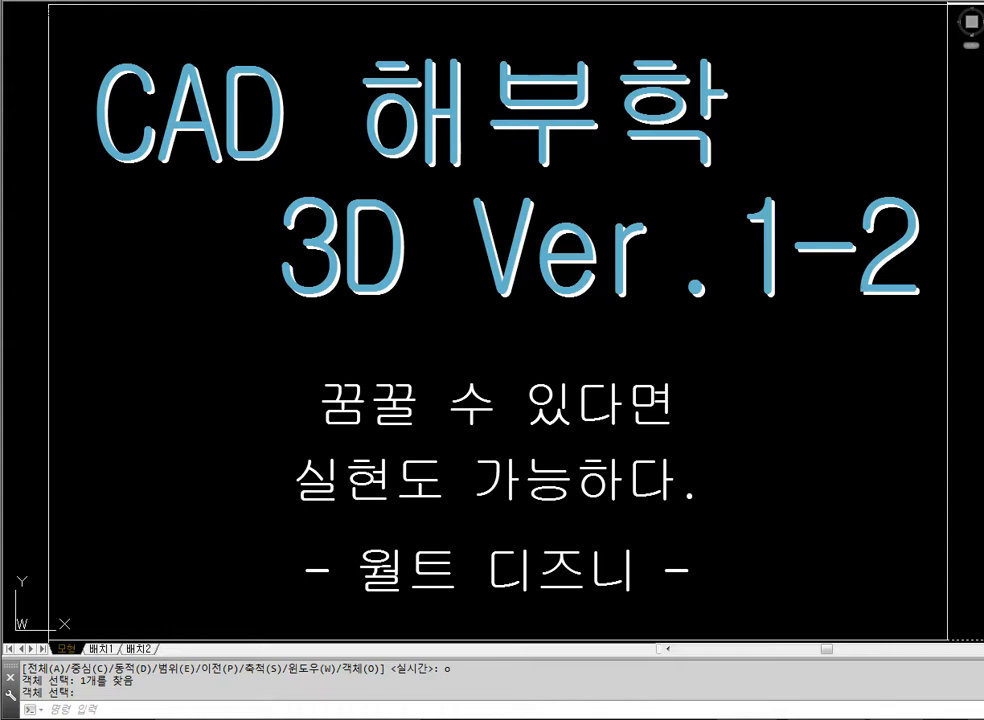
Erase the title and quotation text inside the large rectangular frame
left_click(975, 594)
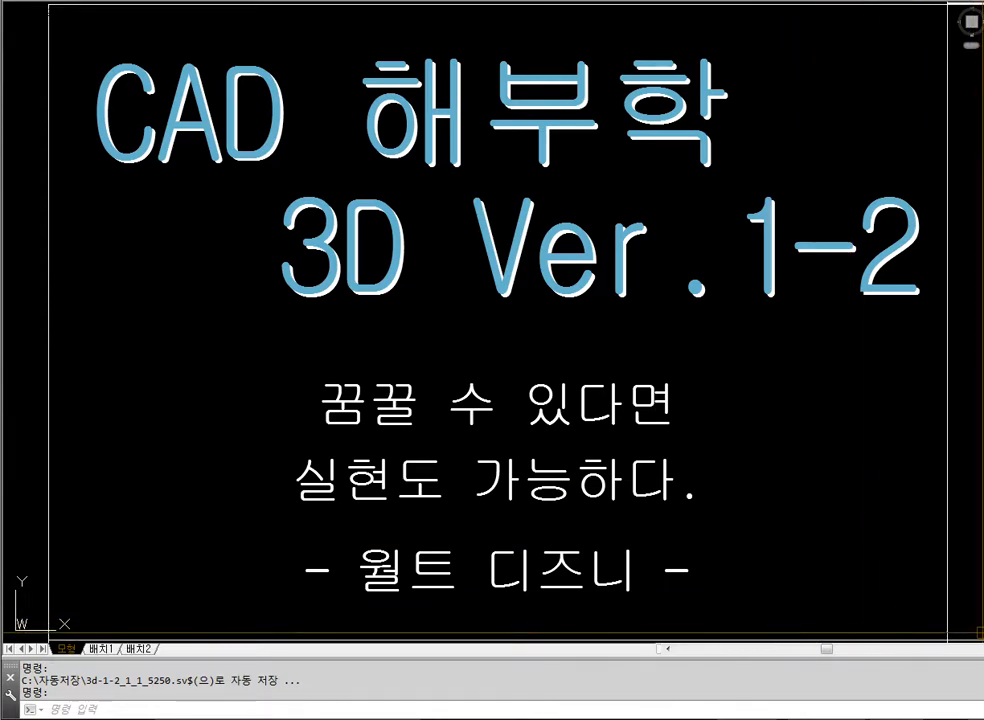
left_click(978, 628)
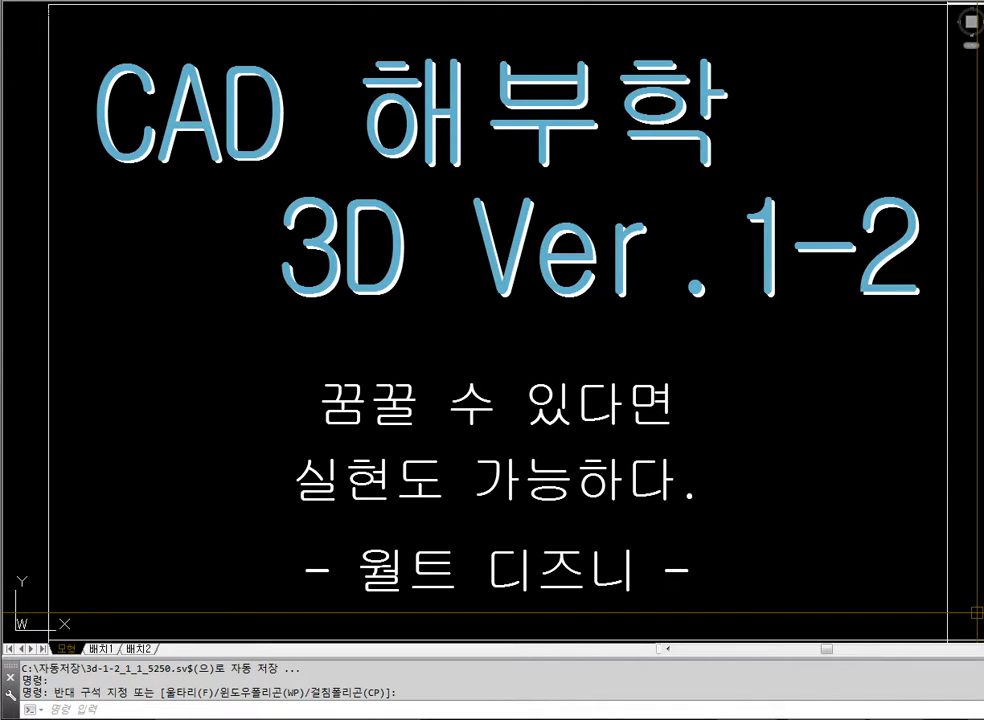
type("E")
key("Return")
left_click(828, 612)
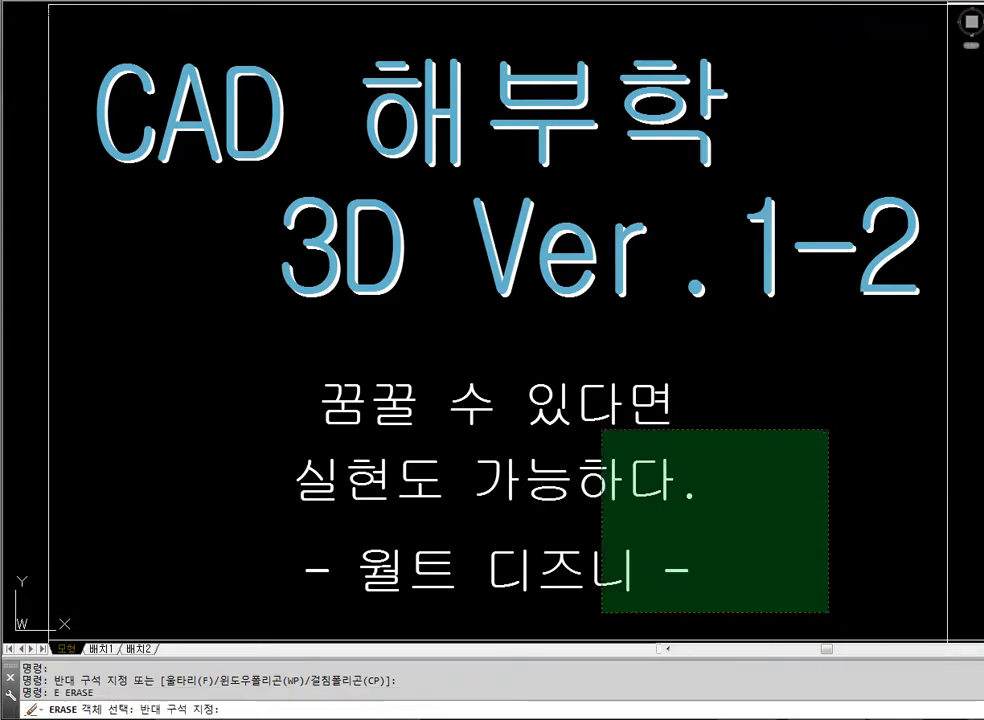
left_click(26, 160)
key("Return")
Fit the view to the rectangular frame using the Zoom Object option
type("z")
key("Return")
type("o")
key("Return")
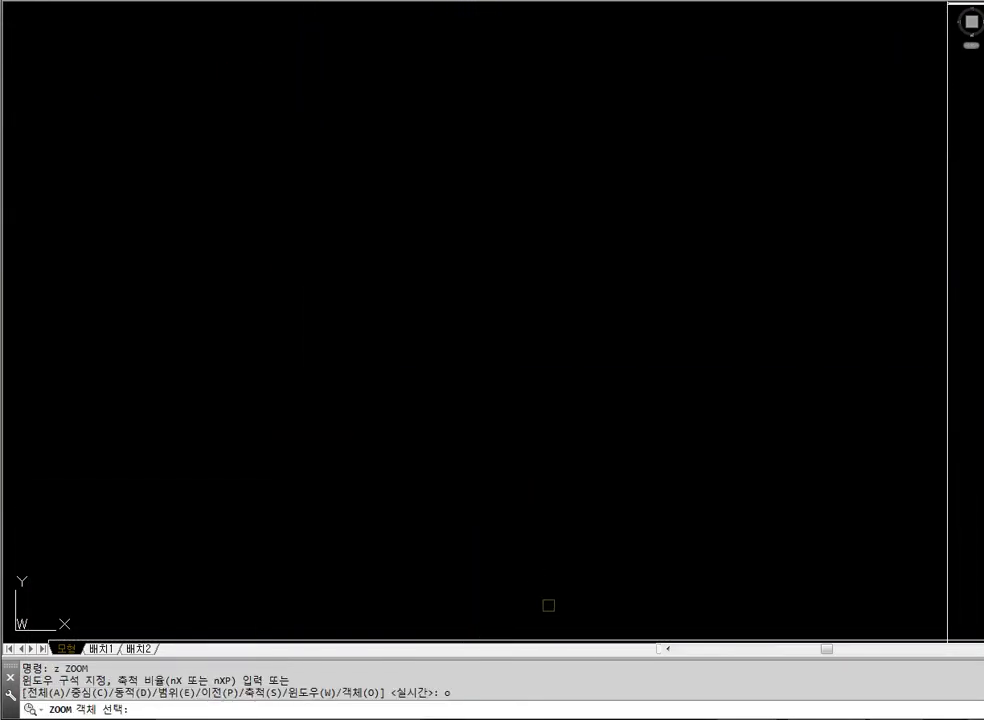
left_click(549, 600)
key("Return")
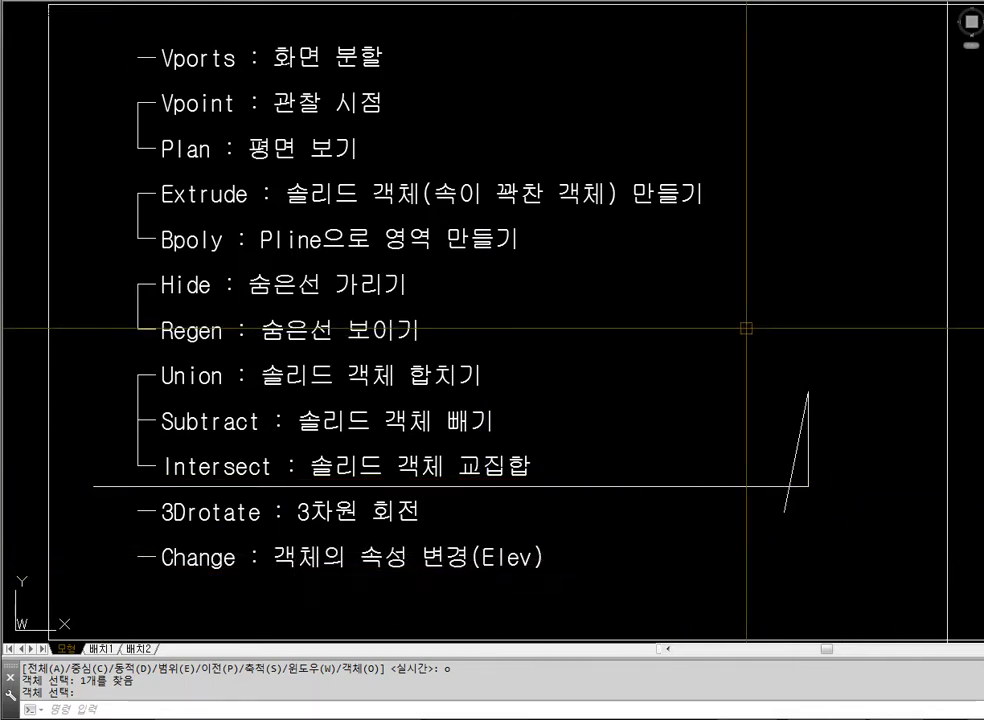
Split the model space into two vertical viewports with the standard Two: Vertical (둘: 수직) configuration
type("vports")
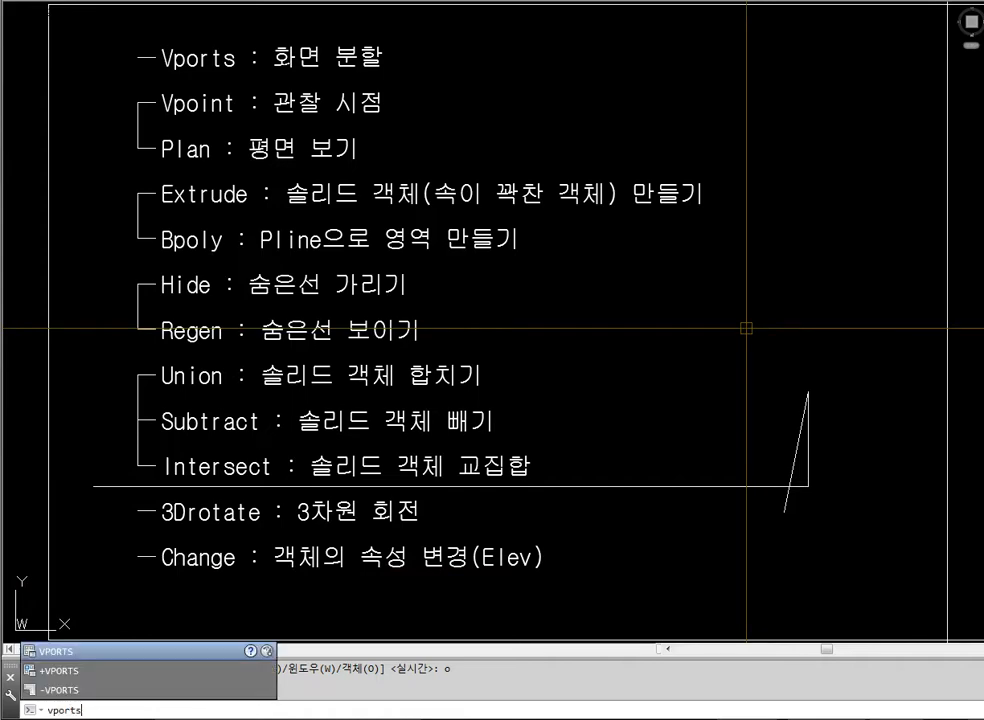
key("Return")
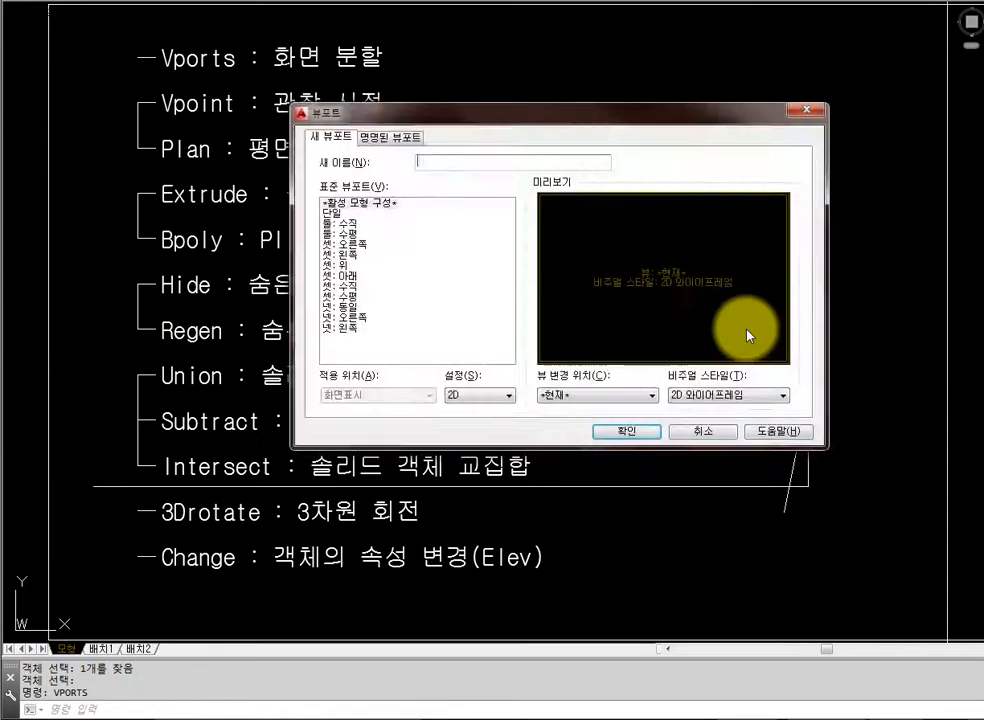
left_click(365, 223)
left_click(626, 431)
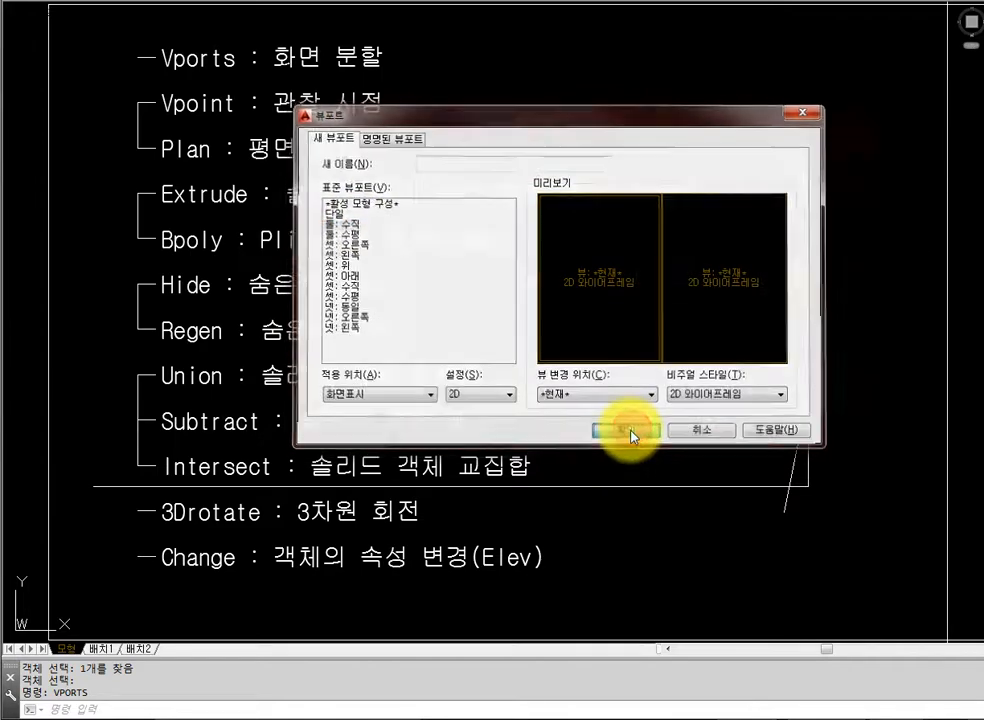
Set one viewport's viewpoint to 1,-1,1 and frame the cells around the stepped block there
left_click(359, 366)
type("vpoint")
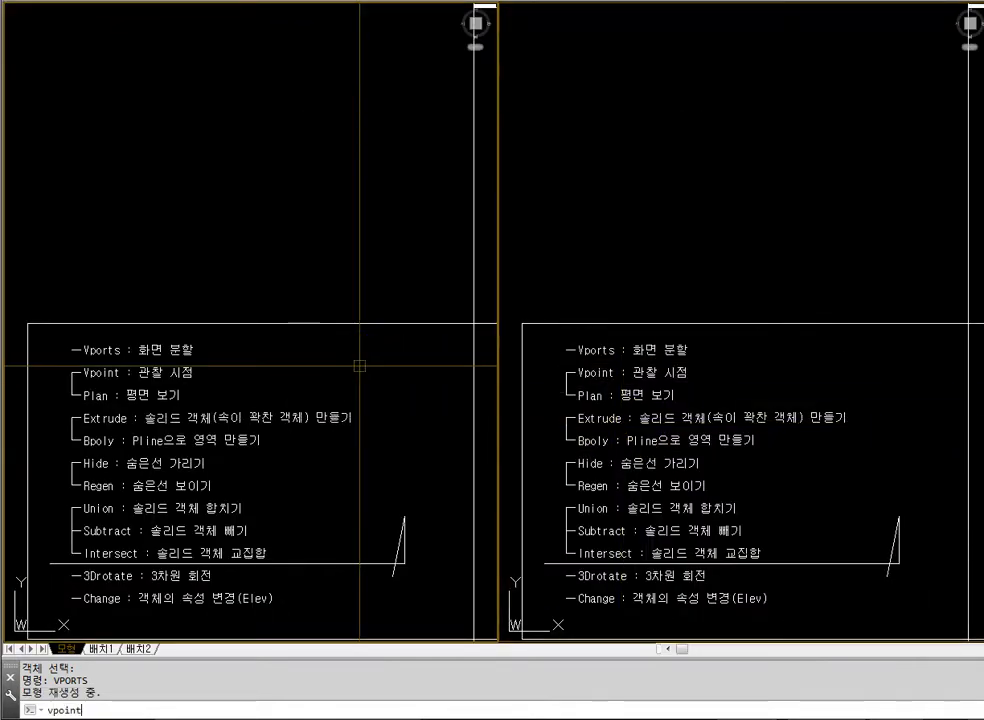
key("Return")
type("1,-1,1")
key("Return")
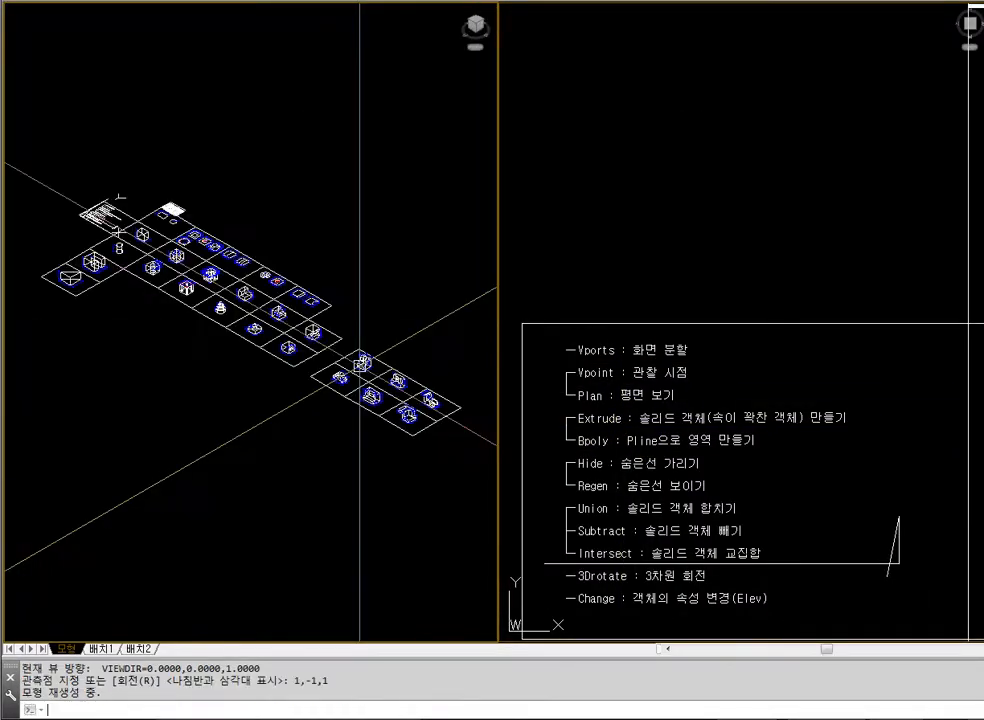
key("Escape")
type("z")
key("Return")
left_click(180, 248)
left_click(284, 320)
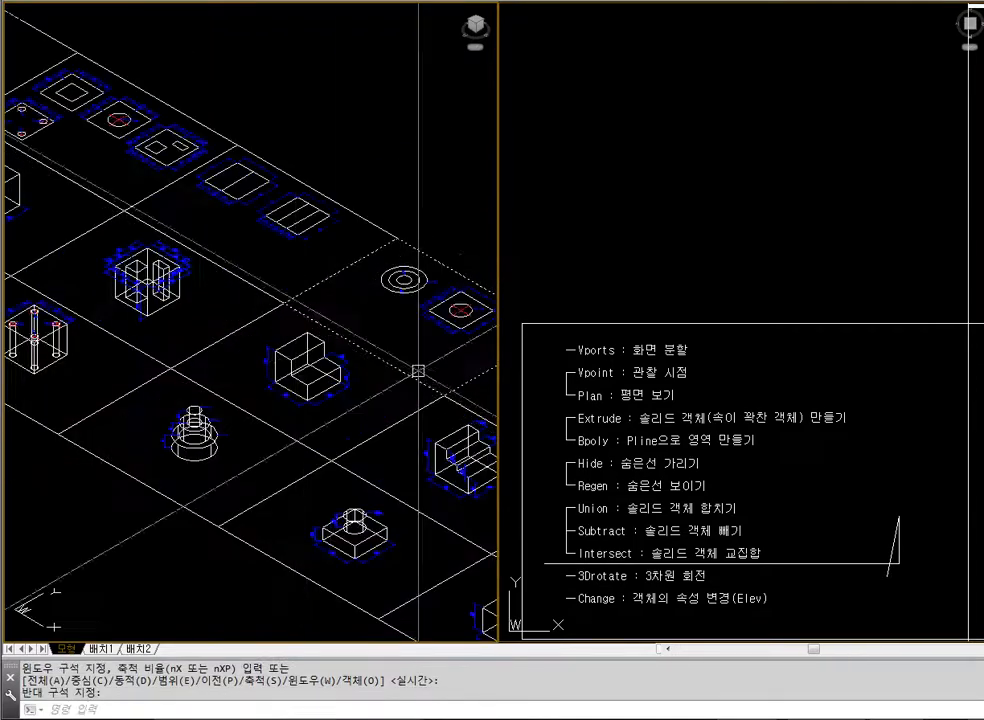
Show the full drawing extents in the plan viewport and frame the cell holding the stepped block
type("z")
key("Return")
type("e")
key("Return")
type("z")
key("Return")
left_click(620, 271)
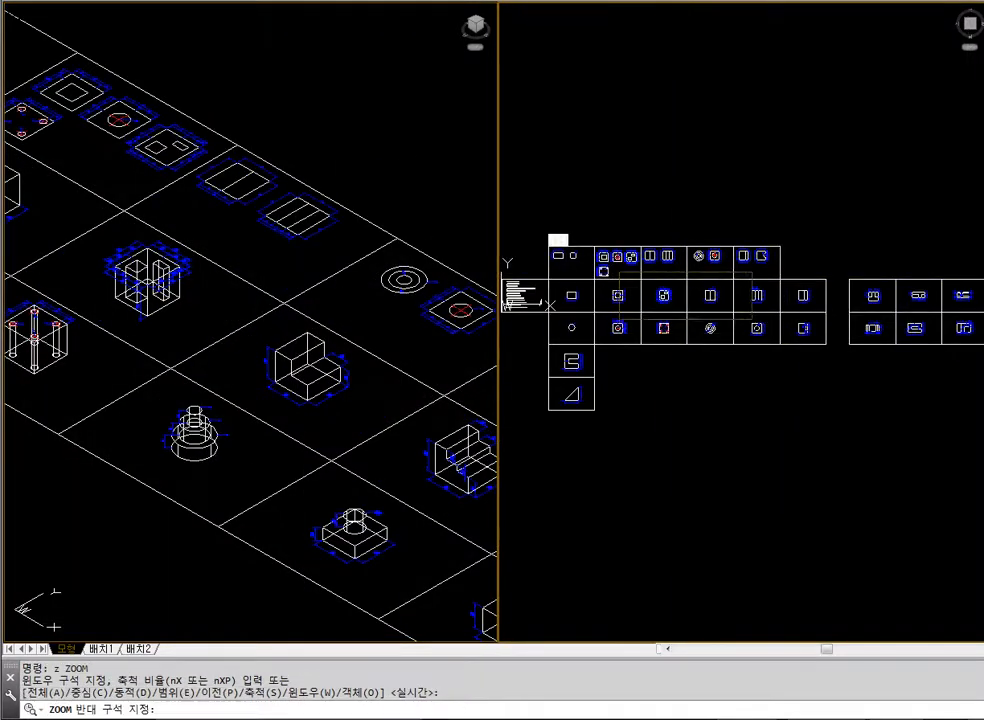
left_click(752, 320)
type("z")
key("Return")
left_click(717, 225)
left_click(944, 413)
Move the dimensioned stepped block horizontally towards the left edge of its cell in the plan view
type("m")
key("Return")
left_click(825, 410)
left_click(684, 239)
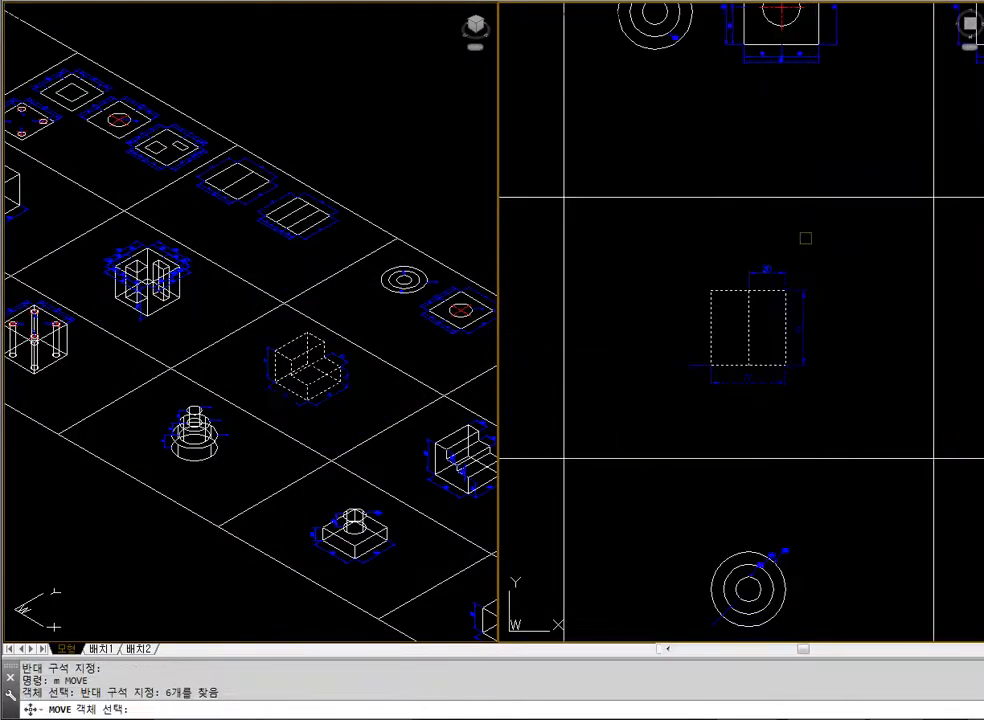
key("Return")
left_click(811, 234)
left_click(691, 230)
Frame the moved stepped block in the isometric viewport and hide its hidden lines
left_click(263, 330)
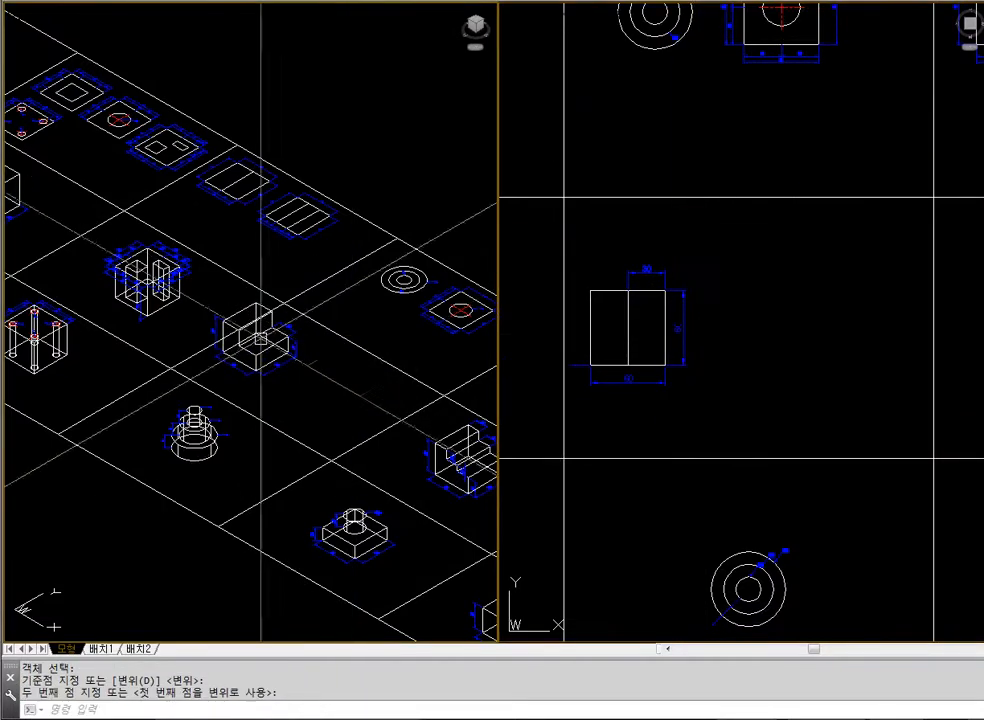
type("z")
key("Return")
left_click(187, 301)
left_click(402, 437)
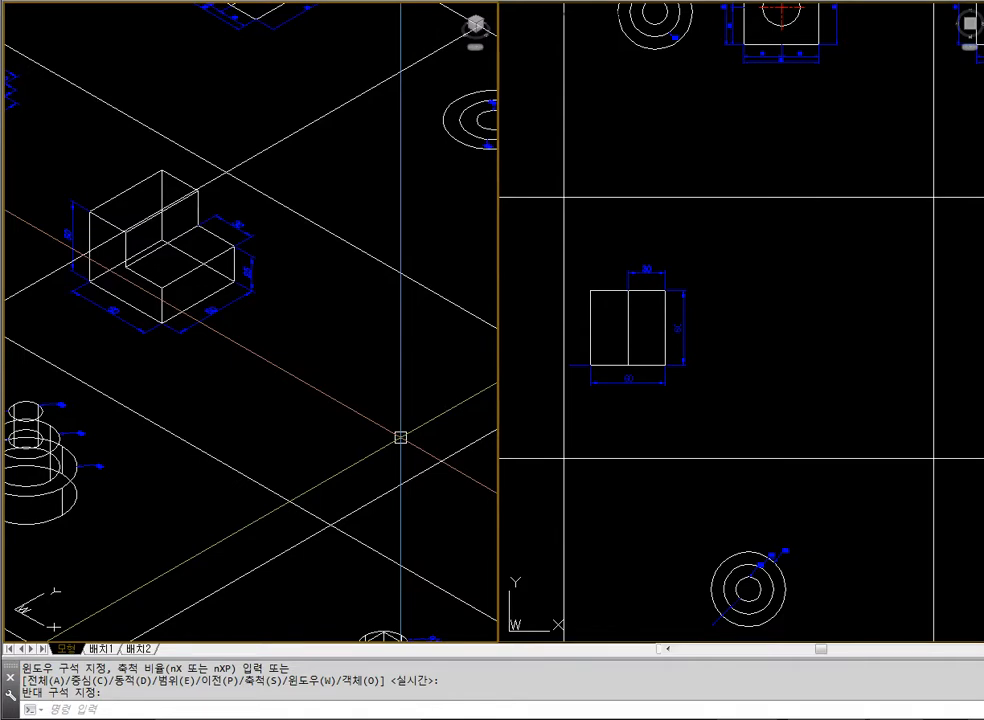
type("hide")
key("Return")
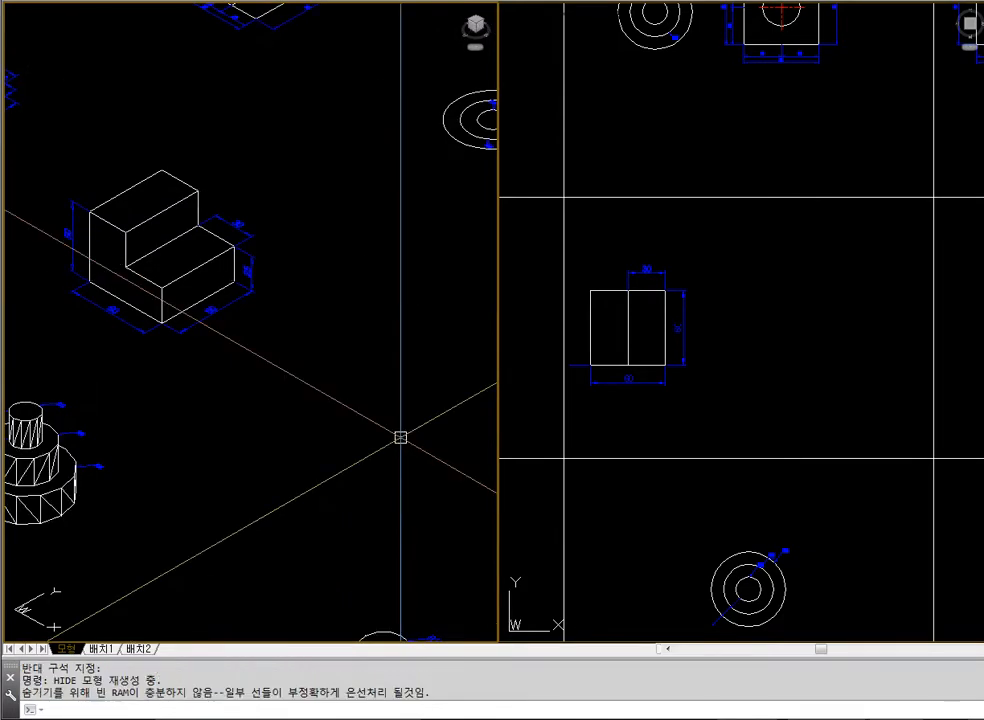
Enlarge the stepped block in the isometric viewport and display it with hidden lines removed again
left_click(758, 398)
left_click(305, 312)
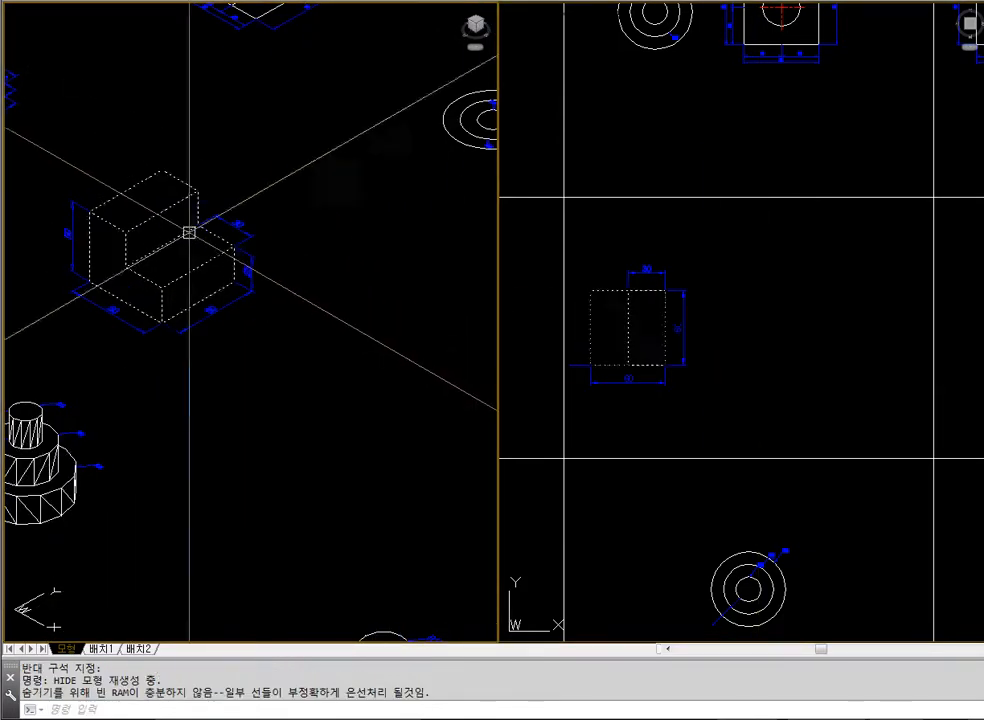
type("z")
key("Return")
left_click(46, 155)
left_click(181, 233)
type("hide")
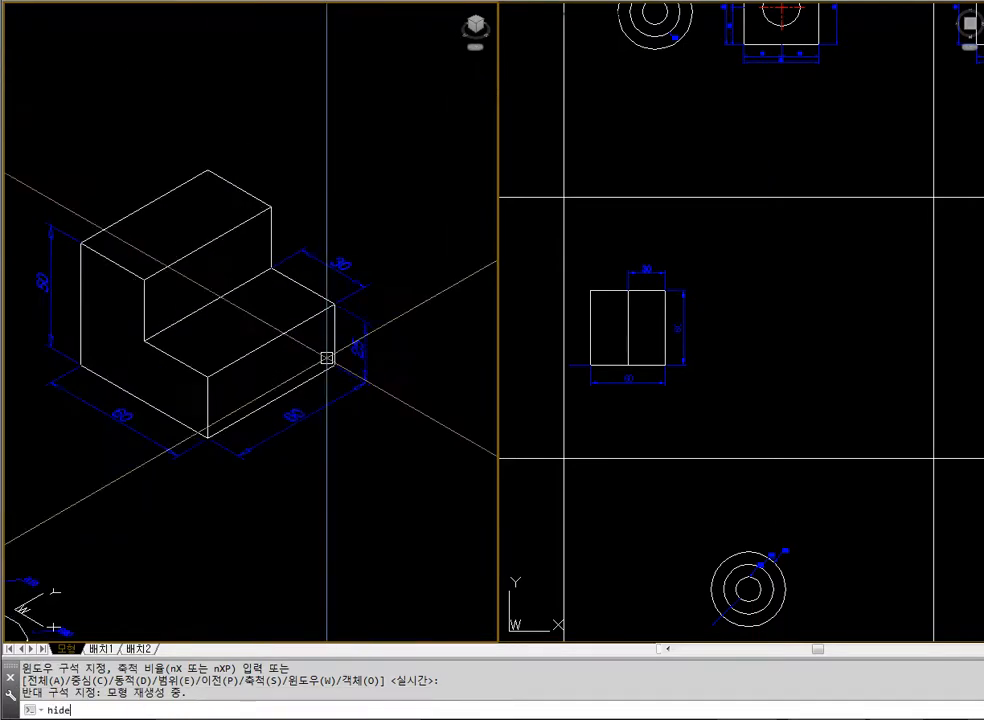
key("Return")
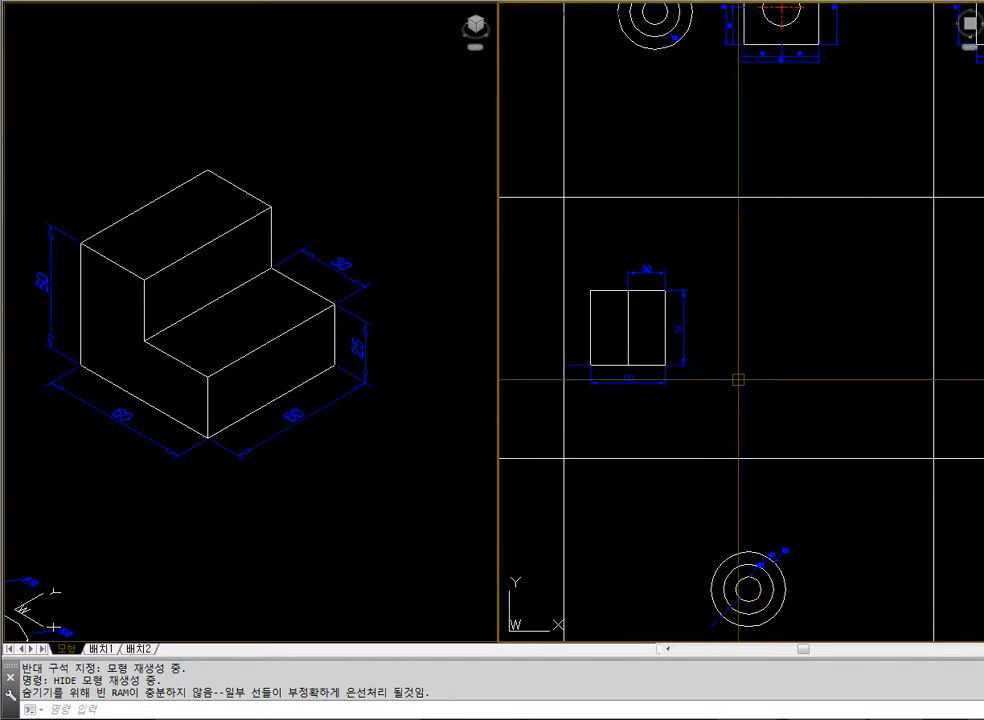
Return the isometric viewport to the drawing extents and reframe the stepped block with free space beside it
left_click(440, 440)
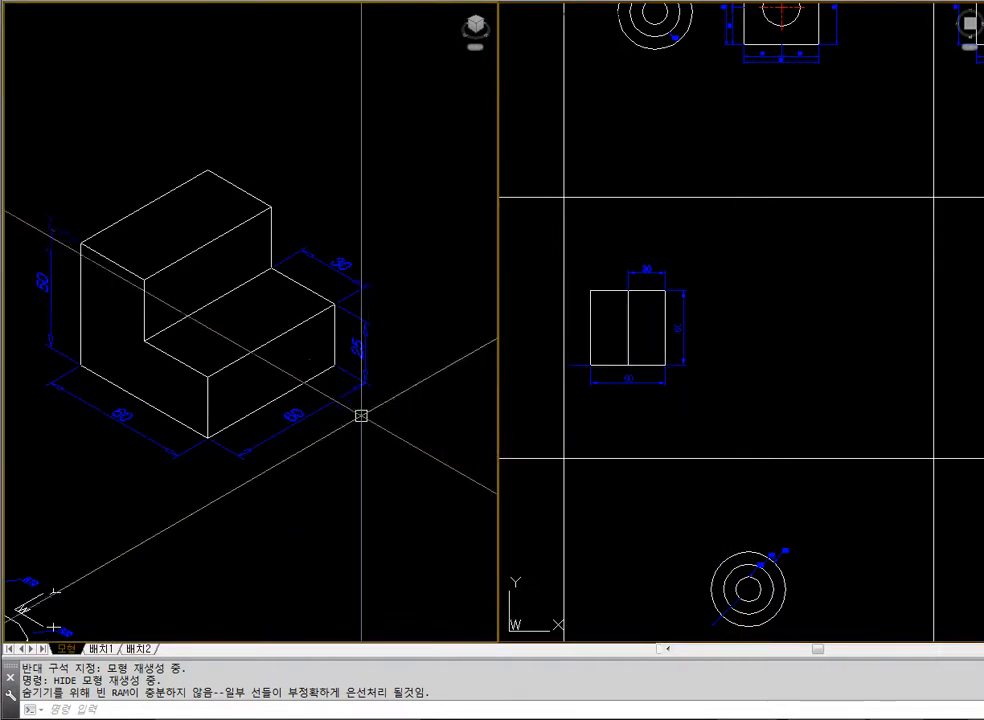
type("z")
key("space")
type("e")
key("space")
type("z")
key("space")
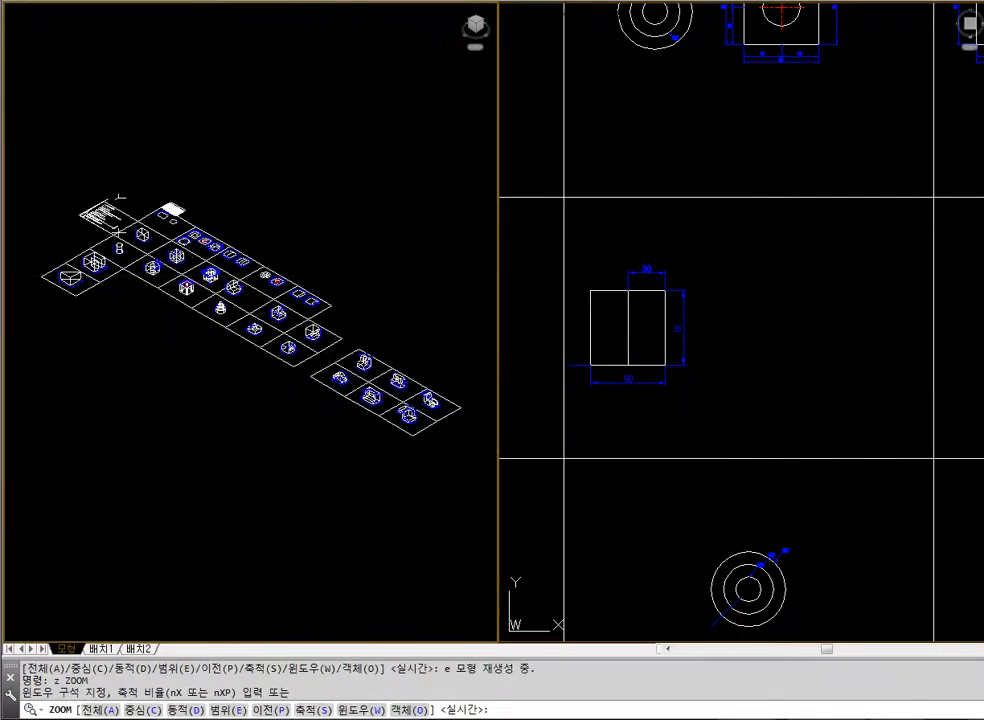
left_click(219, 278)
left_click(264, 311)
left_click(665, 345)
type("rec")
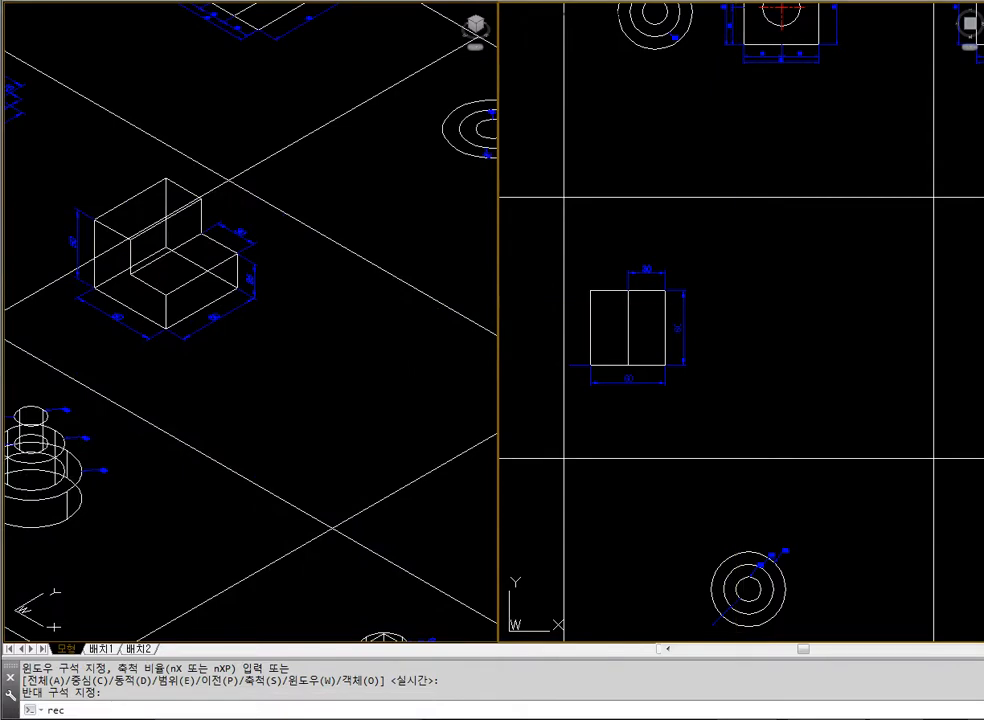
key("space")
left_click(749, 291)
key("Escape")
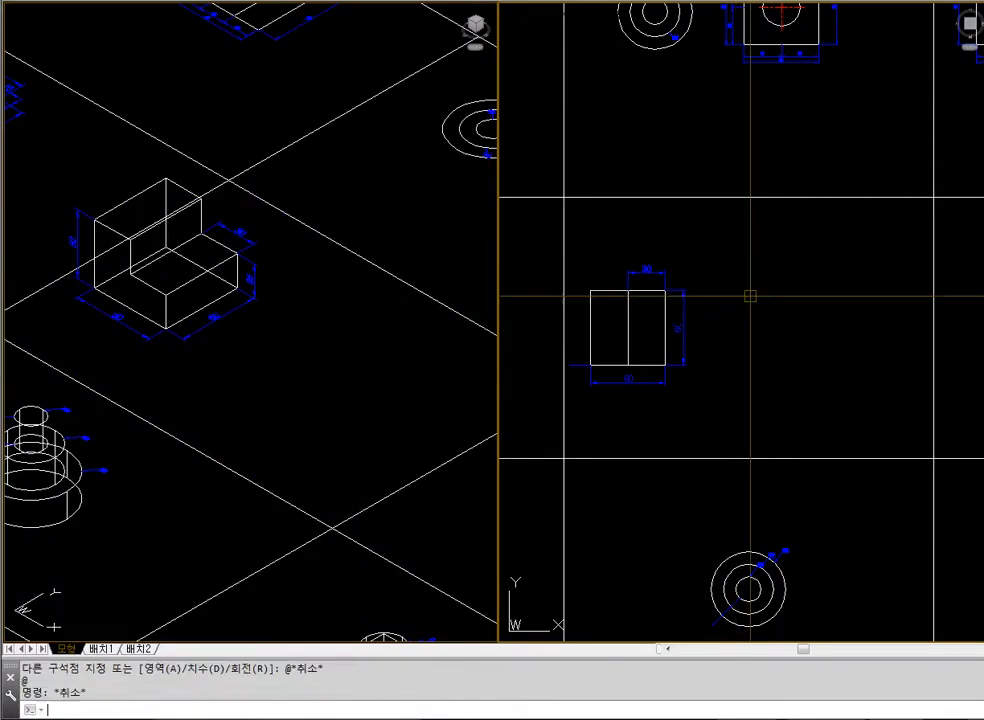
left_click(446, 292)
type("z")
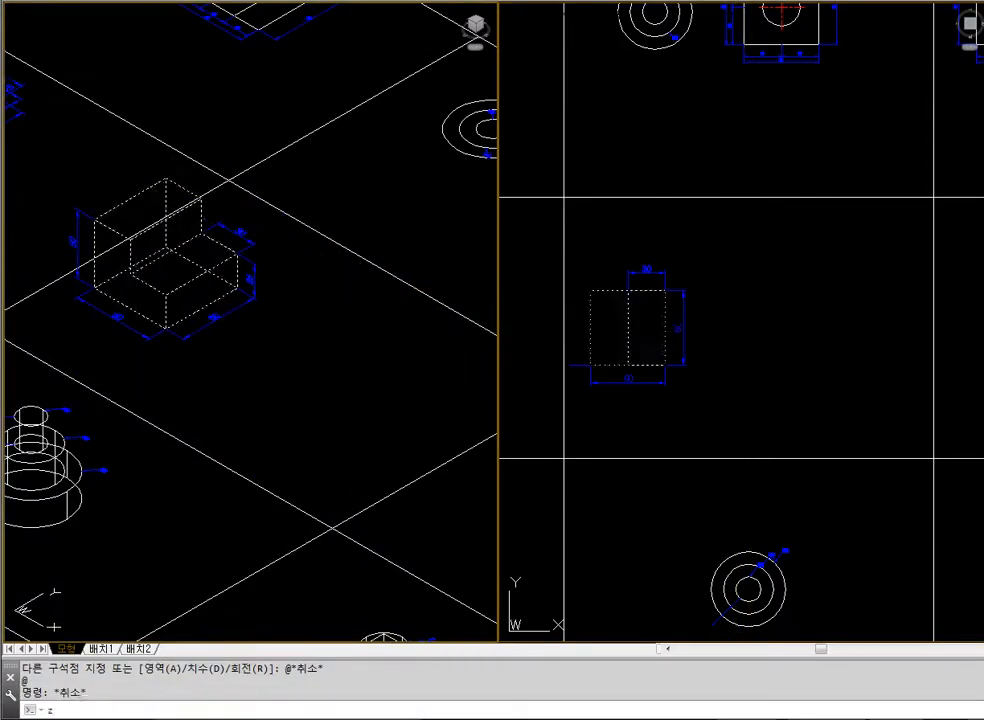
key("space")
left_click(61, 168)
left_click(322, 379)
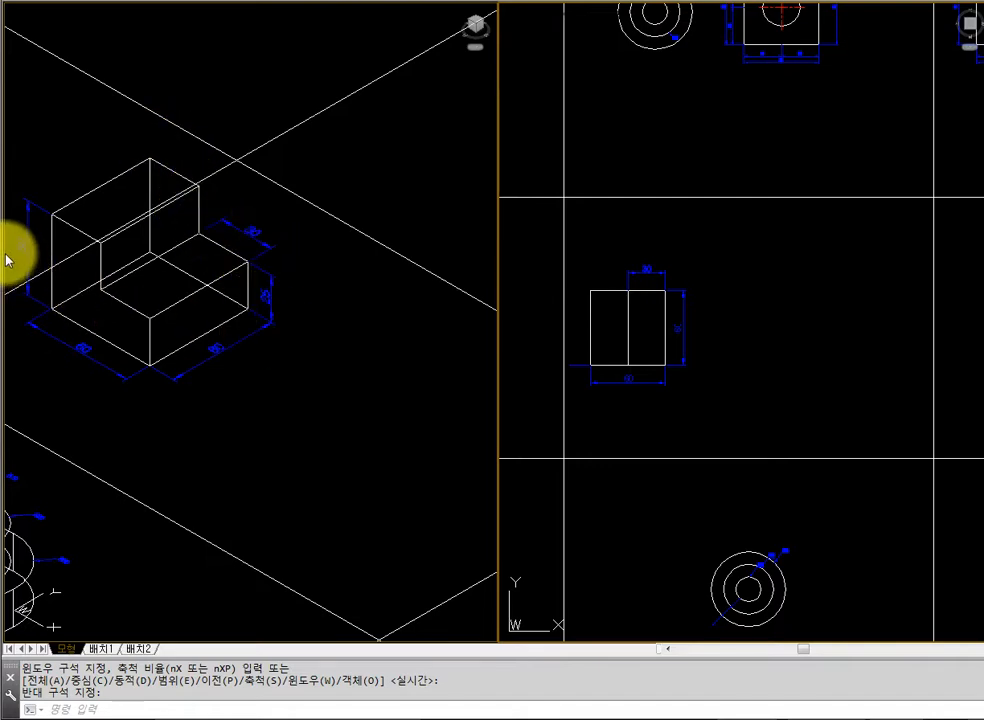
type("rec")
key("Return")
left_click(727, 293)
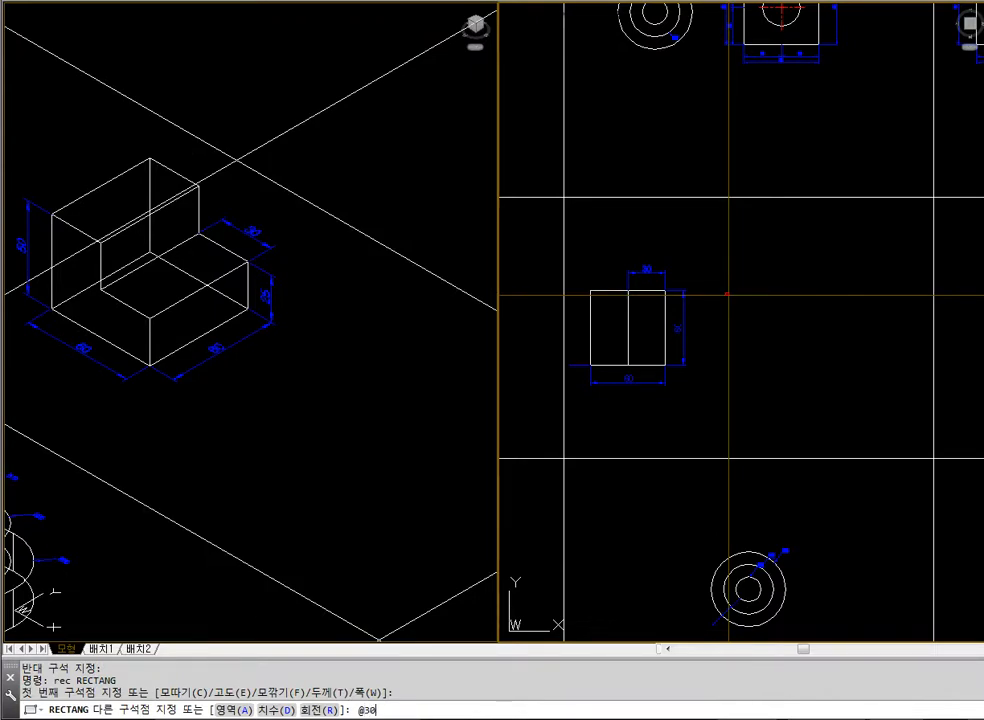
type("@30,-60")
key("Return")
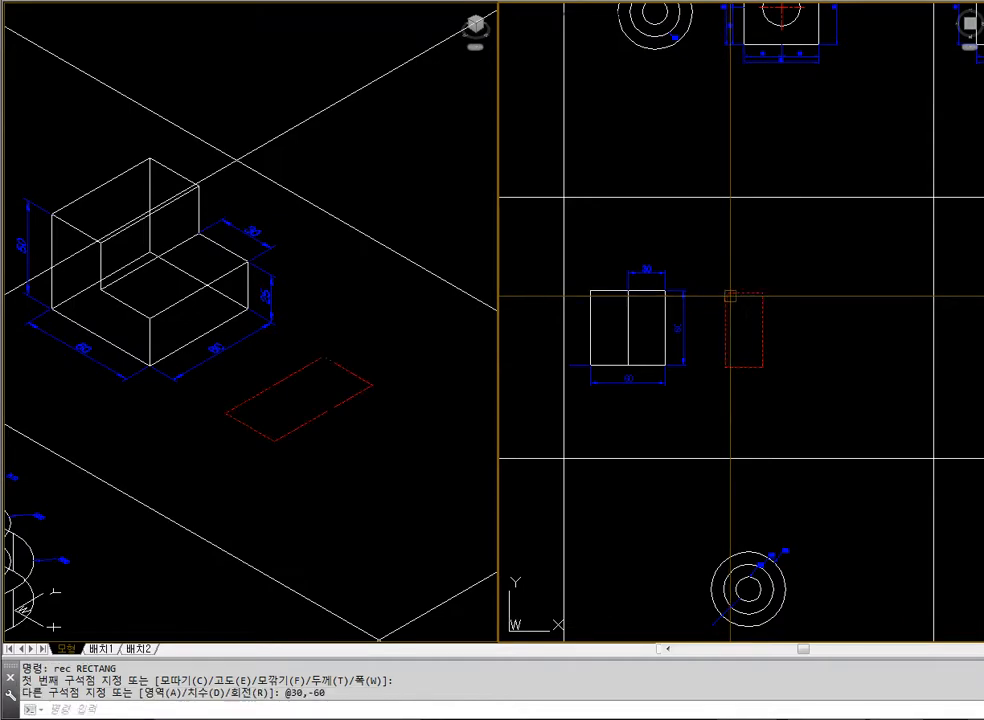
Copy the rectangle from its upper-left to its upper-right corner so that both sit side by side
type("co")
key("Return")
left_click(727, 293)
key("Return")
left_click(727, 293)
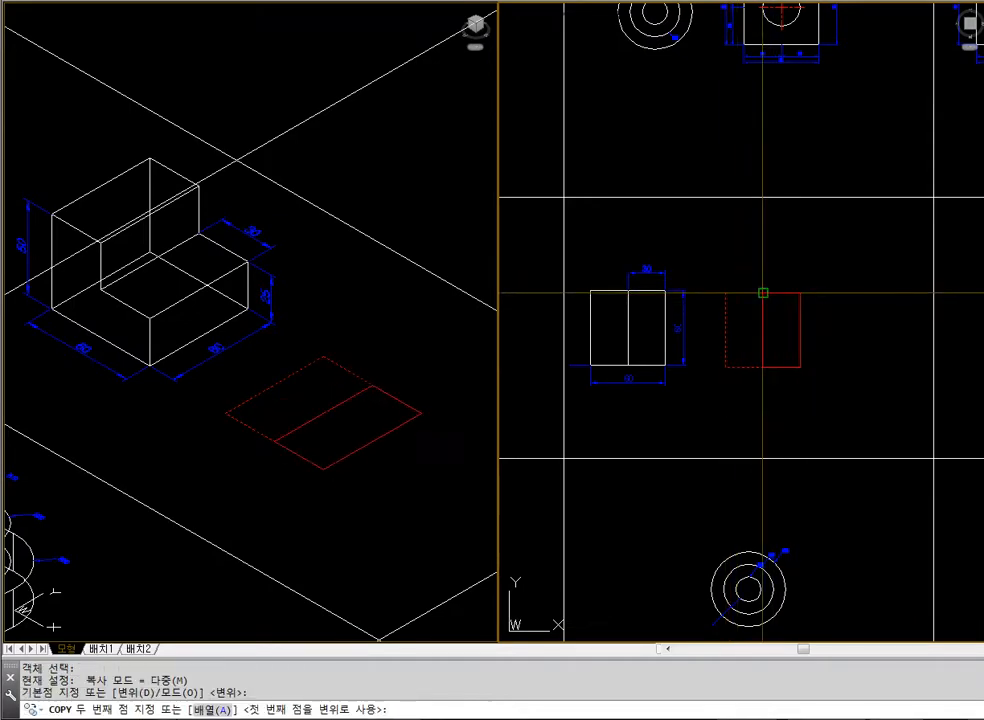
left_click(762, 292)
key("Escape")
left_click(378, 562)
left_click(546, 437)
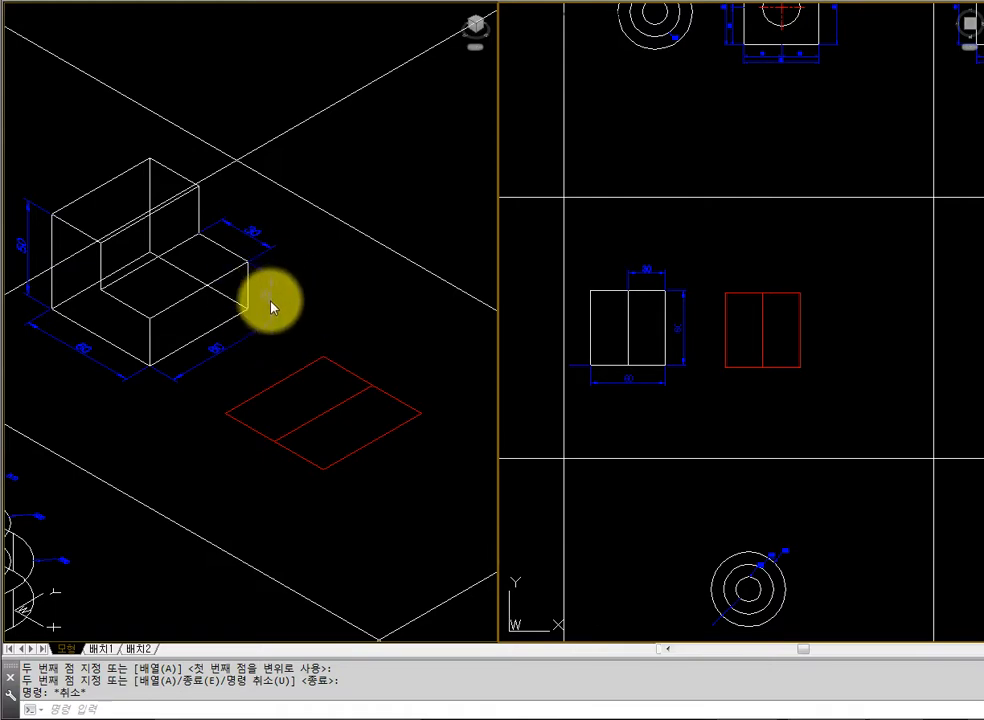
Extrude the original rectangle, the left one in plan, to a height of 50
type("ext")
key("Return")
left_click(345, 362)
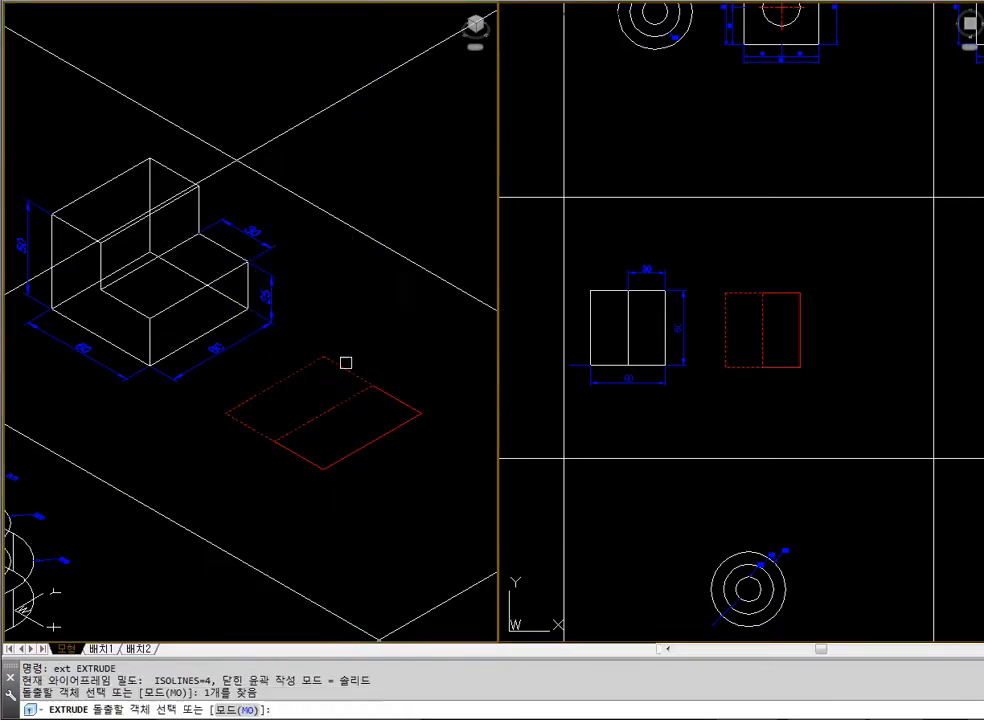
key("Return")
type("50")
key("Return")
key("Escape")
key("Escape")
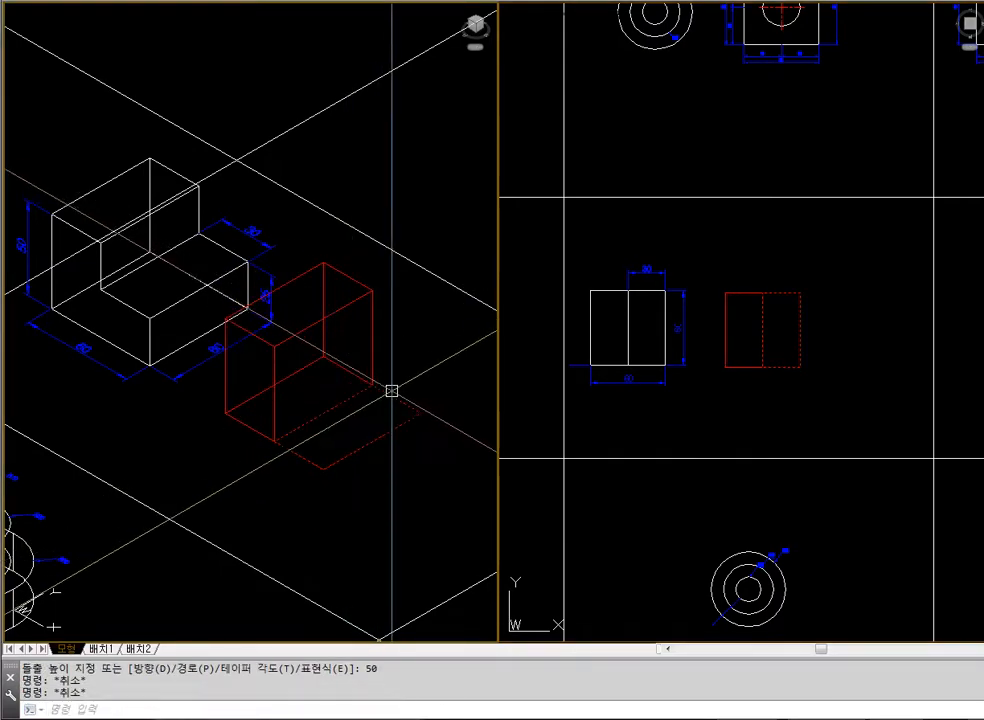
Extrude the copied rectangle to a height of 25 and hide the hidden lines in the isometric viewport
type("ext")
key("Return")
left_click(397, 400)
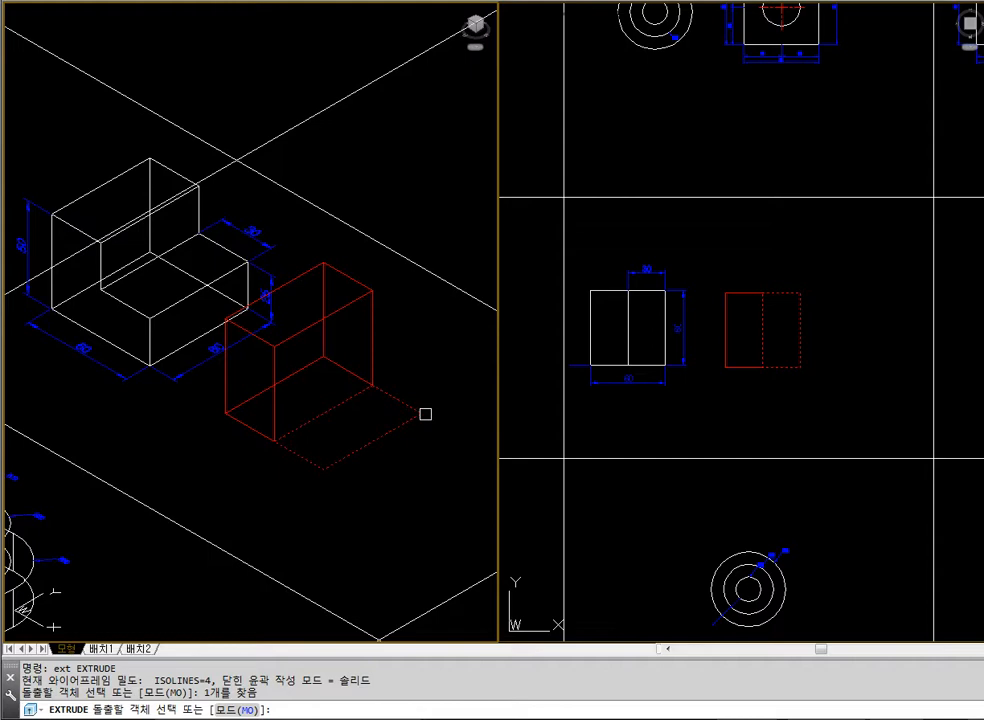
key("Return")
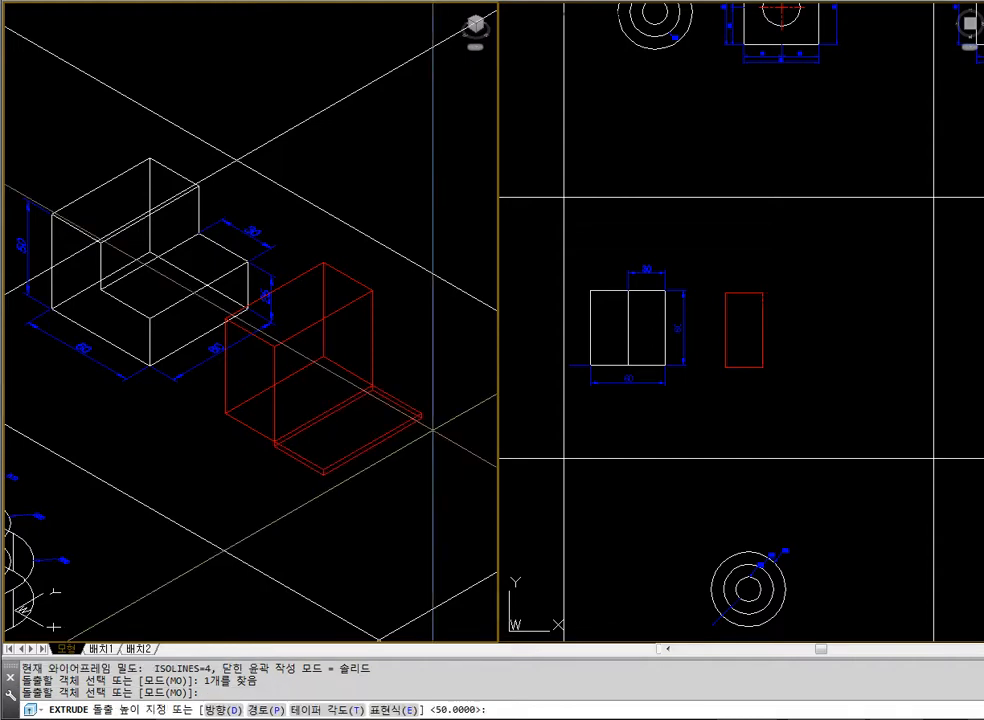
type("25")
key("Return")
key("Escape")
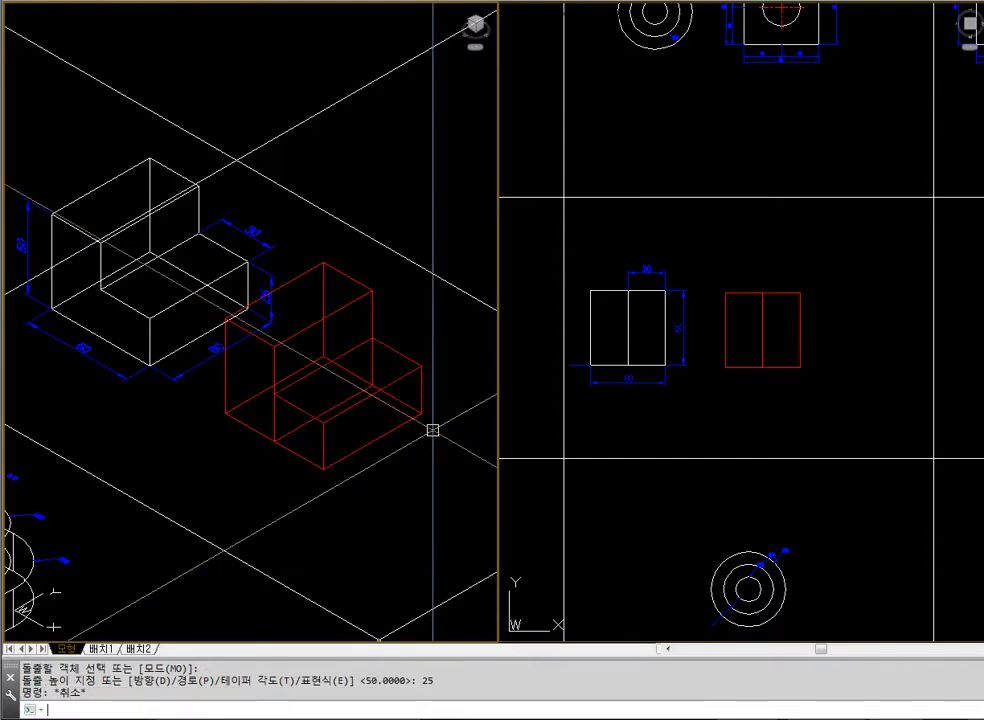
type("hide")
key("Return")
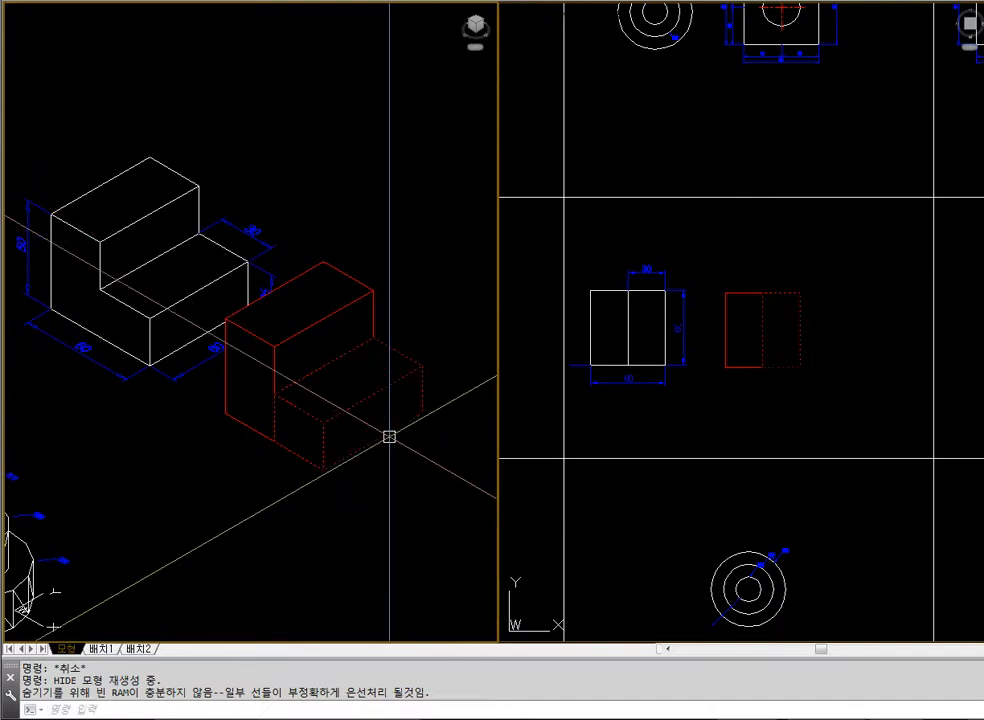
Union the two red extruded boxes into one stepped solid and hide the hidden lines in the isometric viewport
left_click(136, 317)
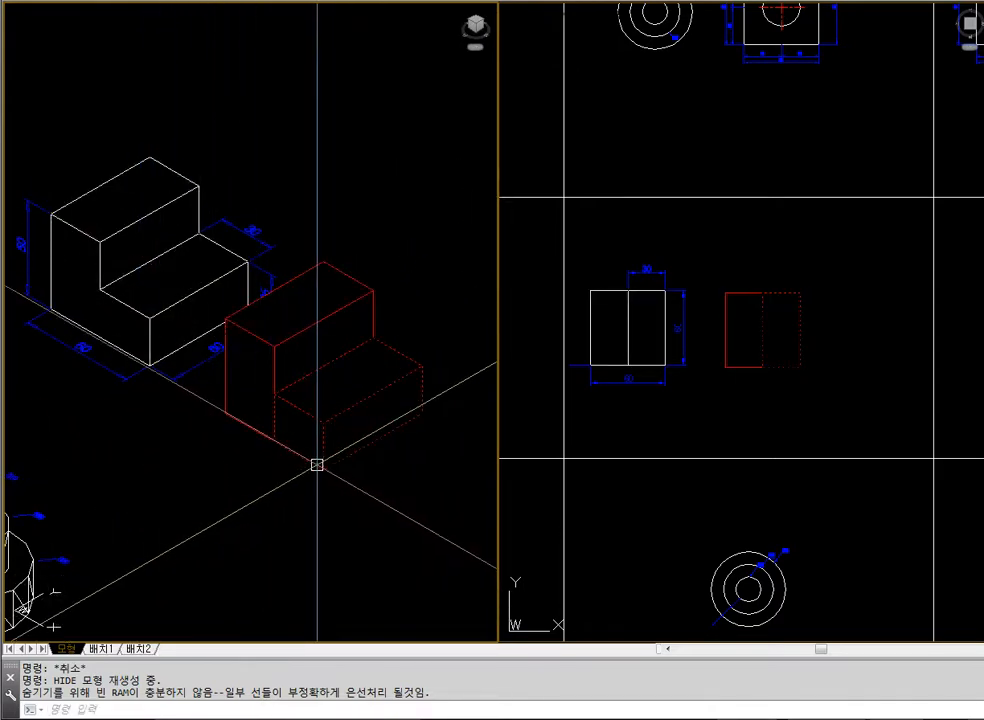
type("unio")
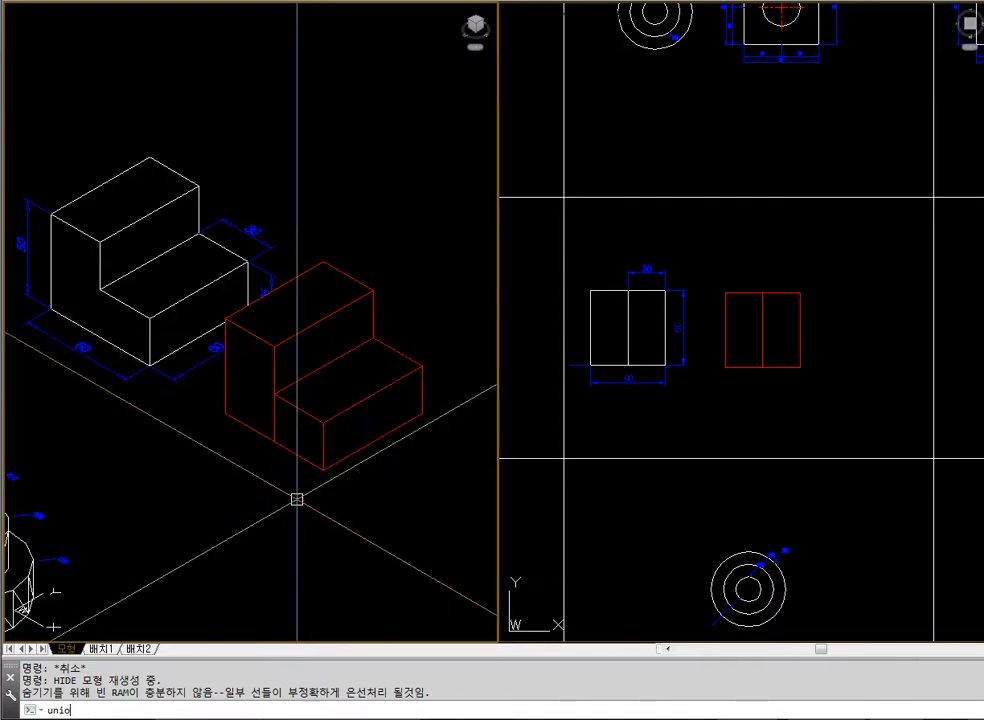
type("n")
key("Return")
left_click(301, 457)
left_click(256, 439)
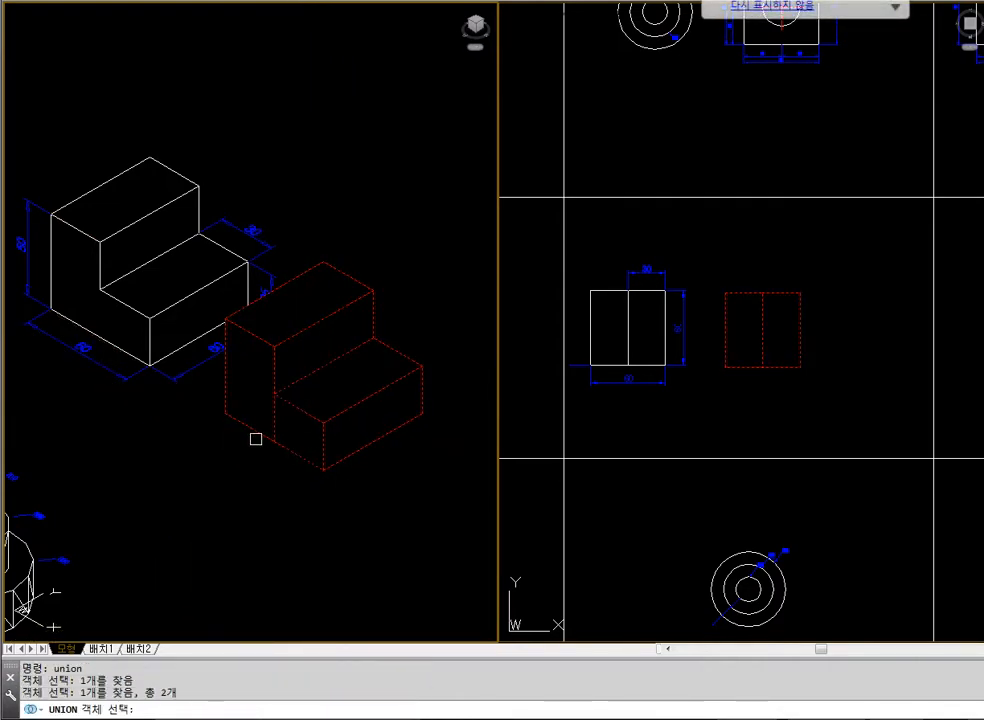
key("Return")
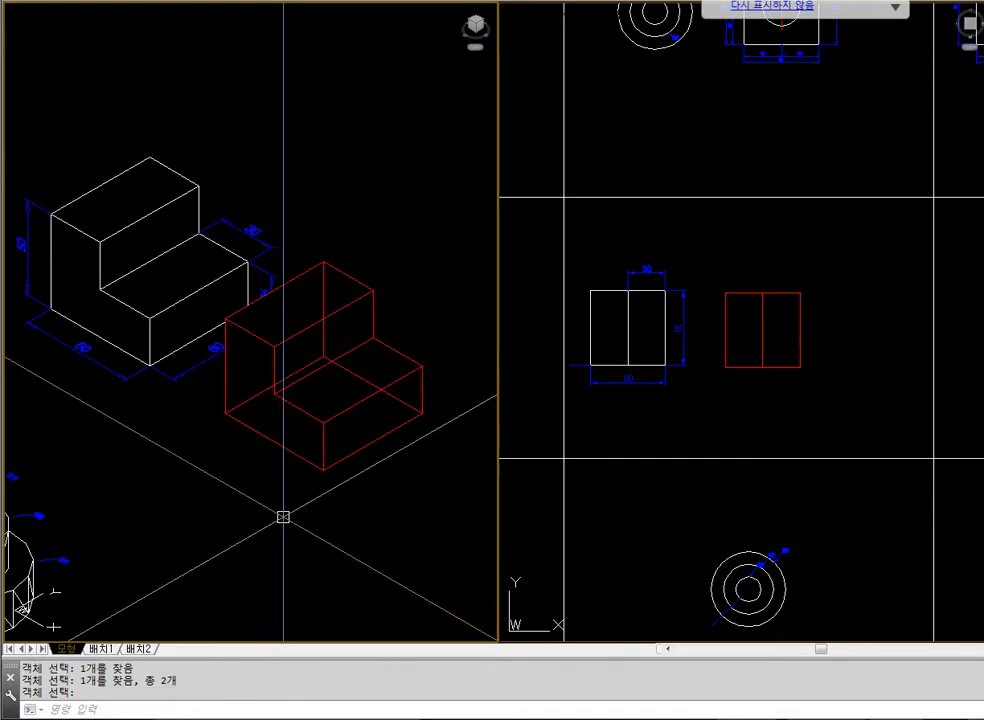
type("hide")
key("Return")
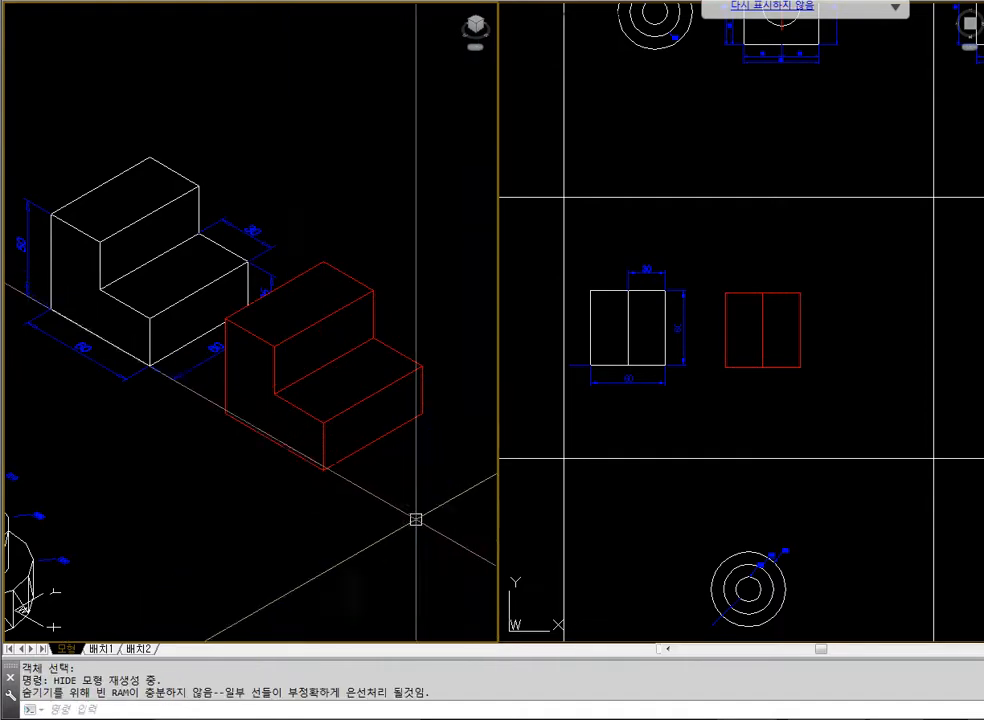
Erase the red stepped solid and regenerate the isometric viewport
left_click(324, 431)
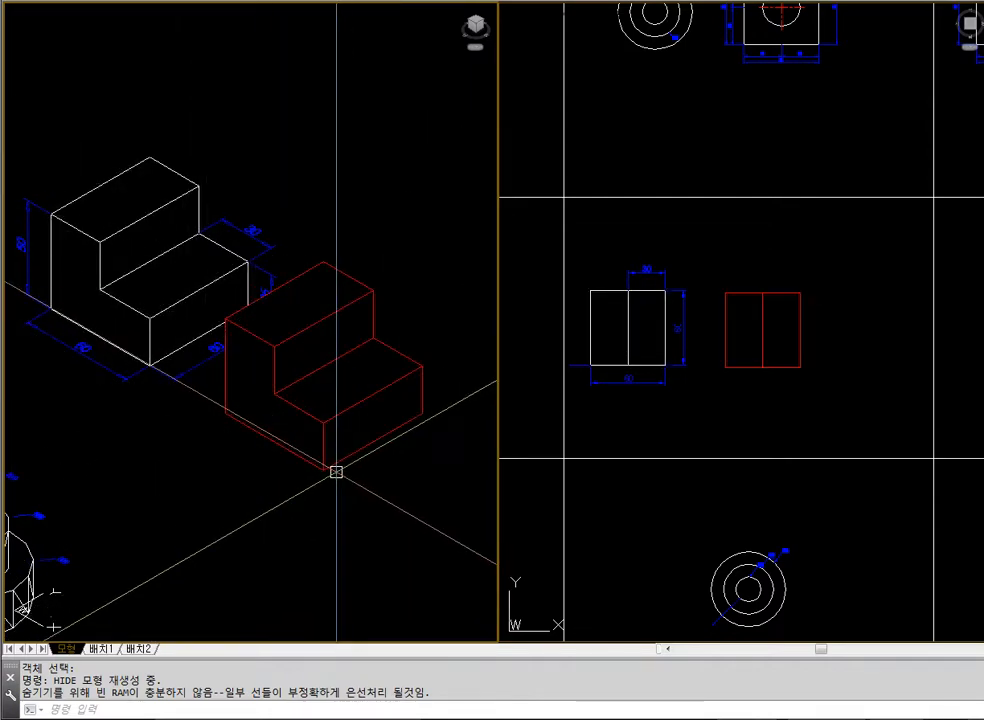
left_click(329, 470)
type("e")
key("Return")
left_click(817, 386)
key("Escape")
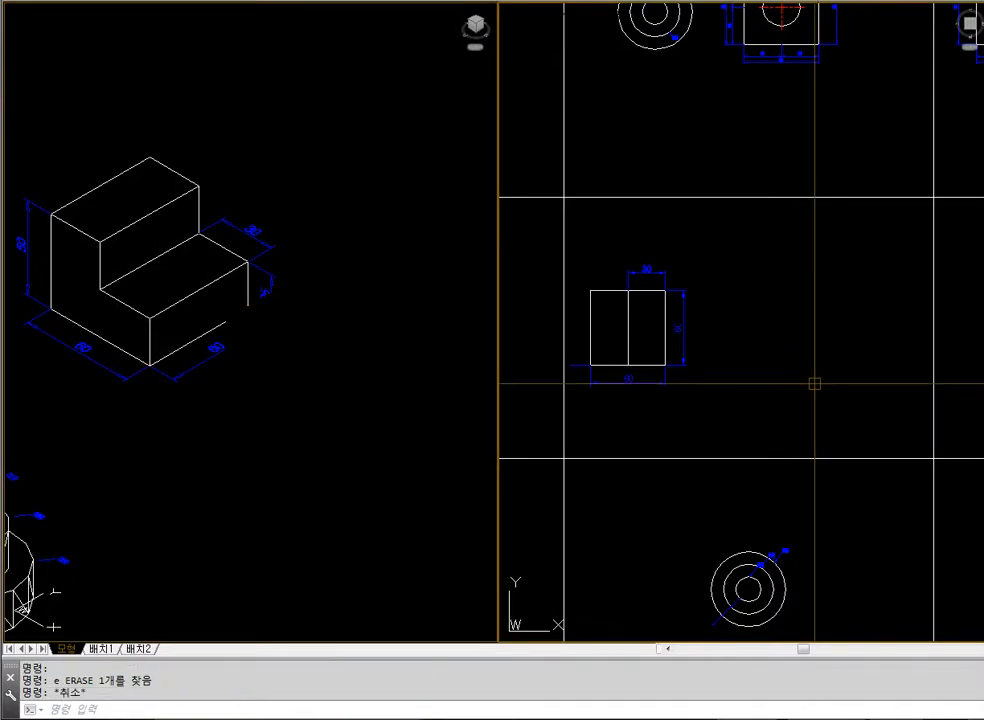
type("regen")
key("Return")
key("Escape")
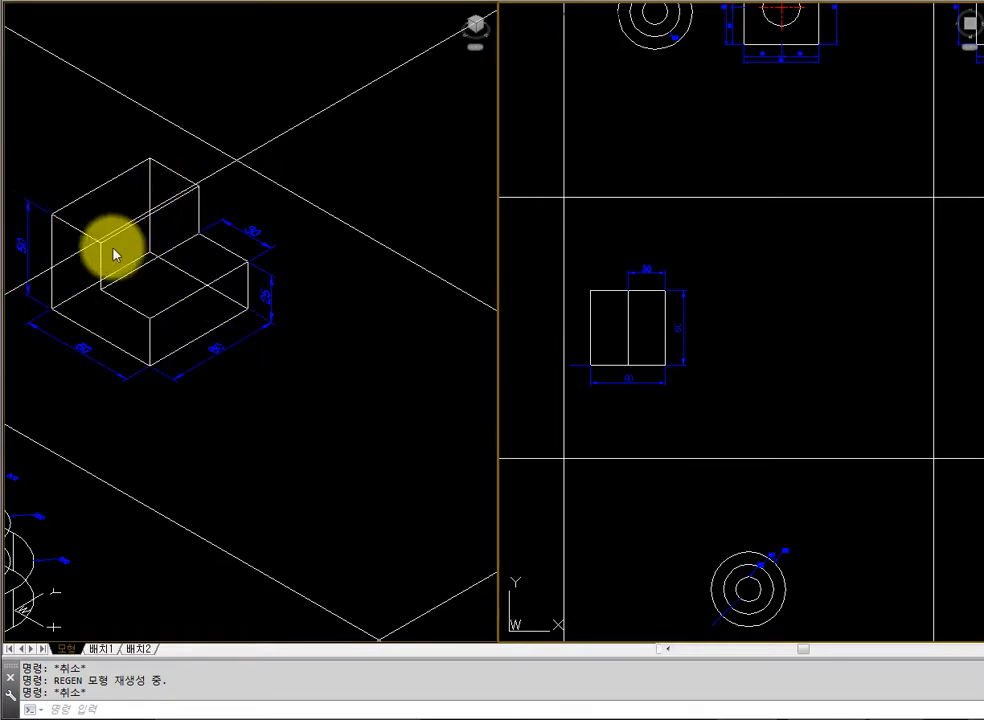
type("rec")
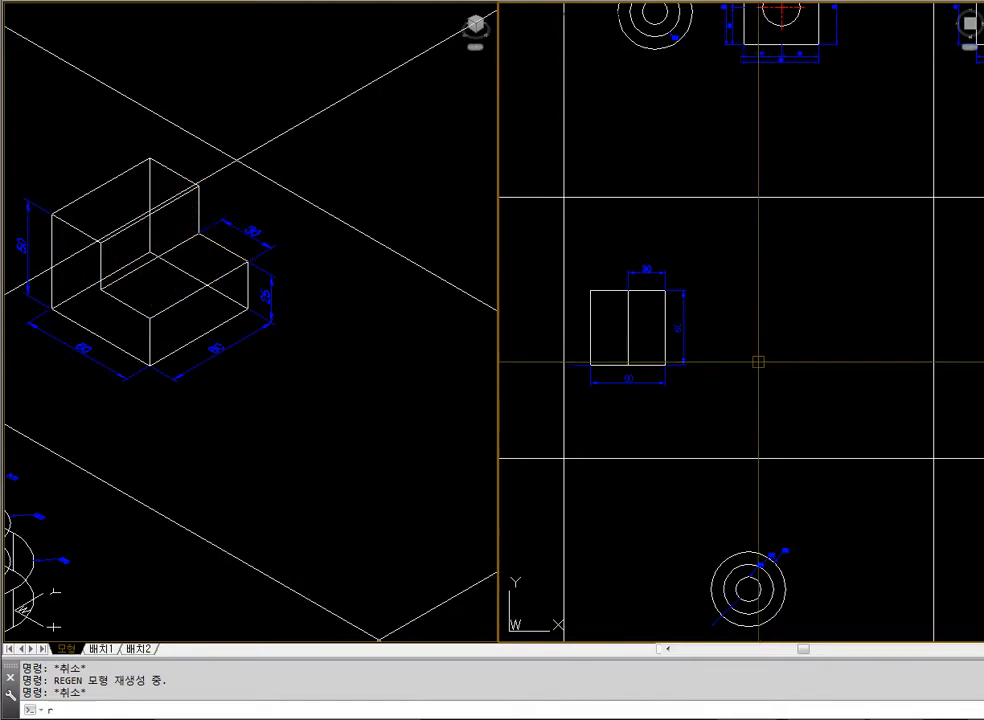
key("Return")
left_click(752, 383)
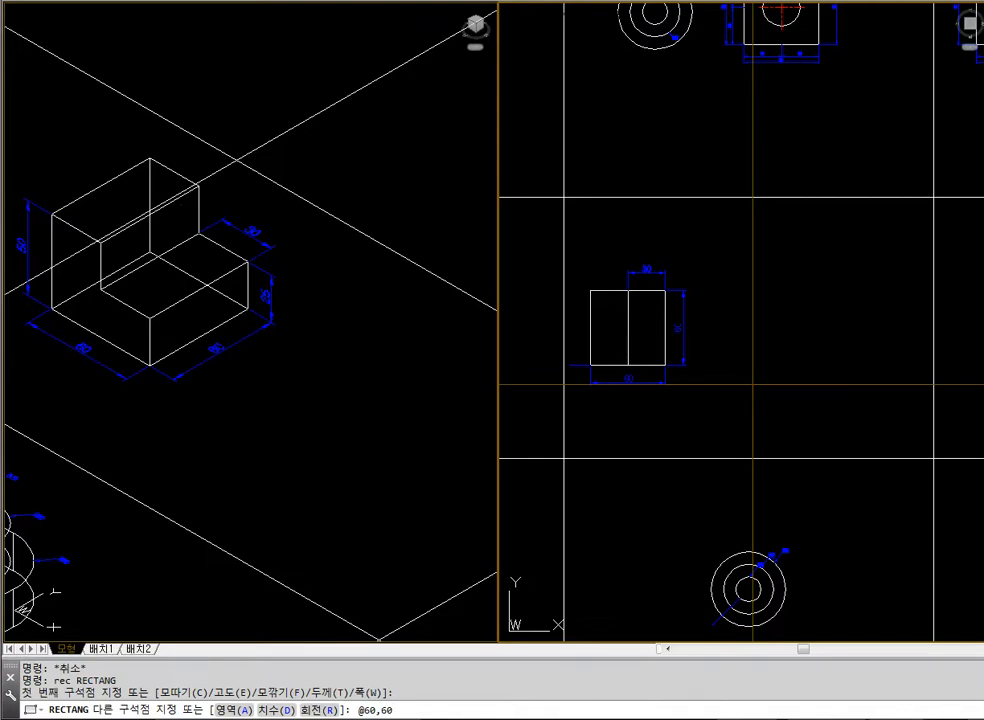
key("Return")
Move the new square slightly upward in the plan view, roughly level with the white stepped block
type("m")
key("Return")
left_click(799, 386)
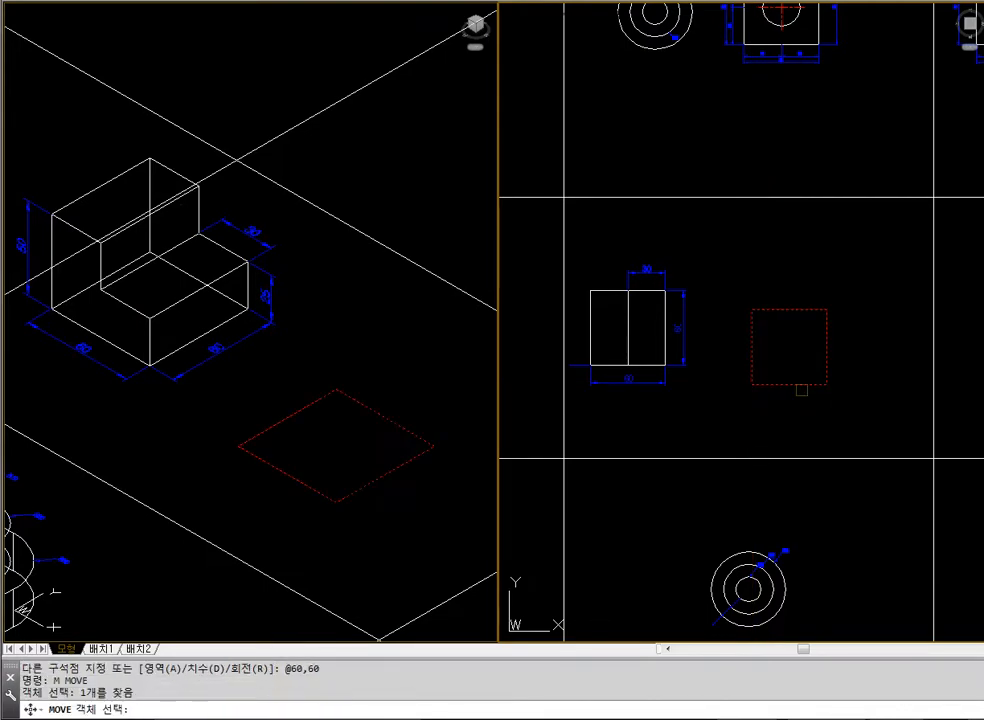
key("Return")
left_click(854, 402)
left_click(854, 390)
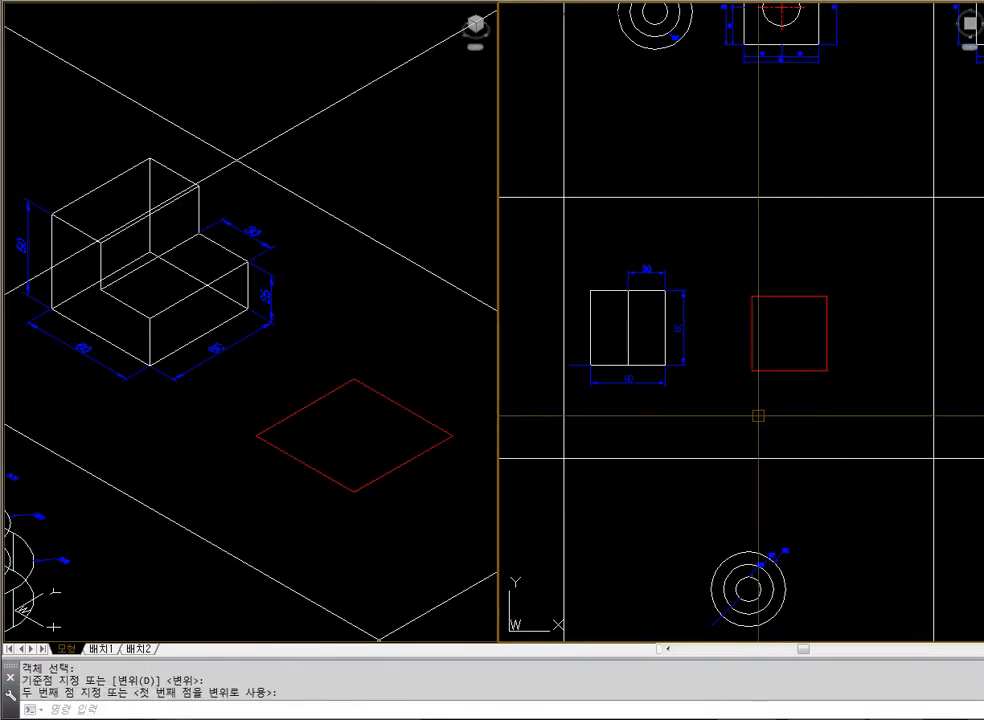
Extrude the 60 by 60 square to a height of 50
left_click(778, 368)
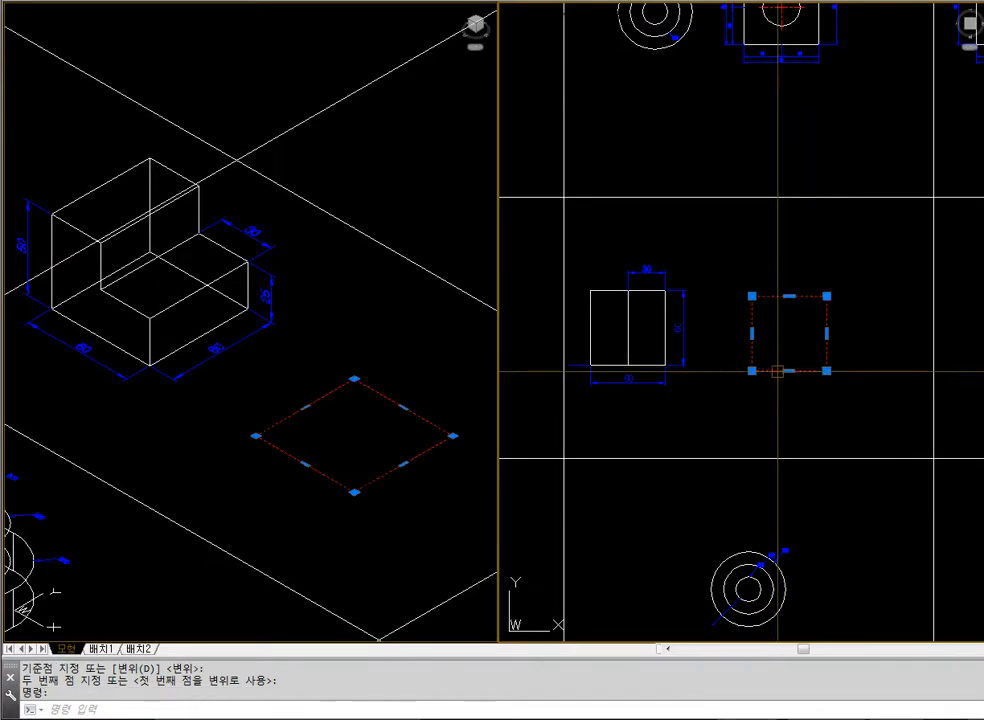
key("Escape")
left_click(775, 371)
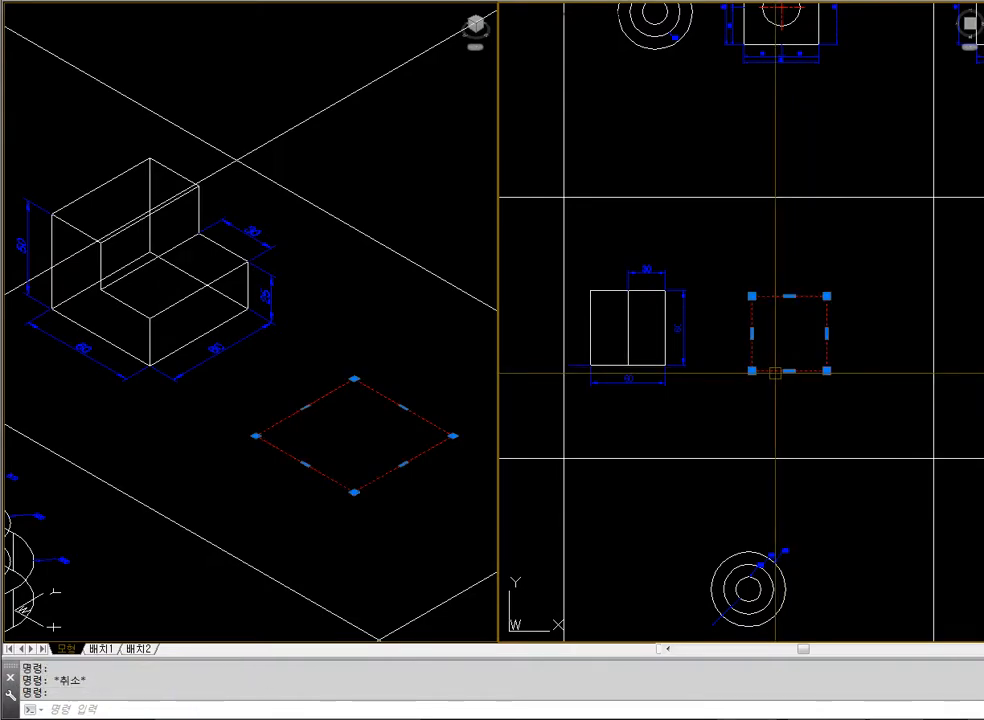
key("Escape")
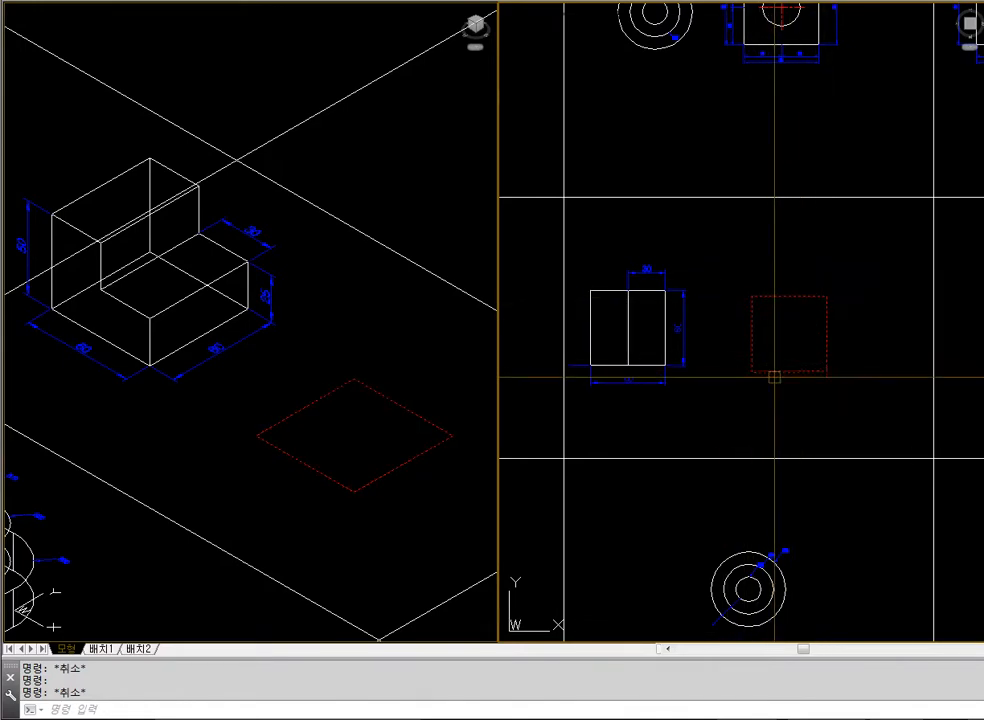
type("ext")
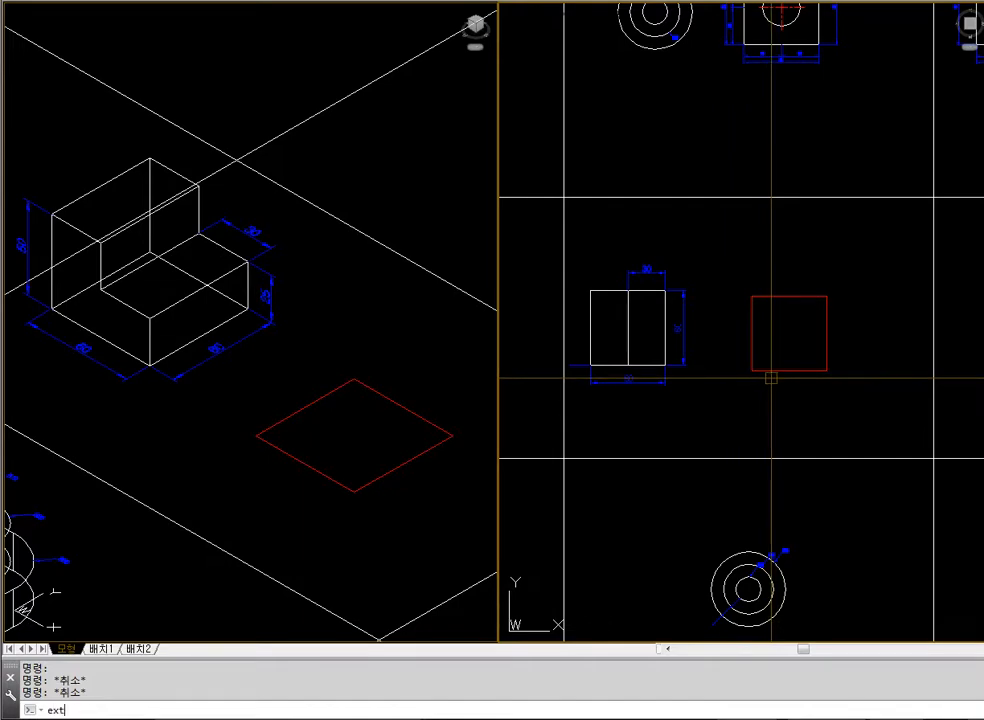
key("Return")
left_click(777, 371)
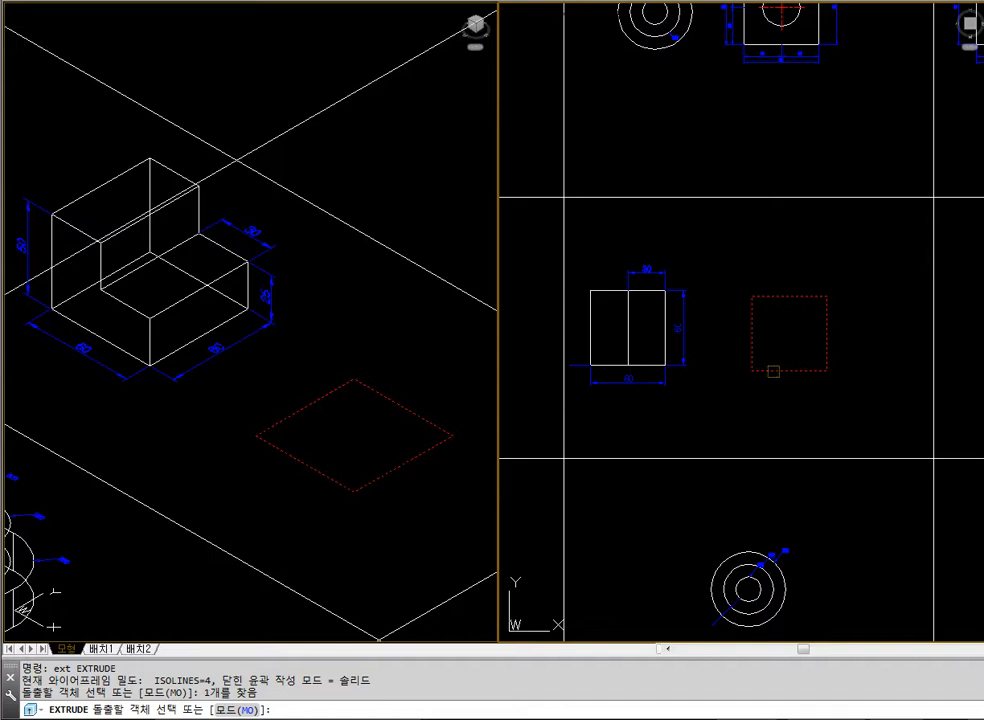
key("Return")
type("50")
key("Return")
key("Escape")
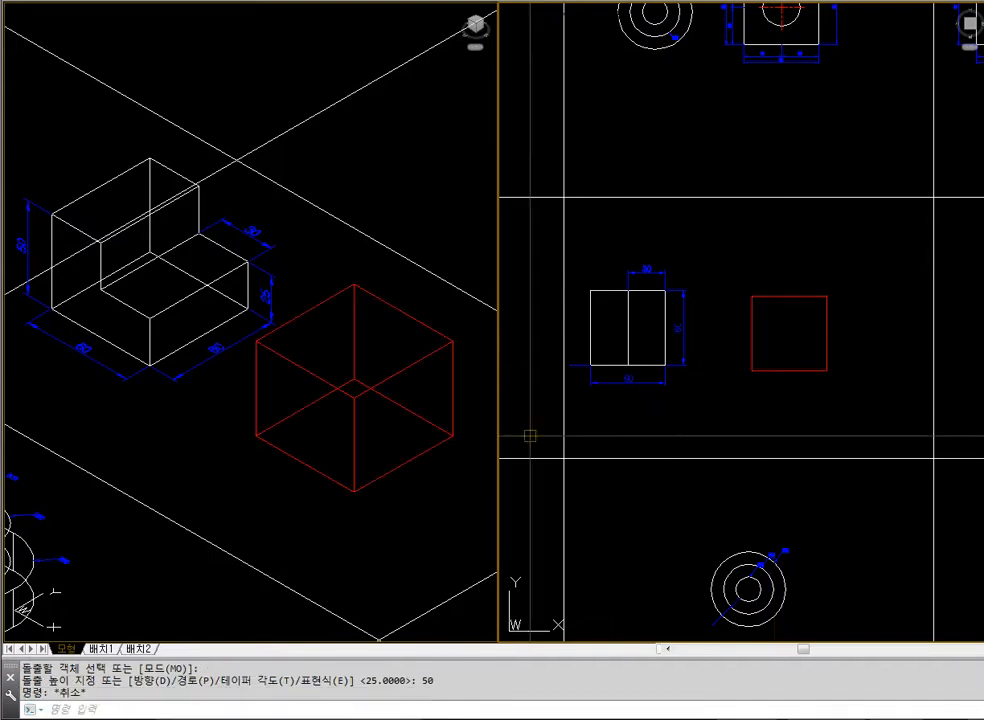
Check the extruded box with hidden lines removed and regenerate the isometric viewport back to wireframe
type("hide")
key("Return")
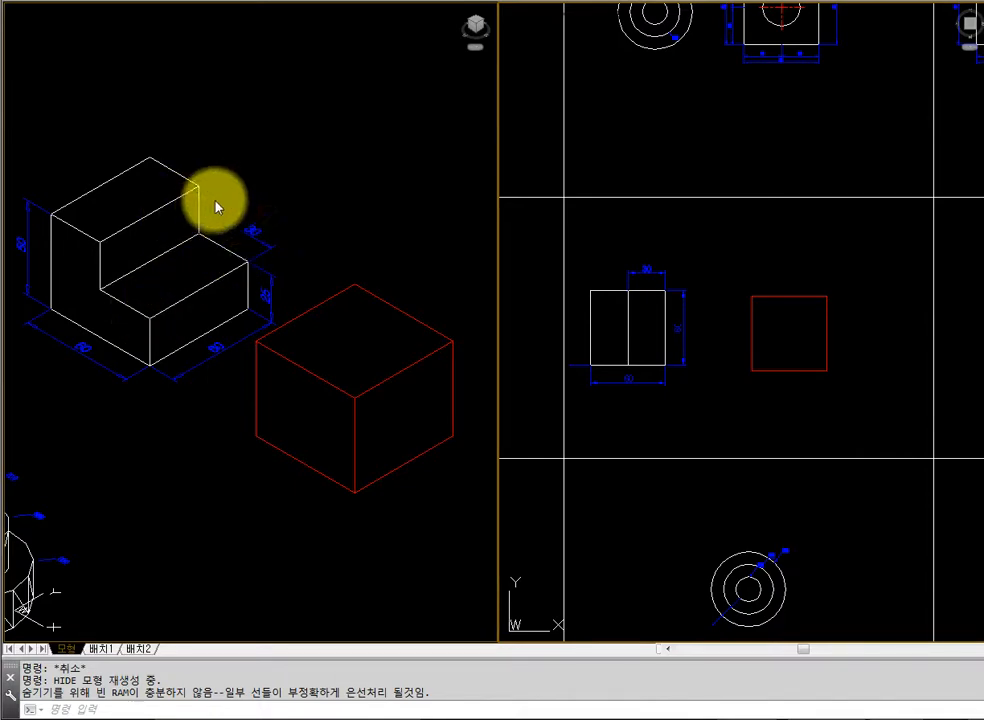
left_click(450, 461)
type("regen")
key("Return")
left_click(773, 408)
key("Escape")
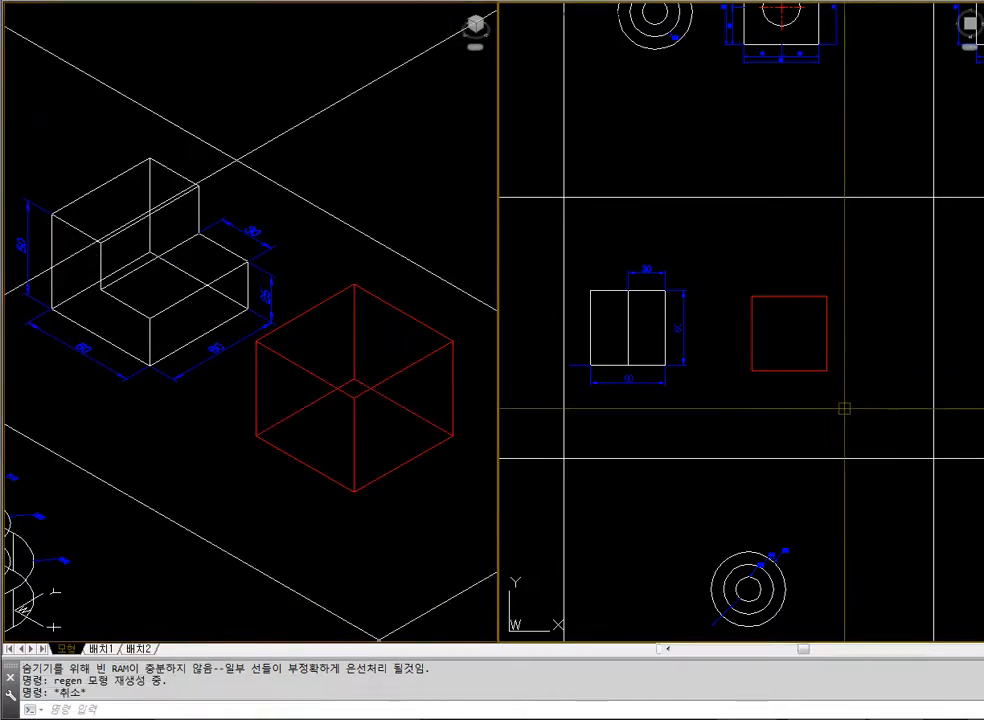
type("rec")
key("Return")
left_click(760, 397)
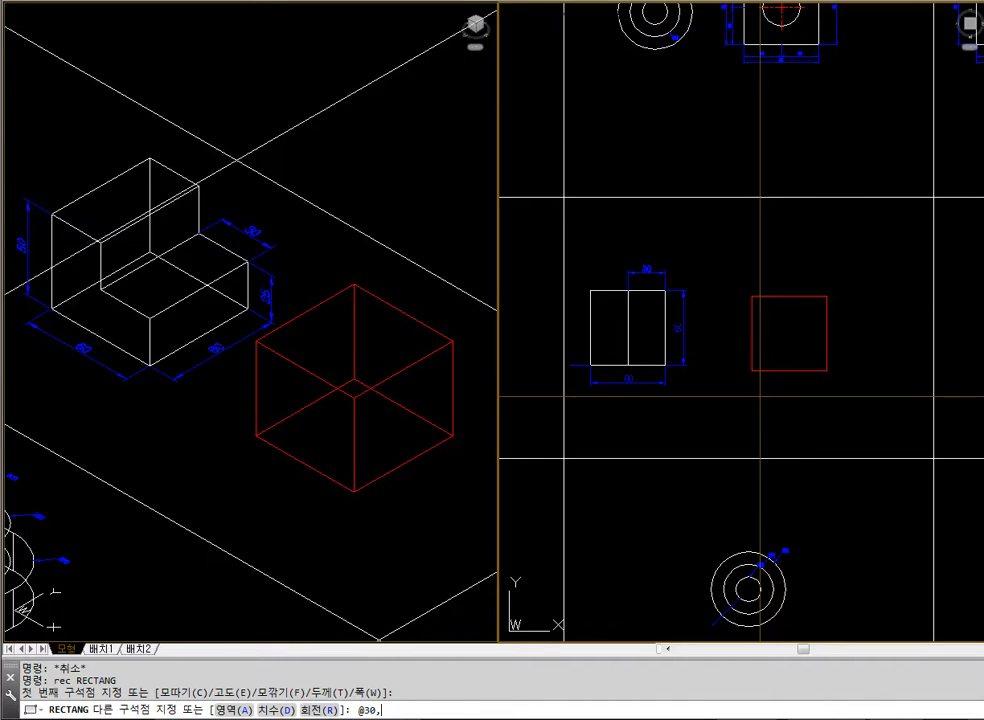
type("@30,-60")
key("Return")
key("Escape")
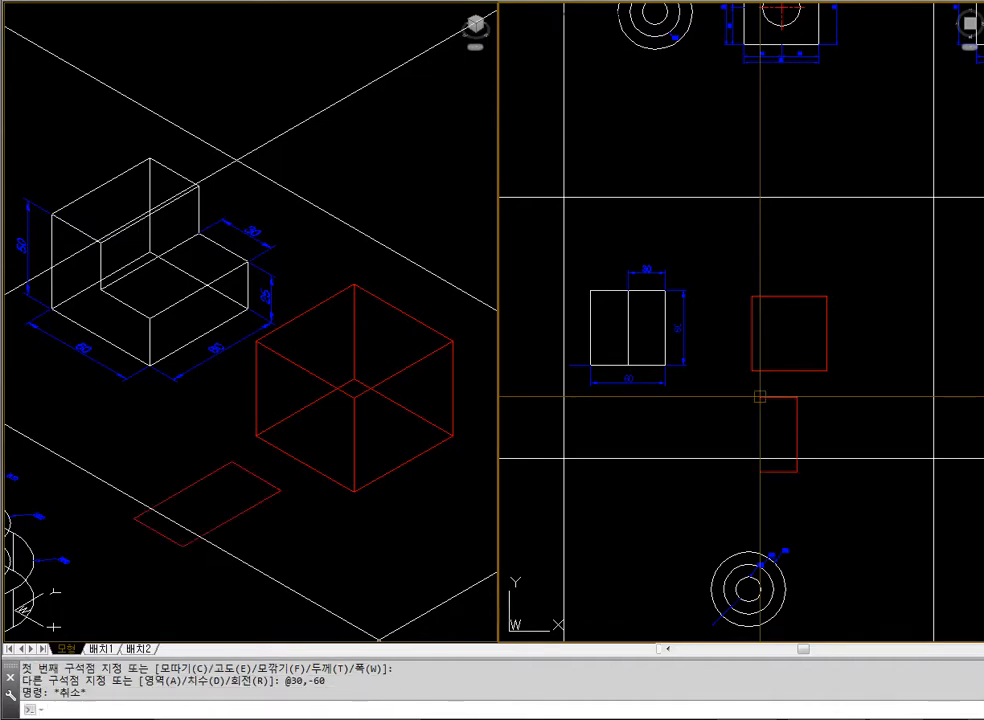
left_click(760, 398)
key("Escape")
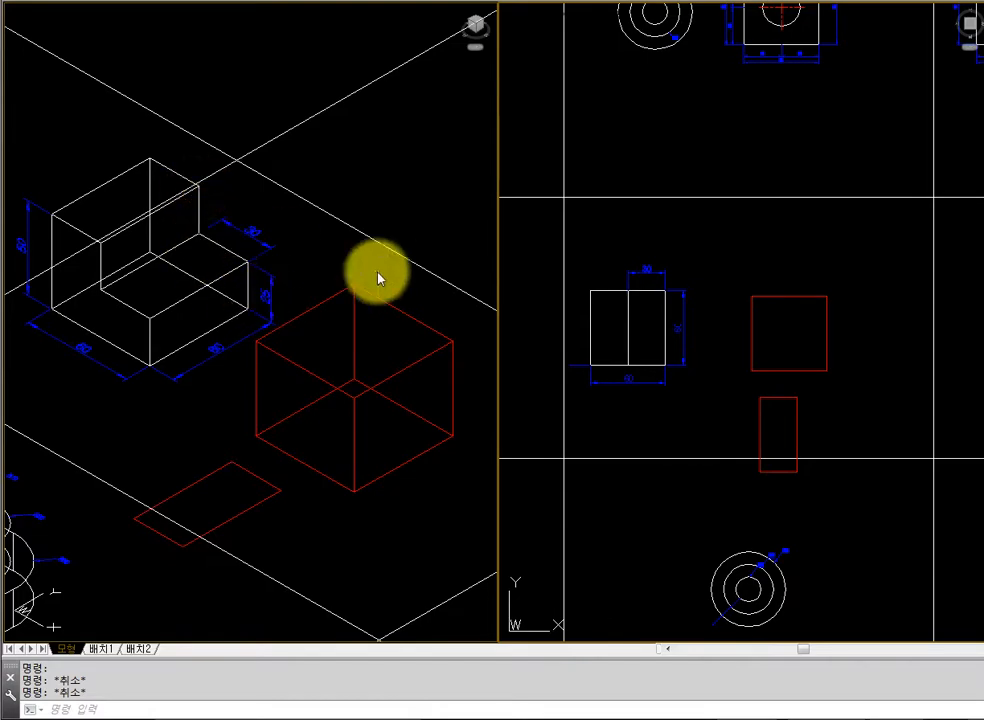
Extrude the 30 by 60 rectangle to a height of 25
type("ext")
key("Return")
left_click(771, 399)
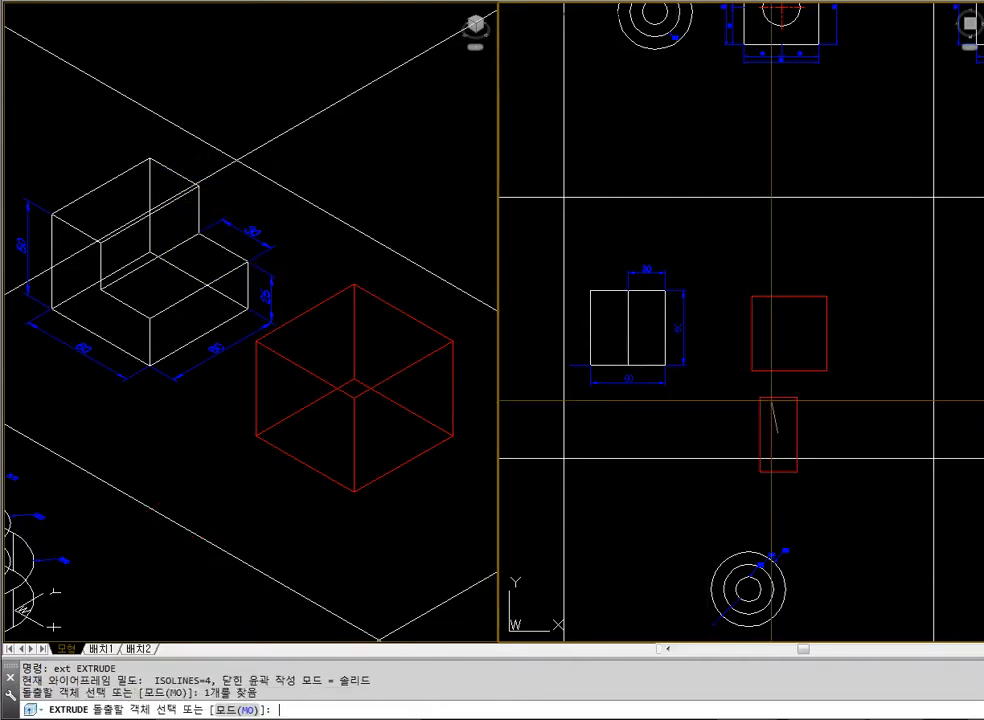
key("Return")
type("25")
key("Return")
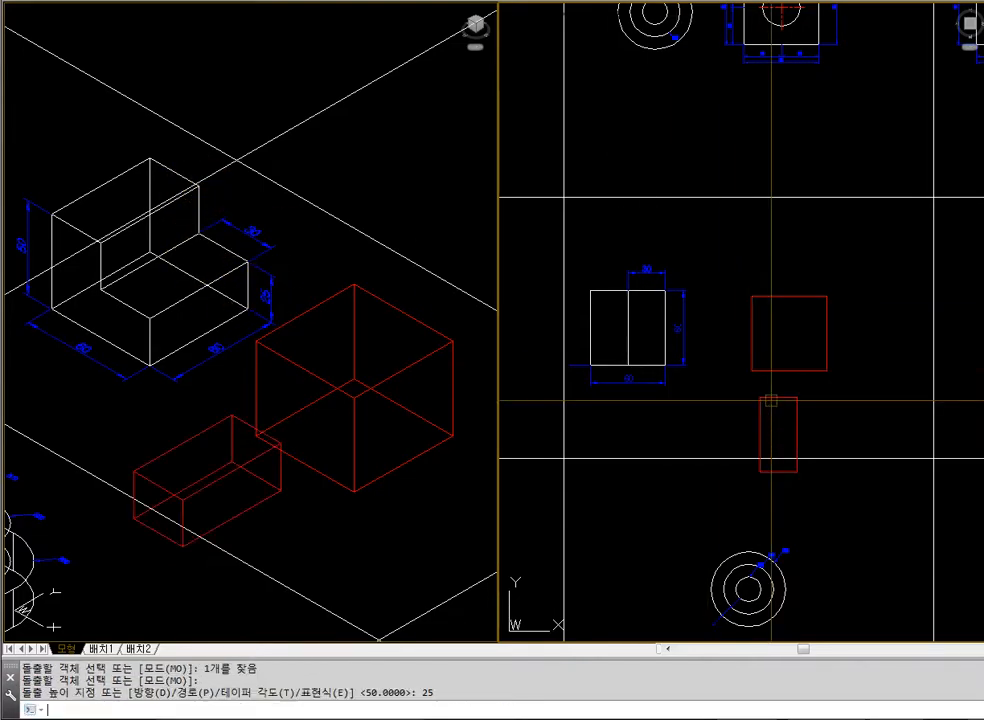
Zoom the plan view in on the blocks, and inspect both red boxes with hidden lines removed before regenerating the isometric viewport
left_click(668, 386)
type("z")
key("Return")
left_click(551, 184)
left_click(928, 497)
left_click(352, 542)
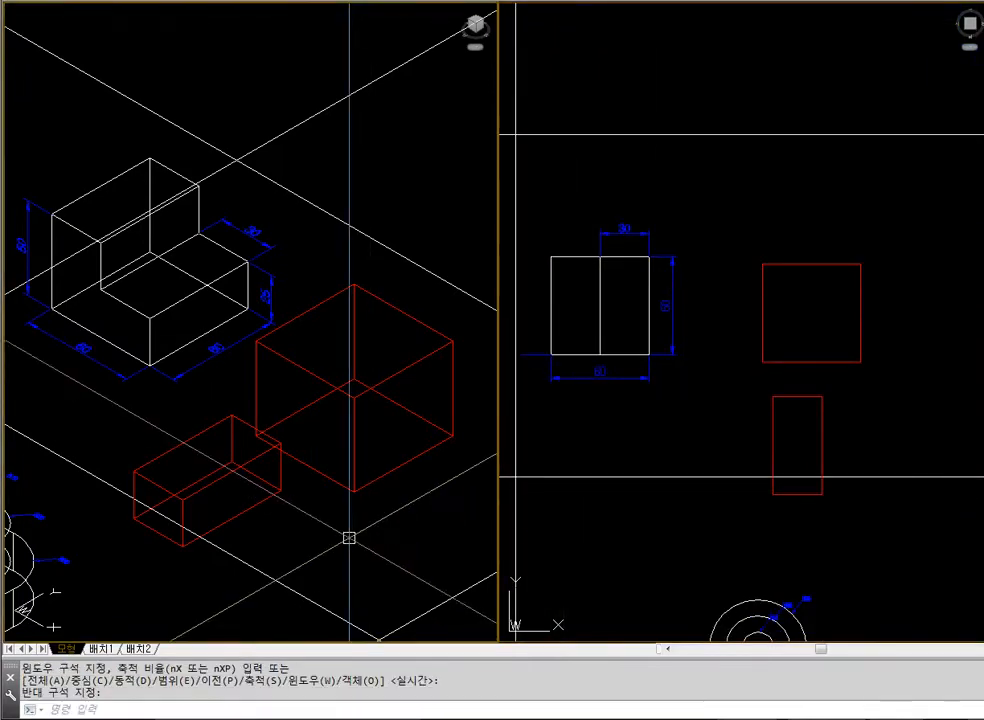
type("hid")
key("Return")
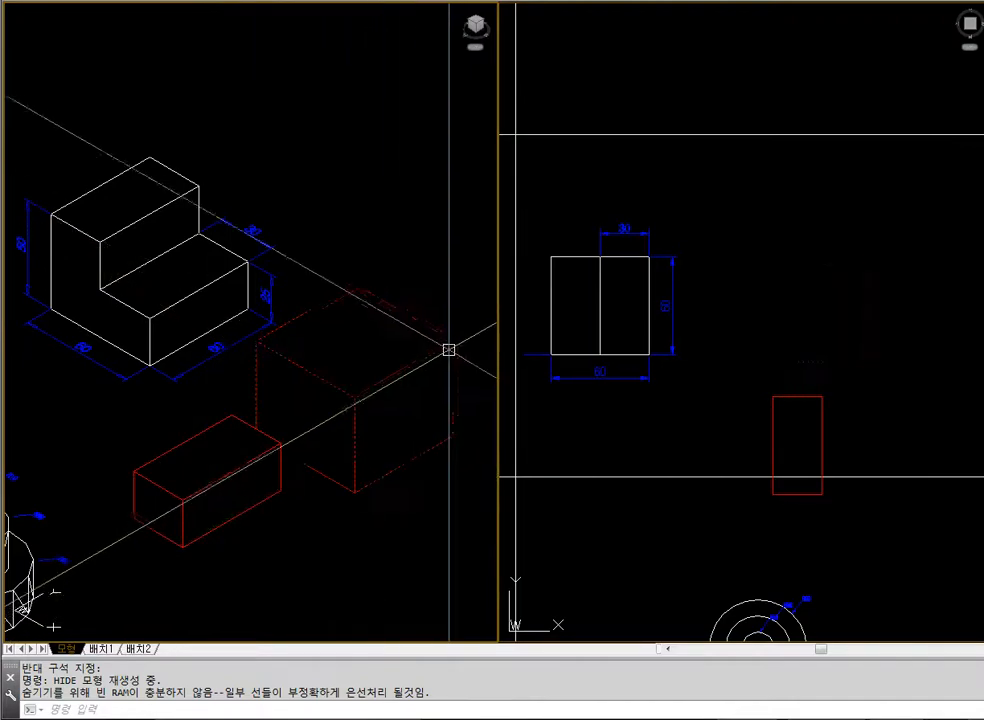
key("Escape")
key("Escape")
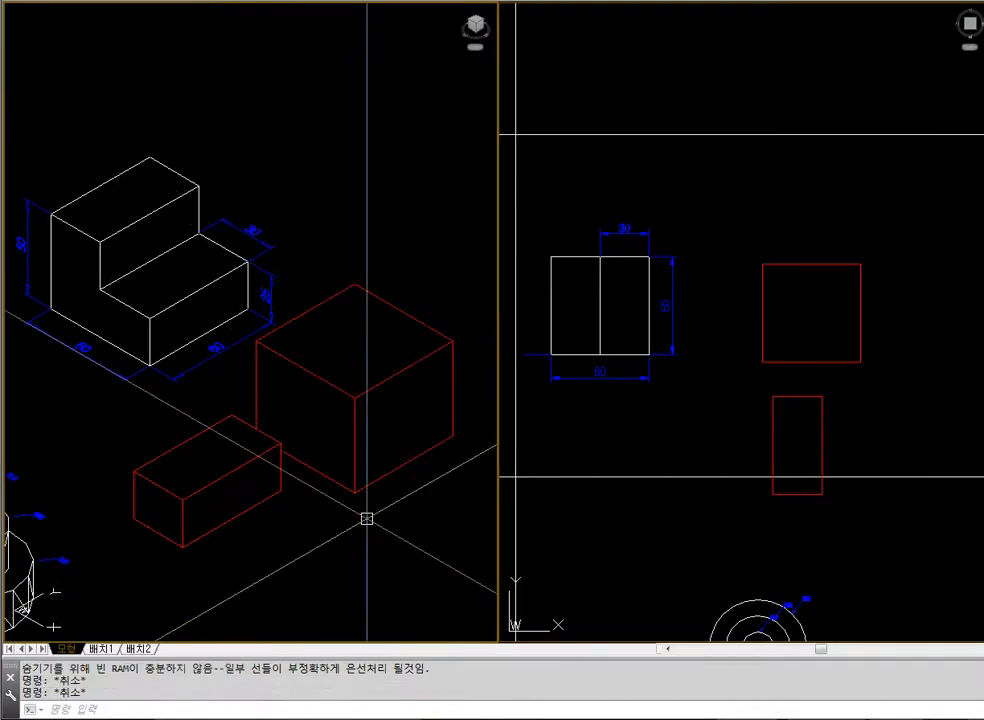
type("reg")
key("Return")
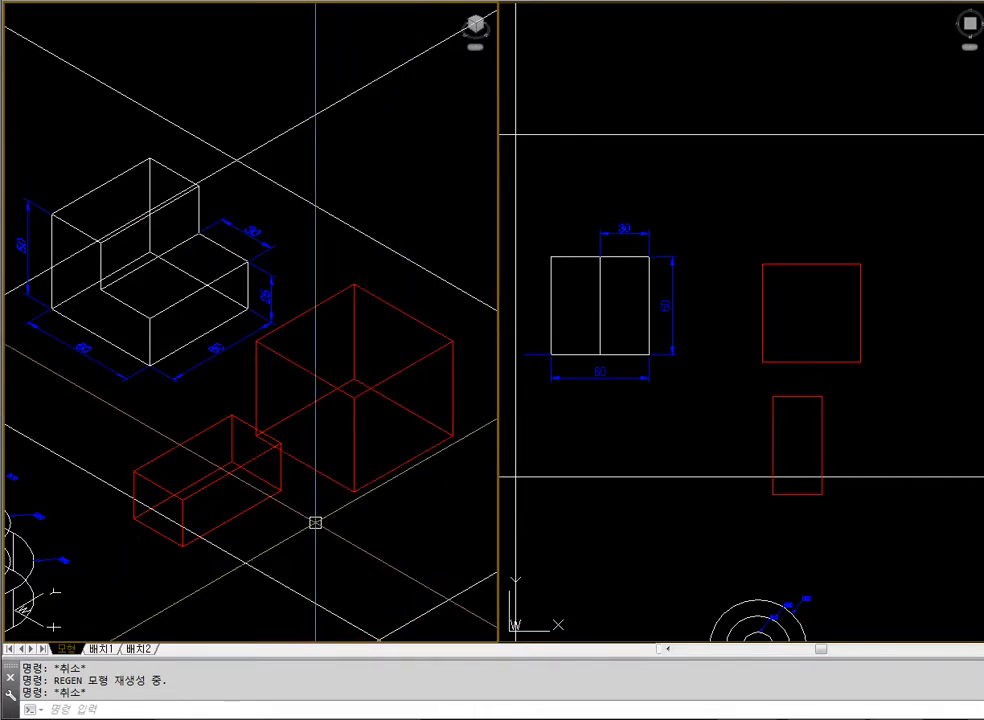
Move the small box by its front top corner onto the large box's front top corner, using endpoint snaps
type("m")
key("Return")
left_click(260, 506)
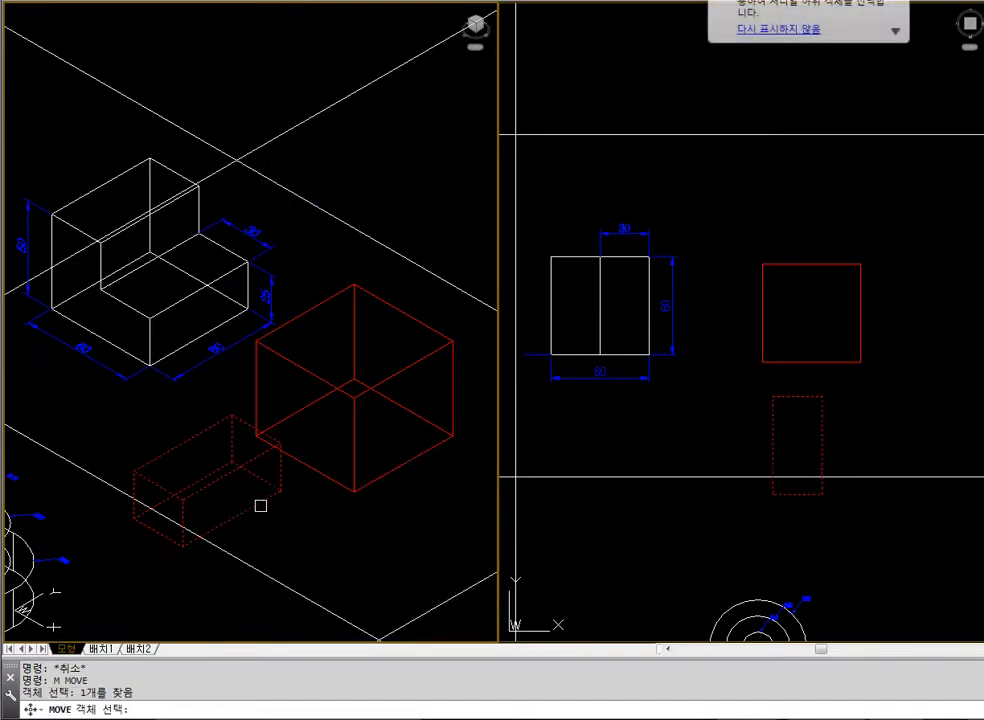
key("Return")
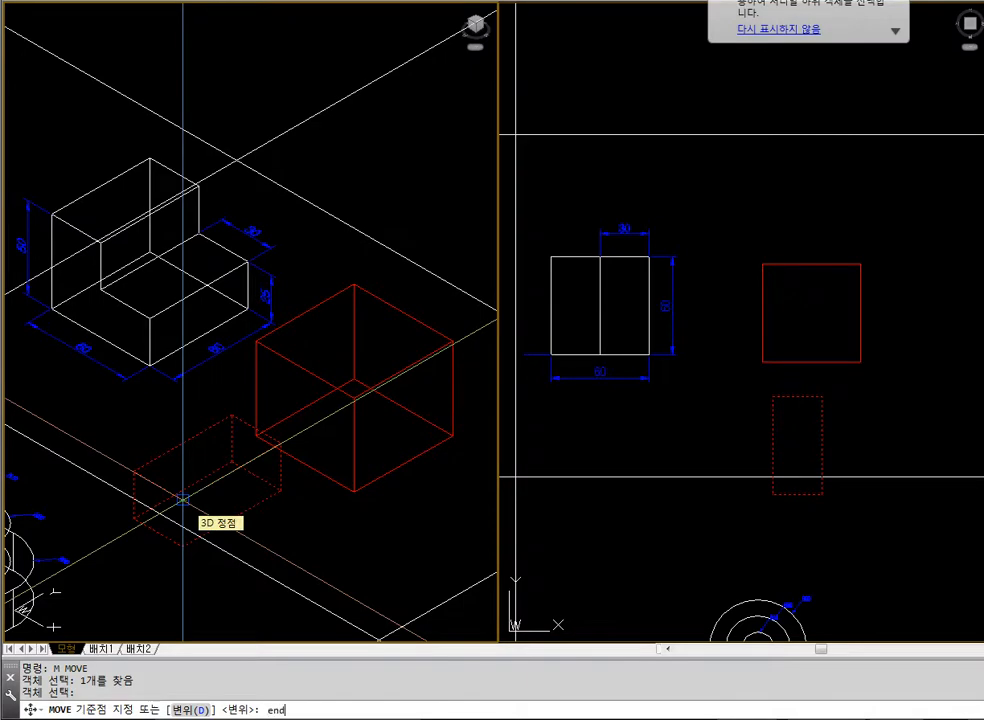
left_click(182, 500)
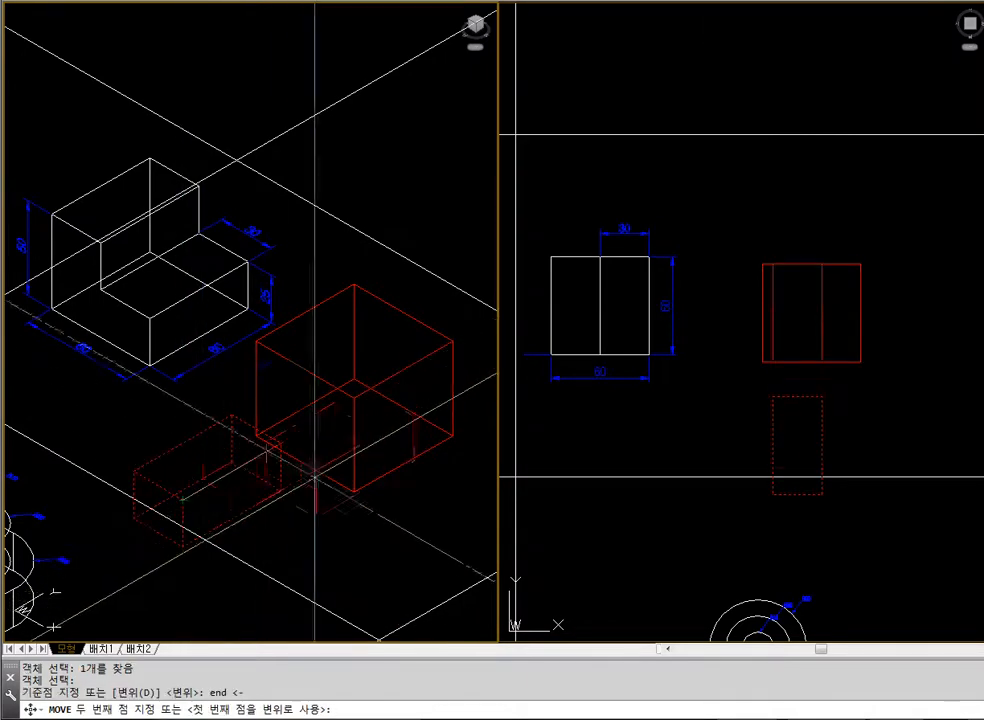
type("end")
key("Return")
left_click(352, 398)
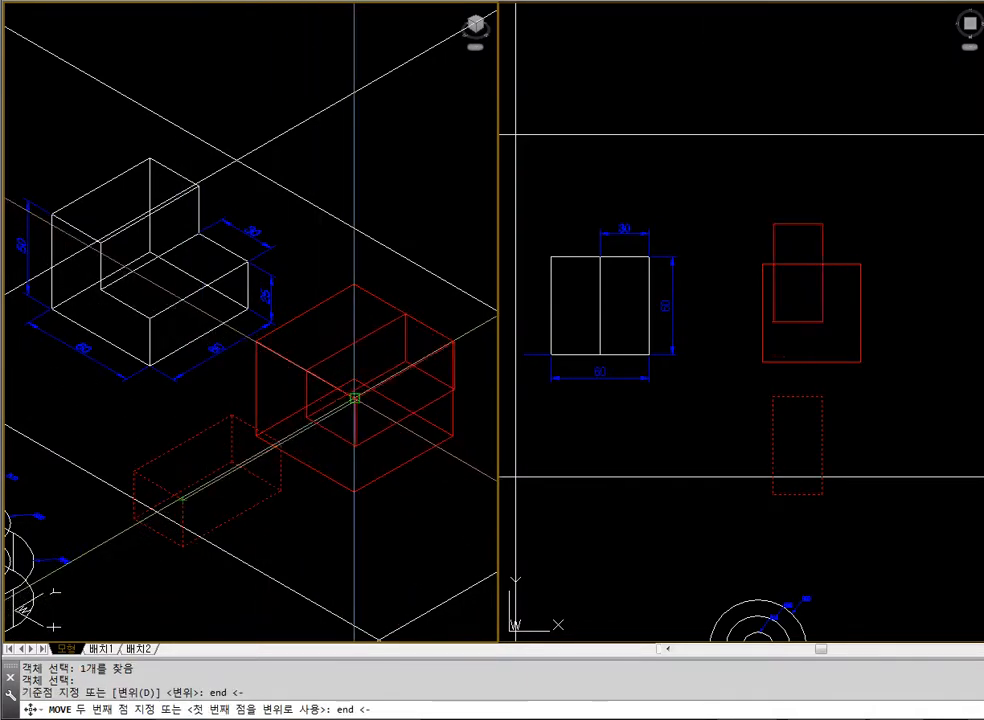
Check the overlapping red boxes with hidden lines removed, and regenerate the isometric view as wireframe
type("hid")
key("Return")
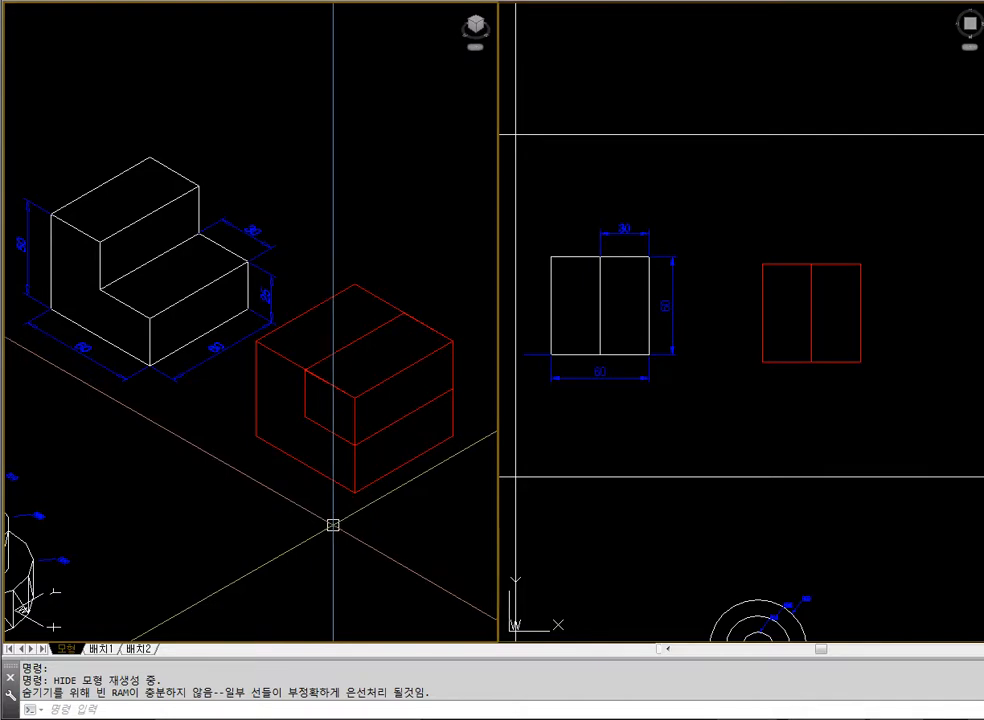
type("u")
key("Return")
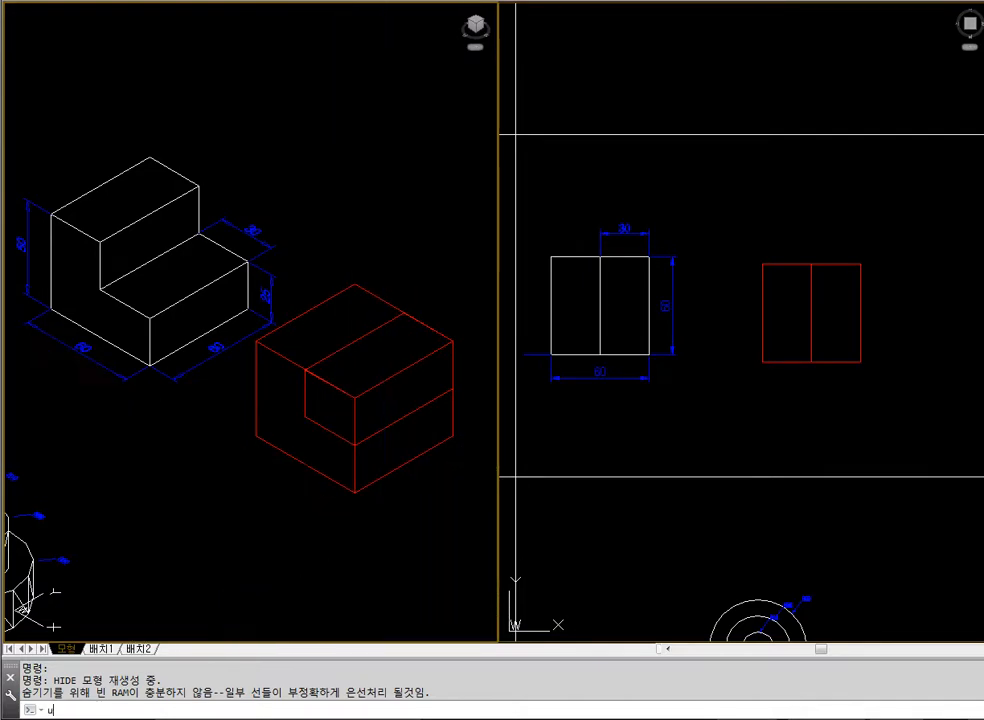
type("regen")
key("Return")
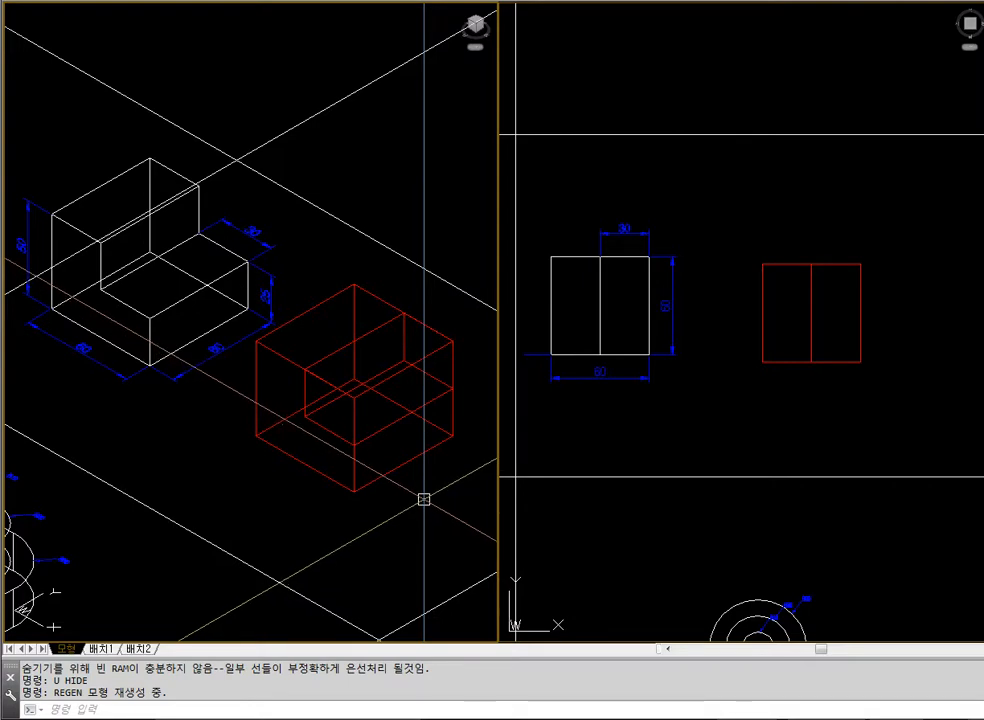
Subtract the small red box from the large red box to form the stepped block
type("sub")
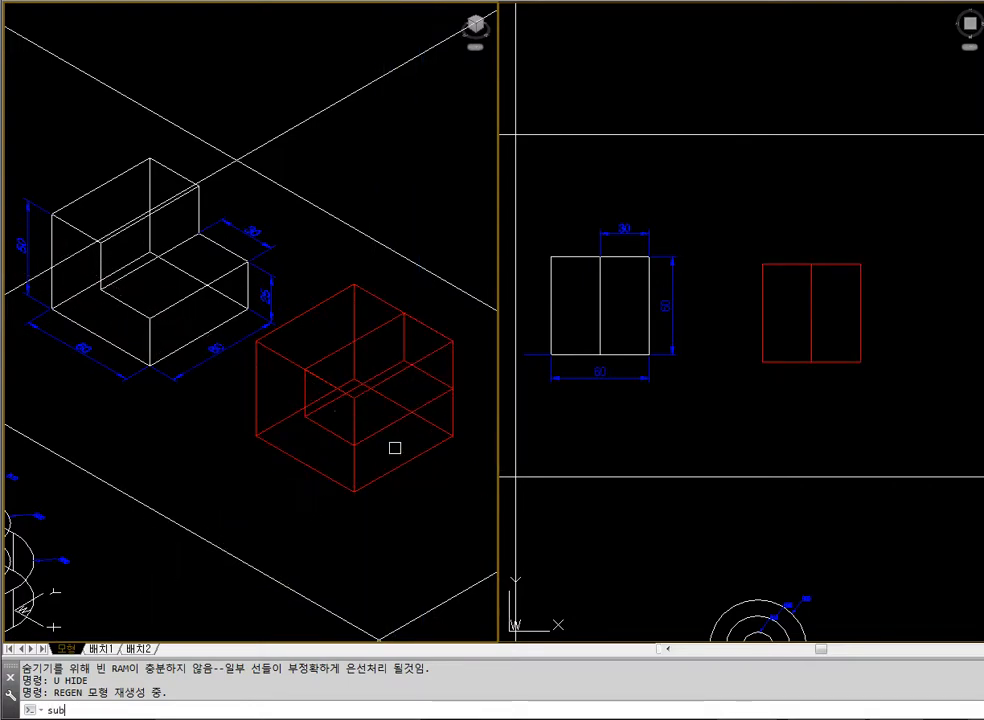
key("Return")
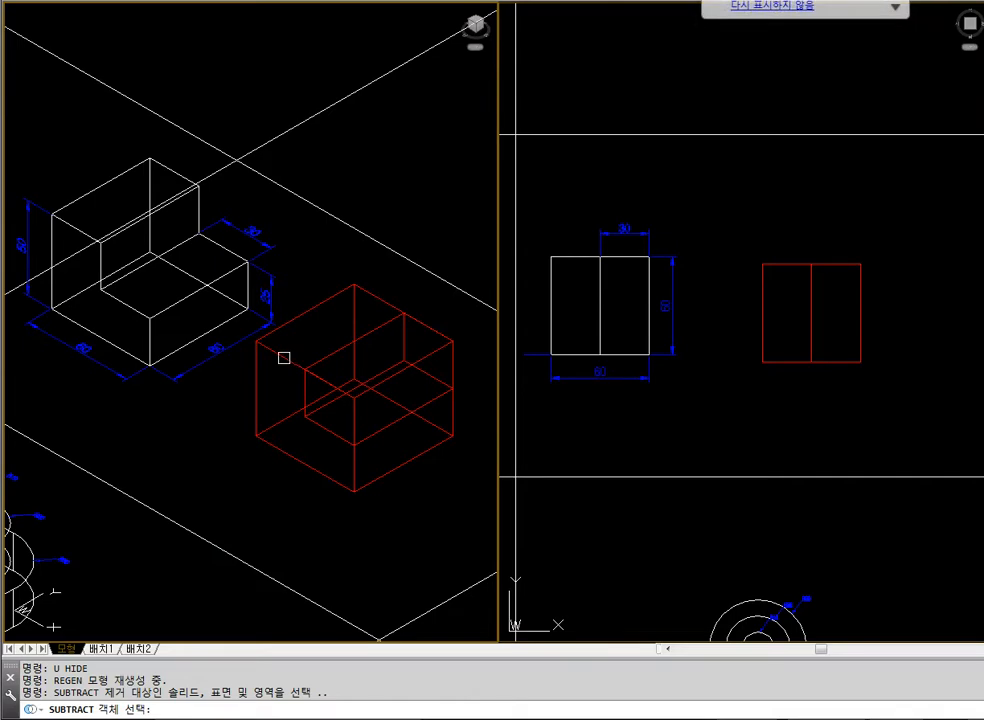
left_click(284, 357)
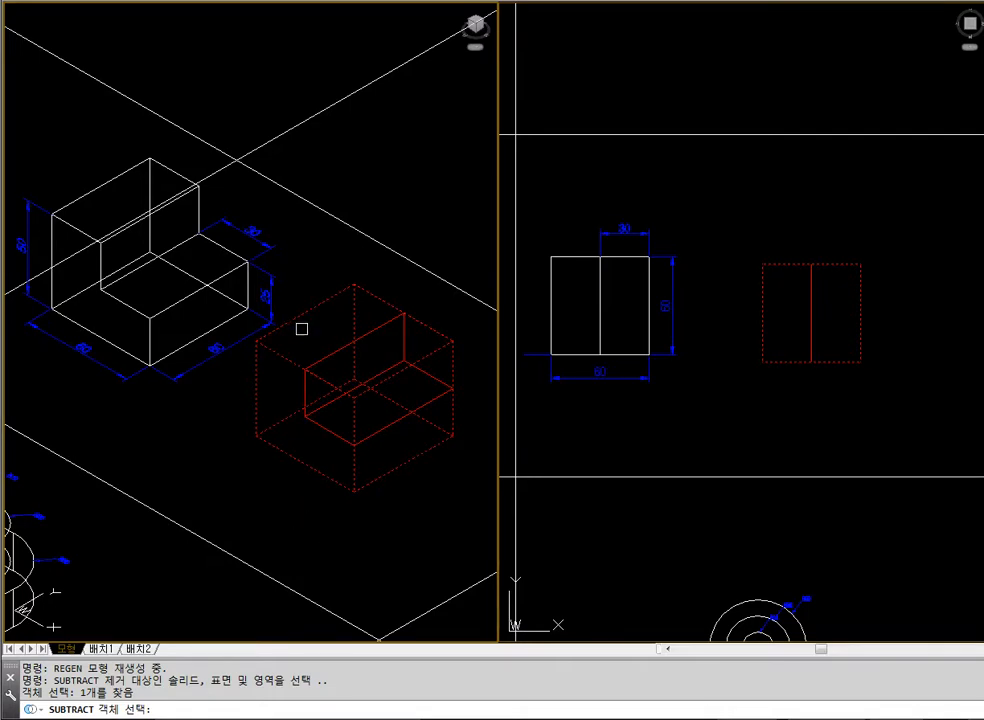
key("Return")
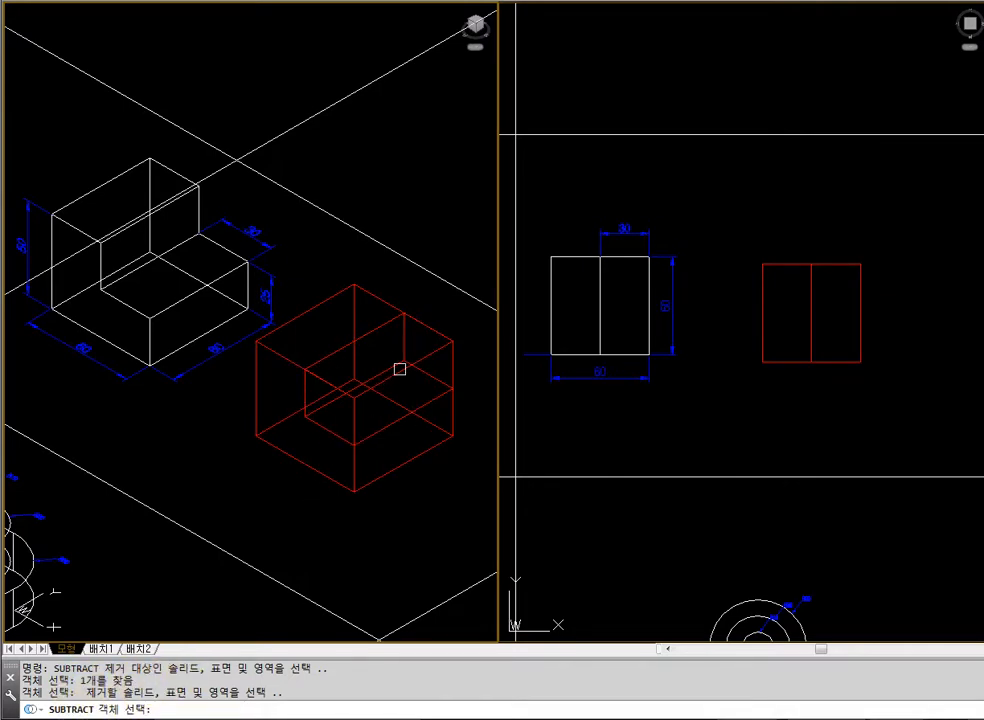
left_click(321, 430)
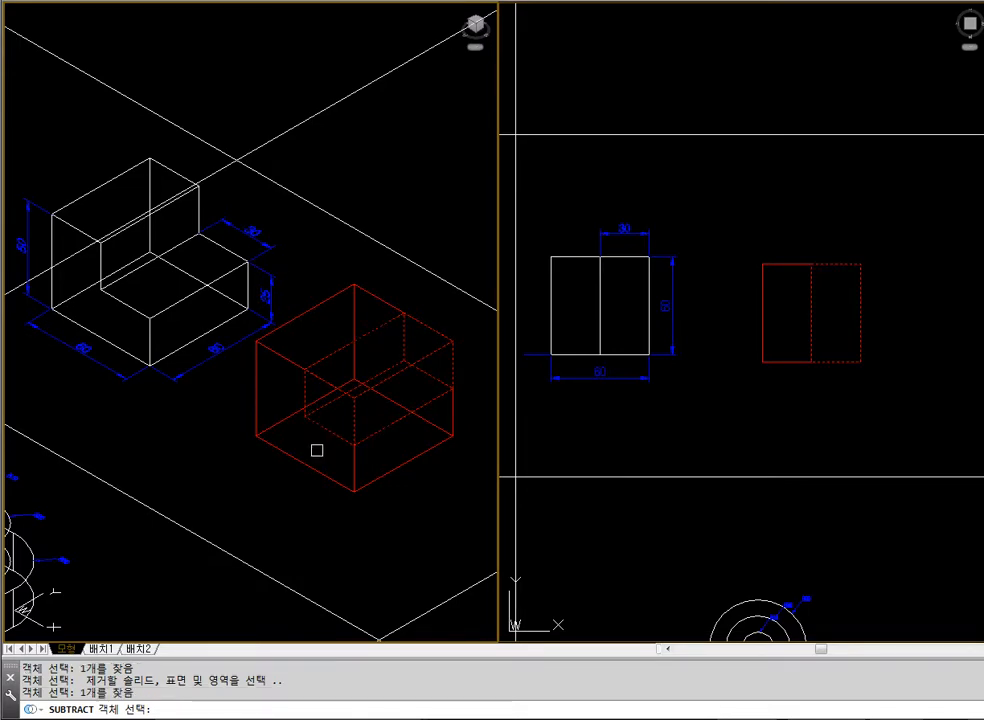
left_click(430, 521)
left_click(382, 523)
left_click(370, 526)
left_click(356, 527)
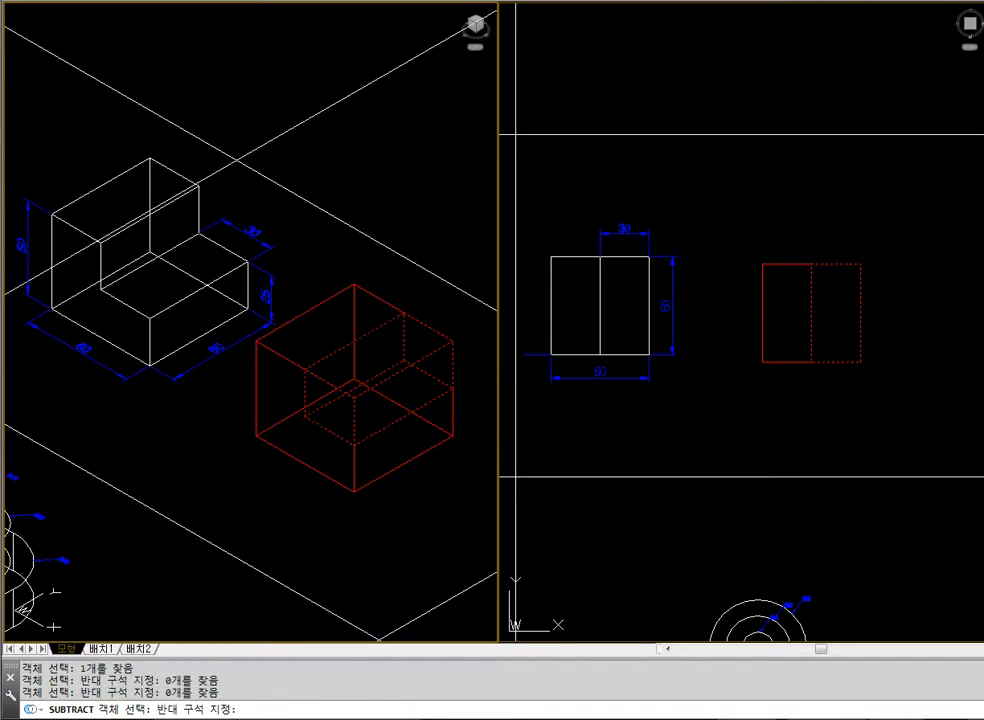
left_click(345, 514)
key("Return")
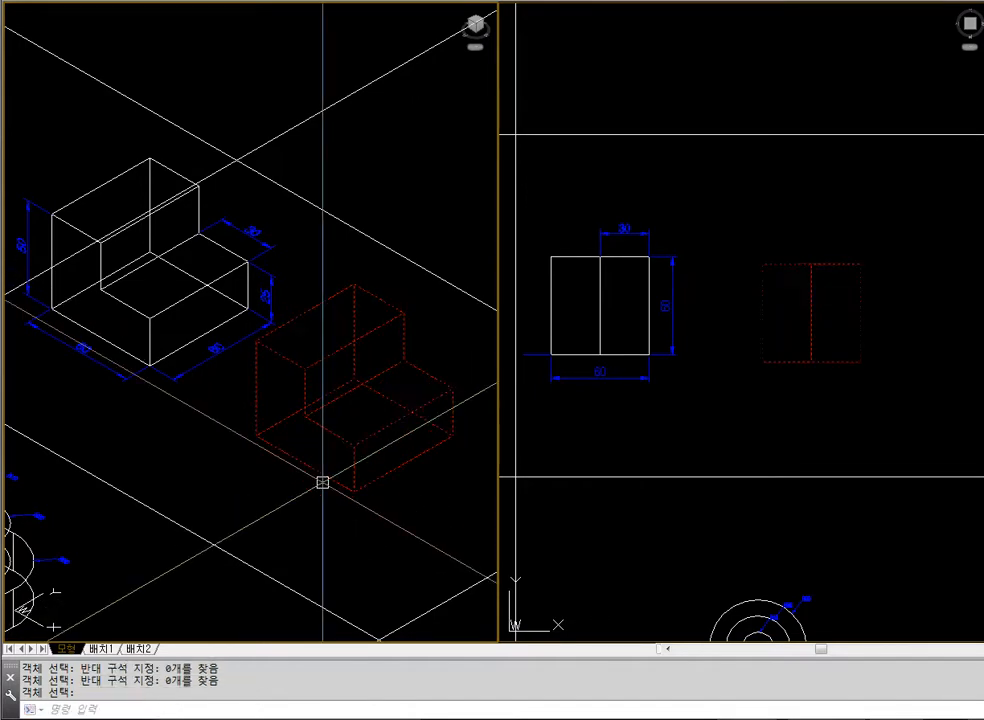
Check the red stepped block with hidden lines removed, and regenerate the isometric view
type("hi")
key("Return")
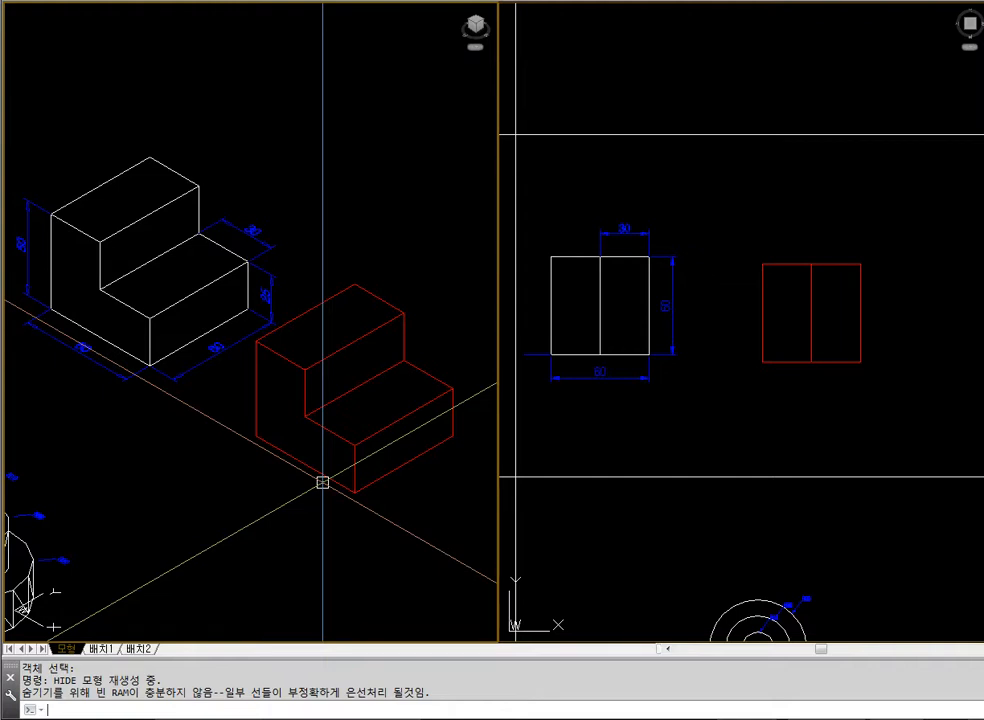
type("gen")
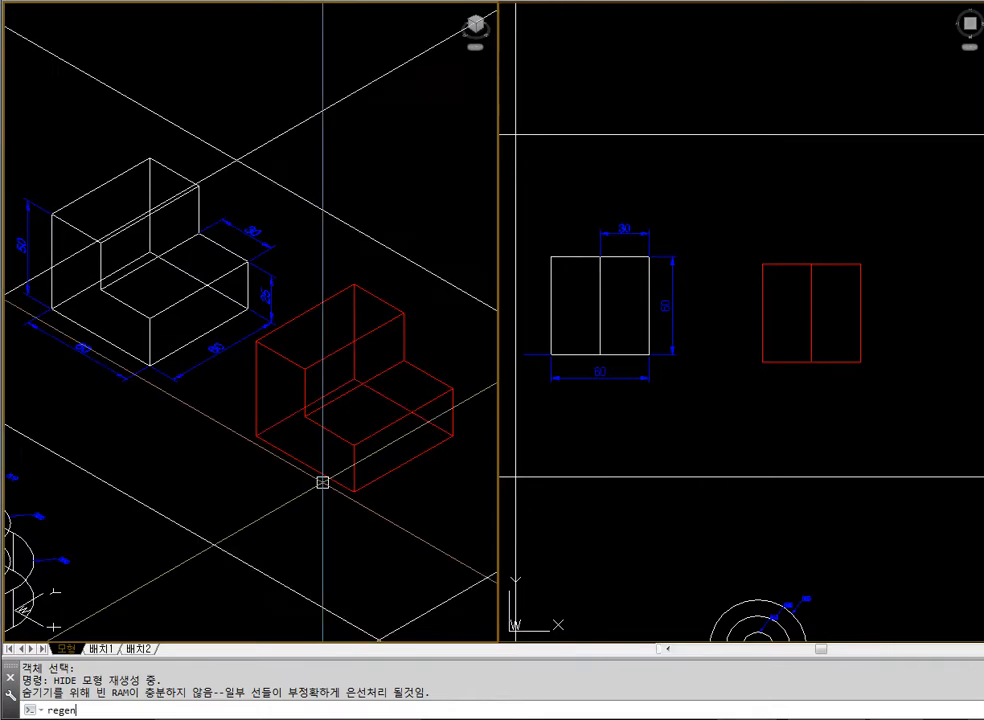
key("Return")
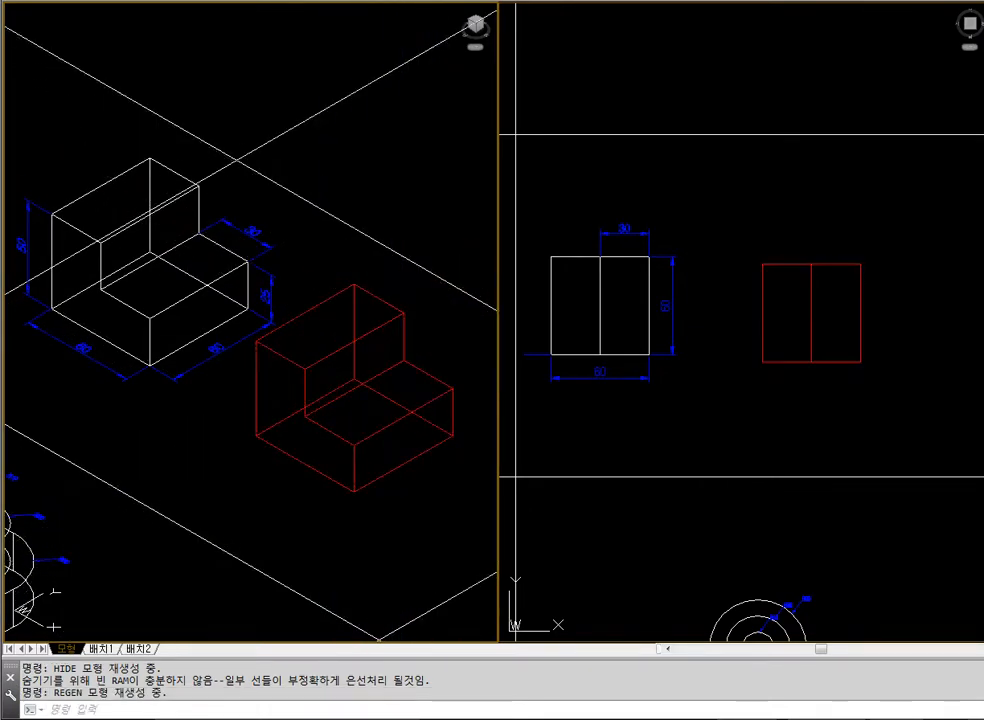
left_click(391, 323)
key("Escape")
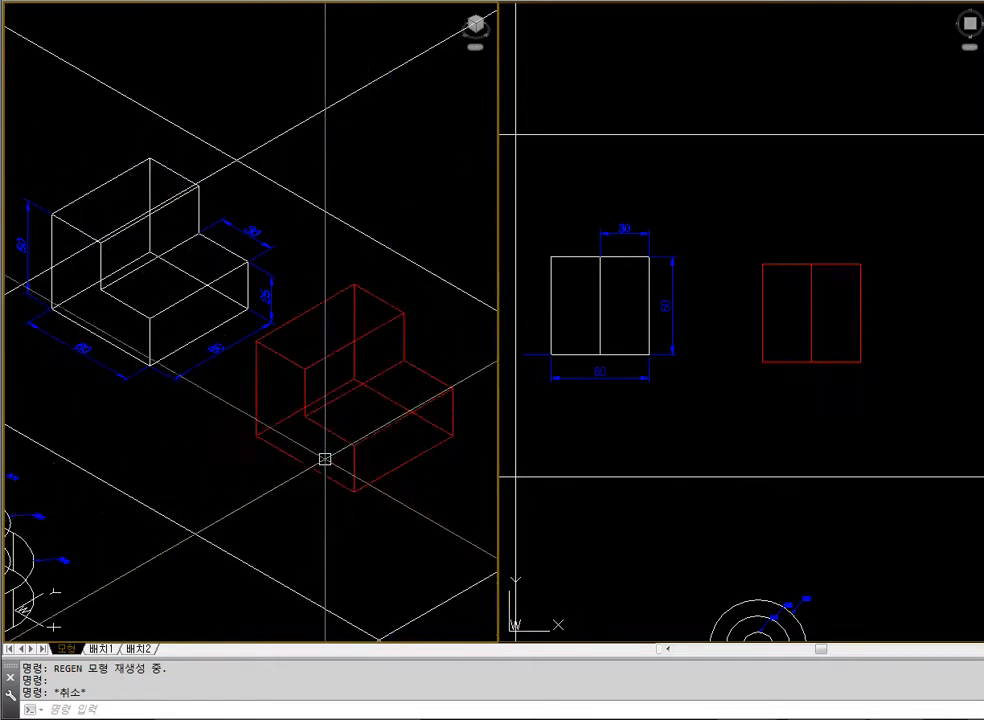
Erase the red stepped block
left_click(334, 384)
type("e")
key("space")
Zoom the isometric view to the drawing extents and in on the three-tier stacked cylinder example
type("z")
key("space")
type("e")
key("space")
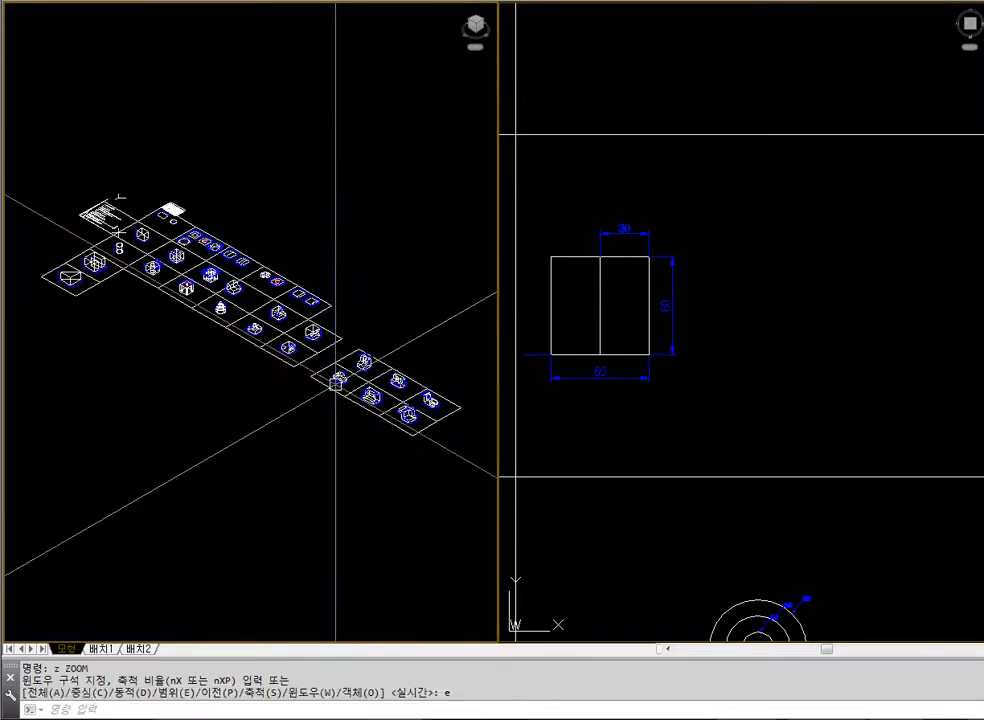
key("Escape")
type("z")
key("space")
left_click(189, 281)
left_click(263, 350)
type("z")
key("space")
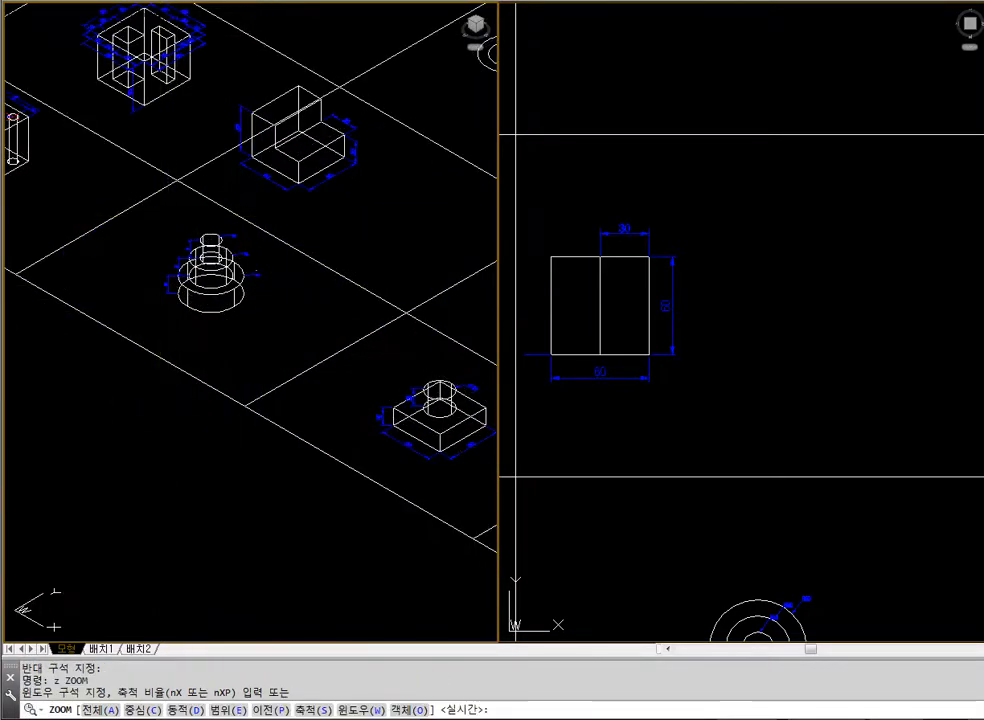
left_click(160, 217)
left_click(270, 331)
Move the stacked cylinder example with its dimensions horizontally toward the left edge of its cell in the plan view
left_click(652, 433)
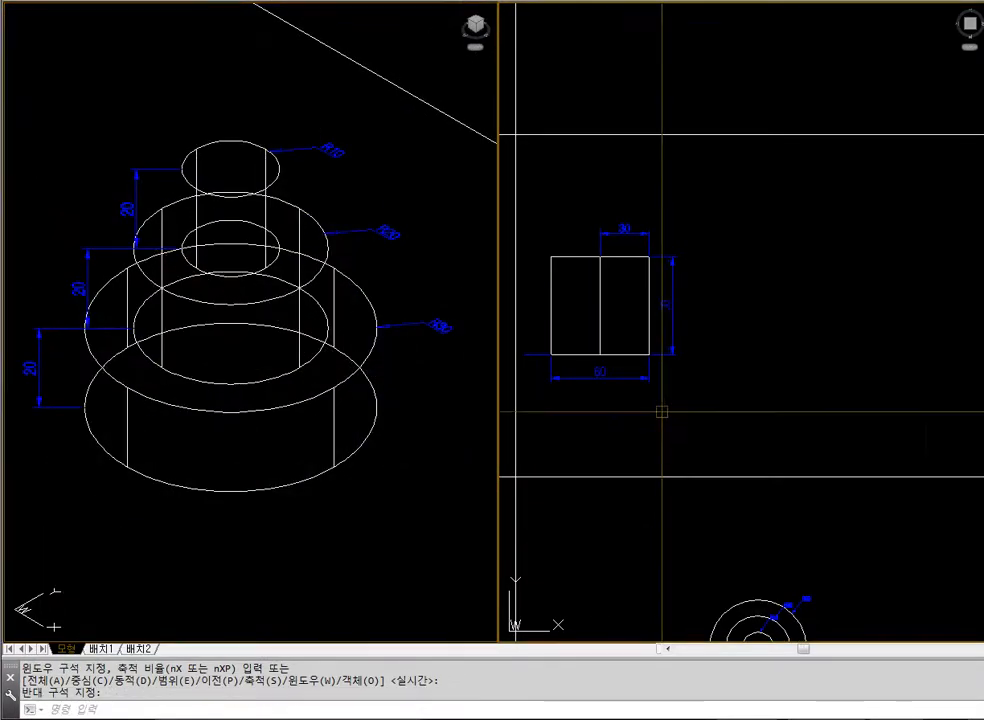
scroll(659, 411, "down", 3)
type("m")
key("space")
left_click(784, 509)
left_click(736, 545)
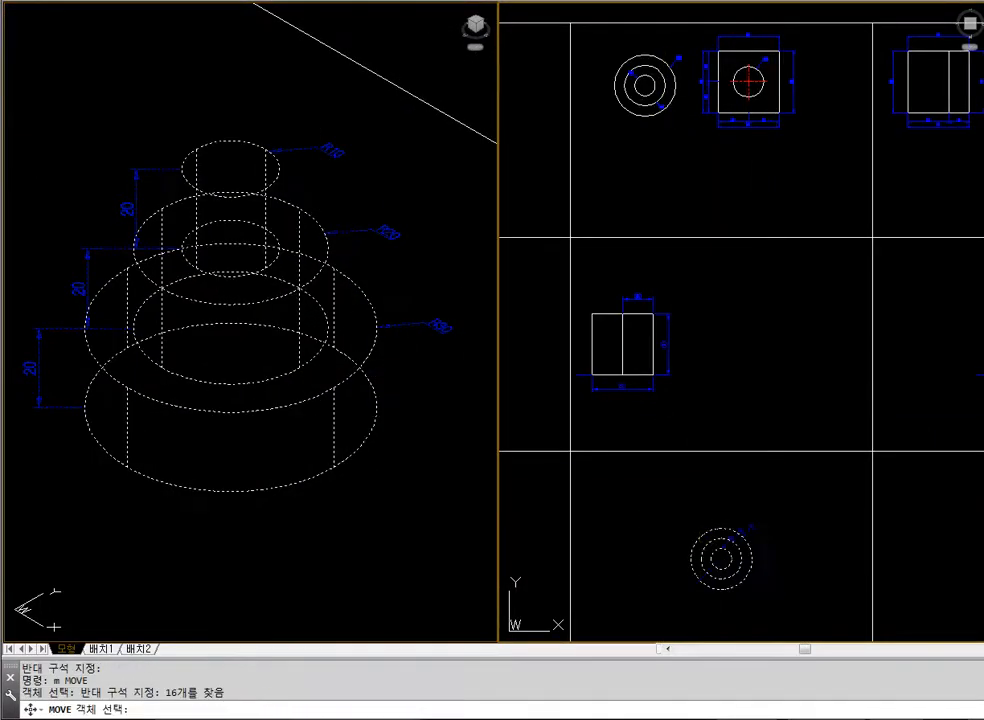
key("space")
left_click(758, 490)
left_click(665, 489)
Zoom in on the stacked cylinder example in the isometric view, and examine its tiers and dimensions with hidden lines removed
left_click(312, 435)
scroll(237, 354, "down", 5)
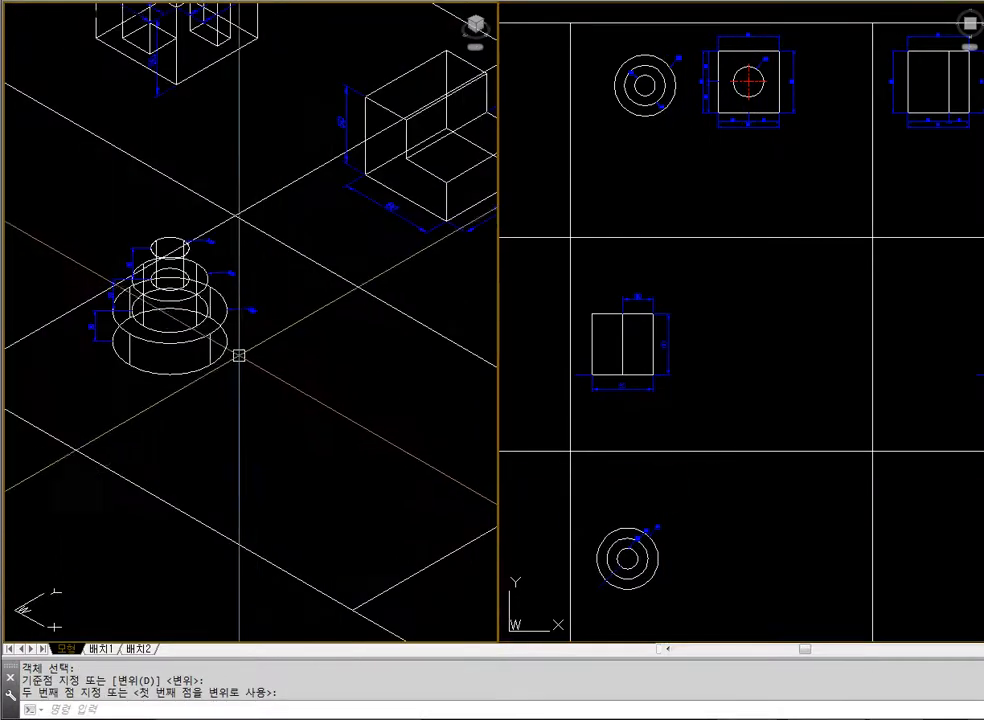
type("z")
key("space")
left_click(86, 206)
left_click(383, 457)
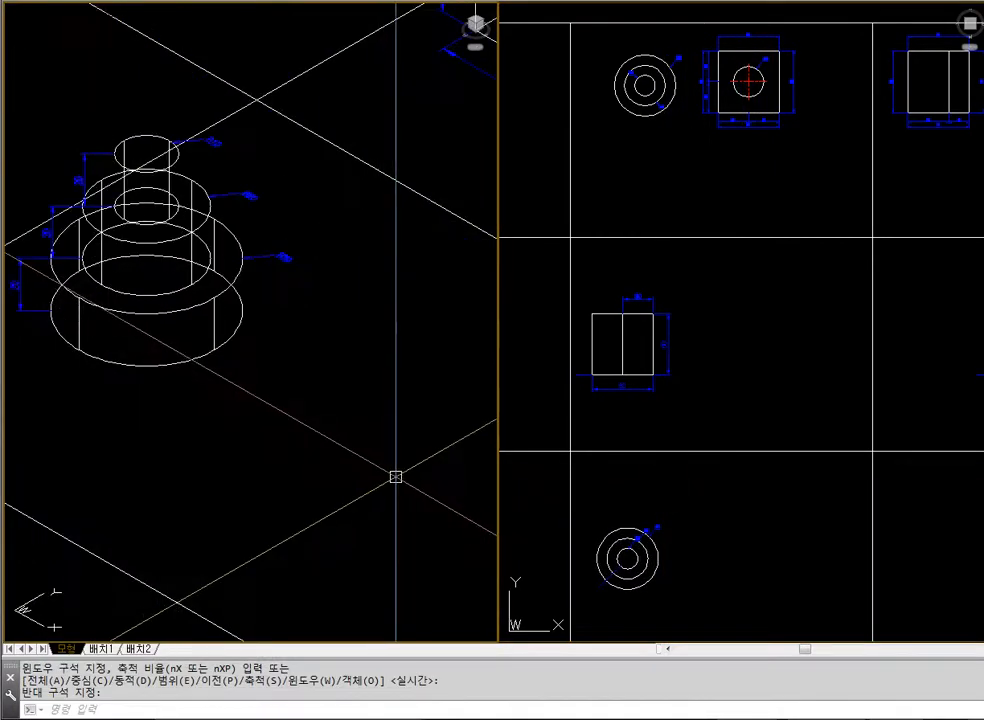
type("hide")
key("space")
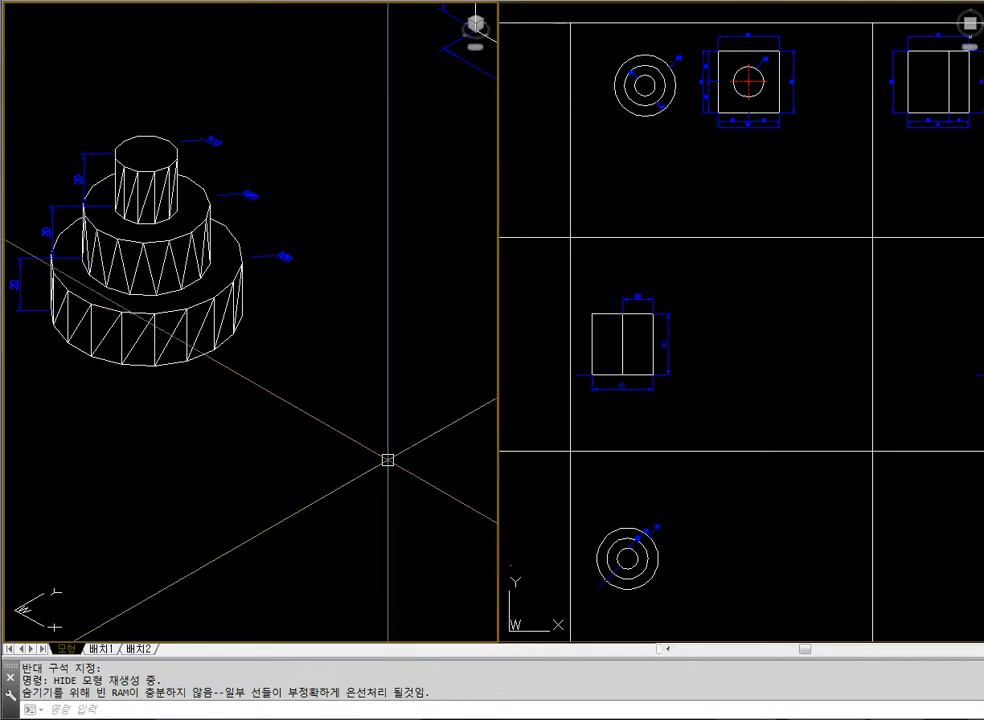
type("z")
key("space")
left_click(22, 110)
left_click(323, 408)
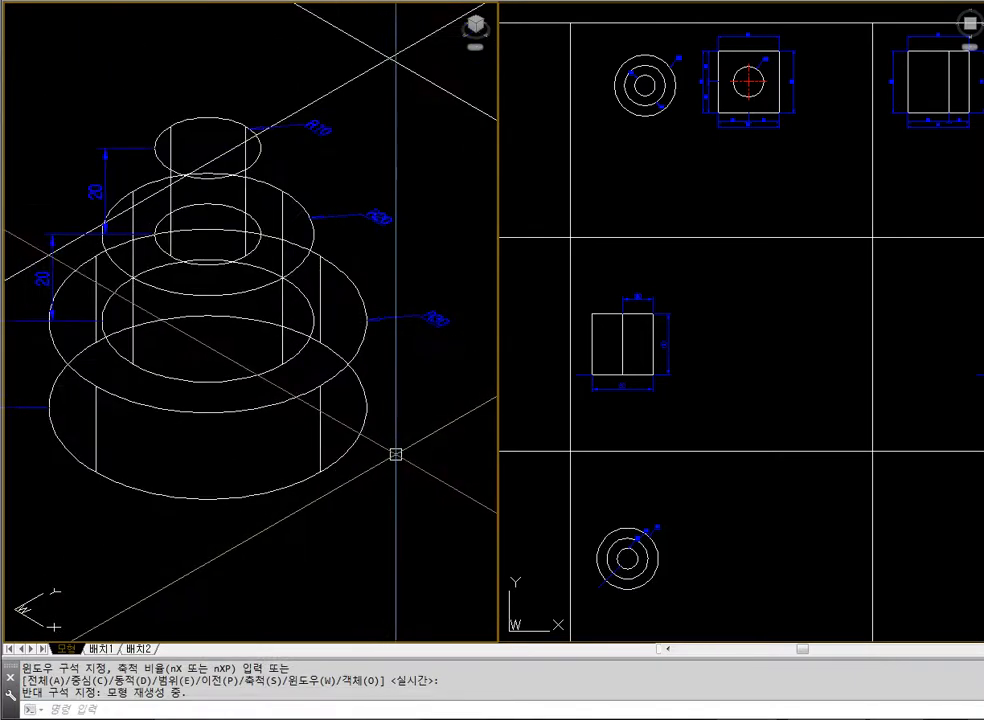
scroll(380, 441, "down", 4)
type("z")
key("space")
left_click(213, 313)
key("Escape")
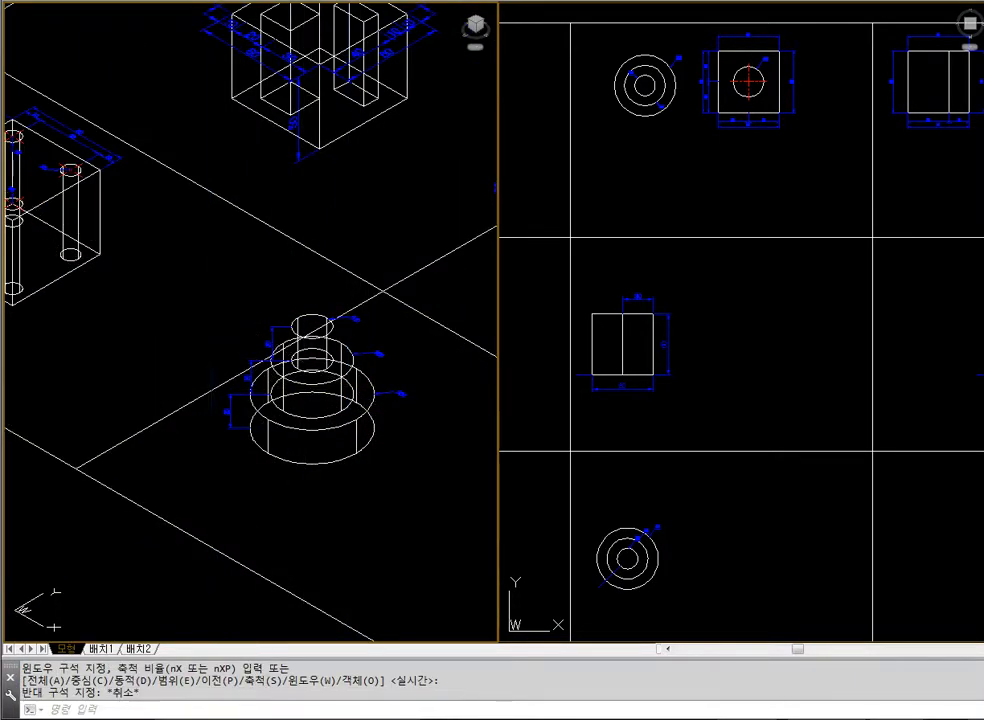
type("z")
key("space")
left_click(208, 302)
left_click(425, 456)
type("hide")
key("space")
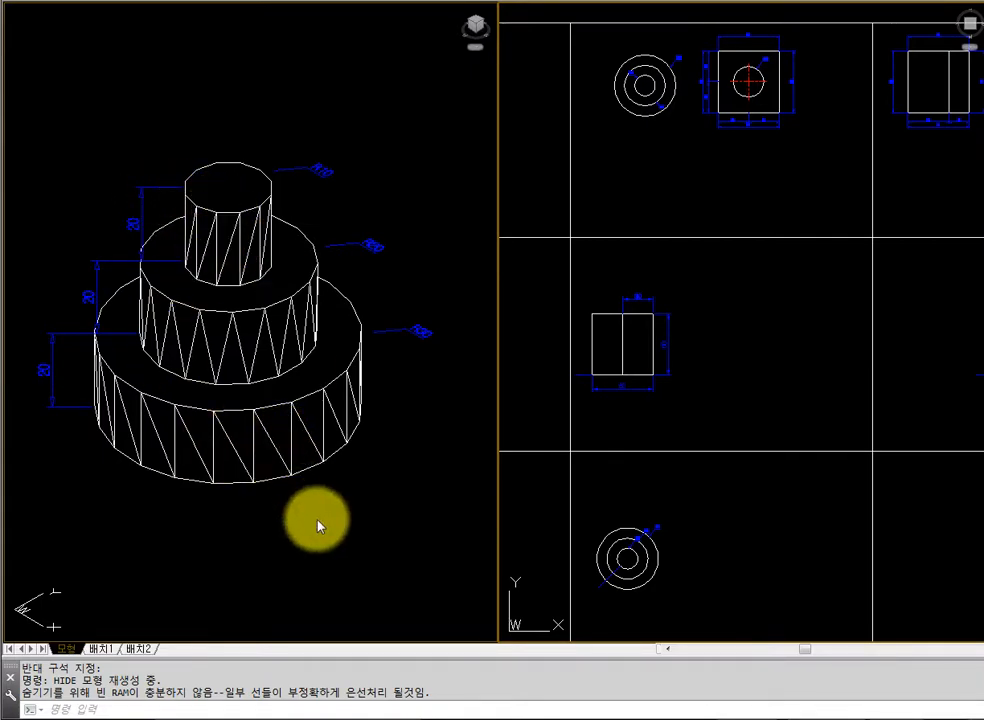
Frame the cell containing the stacked cylinder example in the plan view
left_click(853, 532)
scroll(826, 374, "down", 5)
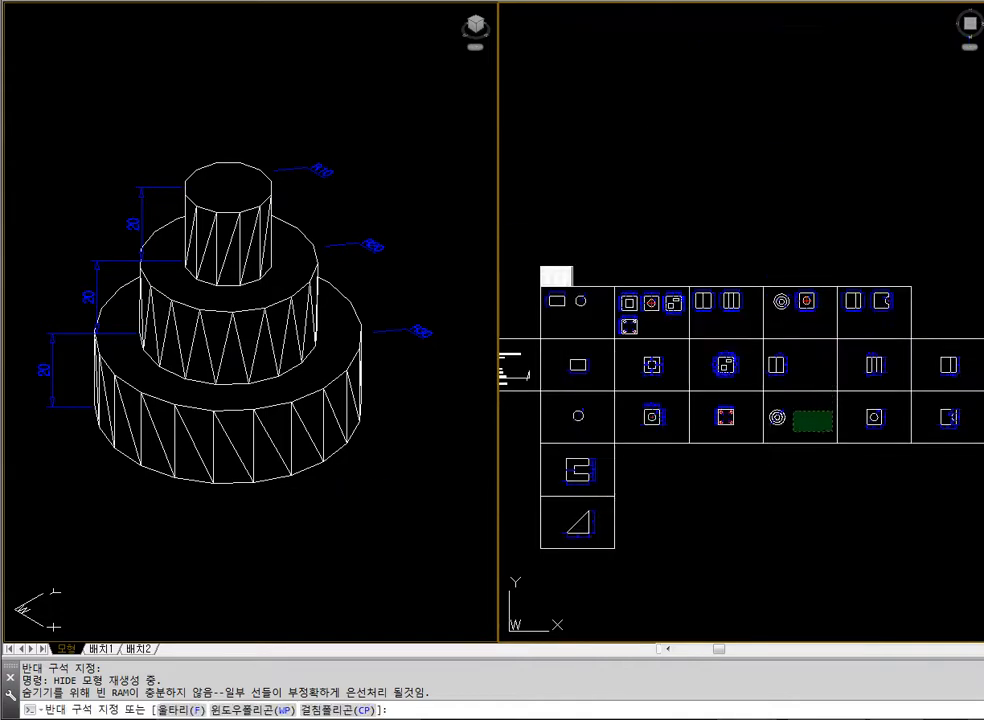
key("Escape")
type("z")
key("space")
left_click(753, 381)
left_click(864, 460)
type("z")
key("space")
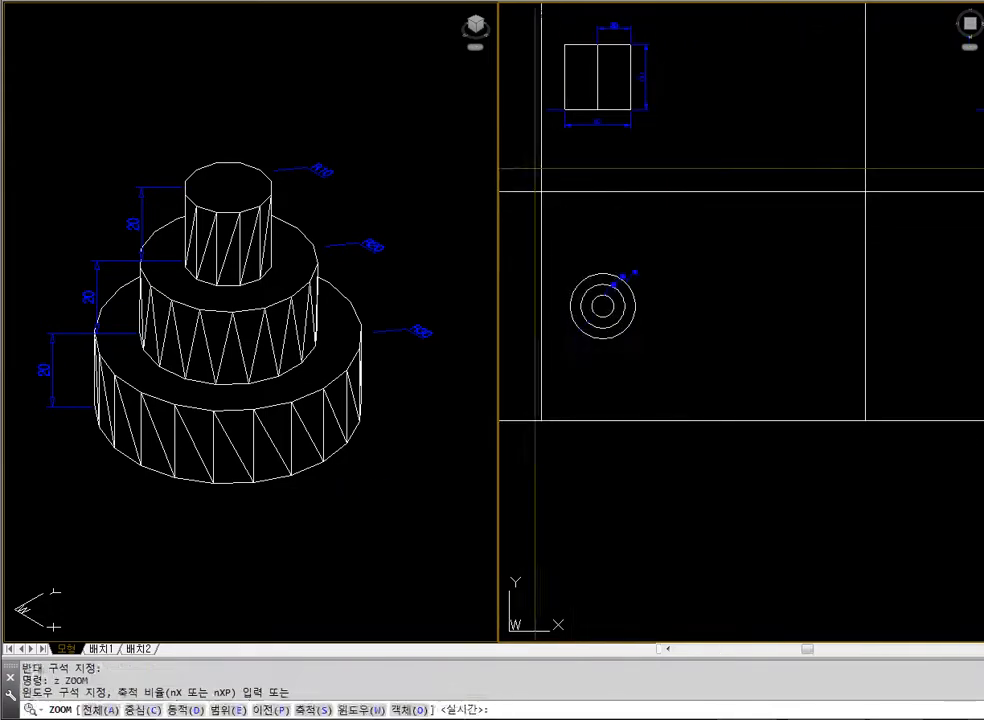
left_click(533, 171)
left_click(889, 421)
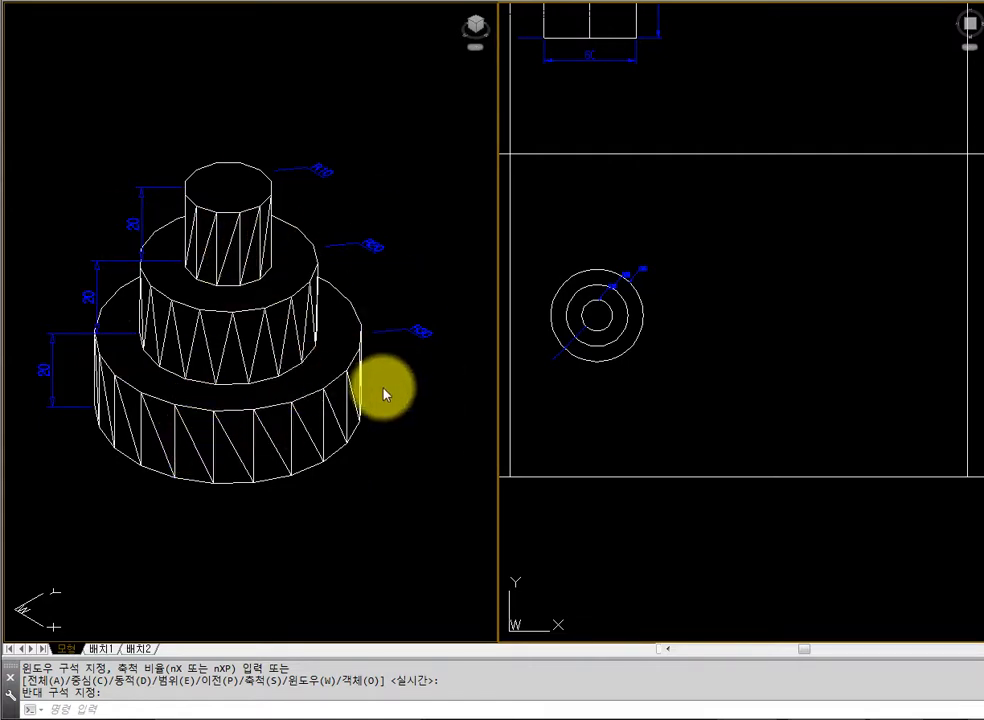
left_click(829, 387)
left_click(829, 387)
left_click(808, 374)
left_click(798, 368)
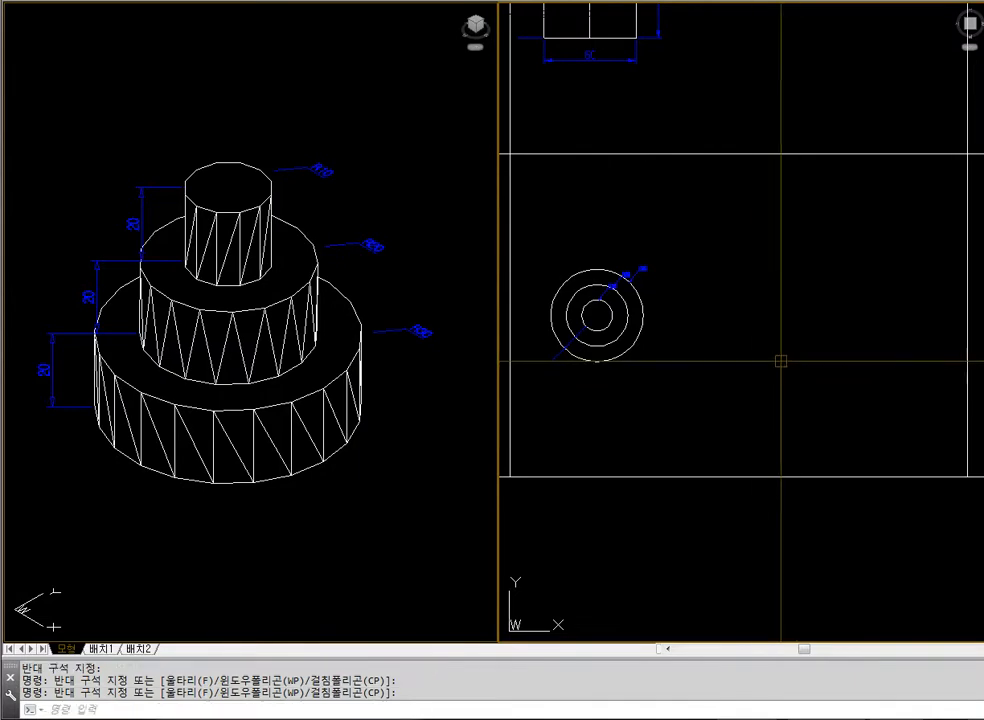
Reframe the isometric view as wireframe on the stacked cylinder example and the empty space beside it
left_click(448, 474)
type("z")
key("Return")
type("e")
key("Return")
type("z")
key("Return")
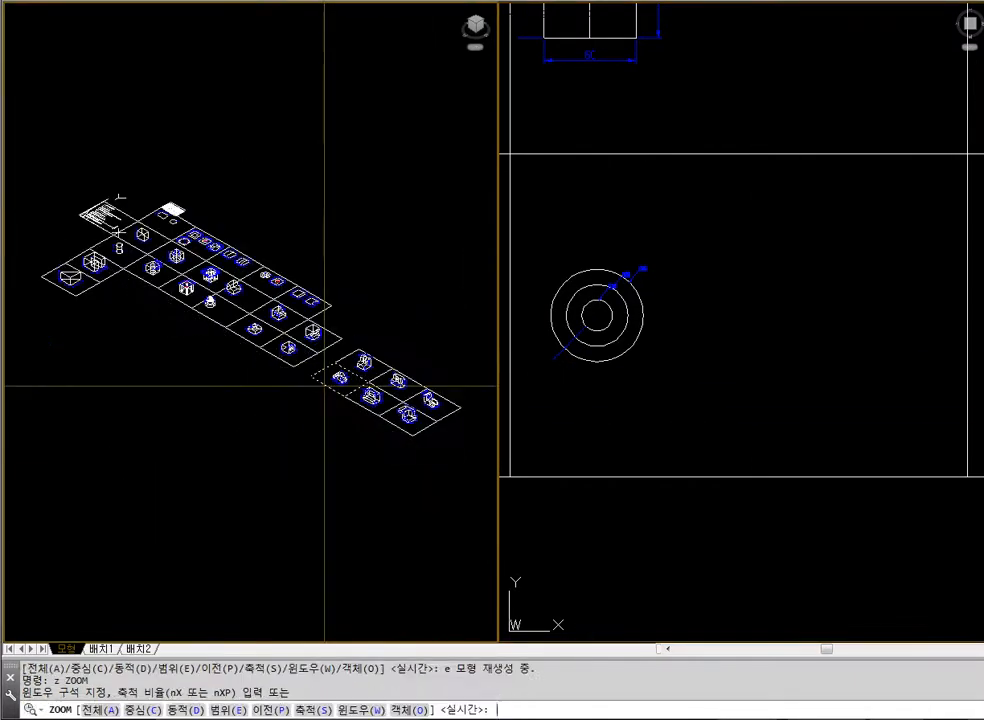
left_click(196, 296)
scroll(226, 319, "up", 3)
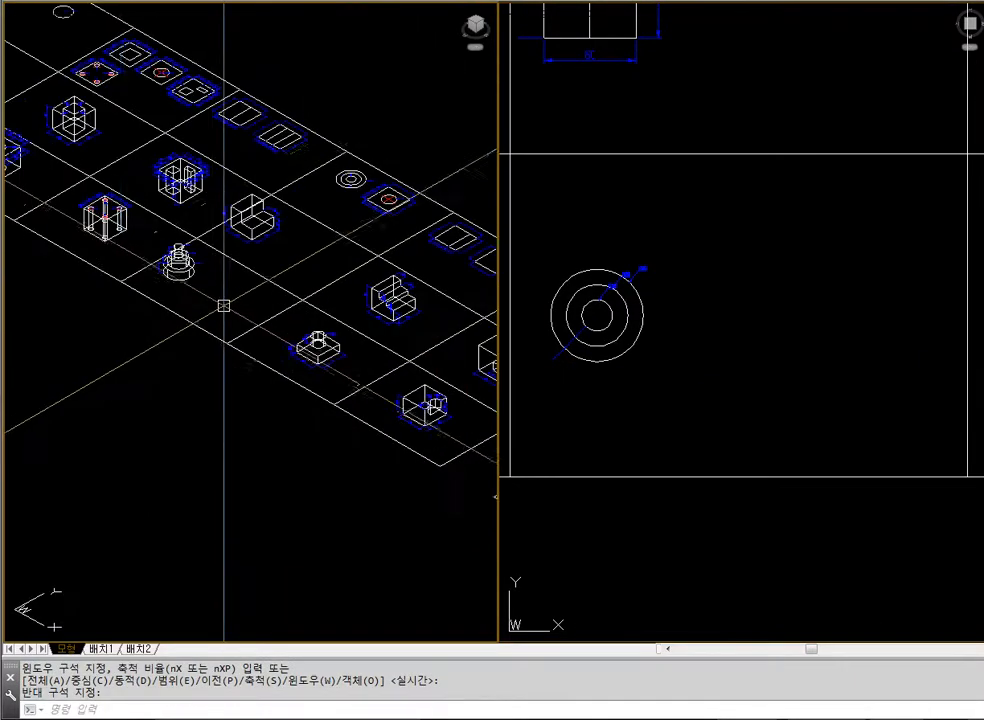
left_click(263, 313)
left_click(499, 378)
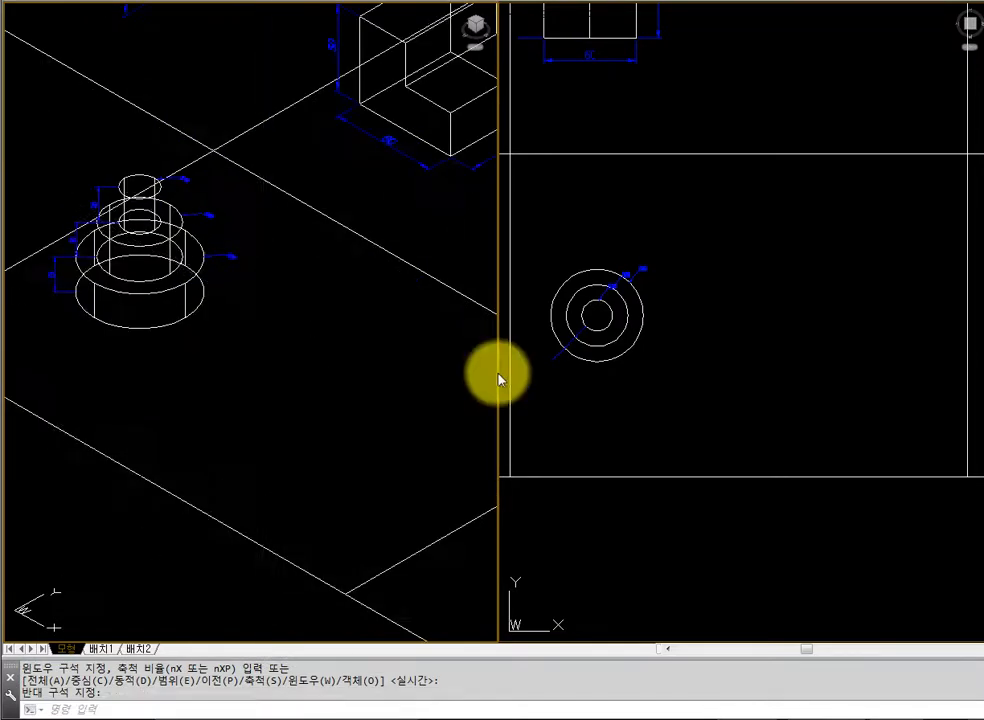
Draw three concentric circles of radius 30, 20 and 10 beside the stacked cylinder example in the plan view
type("ci")
key("Return")
left_click(779, 333)
type("30")
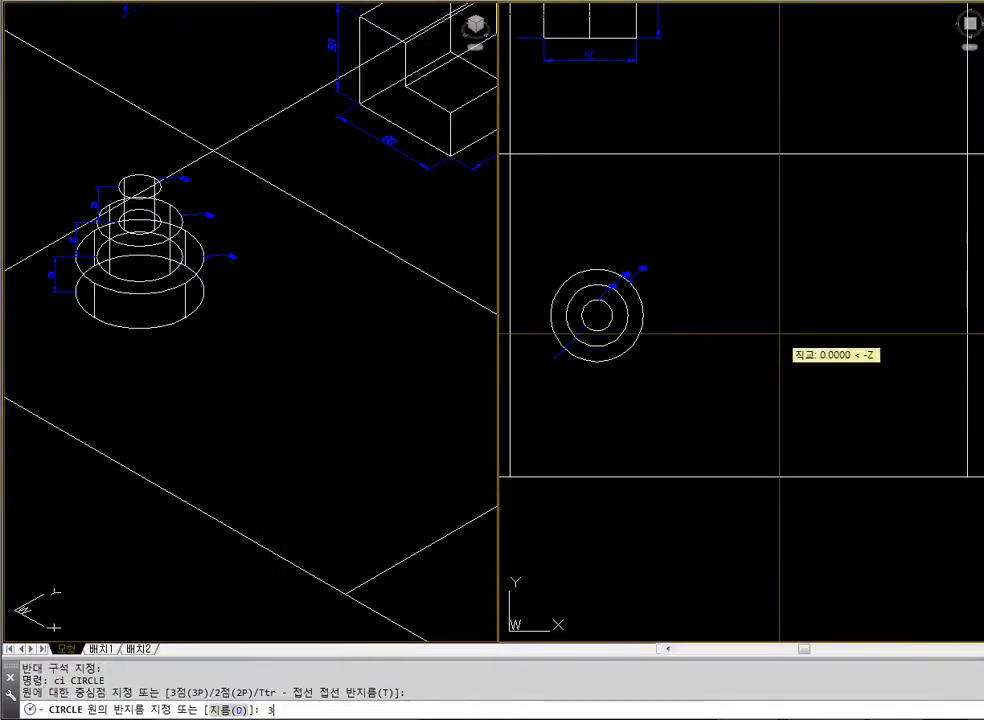
key("Return")
key("Return")
left_click(779, 333)
type("20")
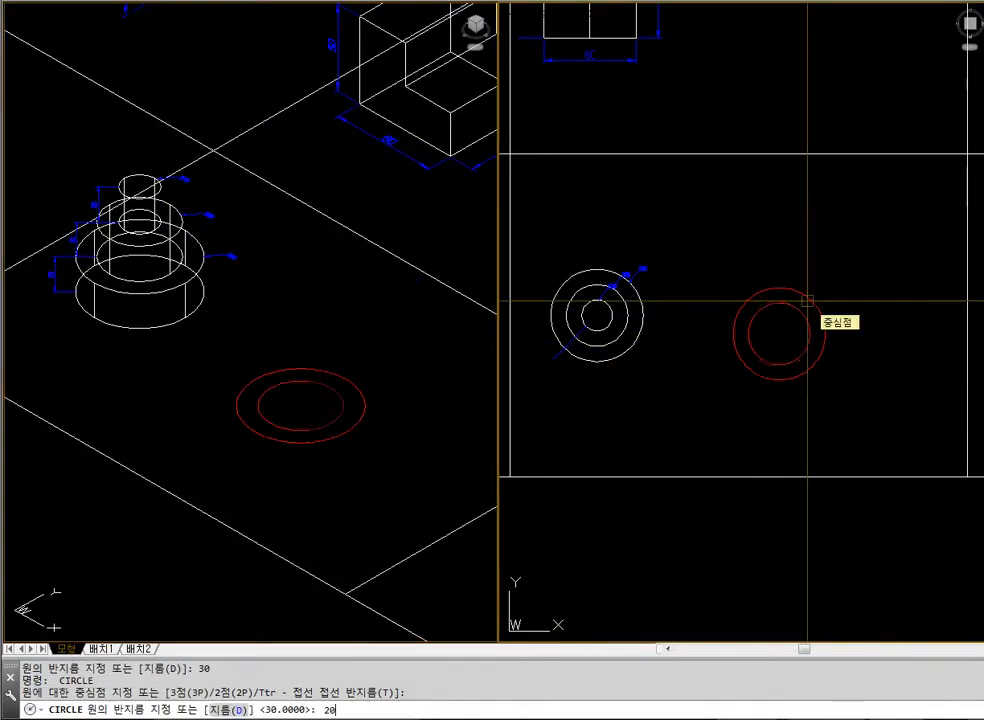
key("Return")
key("Return")
left_click(801, 313)
type("10")
key("Return")
key("Escape")
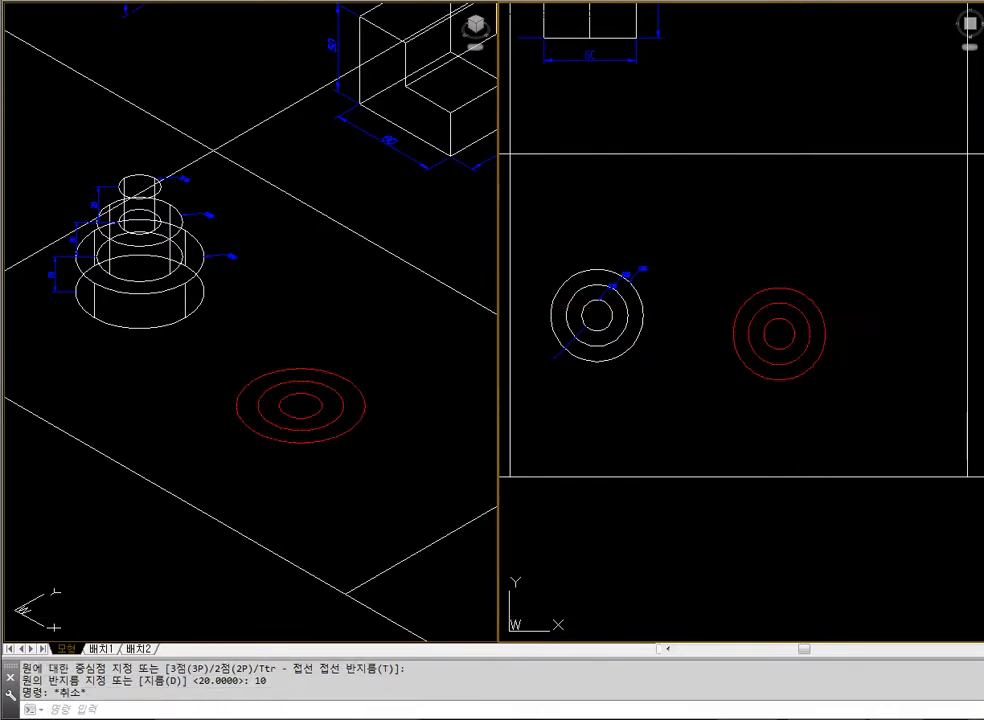
key("Escape")
Extrude the radius 30 outer circle to a height of 20 in the isometric view
left_click(427, 456)
type("z")
key("Return")
left_click(48, 157)
left_click(391, 452)
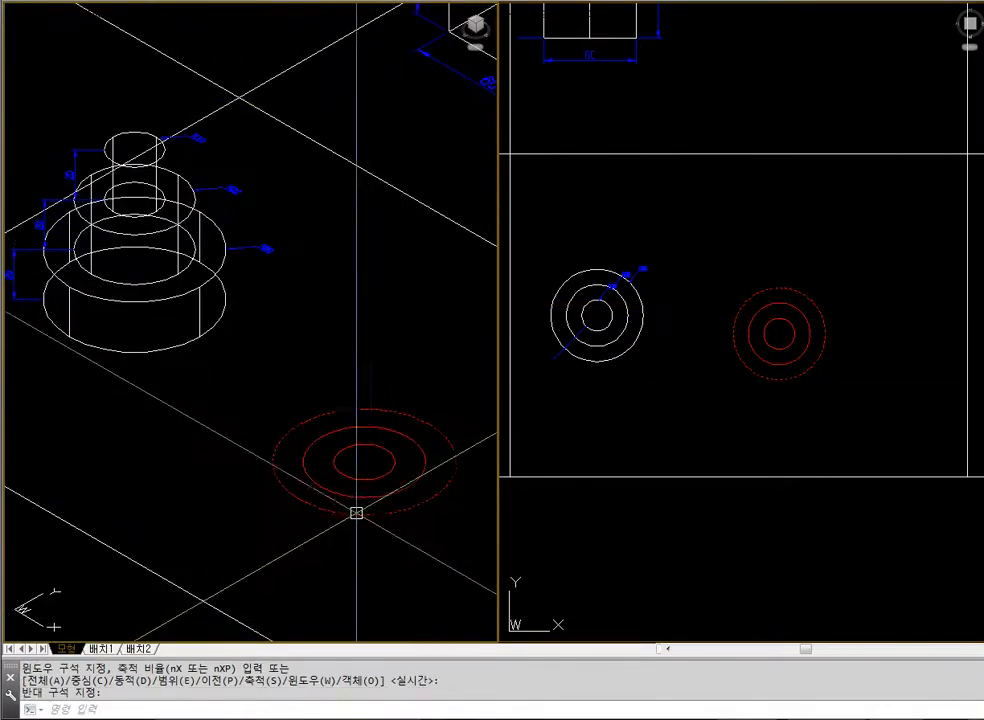
type("ㄷxt")
key("Return")
left_click(349, 515)
key("Return")
type("20")
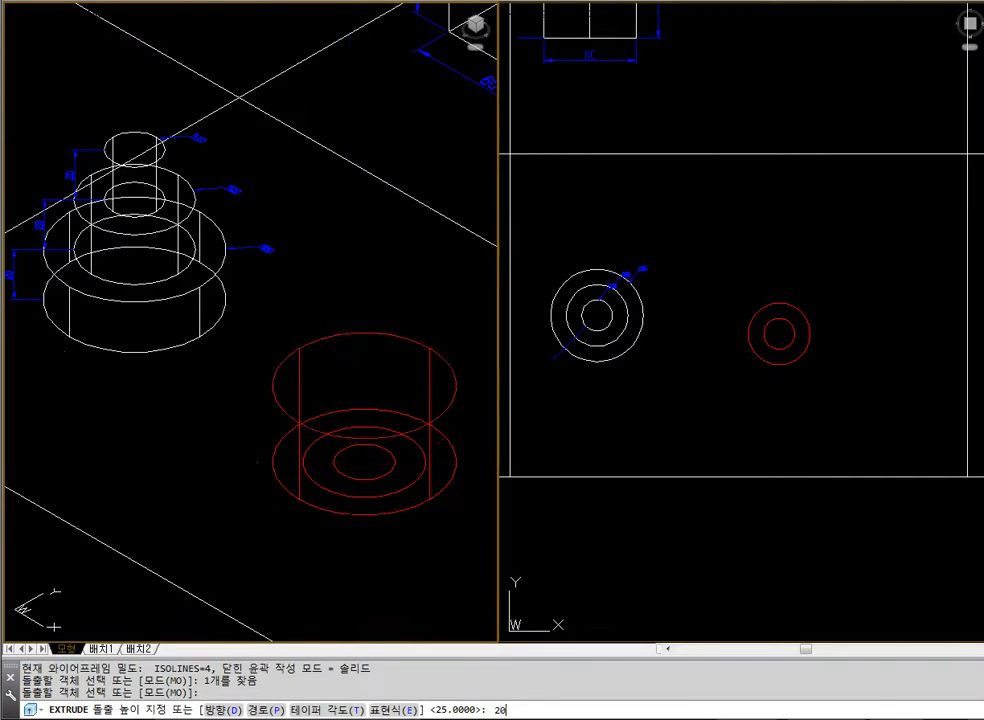
key("Return")
key("Escape")
Extrude the radius 20 middle circle to a height of 40
left_click(348, 488)
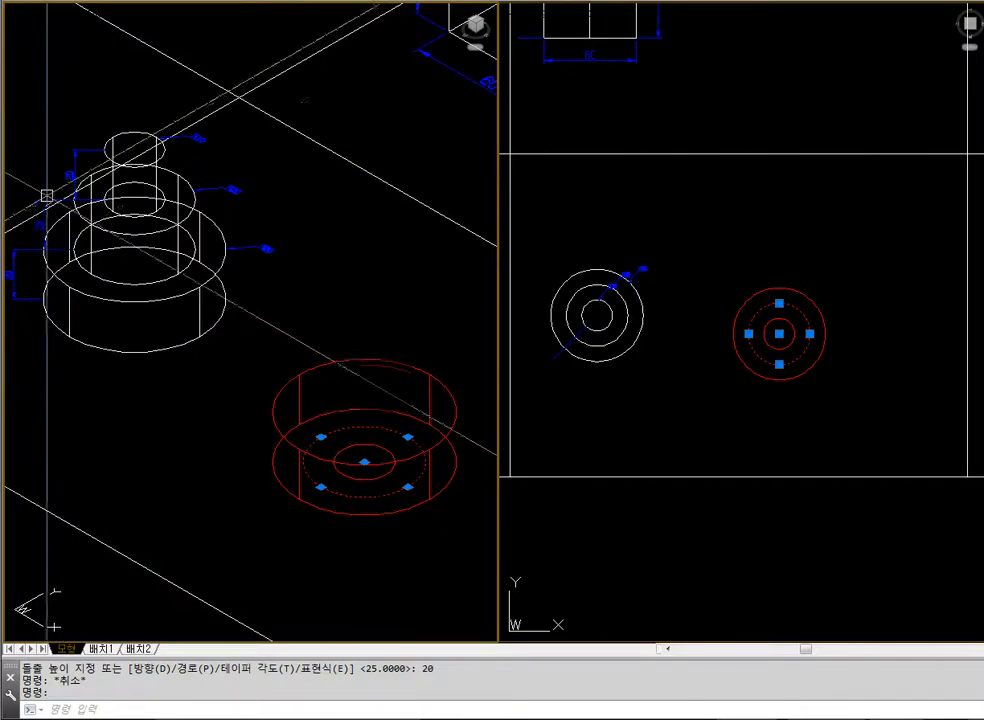
key("Escape")
type("ext")
key("Return")
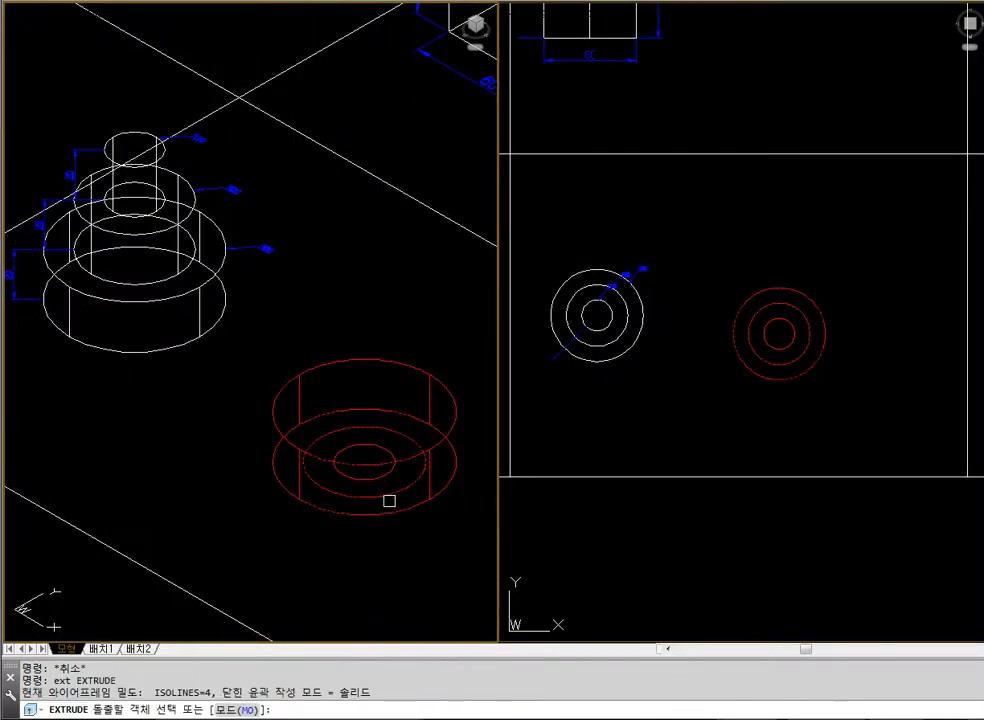
left_click(389, 497)
key("Return")
type("40")
key("Return")
key("Escape")
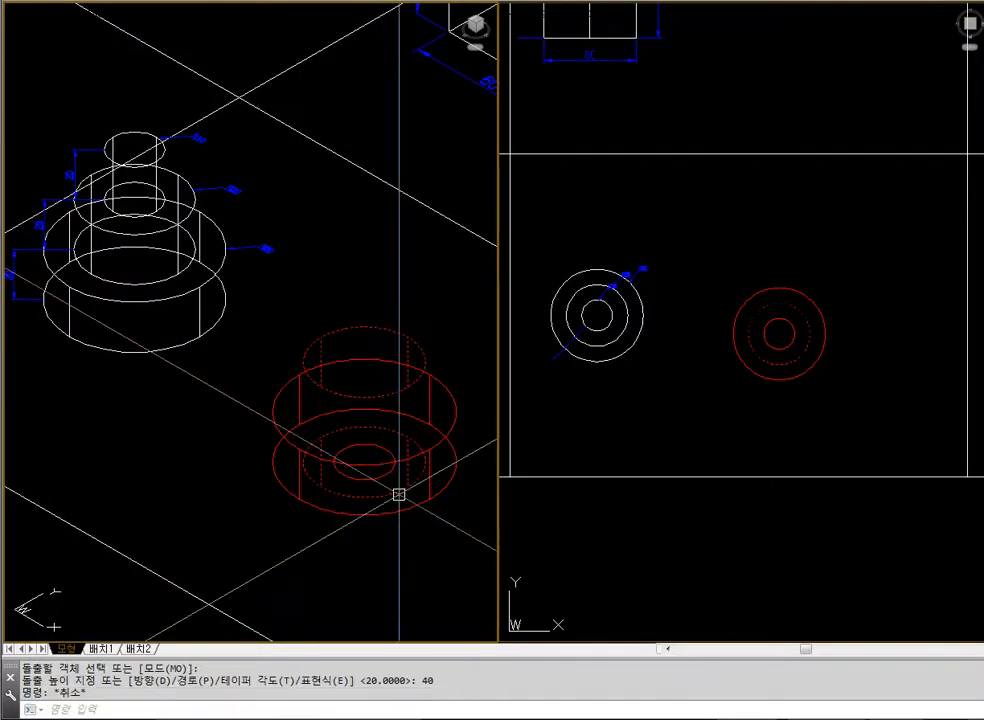
Check the two extruded tiers with hidden lines removed, and regenerate the view as wireframe
type("hid")
key("Return")
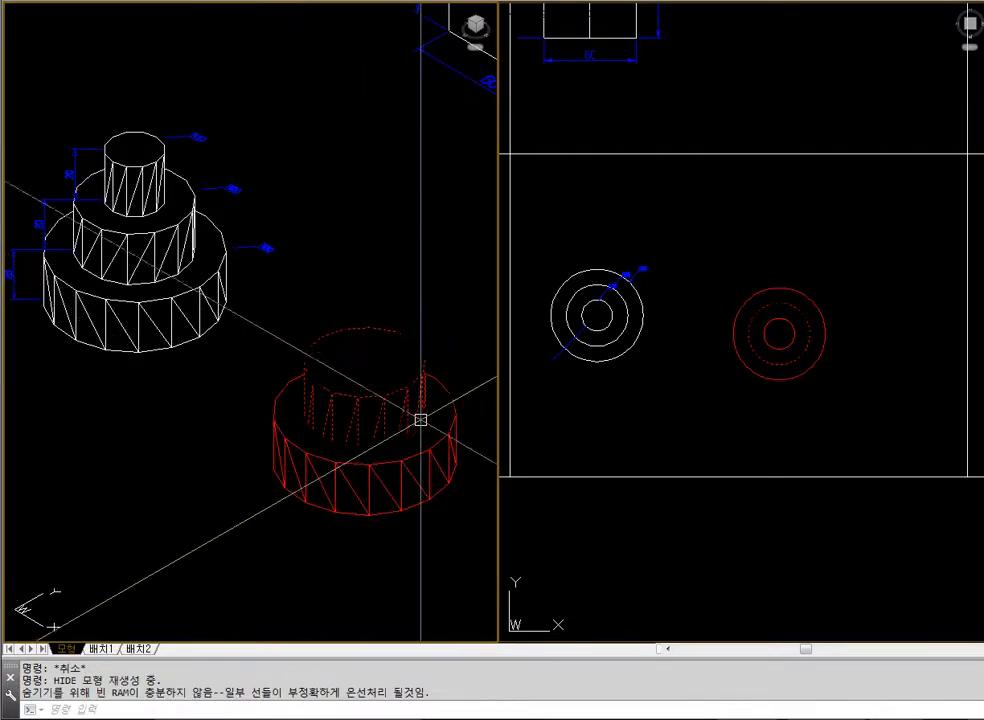
type("regen")
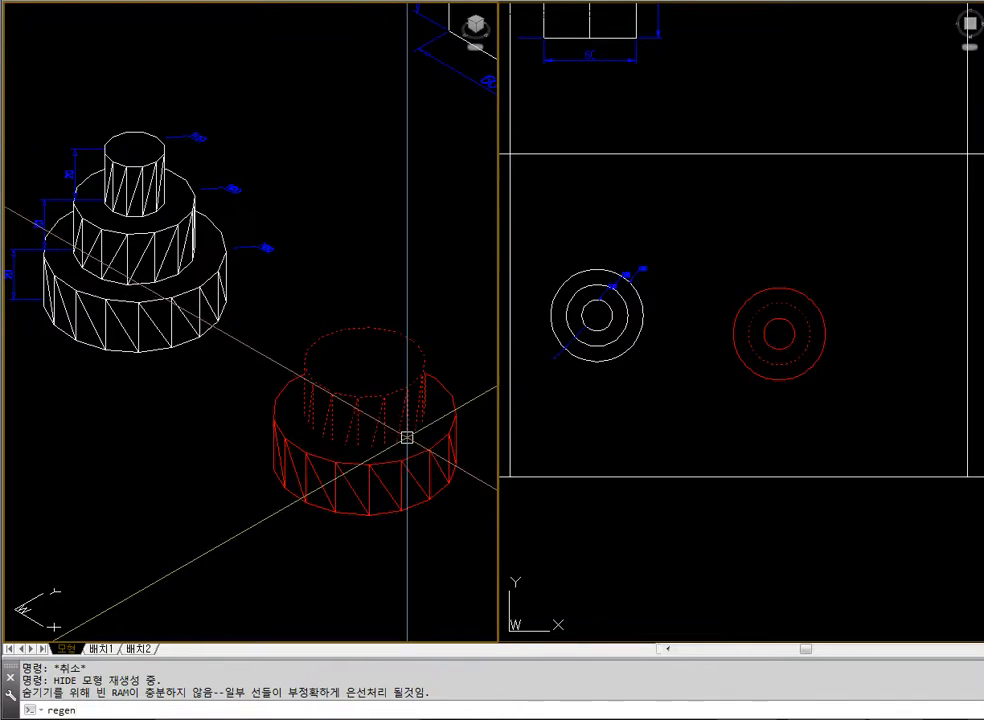
key("Return")
Extrude the radius 10 inner circle to a height of 60
left_click(377, 479)
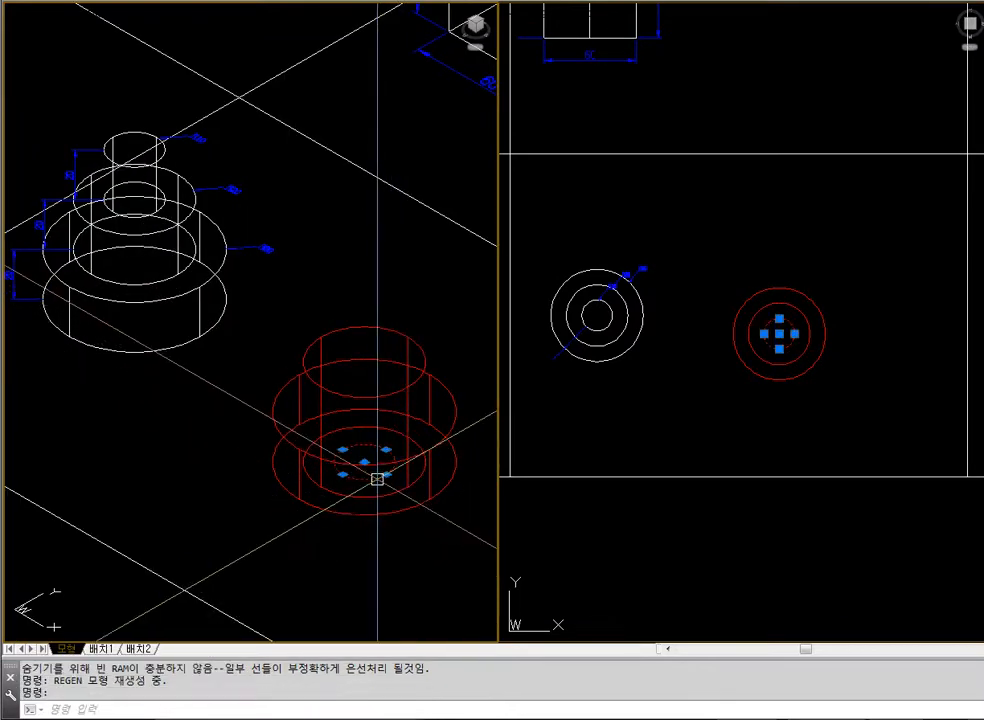
key("Escape")
type("ext")
key("Return")
left_click(377, 479)
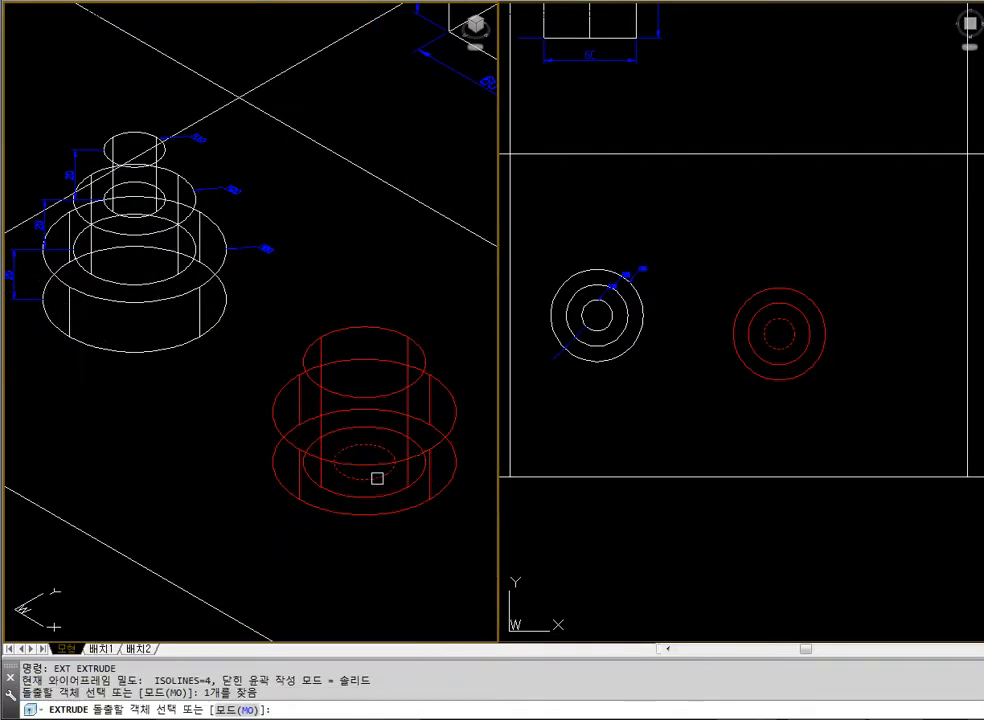
key("Return")
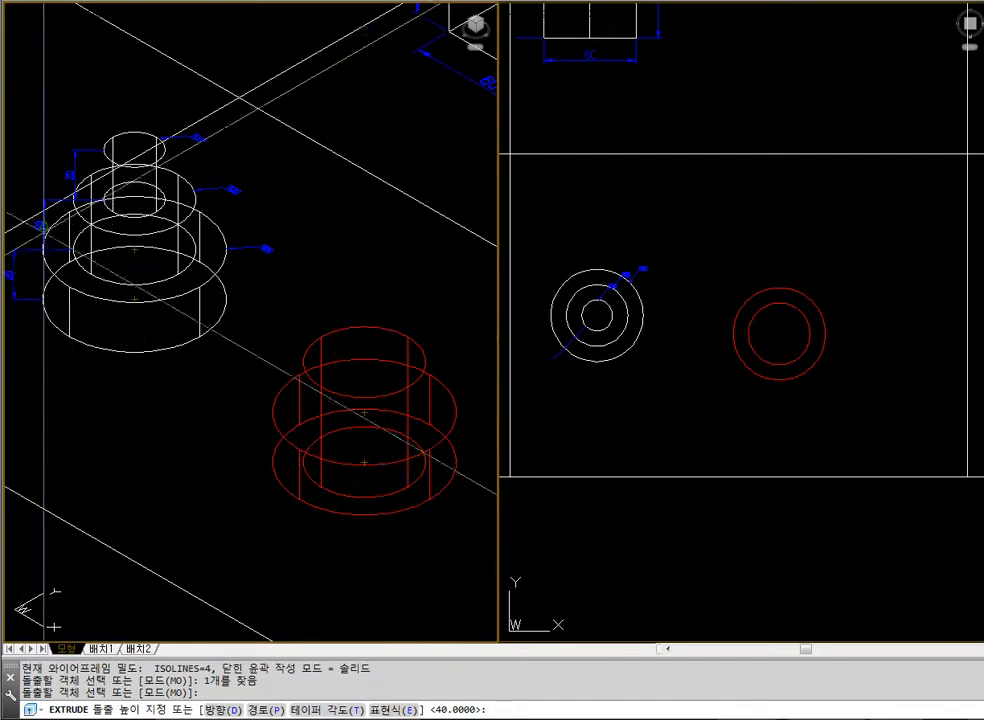
type("6")
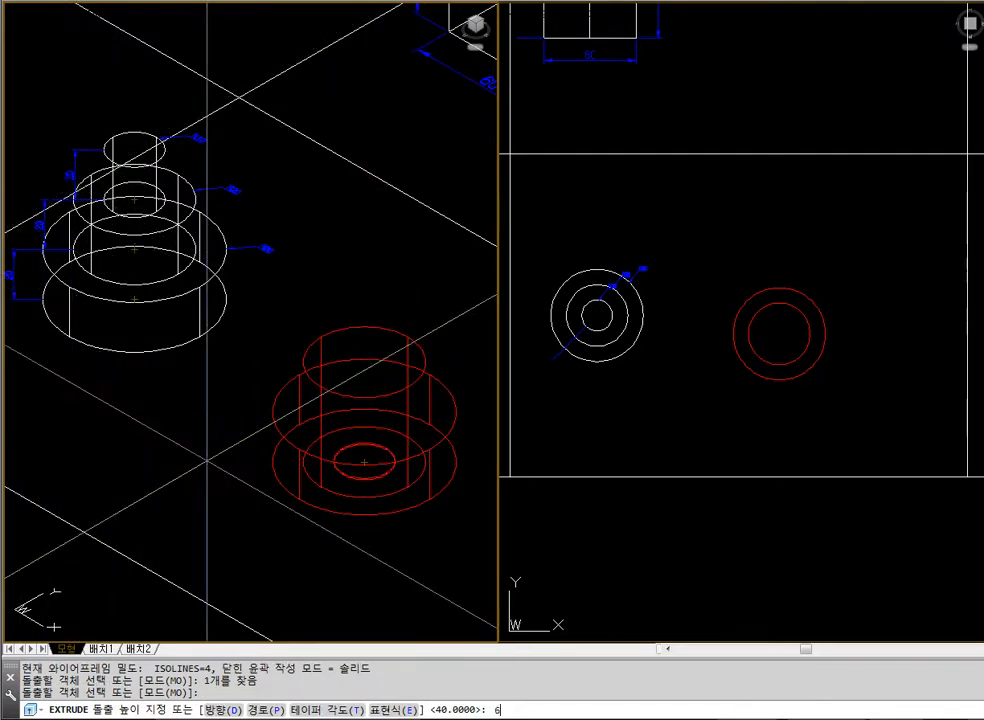
type("0")
key("Return")
key("Escape")
Union the three concentric cylinders into one solid and display it with hidden lines removed
type("hi")
key("Return")
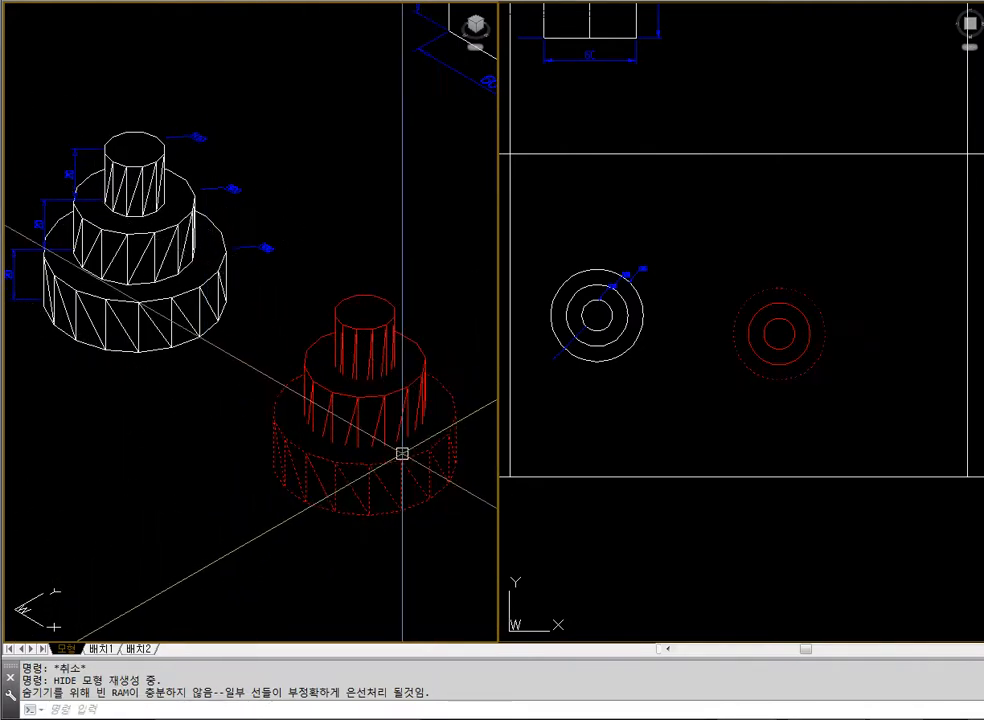
type("union")
key("Return")
left_click(383, 368)
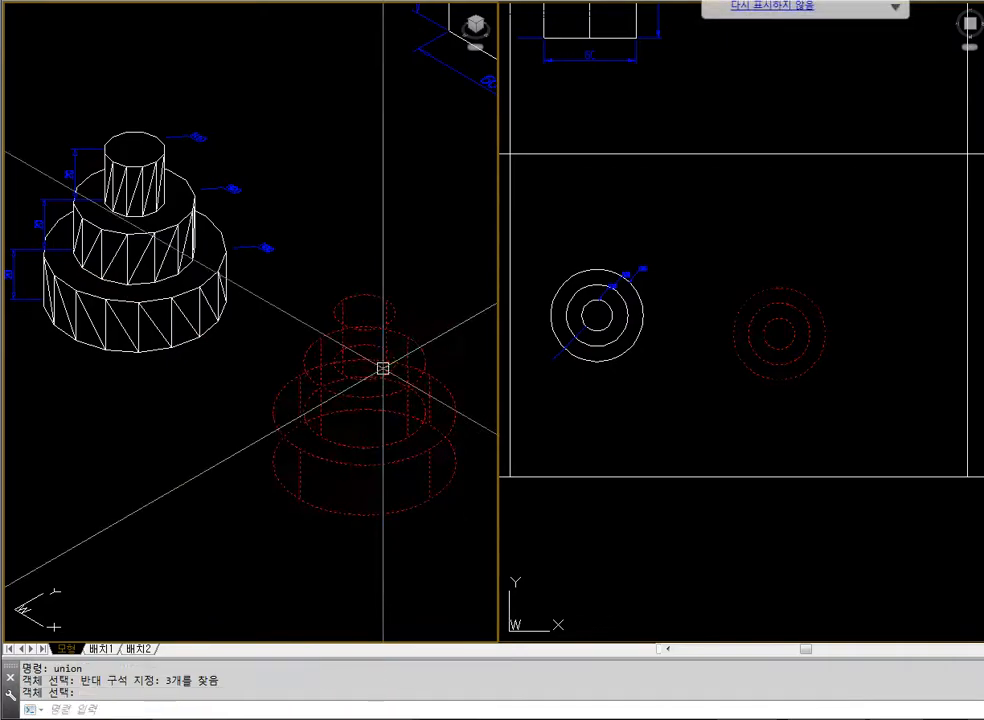
type("hi")
key("Return")
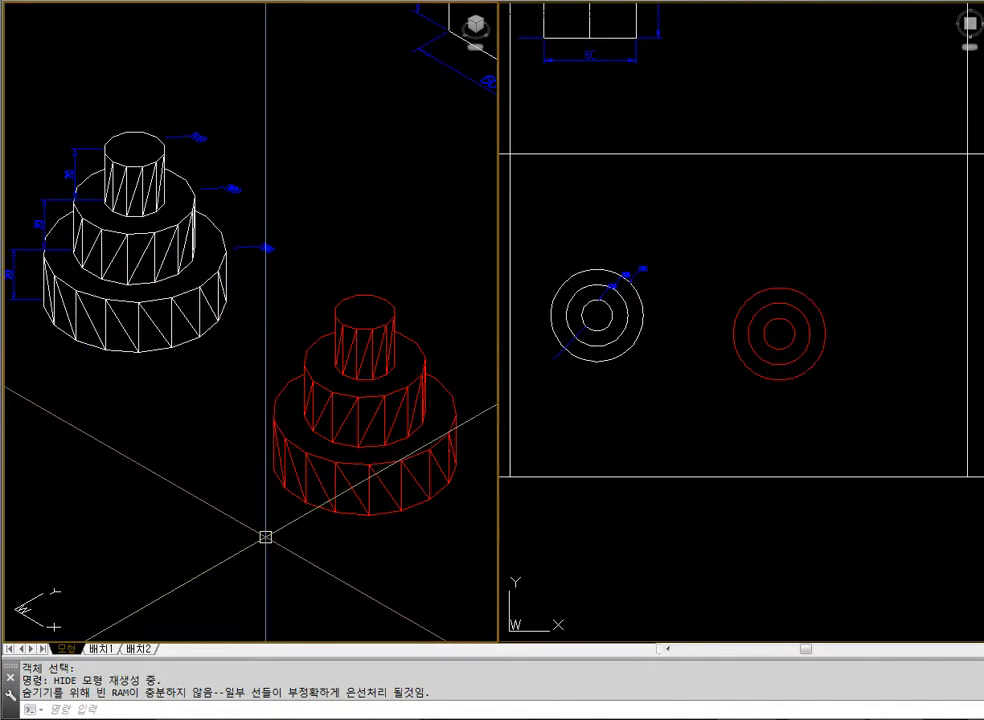
Erase the united three-tier cylinder beside the example
left_click(402, 468)
type("e")
key("Return")
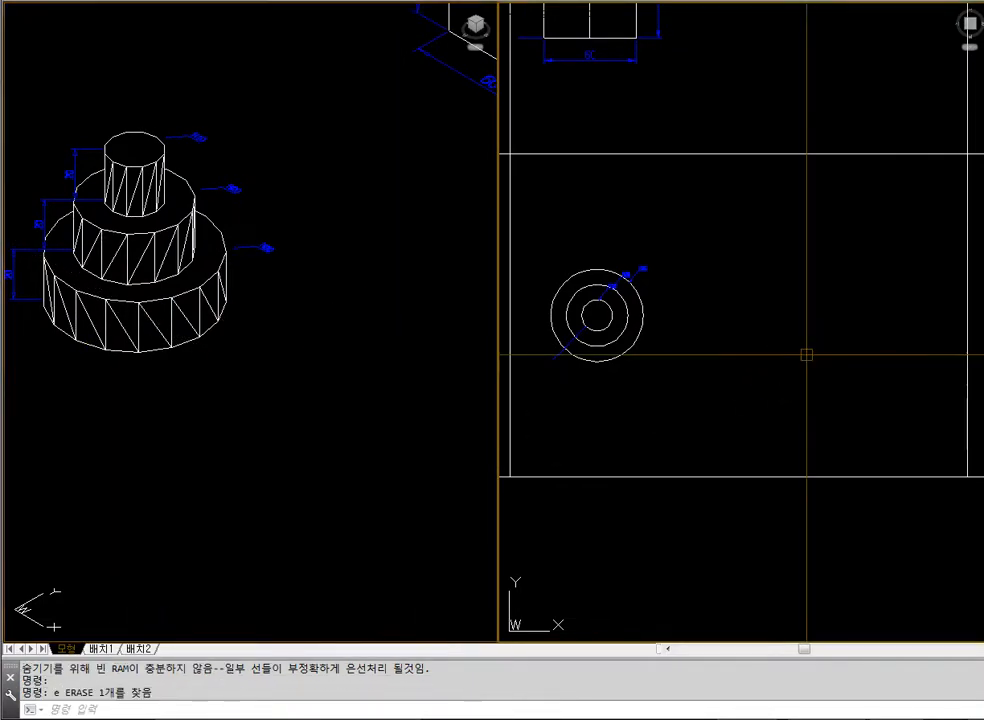
type("c")
key("Return")
key("Escape")
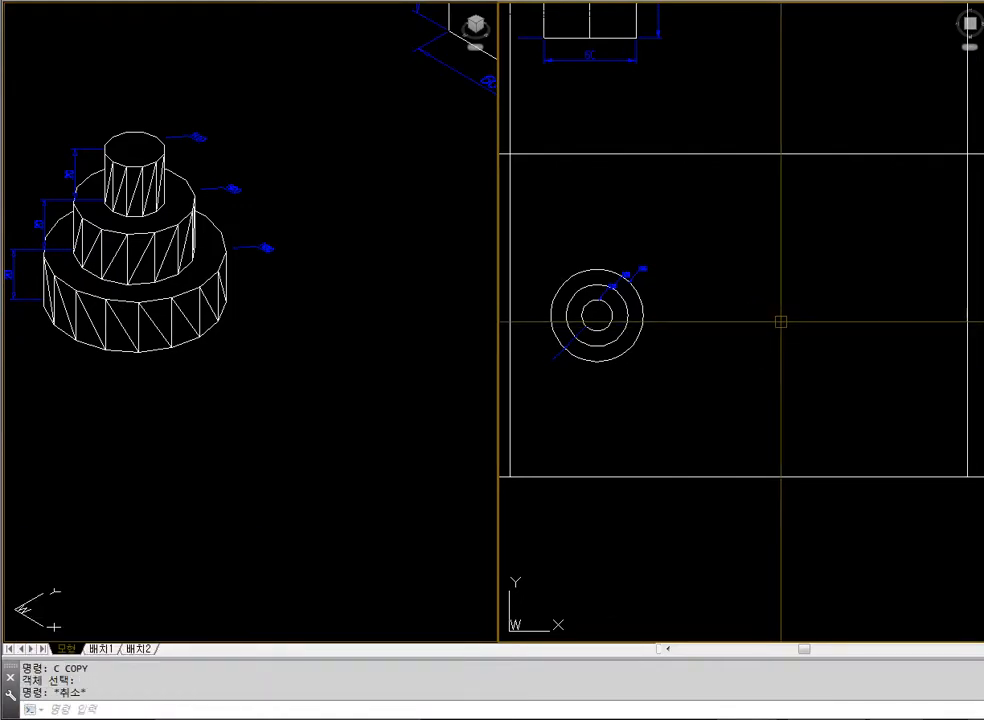
Draw a circle of radius 30 beside the stacked cylinder example in the plan view
type("ci")
key("Return")
left_click(780, 321)
type("3")
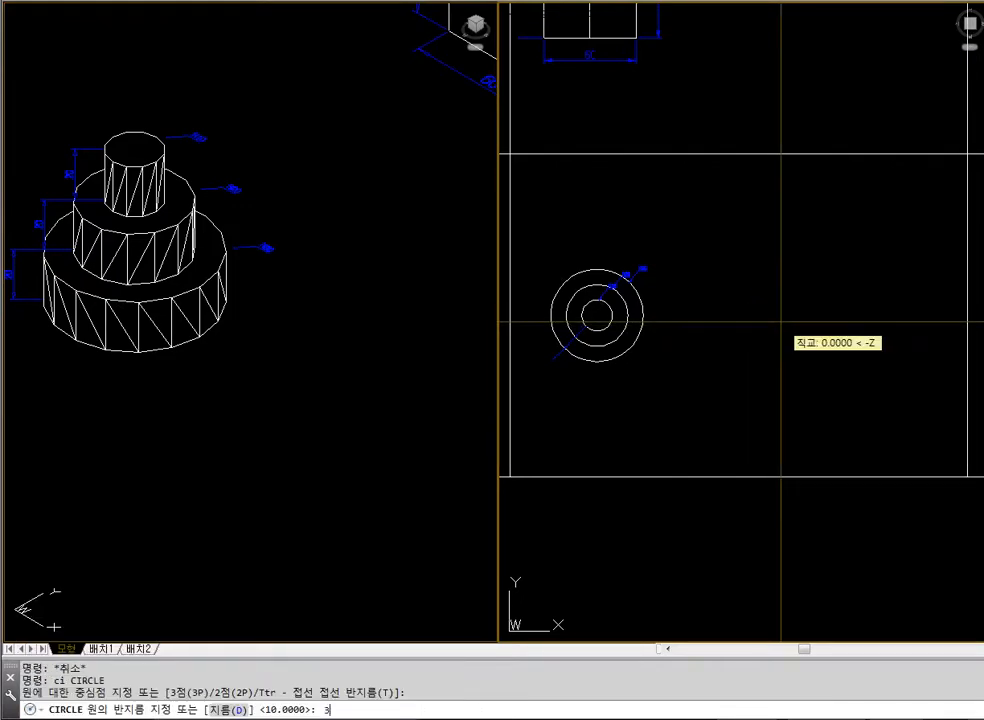
type("0")
key("Return")
key("Escape")
key("Escape")
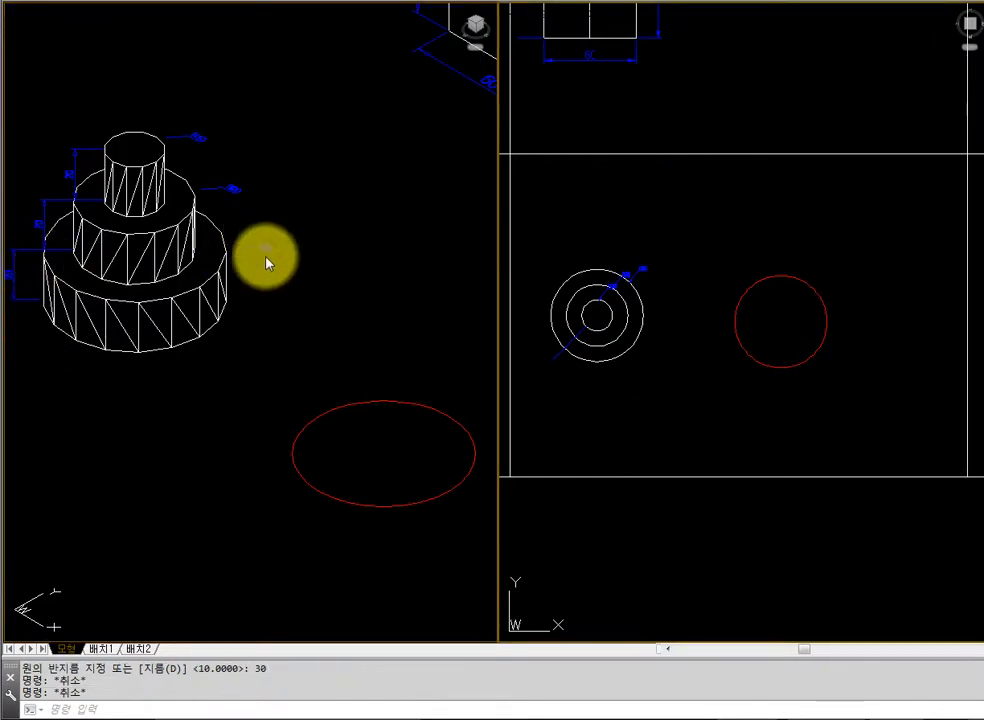
Extrude the new circle to a height of 20 in the isometric view
left_click(395, 392)
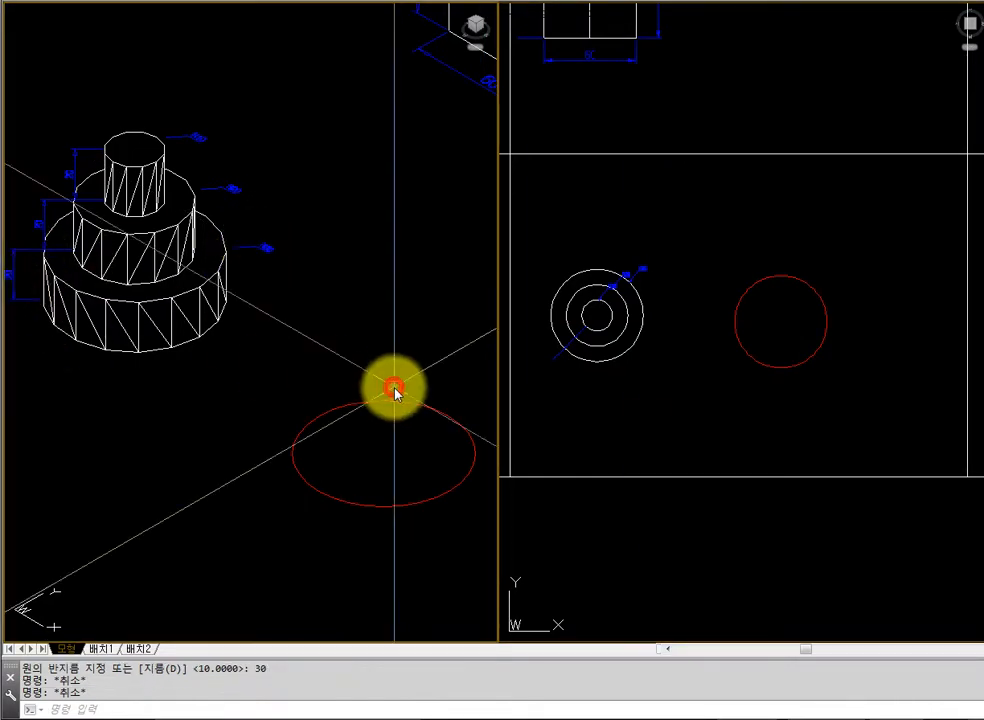
key("Escape")
type("ext")
key("Return")
left_click(395, 402)
key("Return")
type("20")
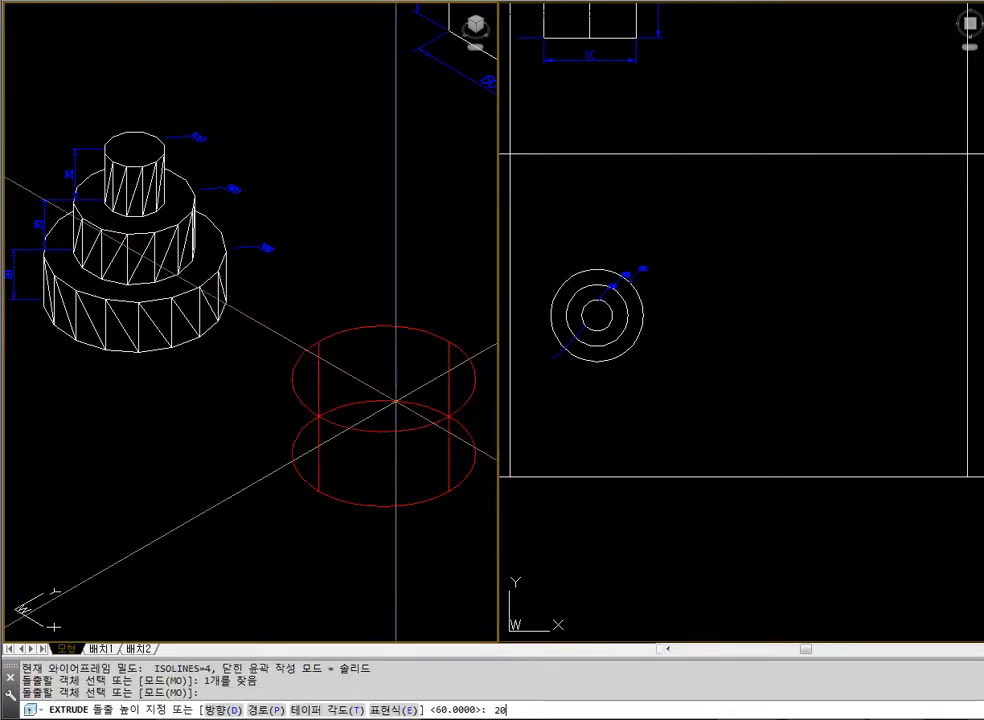
key("Escape")
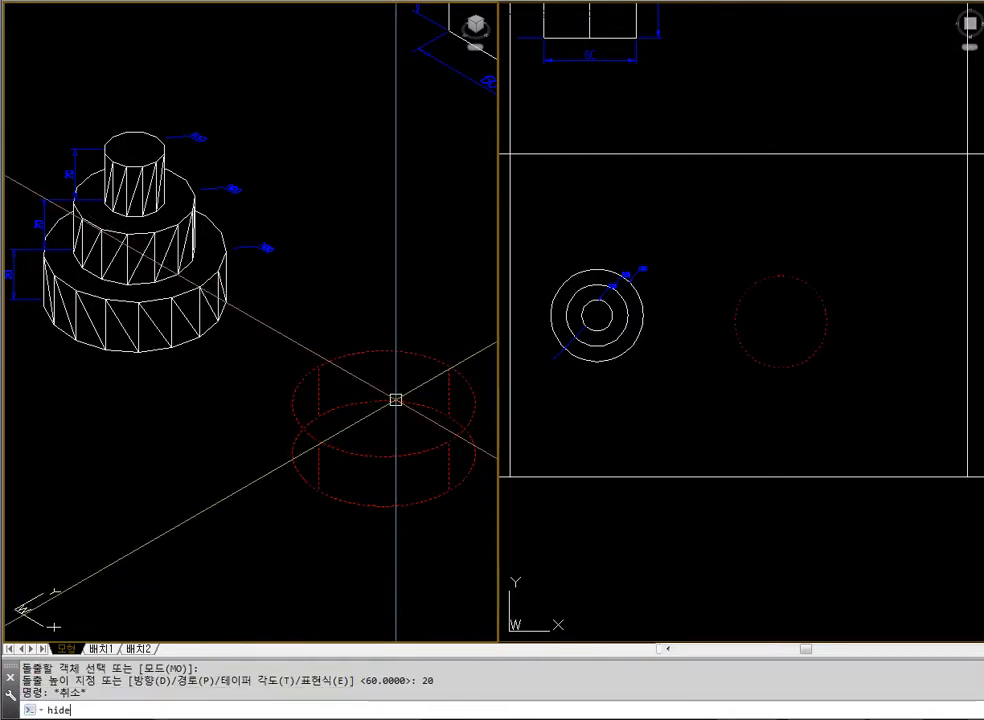
Check the extruded base cylinder with hidden lines removed, and regenerate the isometric view as wireframe
key("Return")
type("rege")
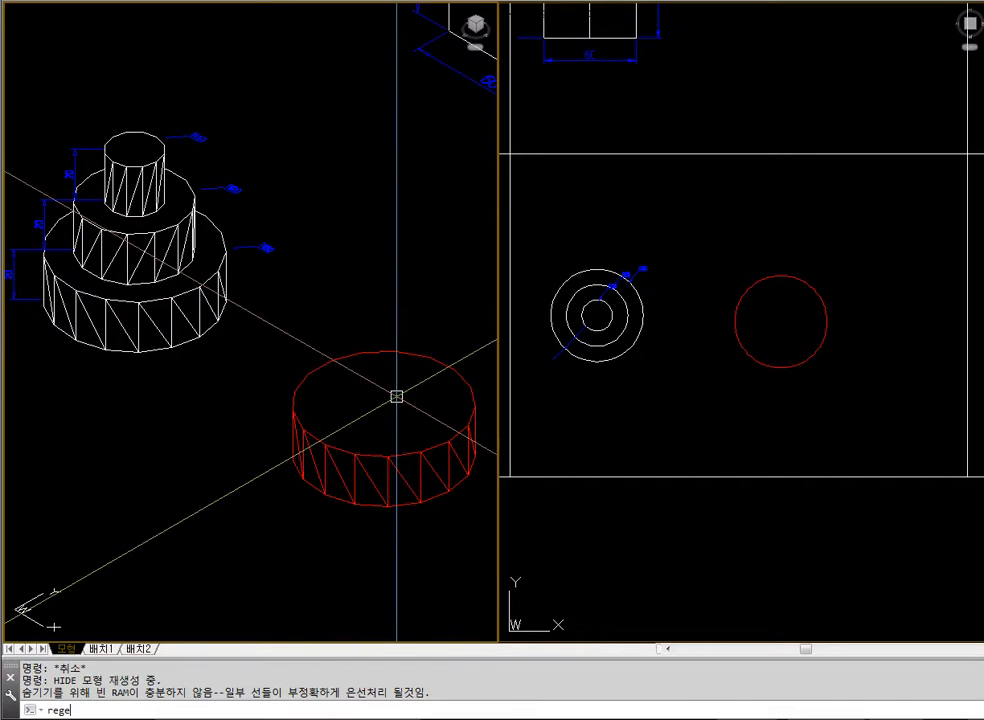
key("Escape")
type("r")
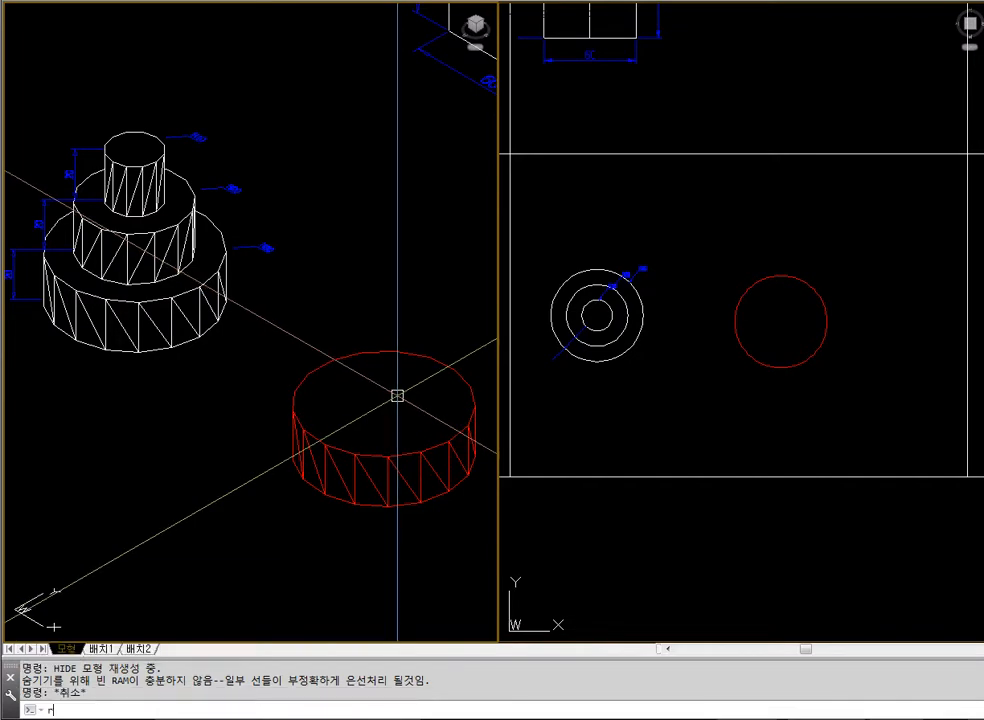
type("ege")
key("Escape")
type("regen")
key("Return")
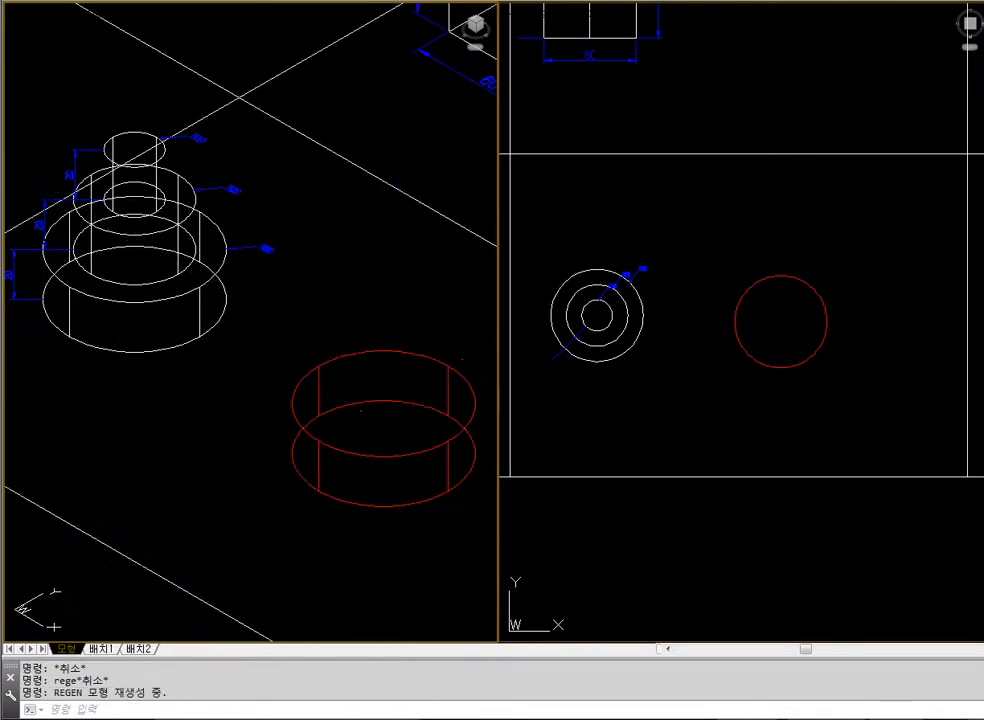
key("Escape")
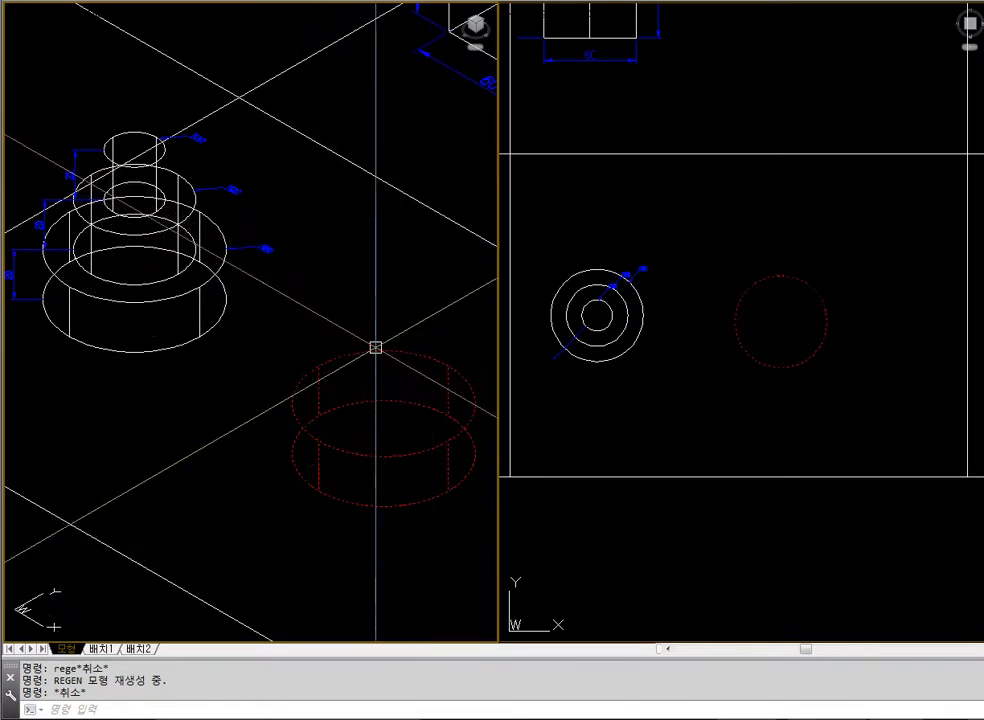
Draw a circle of radius 20 centred on the top face of the base cylinder
type("ci")
key("Return")
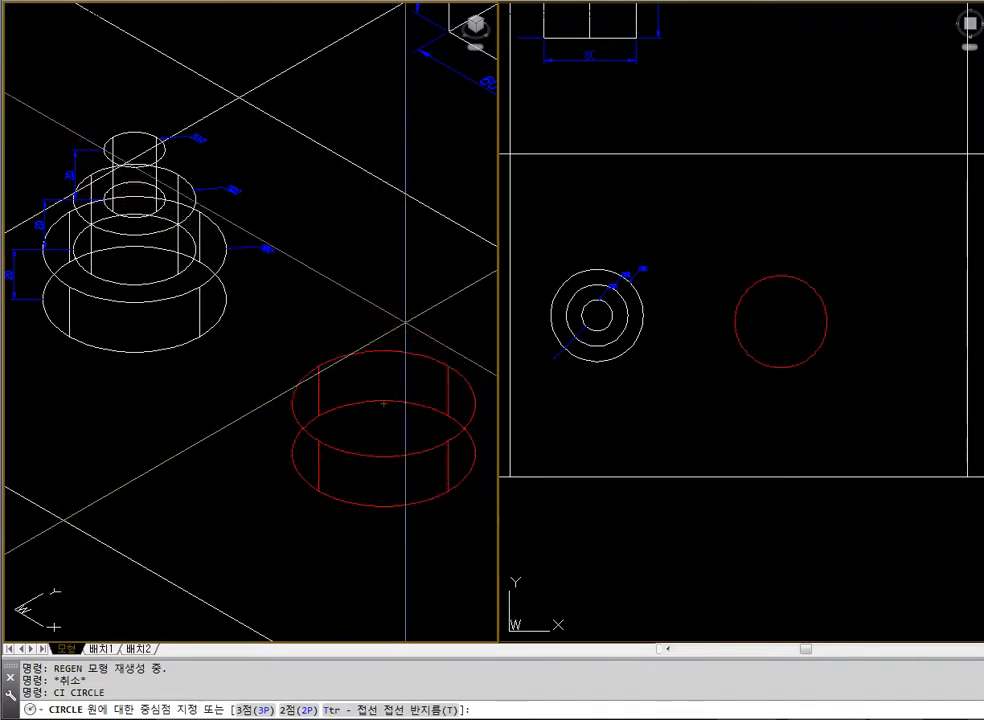
type("cen <-")
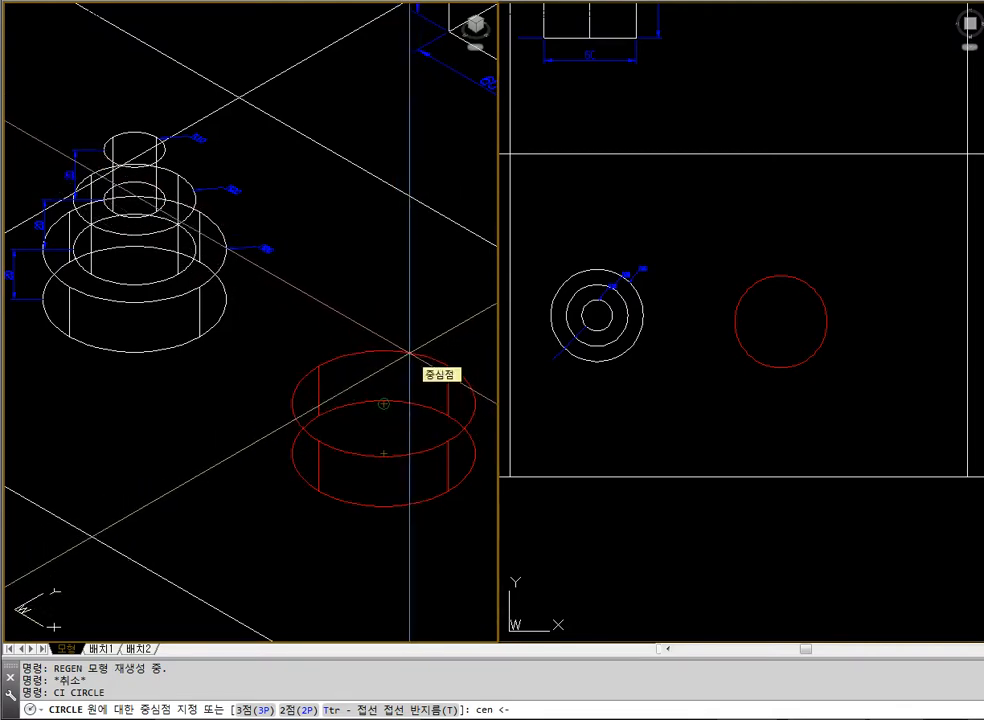
left_click(409, 352)
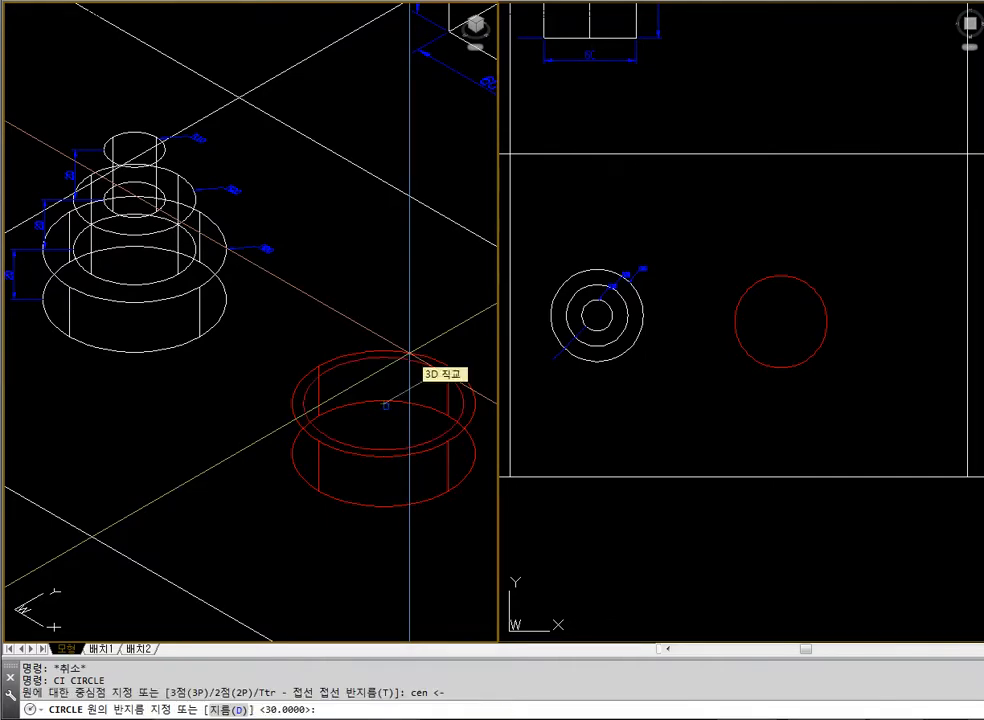
type("20")
key("Return")
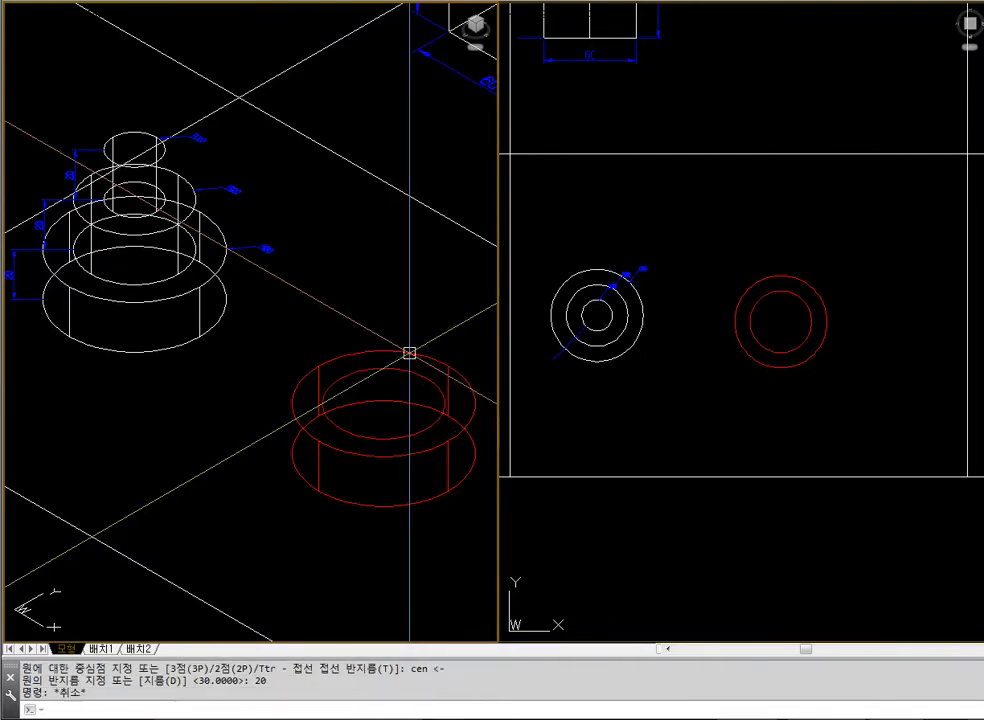
Check the circle on the base cylinder's top face with hidden lines removed, and regenerate the view as wireframe
type("hide")
key("Return")
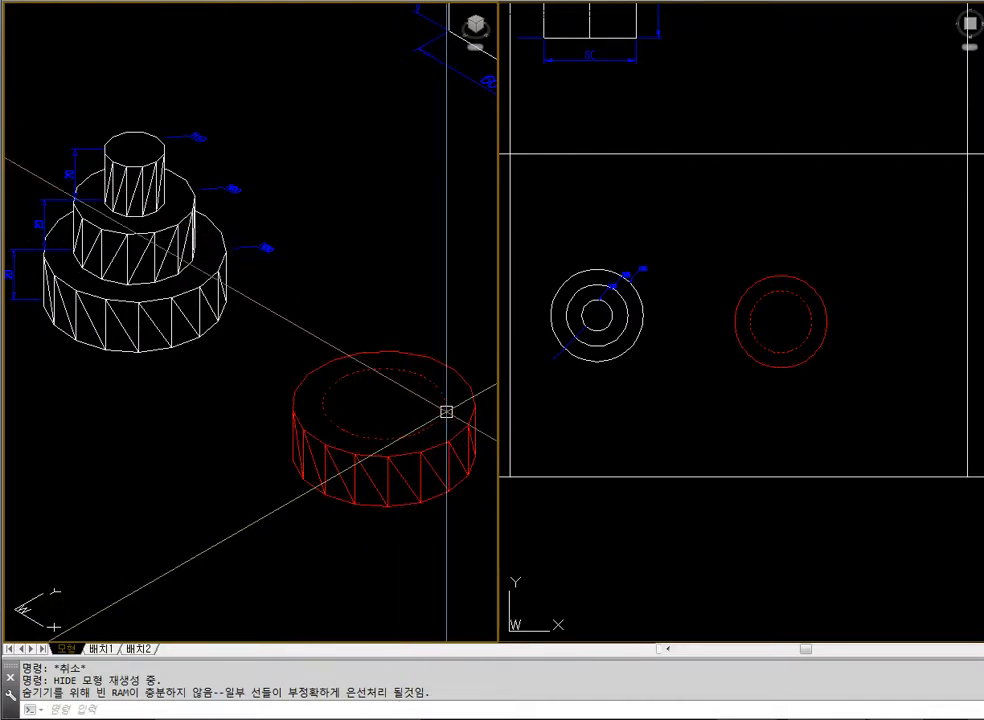
key("Escape")
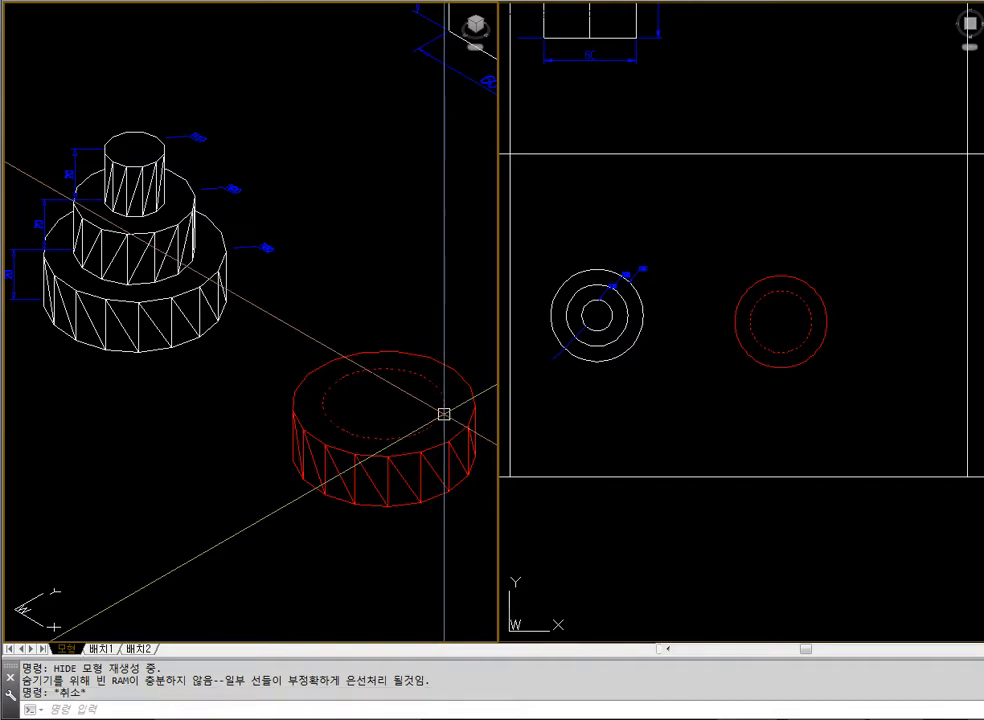
type("regen")
key("Return")
key("Escape")
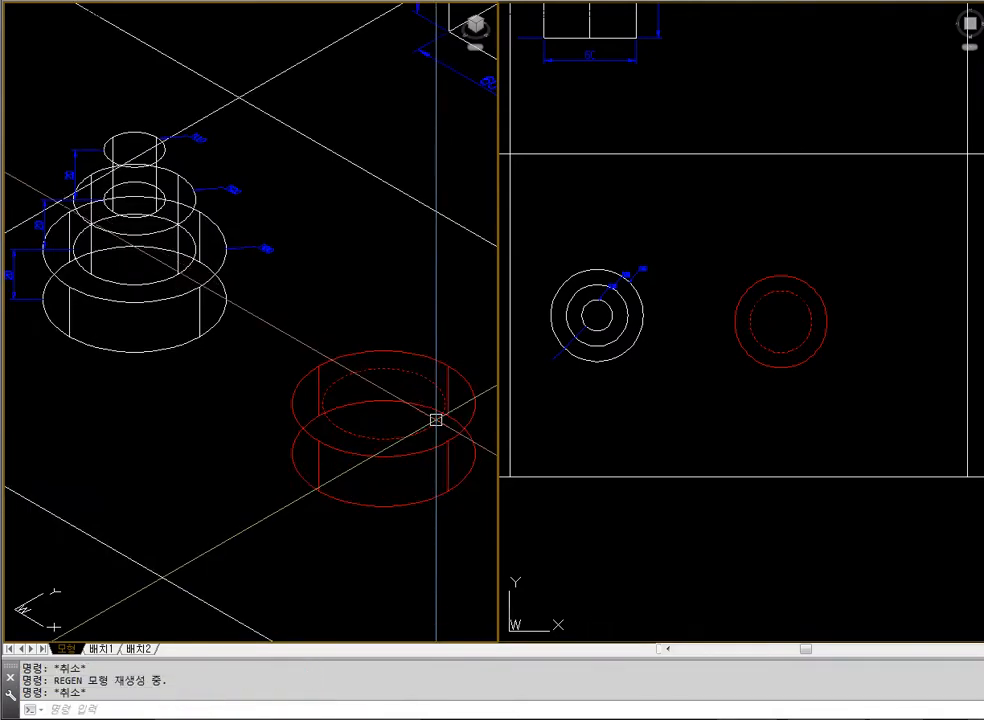
Extrude the circle on the base's top face to a height of 20 and display the model with hidden lines removed
type("ext")
key("Return")
left_click(428, 376)
key("Return")
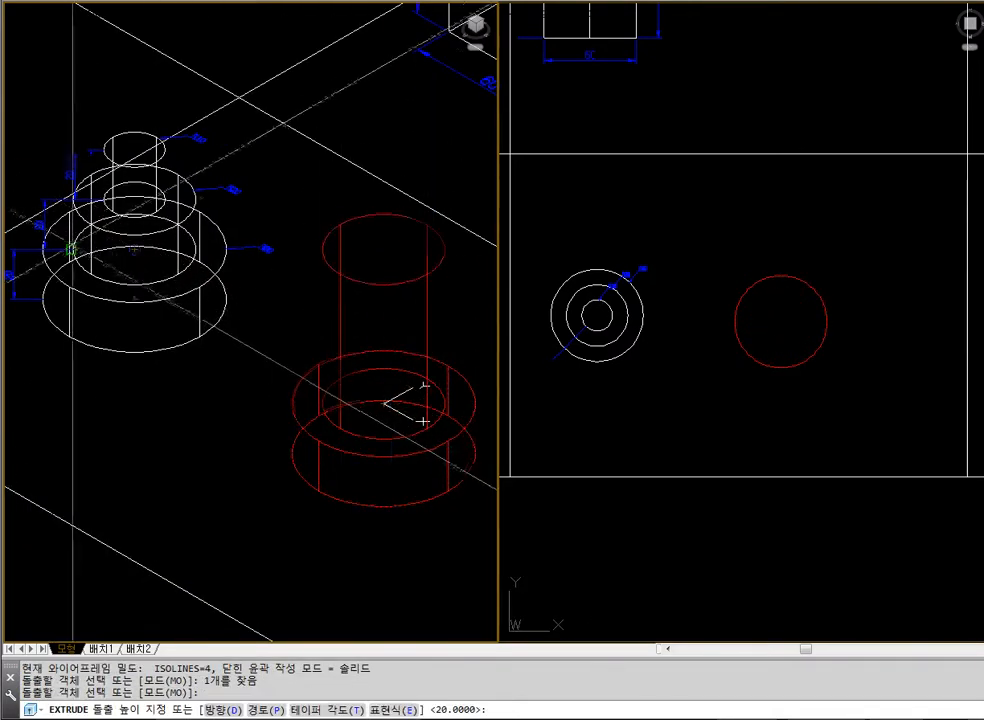
type("20")
key("Return")
key("Escape")
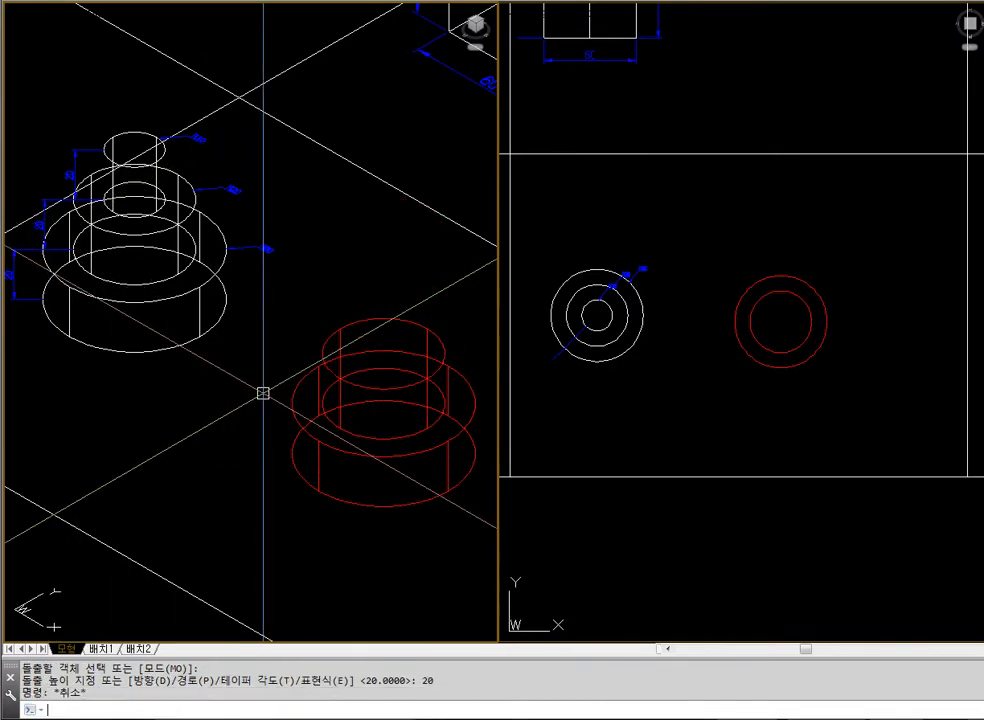
type("hide")
key("Return")
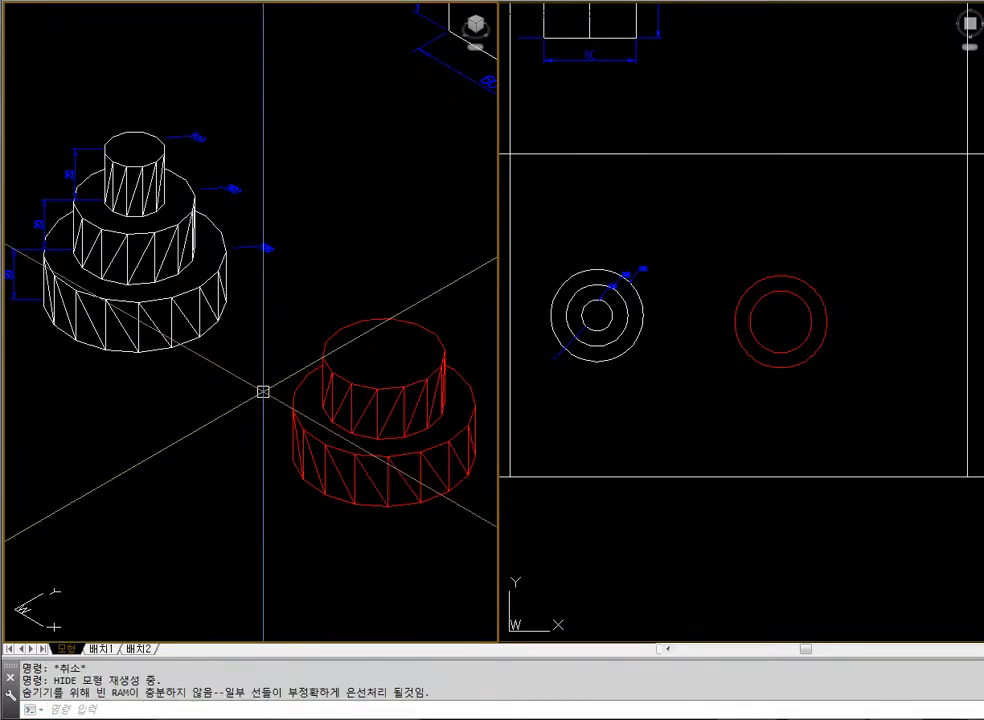
Regenerate the view as wireframe and draw a circle of radius 10 centred on the second cylinder's top face
type("re")
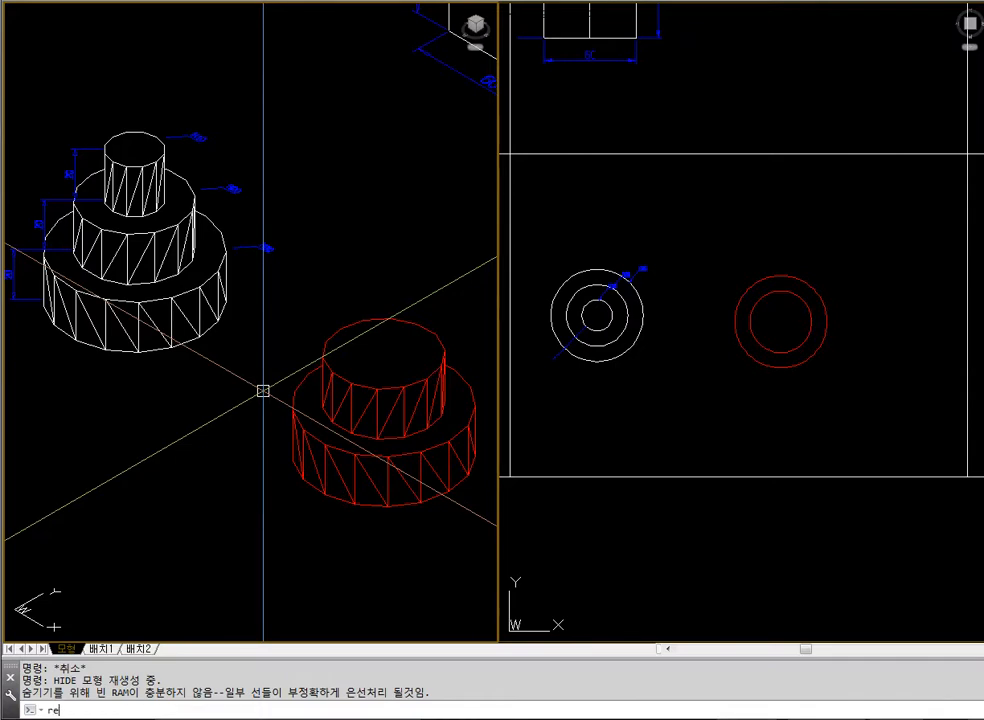
type("gen")
key("Return")
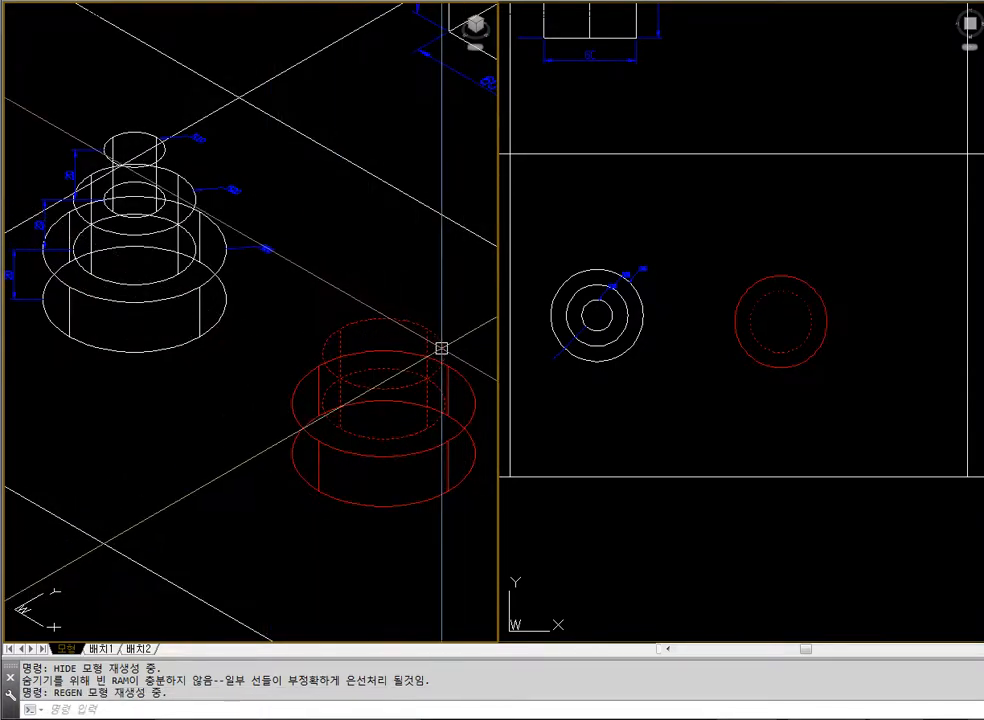
type("ci")
key("Return")
type("cen <-")
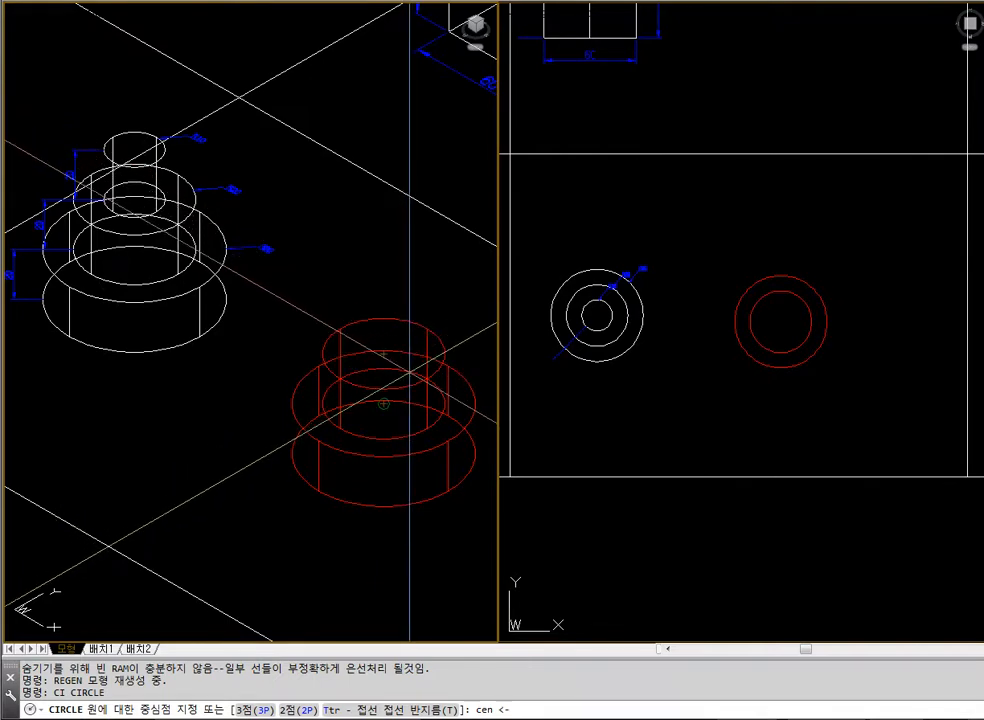
left_click(386, 355)
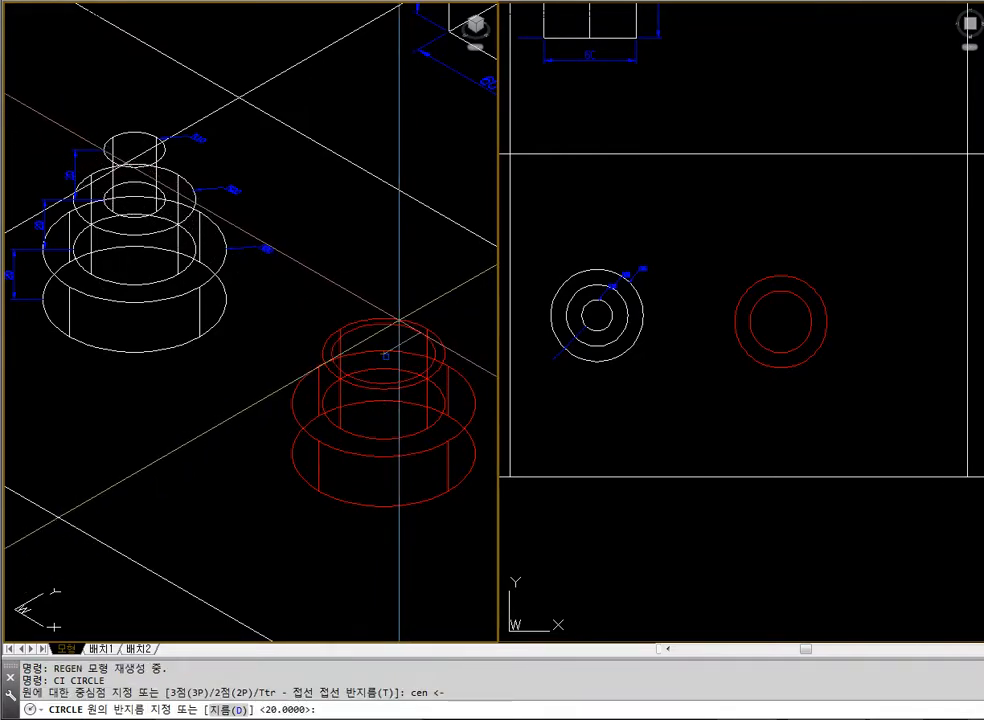
type("10")
key("Return")
key("Escape")
key("Escape")
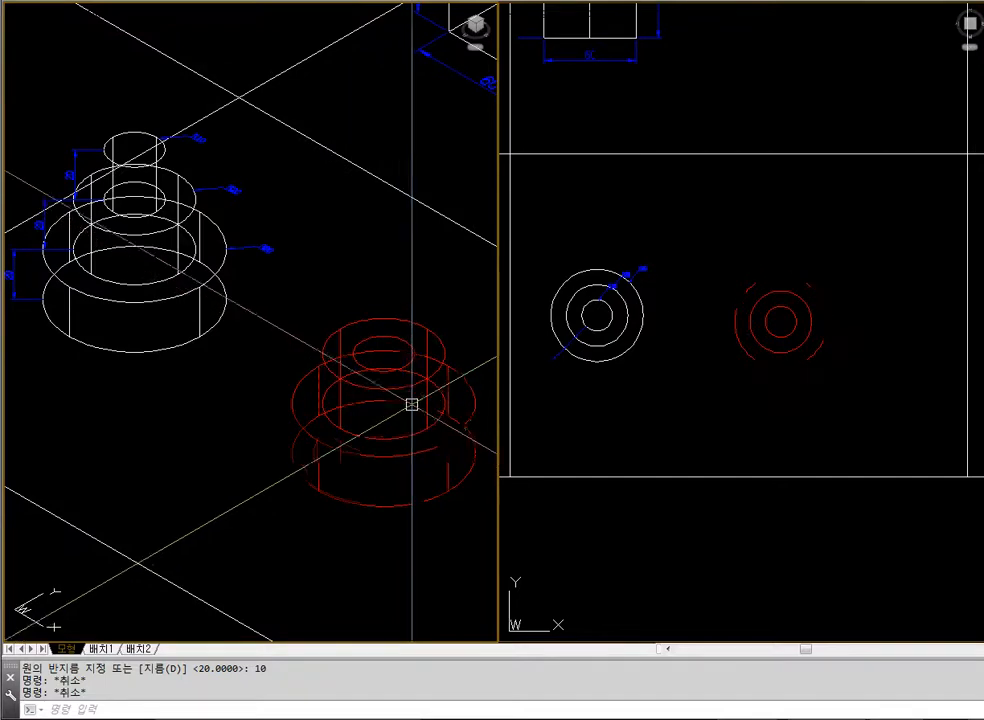
Check the new circle on the second cylinder with hidden lines removed, and regenerate the view as wireframe
type("hide")
key("Return")
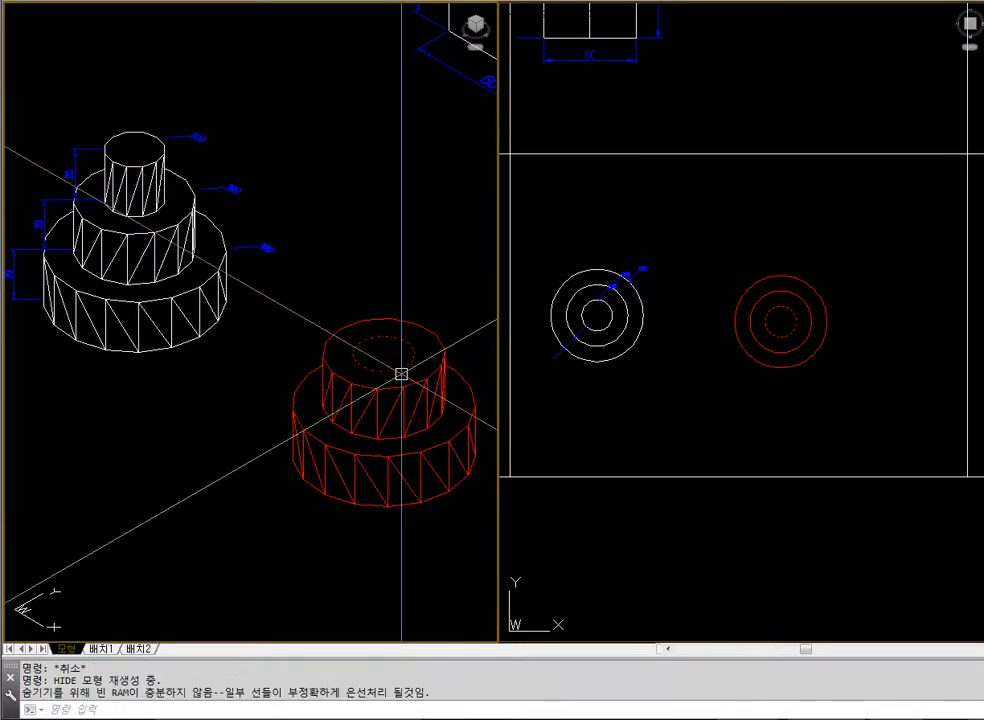
key("Escape")
type("regen")
key("Return")
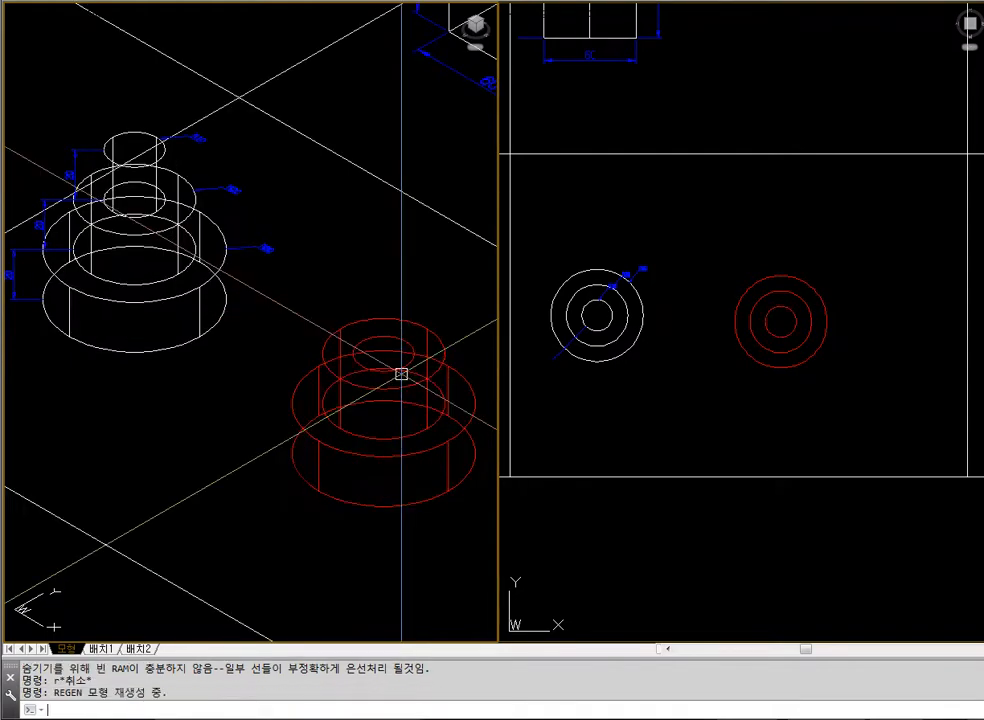
Extrude the radius 10 circle on the second cylinder to a height of 20 and display the model with hidden lines removed
type("ext")
key("Return")
left_click(400, 338)
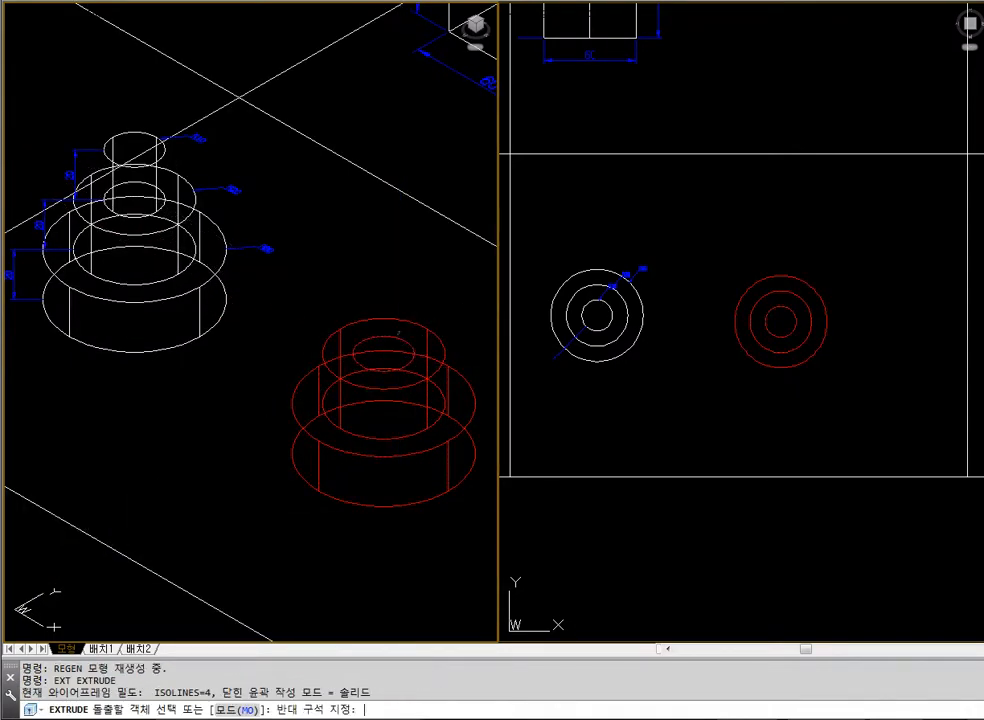
key("Escape")
key("Escape")
key("Return")
left_click(396, 337)
key("Return")
type("2")
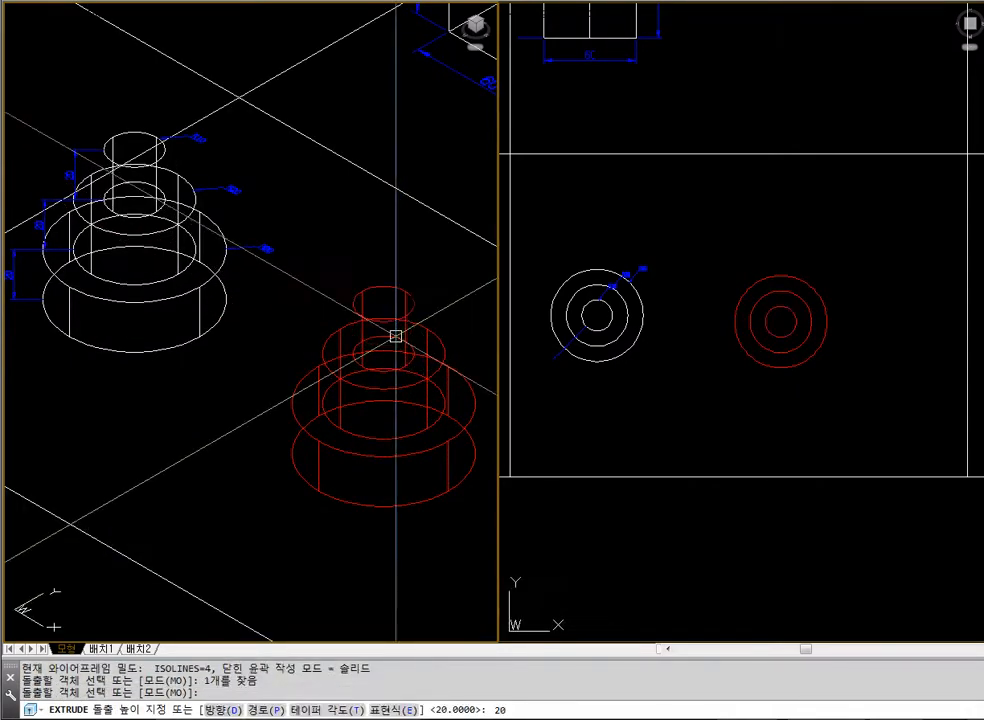
key("Escape")
key("Escape")
key("Return")
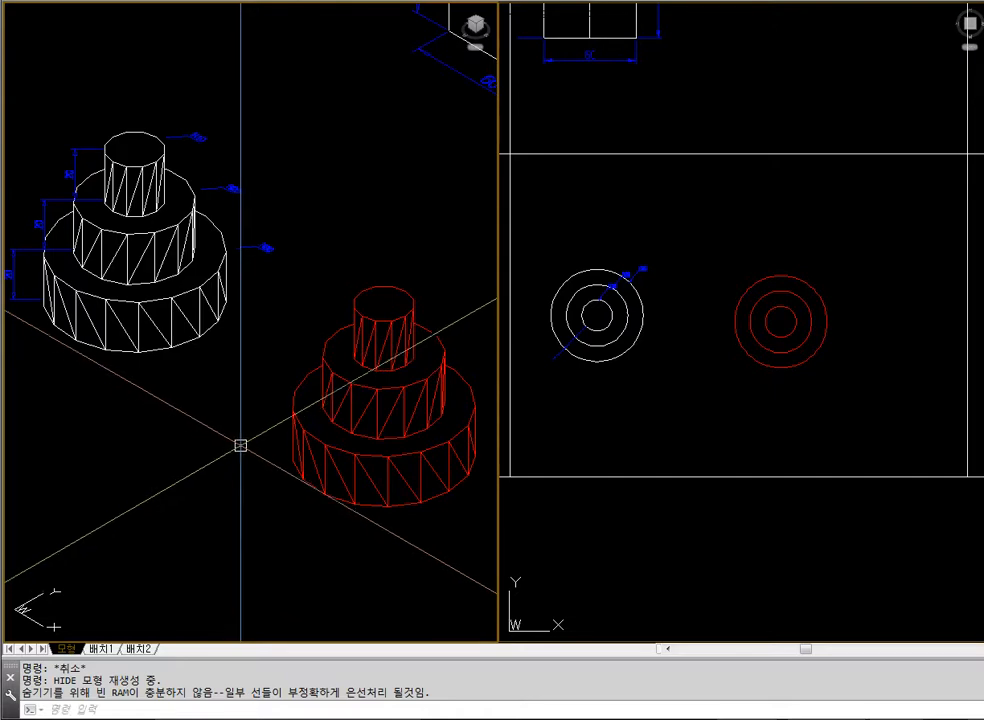
Union the three red stacked cylinders into one solid and display it with hidden lines removed
left_click(167, 322)
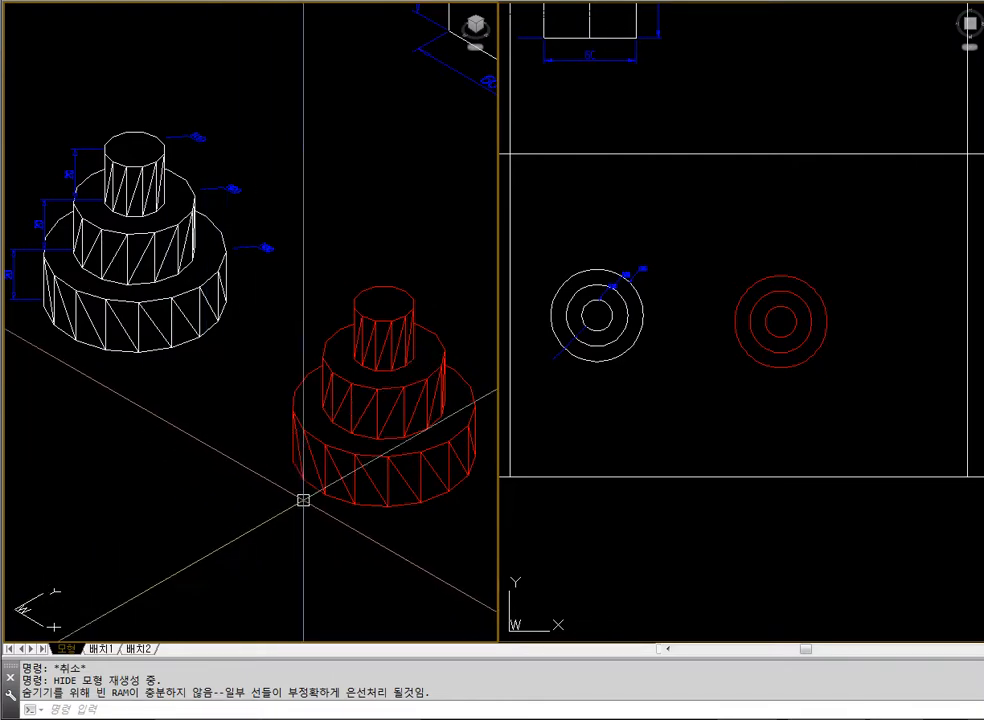
type("uniomn")
key("Escape")
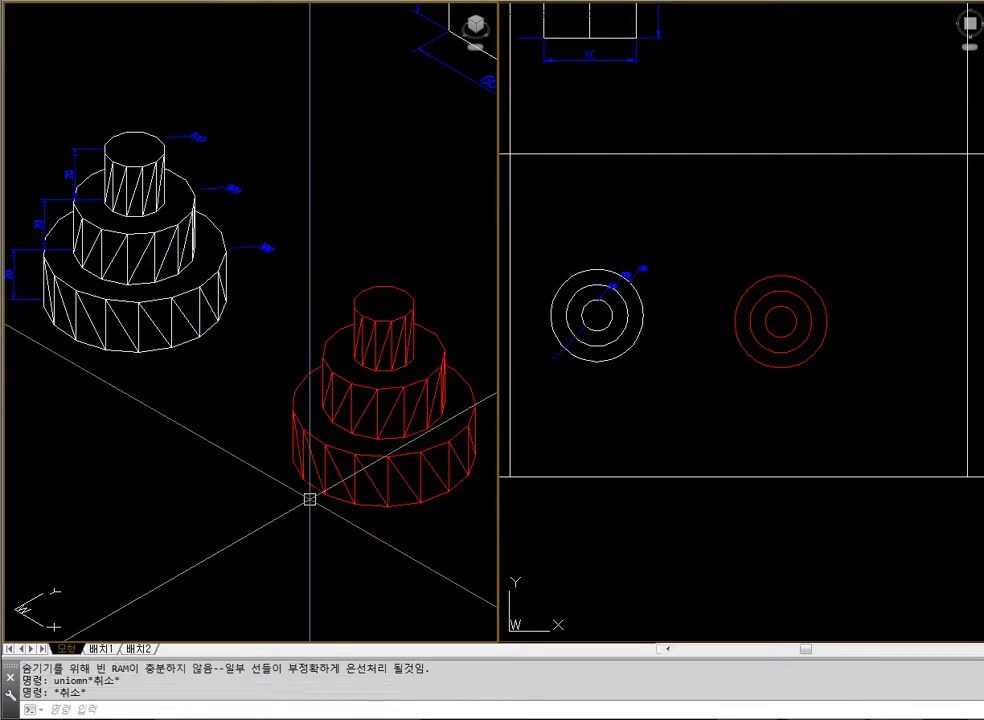
type("union")
key("Return")
left_click(422, 531)
left_click(352, 328)
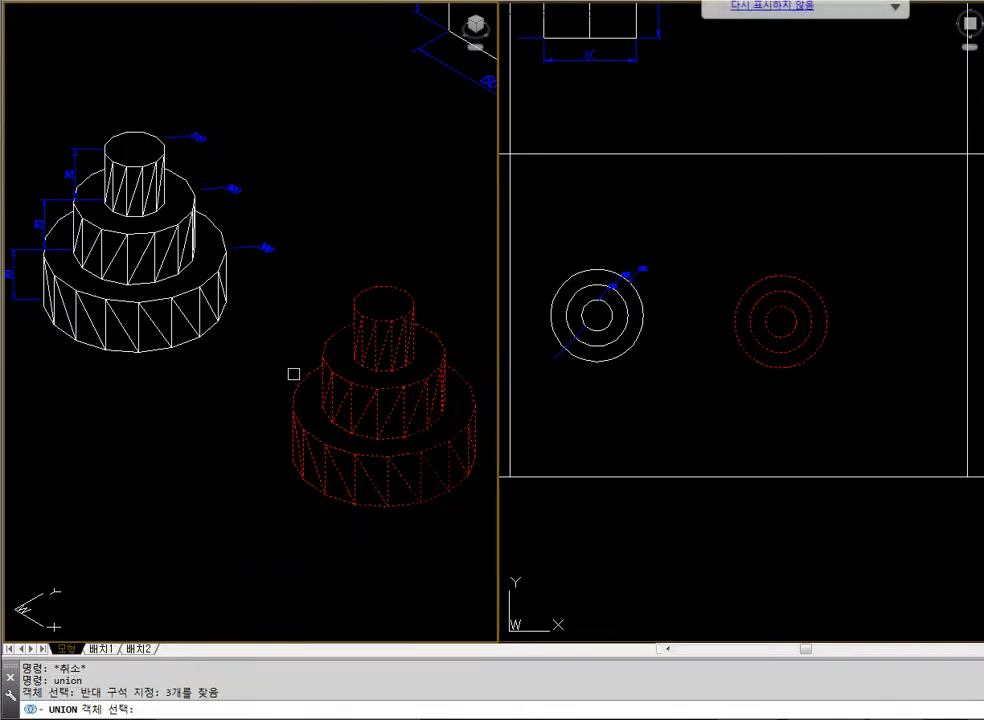
key("Return")
type("hide")
key("Return")
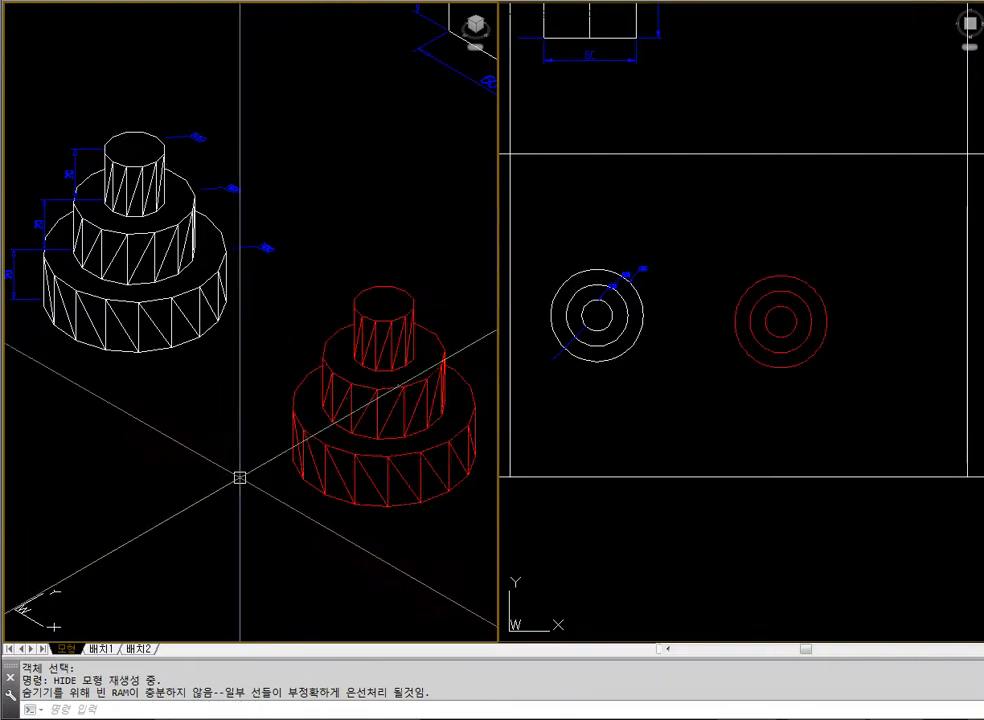
Erase the merged red three-tier solid and show the whole drawing in the isometric view
key("Escape")
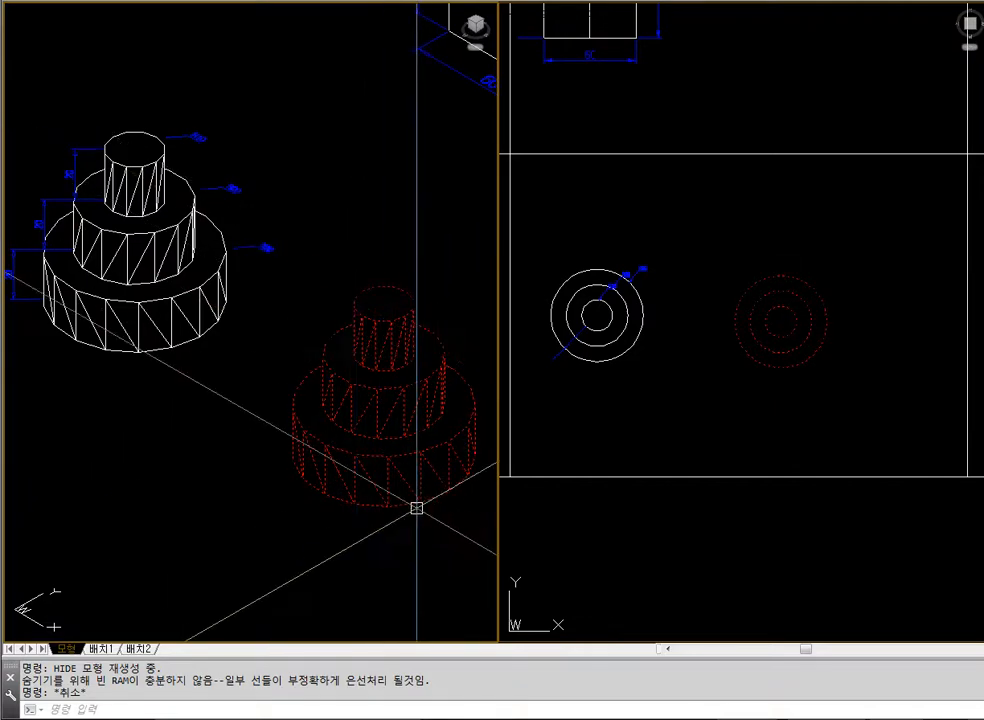
left_click(417, 456)
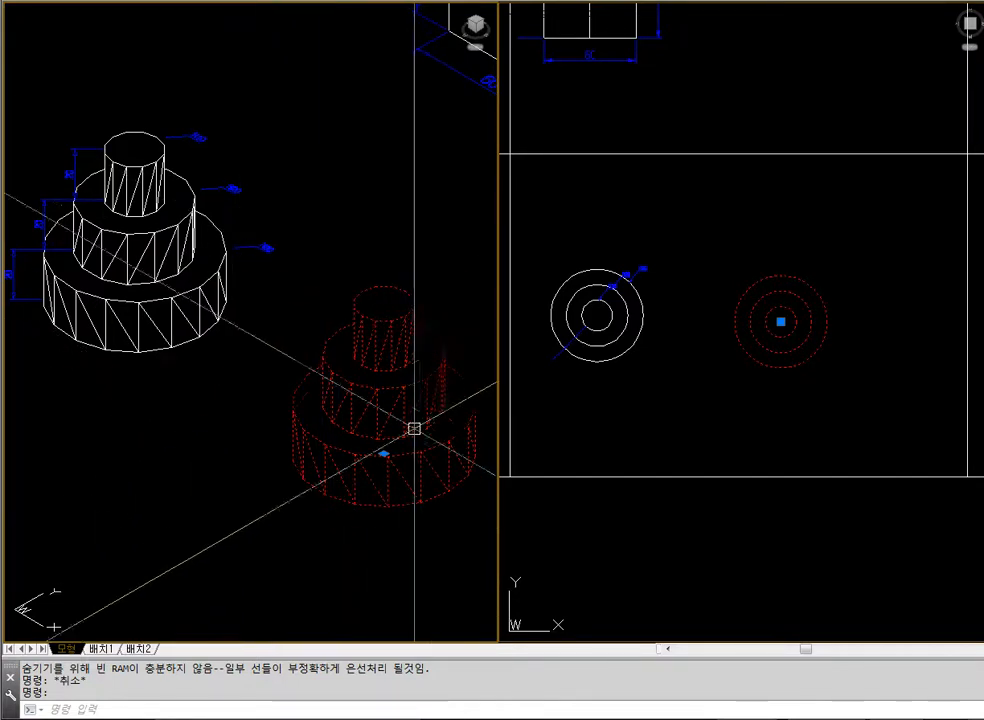
type("e")
key("Return")
type("z")
key("Return")
type("e")
Move the three-step block with its dimensions over to the left side of its grid cell in the plan view
key("Return")
key("Escape")
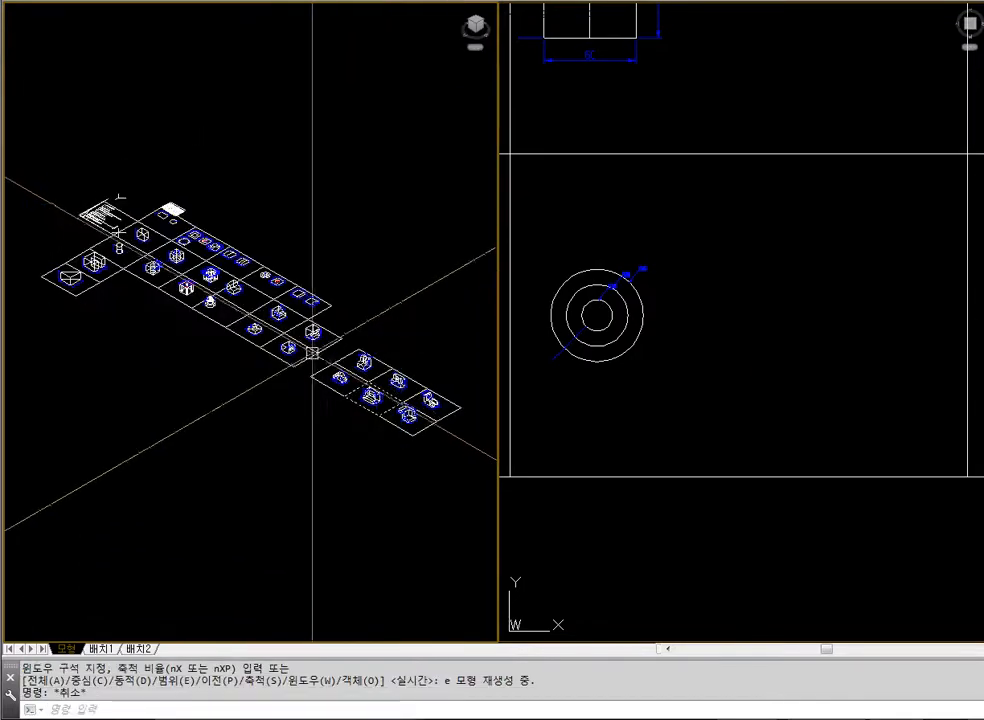
type("z")
key("Return")
left_click_drag(220, 279, 333, 342)
scroll(690, 330, "down", 4)
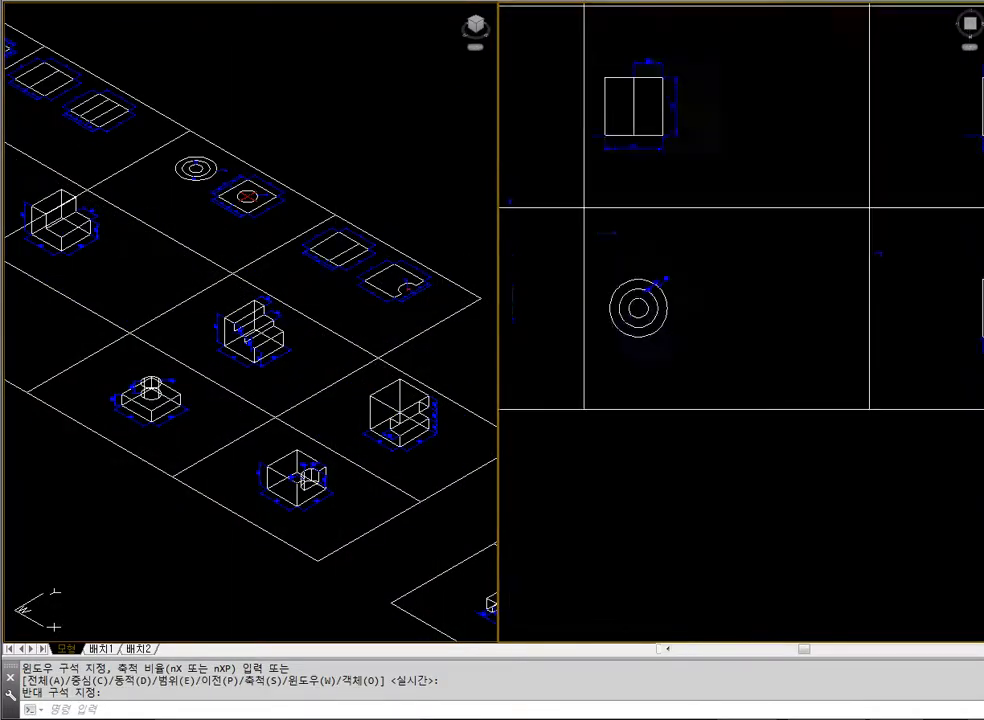
type("z")
key("Return")
left_click(773, 89)
left_click(913, 234)
type("m")
key("Return")
left_click(973, 204)
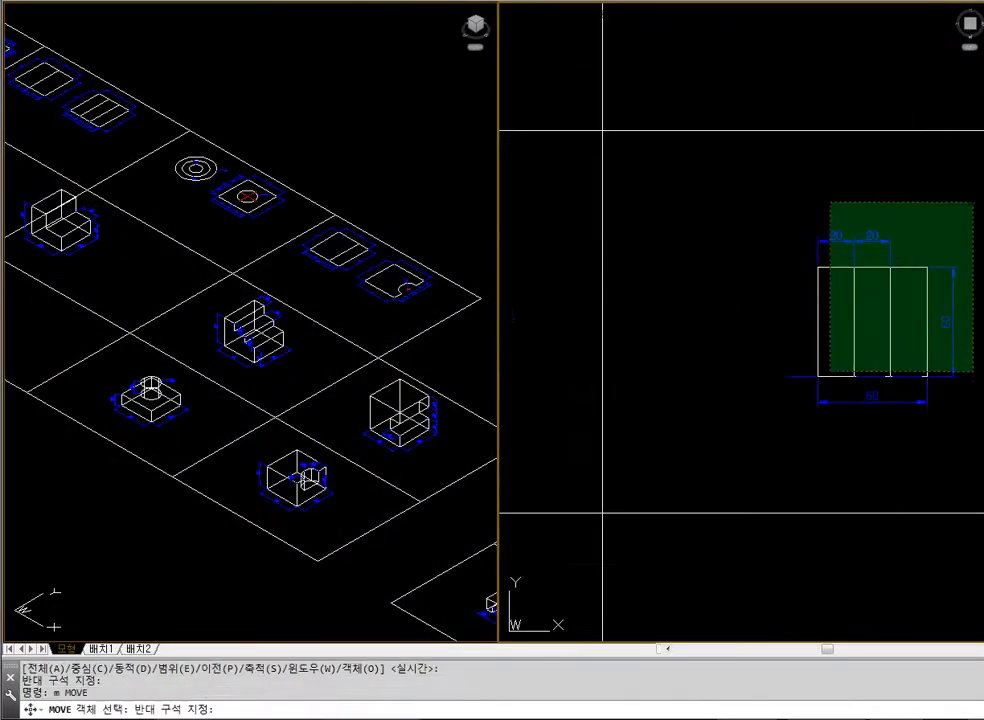
left_click(830, 369)
key("Return")
left_click(810, 447)
left_click(632, 428)
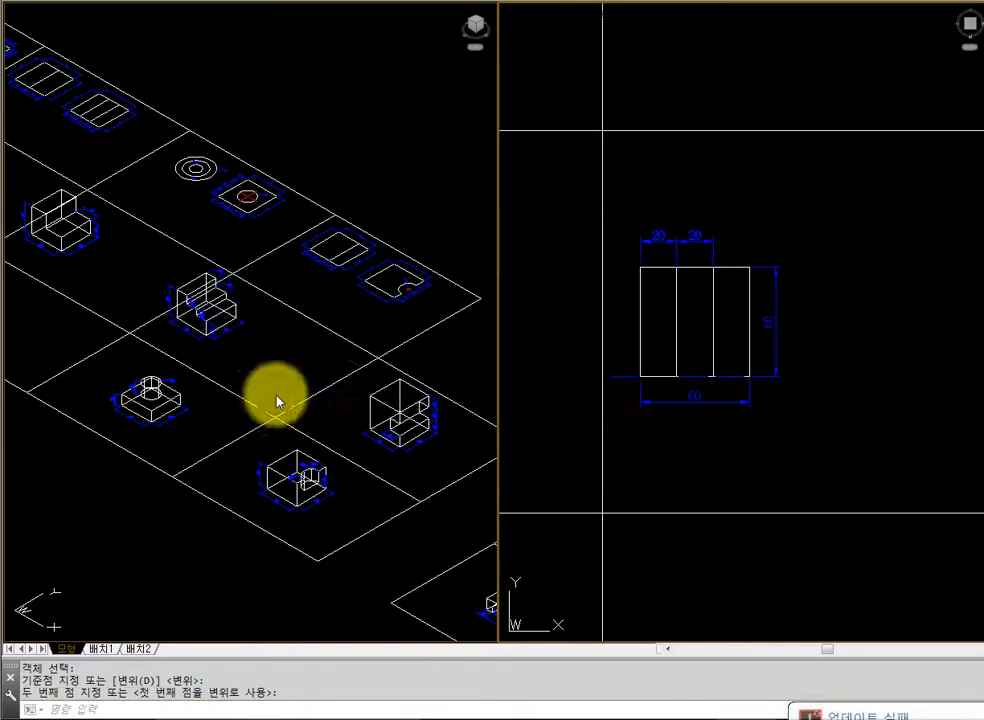
Examine the dimensioned three-step block close up in the isometric view with hidden lines removed
left_click(277, 397)
type("z")
key("Return")
left_click(156, 266)
left_click(285, 368)
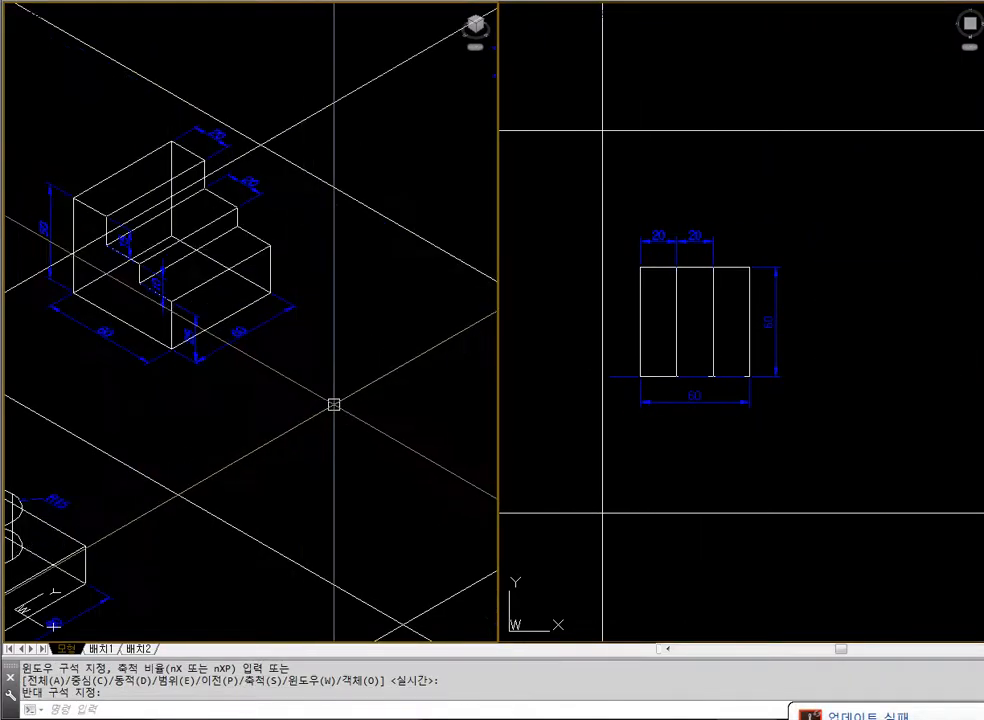
type("z")
key("Return")
left_click(18, 110)
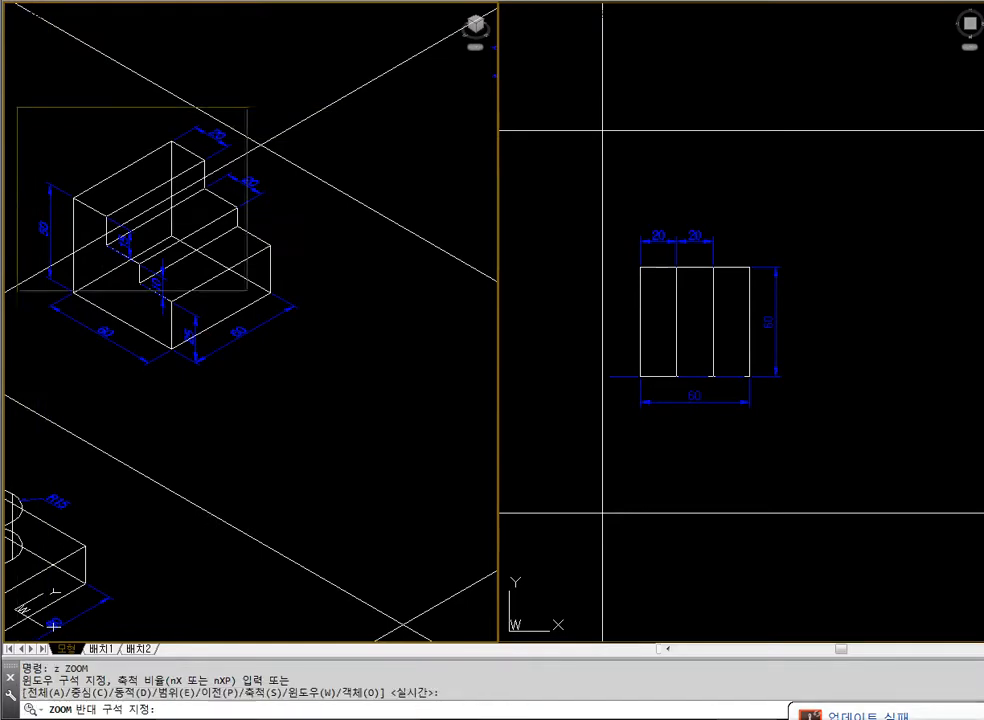
left_click(348, 398)
type("hide")
key("Return")
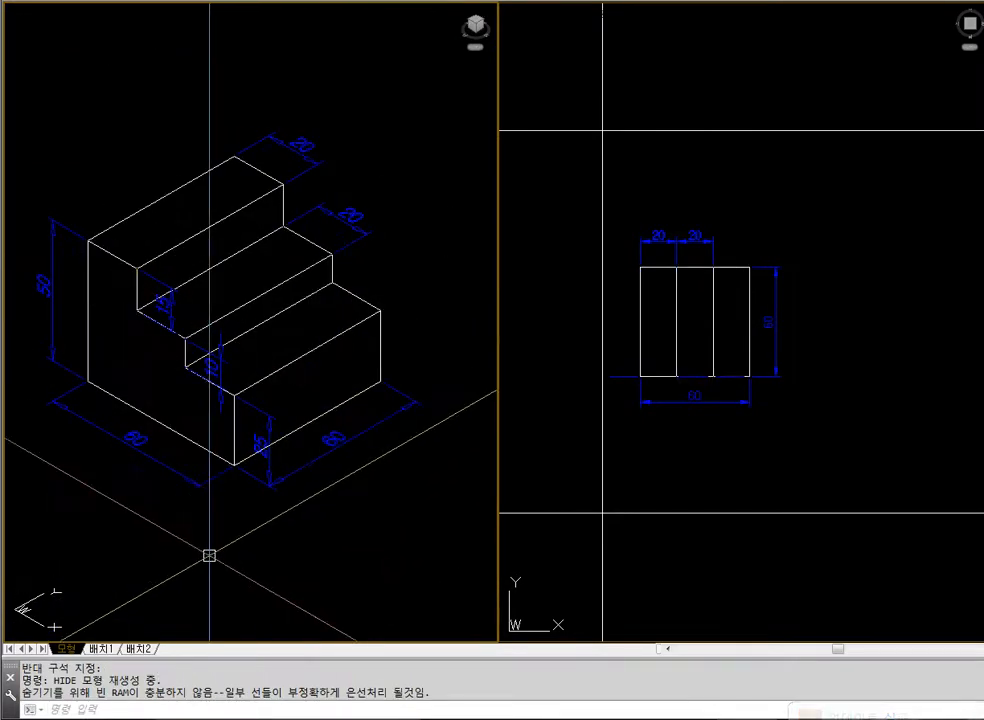
Frame the three-step block in wireframe together with the empty space beside it in the isometric view
left_click(645, 491)
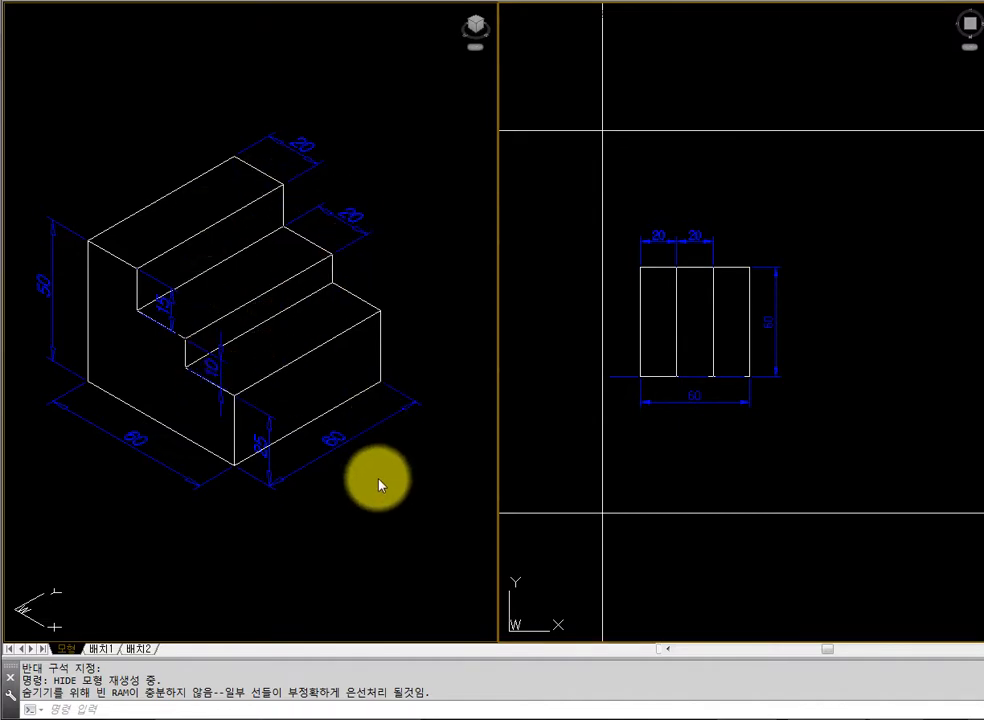
type("z")
type("z")
key("Return")
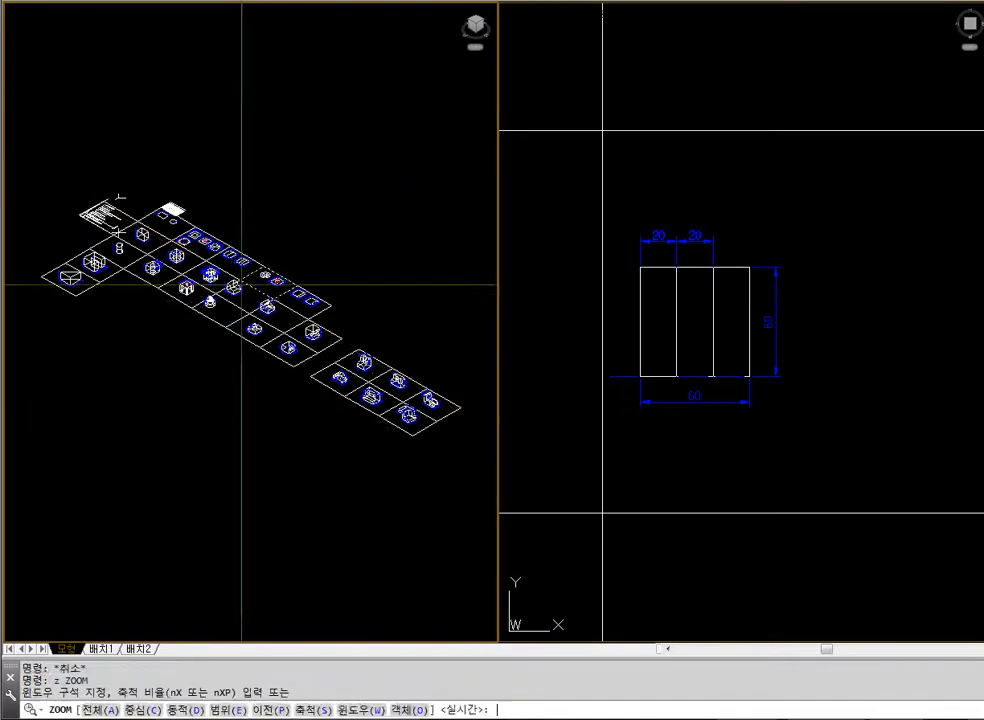
left_click(186, 219)
left_click(249, 267)
type("z")
key("Return")
left_click(94, 236)
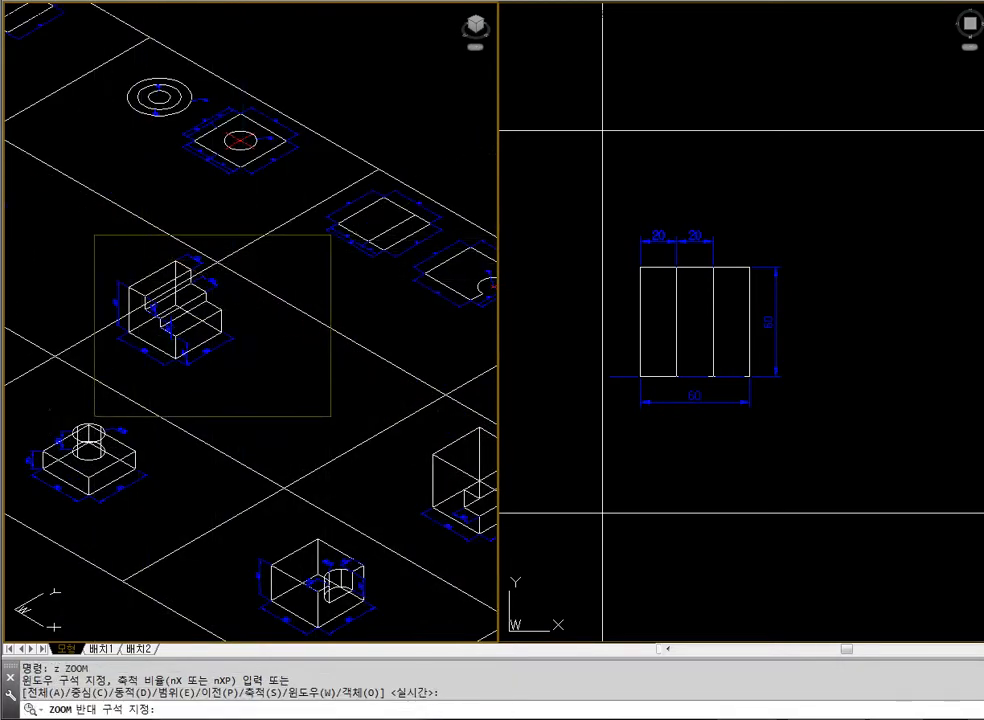
left_click(342, 431)
type("r")
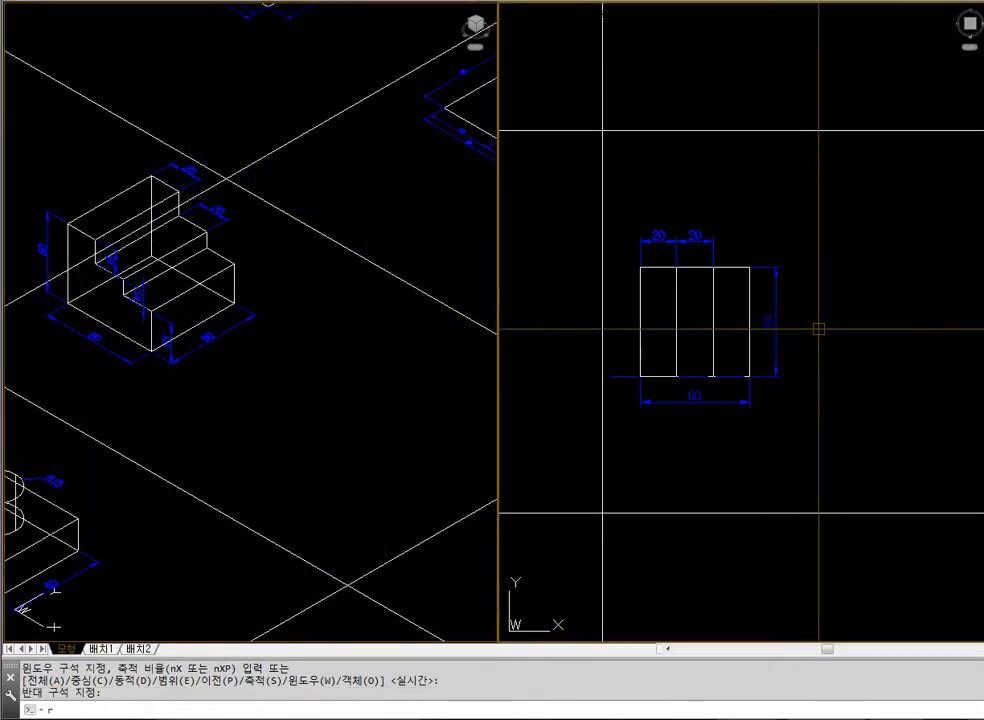
key("Escape")
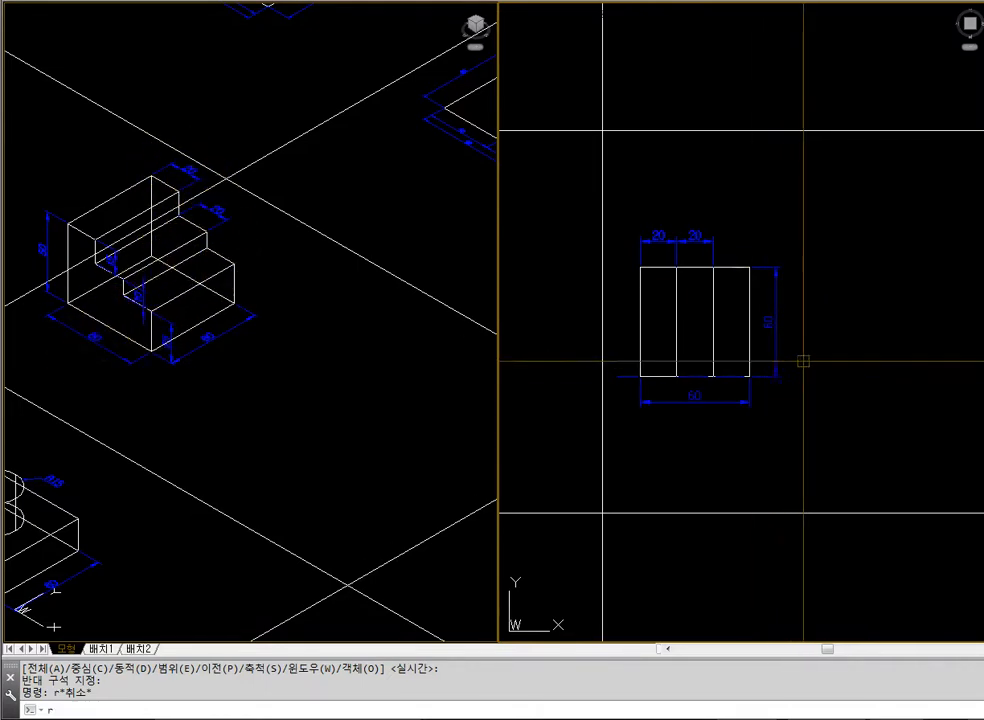
type("rec")
key("Return")
left_click(817, 290)
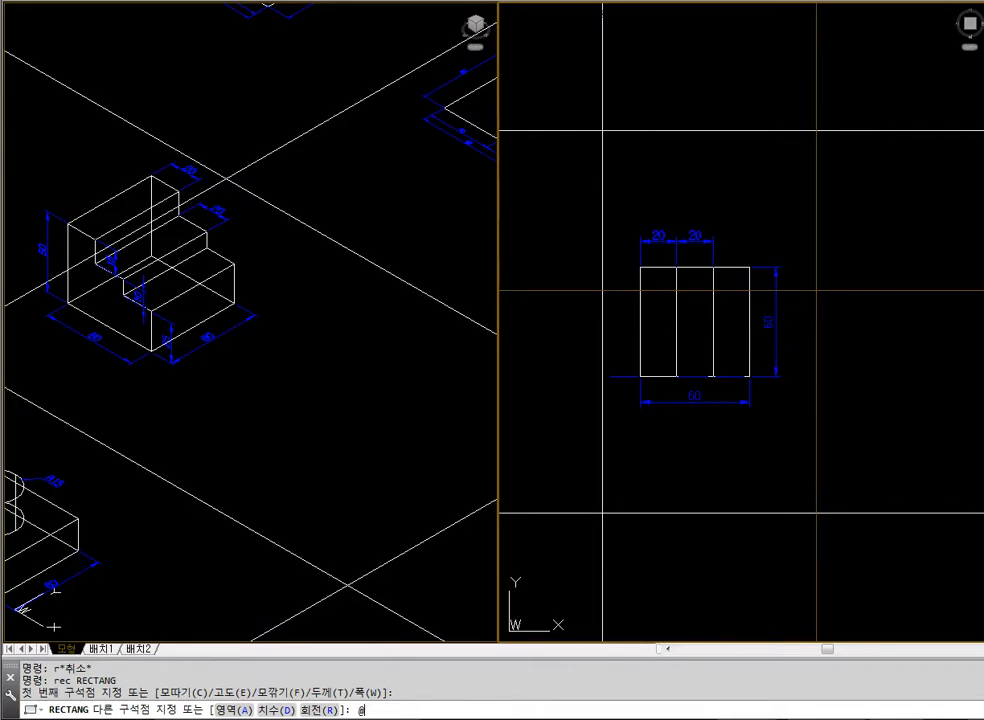
key("Escape")
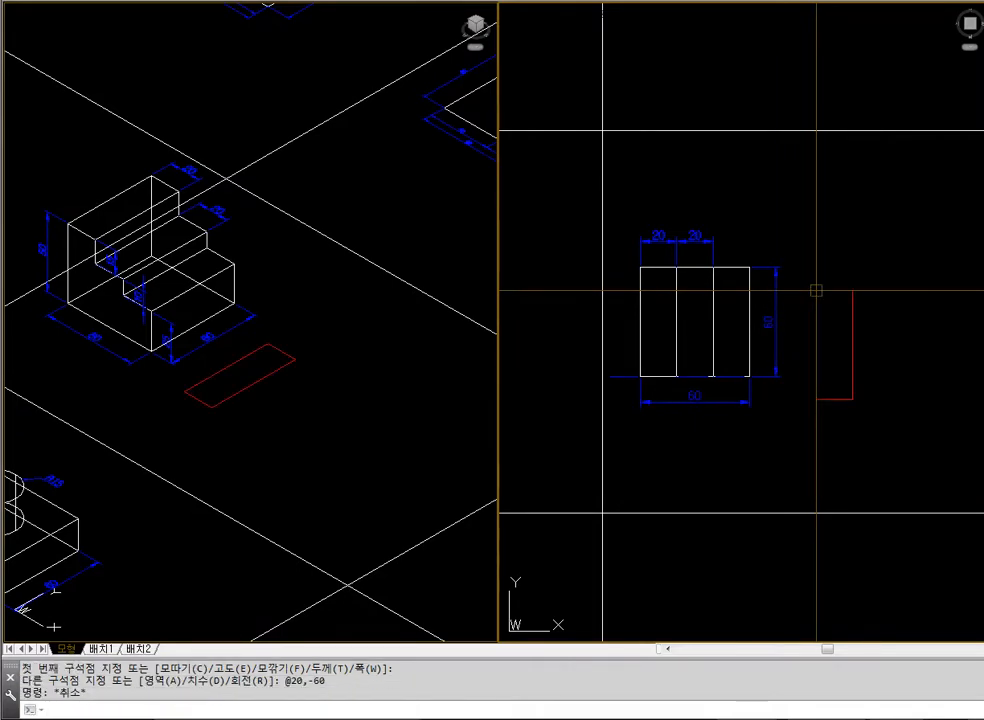
Copy the 20 by 60 rectangle twice, edge to edge, to form three adjacent strips
type("c")
key("Return")
left_click(817, 291)
key("Return")
left_click(817, 290)
left_click(852, 290)
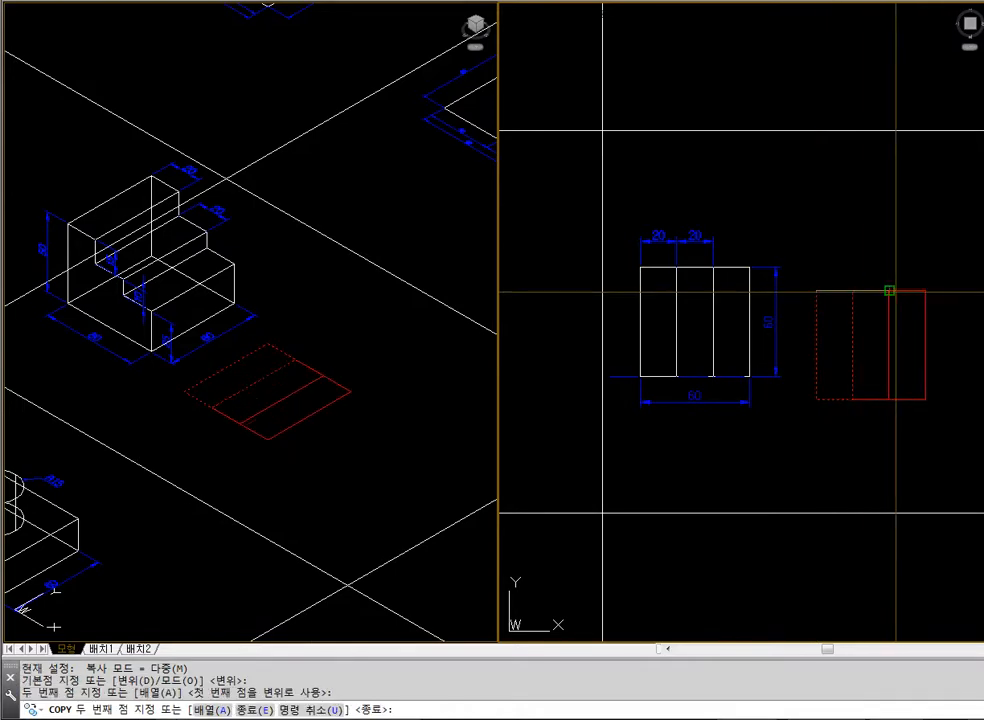
left_click(889, 290)
key("Escape")
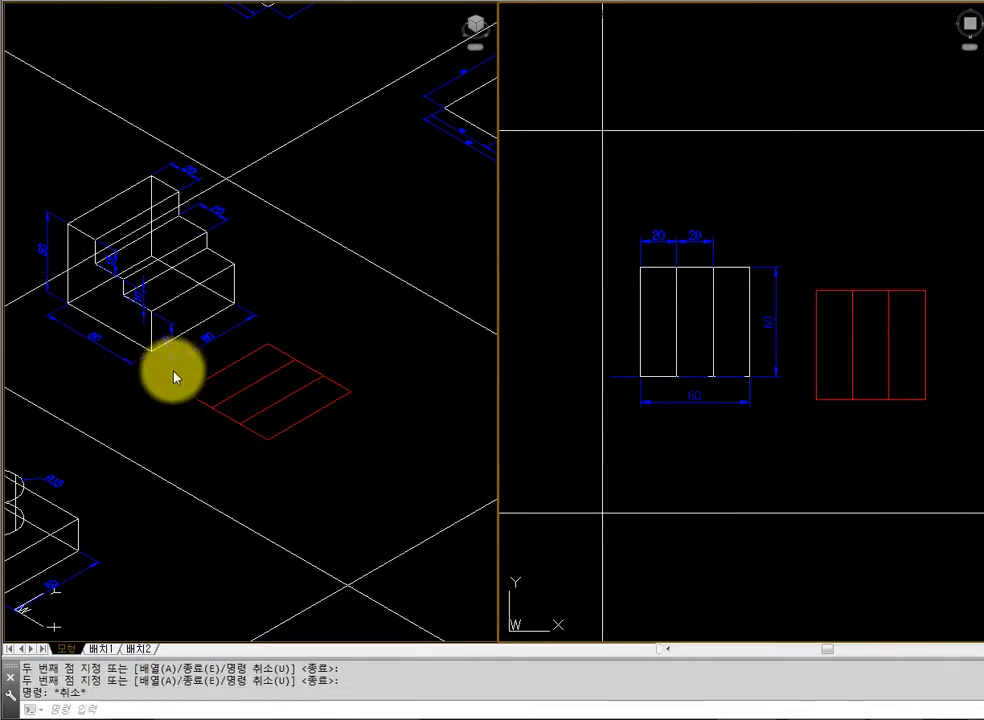
left_click(821, 399)
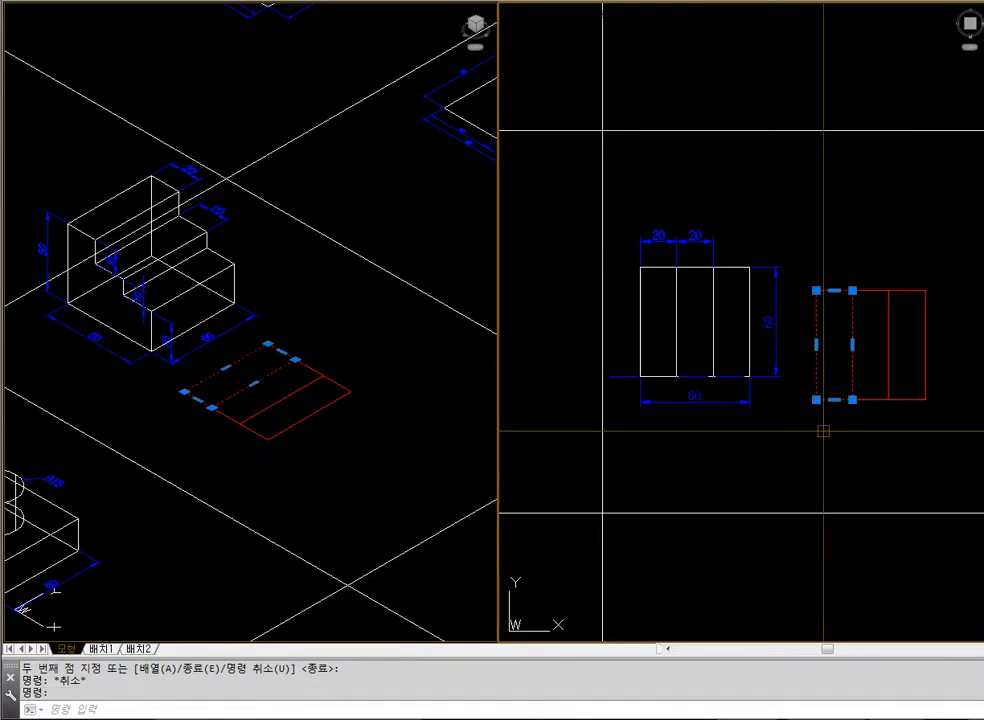
left_click(52, 260)
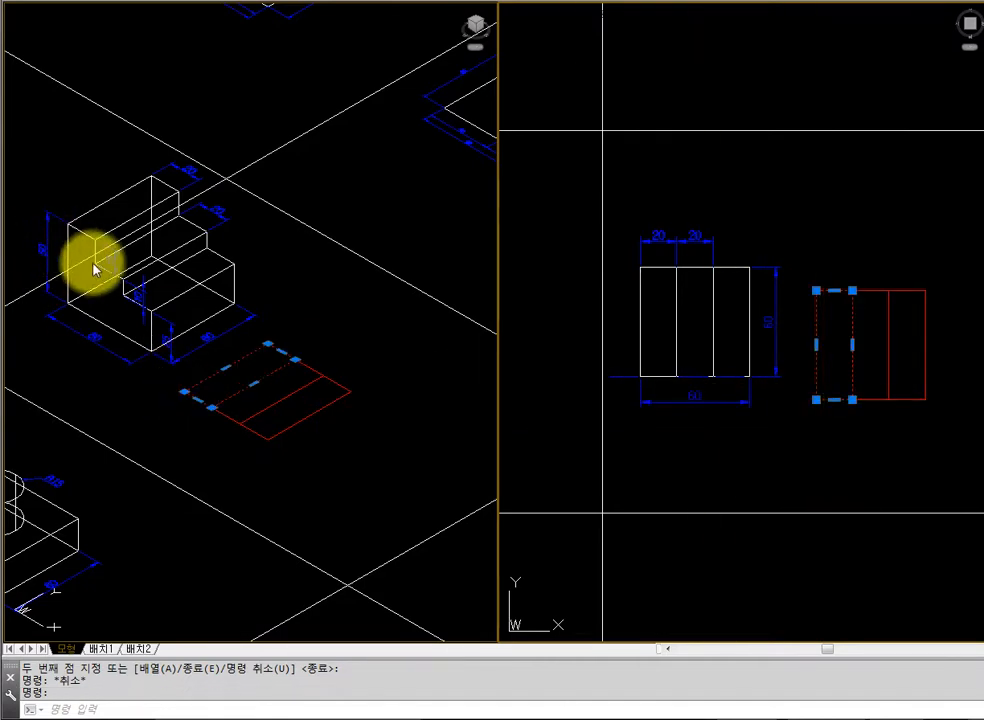
key("Escape")
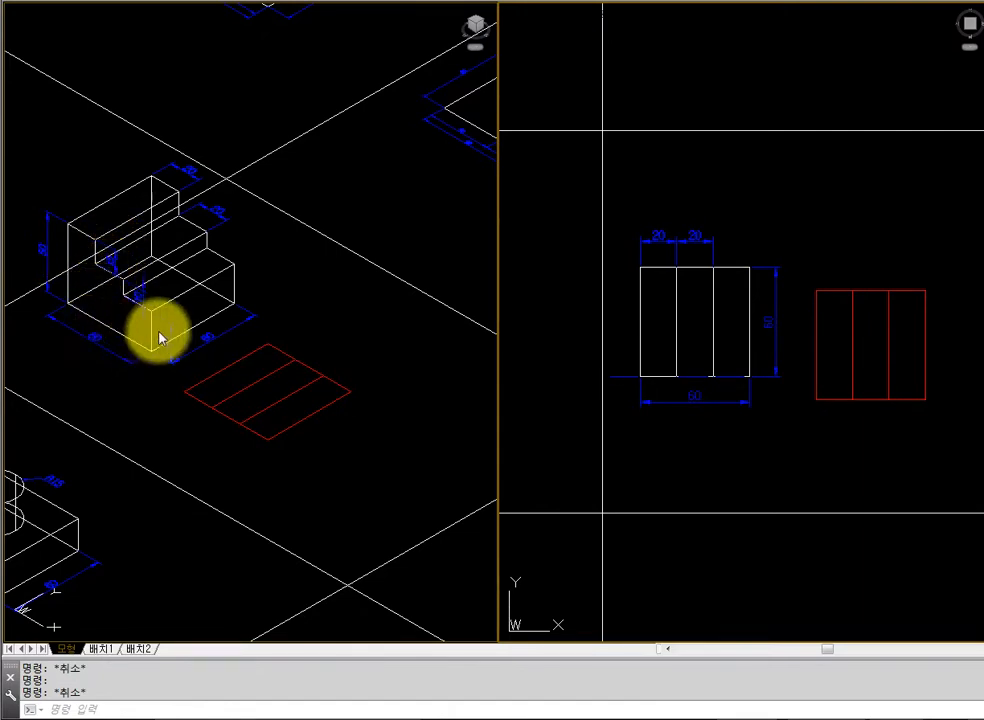
Extrude the leftmost 20 by 60 strip to a height of 50
left_click(828, 452)
key("Escape")
type("extr")
key("Return")
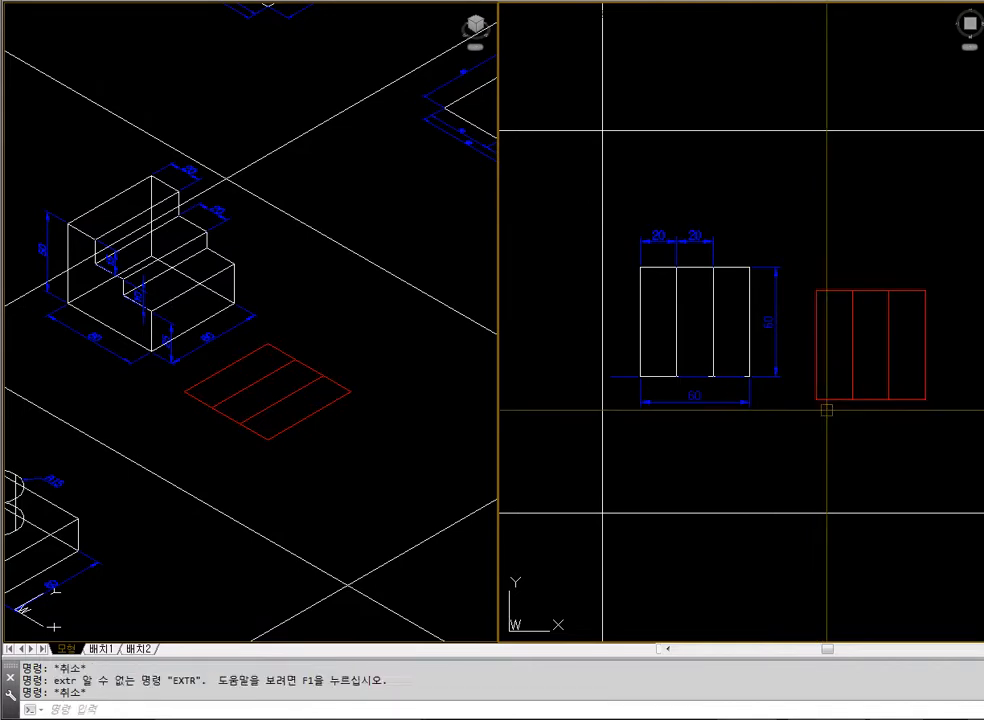
type("ext")
key("Return")
left_click(830, 373)
key("Return")
type("5")
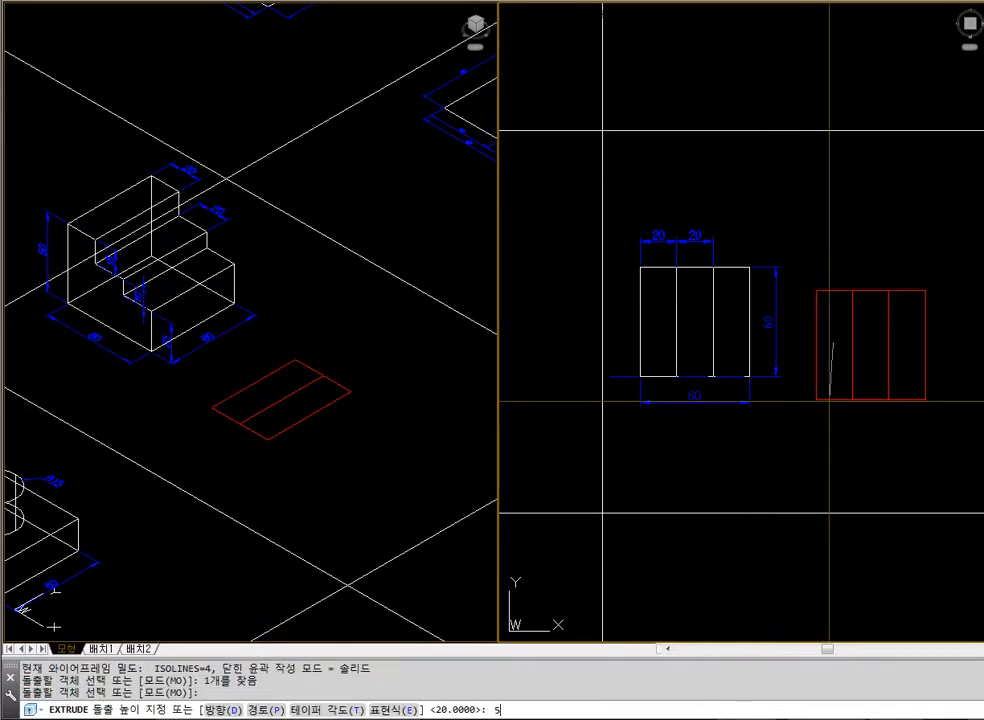
type("0")
key("Return")
Extrude the middle 20 by 60 strip to a height of 35
key("Return")
left_click(872, 397)
key("Return")
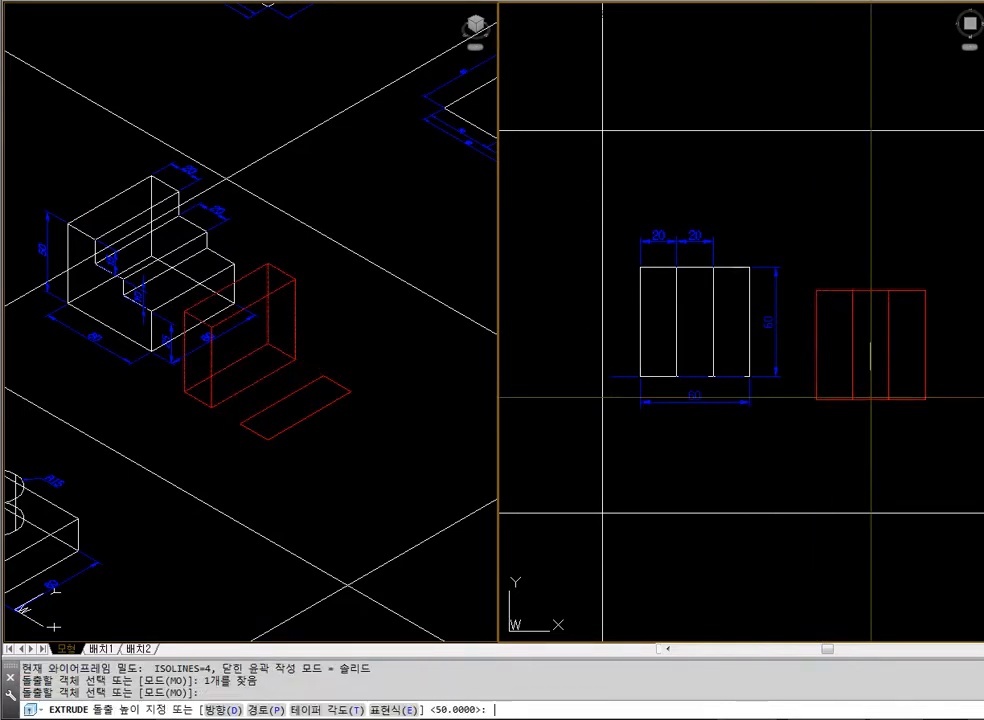
type("35")
Extrude the rightmost 20 by 60 strip to a height of 25 and display the isometric view with hidden lines removed
key("Return")
key("Return")
left_click(907, 373)
key("Return")
type("25")
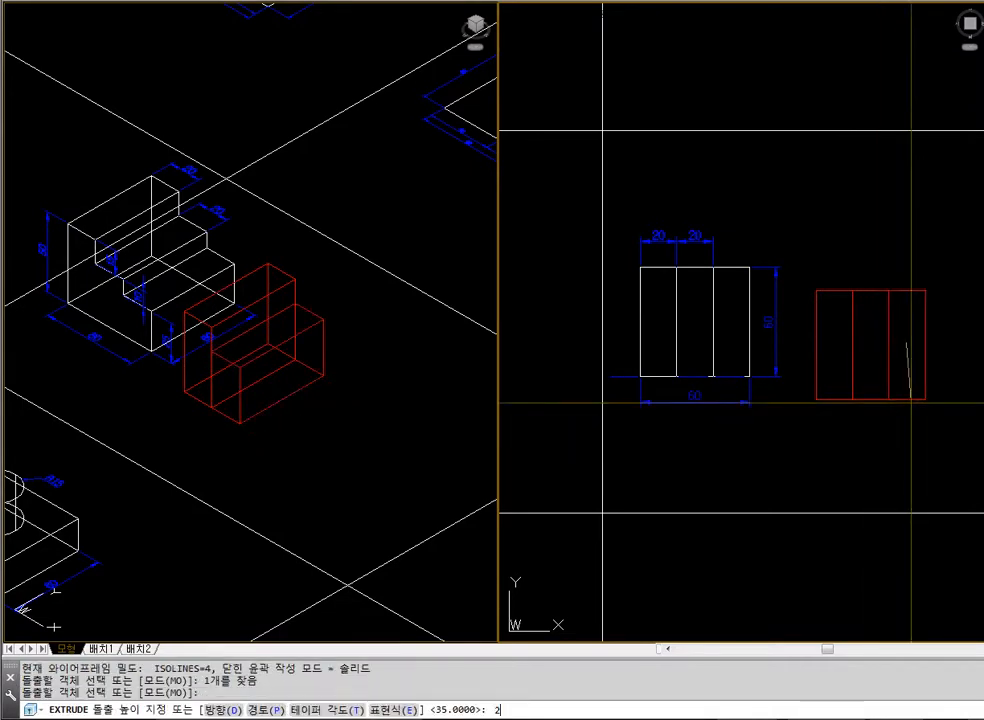
key("Return")
type("hide")
key("Return")
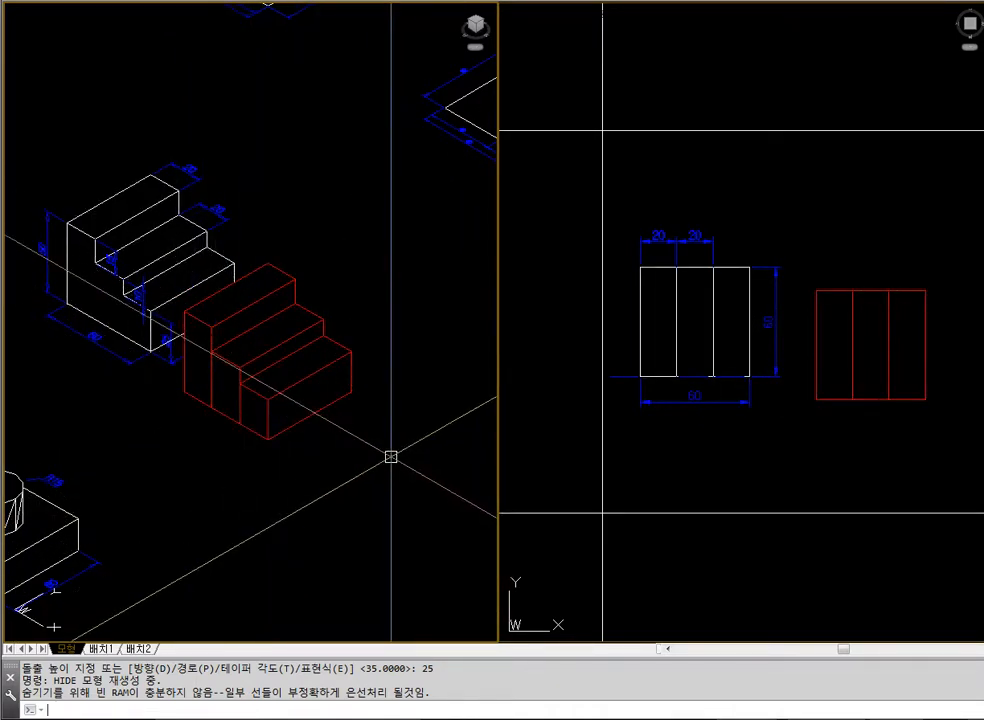
Union the three extruded red strips into one solid and display it with hidden lines removed
type("union")
key("Return")
left_click(268, 435)
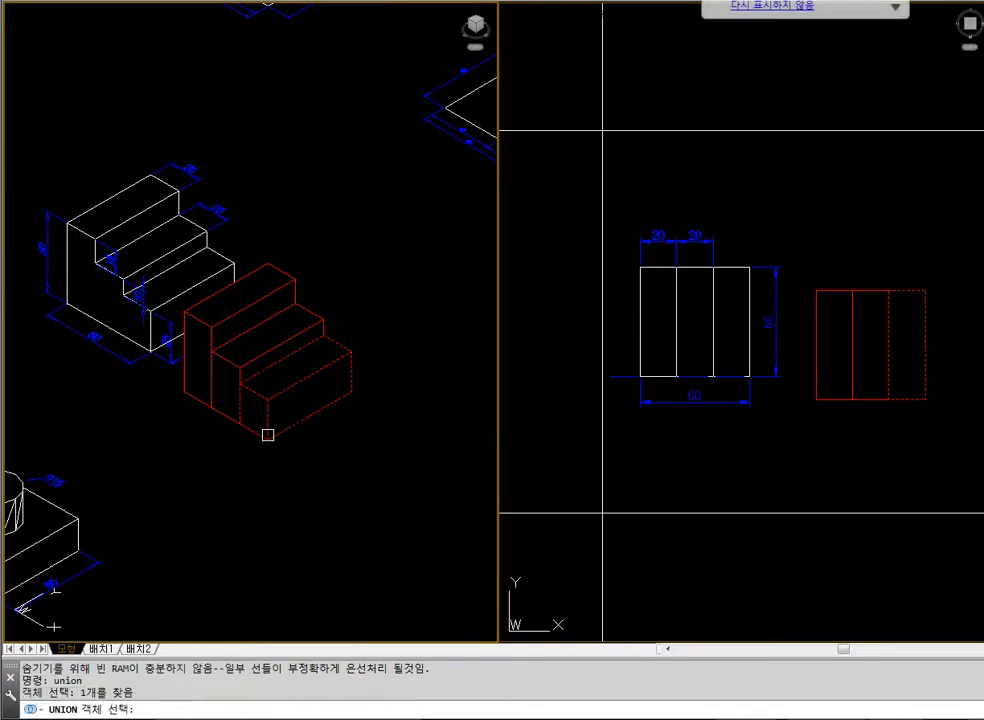
left_click(221, 418)
left_click(186, 403)
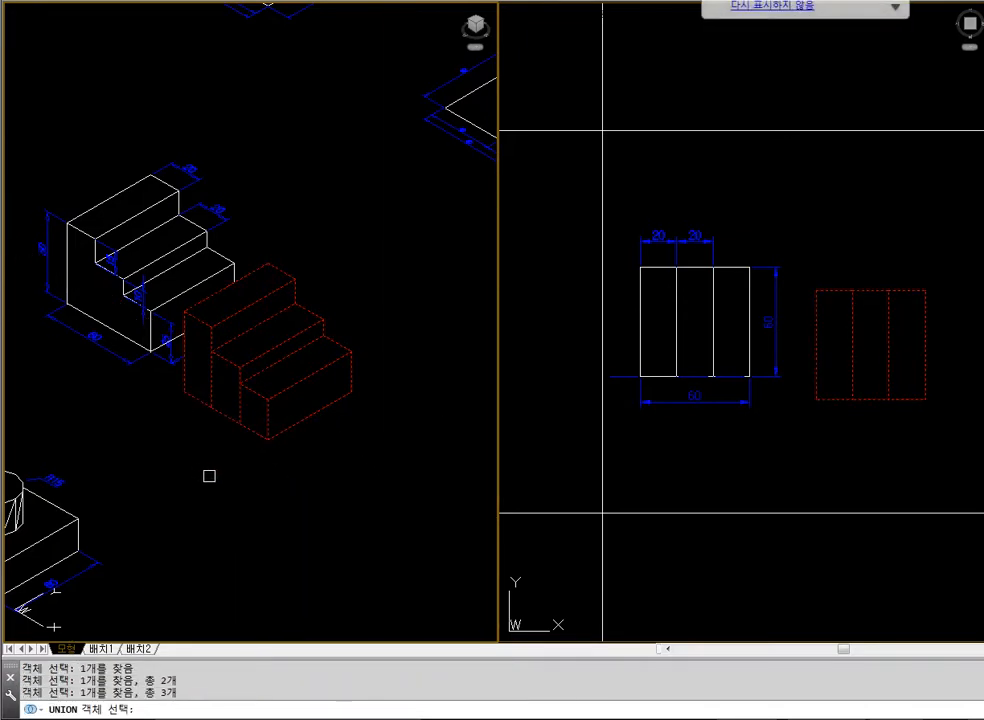
key("Return")
type("hide")
key("Return")
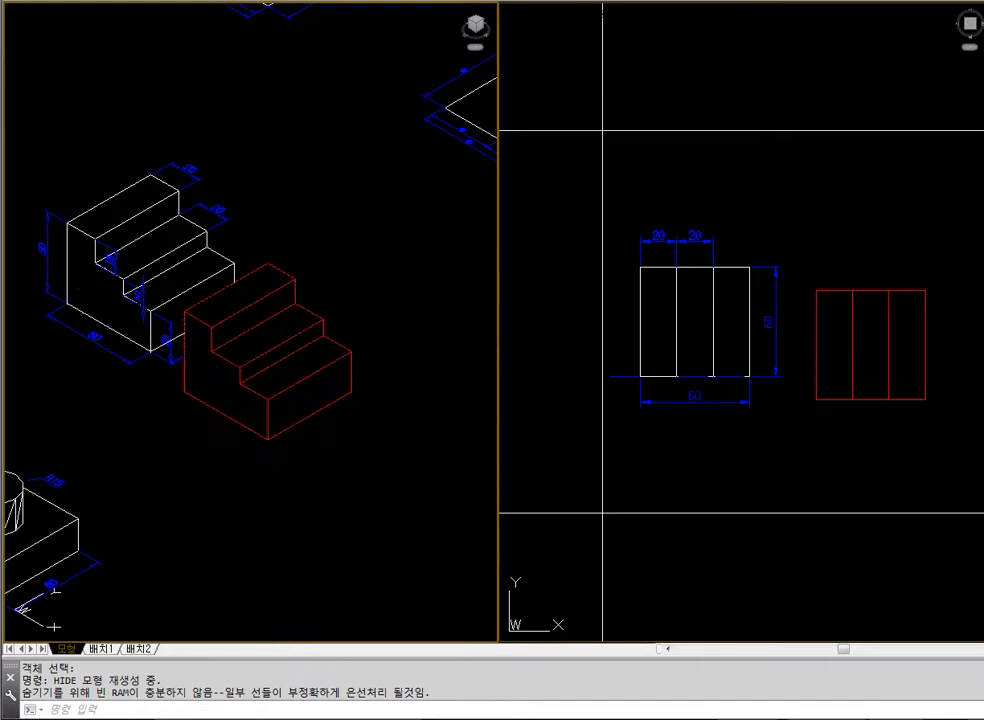
Erase the red stepped solid and regenerate the isometric view to wireframe
left_click(268, 397)
type("e")
key("Return")
type("re")
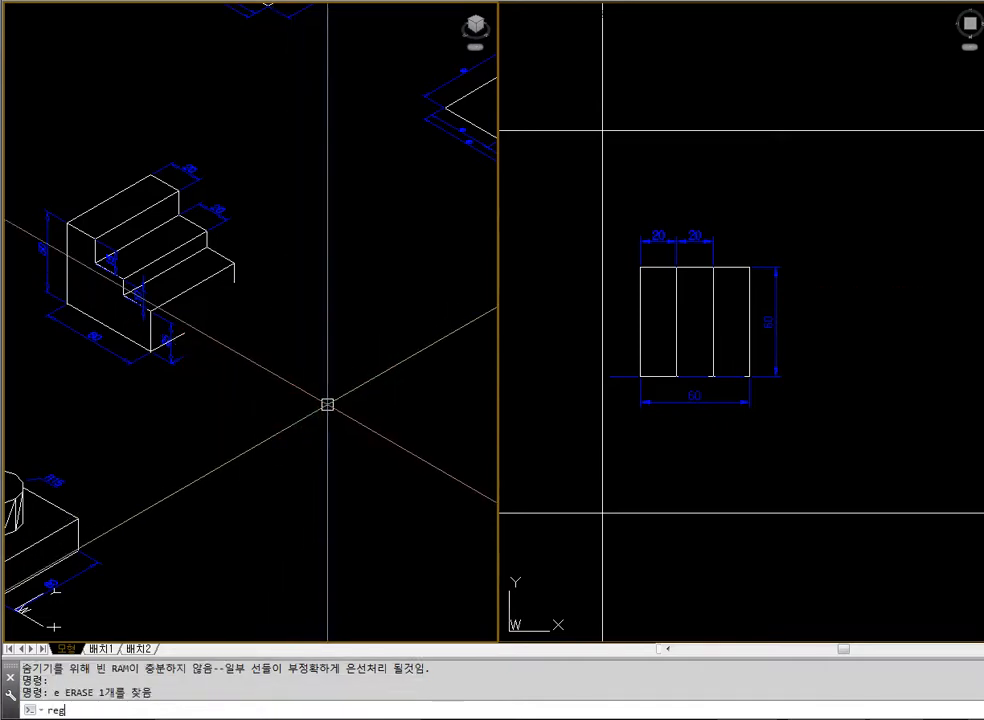
key("Return")
left_click(795, 417)
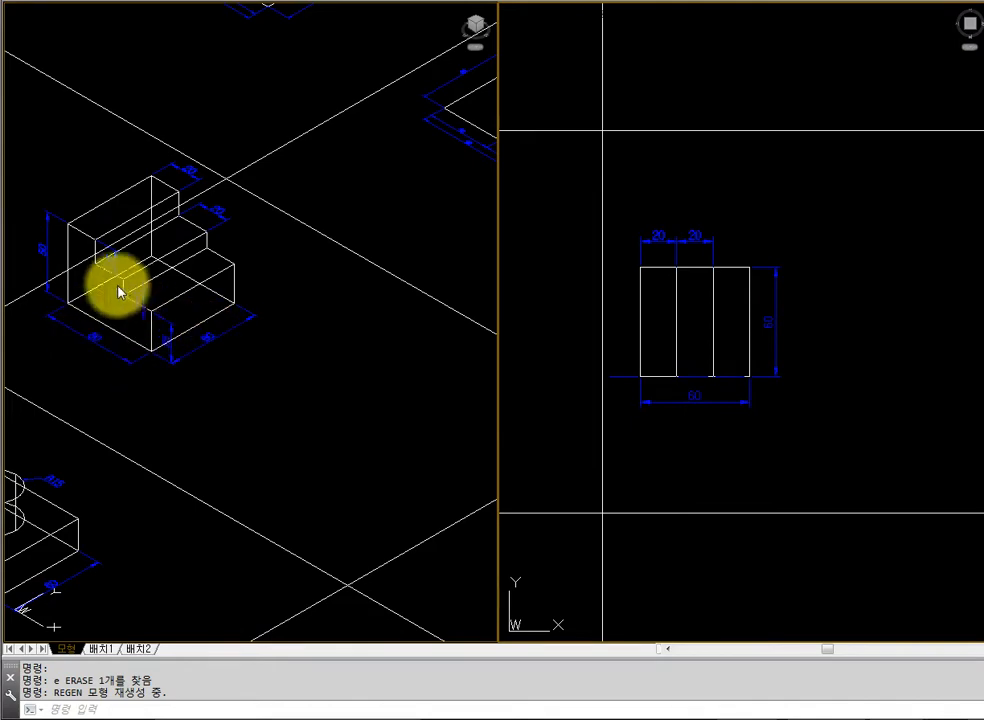
key("Escape")
type("z")
key("Return")
left_click(37, 136)
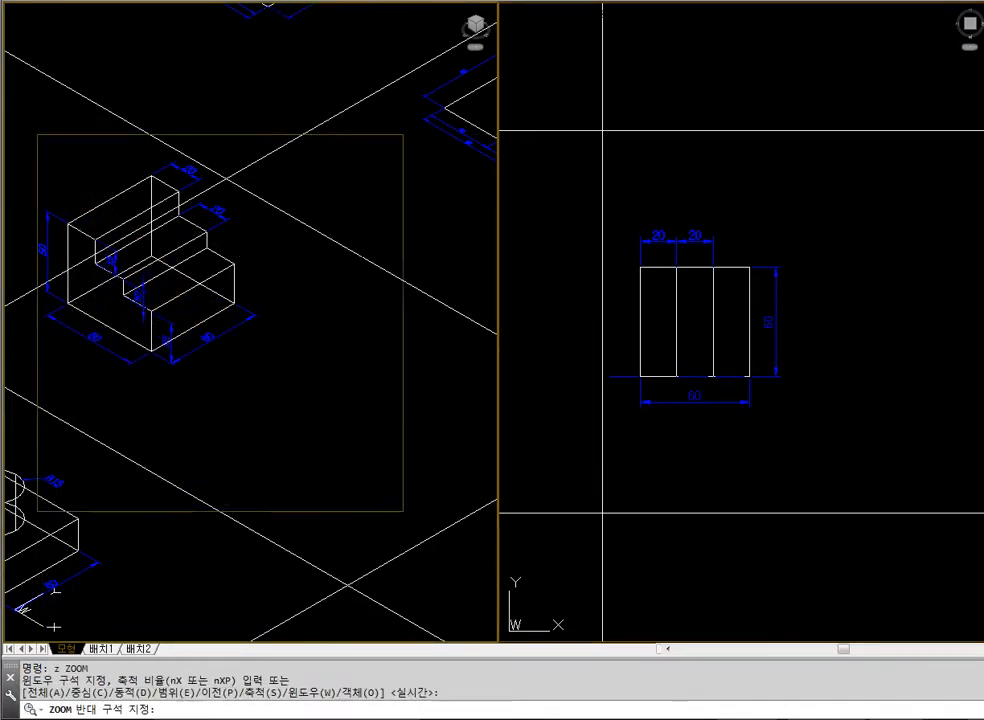
left_click(433, 527)
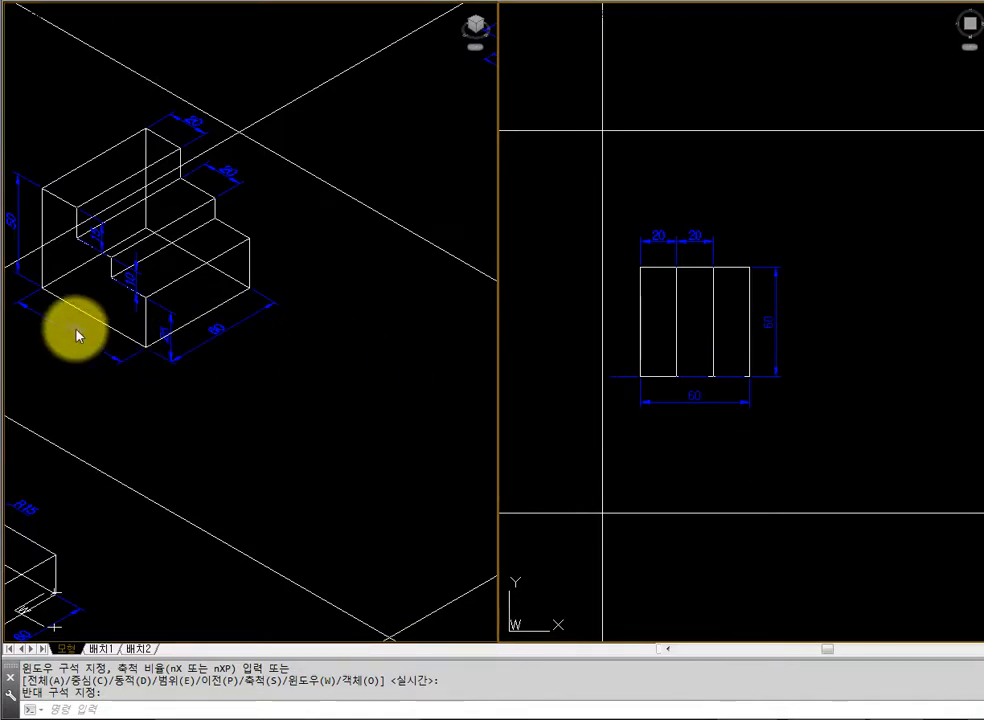
type("rec")
key("Return")
left_click(822, 377)
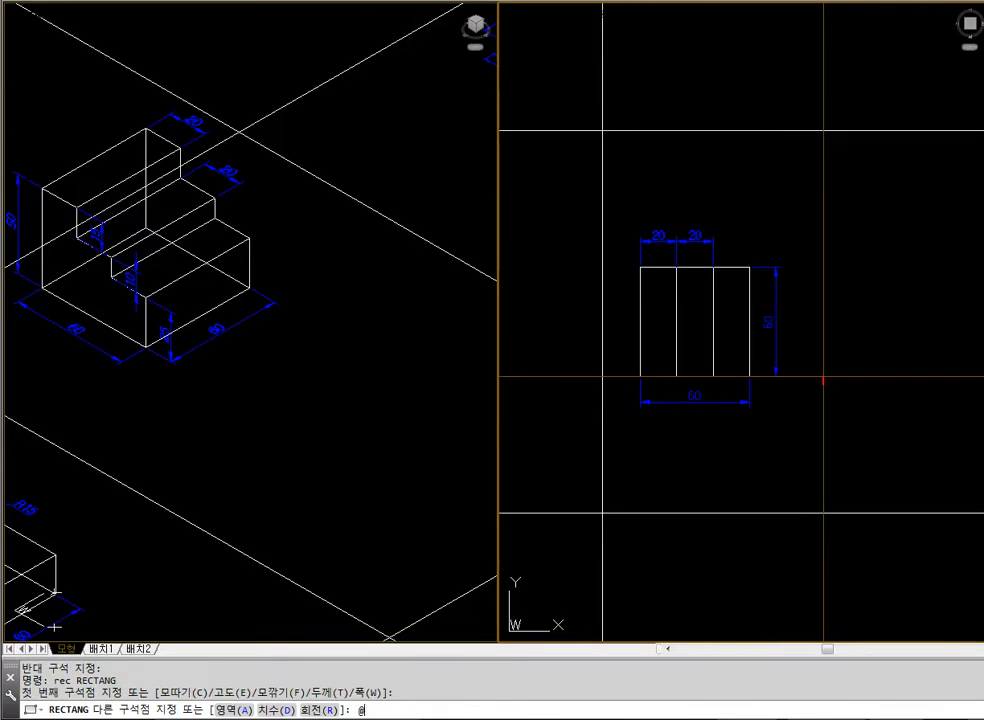
type("@60,60,")
key("Return")
key("Escape")
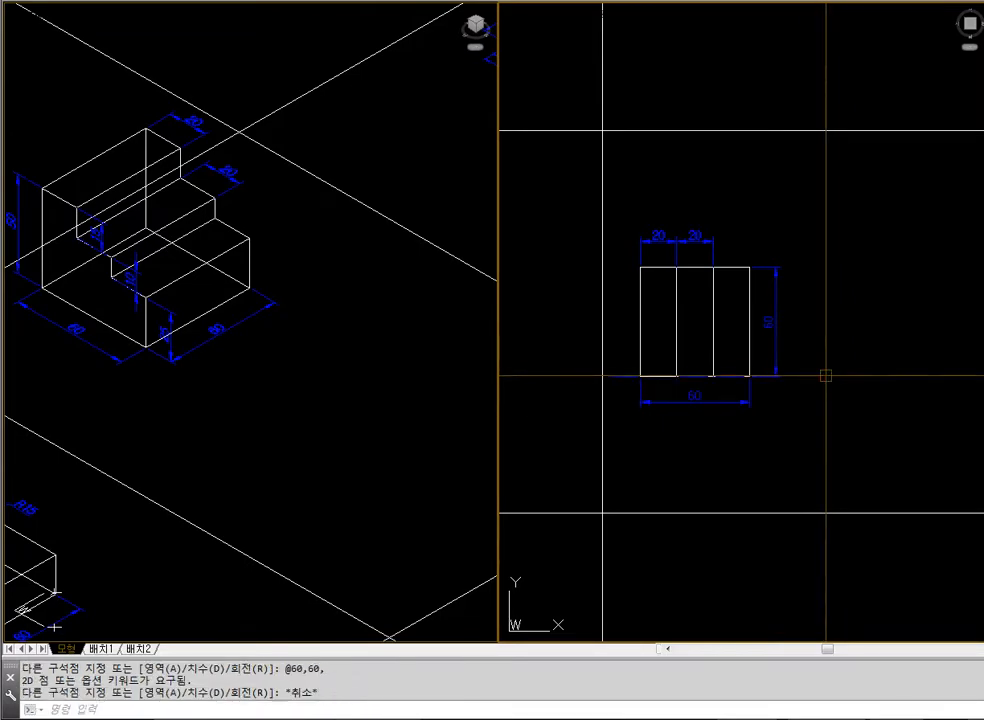
type("rec")
key("Return")
left_click(817, 384)
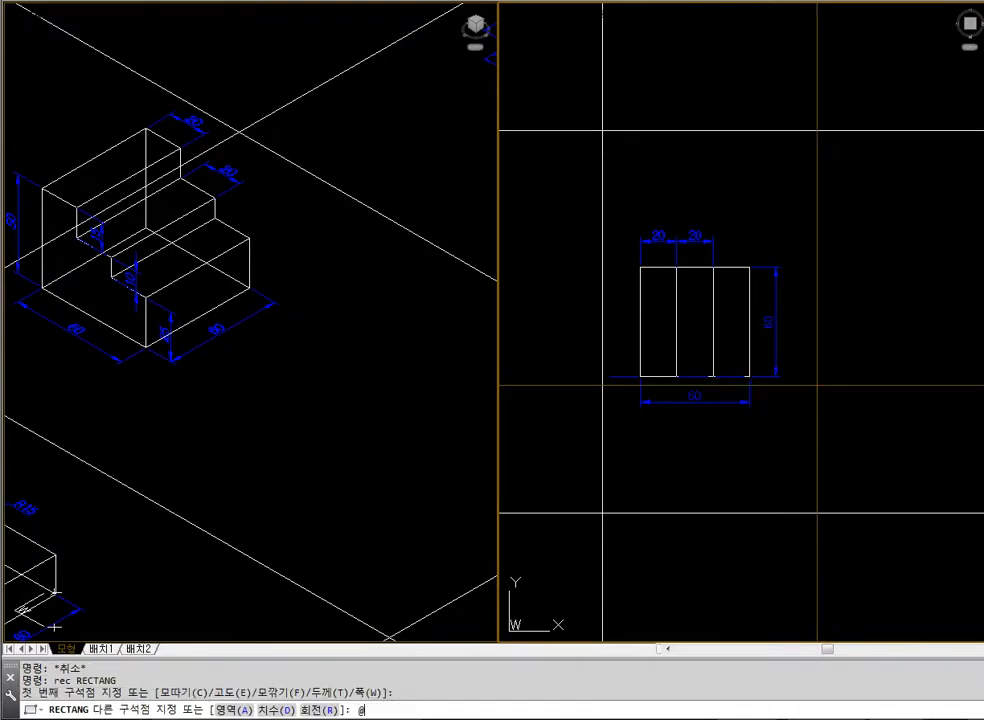
type("@60,60")
key("Return")
key("Escape")
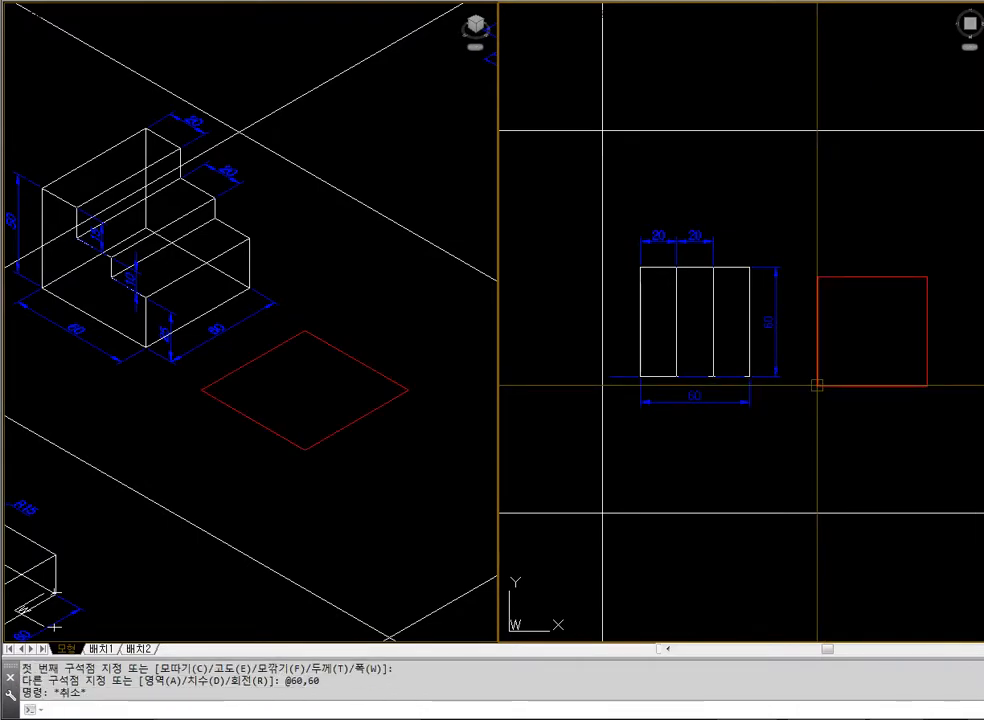
Move the 60 by 60 square a short distance further away from the dimensioned block in the plan view
type("m")
key("Return")
left_click(817, 385)
key("Return")
left_click(844, 404)
left_click(851, 404)
Extrude the 60 by 60 square to a height of 50
type("ext")
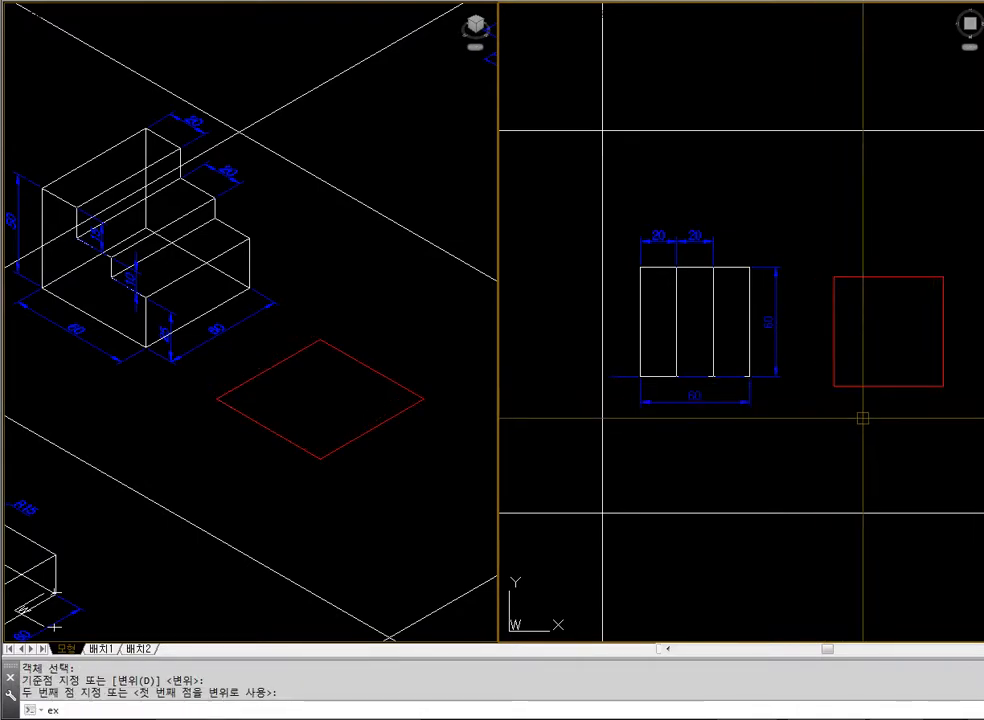
key("Return")
left_click_drag(861, 417, 848, 347)
key("Return")
type("50")
key("Return")
key("Escape")
Examine the extruded box in the isometric view with hidden lines removed, and restore the wireframe display
left_click(466, 483)
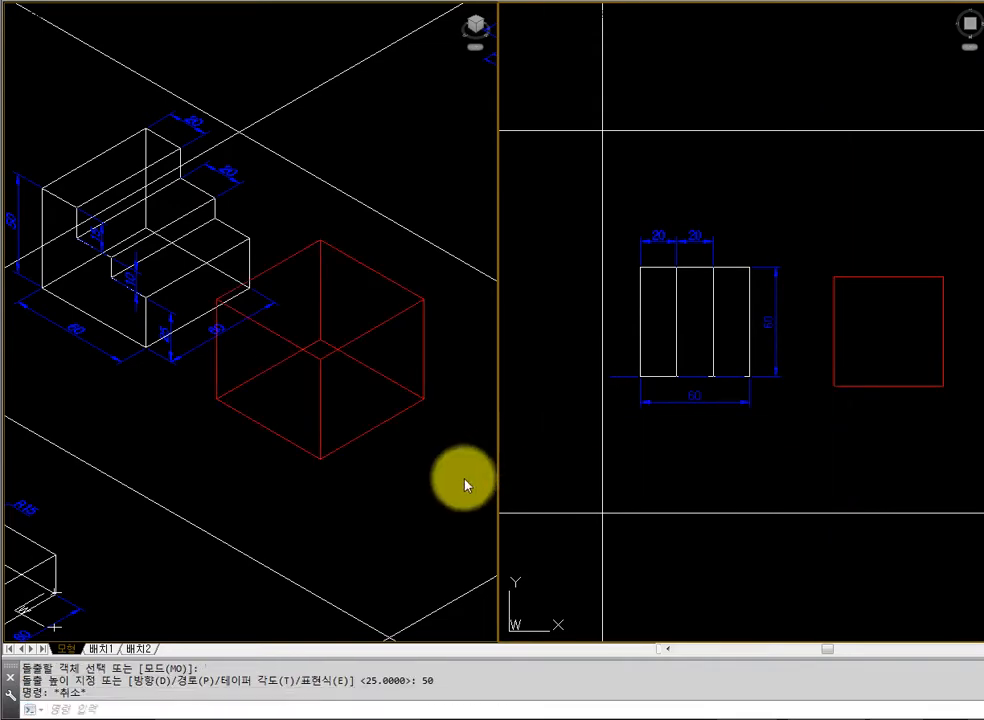
type("hide")
key("Return")
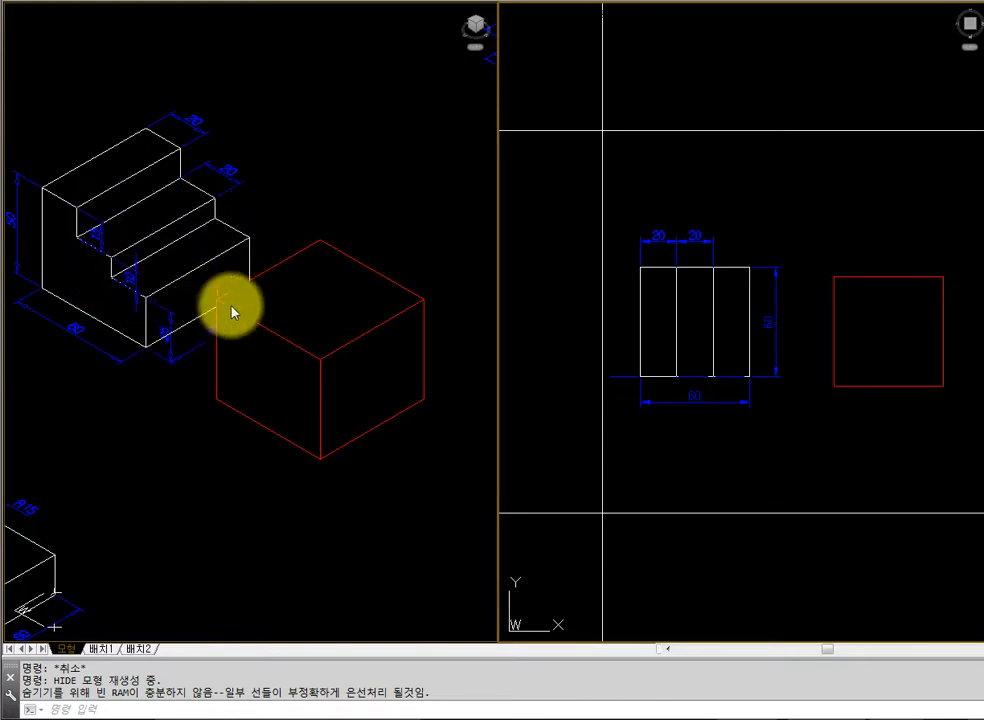
key("Escape")
key("Escape")
type("rege")
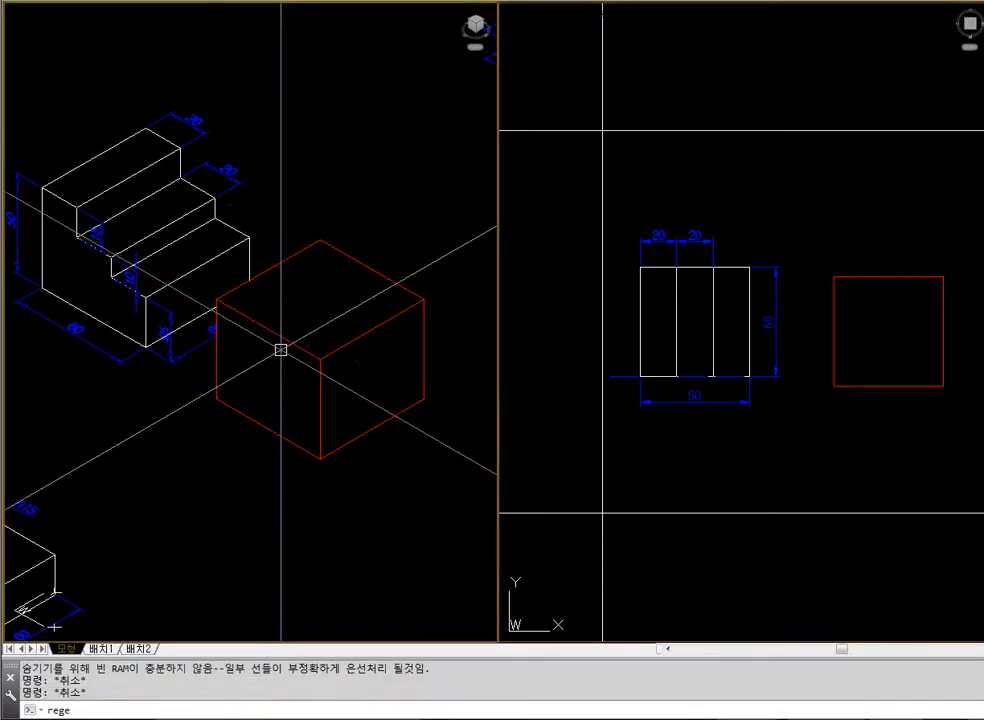
key("Return")
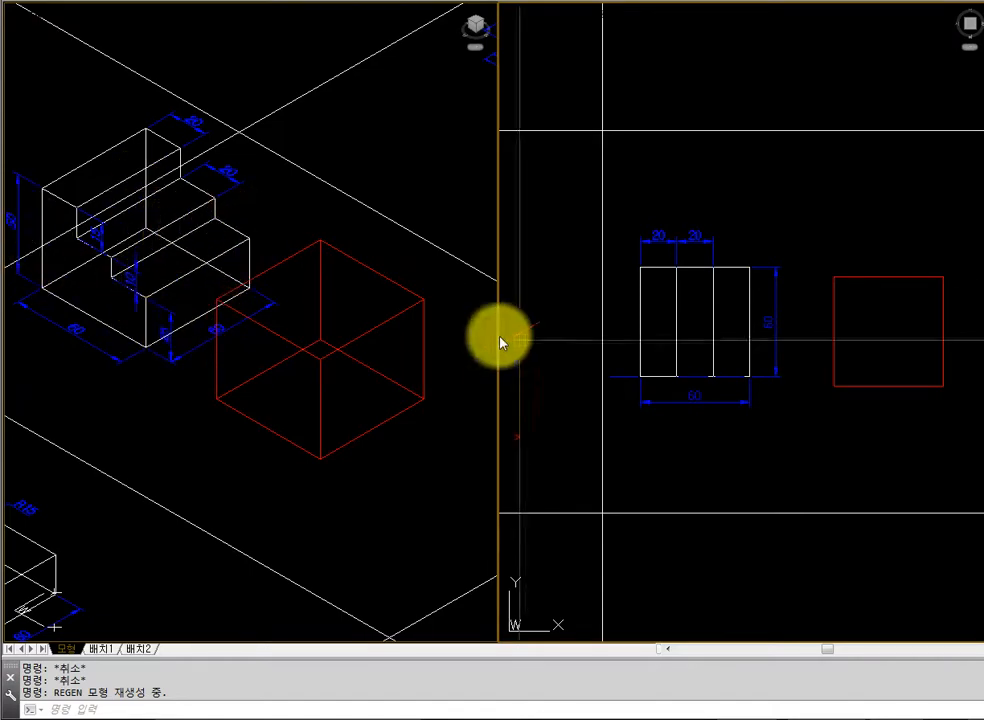
type("ec")
key("Return")
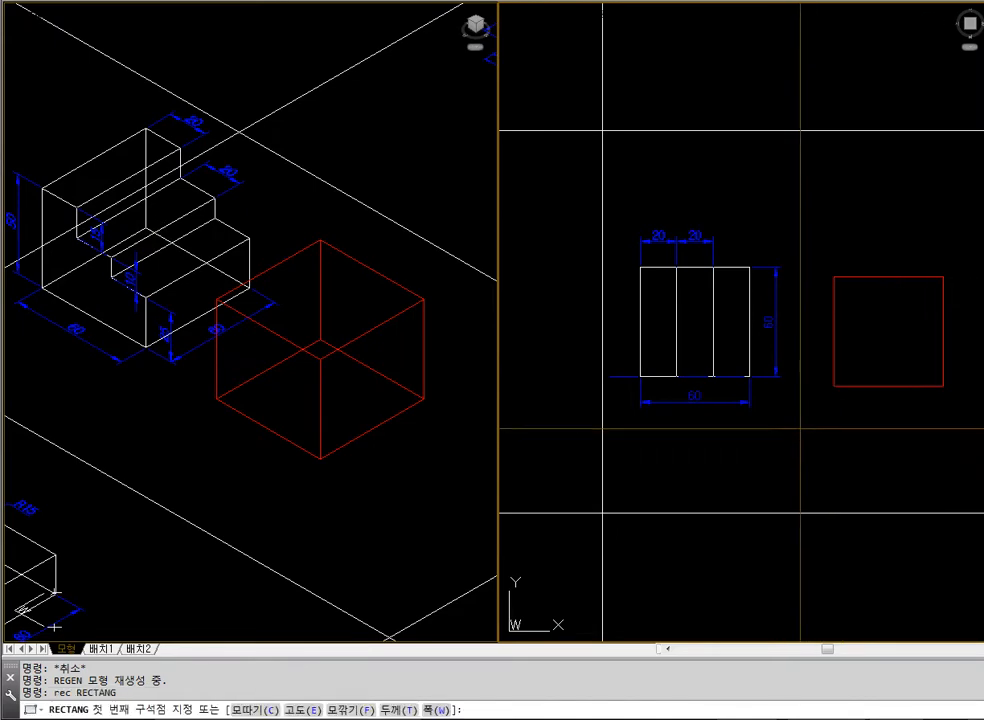
left_click(800, 428)
type("@20,-6")
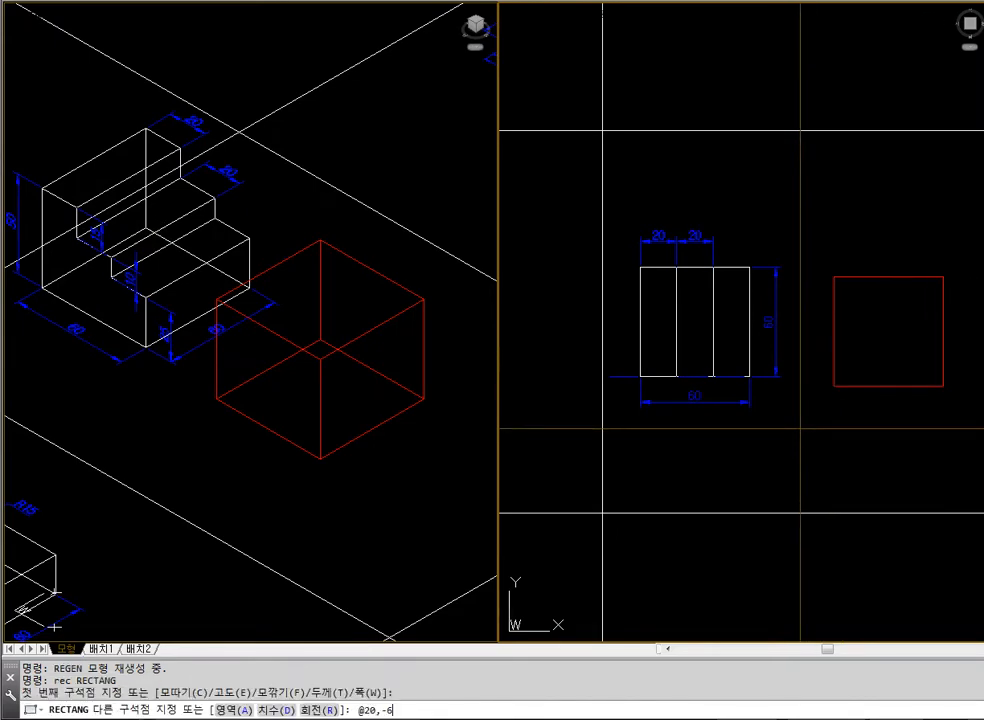
type("0")
key("Return")
key("Escape")
Move the 20 by 60 rectangle a short distance in the positive X direction in the plan view
type("m")
key("Return")
left_click(823, 430)
key("Return")
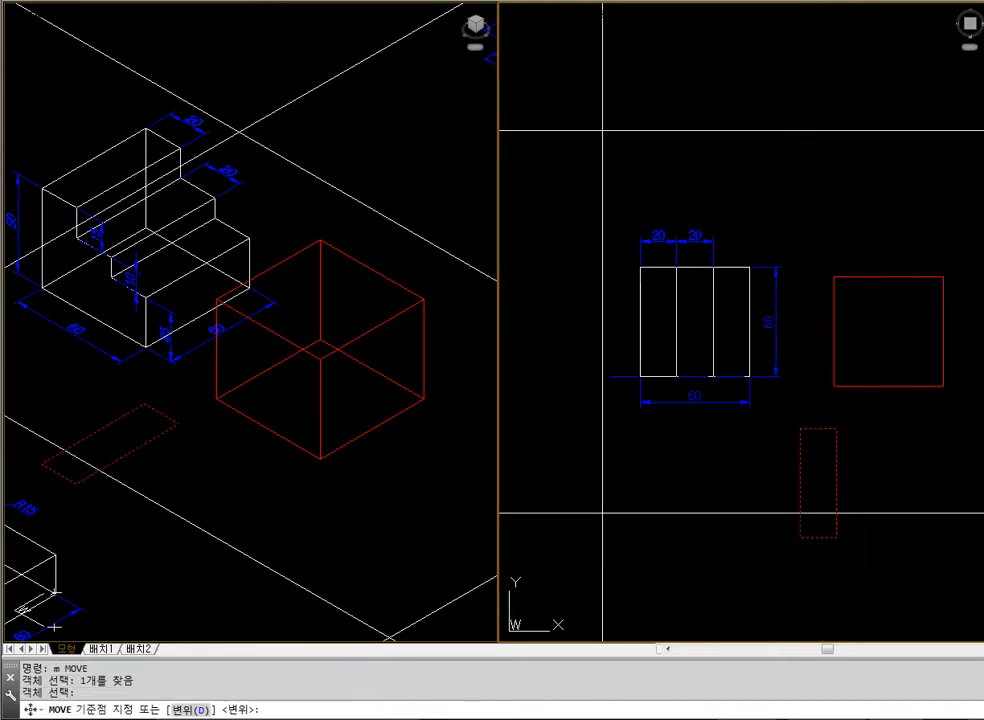
left_click(867, 453)
left_click(898, 453)
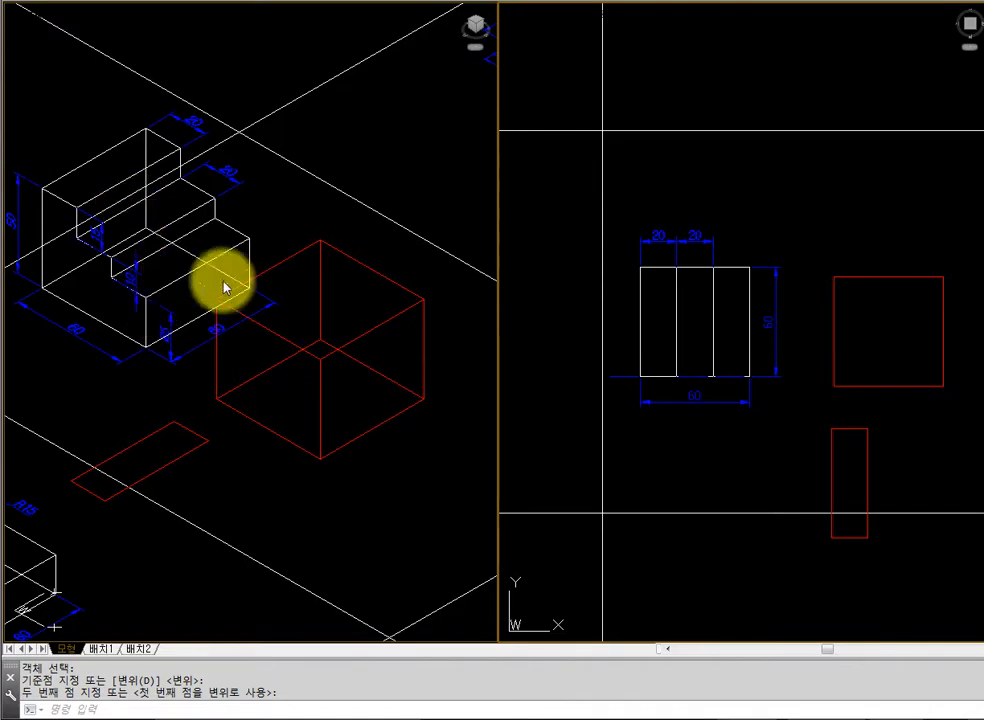
Extrude the 20 by 60 rectangle to a height of 25
type("ext")
key("Return")
left_click(830, 430)
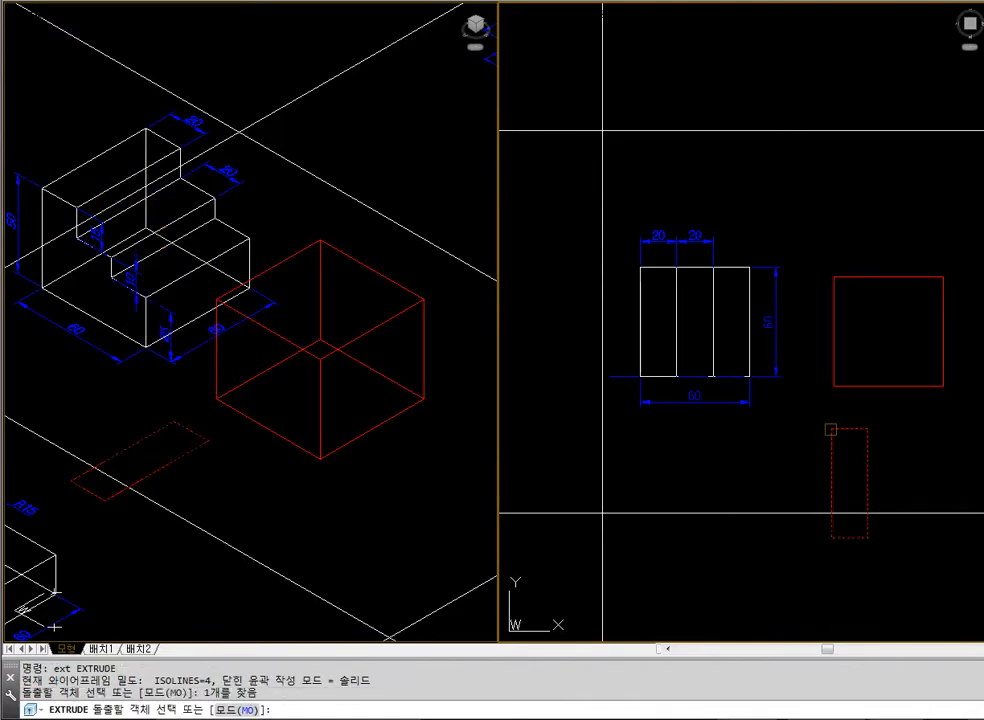
key("Return")
type("25")
key("Return")
key("Escape")
left_click(352, 526)
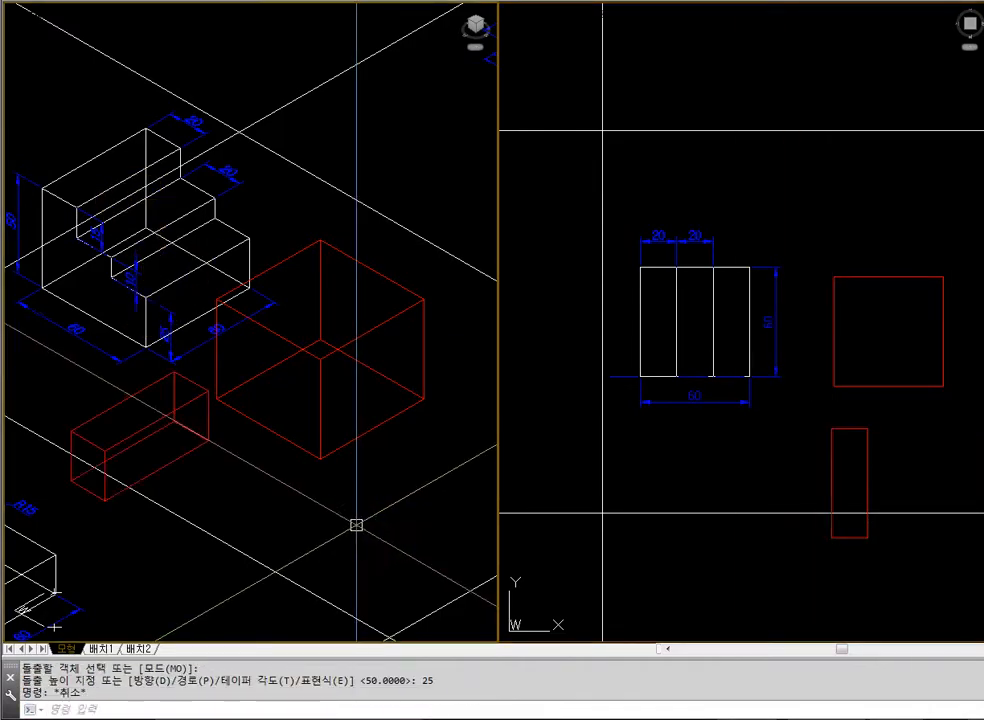
key("Escape")
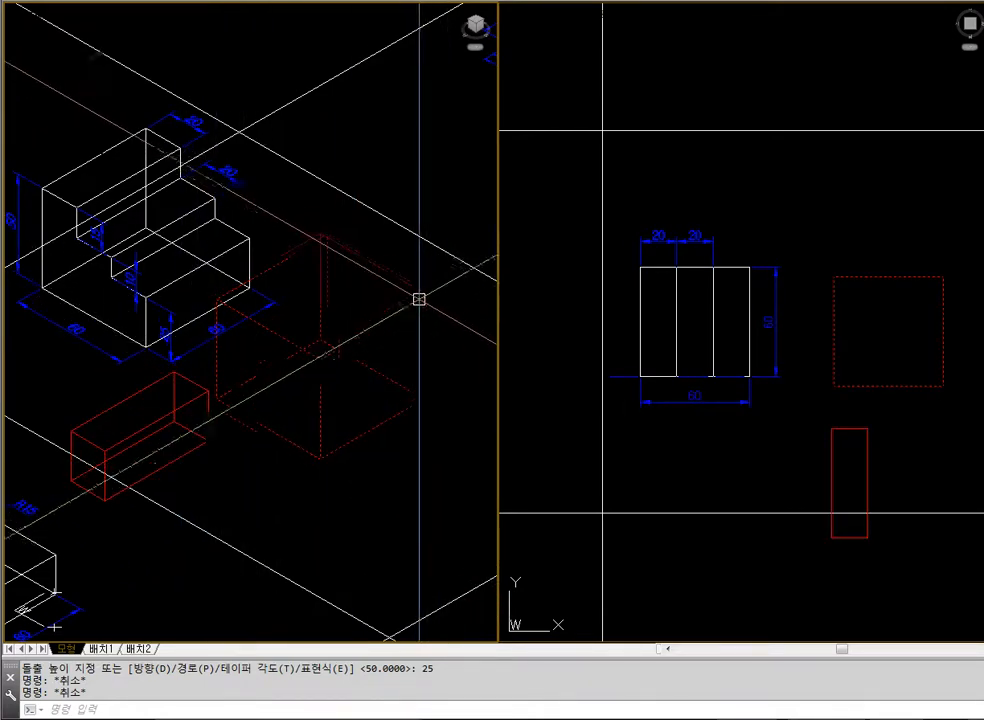
Move the 25-high bar by its upper right corner endpoint onto the large box's matching top corner, and display with hidden lines removed
type("m")
key("Return")
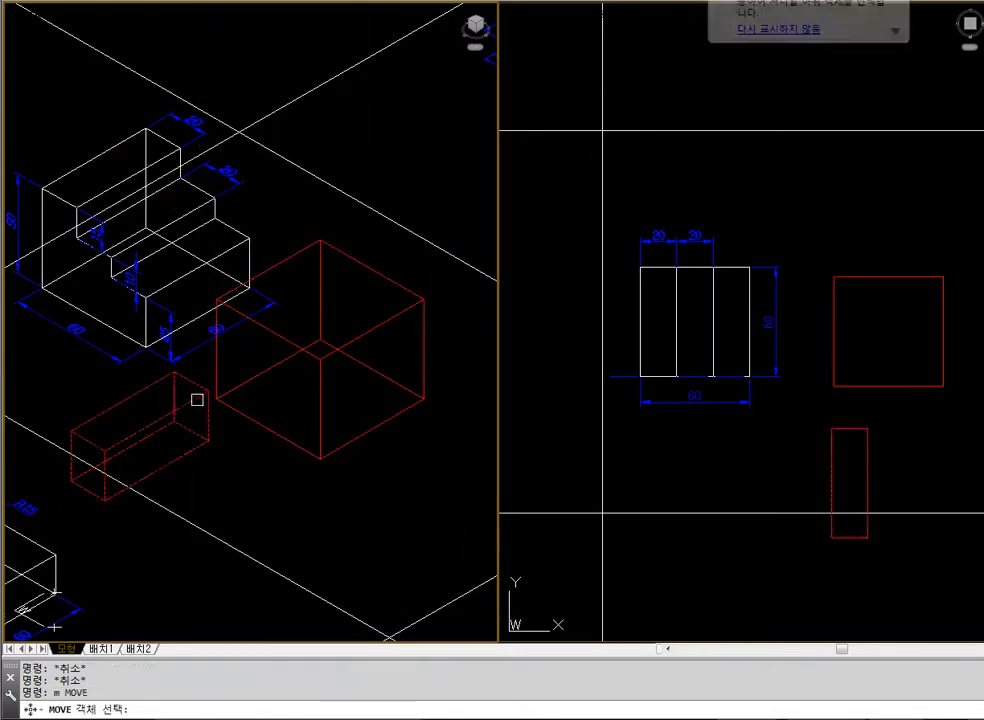
left_click(202, 400)
key("Return")
type("end")
key("Return")
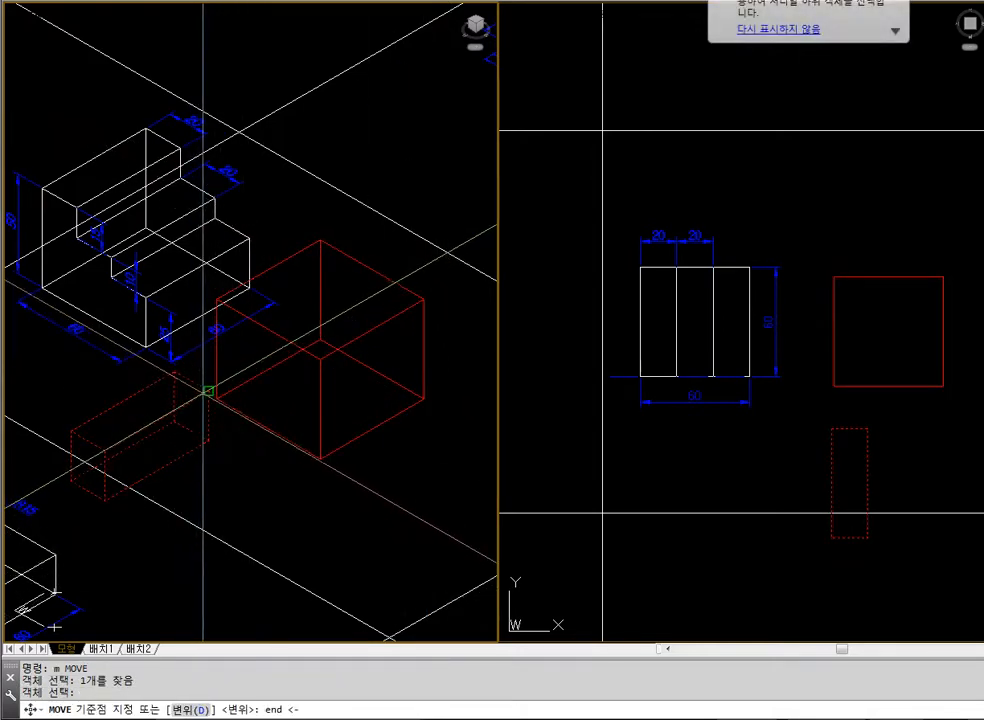
left_click(207, 390)
type("end")
key("Return")
left_click(422, 299)
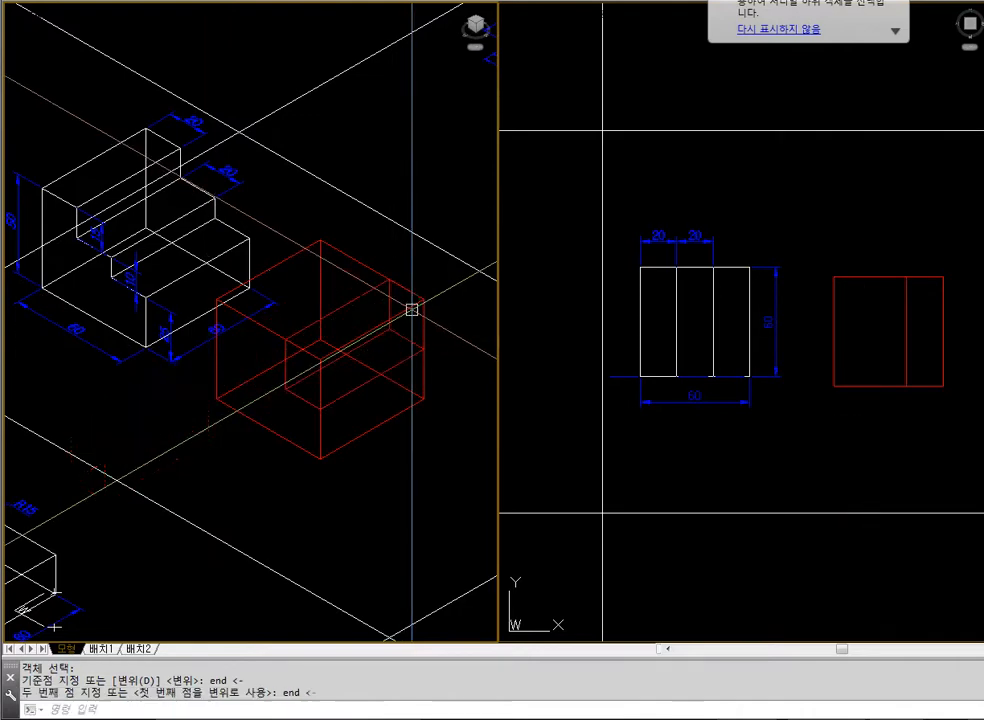
type("hide")
key("Return")
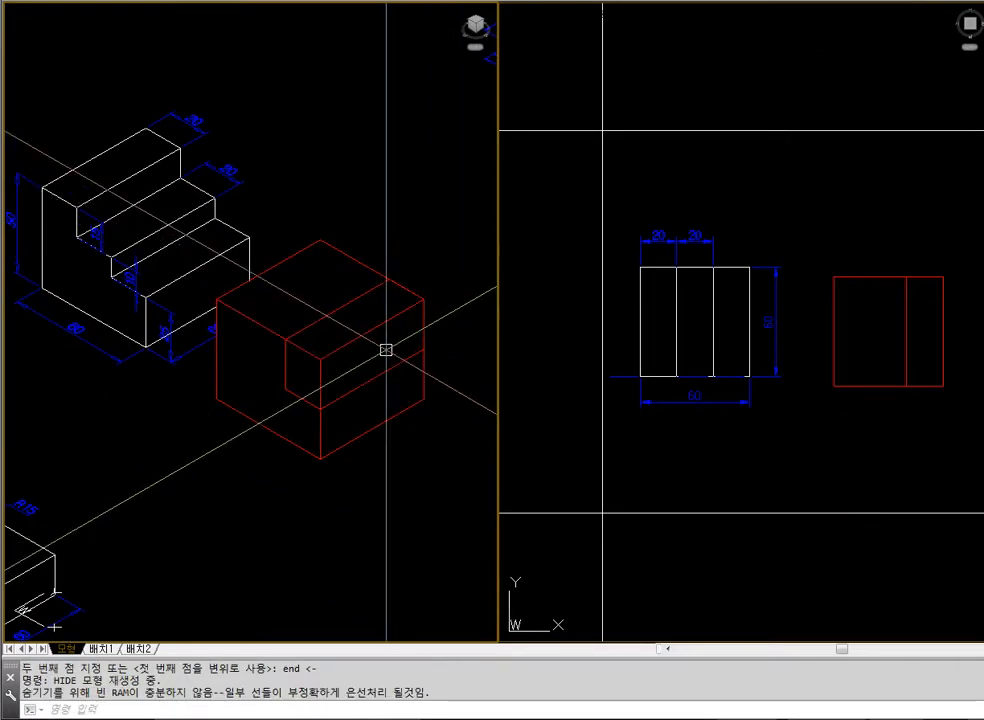
Subtract the 25-high bar from the large red box and display the result with hidden lines removed
type("su")
key("Return")
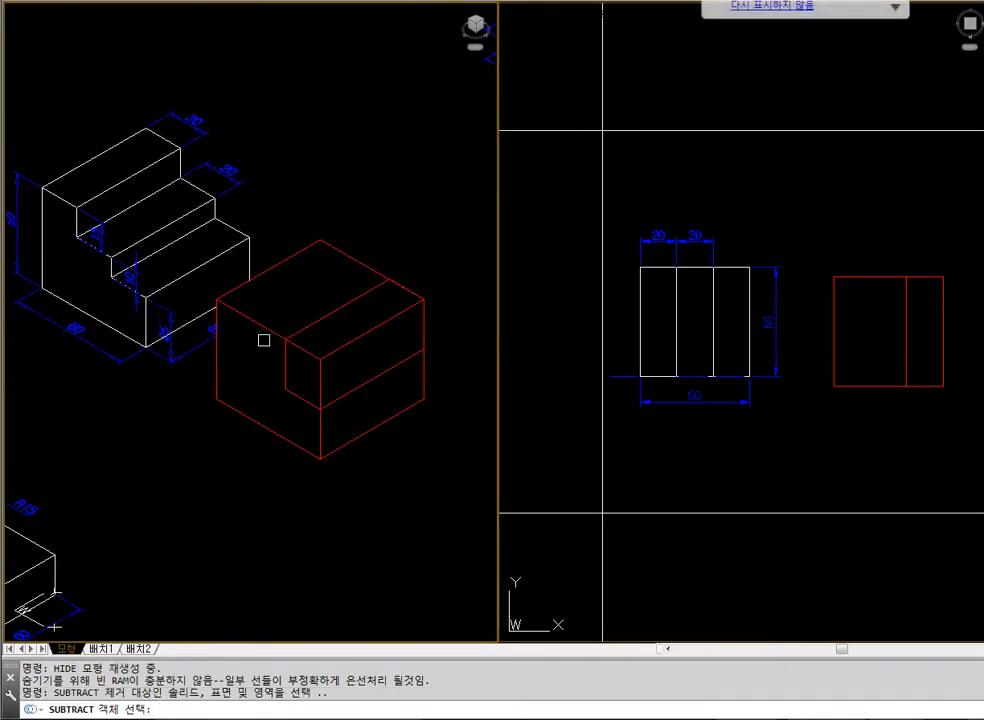
left_click(243, 319)
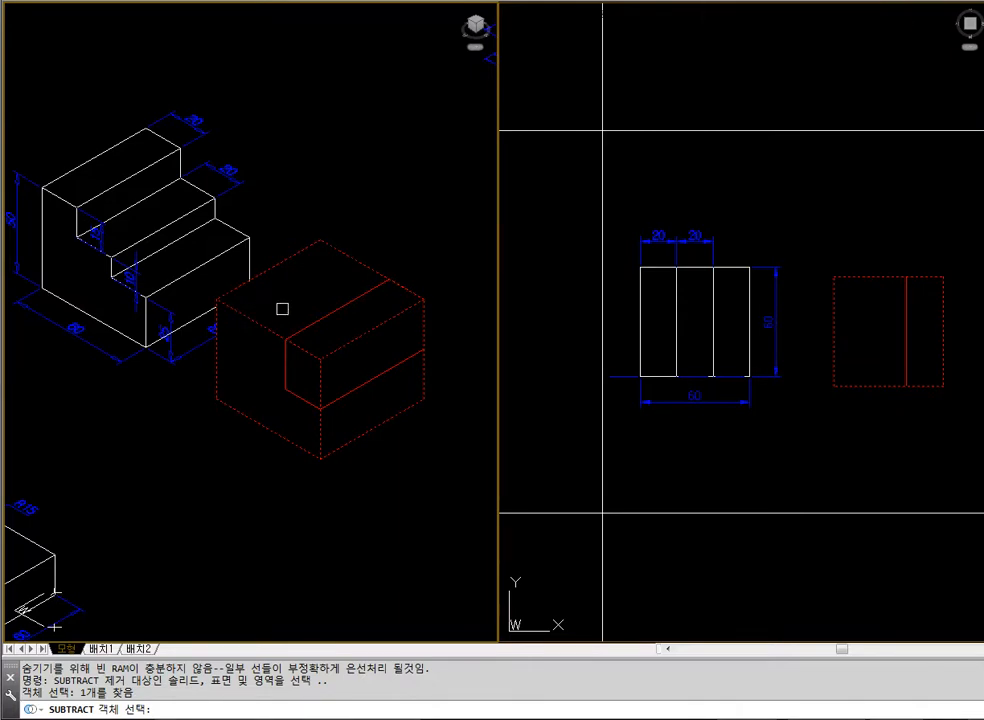
key("Return")
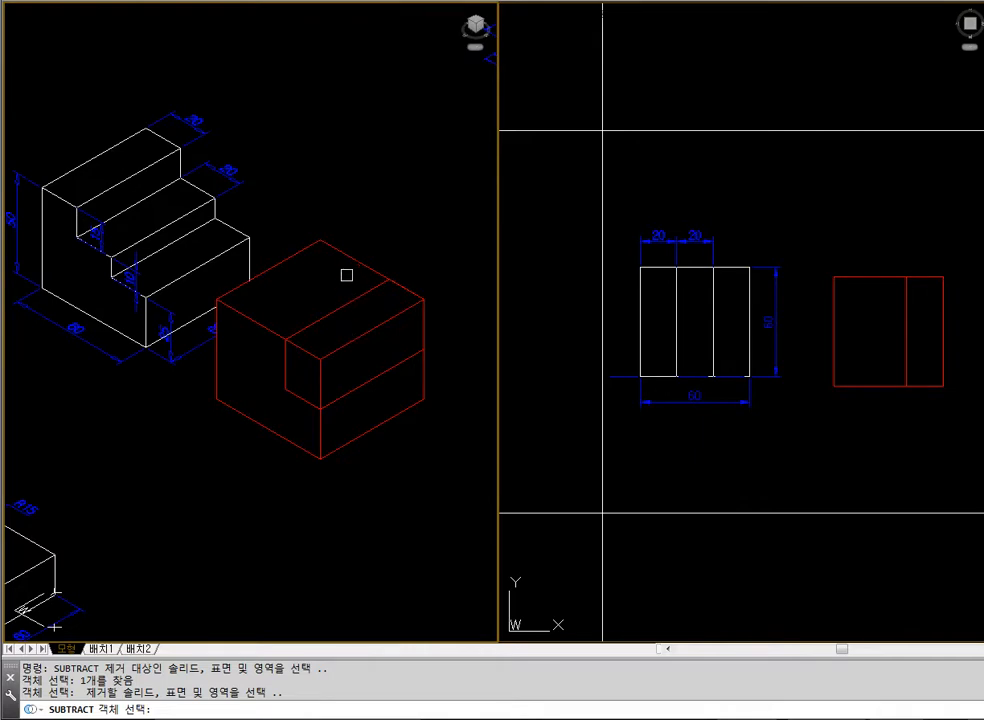
left_click(282, 370)
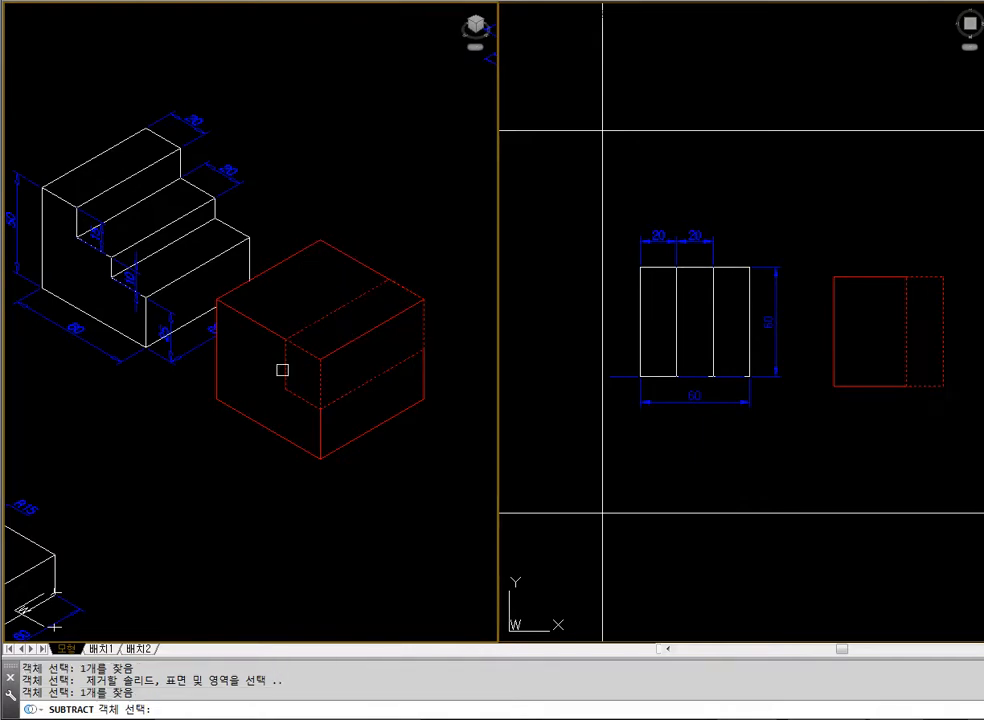
key("Return")
type("hide")
key("Return")
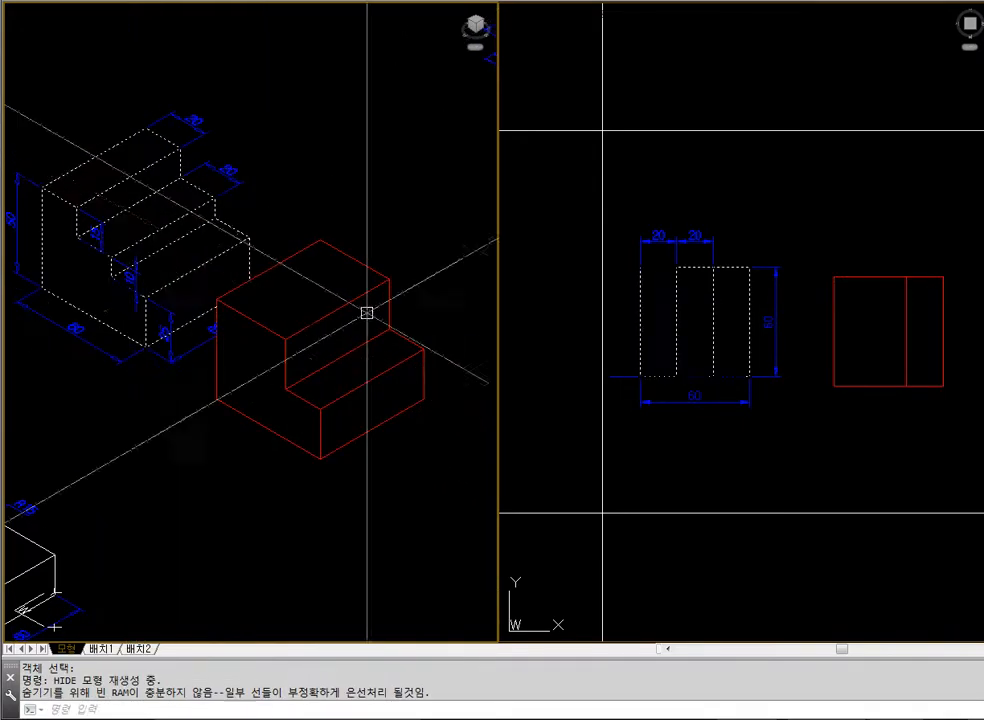
left_click(767, 453)
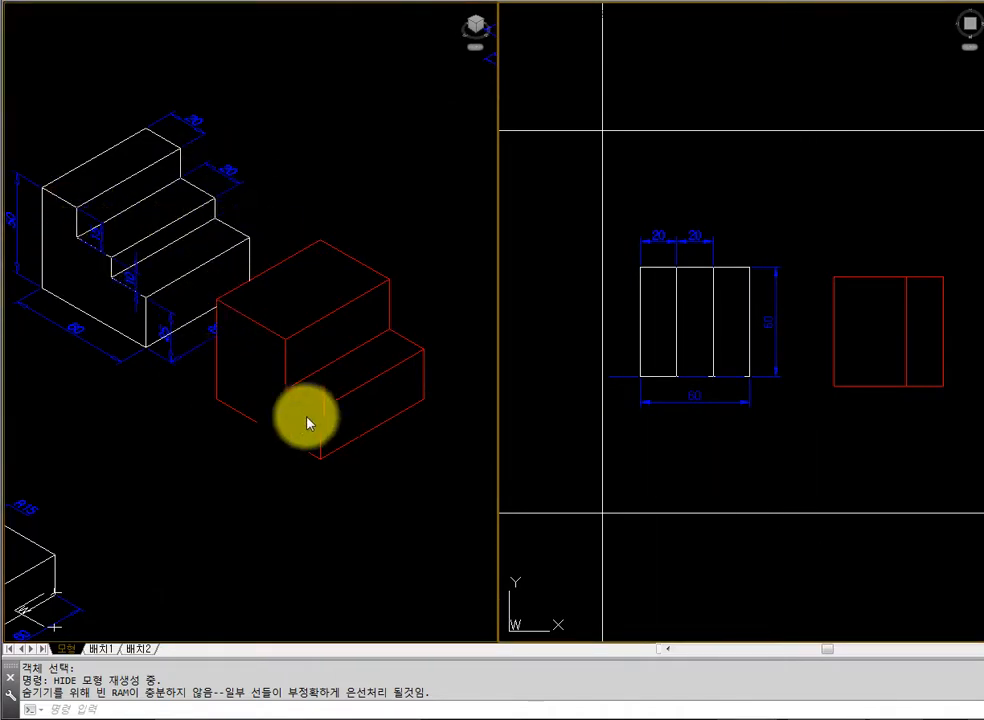
type("rec")
key("Return")
left_click(786, 433)
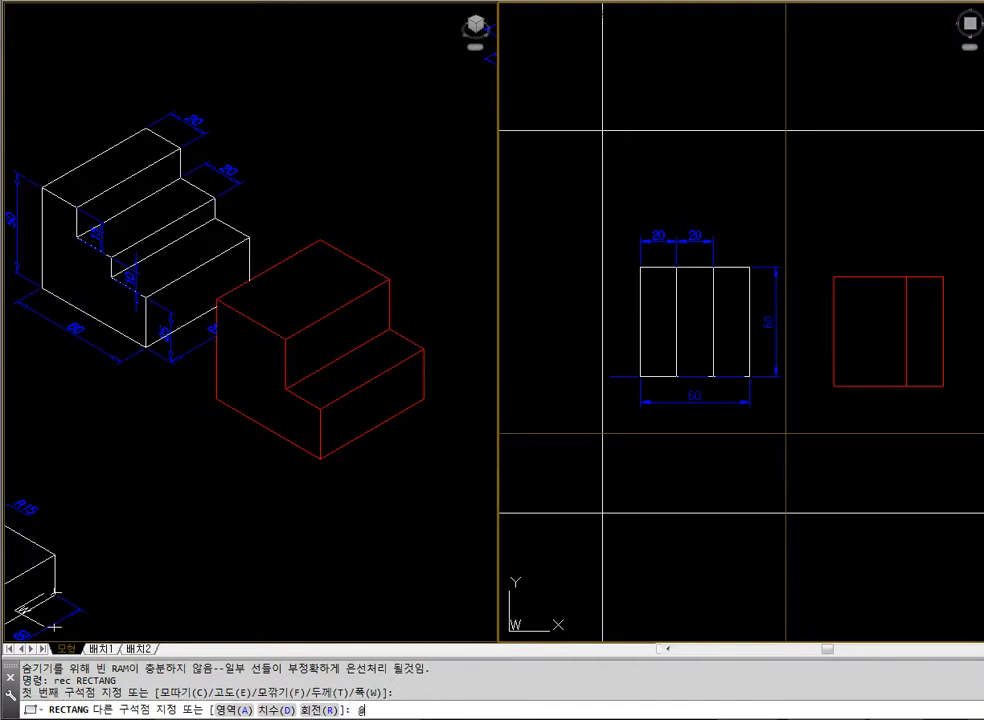
type("@20,-60")
key("space")
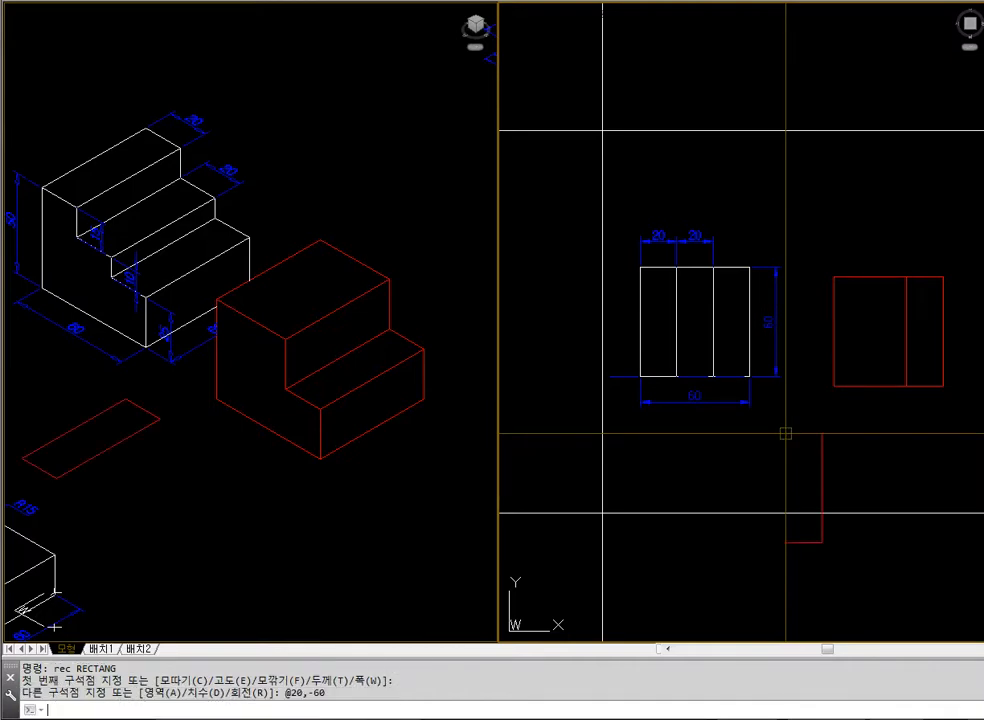
Move the new 20 by 60 rectangle a short distance in the positive X direction in the plan view
key("Escape")
type("m")
left_click(788, 433)
key("space")
left_click(861, 436)
left_click(881, 436)
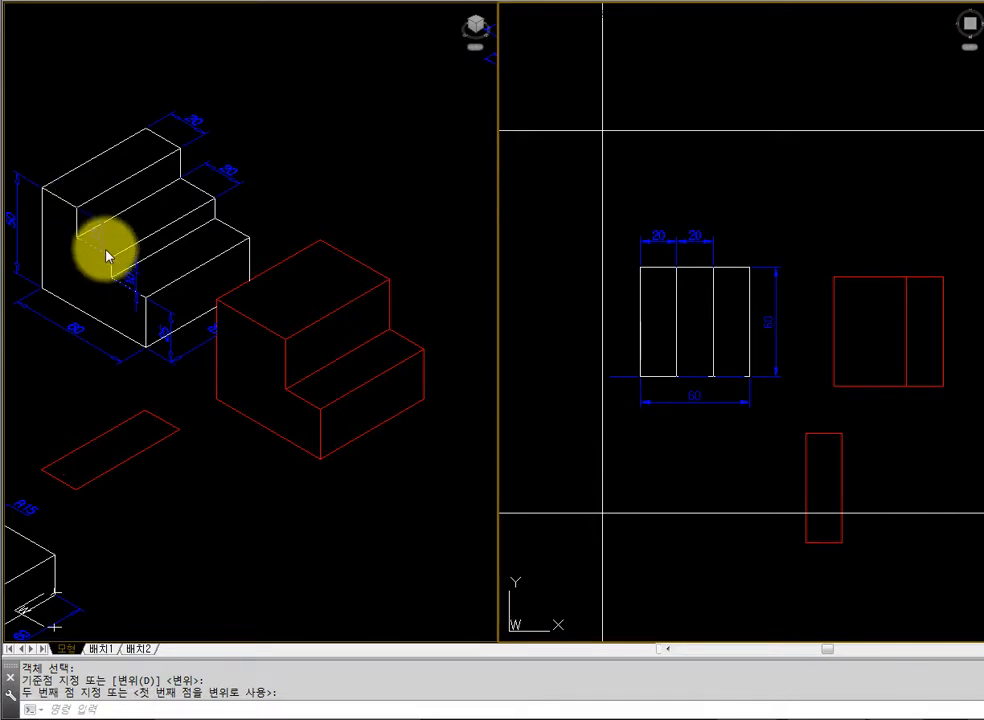
Extrude the 20 by 60 rectangle to a height of 15 and regenerate the isometric view as wireframe
type("ex")
key("Return")
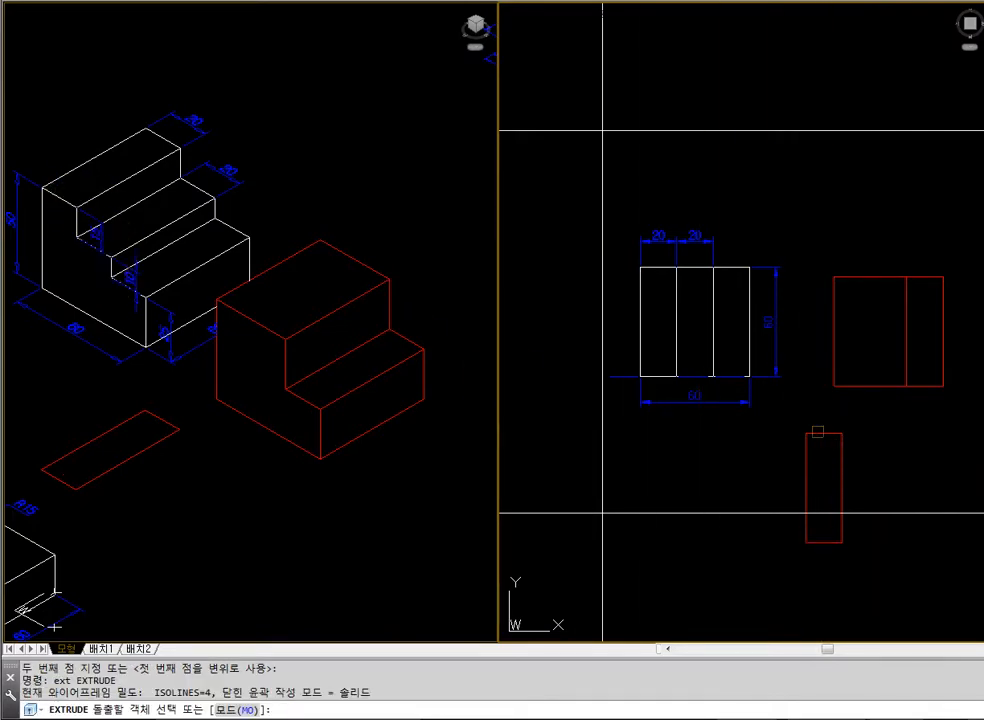
left_click(813, 466)
key("Return")
type("15")
key("Return")
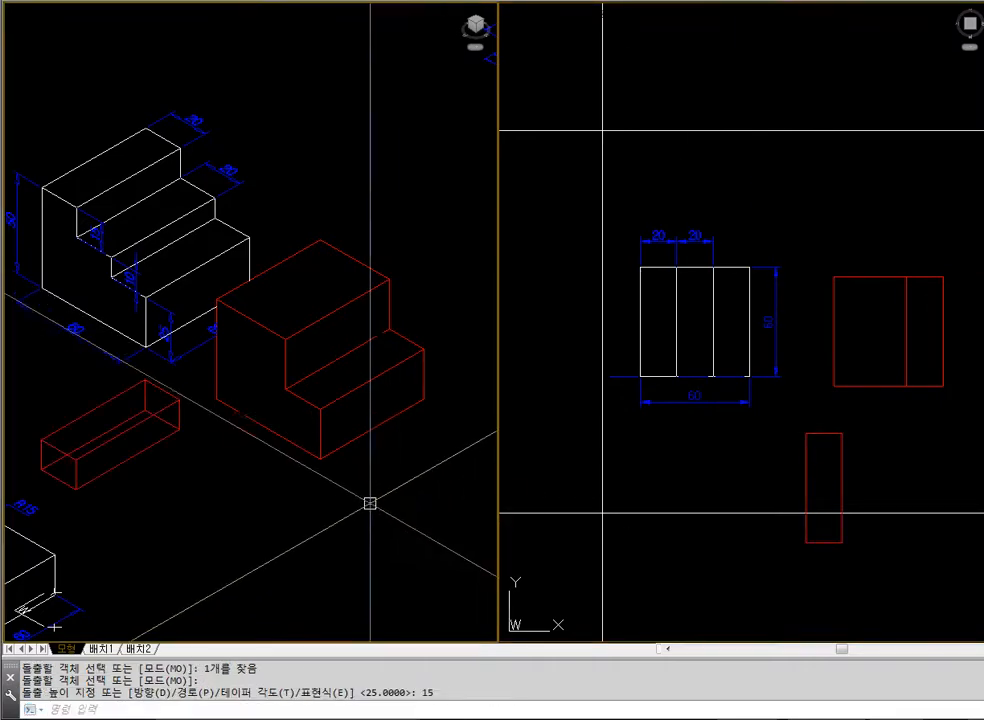
type("regen")
key("Return")
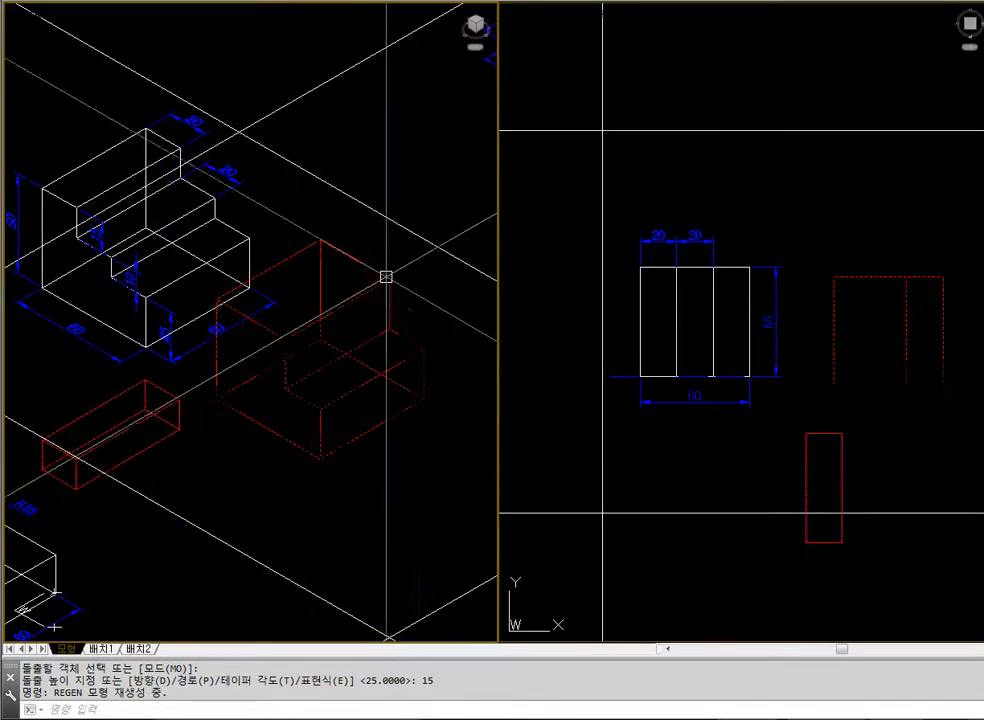
Move the 15-high bar by its upper corner endpoint onto the upper step's matching top corner, and display with hidden lines removed
type("m")
key("Return")
left_click(179, 401)
key("Return")
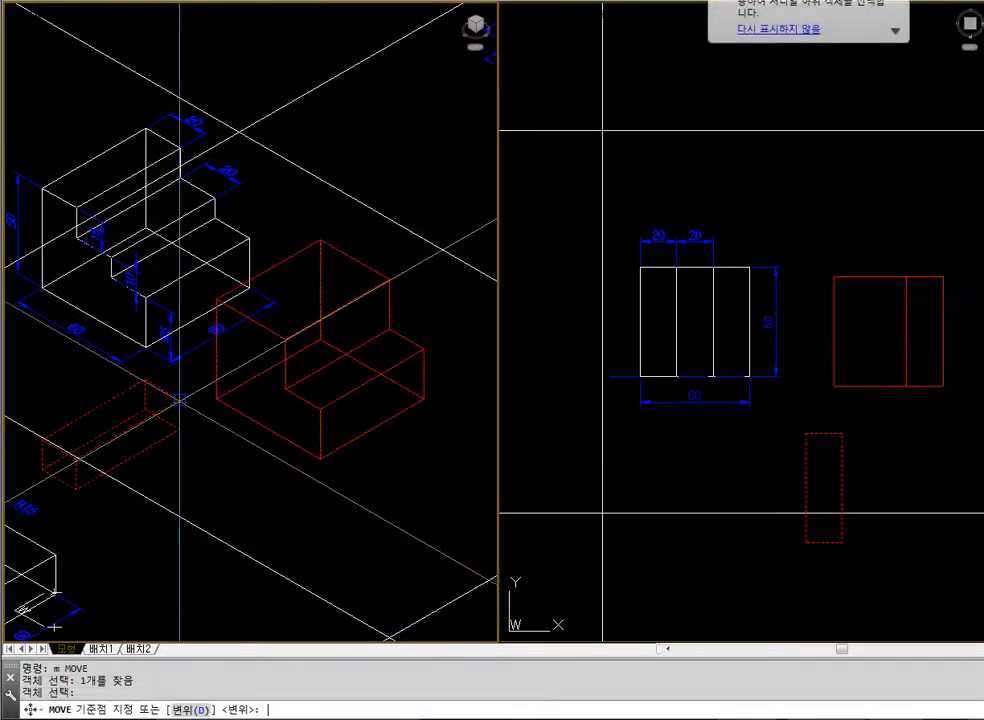
type("end")
key("Return")
left_click(179, 401)
type("end")
key("Return")
left_click(389, 278)
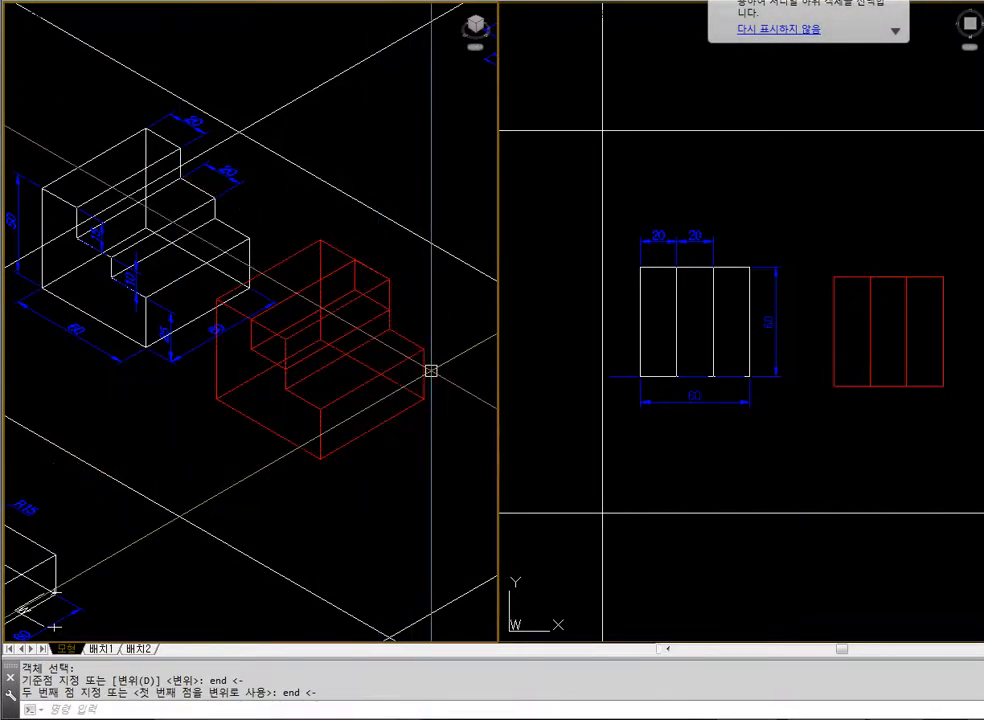
type("hide")
key("Return")
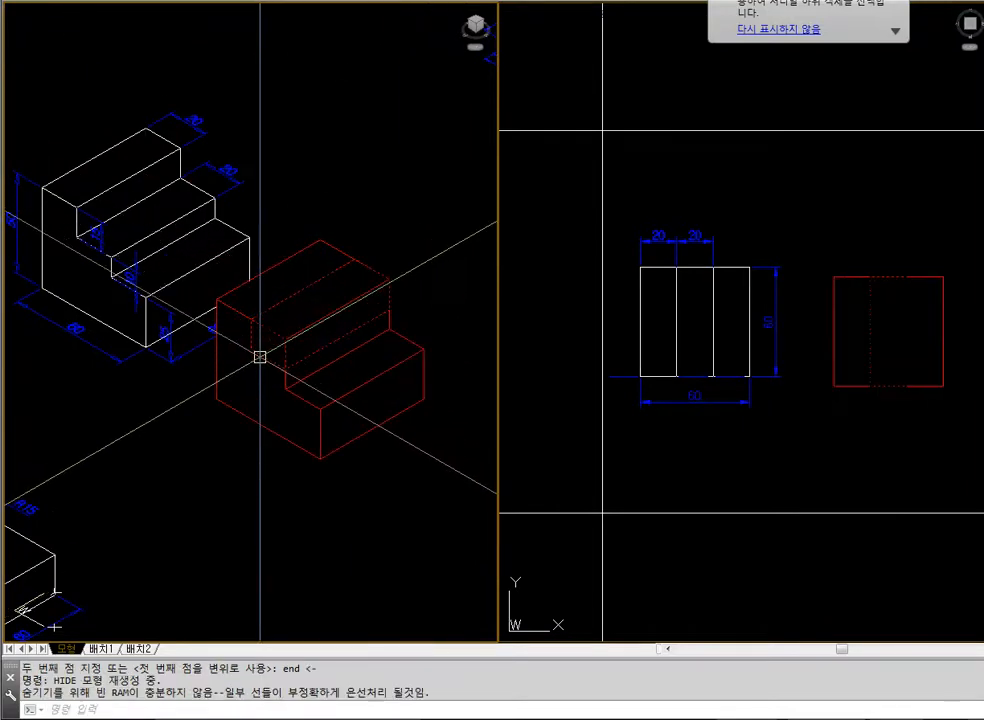
Subtract the 15-high bar from the red stepped block and display the result with hidden lines removed
type("b")
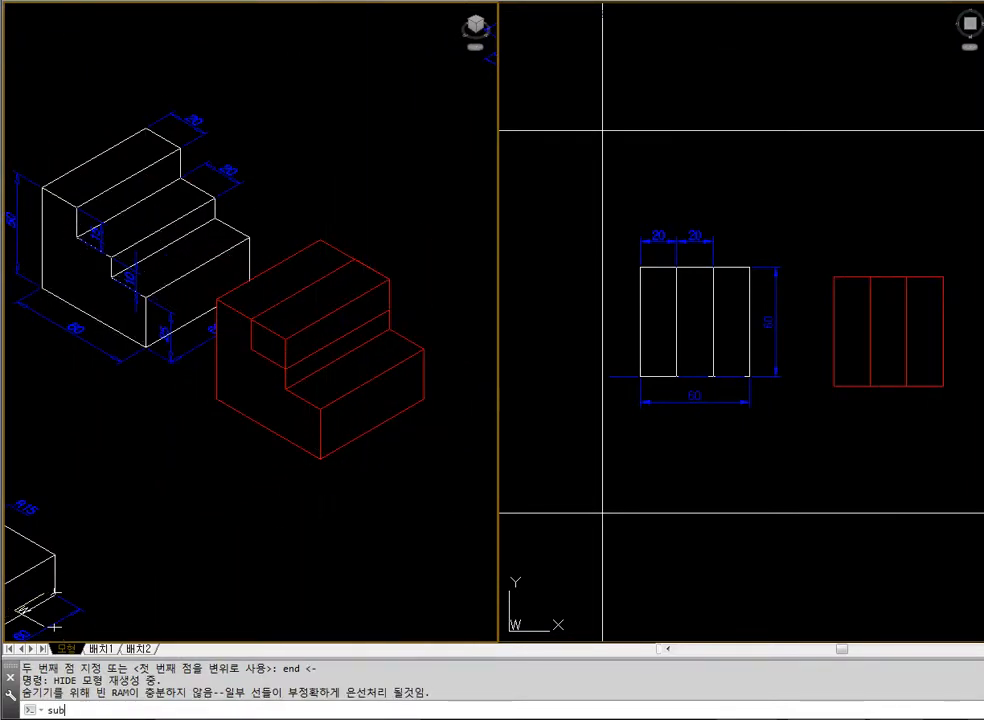
key("Return")
type("sub")
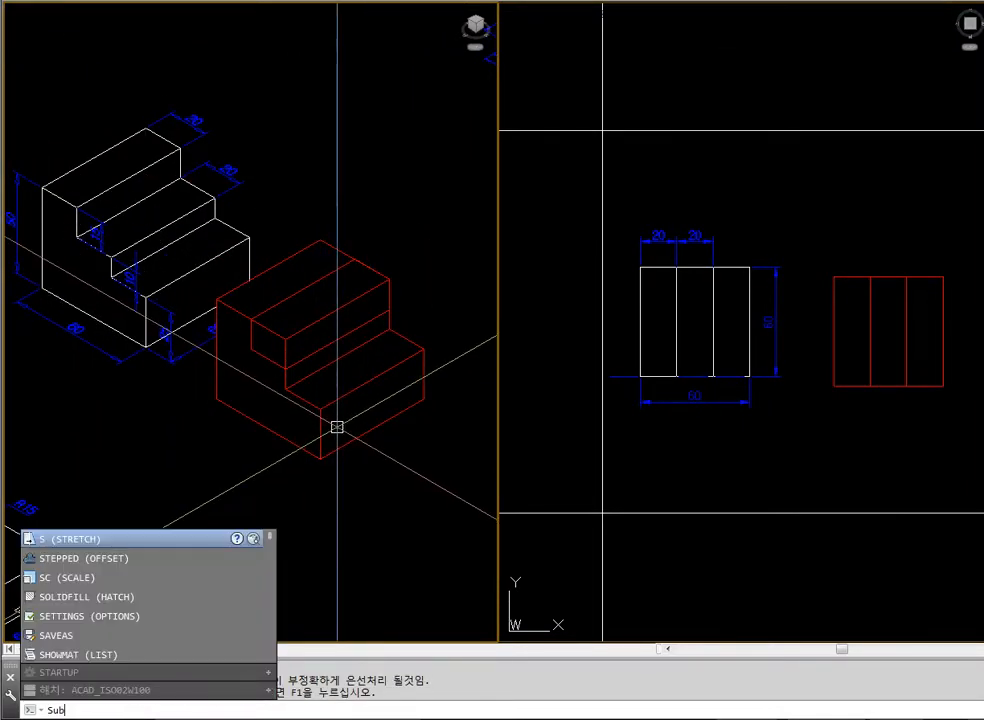
key("Return")
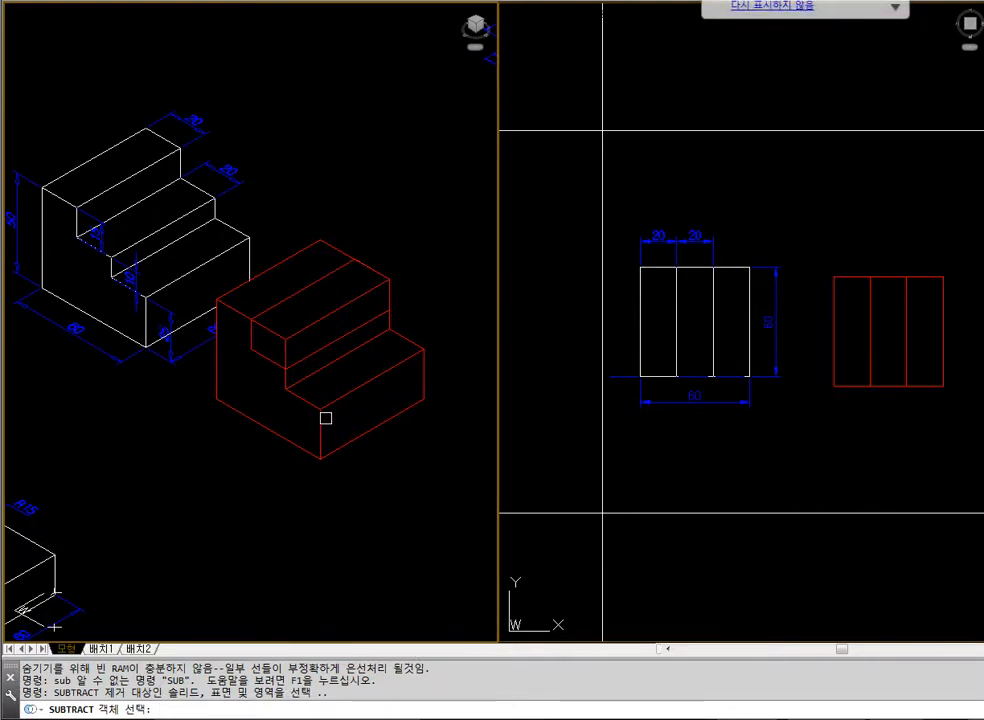
left_click(319, 412)
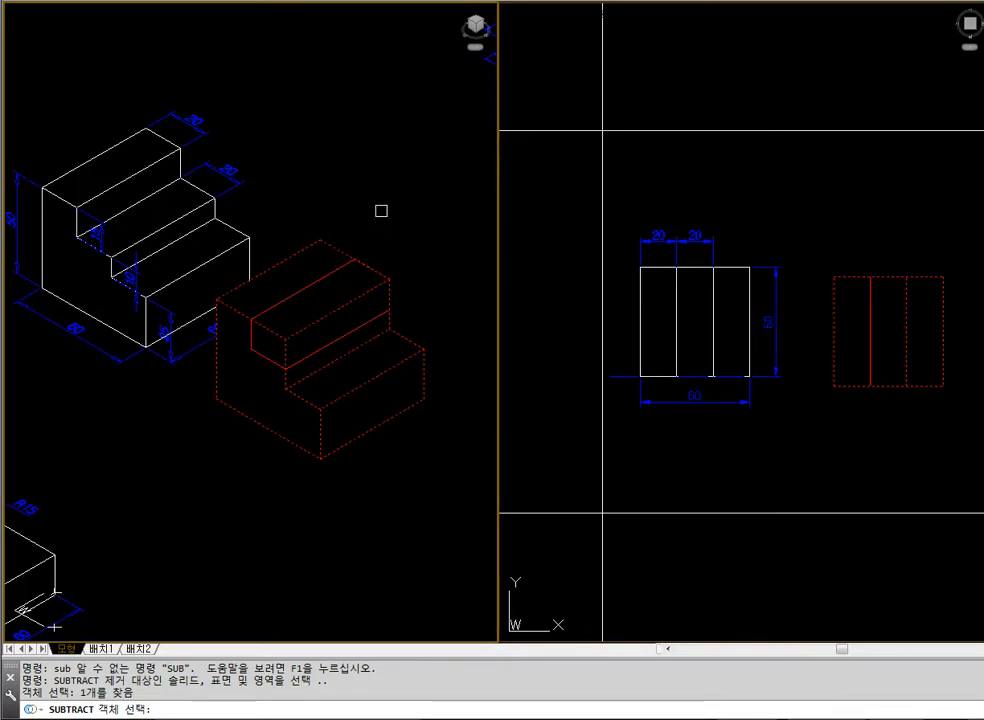
key("Return")
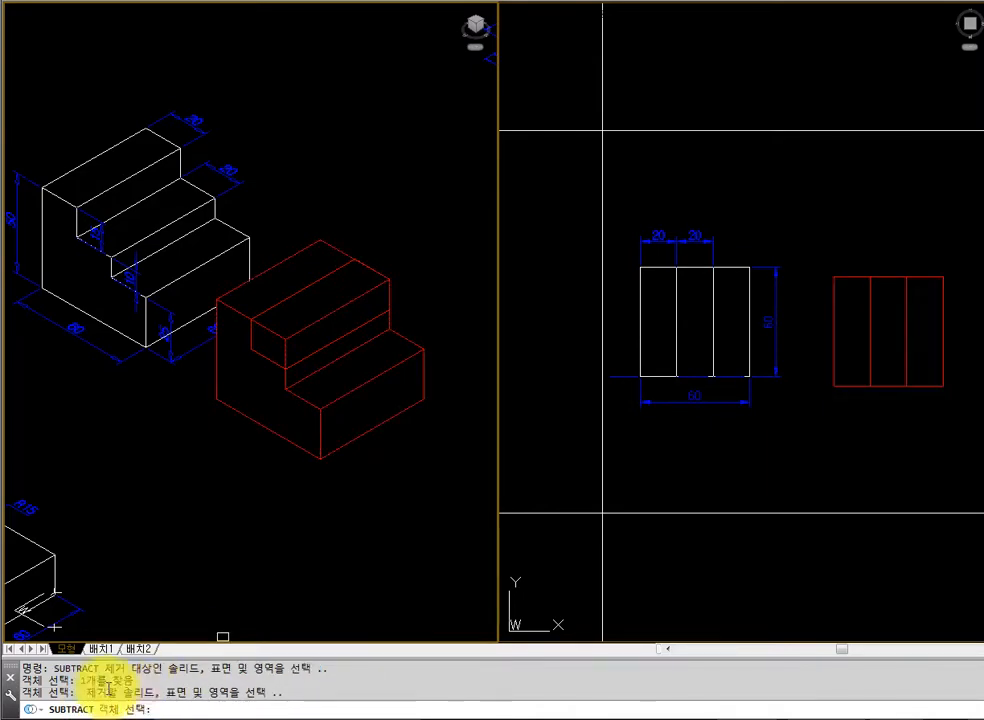
left_click(269, 361)
key("Return")
type("h")
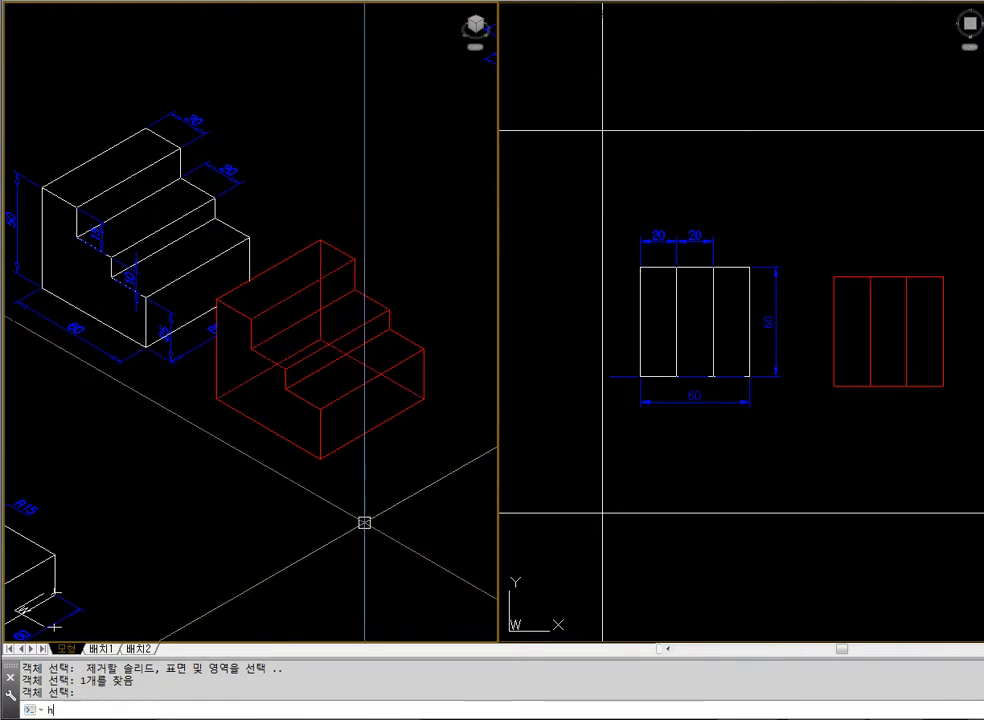
type("i")
key("Return")
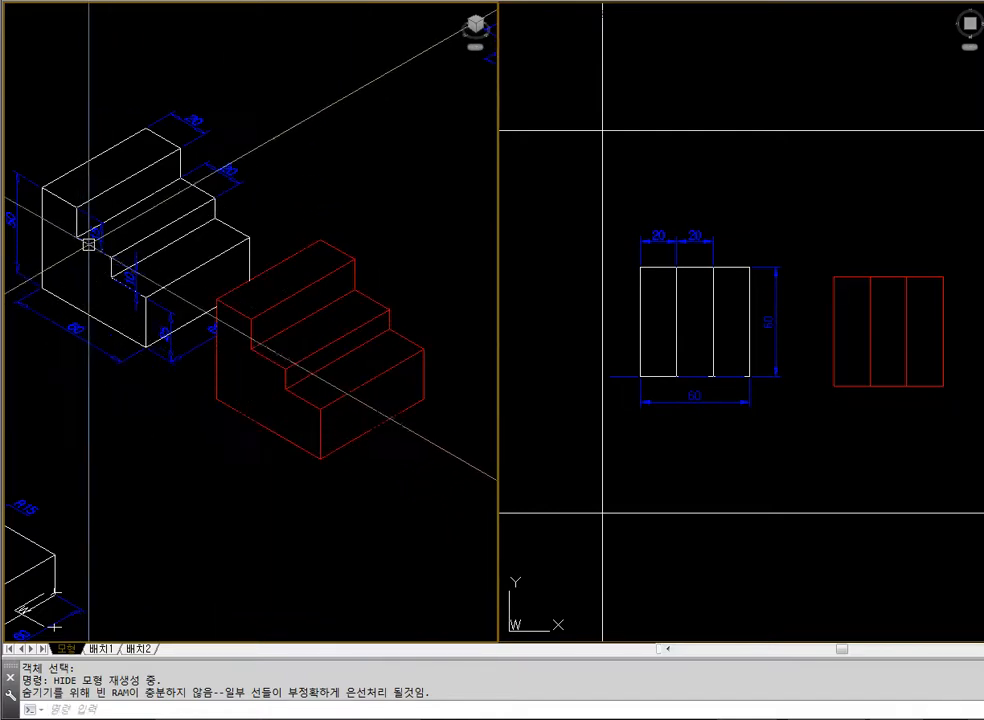
Delete the red three-step block and zoom the isometric view to the drawing extents
left_click(634, 458)
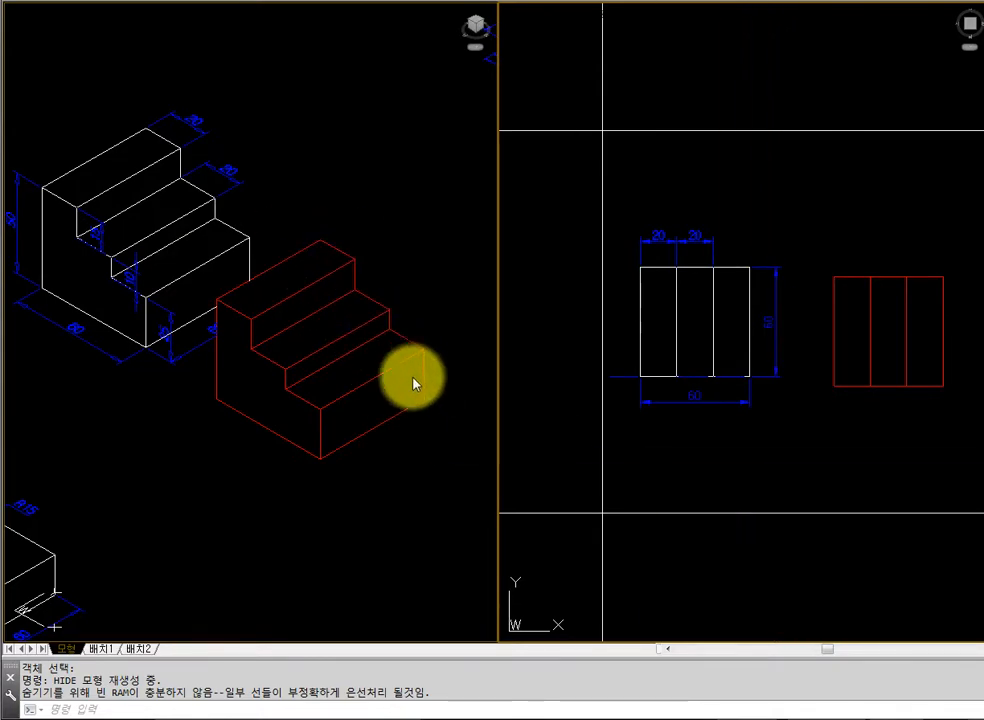
left_click(458, 492)
left_click(351, 443)
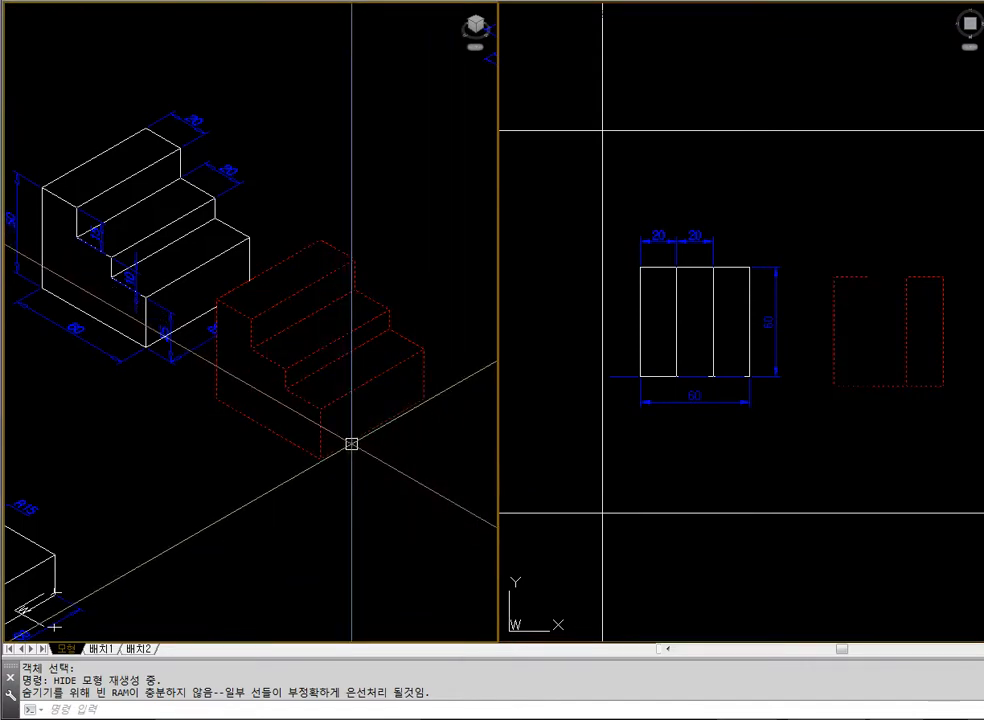
key("Delete")
type("z")
key("Return")
type("e")
Move the dimensioned 60 by 60 square with the R15 circle in the negative X direction within its cell in the plan view
key("Return")
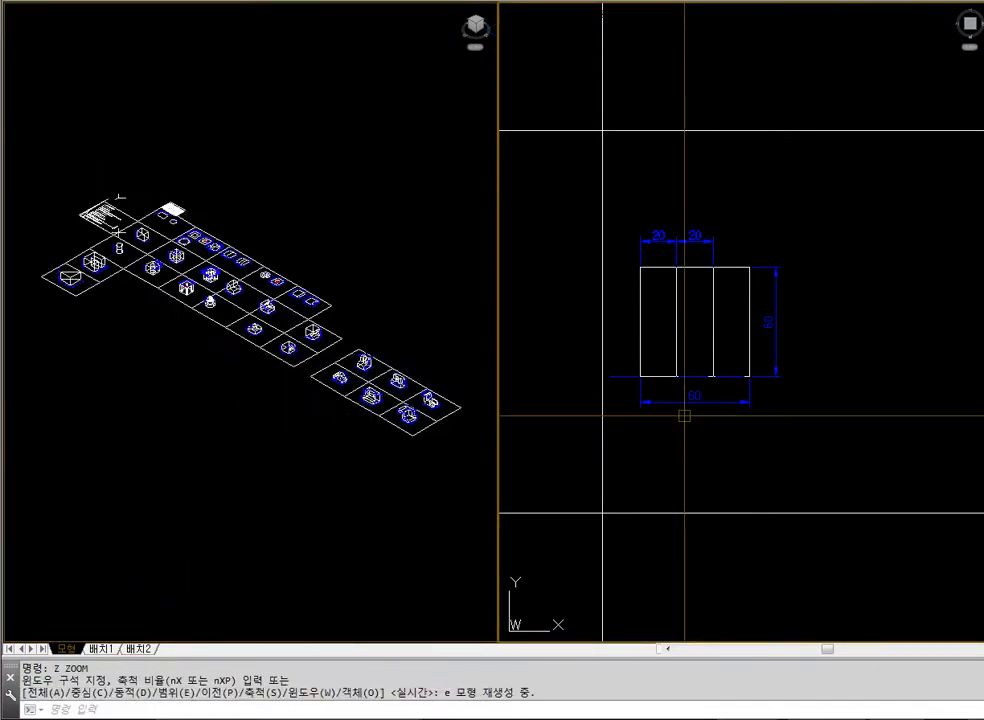
scroll(684, 415, "down", 6)
type("z")
key("Return")
left_click(649, 384)
left_click(770, 543)
type("m")
key("Return")
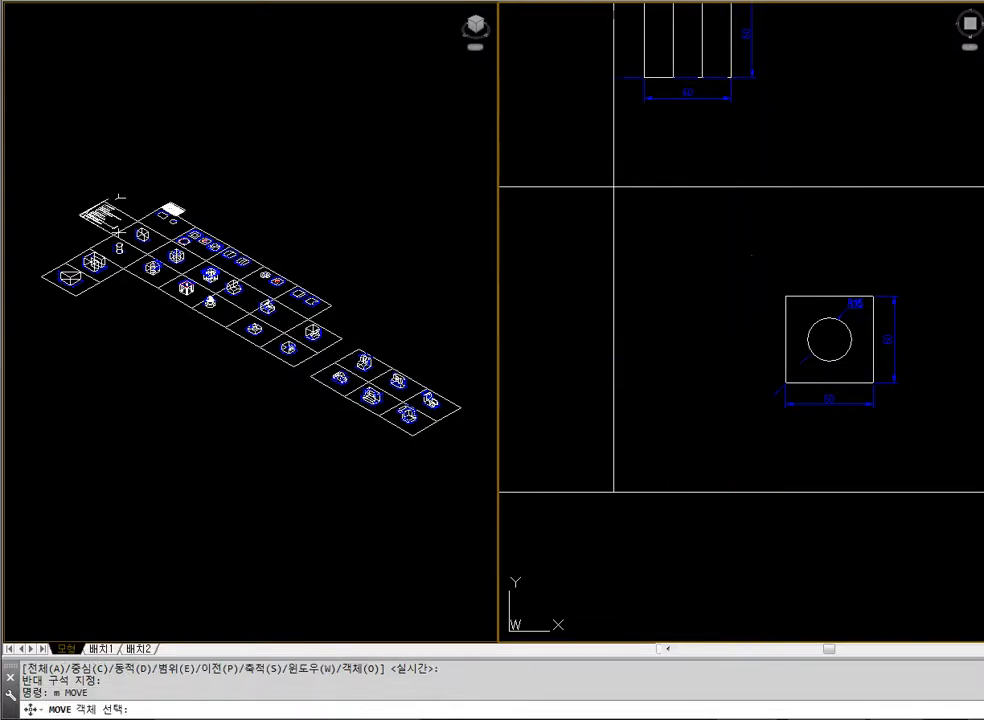
left_click(752, 255)
left_click(974, 424)
key("Return")
left_click(915, 433)
left_click(771, 434)
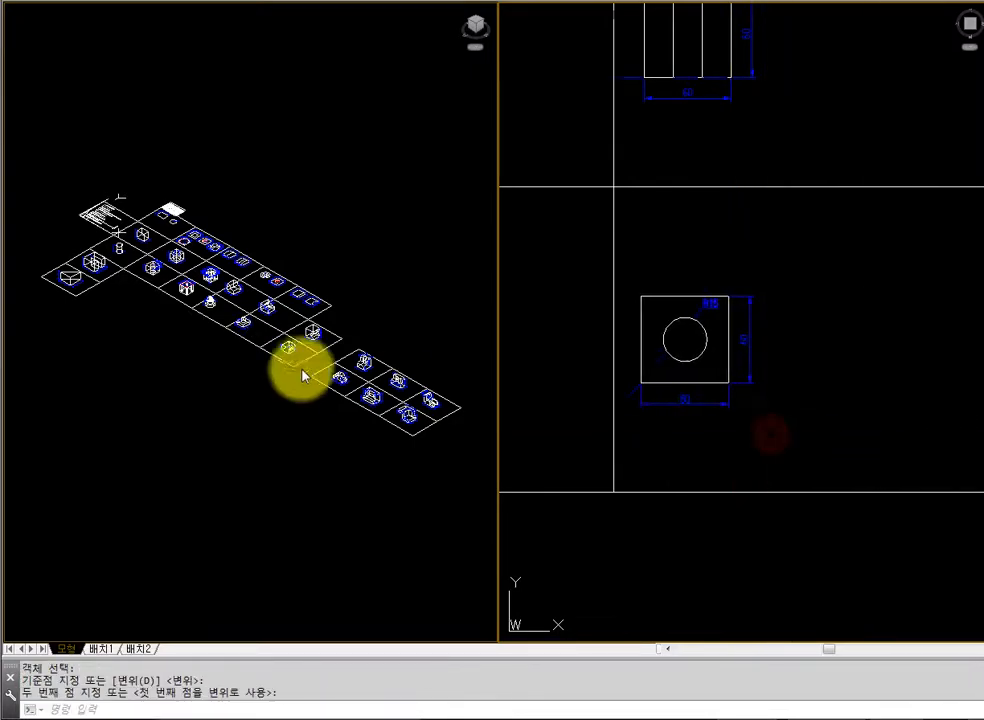
Zoom the isometric view in on the square block with the R15 cylinder and display it with hidden lines removed
left_click(303, 375)
type("z")
key("Return")
left_click(222, 299)
left_click(298, 360)
type("z")
key("Return")
left_click(79, 220)
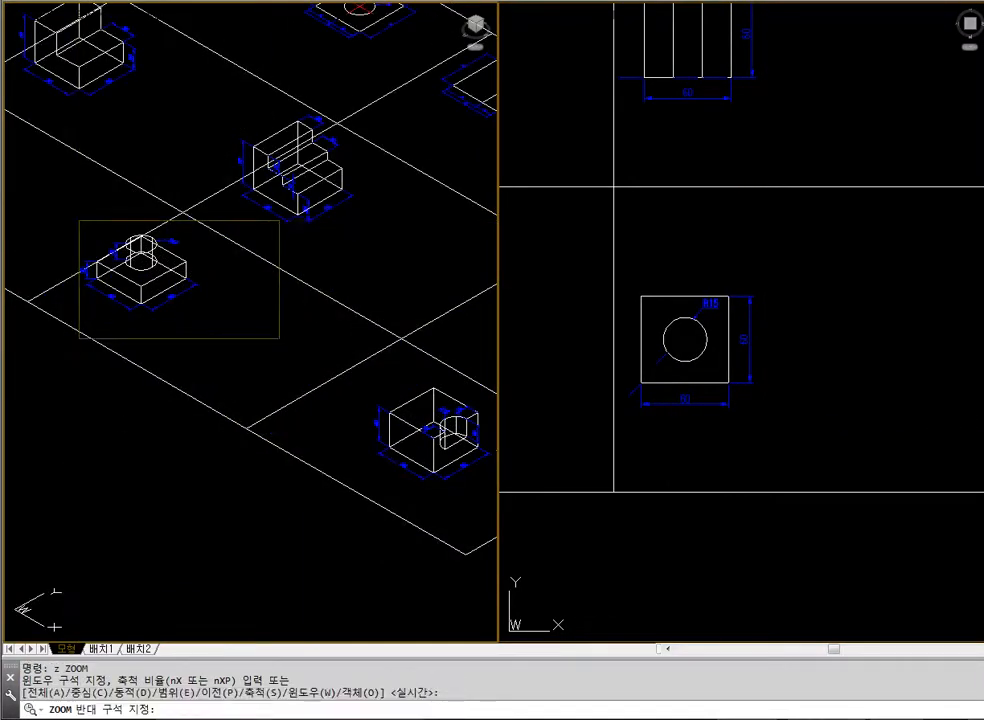
left_click(293, 370)
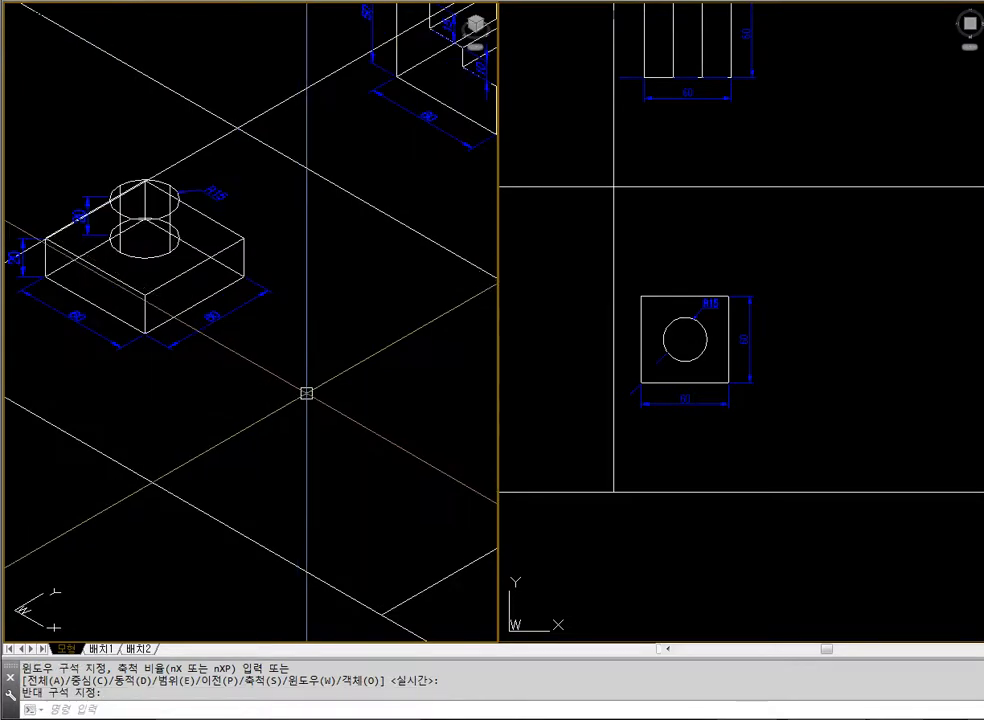
type("hide")
key("Return")
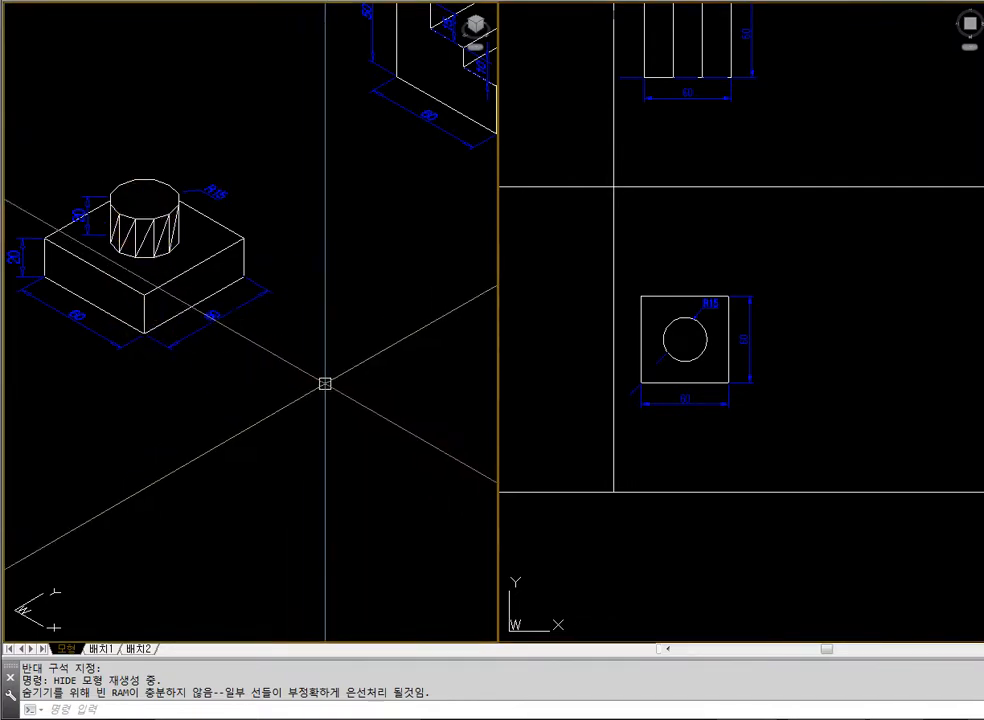
type("regen")
key("Return")
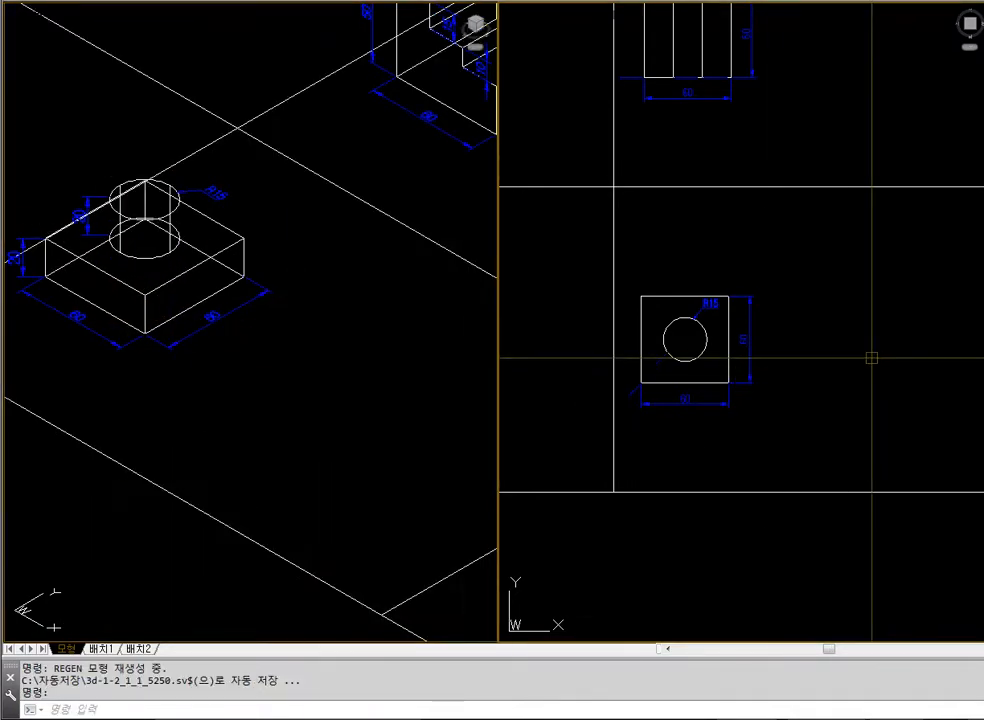
type("re")
key("Escape")
type("rec")
key("Return")
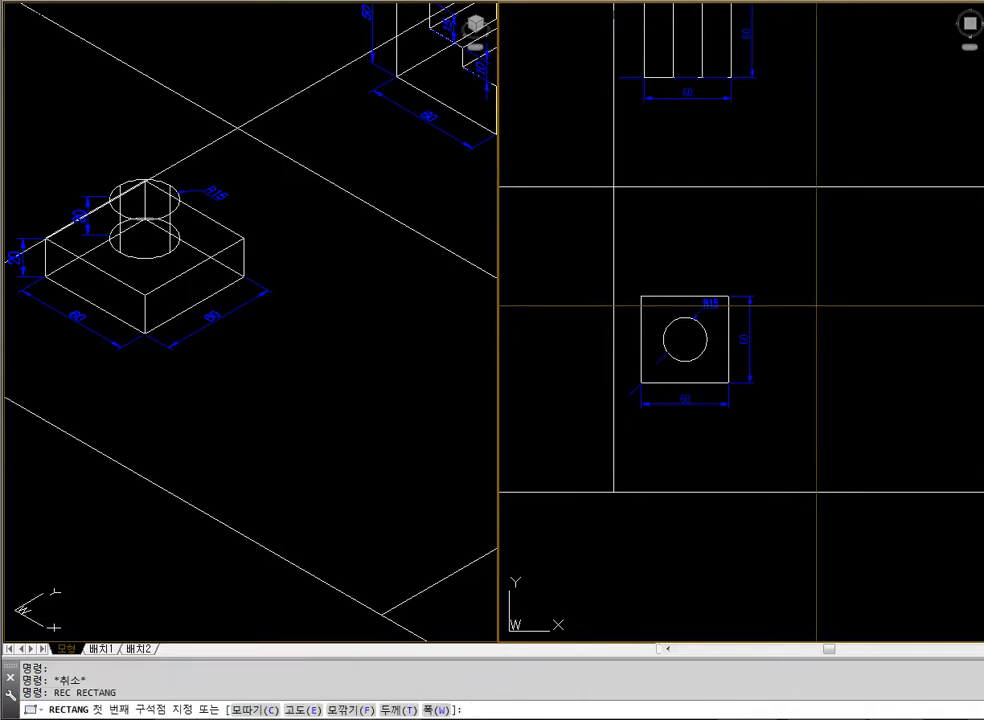
left_click(818, 303)
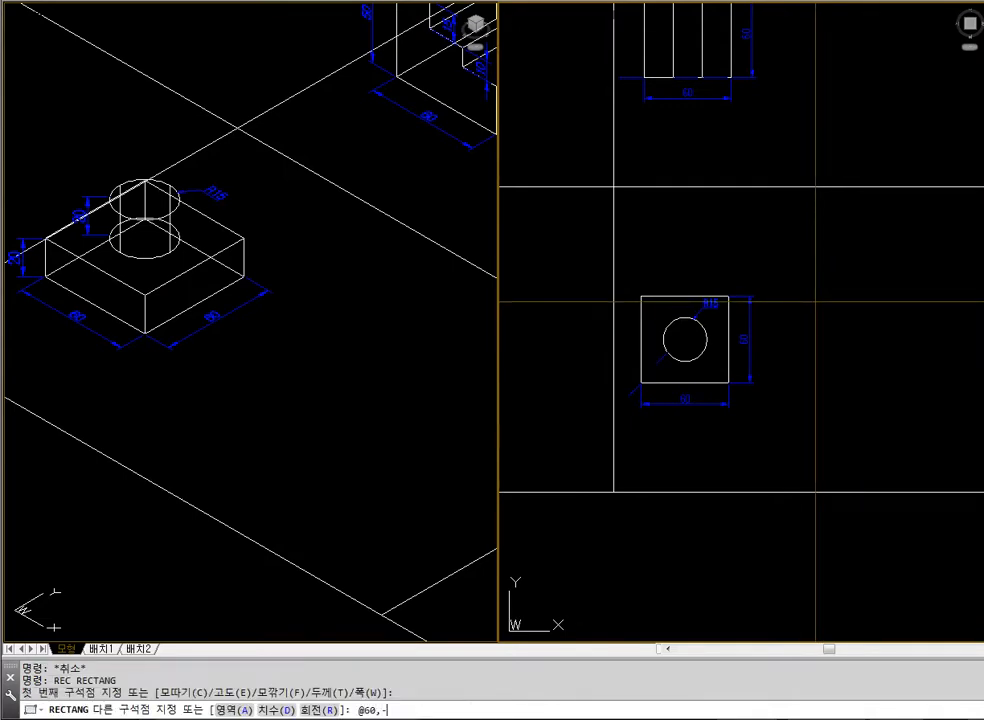
key("Return")
key("Escape")
left_click(816, 302)
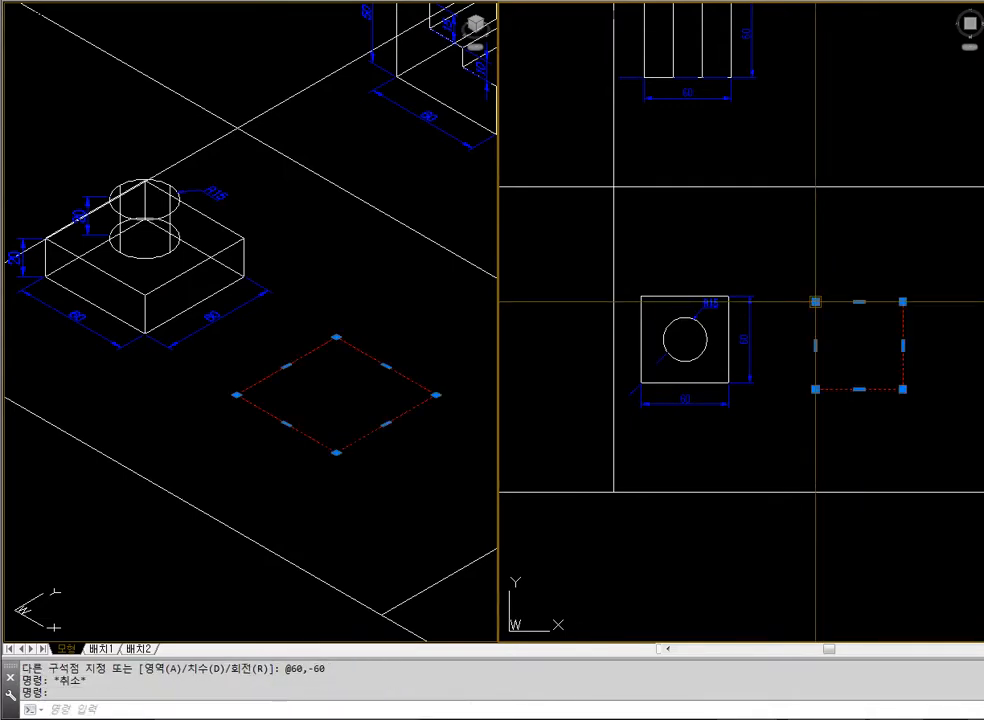
key("Escape")
Draw a diagonal line across the new 60 by 60 square from its upper left corner to its lower right corner
type("l")
key("Return")
left_click(816, 302)
left_click(903, 388)
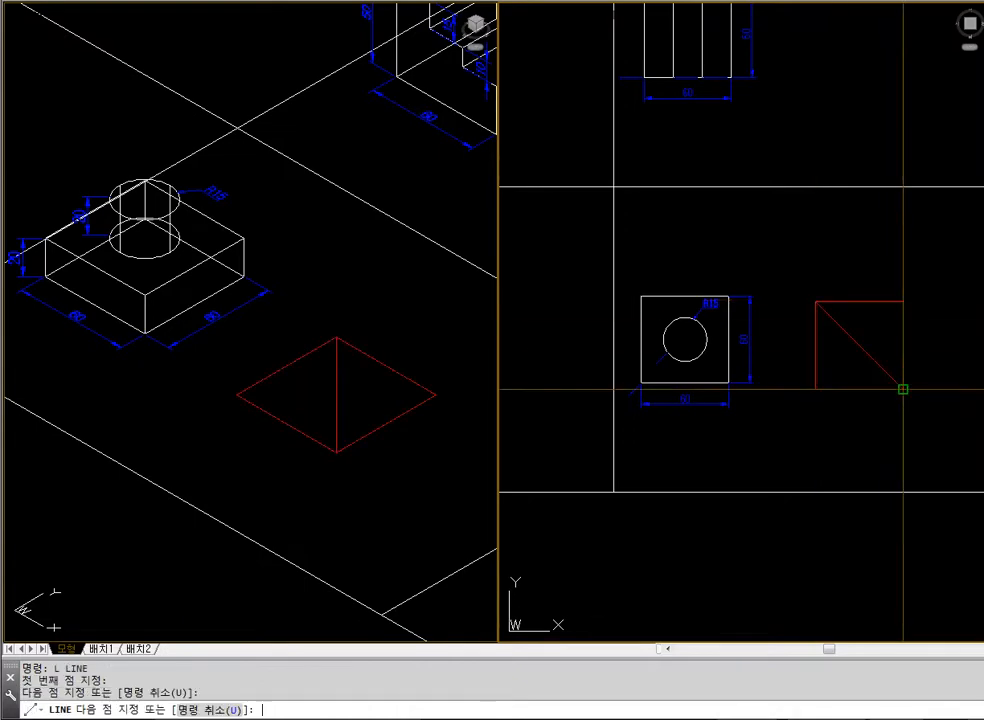
Draw an R15 circle centred on the midpoint of the new square's diagonal, and erase the diagonal
key("Return")
type("ci")
key("Return")
left_click(859, 345)
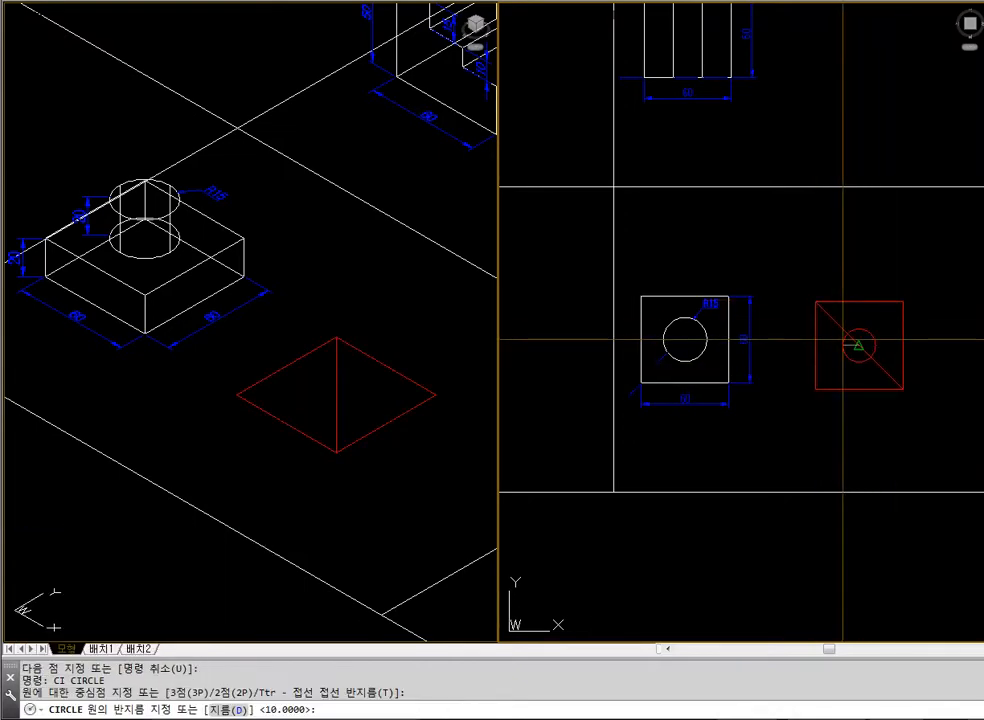
key("Return")
key("Escape")
left_click(825, 316)
type("e")
key("Return")
key("Escape")
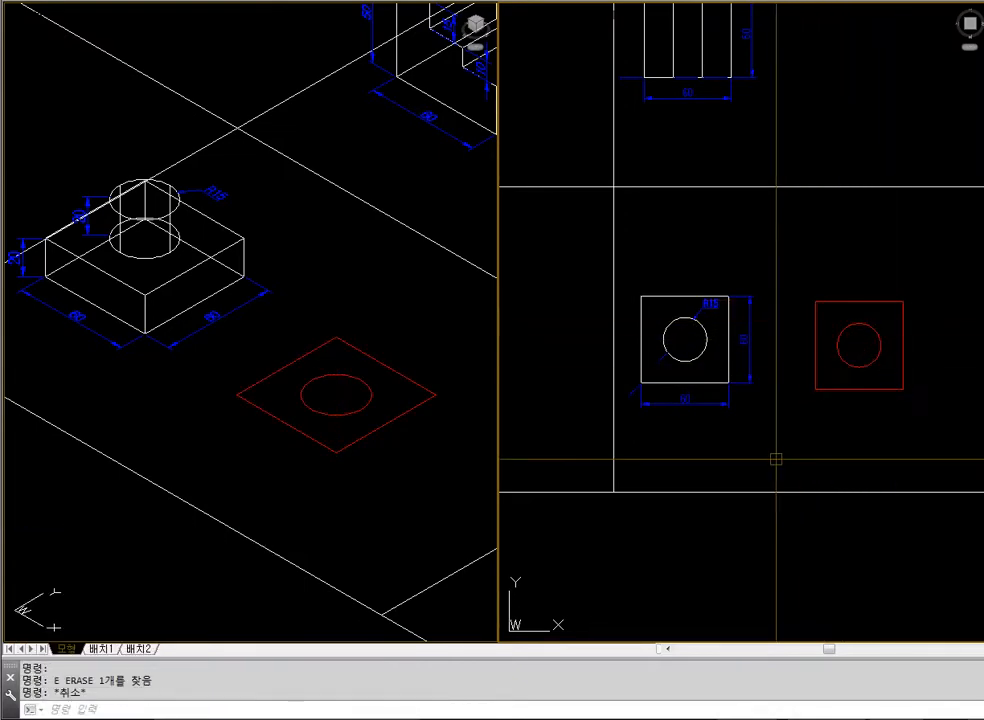
Extrude the new 60 by 60 square to a height of 20
left_click(428, 465)
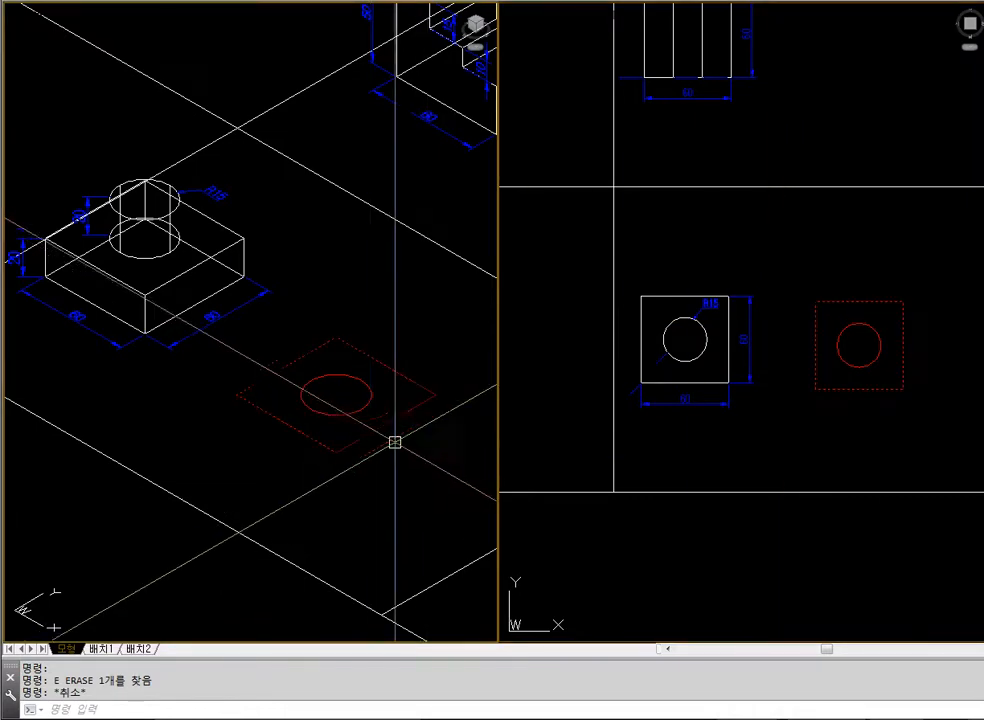
left_click(761, 457)
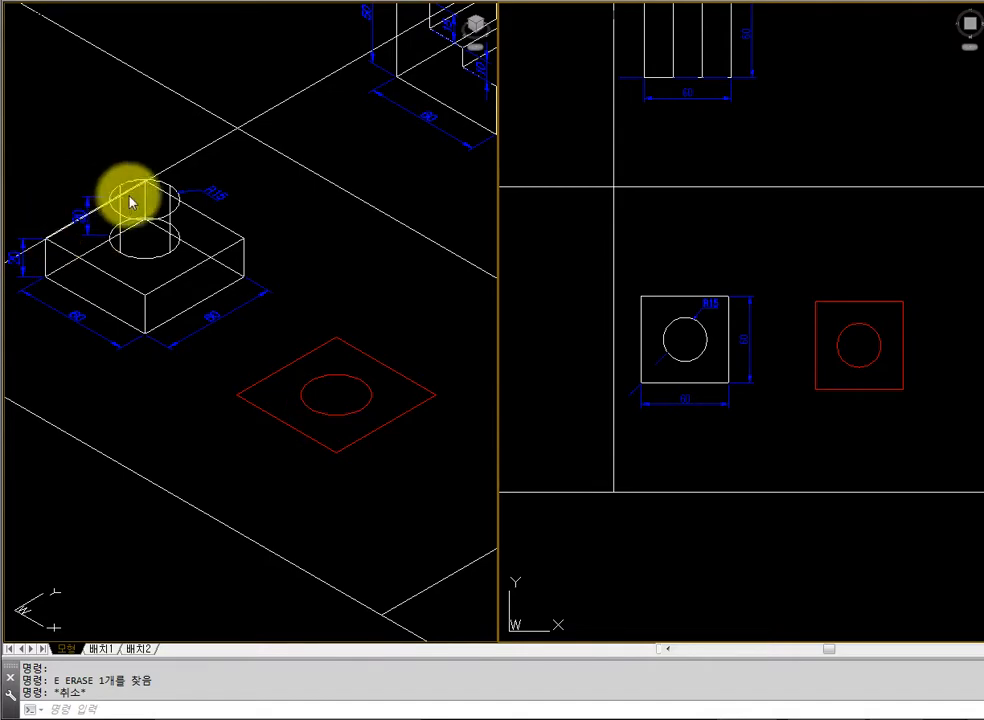
type("xt")
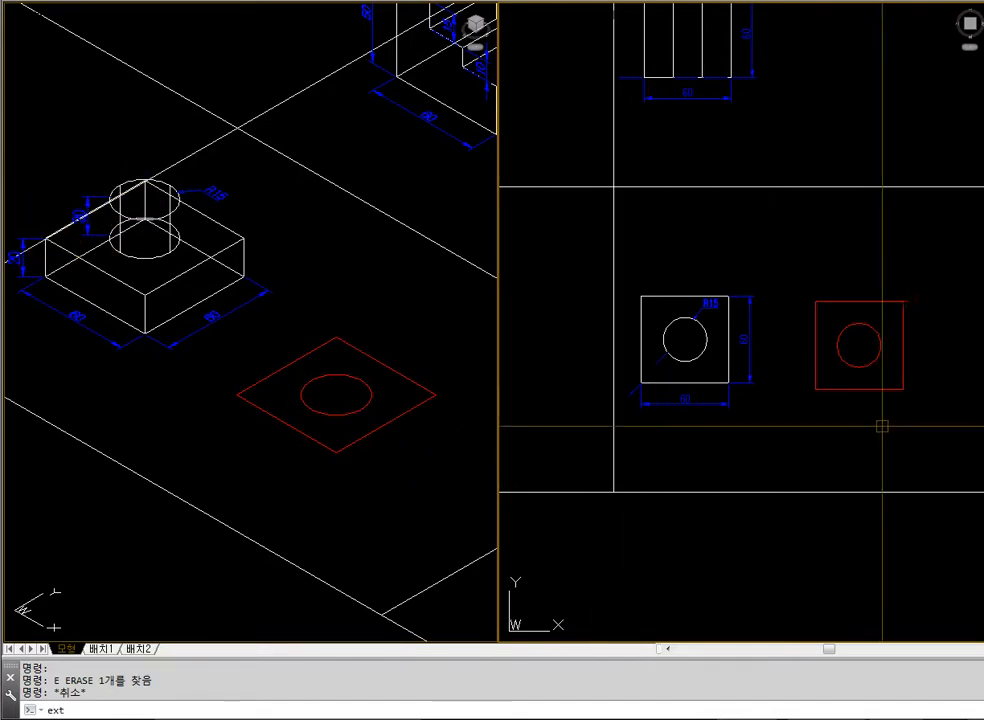
key("Return")
left_click(880, 421)
left_click(862, 378)
key("Return")
type("20")
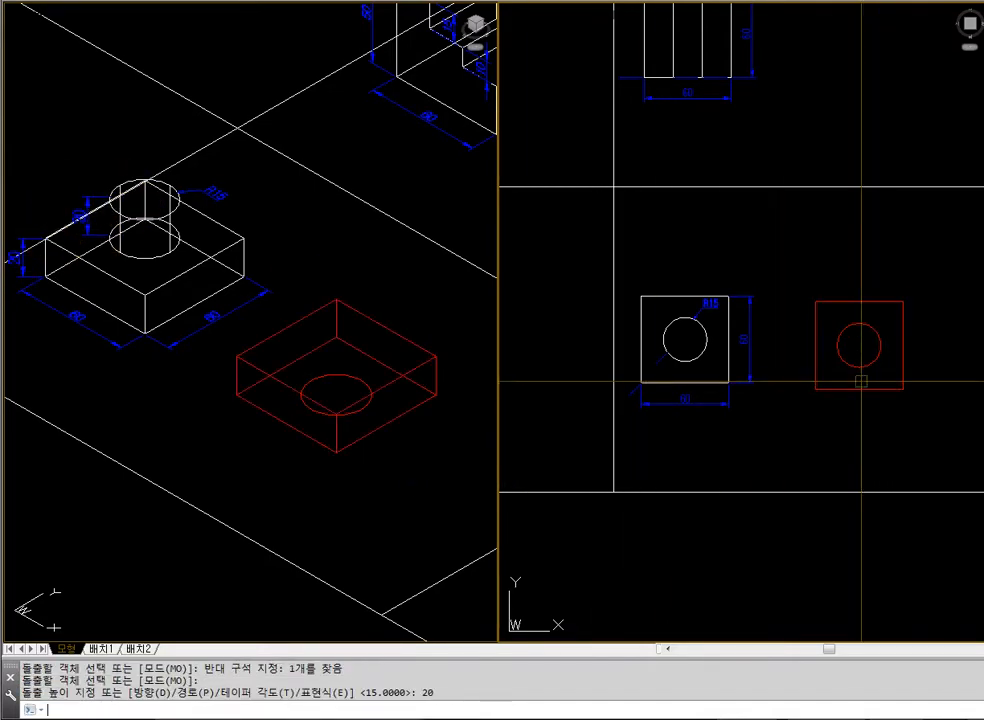
key("Return")
key("Return")
Extrude the circle to a height of 40 and display the isometric view with hidden lines removed
left_click(864, 368)
key("Return")
type("40")
key("Return")
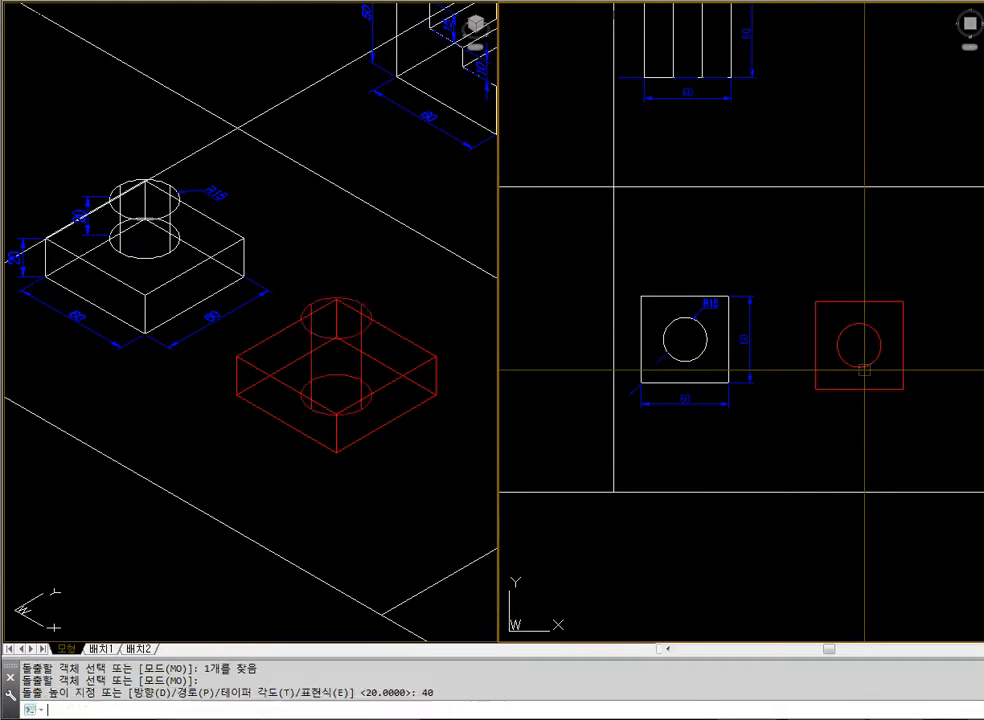
key("Escape")
type("hide")
key("Return")
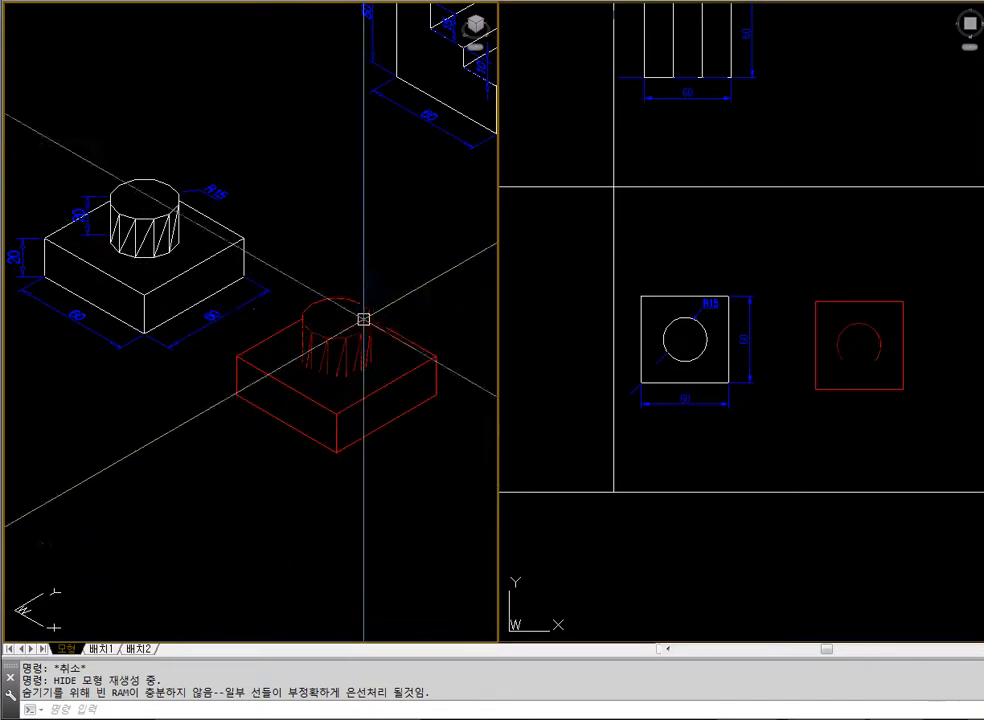
type("union")
key("Return")
left_click(406, 464)
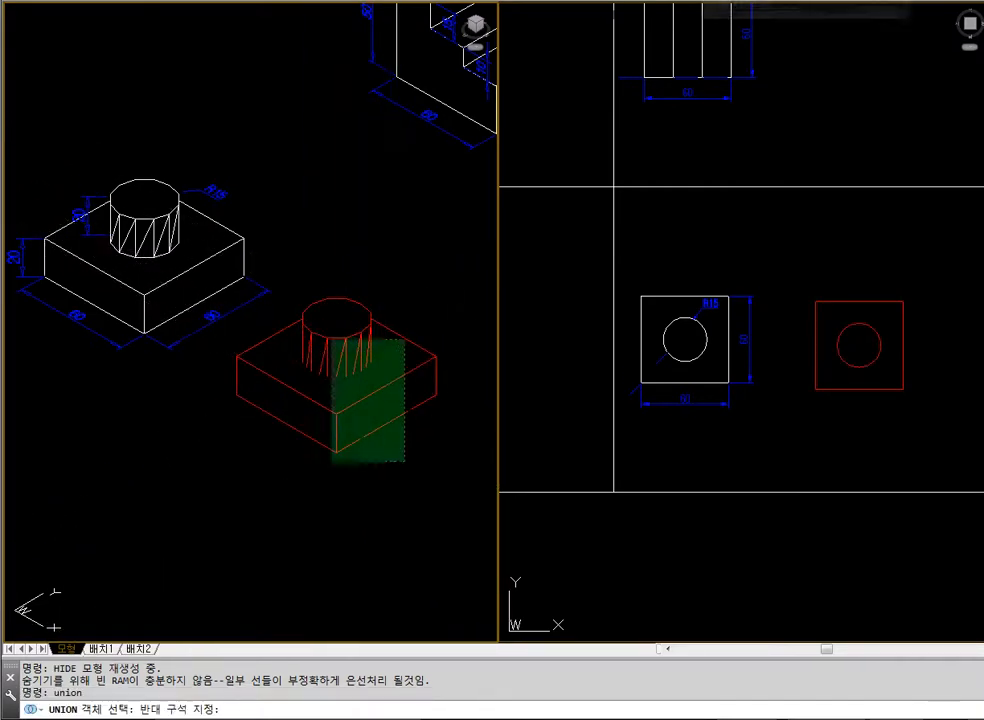
left_click(325, 334)
key("Escape")
left_click(318, 345)
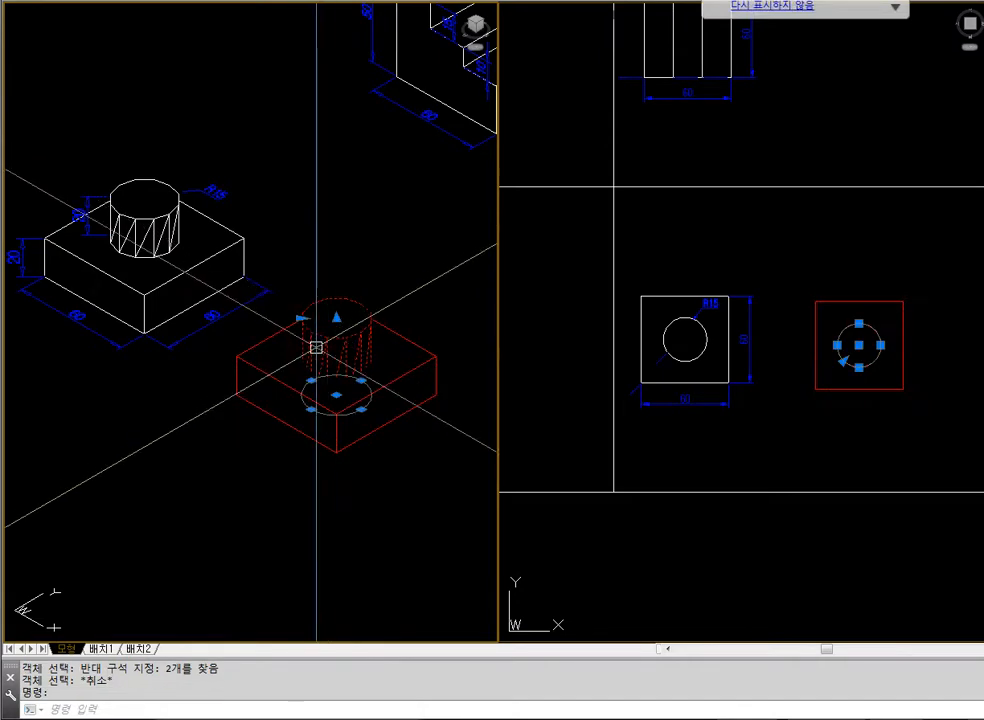
key("Escape")
Union the red block and cylinder into one solid and display it with hidden lines removed
type("union")
key("Return")
left_click(386, 391)
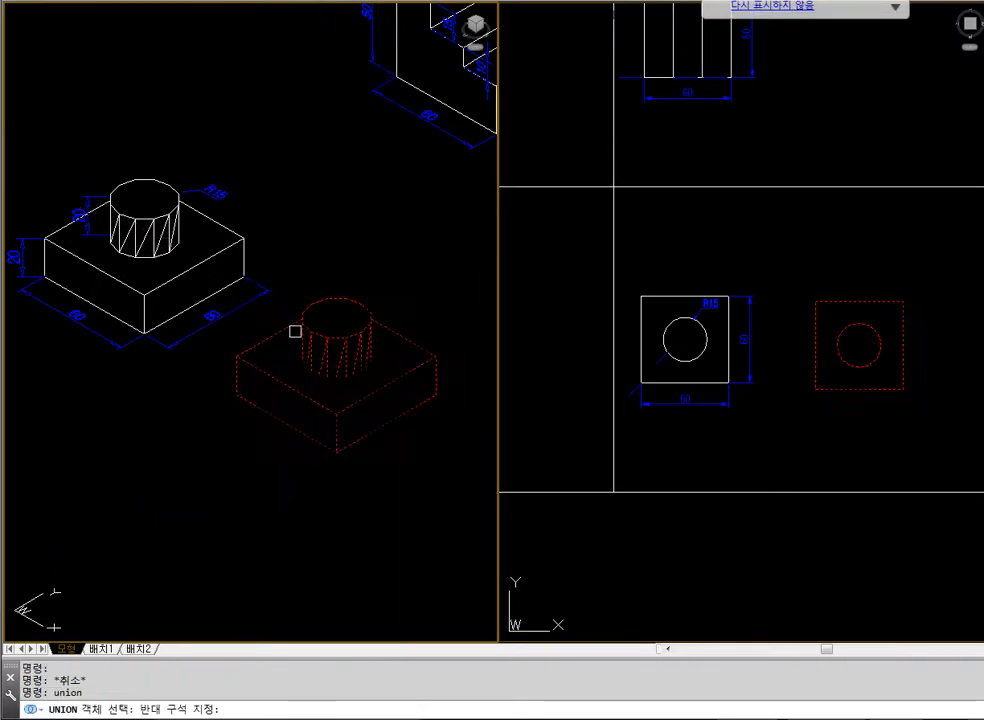
left_click(294, 332)
type("hide")
key("Return")
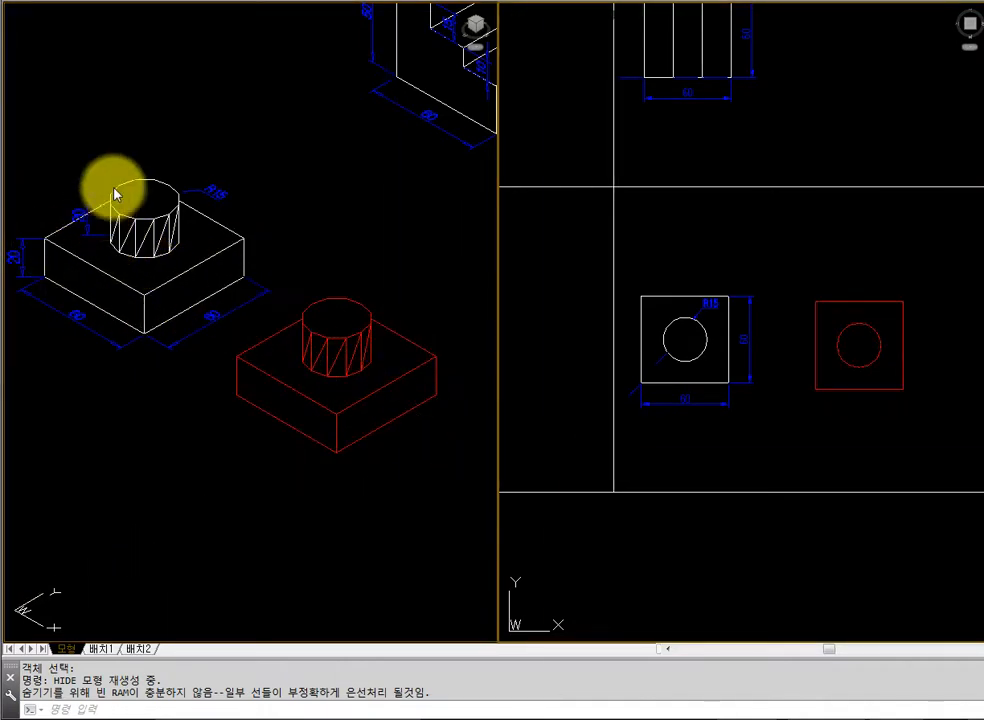
Erase the joined red solid and regenerate the isometric view to restore the wireframe display
type("e")
key("Return")
left_click(417, 364)
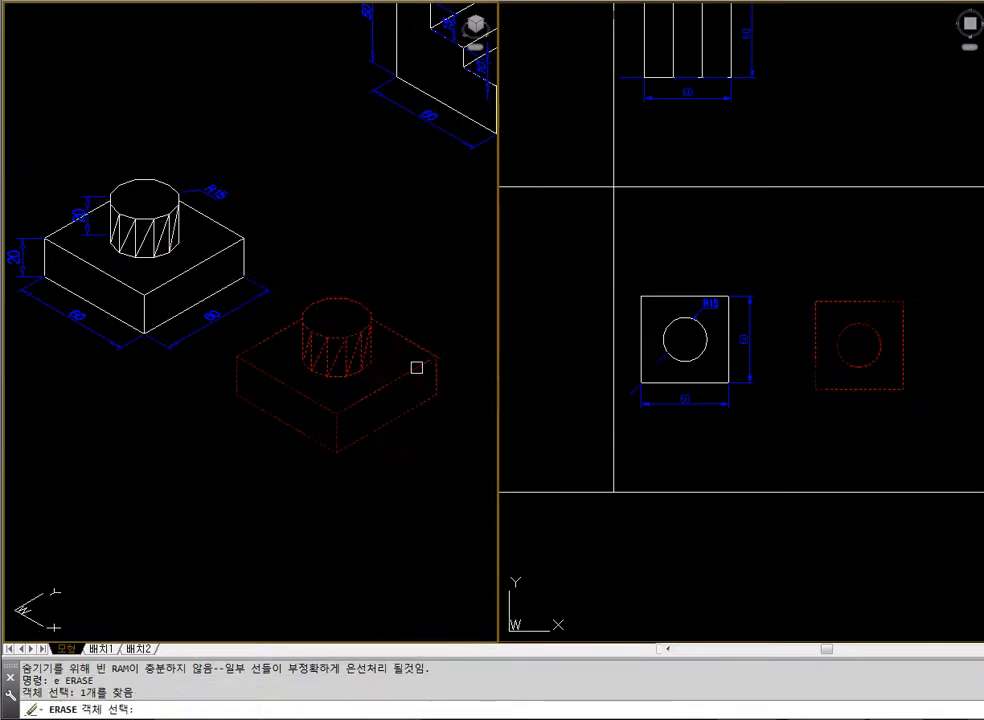
key("Return")
type("regen")
key("Return")
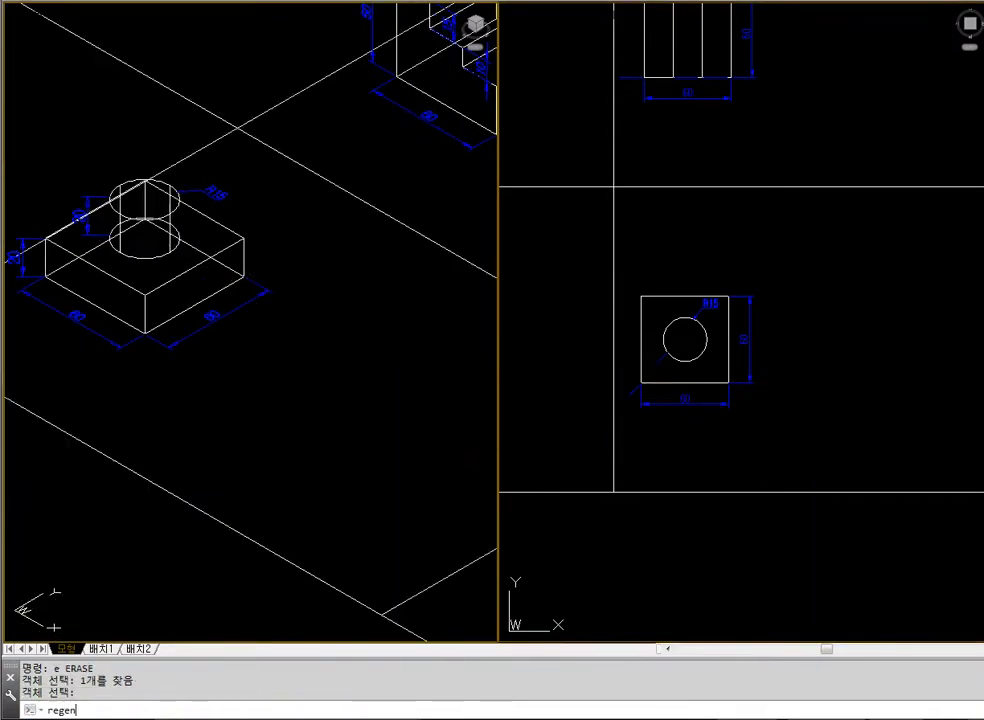
left_click(795, 364)
type("rec")
key("Return")
left_click(811, 298)
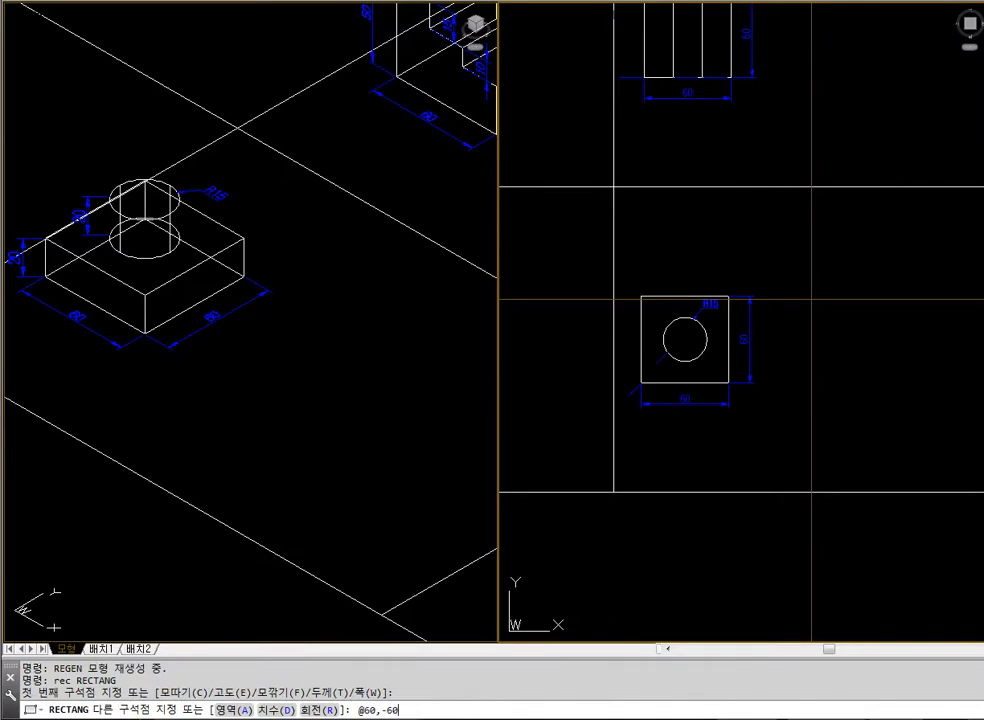
type("@60,-60")
key("Return")
key("Escape")
Extrude the redrawn square to a height of 20
type("ext")
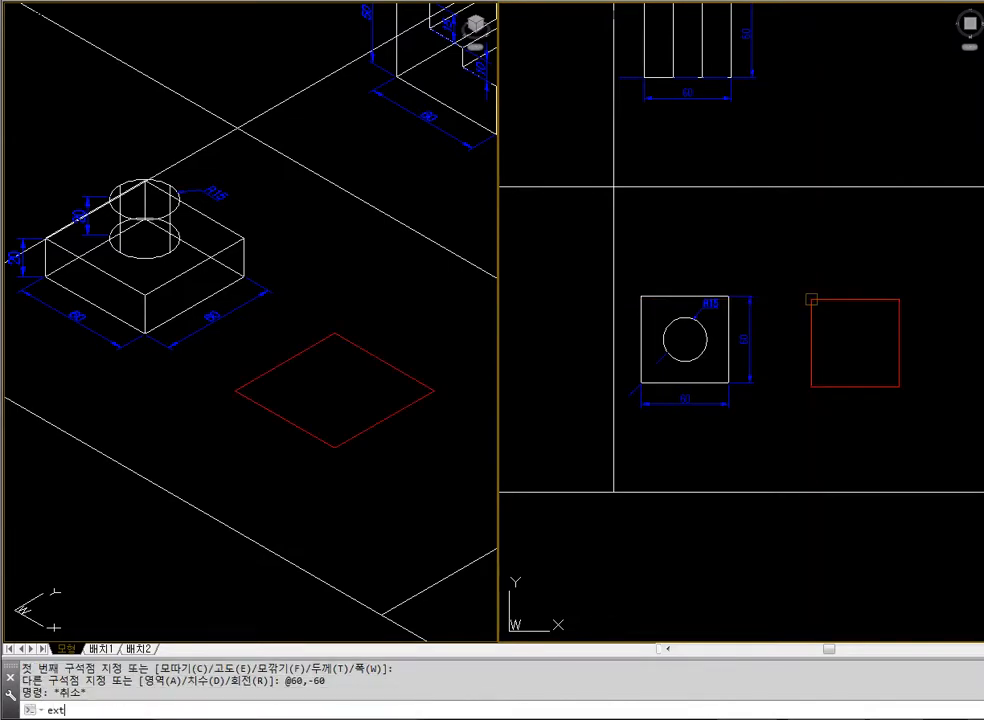
key("Return")
left_click(811, 298)
key("Return")
type("2")
key("Return")
key("Escape")
Draw a diagonal line between two opposite corners of the block's top face in the isometric view, using endpoint snaps
left_click(413, 459)
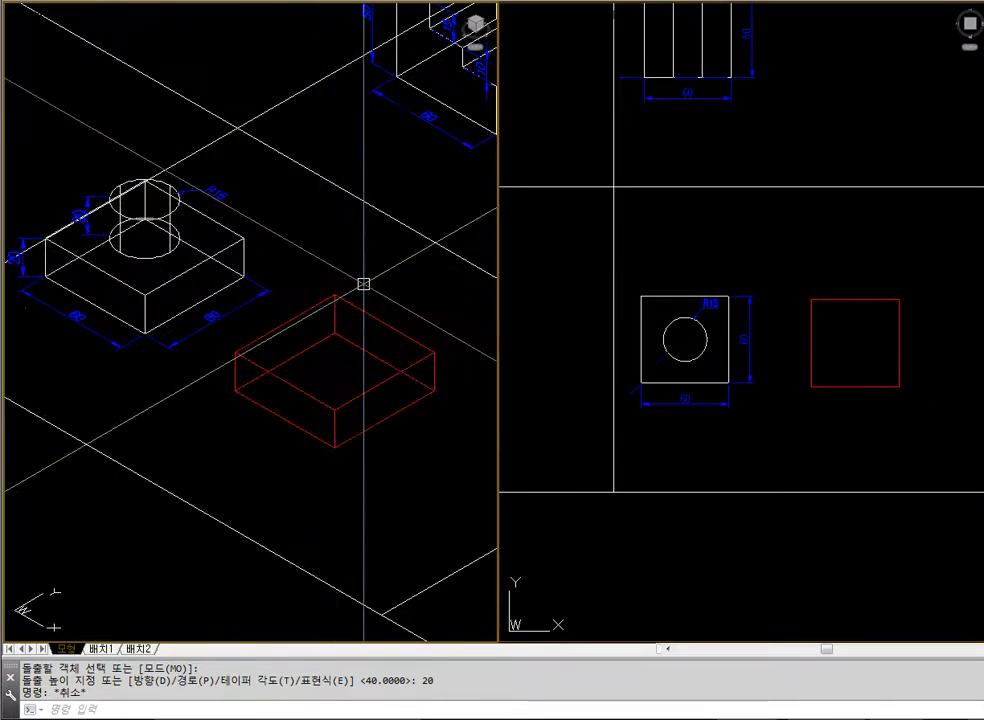
type("l")
key("Return")
type("end")
key("Return")
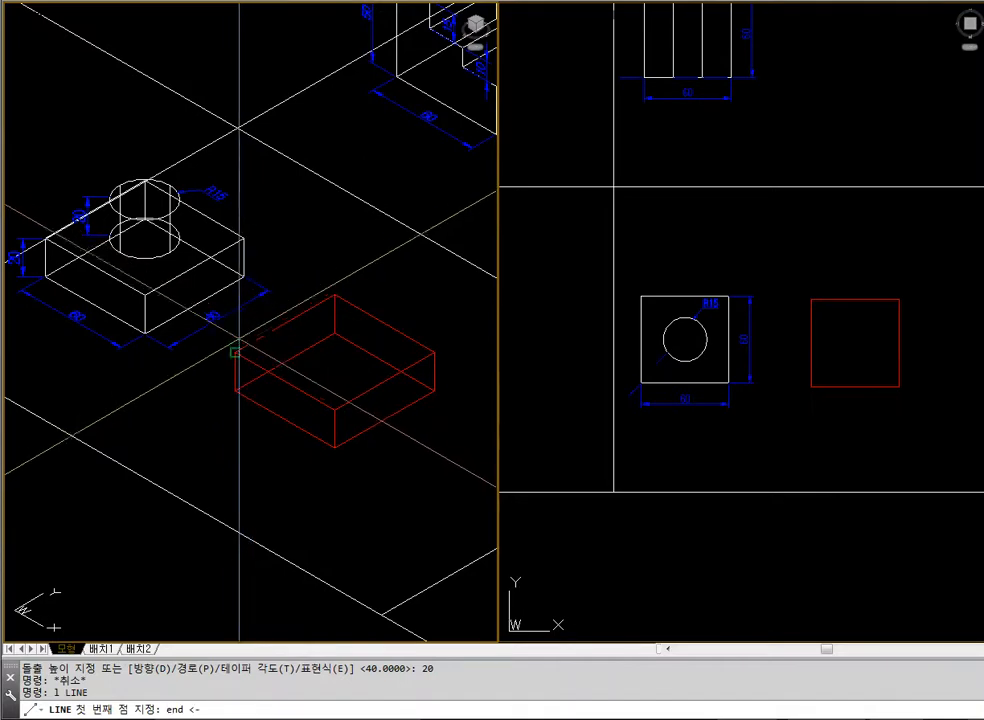
left_click(235, 352)
type("end")
key("Return")
left_click(435, 352)
key("Return")
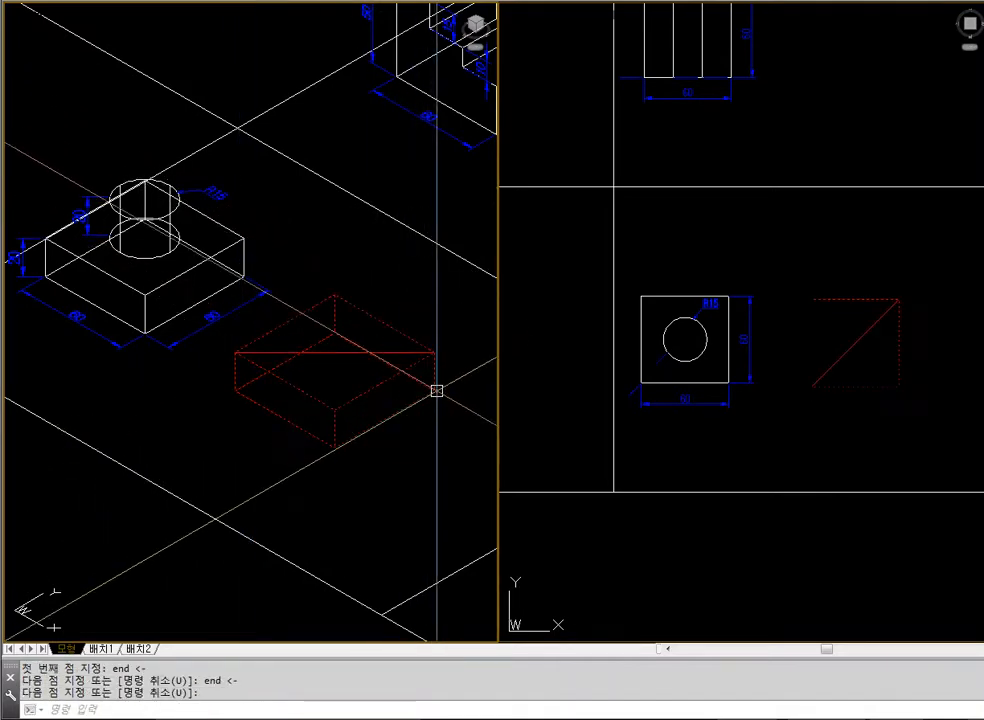
Remove the hidden lines and draw an R15 circle on the block's top face, centred on the diagonal's midpoint
type("hide")
key("Return")
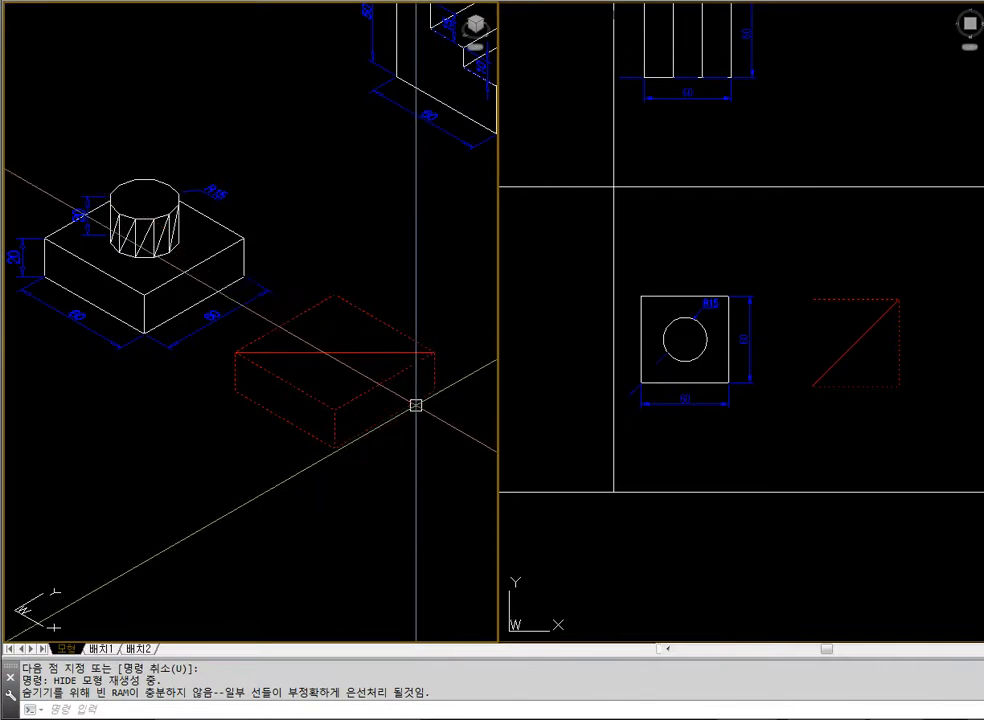
type("ci")
key("Return")
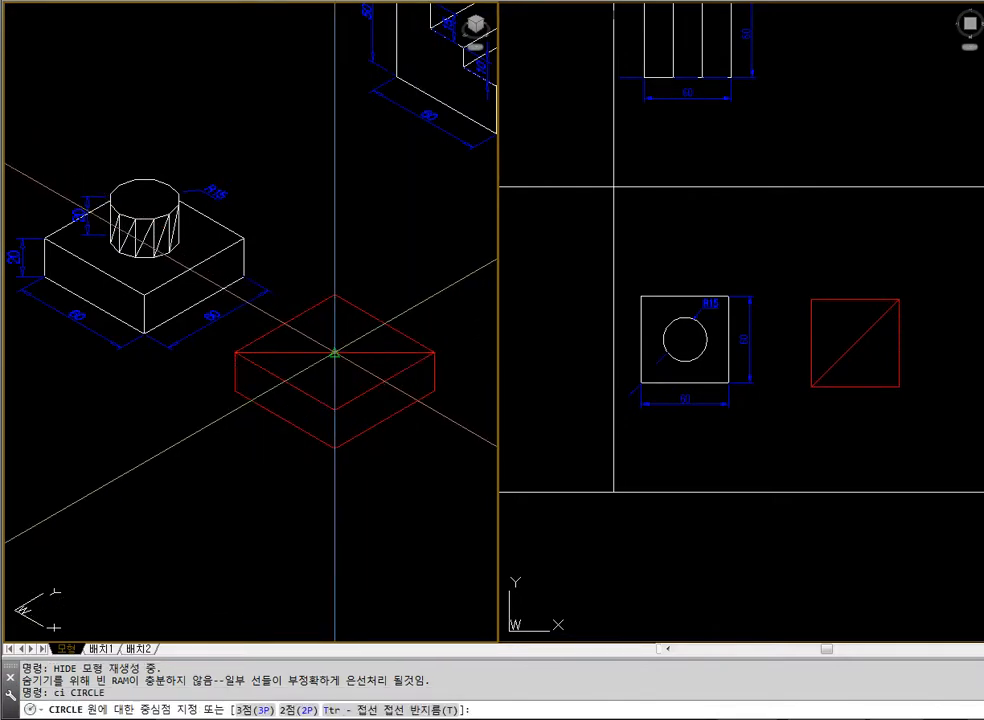
left_click(334, 353)
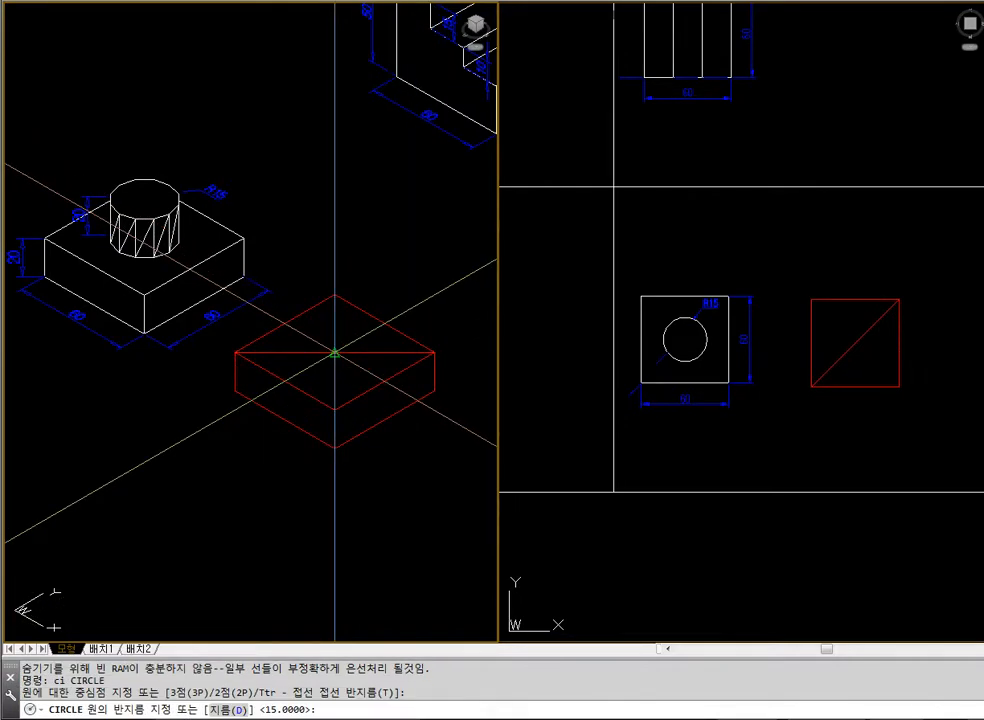
key("Return")
key("Escape")
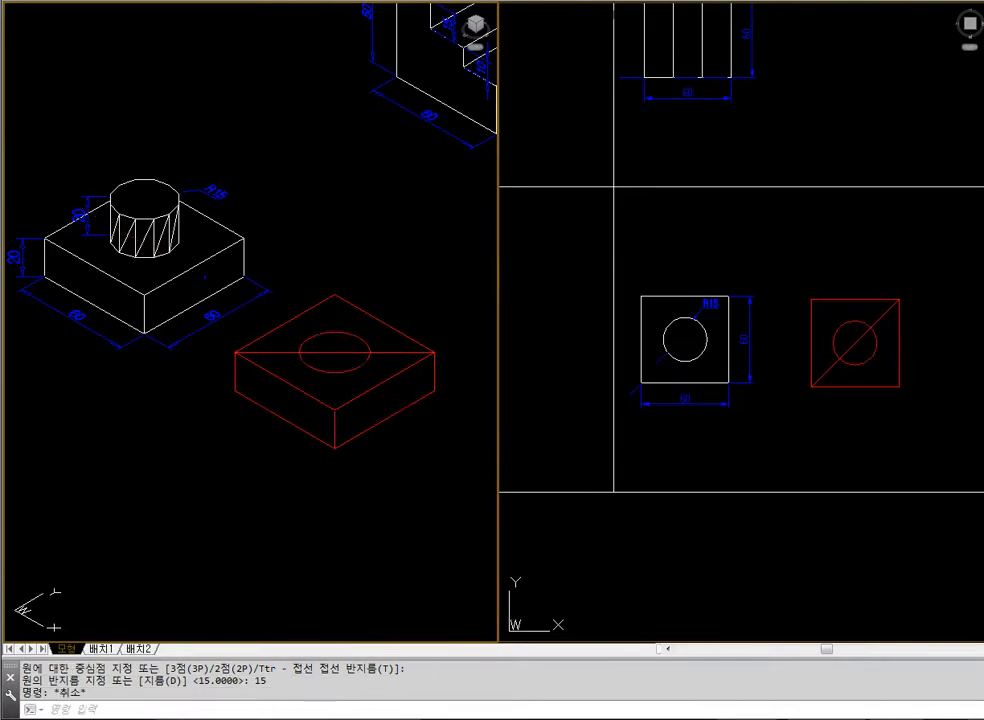
Erase the diagonal from the block's top face and display the isometric view with hidden lines removed
left_click(334, 353)
type("e")
key("Return")
type("hide")
key("Return")
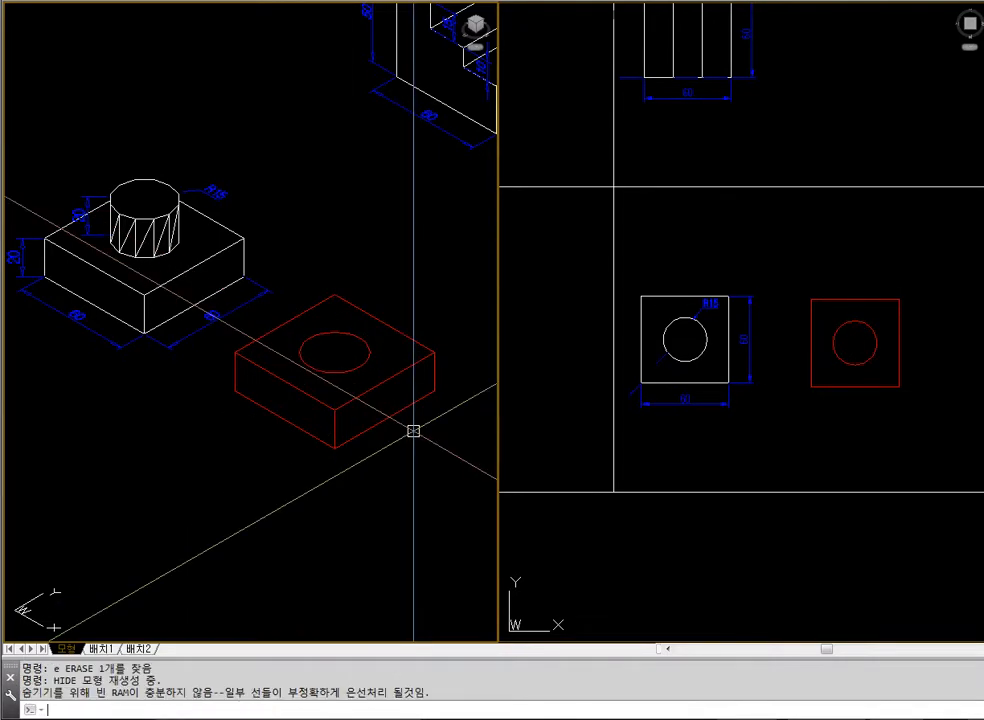
Extrude the circle on the top face to a height of 20 and display the result with hidden lines removed
type("ext")
key("Return")
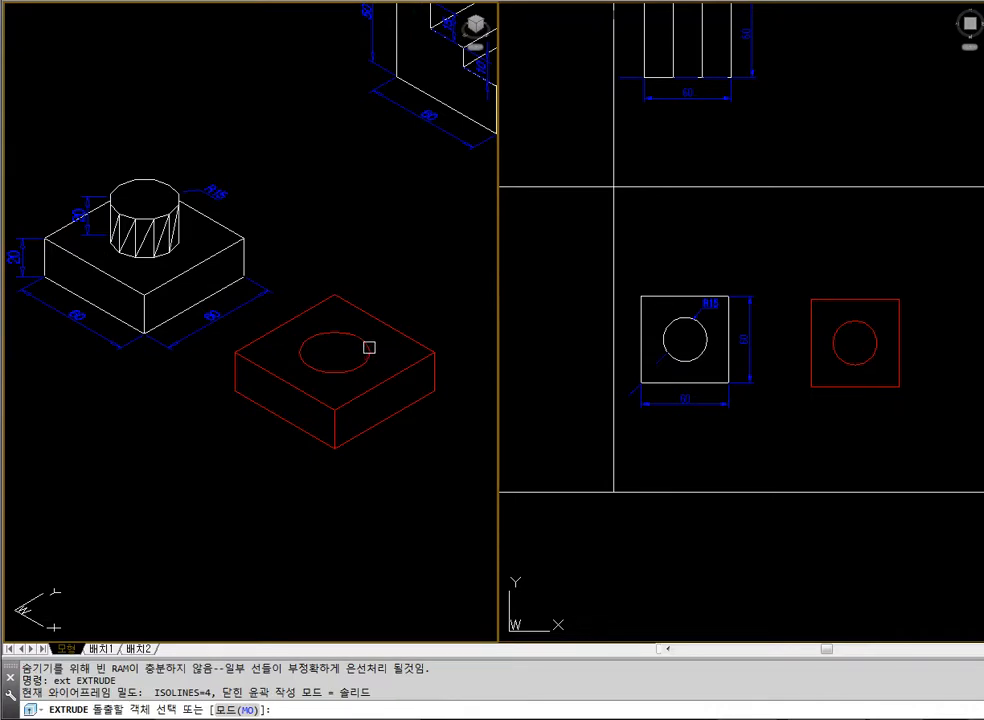
left_click(369, 352)
key("Return")
type("20")
key("Return")
key("Escape")
key("Escape")
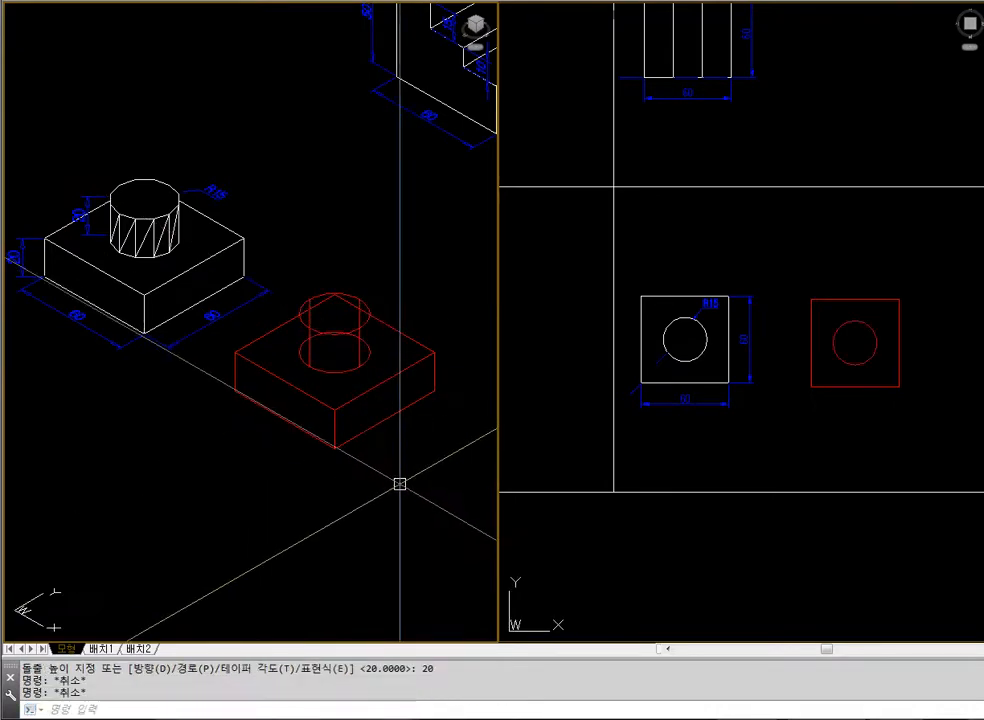
type("hide")
key("Return")
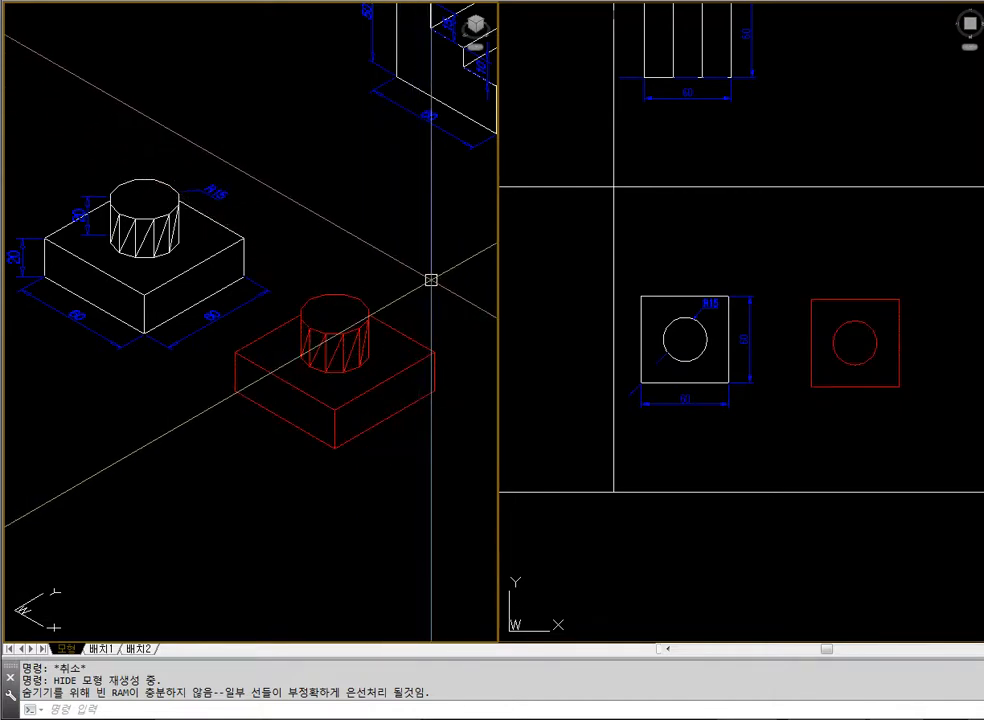
Union the block with the cylinder standing on its top face and hide the solid's hidden lines
type("union")
key("Return")
left_click(446, 417)
left_click(340, 314)
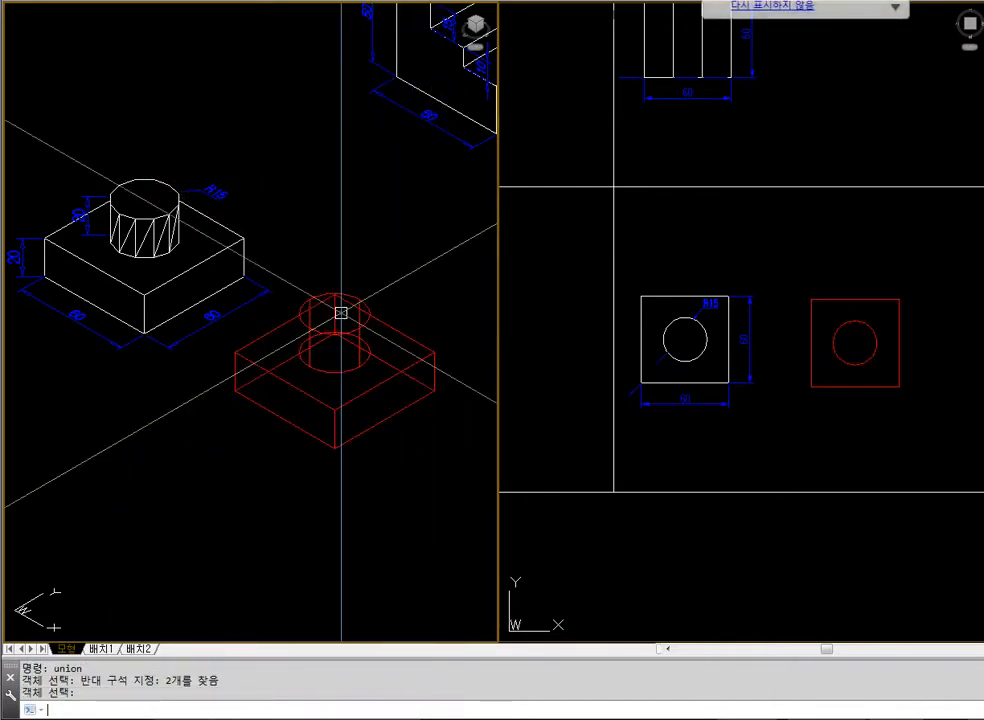
type("hi")
key("Return")
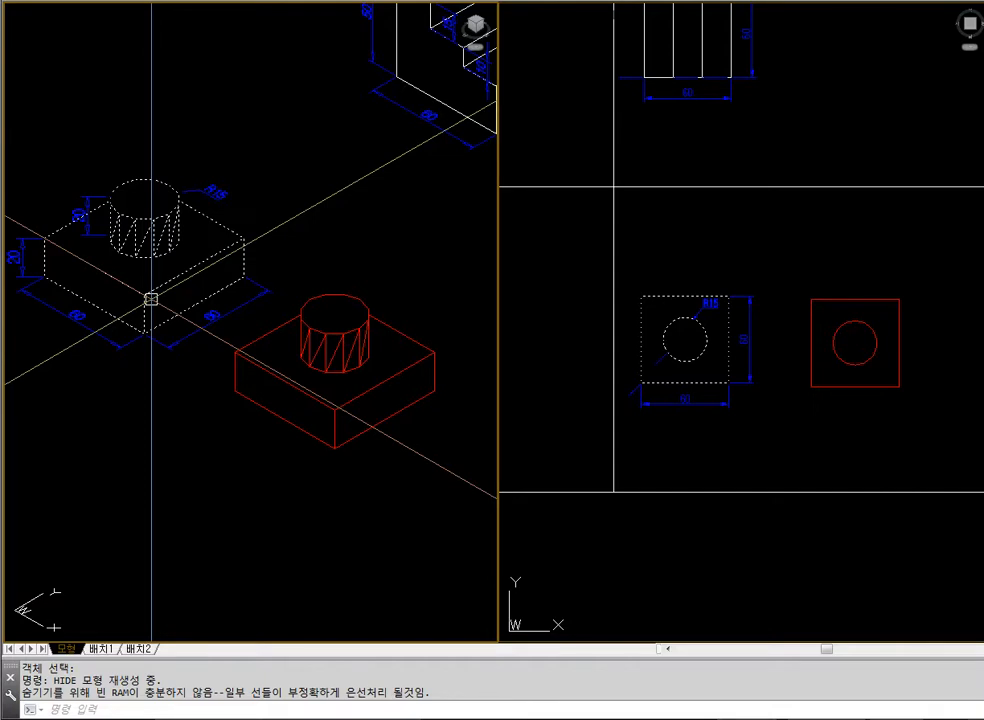
Erase the second joined block-and-cylinder solid from the isometric view
left_click(315, 397)
type("e")
key("Return")
left_click(744, 463)
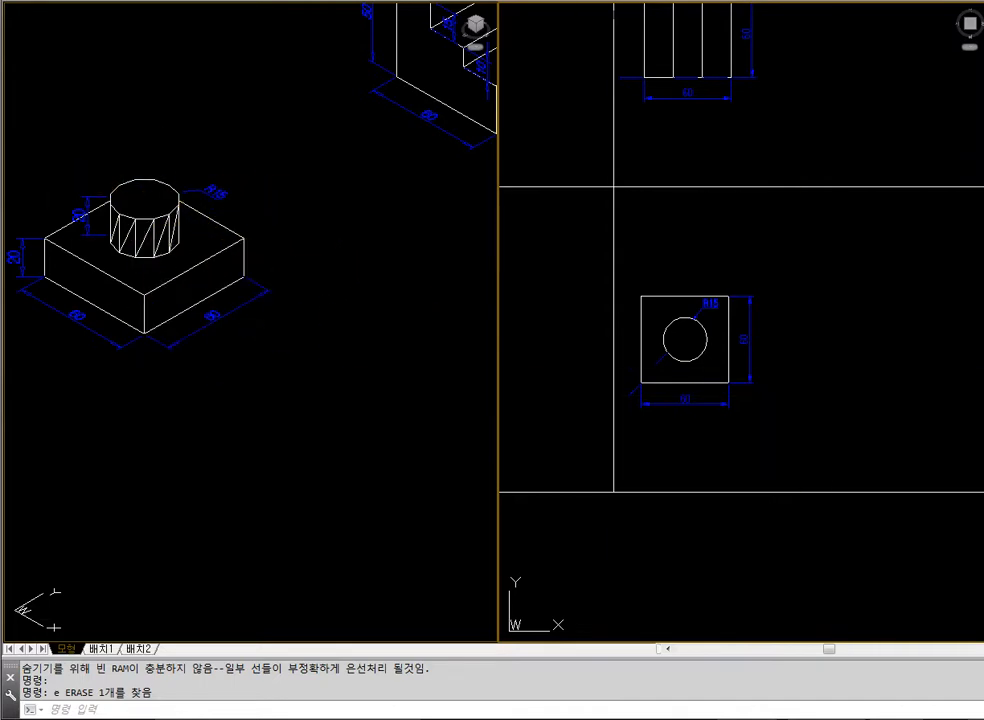
Zoom the plan view to the drawing extents and zoom the isometric view in on the notched 60 by 60 block
double_click(889, 413)
type("z")
key("Return")
type("e")
key("Return")
left_click(376, 387)
type("z")
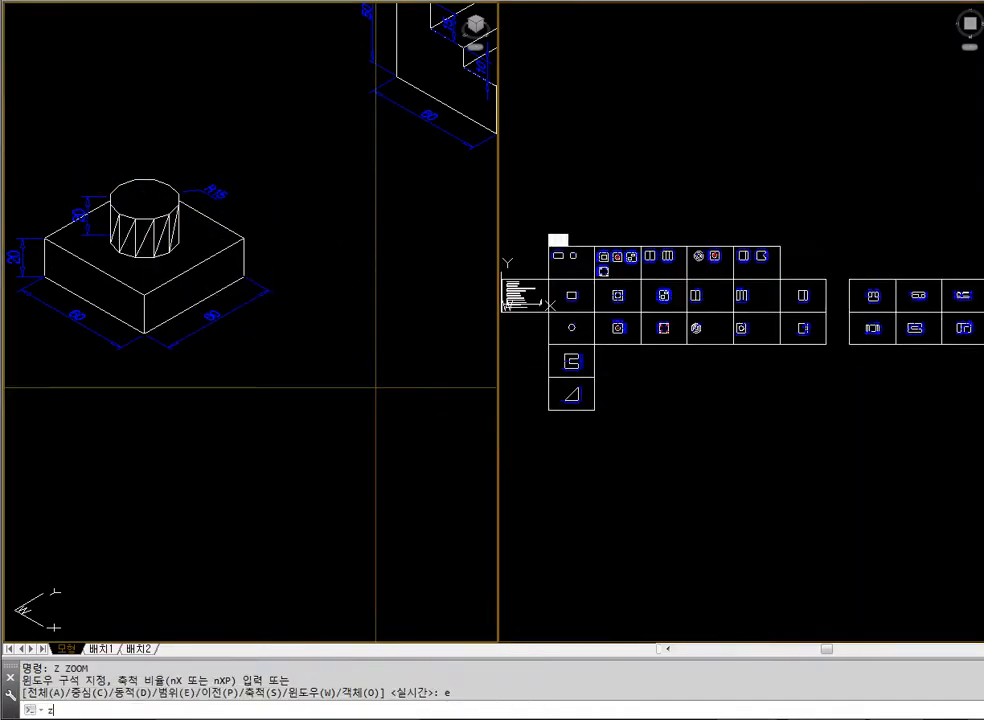
key("Return")
left_click(353, 355)
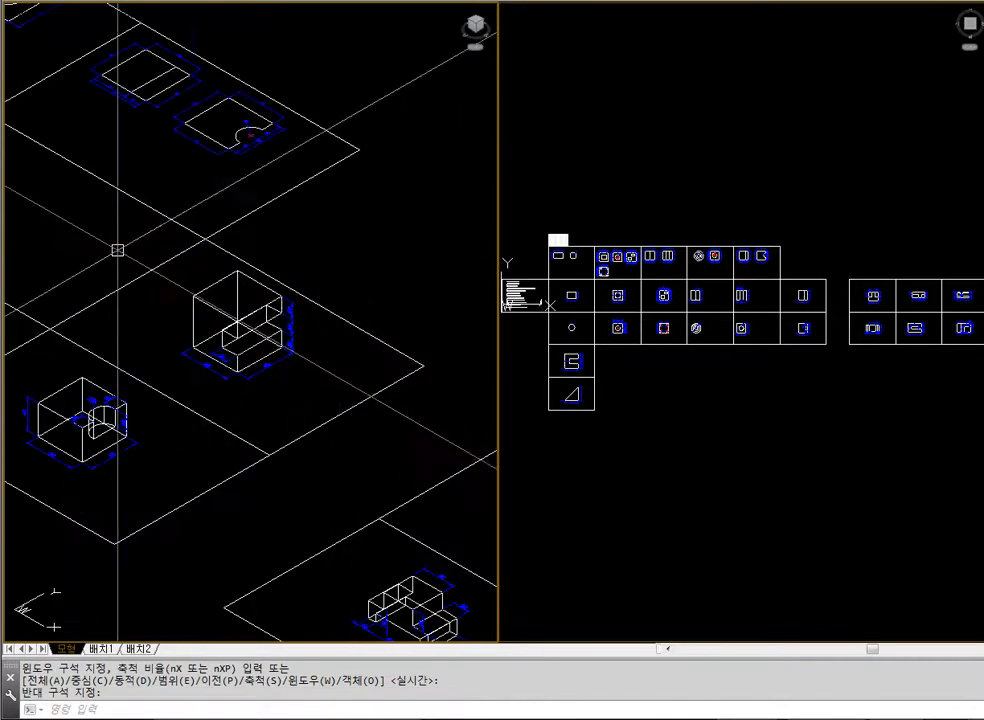
type("z")
key("Return")
left_click(121, 240)
left_click(329, 406)
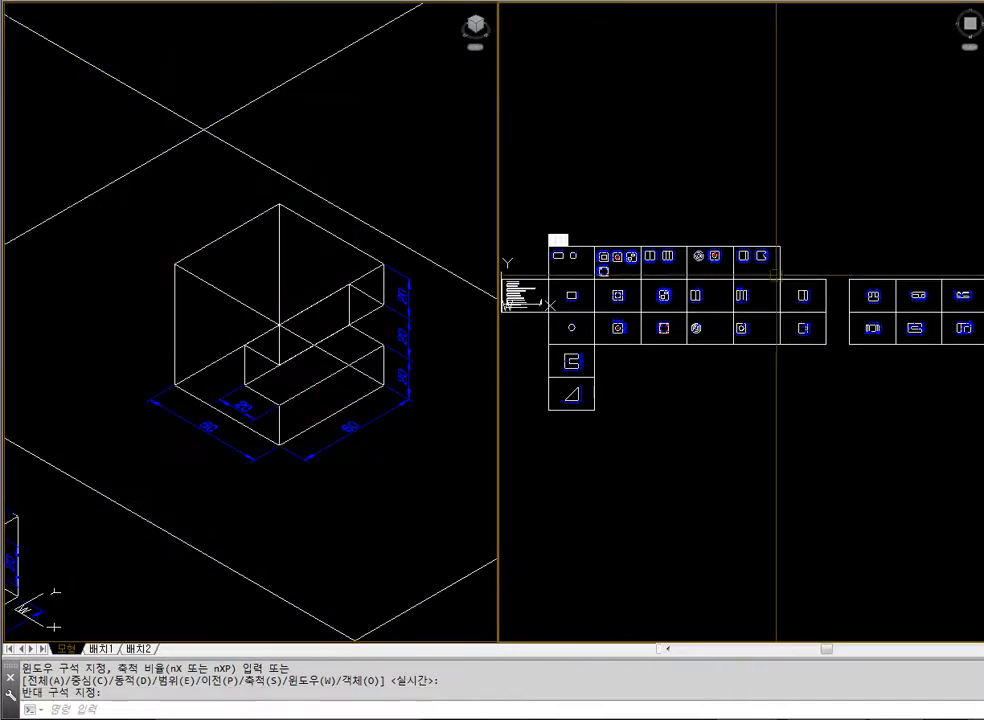
Move the notched 60 by 60 block with its dimensions in the negative X direction within its cell in the plan view
scroll(812, 291, "up", 9)
type("m")
key("Return")
left_click(811, 263)
left_click(744, 386)
key("Return")
left_click(867, 95)
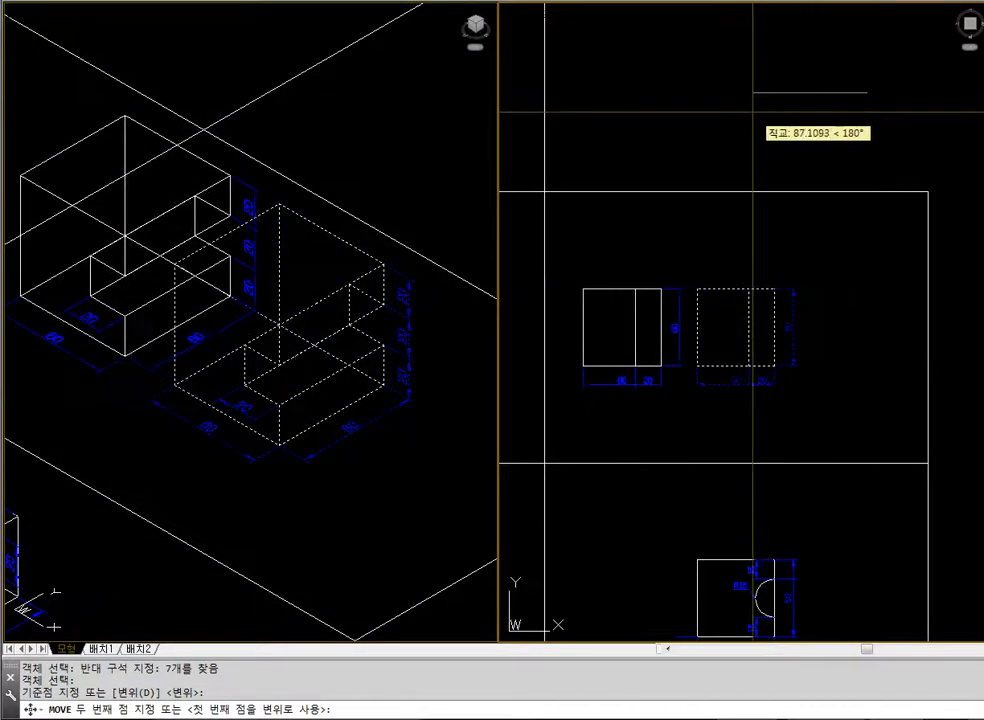
left_click(742, 110)
Display the notched 60 by 60 block up close in the isometric view with its hidden lines removed
scroll(351, 318, "down", 6)
type("z")
key("Return")
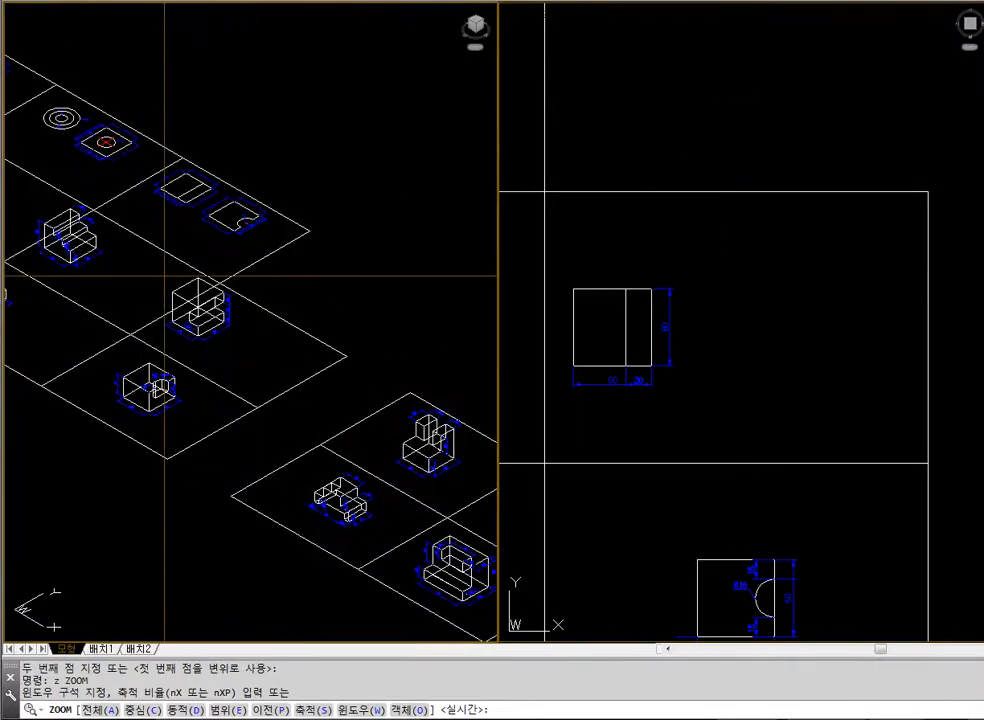
left_click(160, 274)
left_click(293, 385)
key("Escape")
key("Escape")
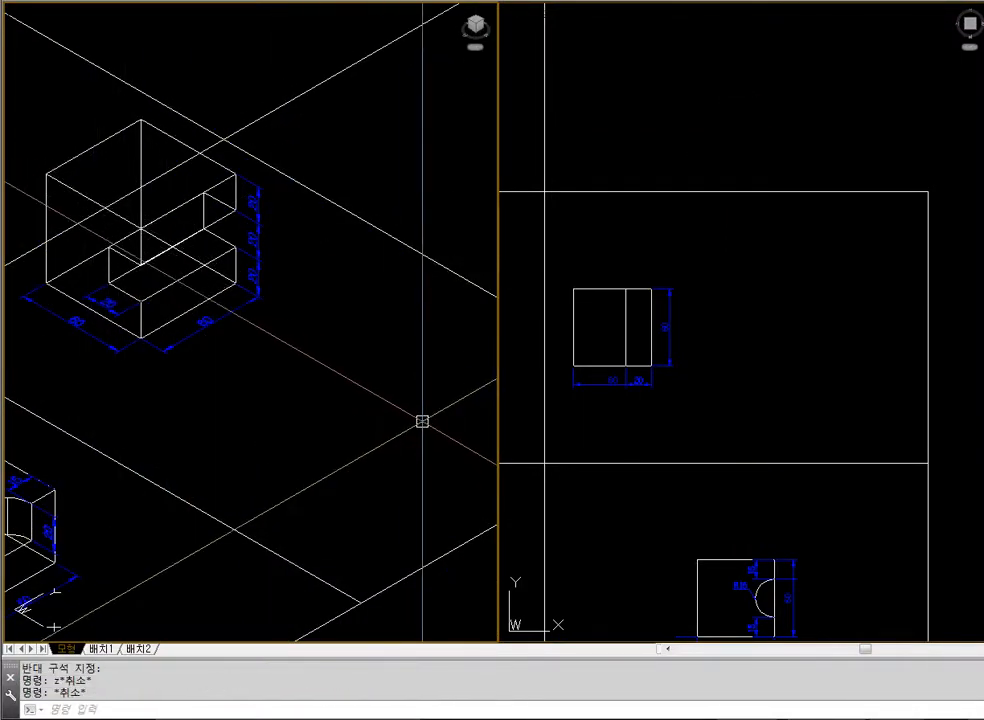
type("hi")
key("Return")
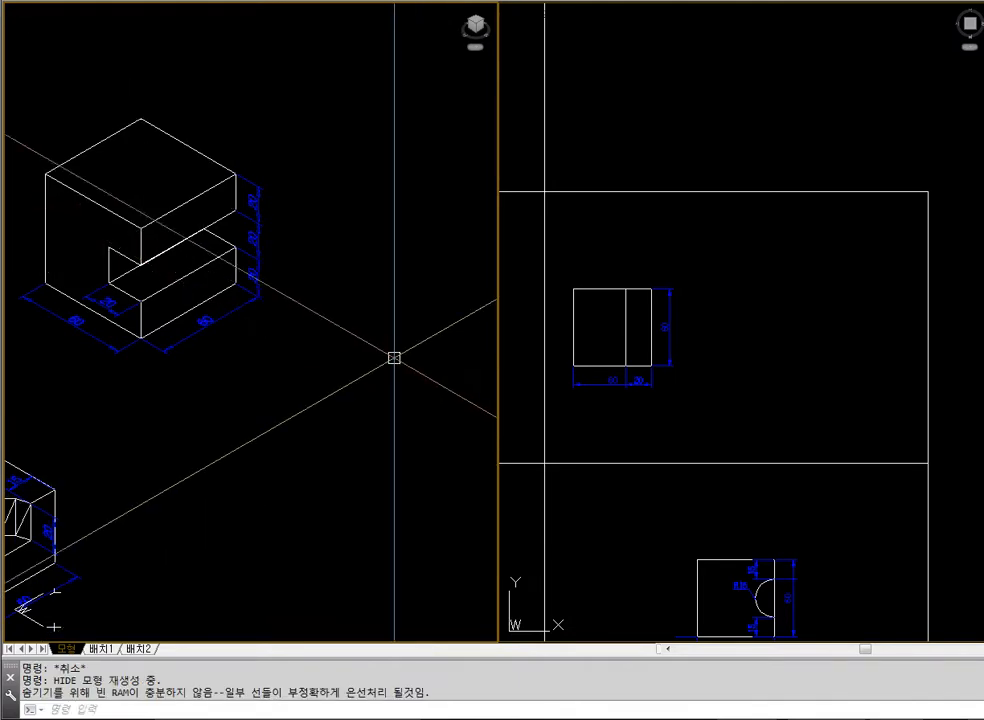
Regenerate the isometric view to restore the wireframe display of the notched block
left_click(714, 426)
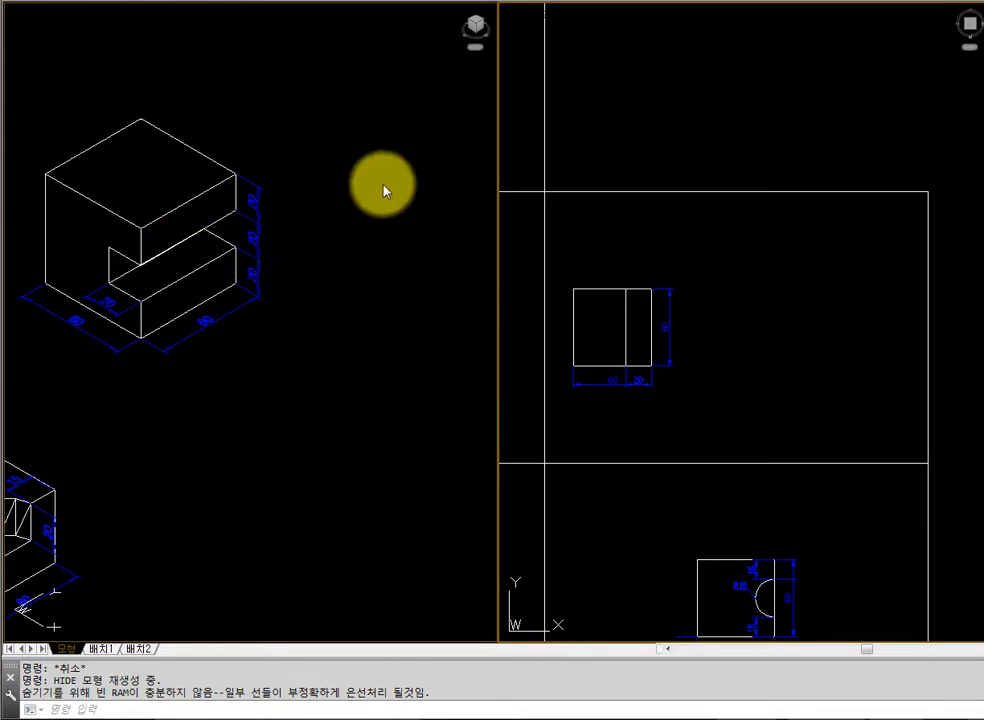
left_click(385, 236)
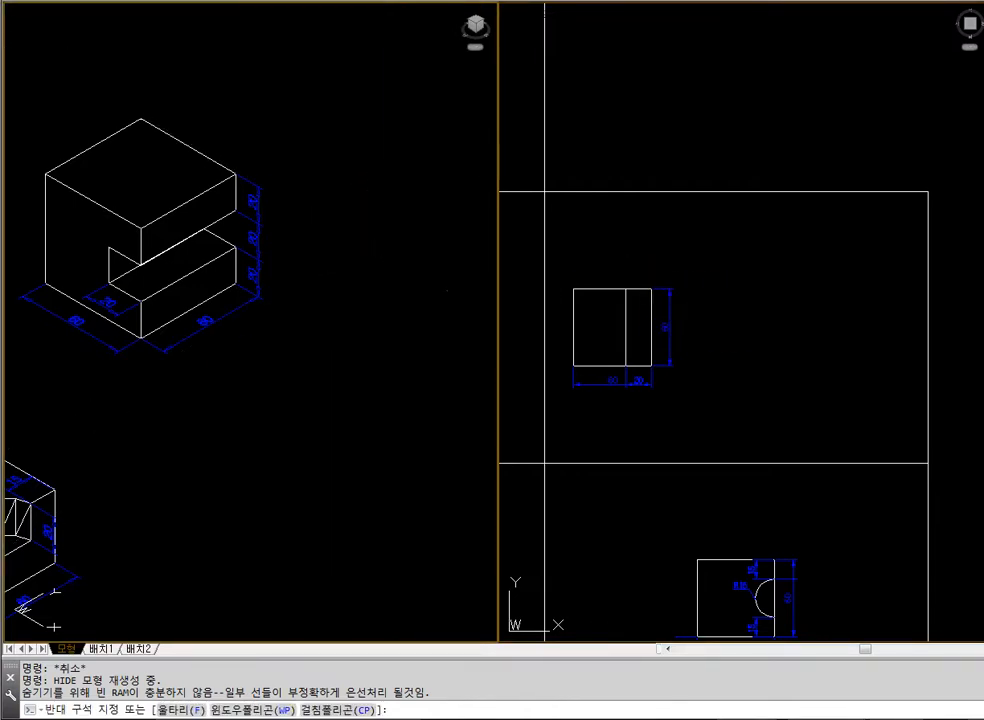
type("regen")
key("Return")
key("Escape")
key("Escape")
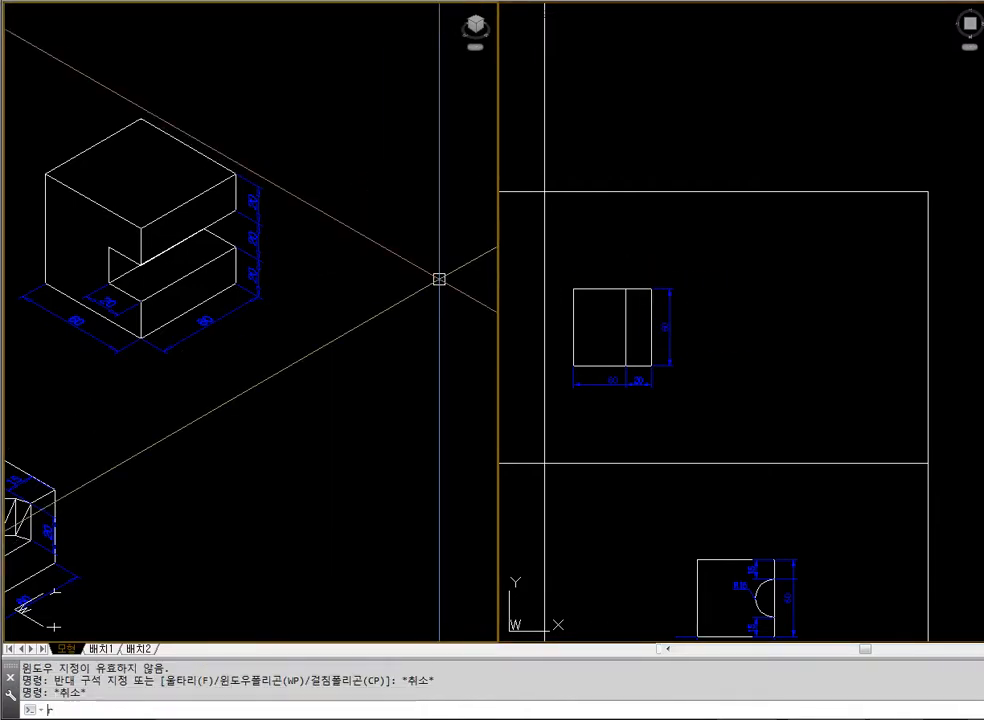
type("regen")
key("Return")
key("Escape")
Draw a 60 by 60 rectangle in the plan view, in the empty space beside the notched block
left_click(756, 338)
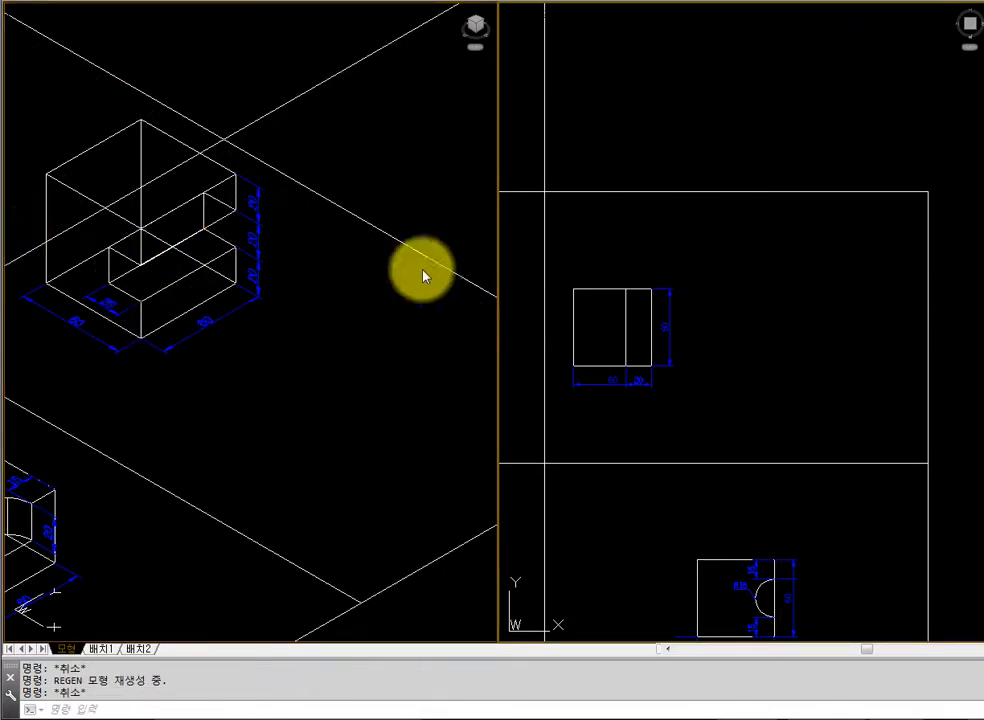
type("rec")
key("Return")
left_click(748, 298)
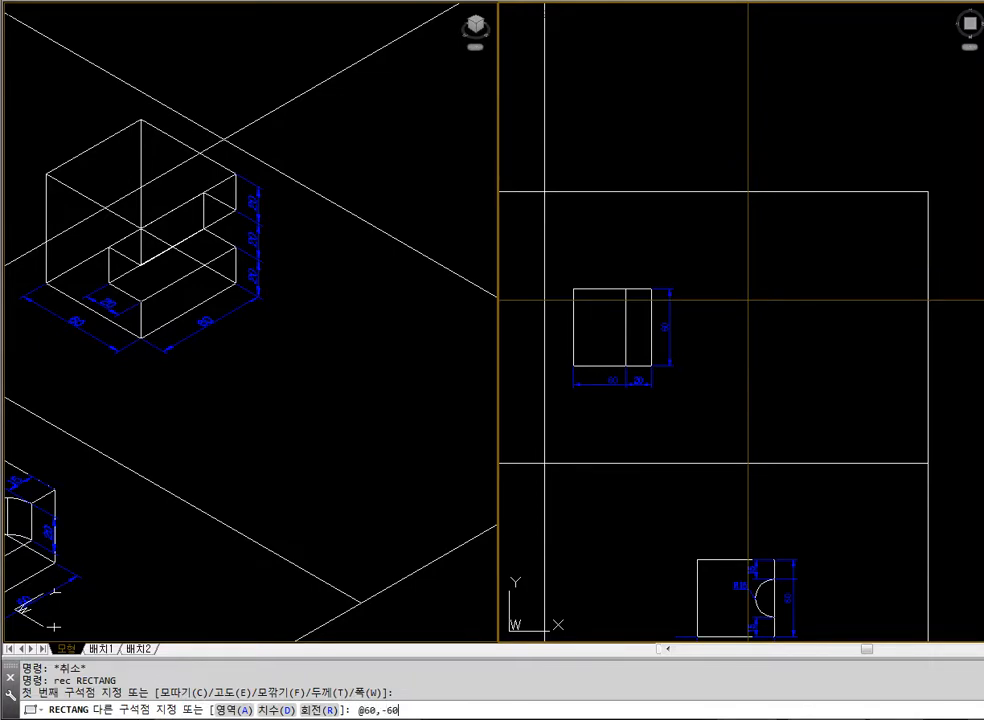
type("@60,-60")
key("Return")
Extrude the 60 by 60 rectangle to a height of 60
type("ext")
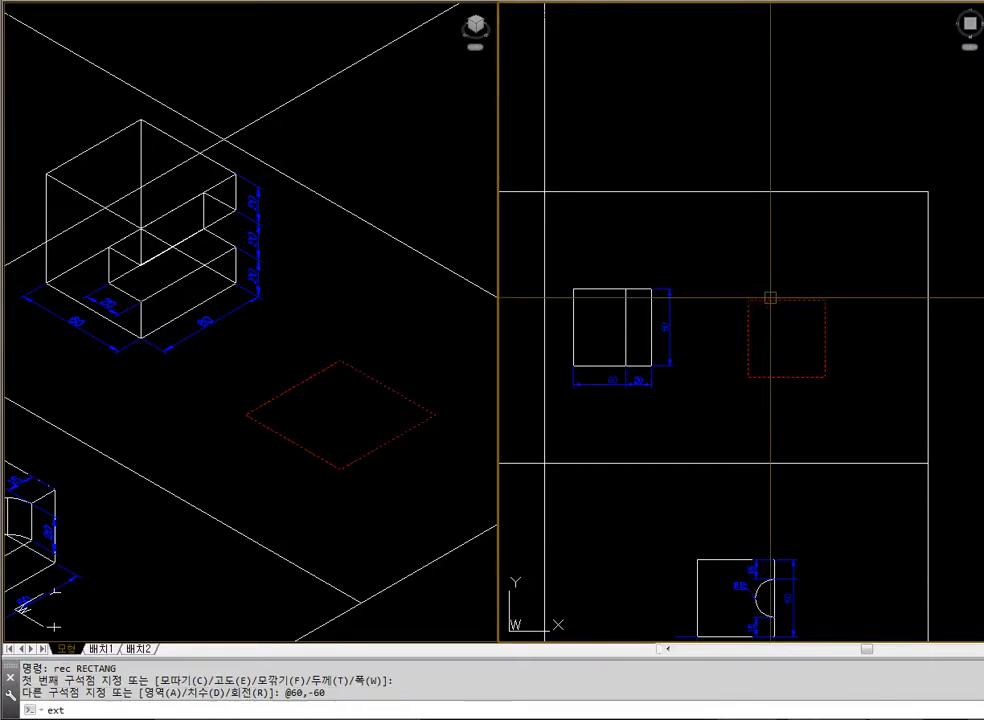
key("Return")
left_click(776, 297)
key("Return")
type("60")
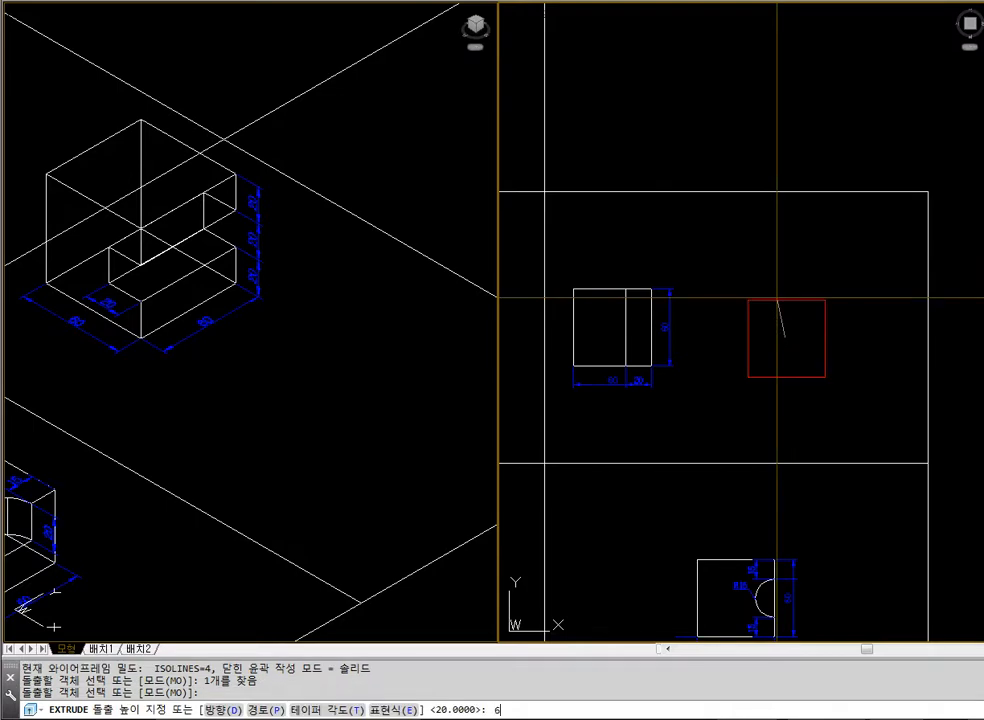
key("Return")
key("Escape")
key("Escape")
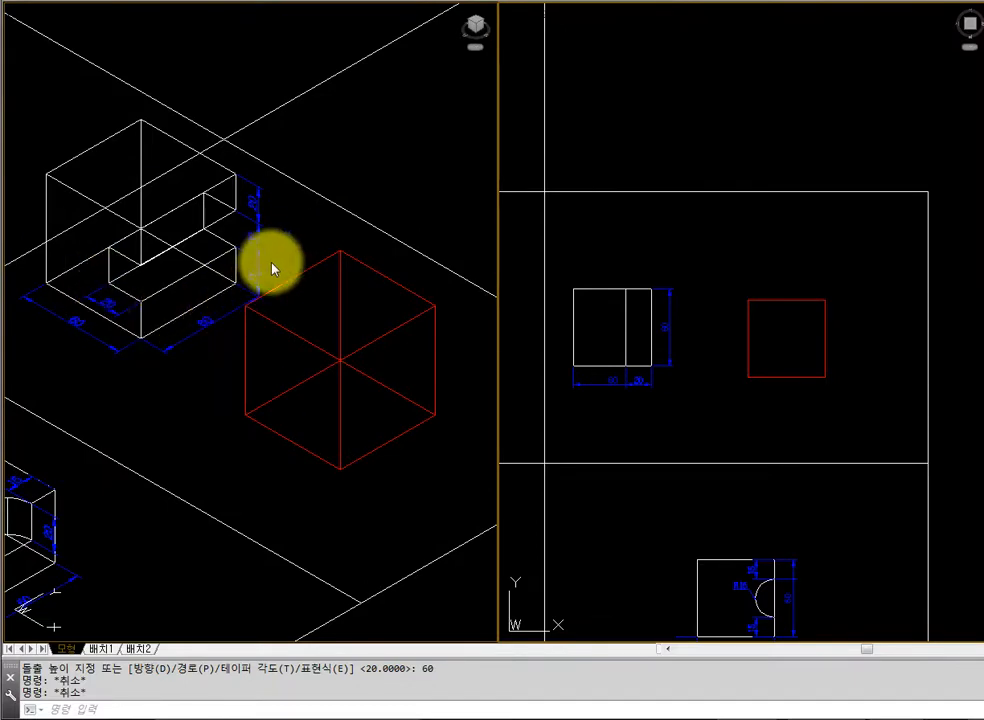
Draw a rectangle 20 wide and 60 long in the plan view, starting near the red cube's lower corner
type("rec")
key("Return")
left_click(728, 393)
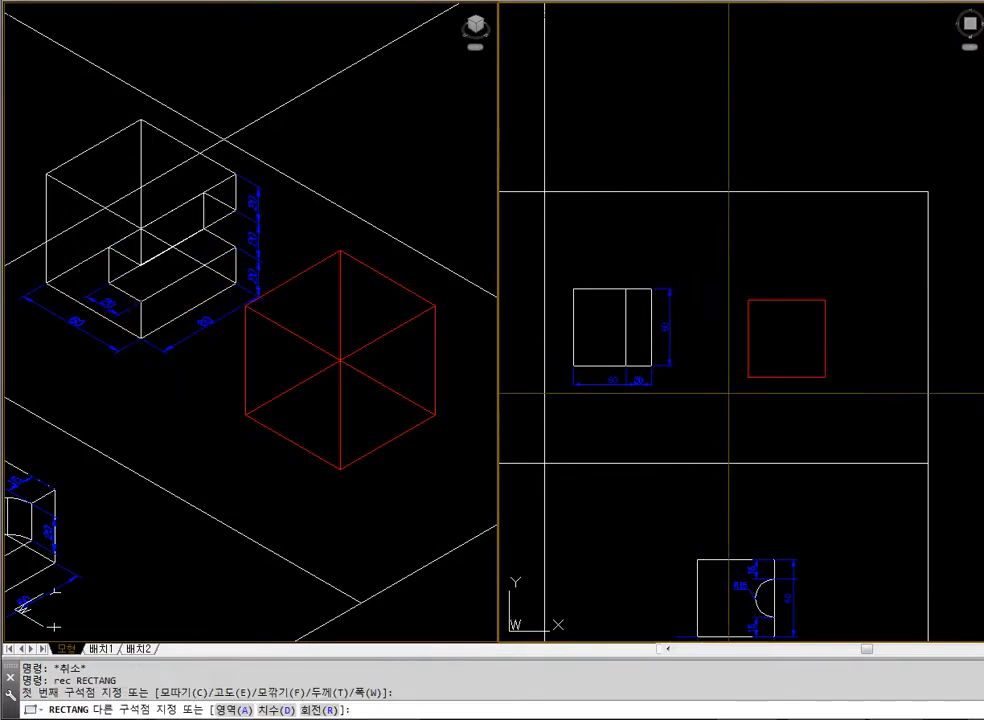
key("Return")
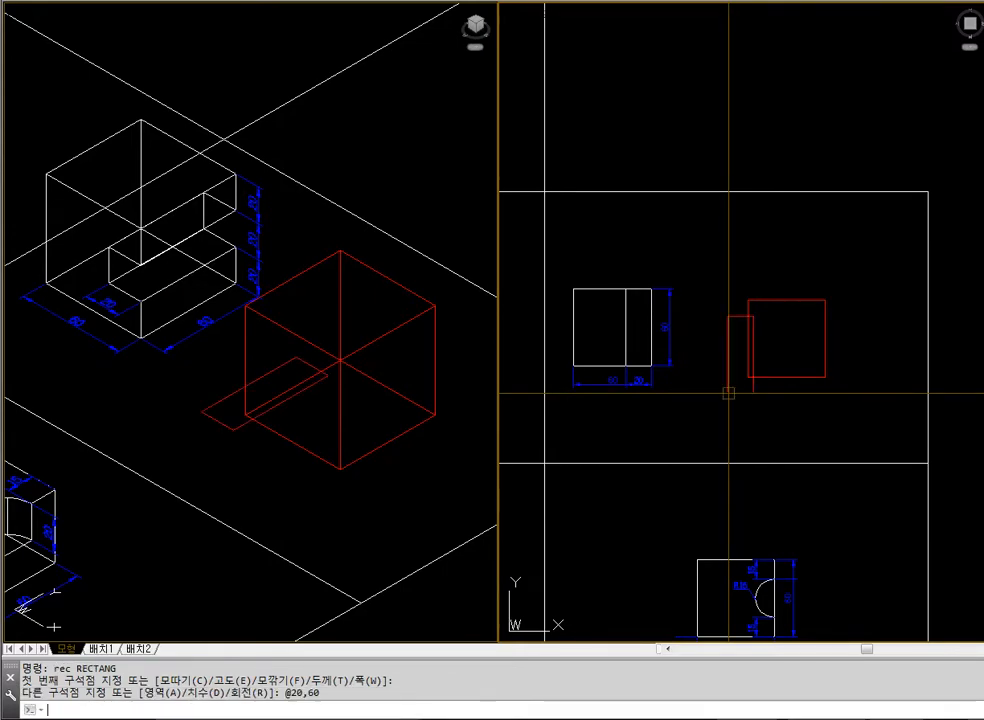
key("Escape")
Move the 20 by 60 rectangle straight in the negative Y direction, clear of the red cube in the plan view
type("m")
key("Return")
left_click(726, 390)
key("Return")
left_click(873, 262)
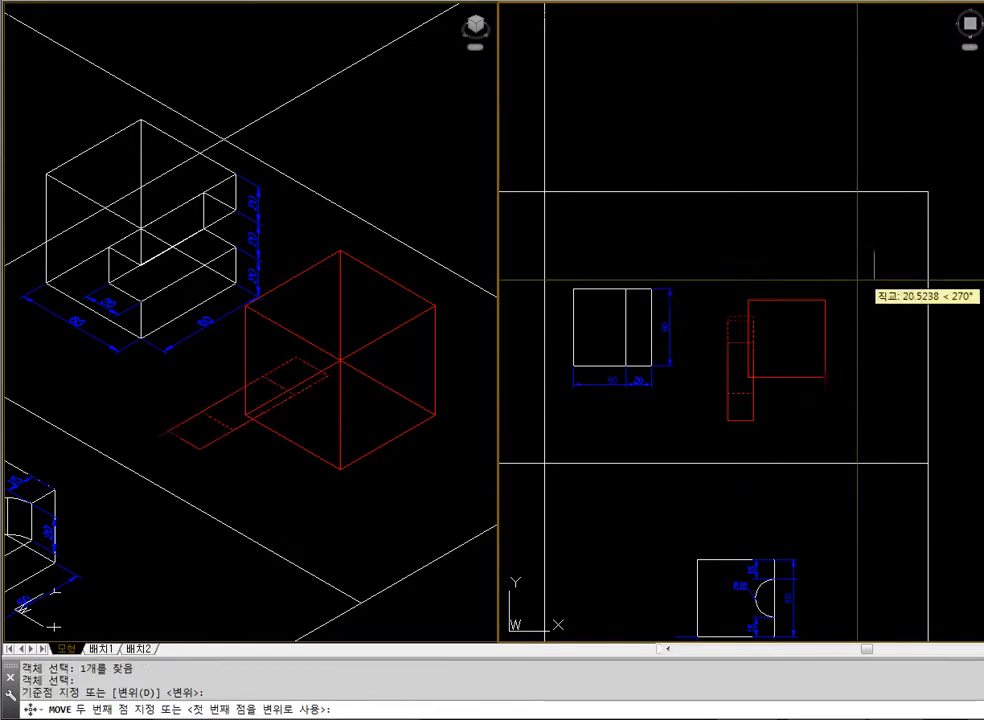
left_click(873, 330)
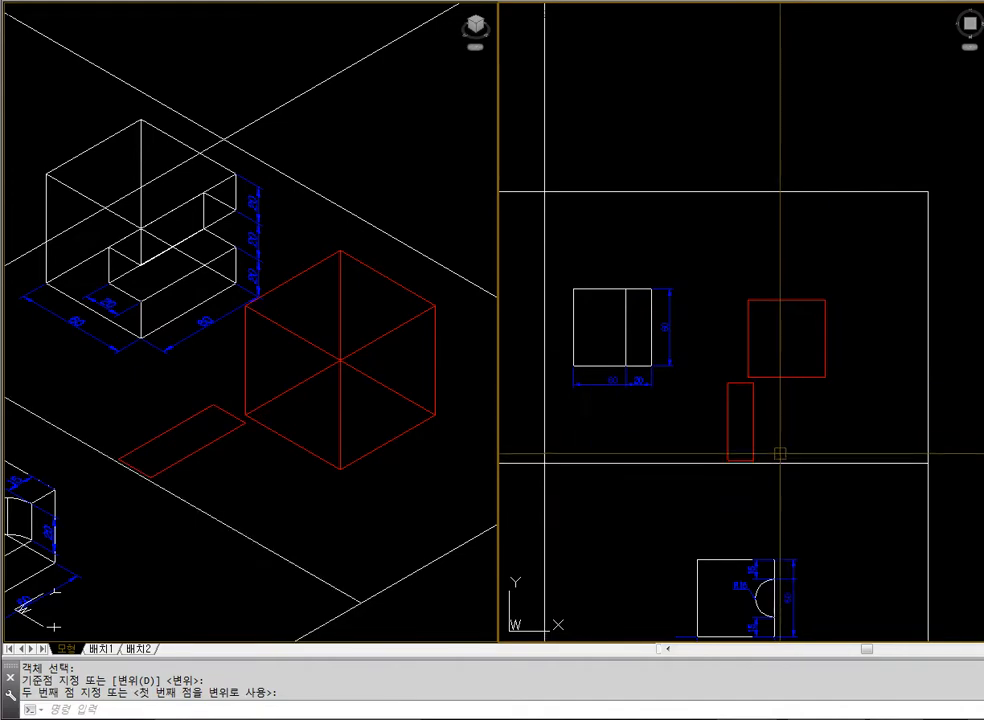
Extrude the 20 by 60 rectangle to a height of 20
type("ext")
key("Return")
left_click(753, 407)
key("Return")
type("20")
key("Return")
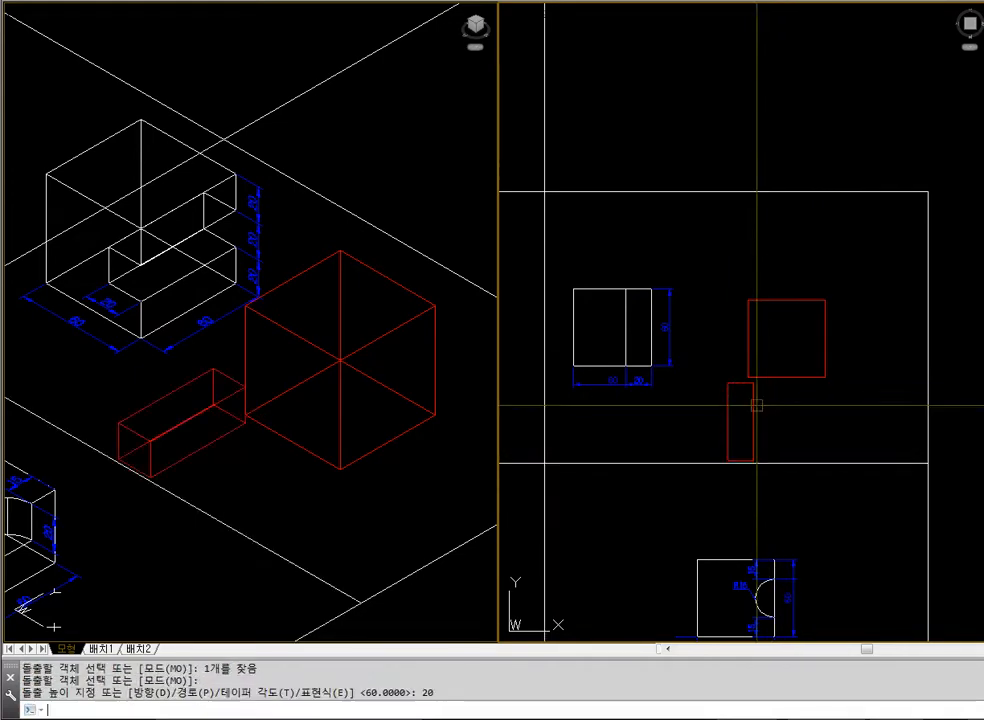
Check the red cube and bar with hidden lines removed in the isometric view, and regenerate it to wireframe
left_click(450, 483)
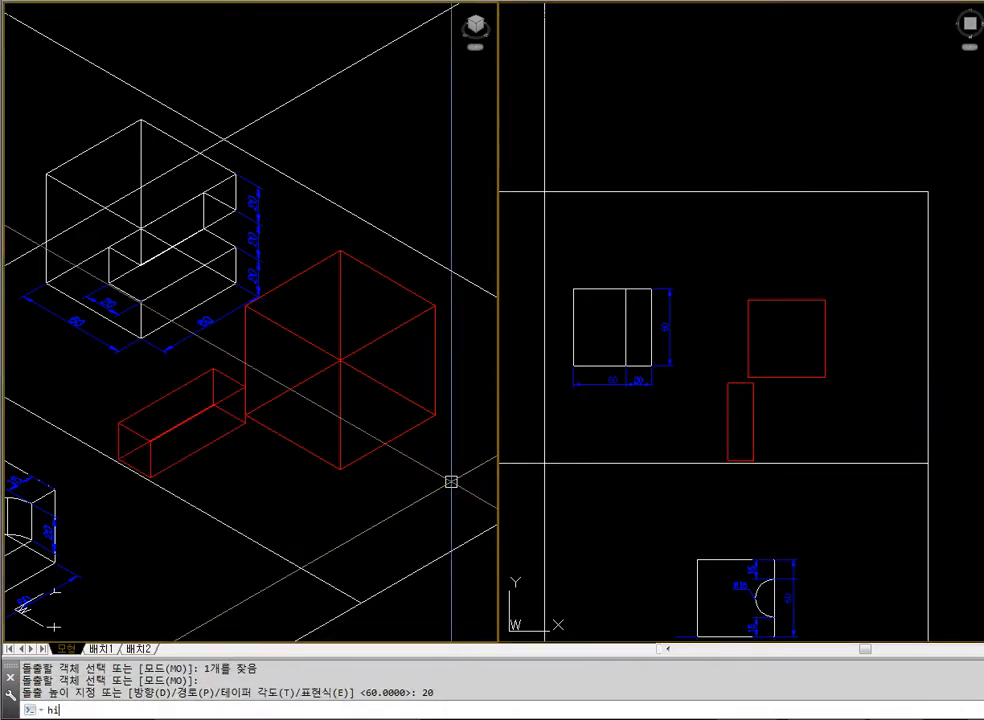
type("hi")
key("Return")
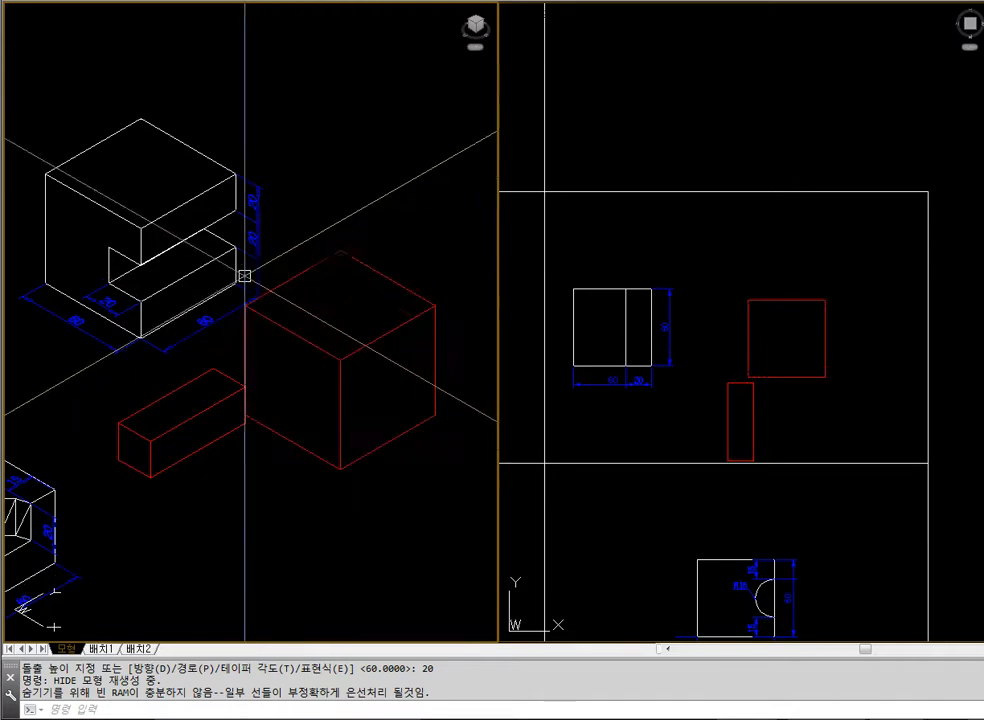
type("regen")
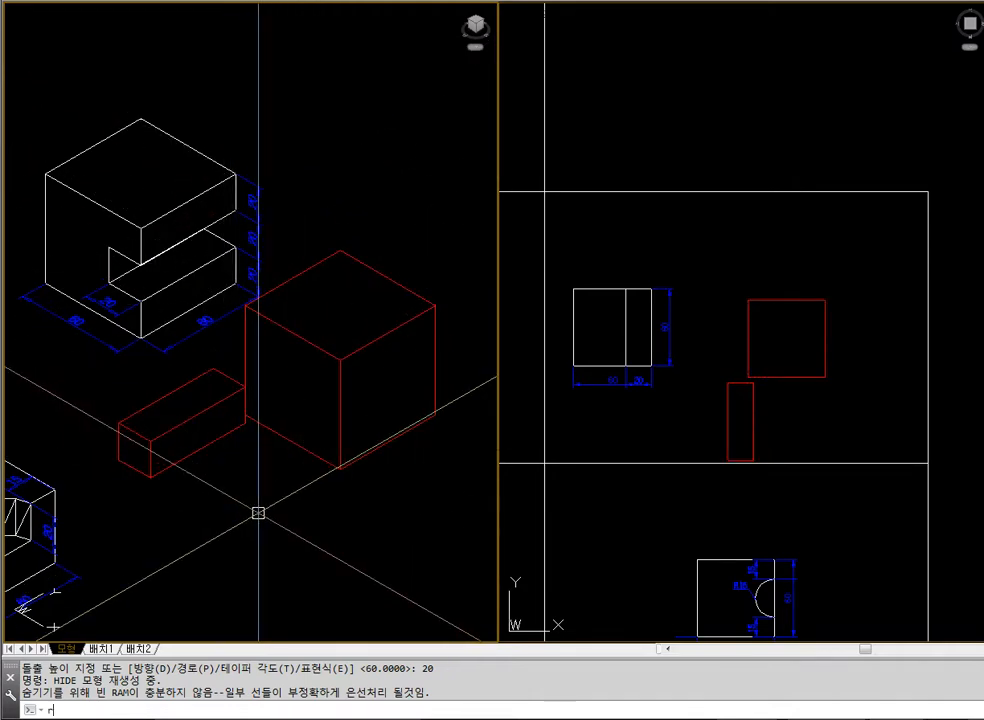
key("Return")
type("11")
key("Escape")
key("Escape")
Move the bar from its front vertical edge's midpoint to the midpoint of the red cube's front vertical edge, and hide the hidden lines
type("m")
key("Return")
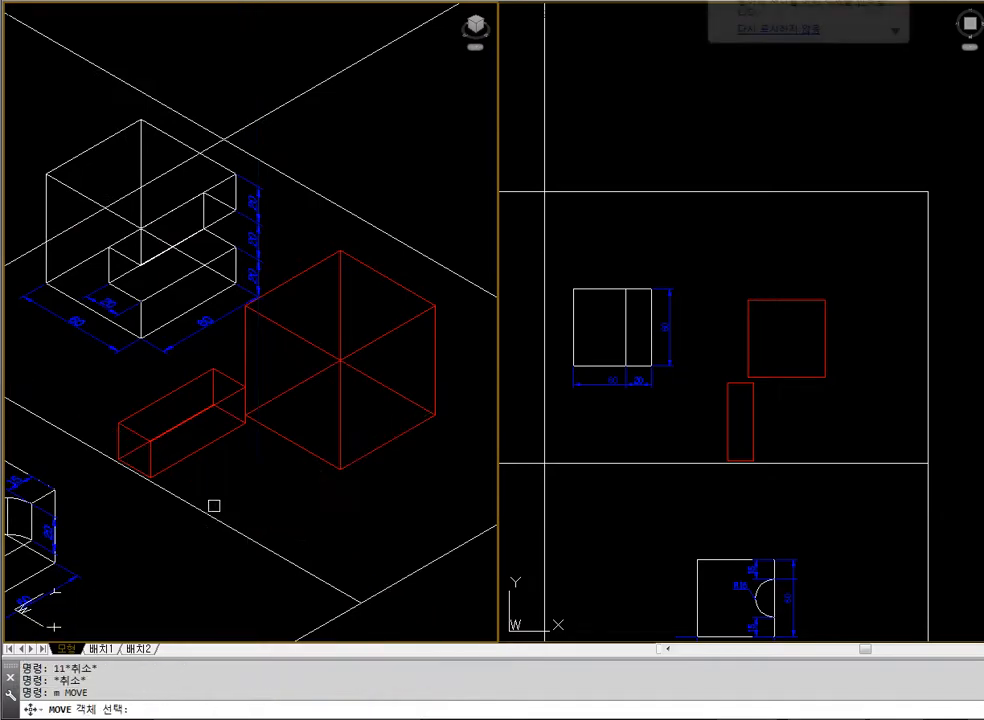
left_click(153, 456)
key("Return")
type("m")
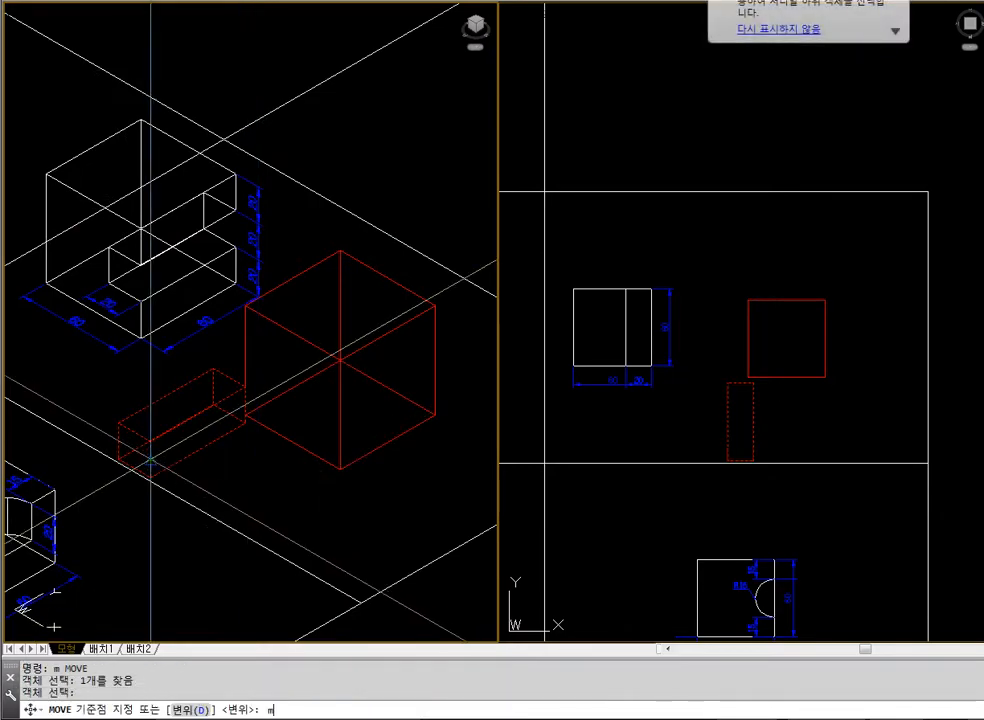
type("id")
key("Return")
left_click(150, 462)
type("mid")
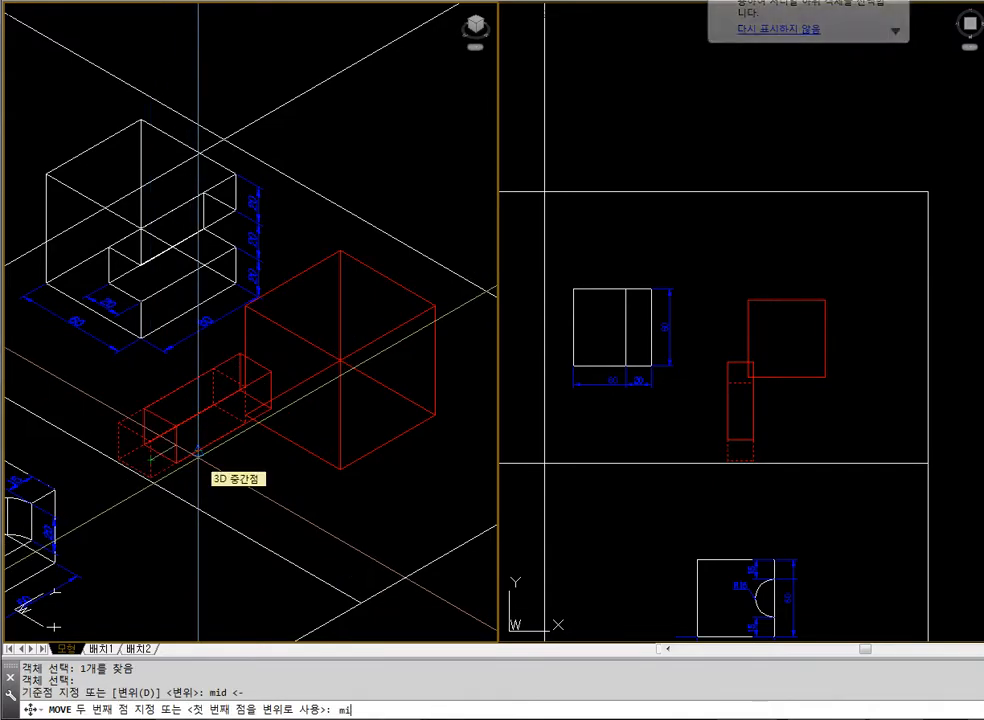
key("Return")
left_click(340, 411)
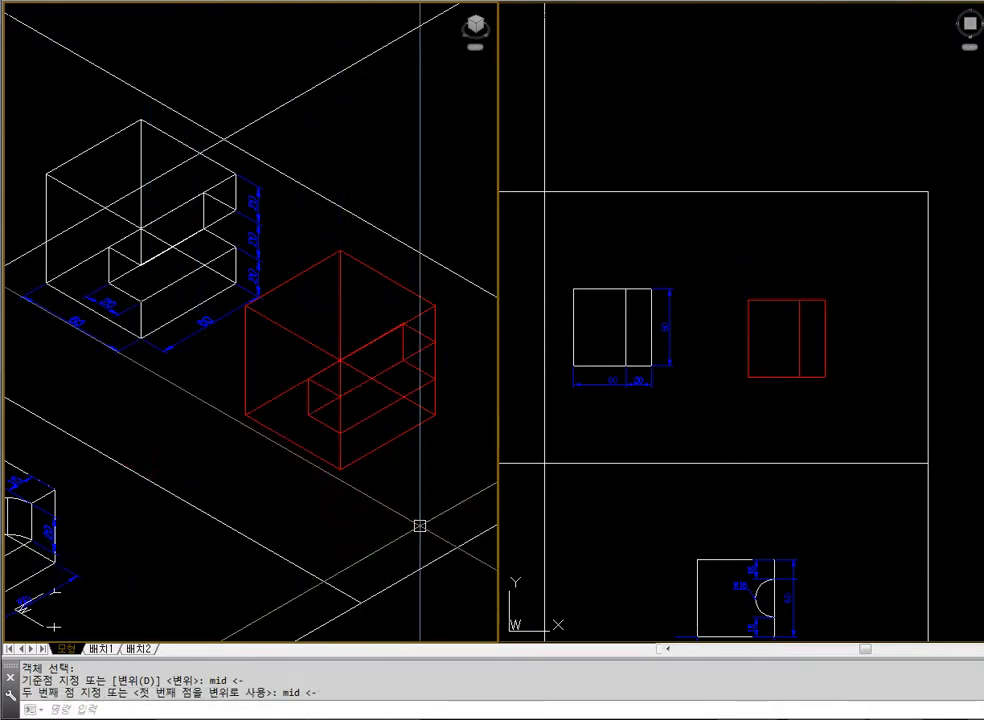
type("hide")
key("Return")
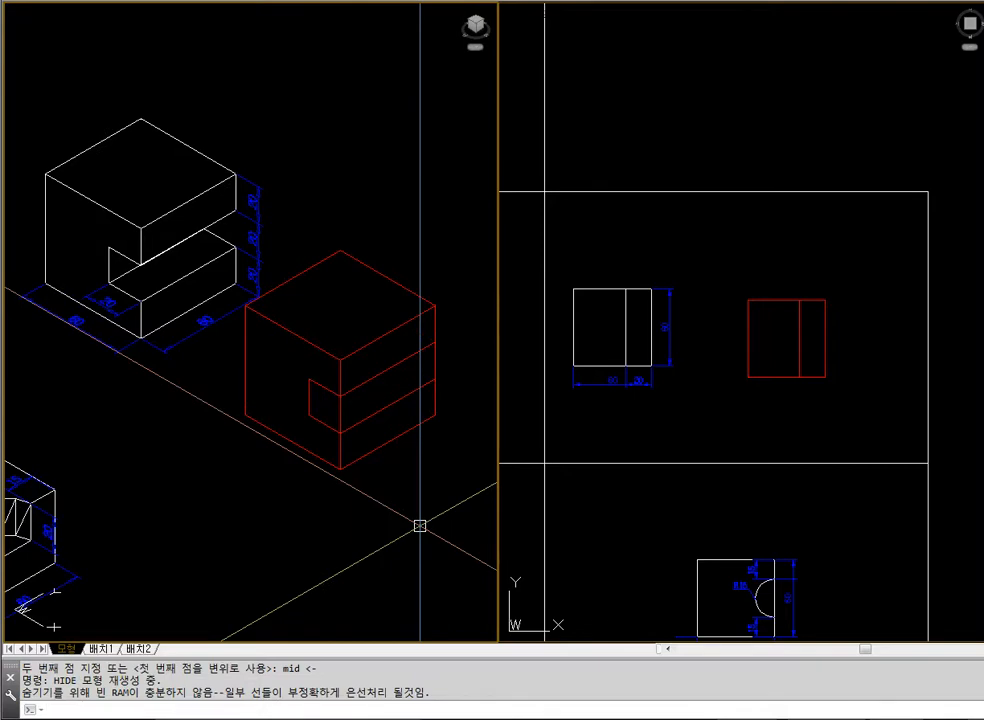
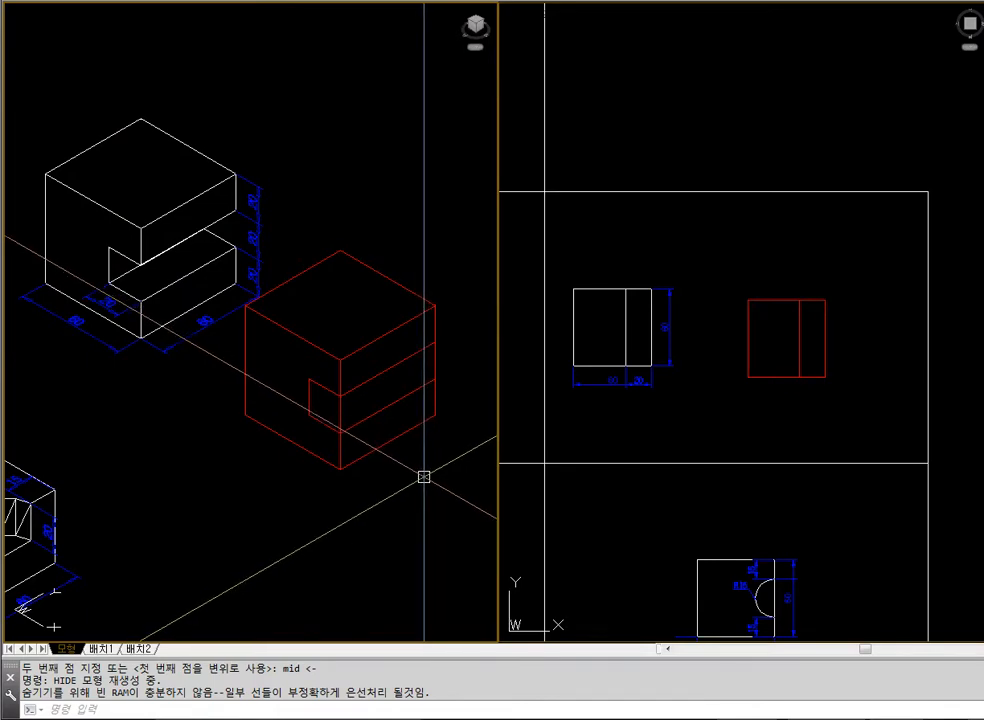
Subtract the 20 by 60 bar from the red cube, and hide the hidden lines in the isometric view
type("sub")
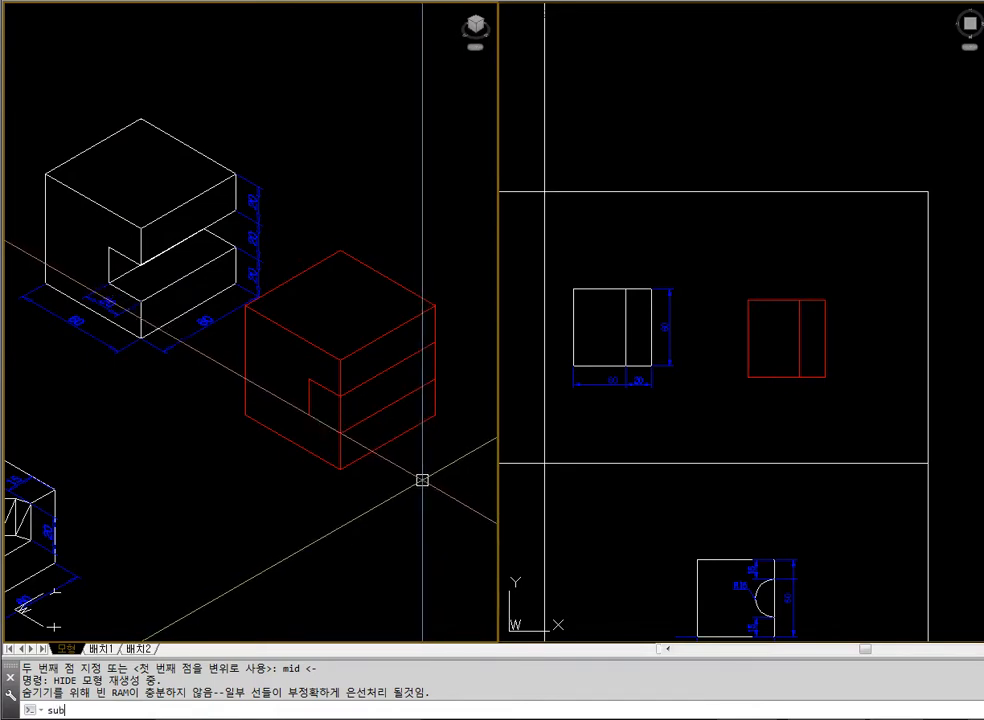
key("Return")
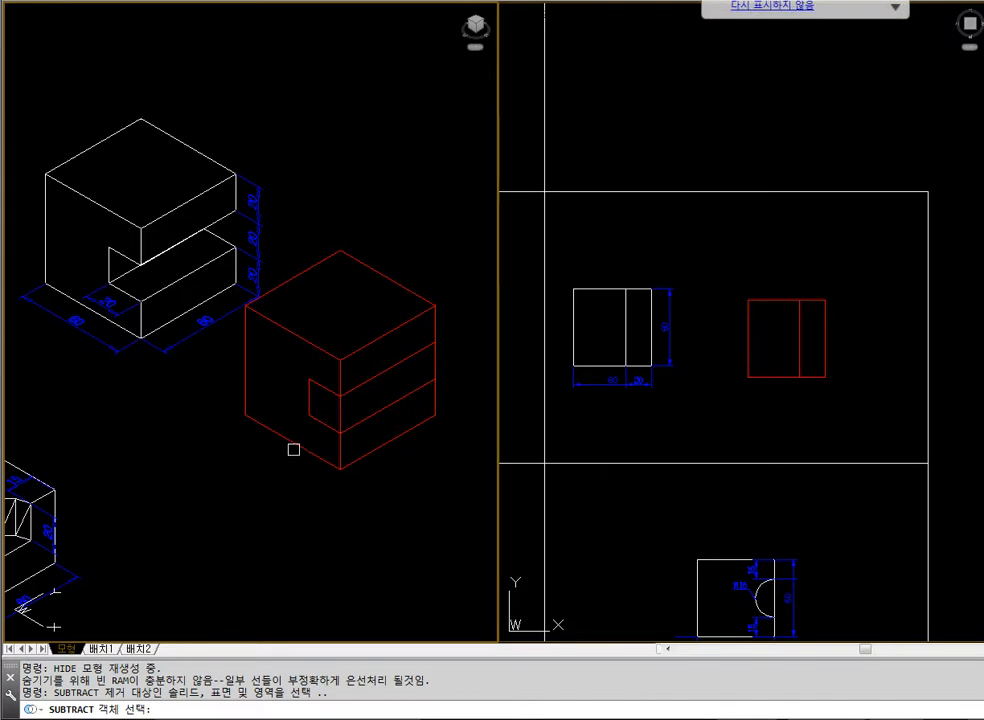
left_click(287, 329)
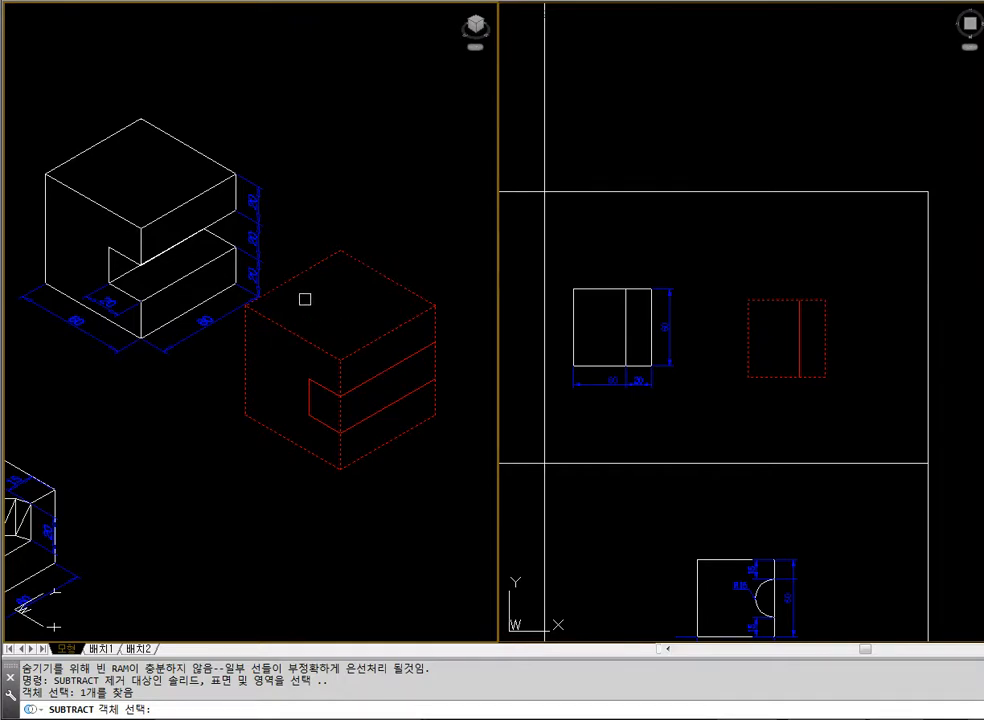
key("Return")
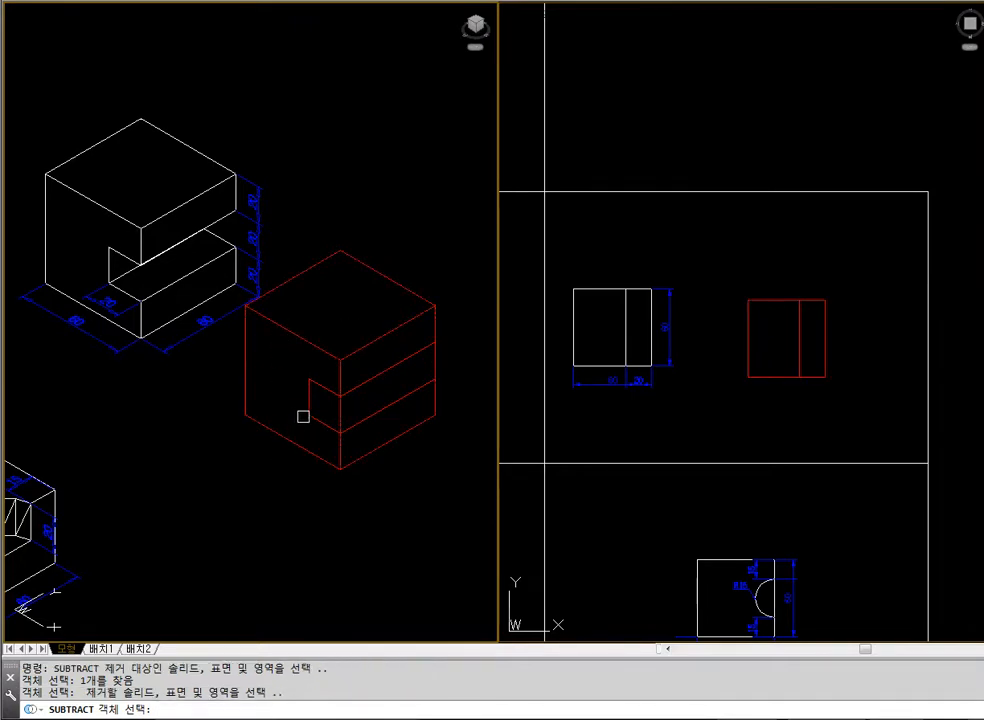
left_click(309, 385)
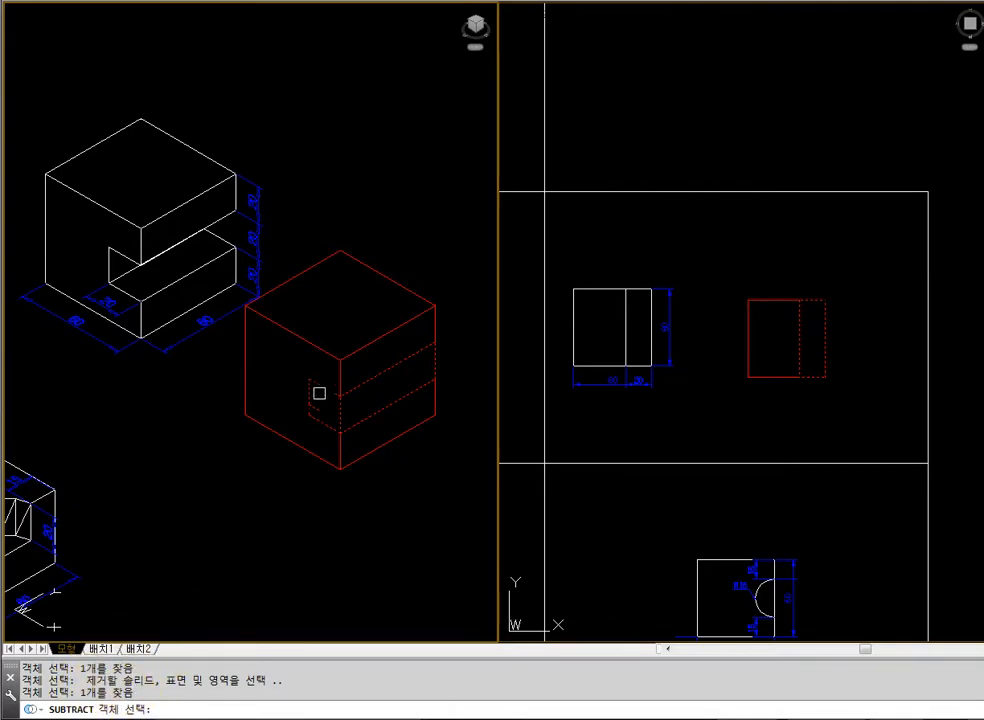
key("Return")
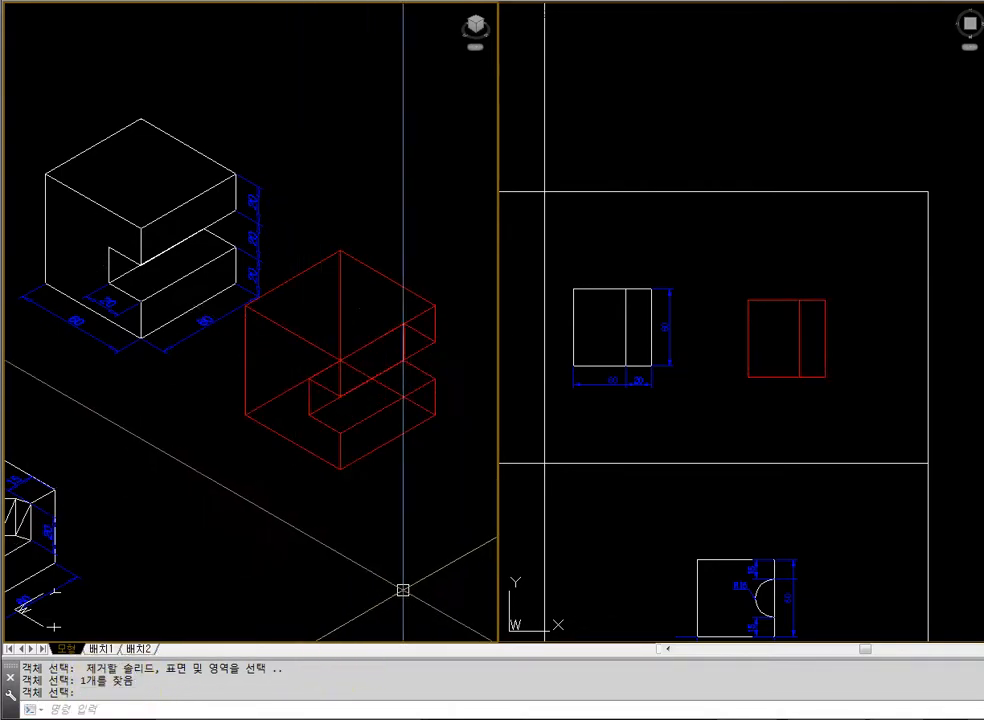
type("hide")
key("Return")
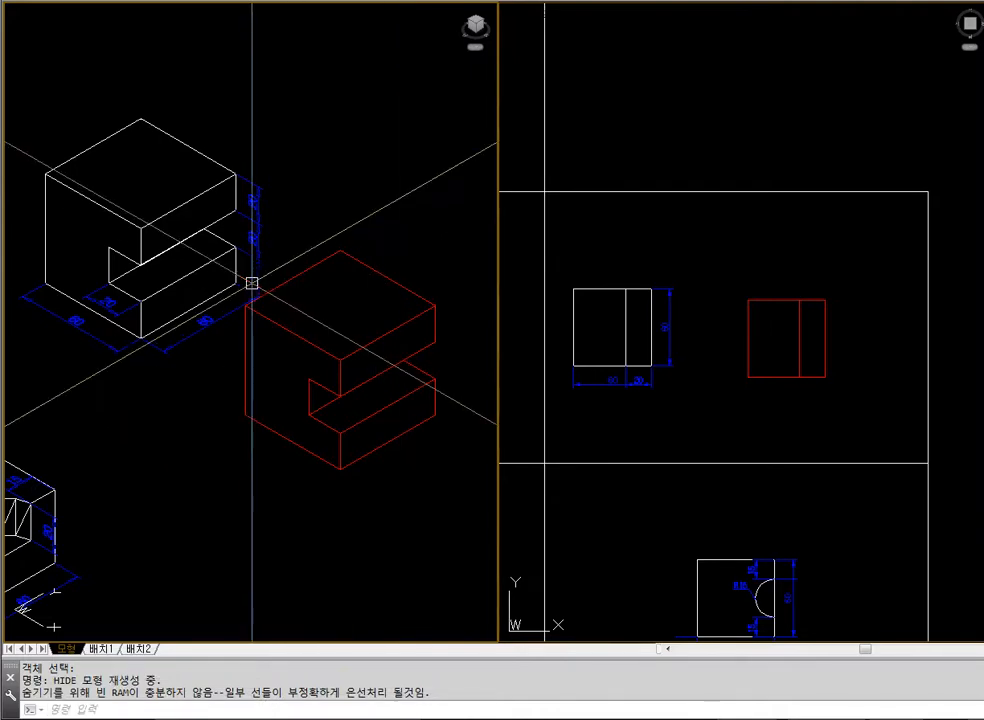
Erase the red notched block
left_click(395, 335)
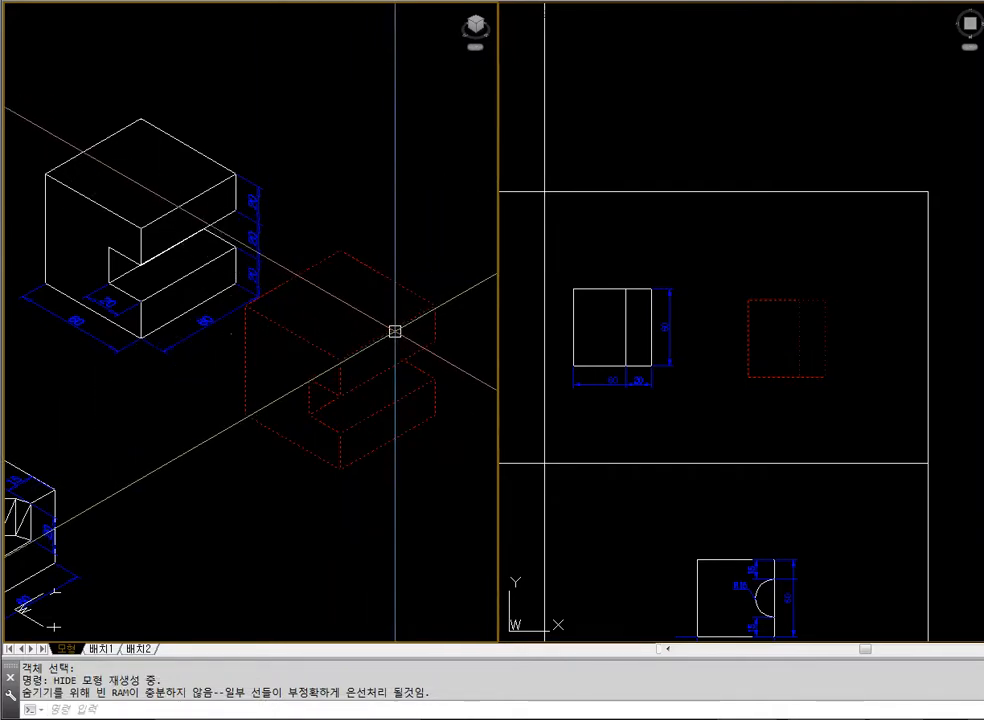
type("e")
key("Return")
Draw a 40 by 60 rectangle in the plan view, in the free space beside the white reference block
left_click(685, 415)
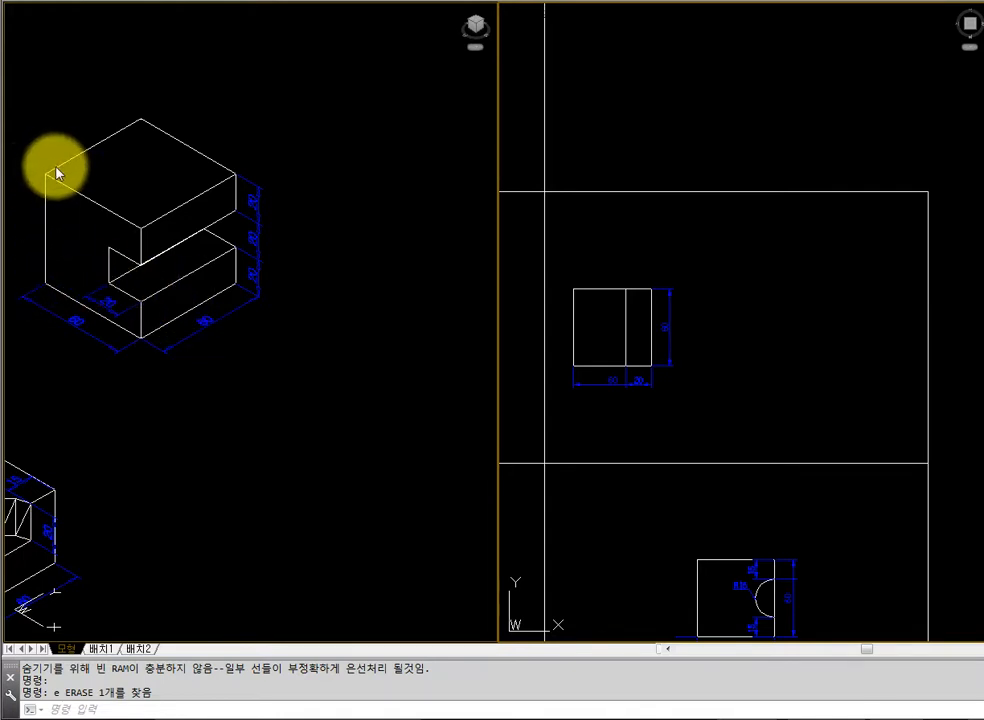
type("rec")
key("Return")
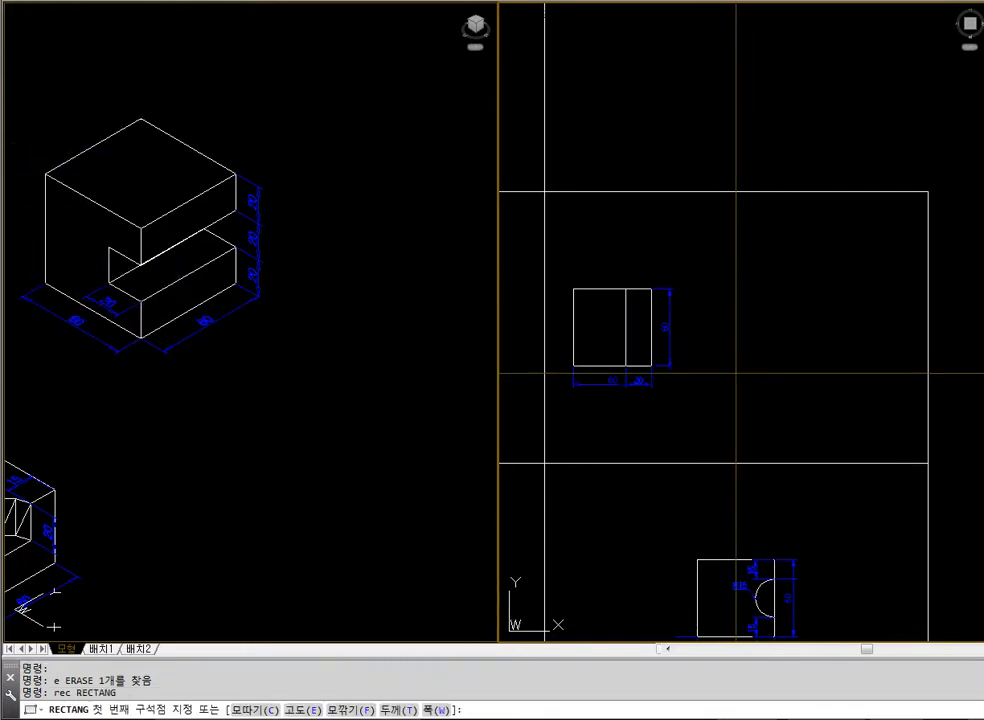
left_click(723, 384)
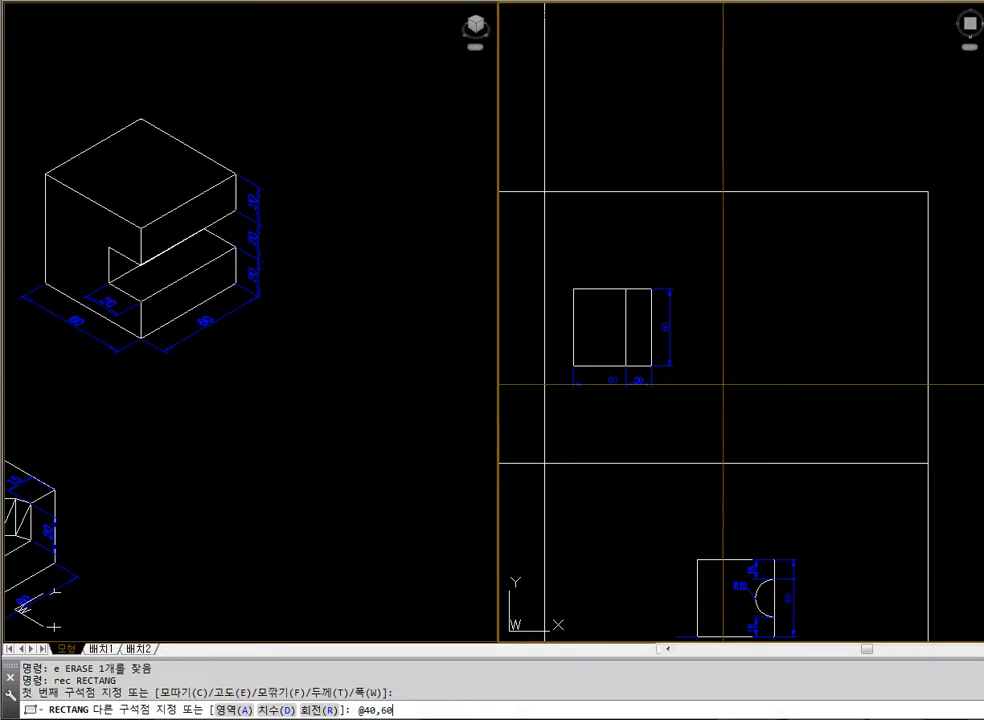
key("Return")
key("Escape")
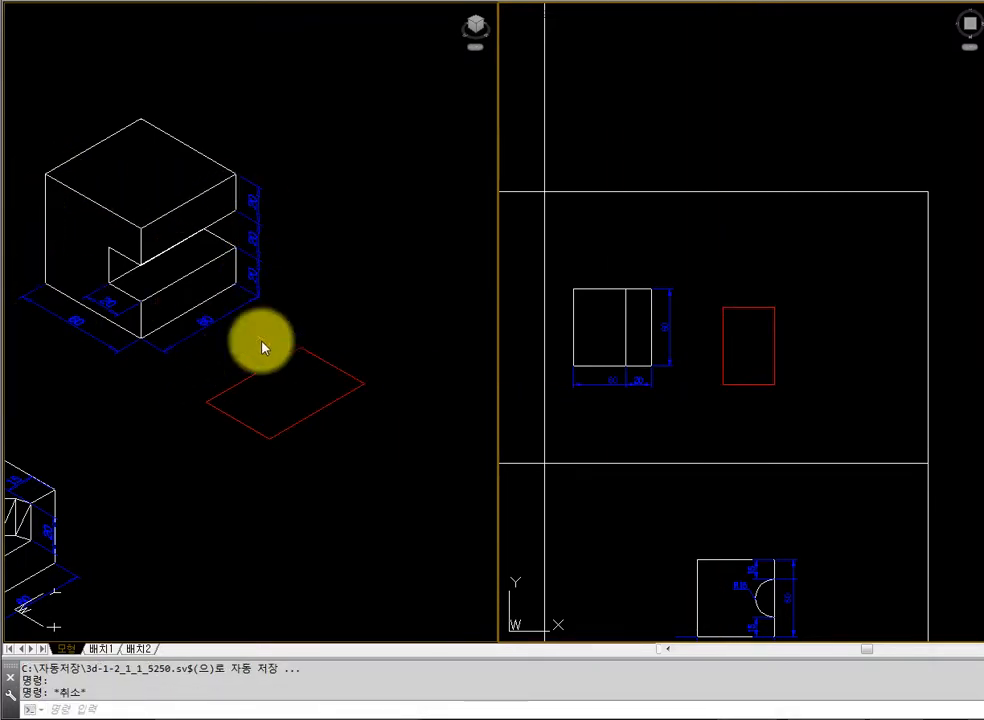
Extrude the 40 by 60 rectangle to a height of 60
type("ext")
key("Return")
left_click(761, 385)
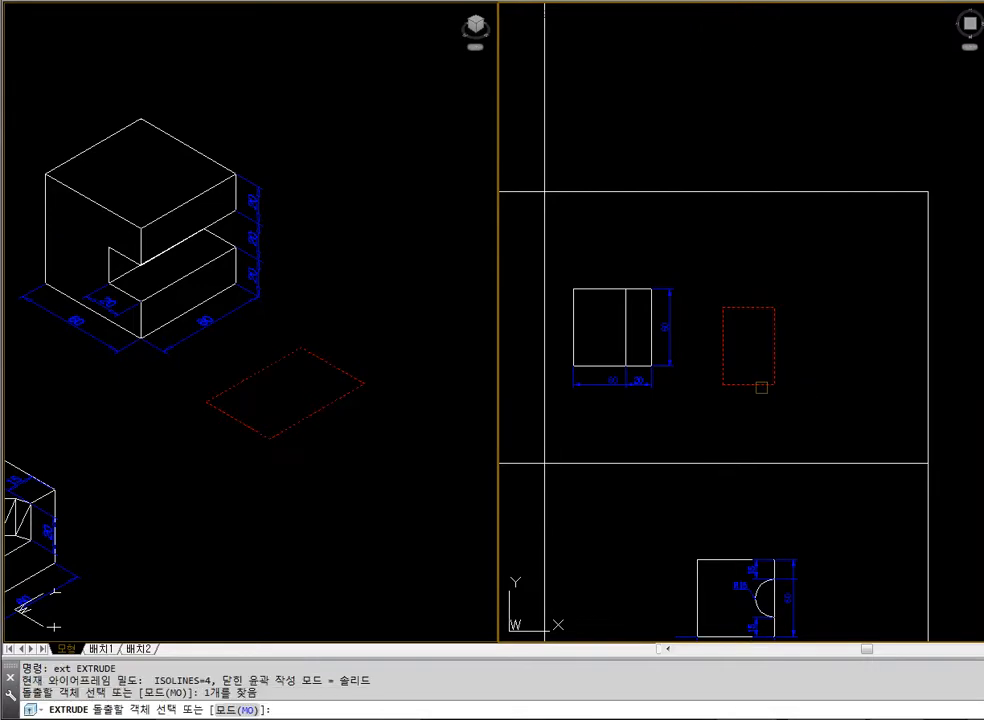
key("Return")
type("60")
key("Return")
key("Escape")
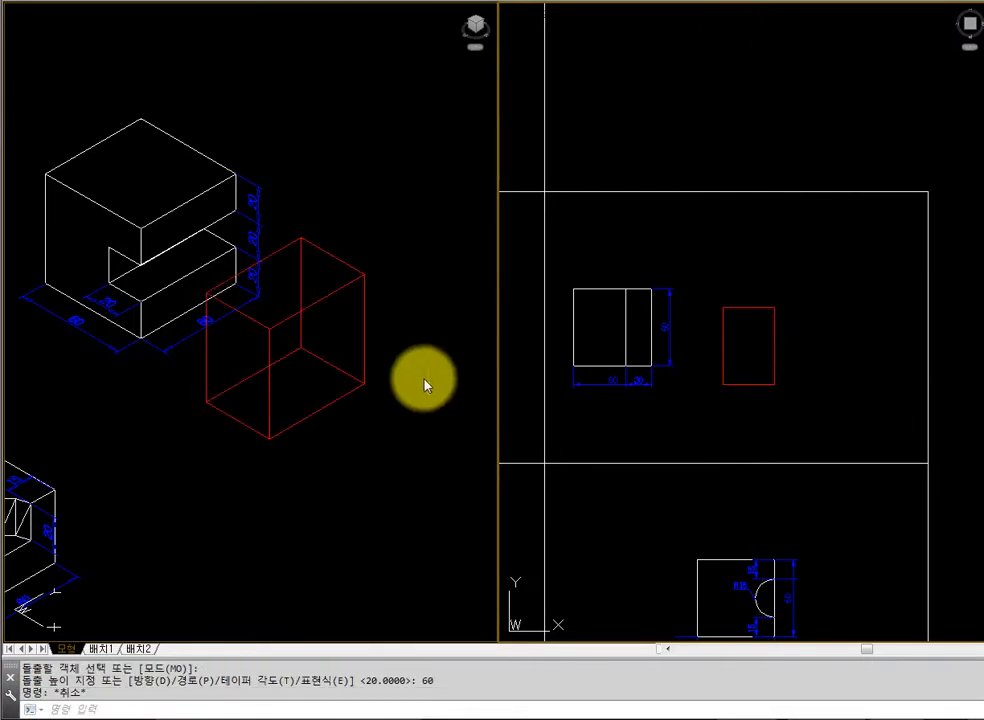
Move the 40 by 60 block about 15 units straight in the positive X direction in the isometric view
type("m")
key("Return")
left_click(334, 298)
key("Return")
left_click(402, 344)
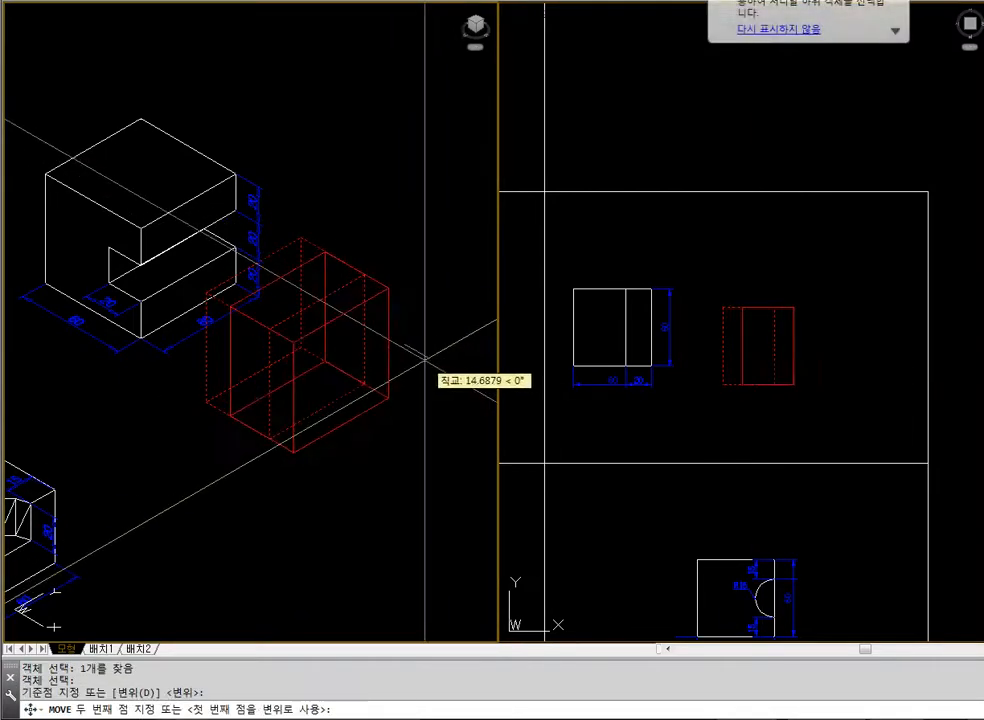
key("Escape")
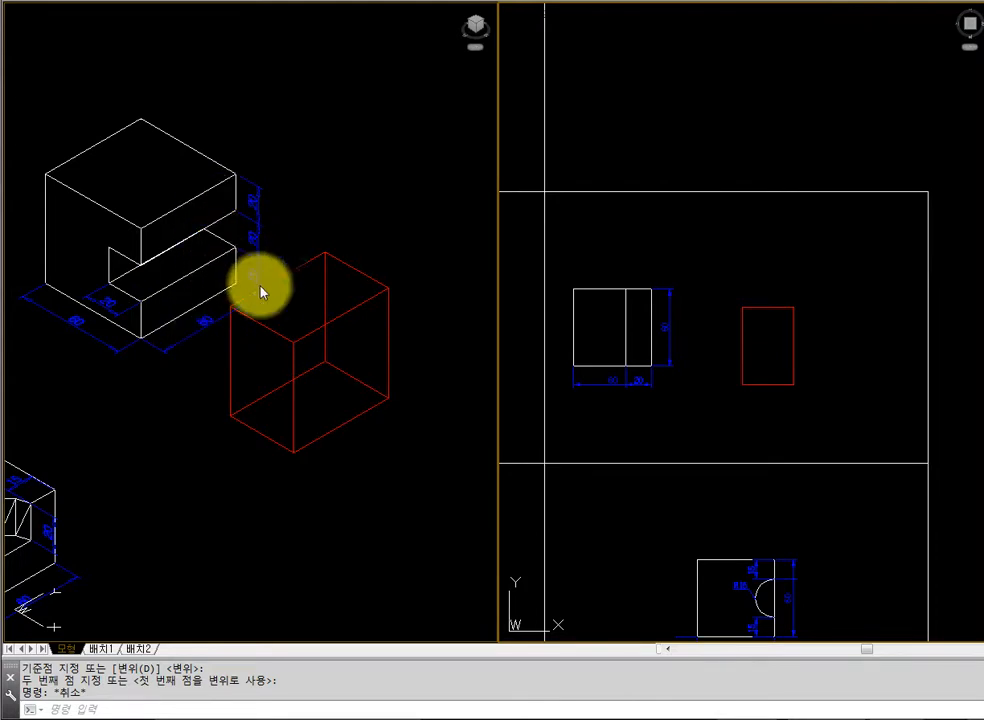
Draw a 20 by 60 rectangle in the plan view, starting just below the lower-left corner of the red block
type("r")
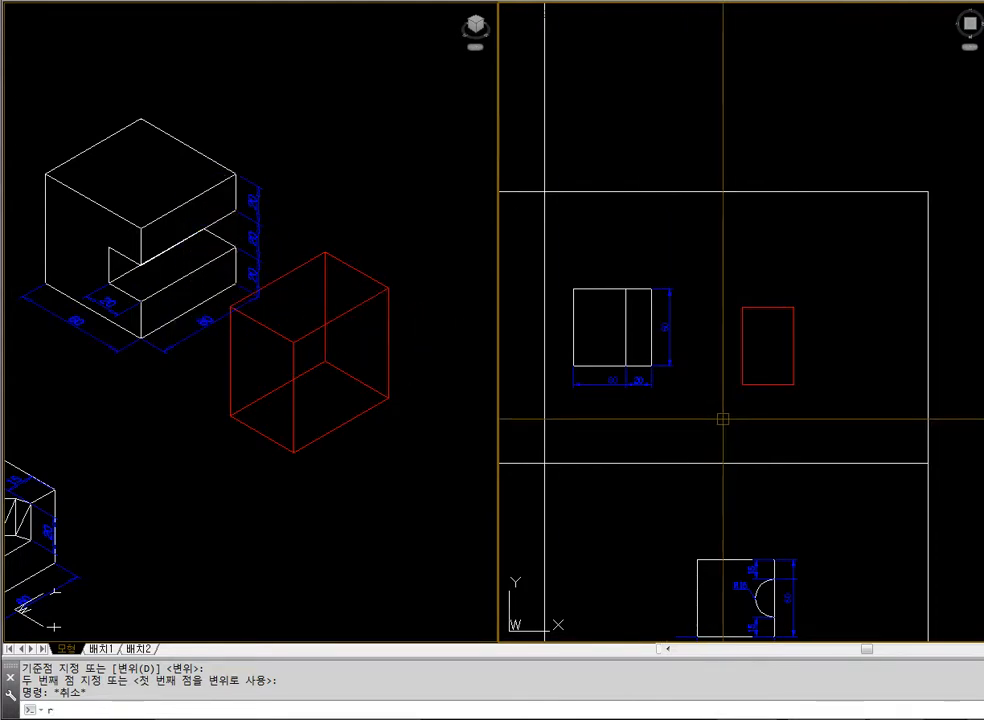
type("ec")
key("Return")
left_click(724, 419)
type("@20,")
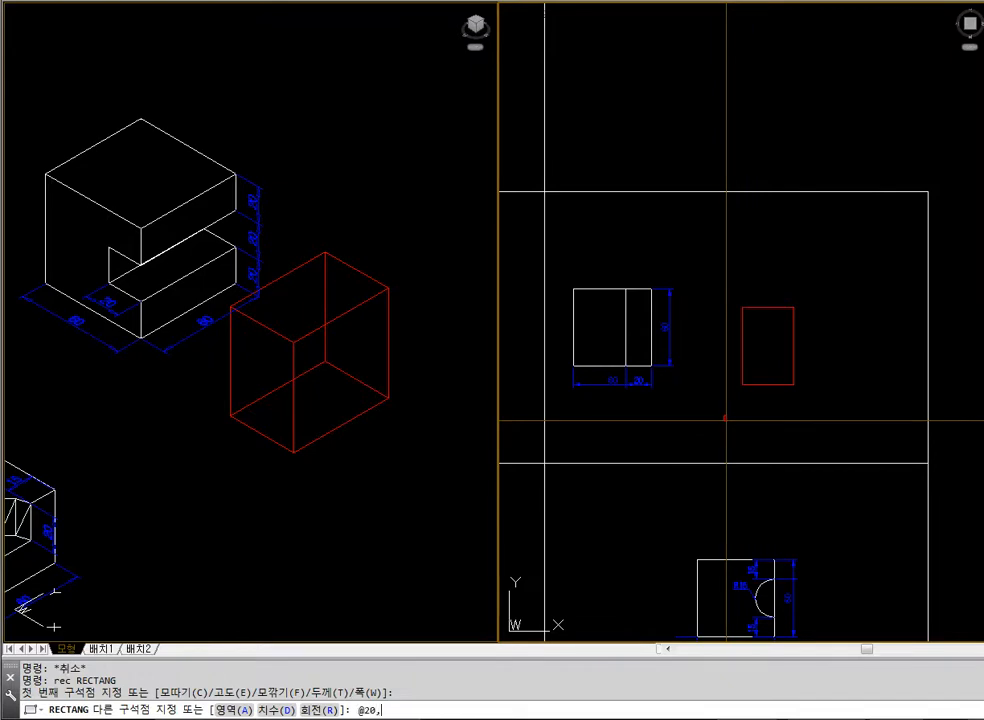
type("60")
key("Return")
Move the 20 by 60 rectangle straight in negative X and in negative Y, clear of the red block in the plan view
key("space")
left_click(727, 418)
key("space")
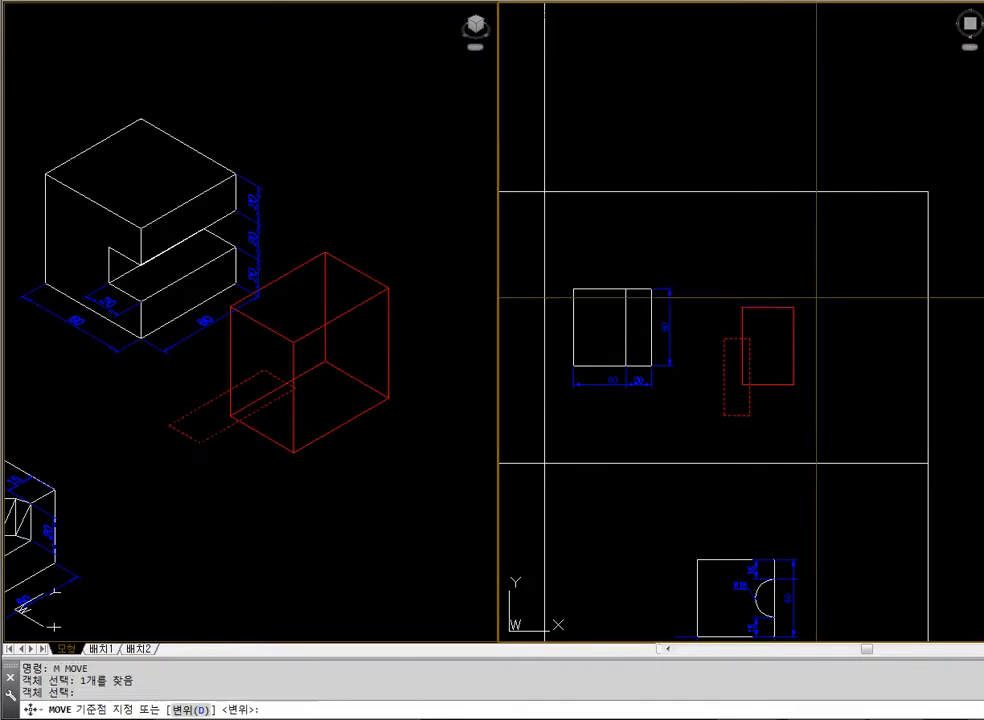
left_click(833, 269)
left_click(795, 268)
key("space")
left_click(696, 338)
Extrude the 20 by 60 rectangle to a height of 20
key("space")
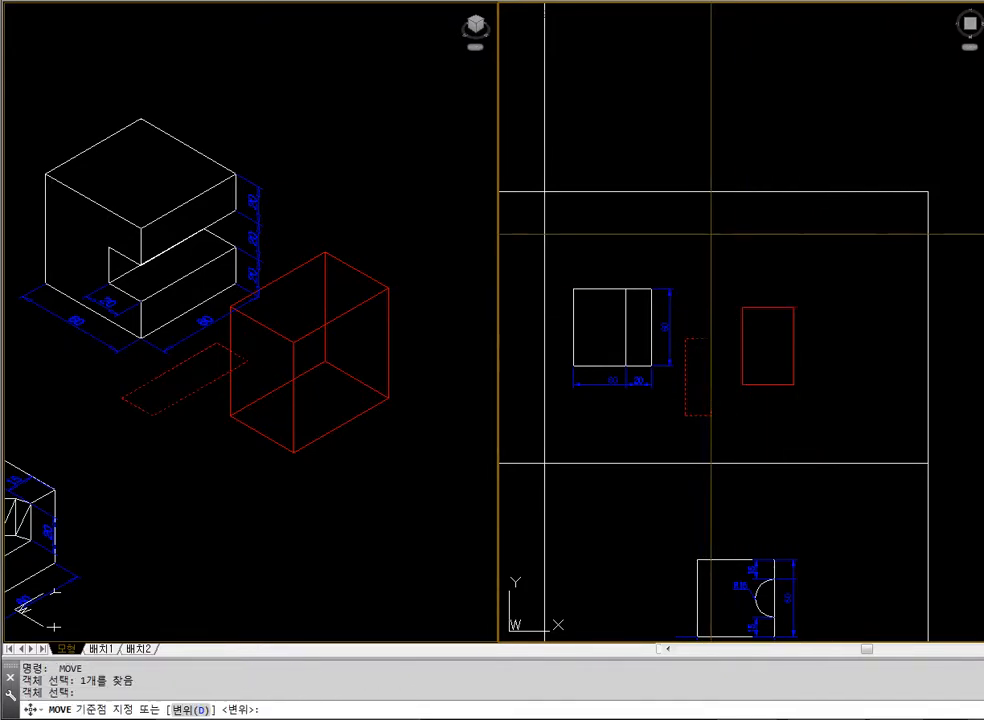
left_click(710, 232)
left_click(710, 272)
type("ext")
key("space")
left_click(698, 400)
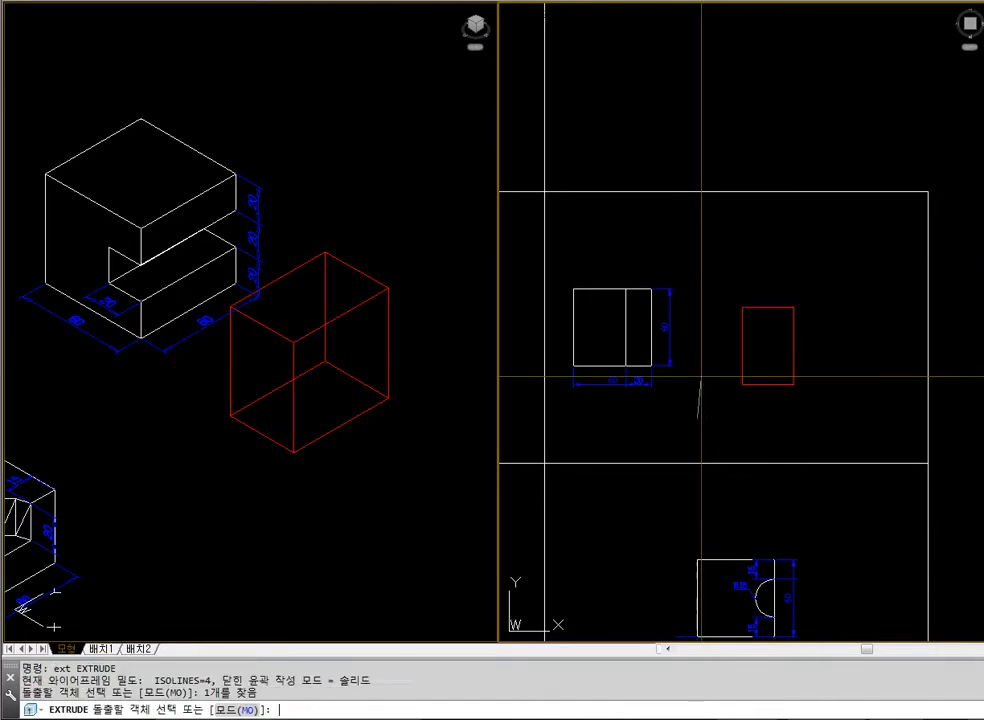
key("space")
type("20")
key("space")
key("Escape")
key("Escape")
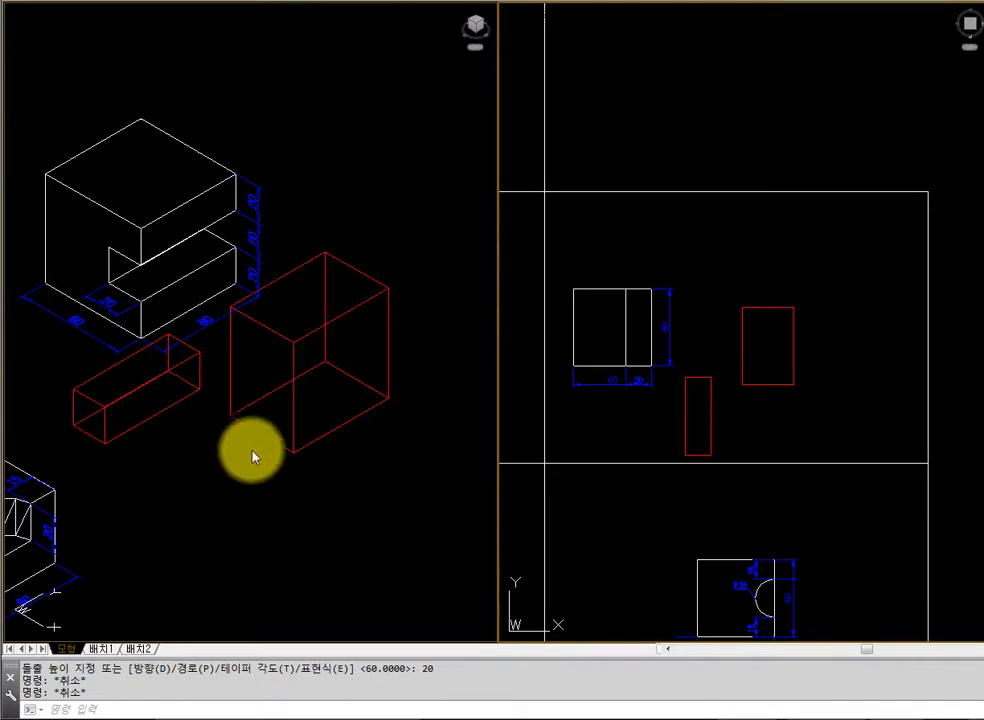
Move the bar from its lower left front endpoint to the red block's bottom front corner, and hide the hidden lines
type("m")
key("space")
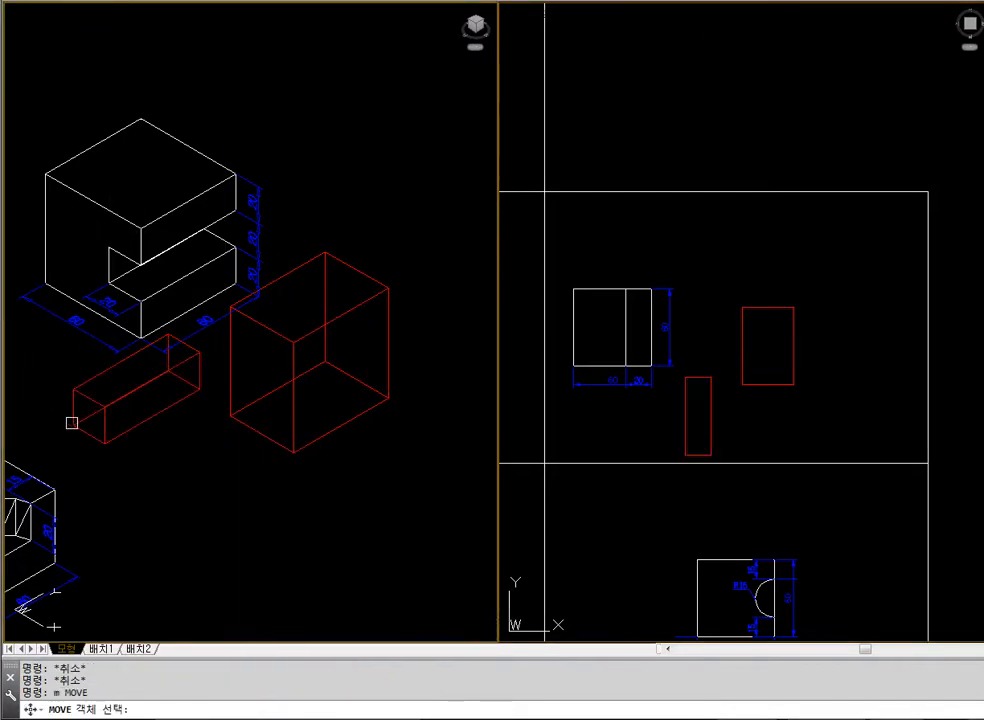
left_click(71, 422)
key("space")
type("end <-")
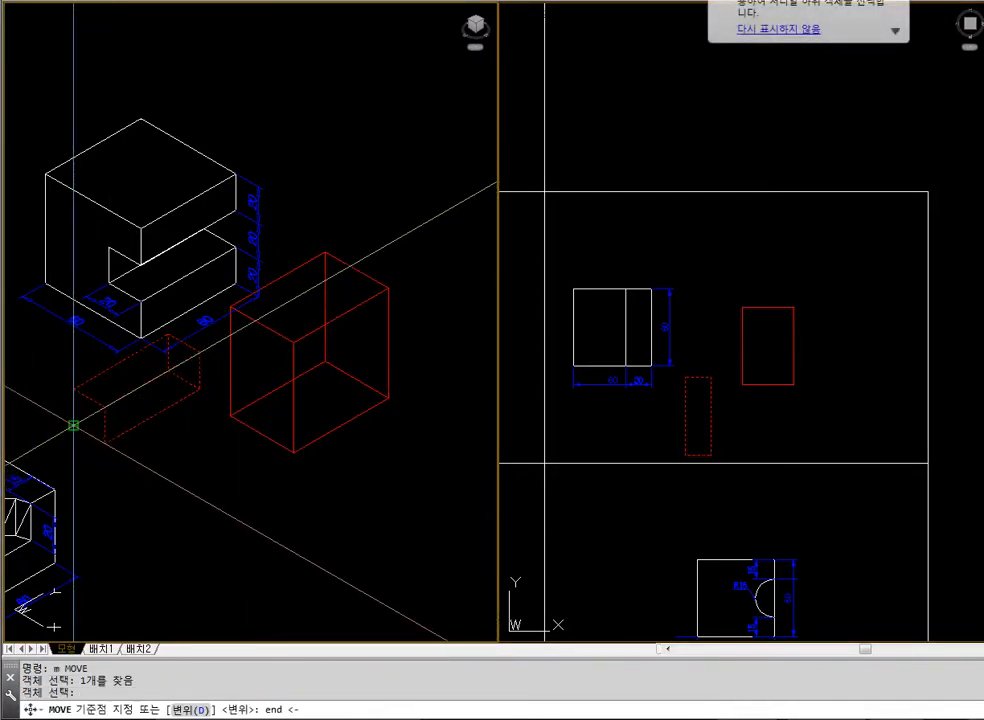
left_click(73, 425)
type("end")
key("space")
left_click(376, 462)
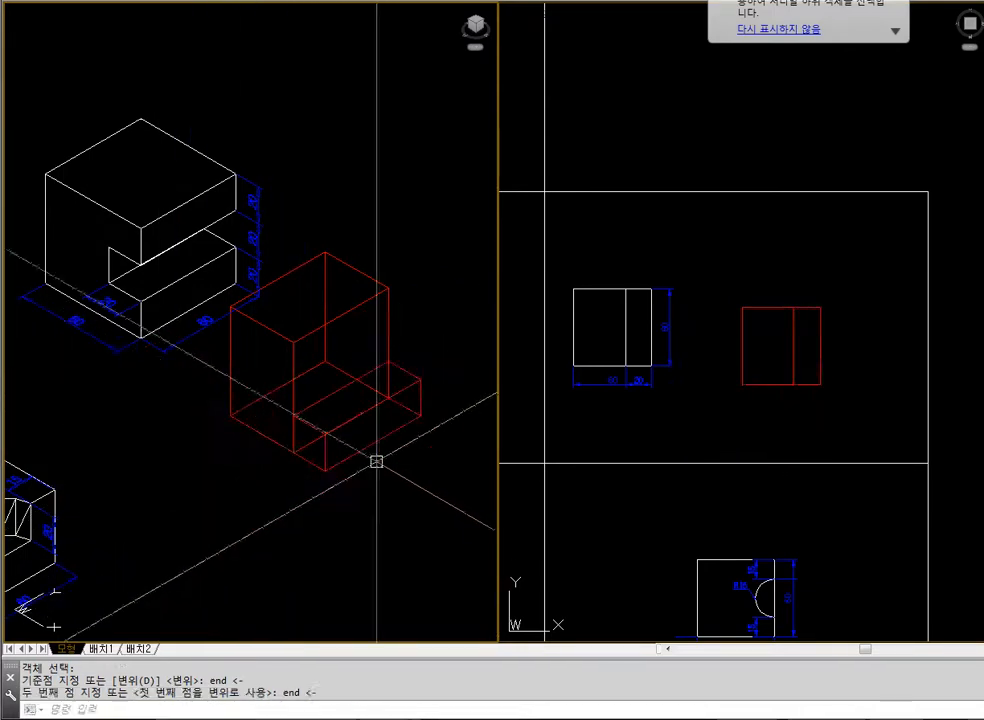
left_click(678, 533)
left_click(432, 491)
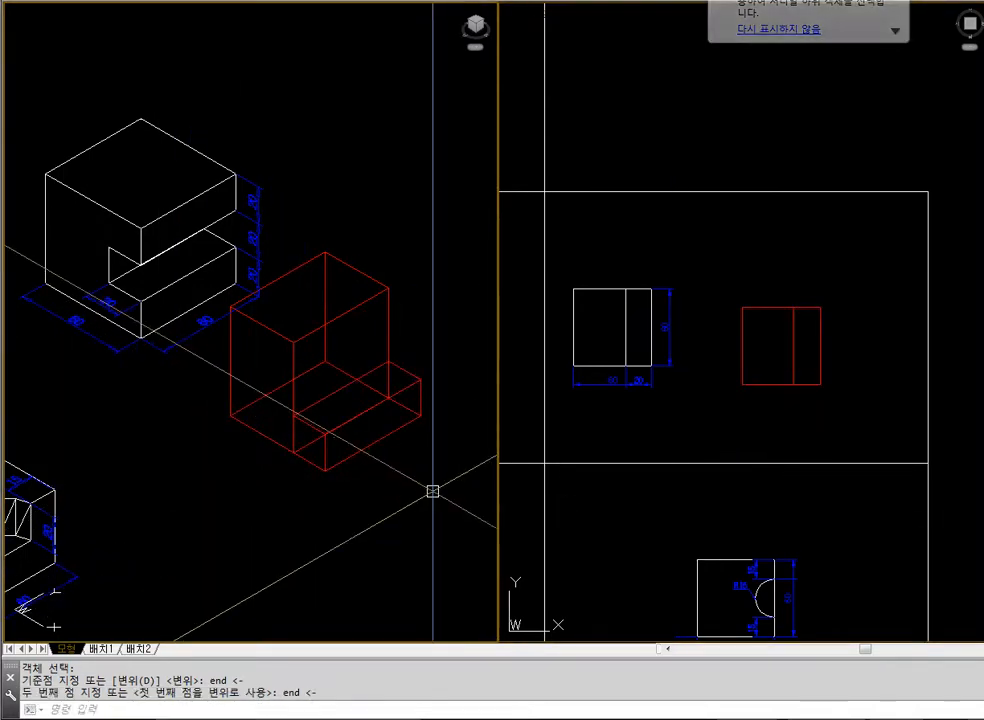
type("hide")
key("space")
type("c")
key("space")
left_click(322, 438)
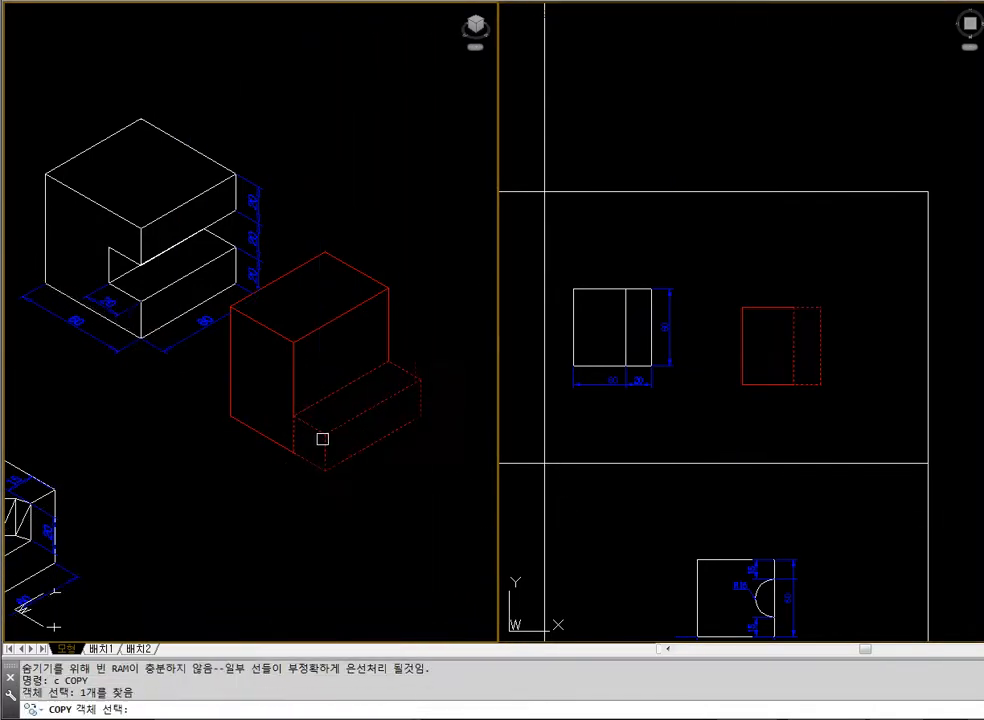
key("space")
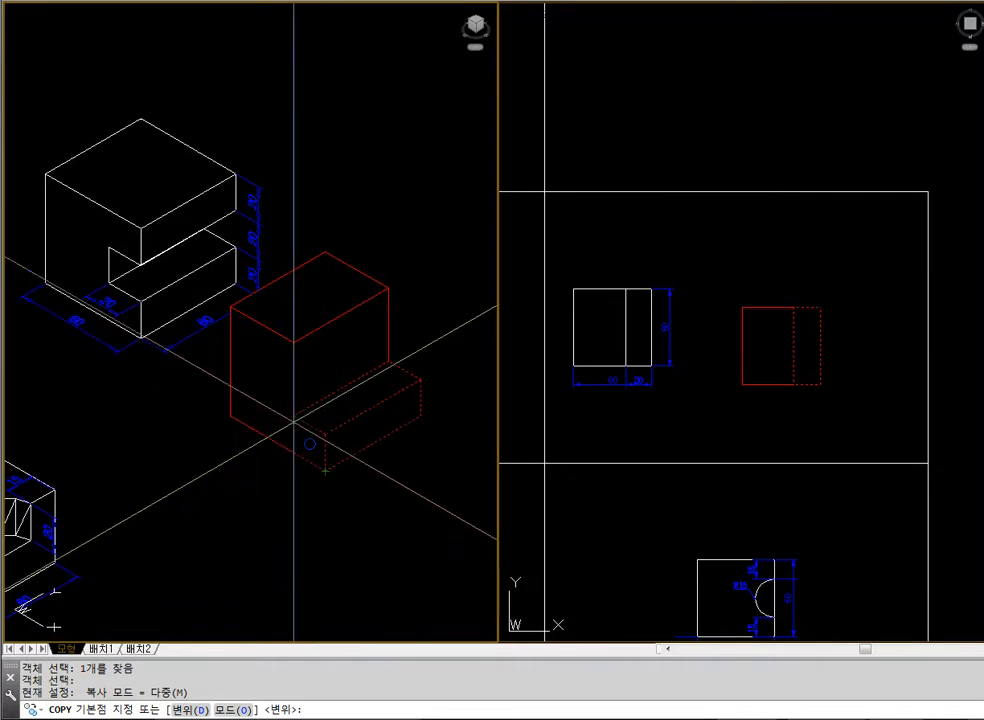
key("Escape")
Regenerate the isometric view to wireframe, and copy the bar from its upper left front endpoint to the red block's top front corner
type("regen")
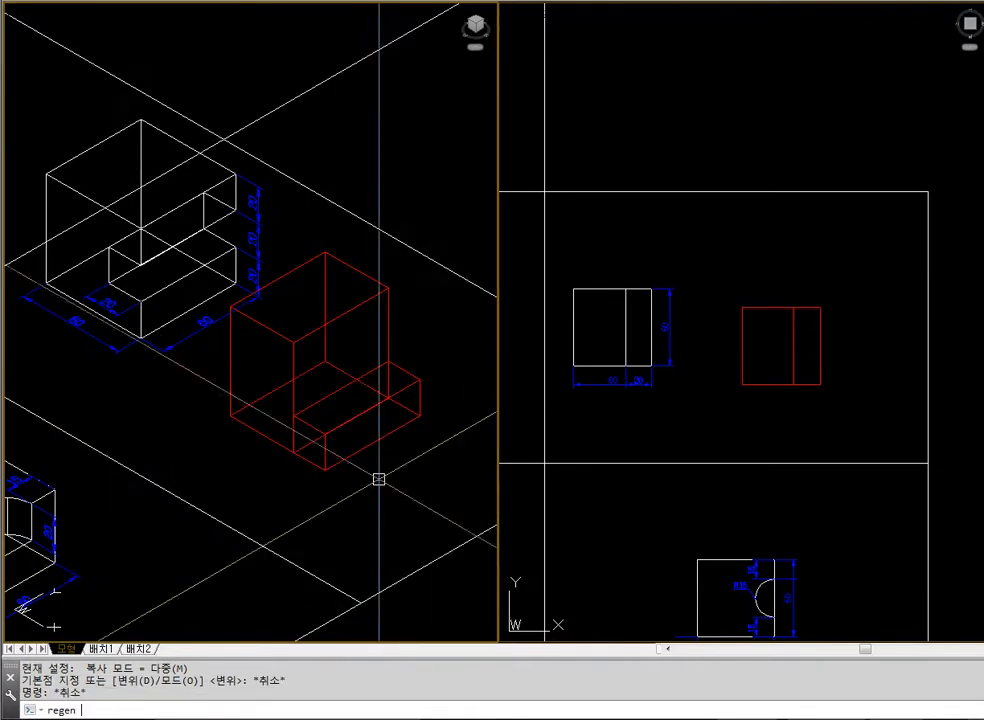
key("Return")
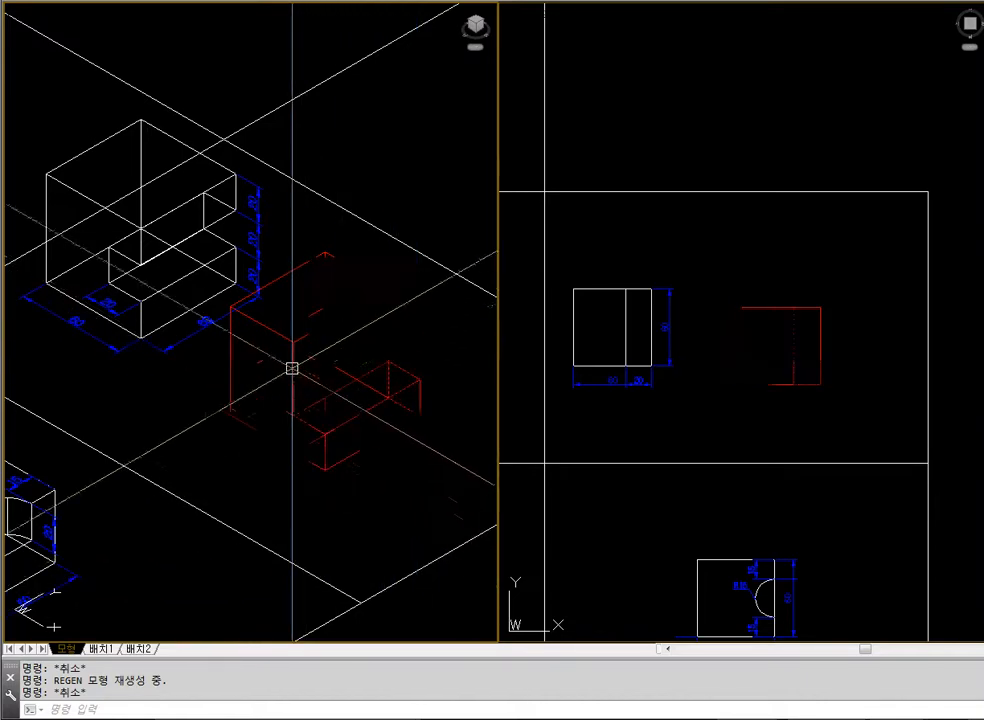
type("c")
key("Return")
left_click(303, 417)
key("Return")
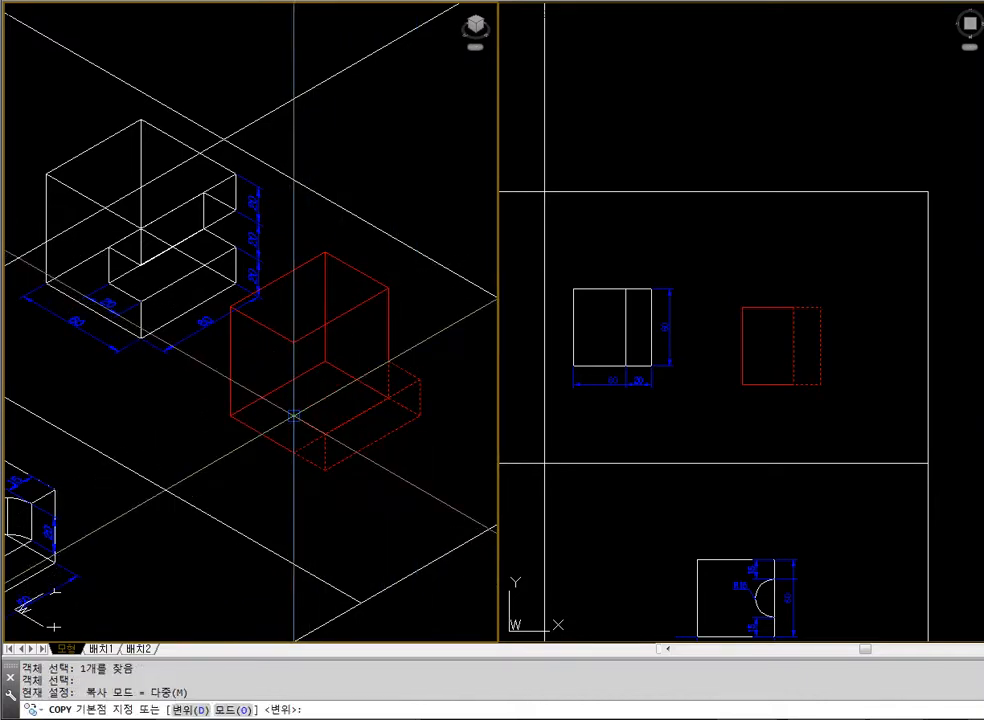
type("end")
key("Return")
left_click(293, 415)
type("end")
key("Return")
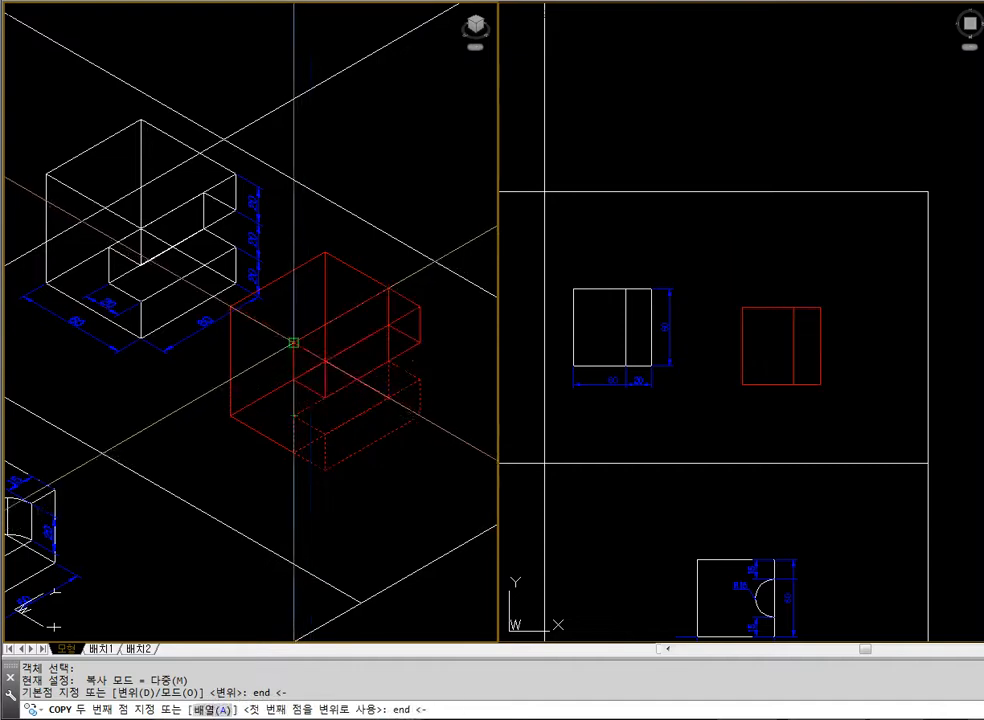
left_click(394, 456)
key("Escape")
Unite the red block and its two bars into one solid, and hide the hidden lines
type("hide")
key("Return")
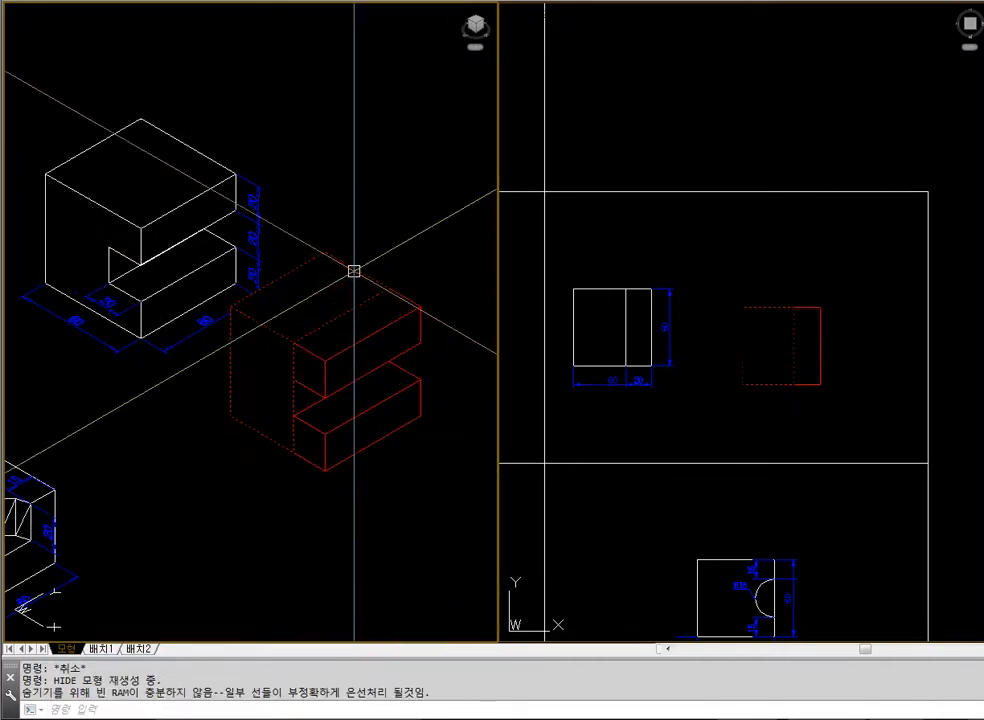
type("union")
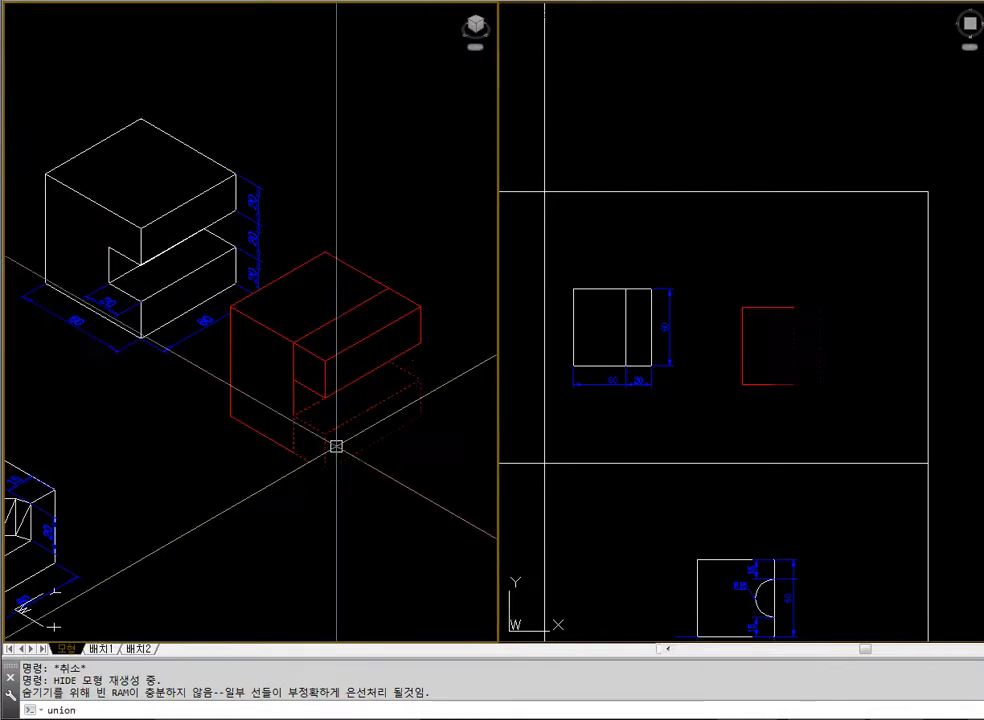
key("Return")
left_click(333, 440)
left_click(282, 449)
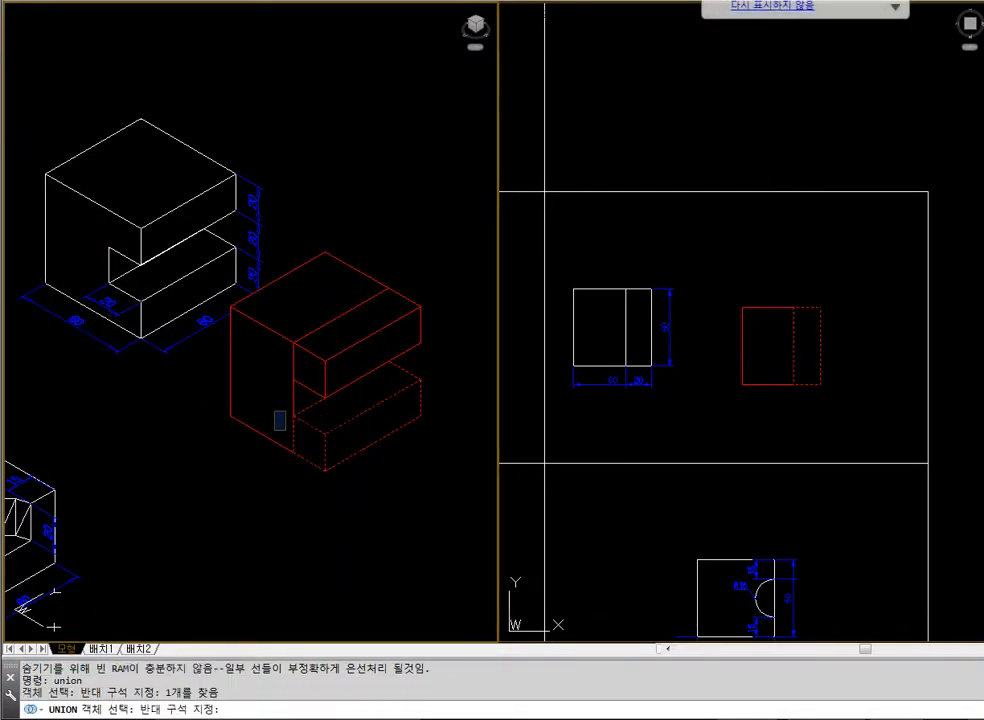
left_click(279, 421)
left_click(323, 358)
key("Return")
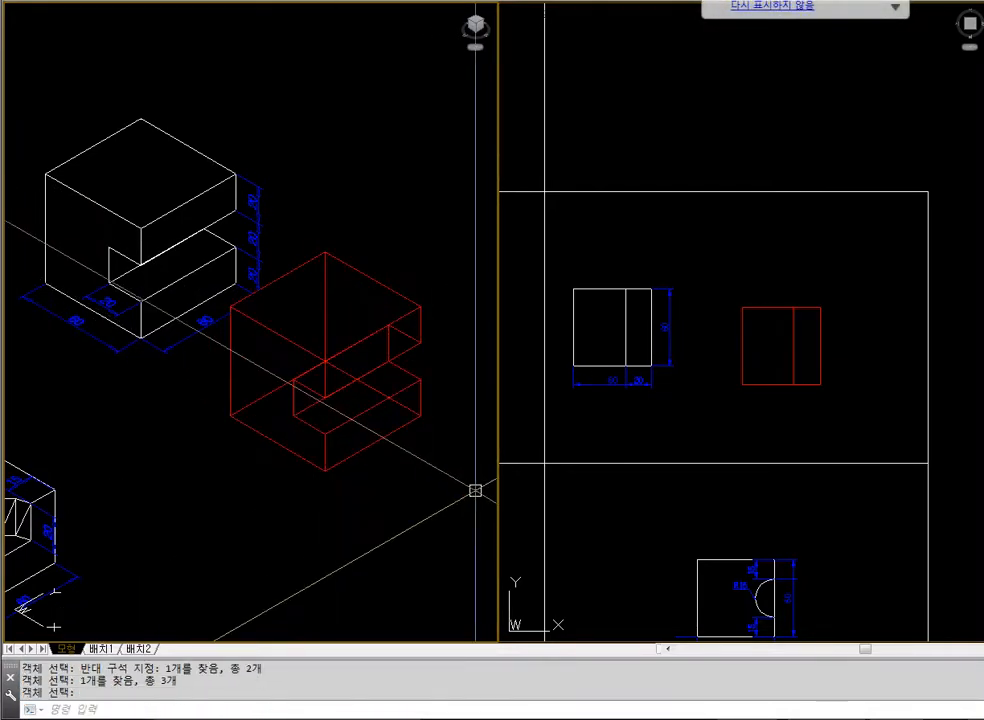
type("hide")
key("Return")
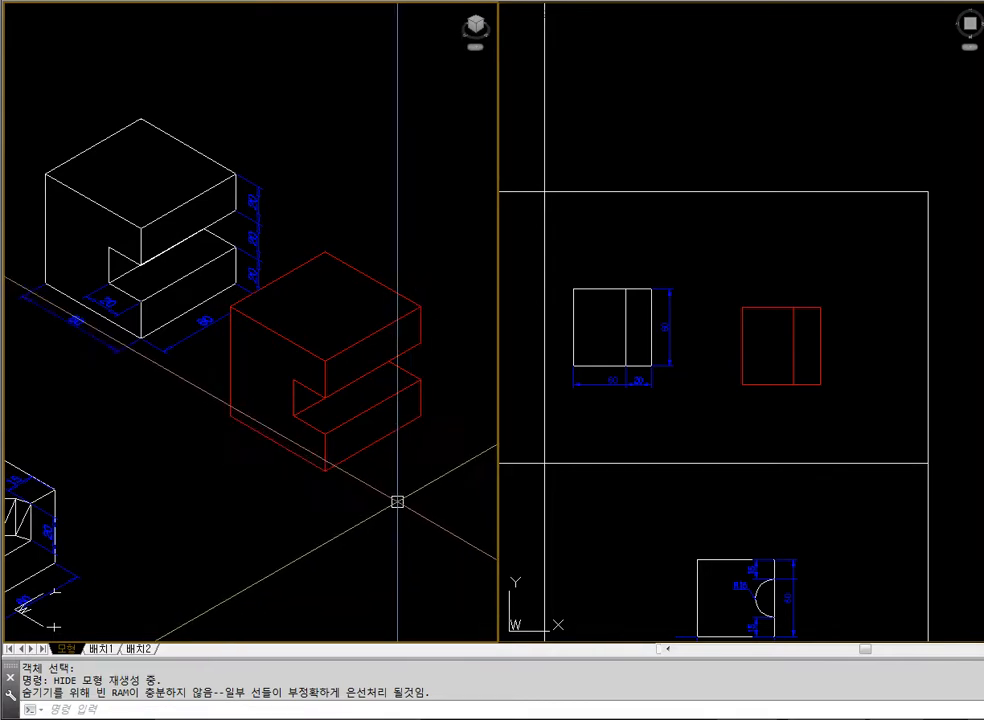
Erase the united red notched solid
left_click(403, 422)
type("e")
key("space")
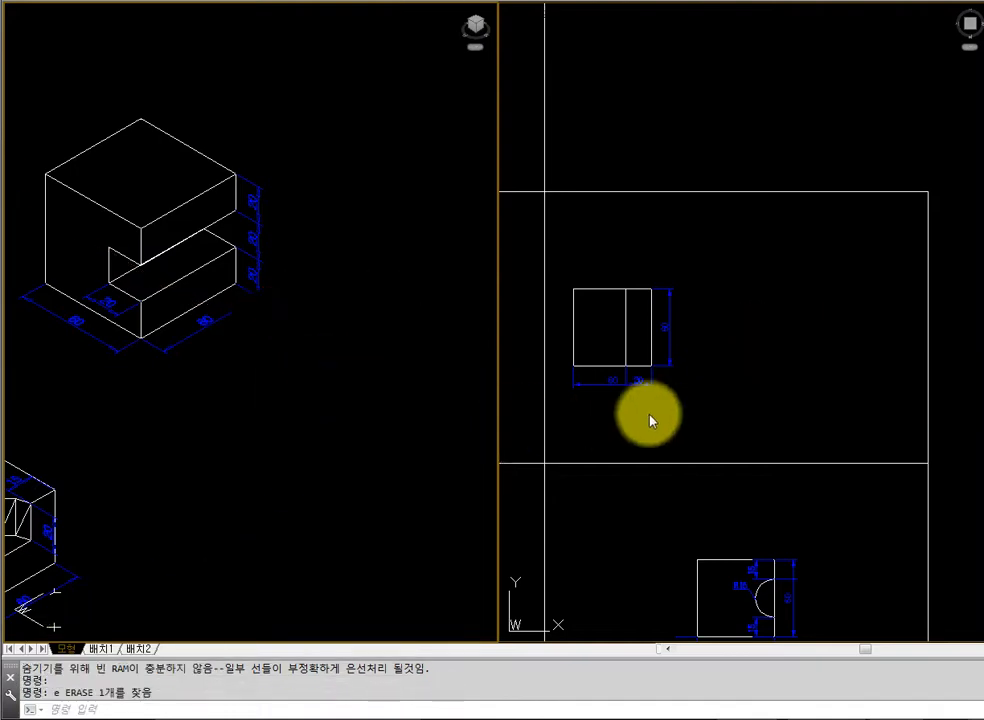
Move the block with the half-round pocket and its dimensions straight in negative X, in line with the notched block in the plan view
left_click(650, 415)
scroll(741, 340, "down", 5)
type("z")
key("space")
left_click(632, 381)
left_click(801, 500)
type("m")
key("space")
left_click(683, 217)
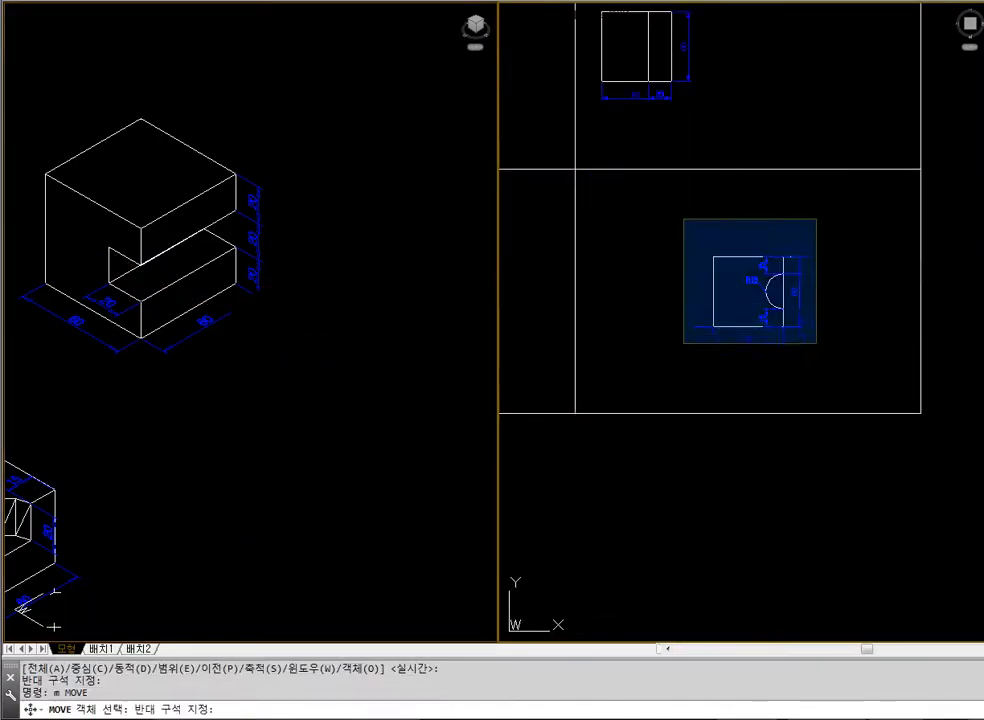
left_click(817, 345)
key("space")
left_click(846, 368)
left_click(734, 370)
Examine the block with the R15 half-round pocket and its dimensions in the isometric view with hidden lines removed
left_click(334, 431)
type("z")
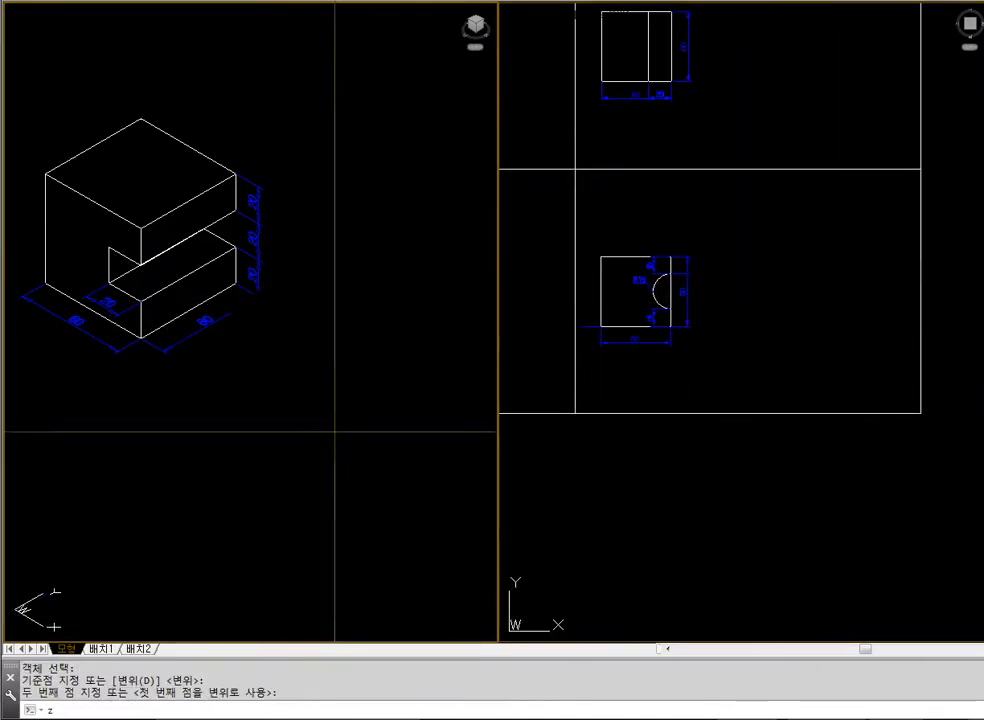
key("space")
type("e")
key("space")
type("z")
key("Escape")
type("z")
key("space")
left_click(270, 330)
left_click(315, 362)
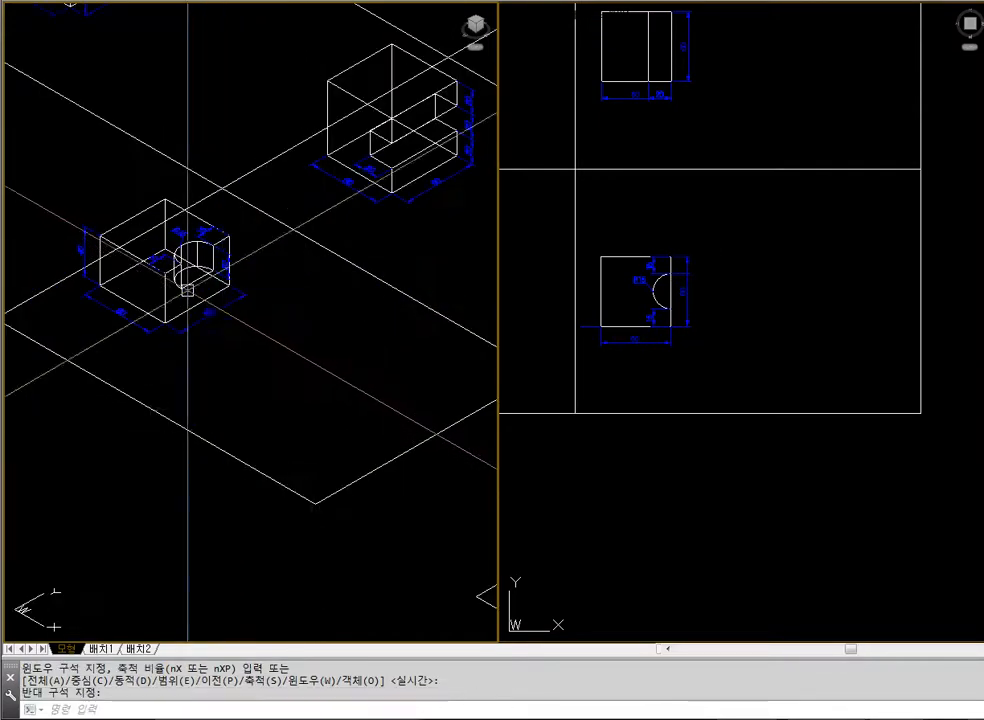
type("z")
key("space")
left_click(72, 196)
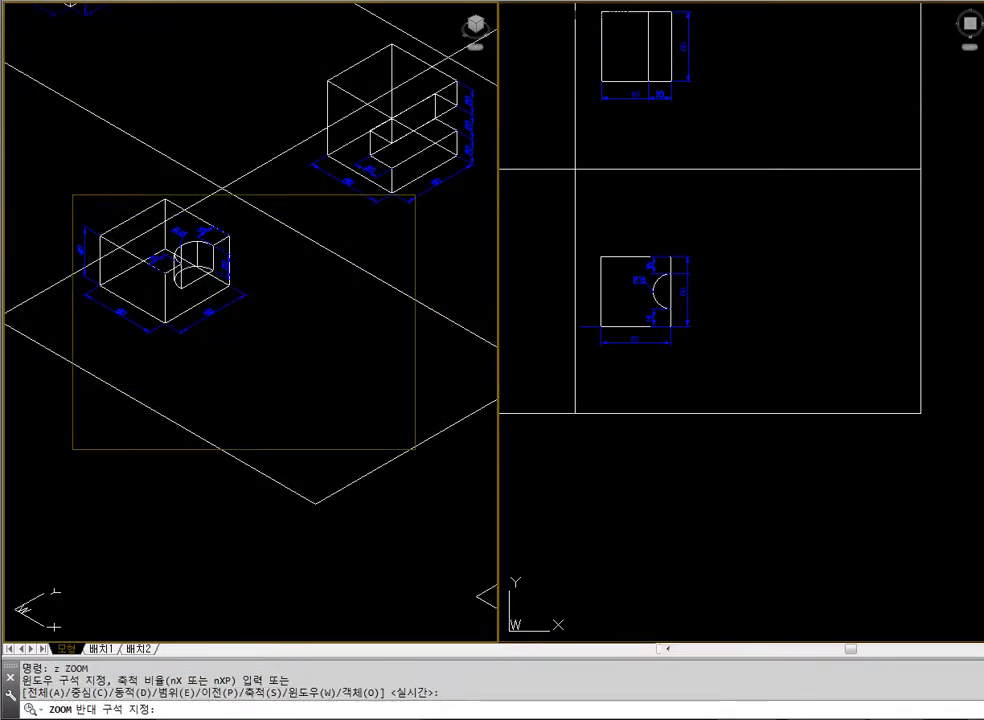
left_click(417, 428)
middle_click_drag(316, 402, 353, 408)
type("z")
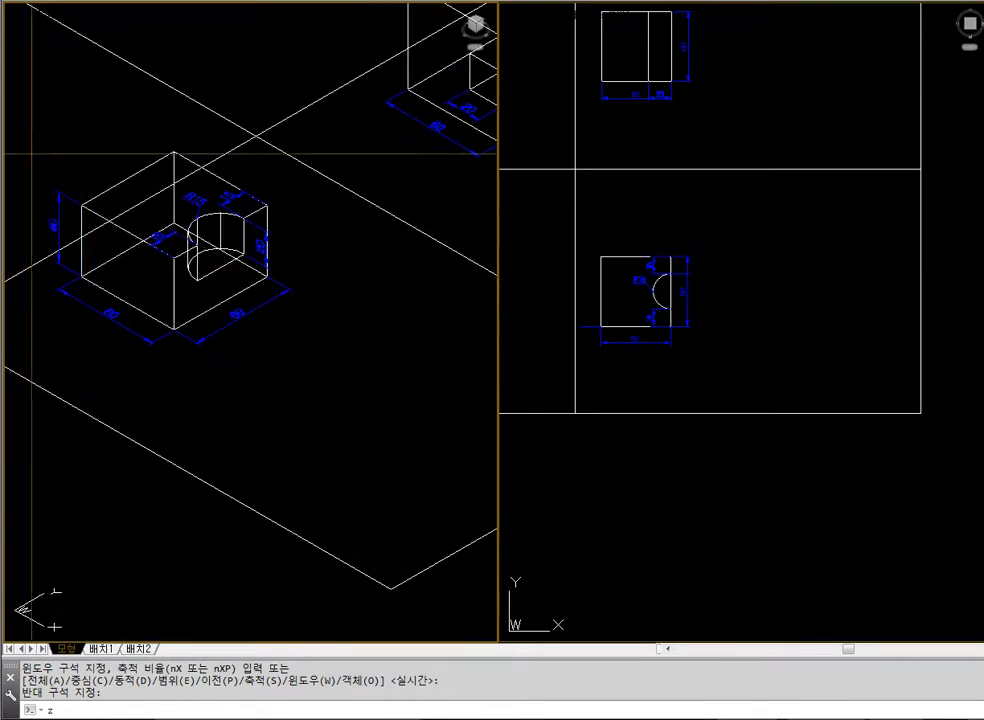
key("space")
left_click(31, 123)
left_click(443, 450)
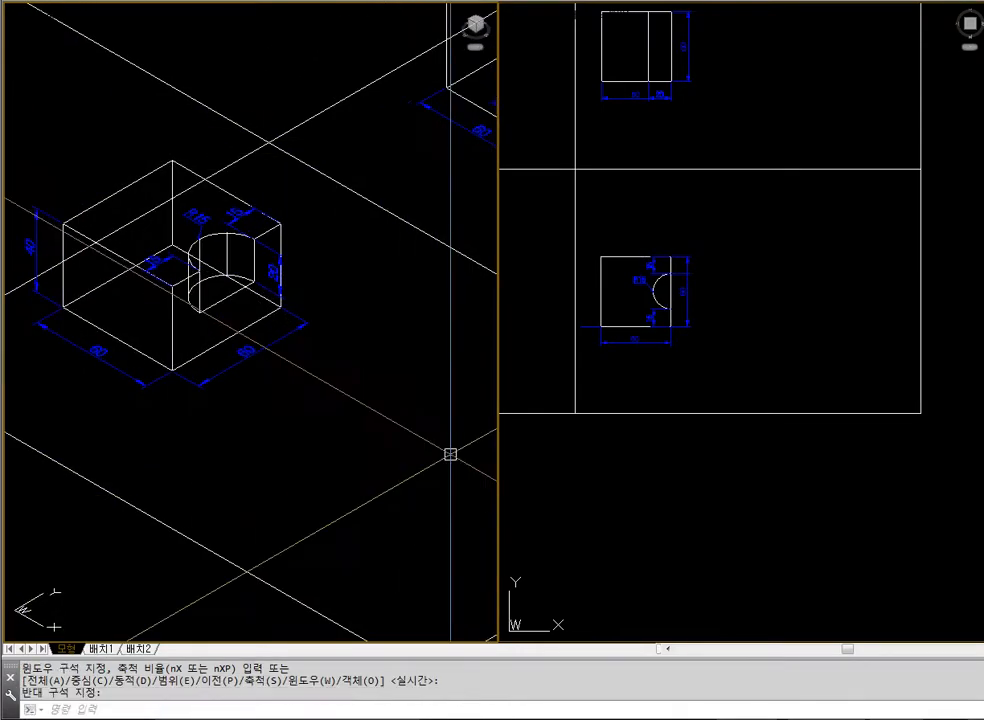
type("hide")
key("Return")
left_click(736, 518)
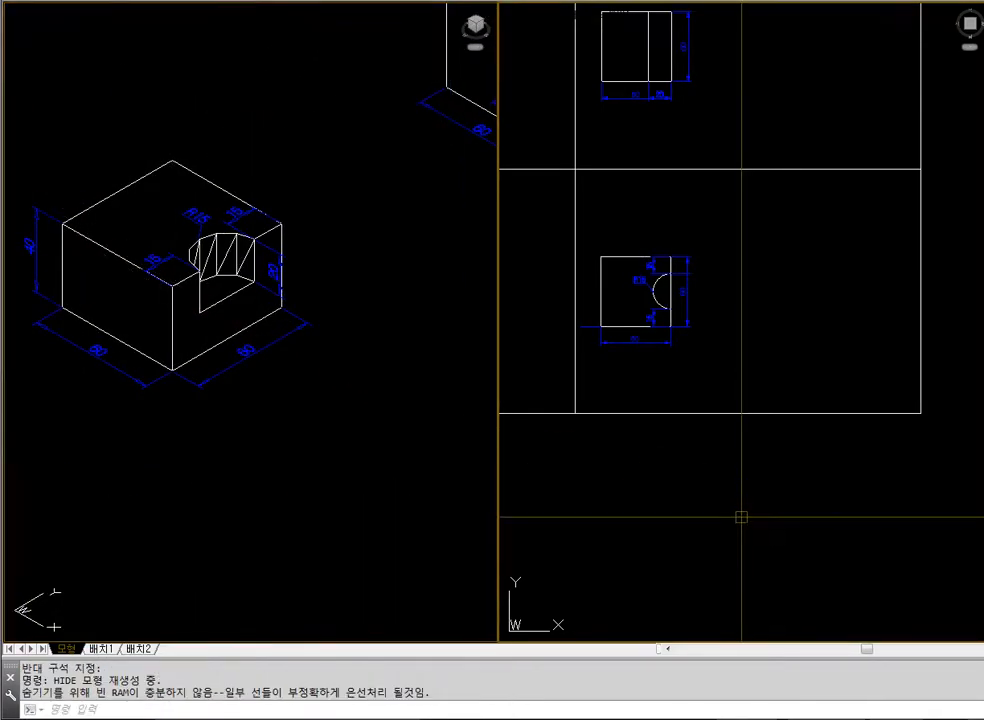
left_click(107, 379)
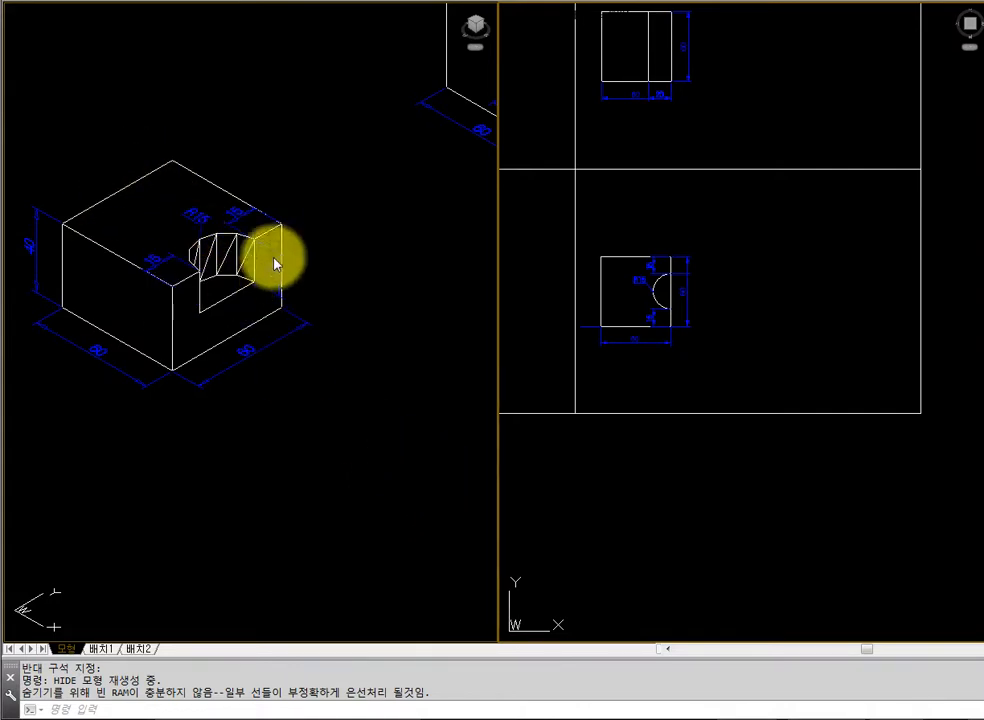
Regenerate the isometric view to wireframe, and draw a 60 by 60 rectangle beside the half-round pocket block in the plan view
left_click(442, 412)
type("re")
key("Return")
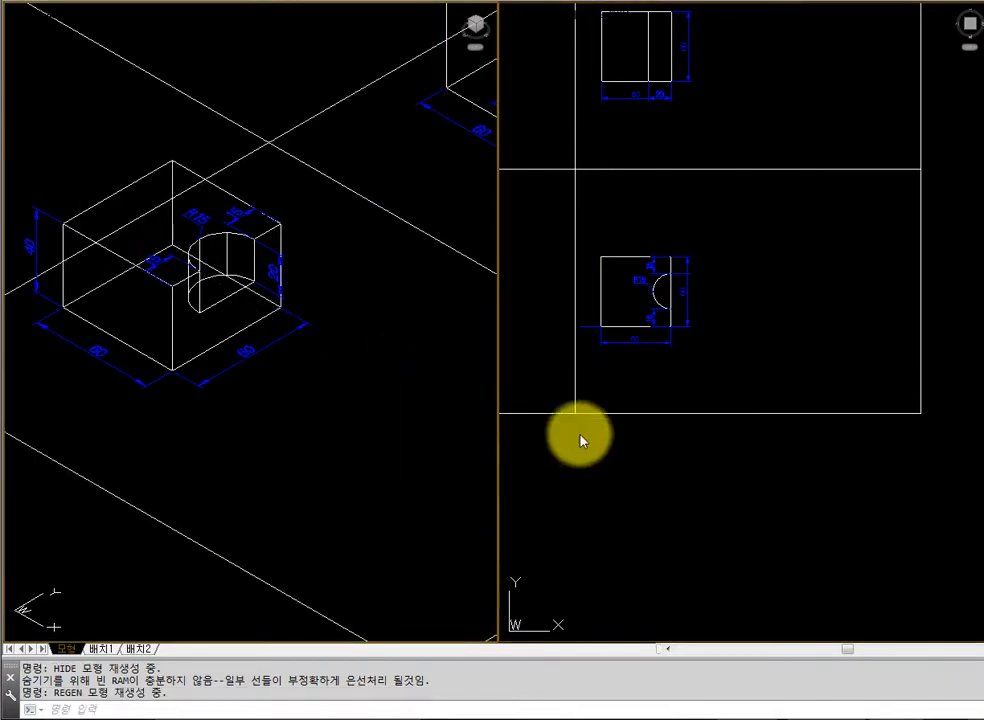
left_click(780, 372)
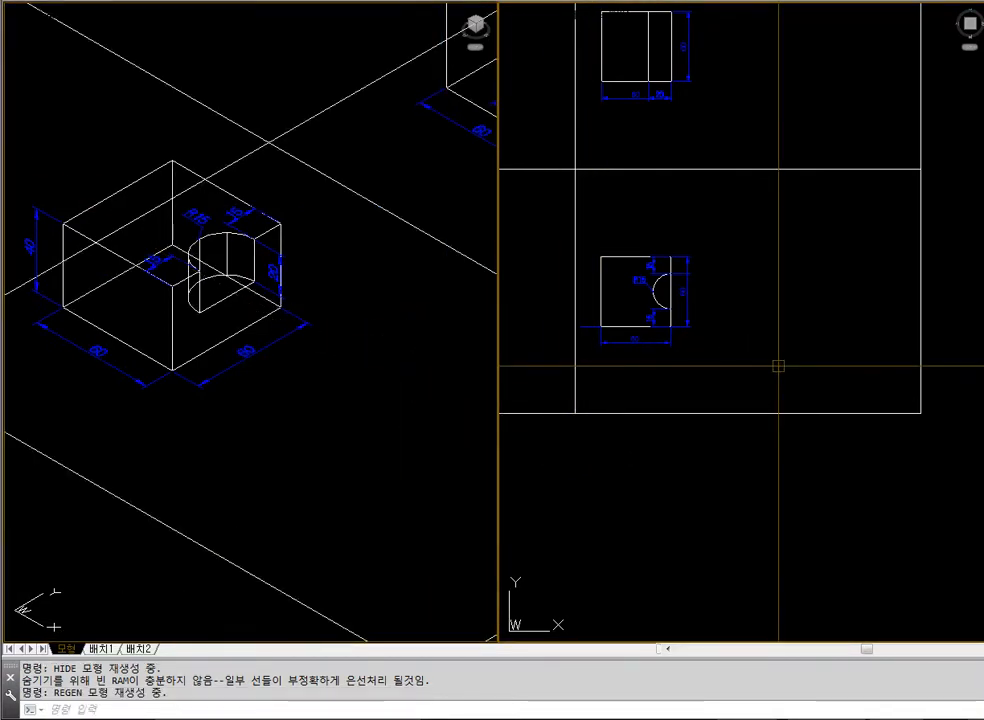
type("rec")
key("Return")
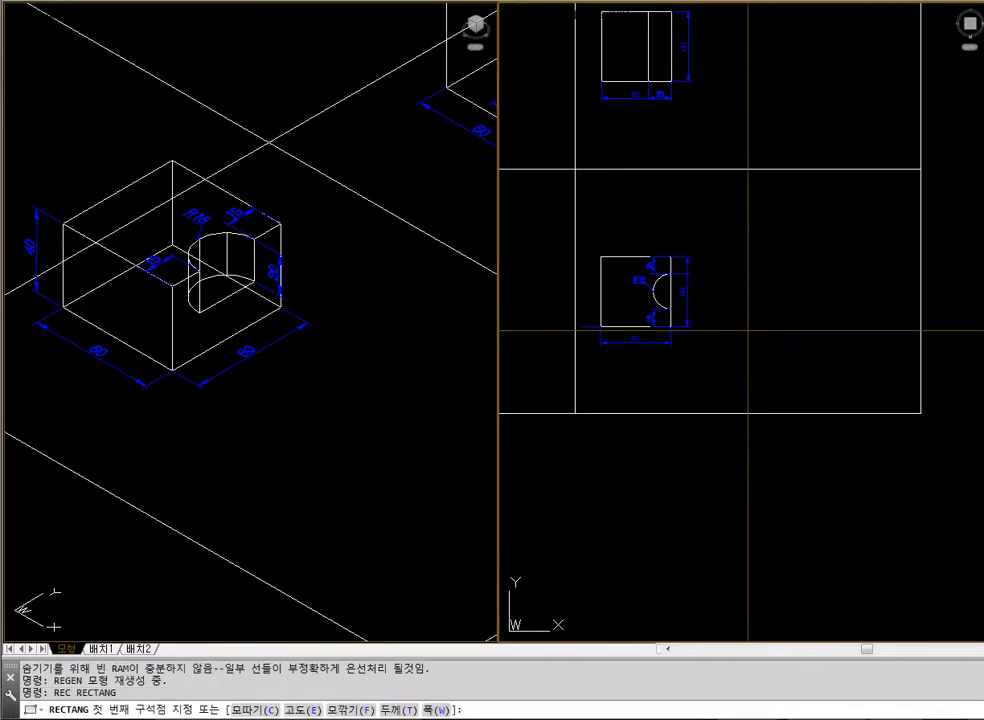
left_click(749, 329)
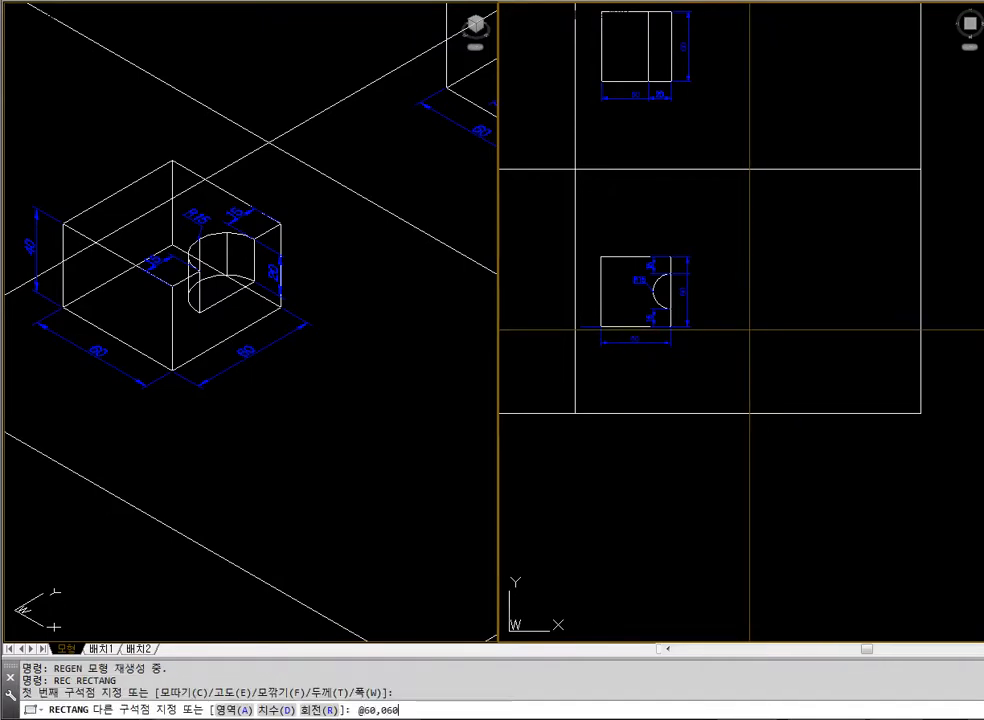
type("@60,060")
key("Return")
key("Escape")
Extrude the 60 by 60 rectangle to a height of 40
type("e")
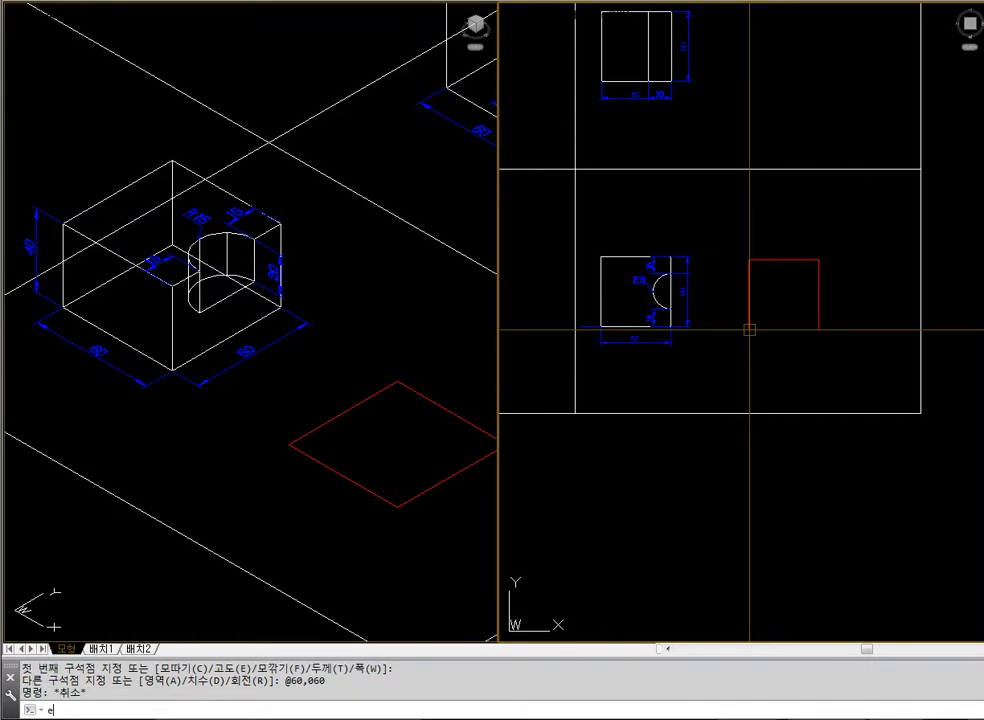
type("xt")
key("Return")
left_click(749, 329)
key("Return")
type("40")
key("Return")
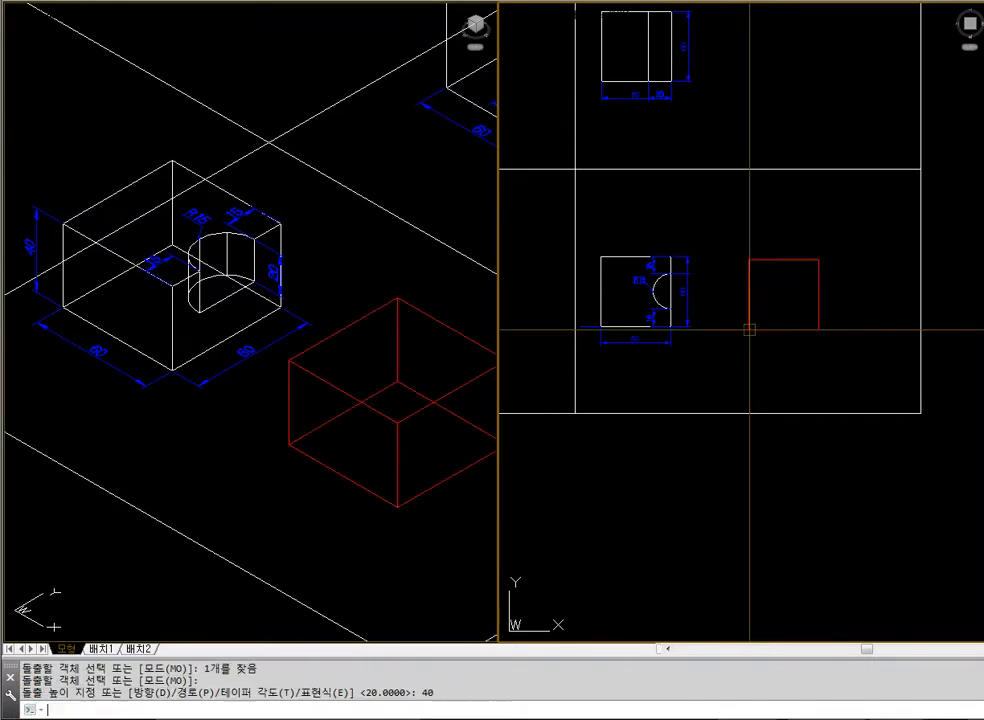
Move the red block a short distance straight in negative Y, and hide the hidden lines
left_click(425, 497)
type("m")
key("Return")
left_click(400, 430)
key("Return")
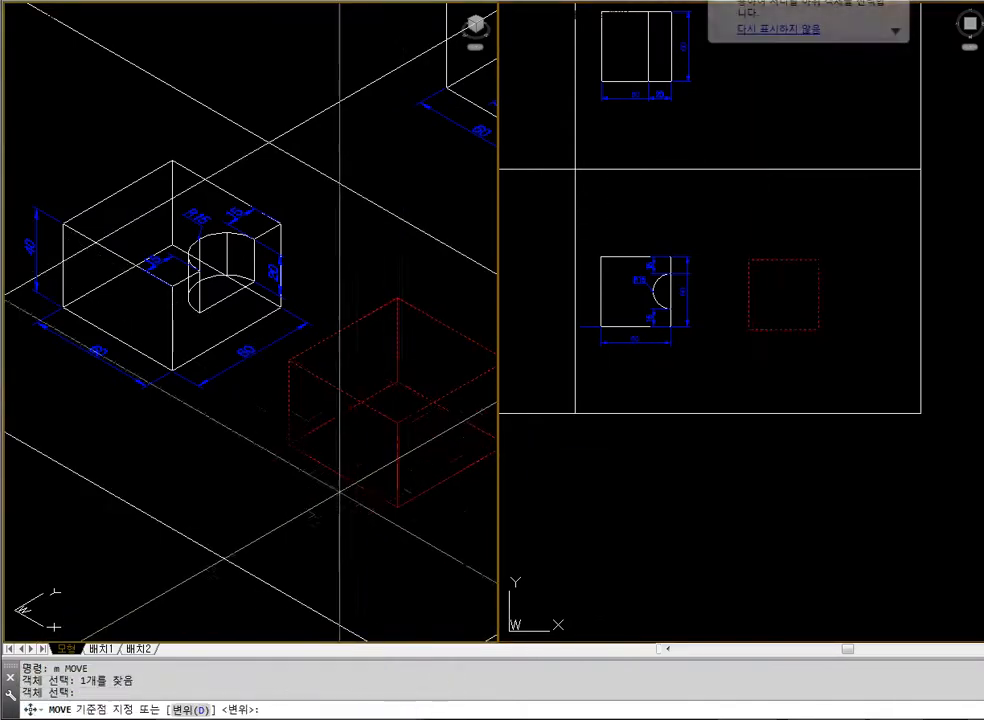
left_click(299, 505)
left_click(272, 518)
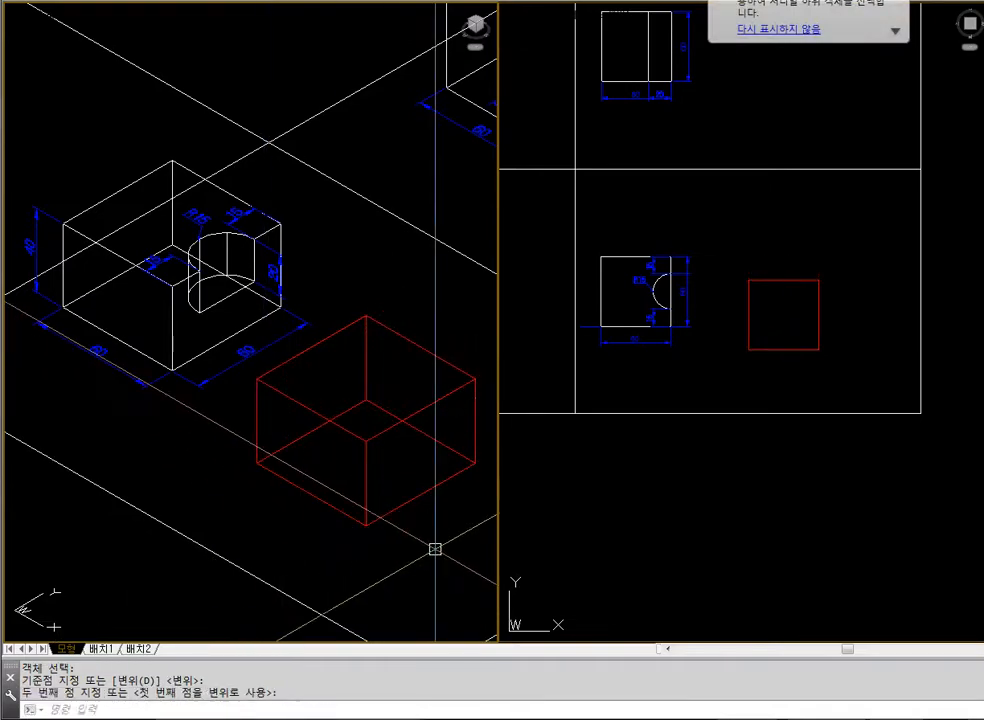
type("hide")
key("Return")
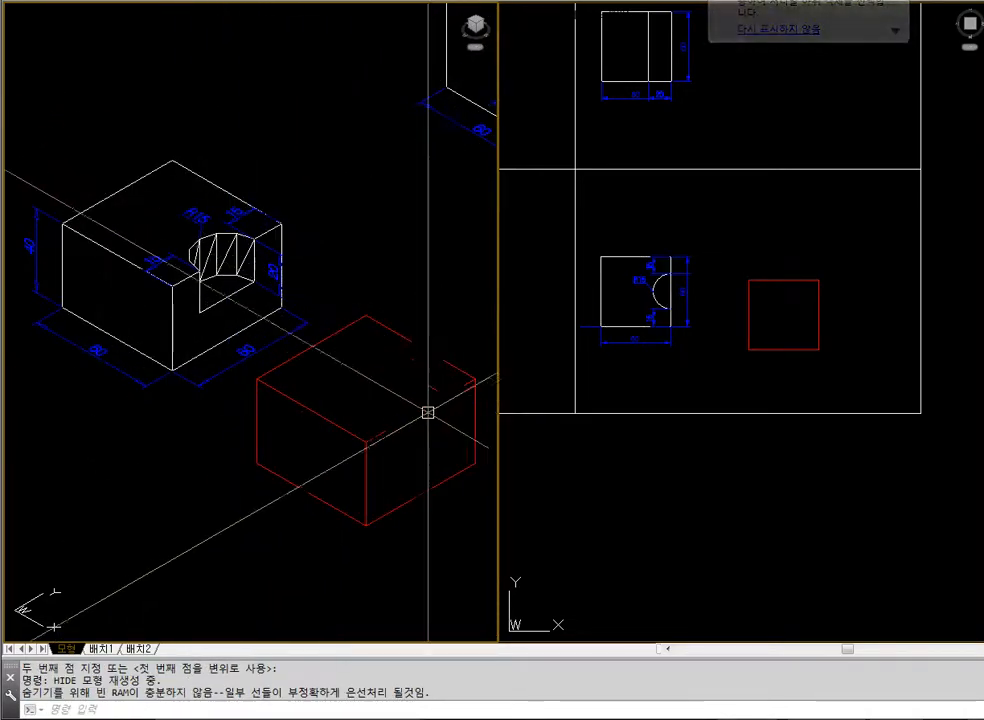
Regenerate the wireframe, draw a circle of radius 15 centred on the midpoint of the red block's top edge on the positive X side
key("Escape")
type("regen")
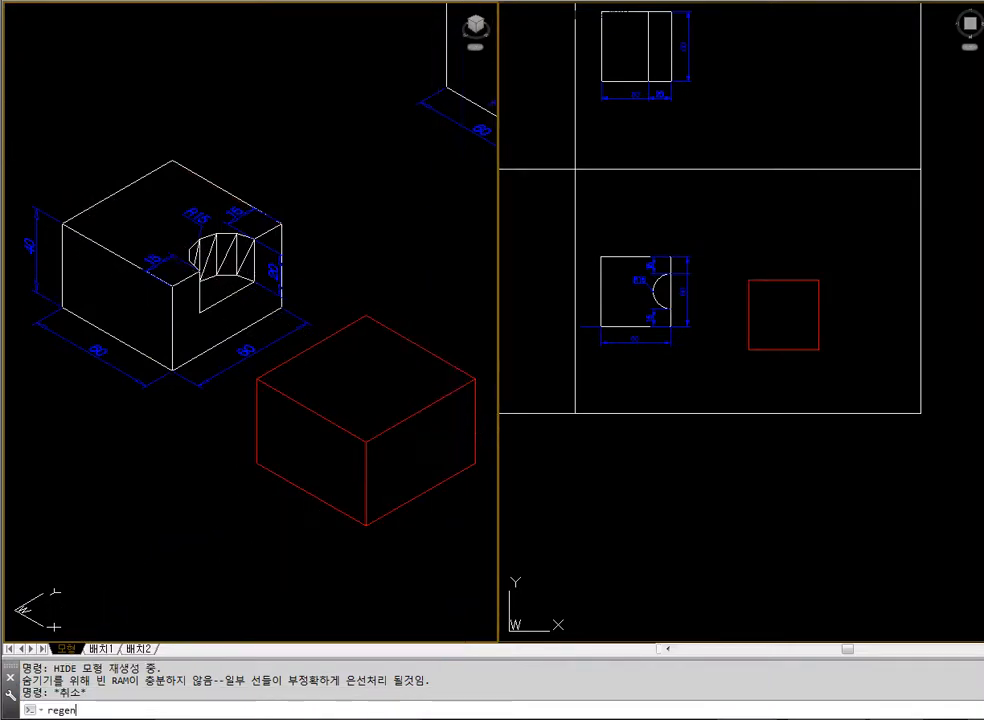
key("Return")
type("c")
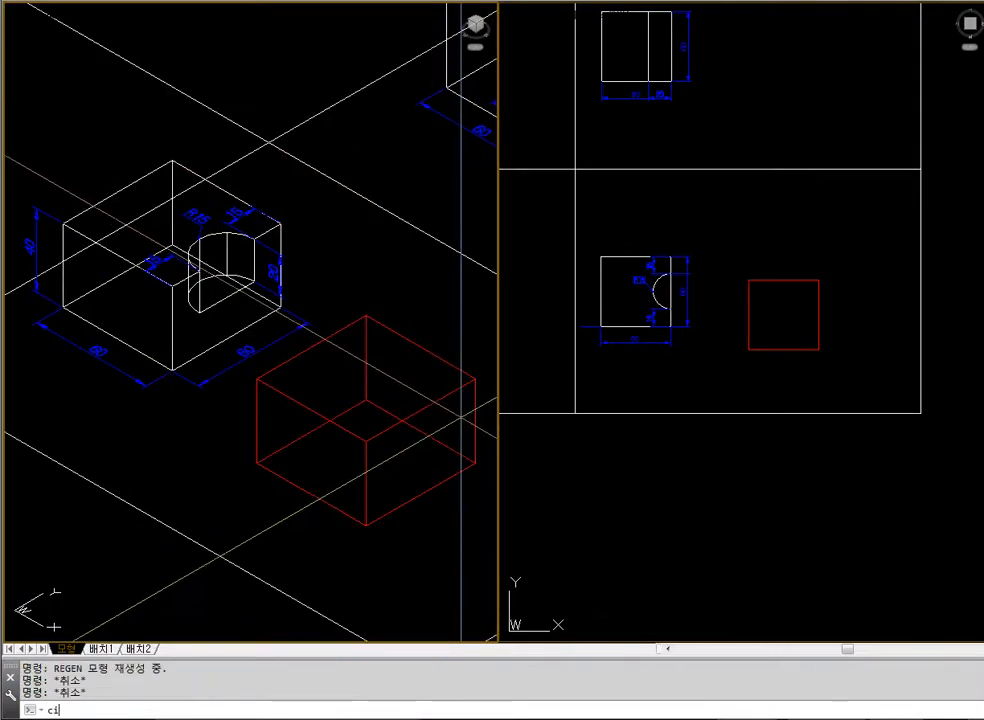
type("i")
key("Return")
type("mid")
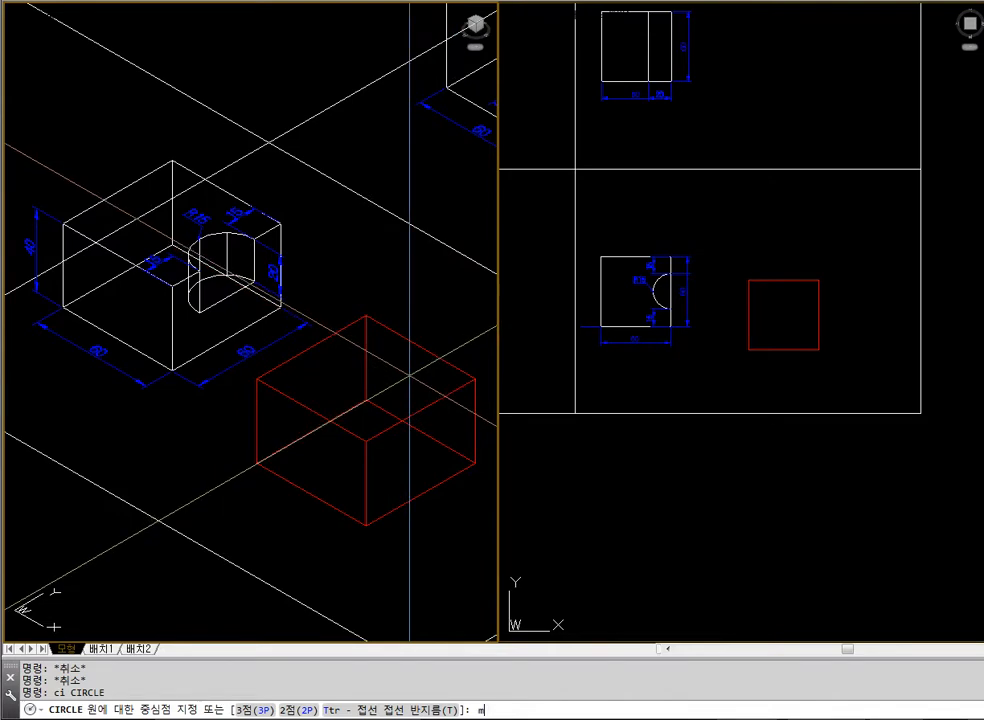
left_click(421, 411)
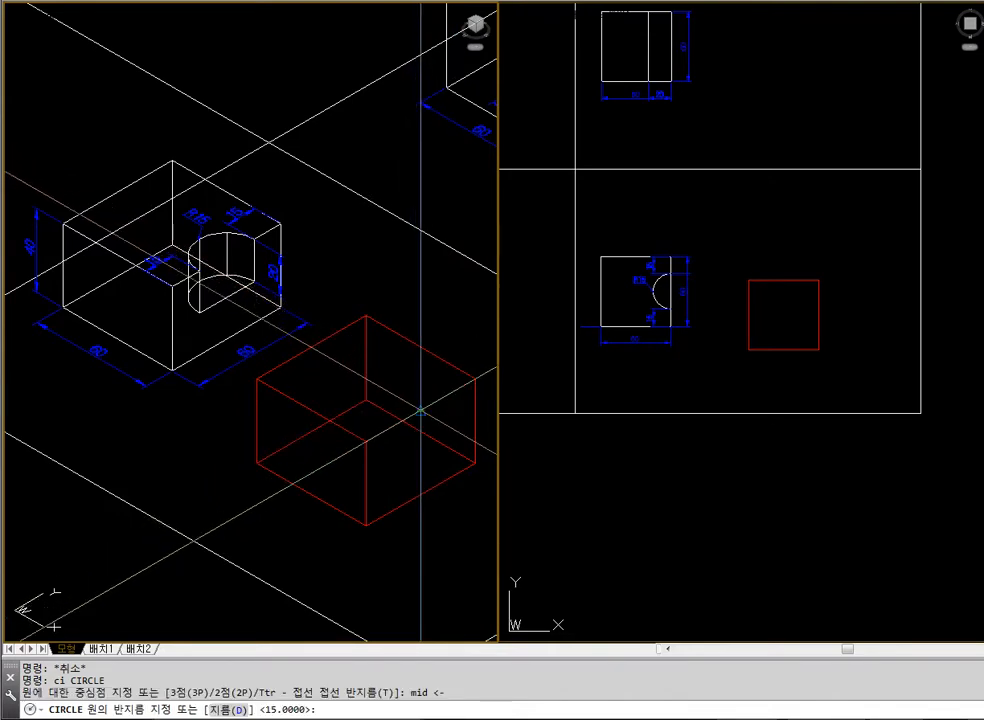
type("15")
key("Return")
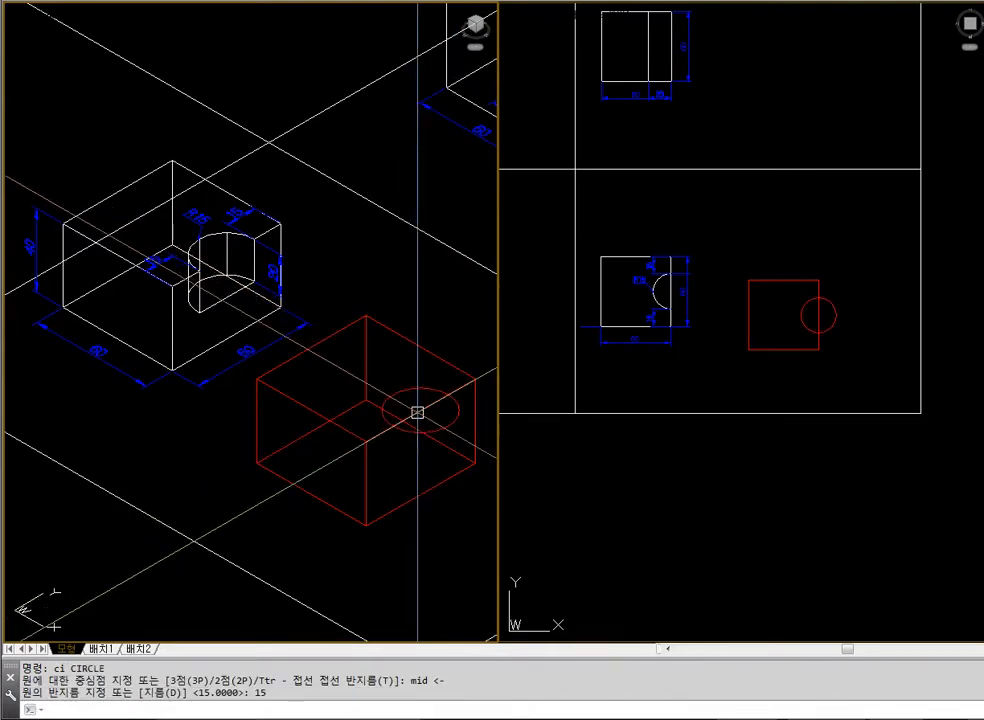
type("hide")
key("Return")
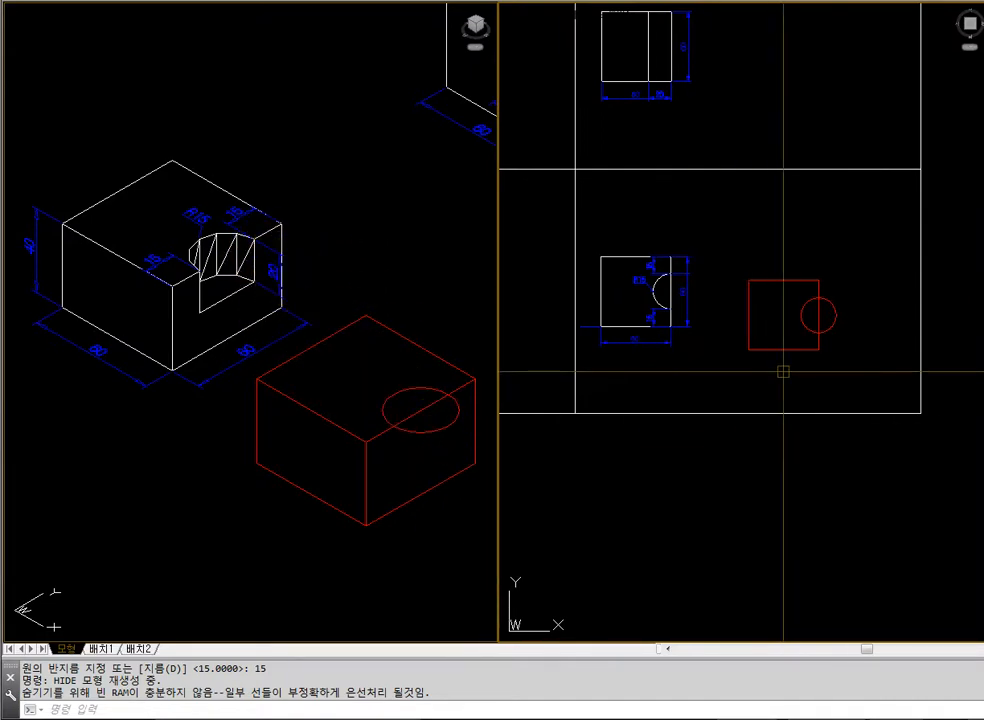
Extrude the circle to a height of -20 down into the red block, and hide the hidden lines
key("Return")
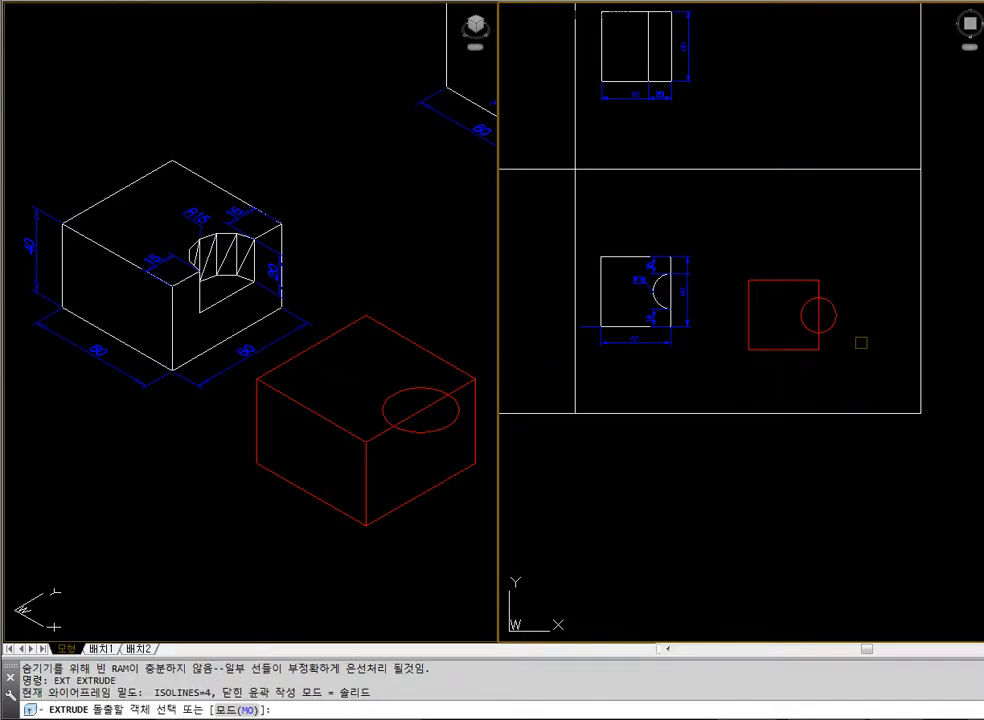
left_click(821, 316)
key("Escape")
key("Return")
left_click(834, 325)
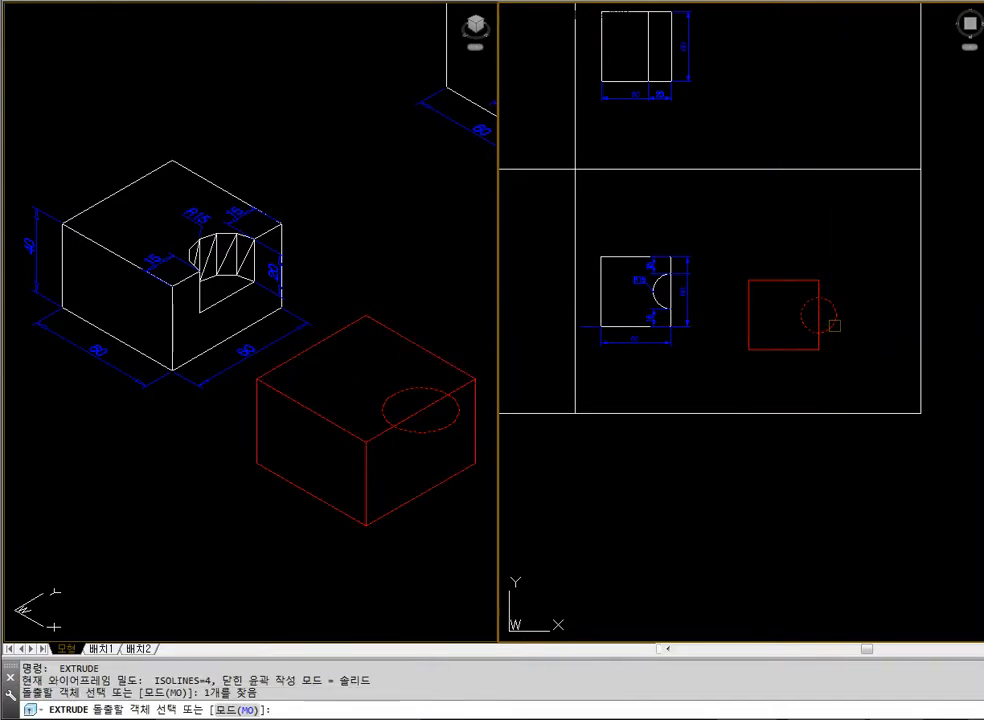
key("Return")
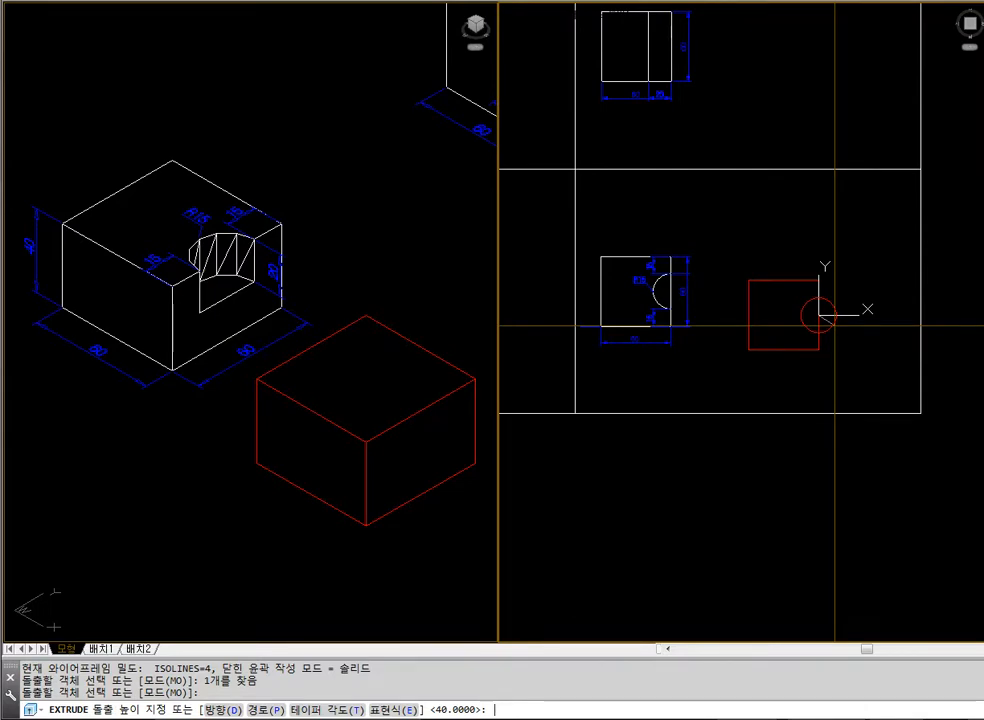
key("Return")
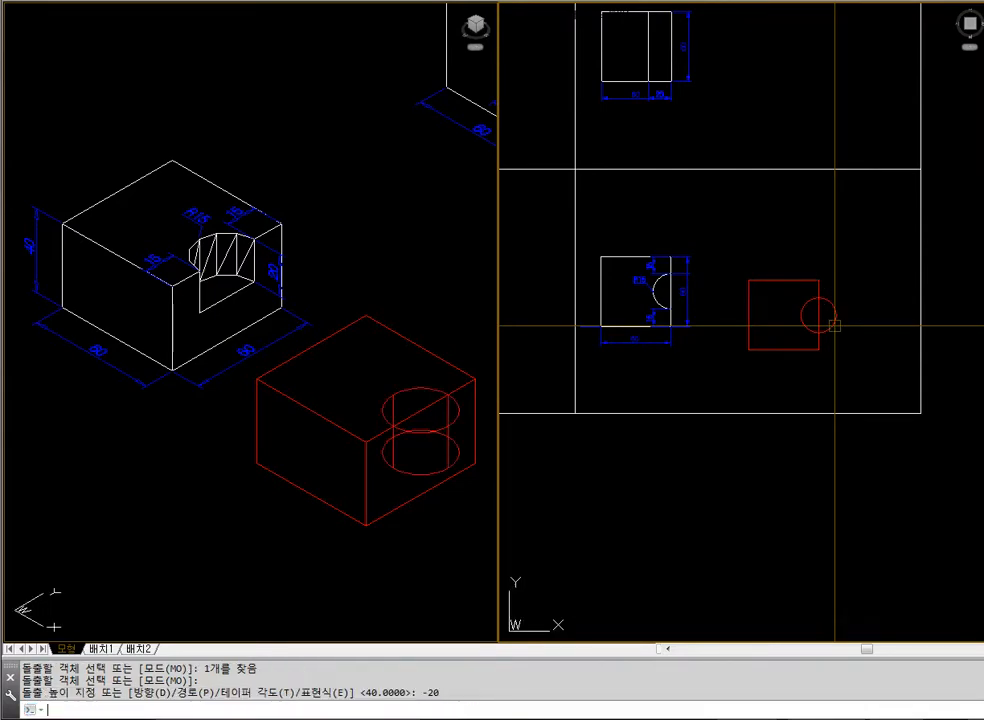
left_click(439, 566)
type("hi")
key("Return")
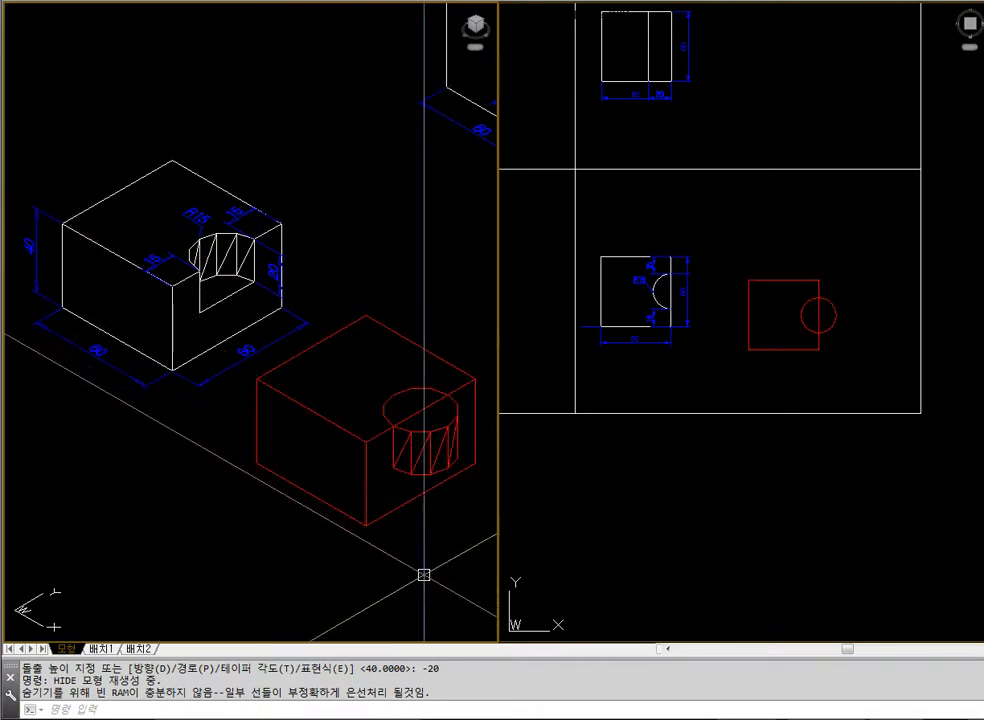
Subtract the R15 cylinder from the red block, and hide the hidden lines
type("su")
key("Return")
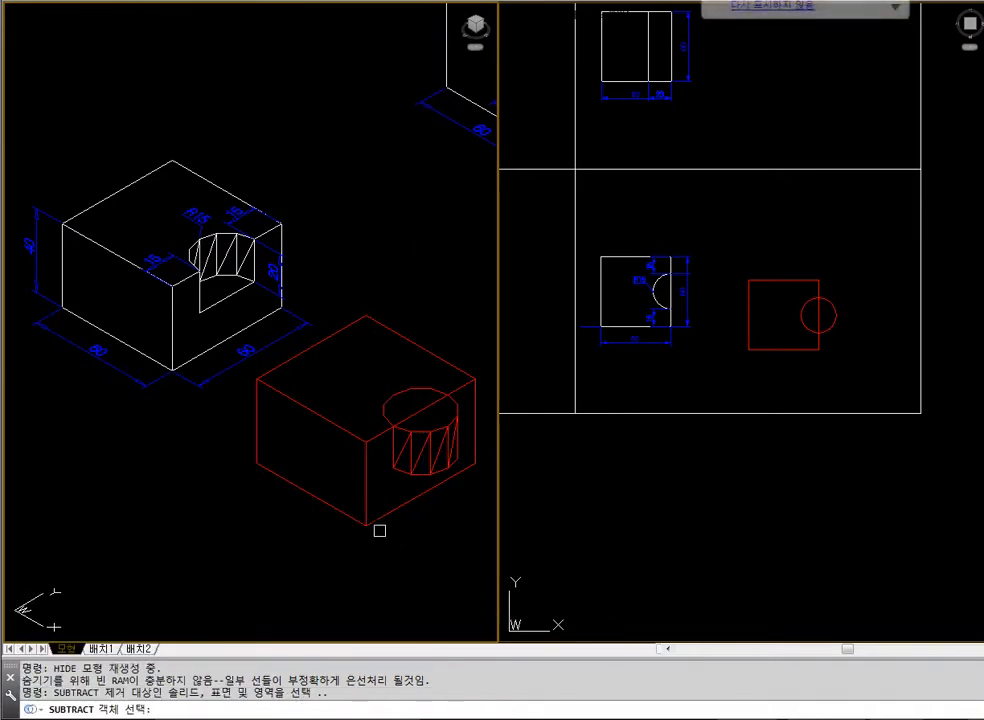
left_click(373, 526)
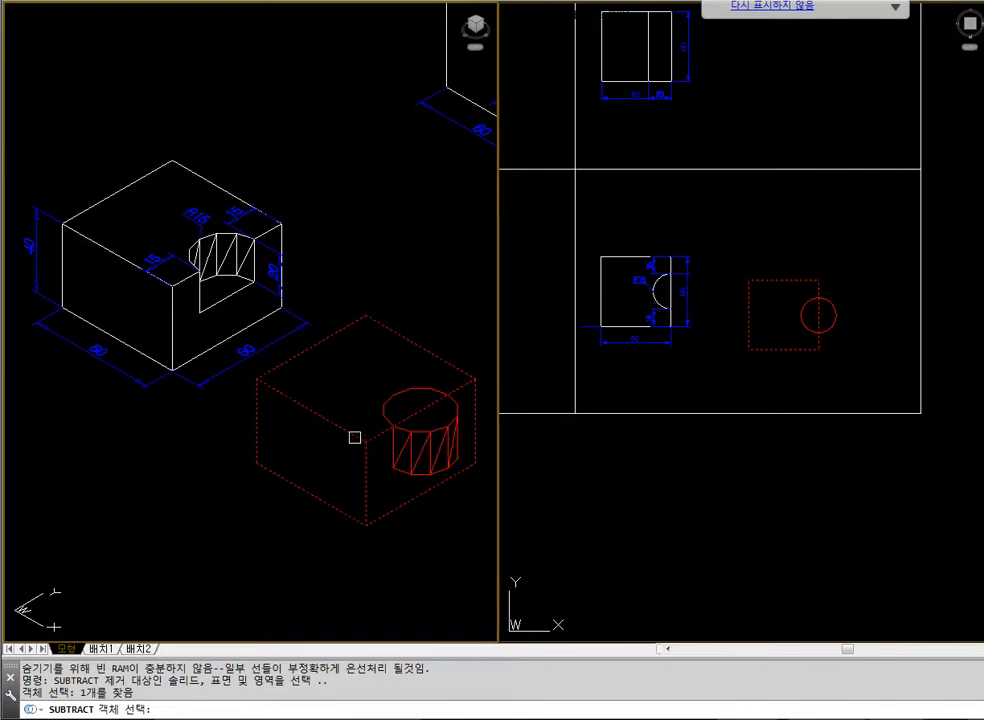
key("Return")
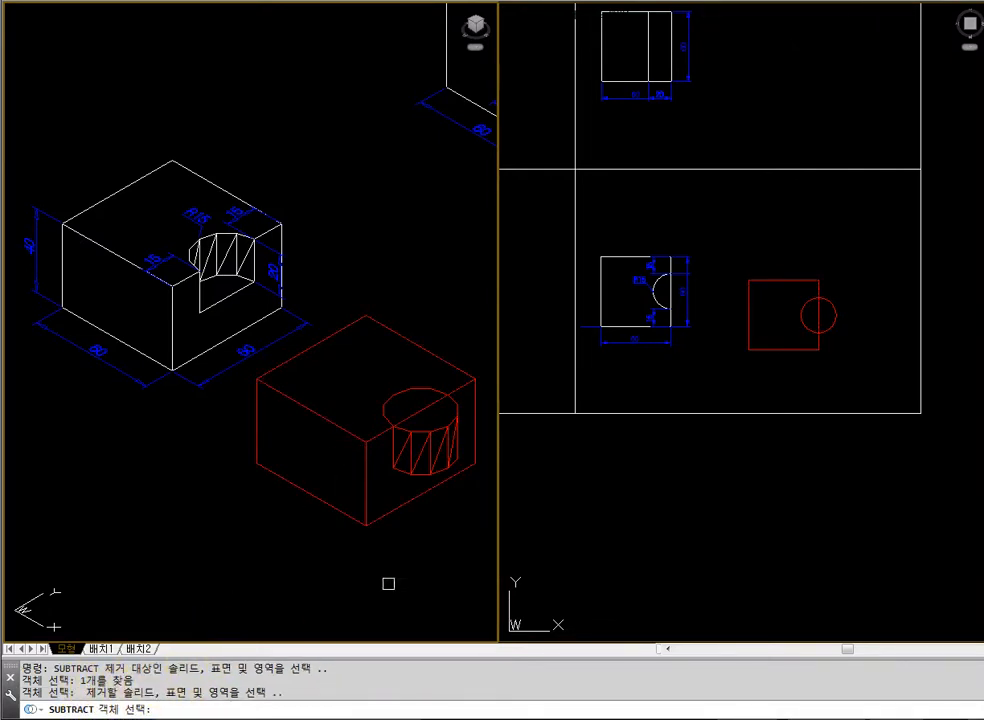
left_click(450, 438)
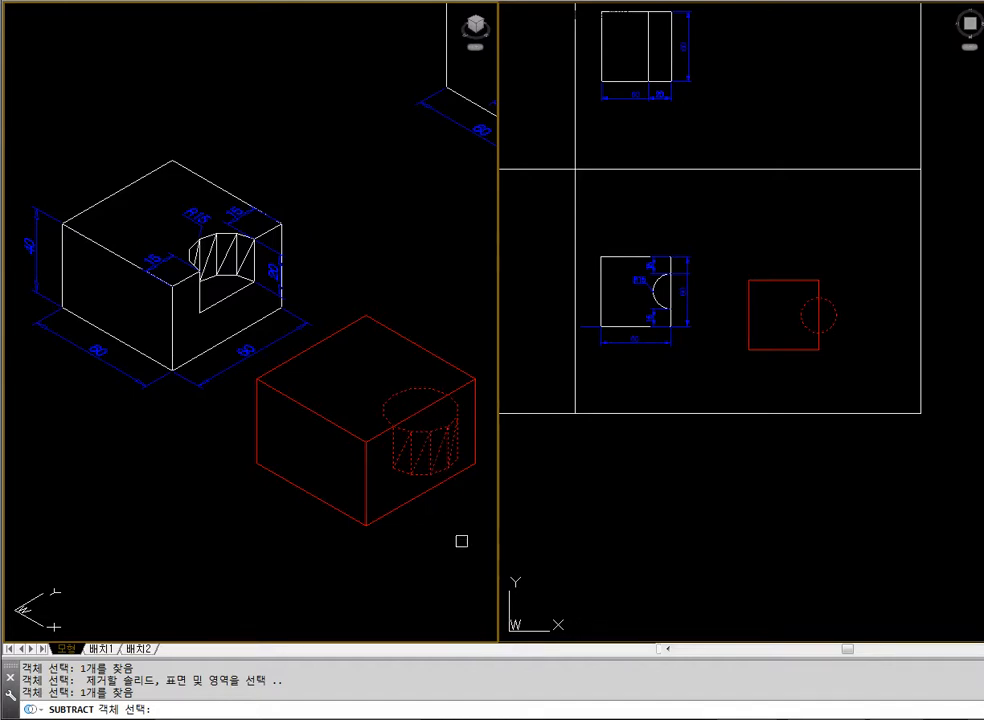
key("Return")
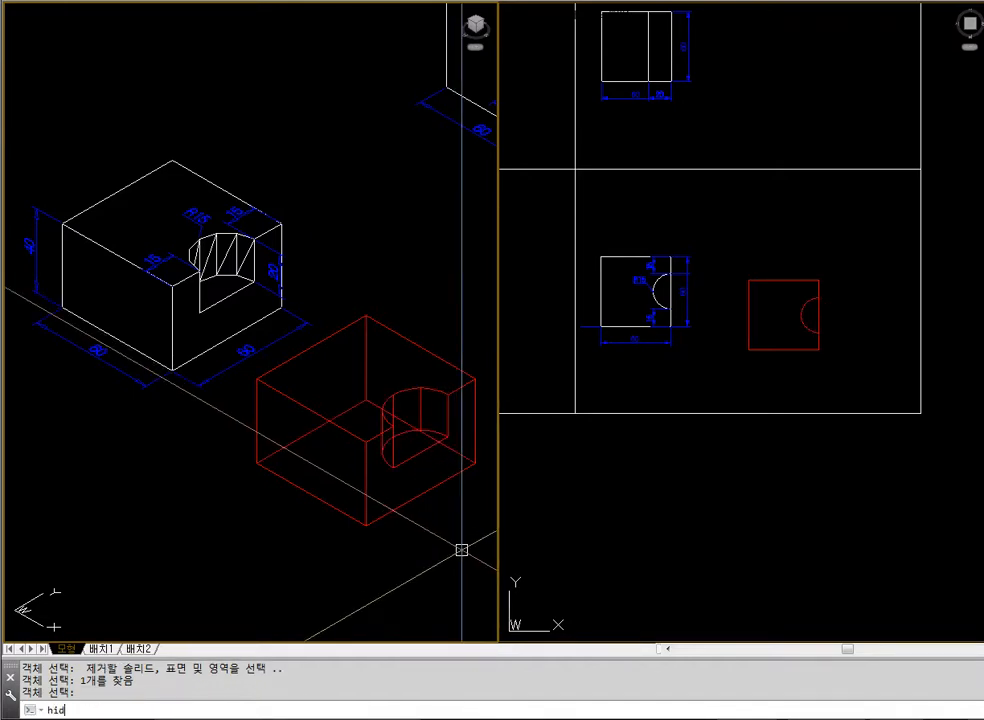
key("Return")
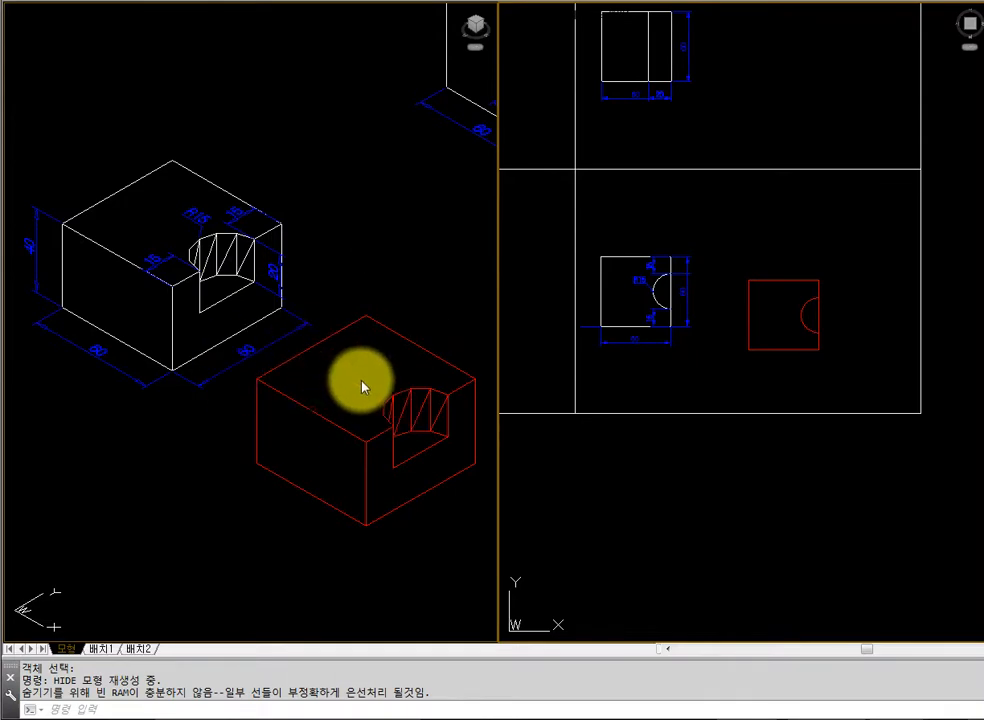
Erase the notched red solid
left_click(408, 341)
type("e")
key("Return")
left_click(762, 334)
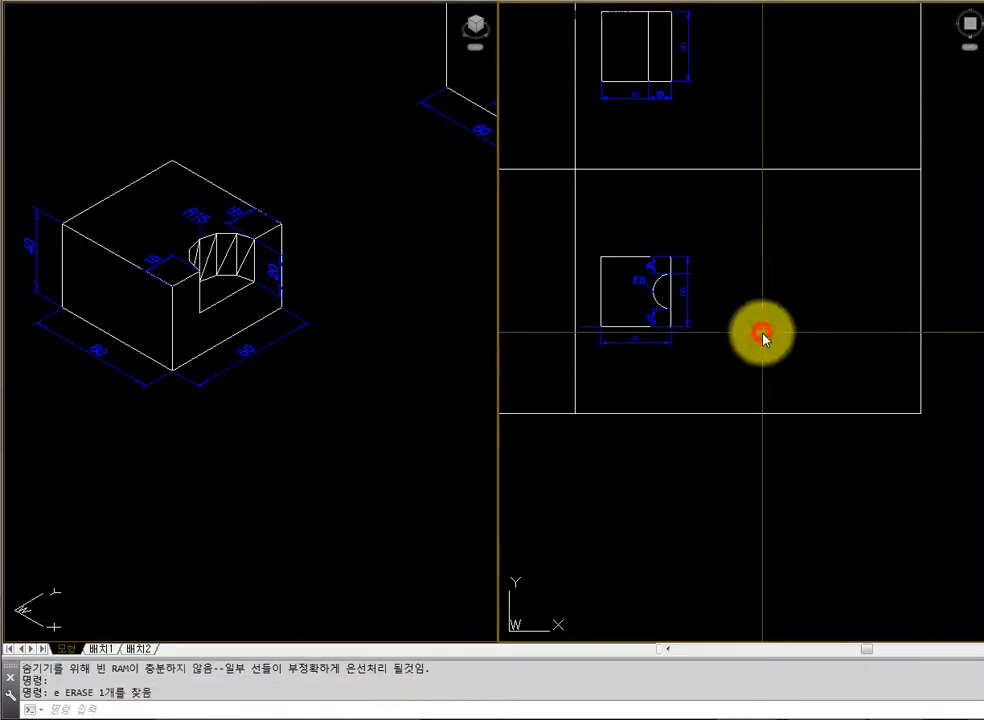
type("rec")
key("Return")
left_click(768, 257)
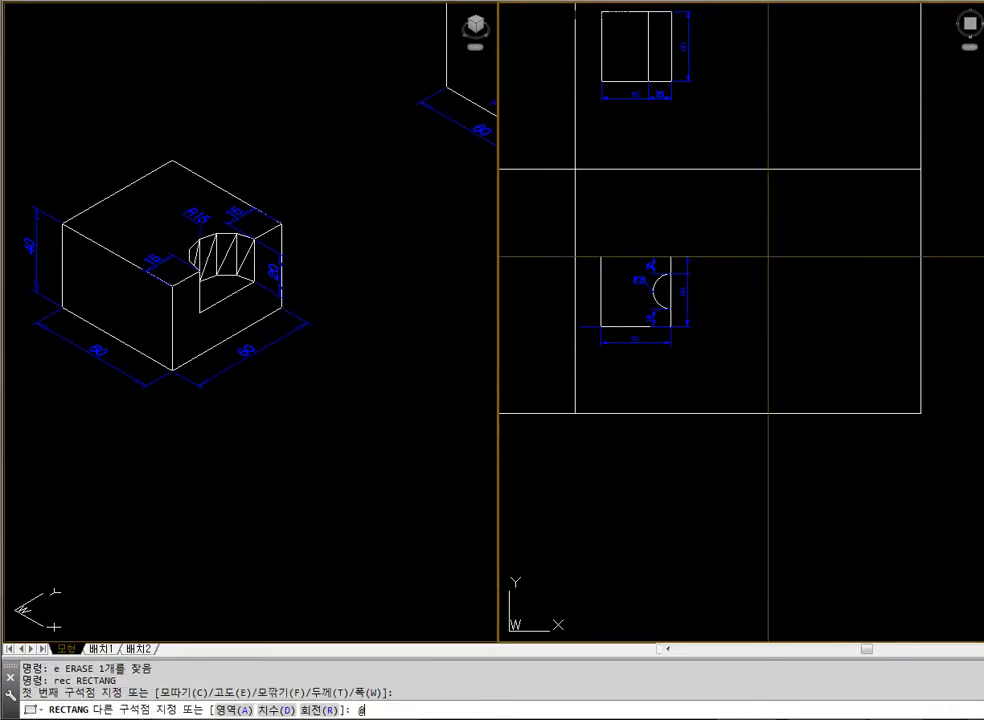
type("@60,-60")
key("Return")
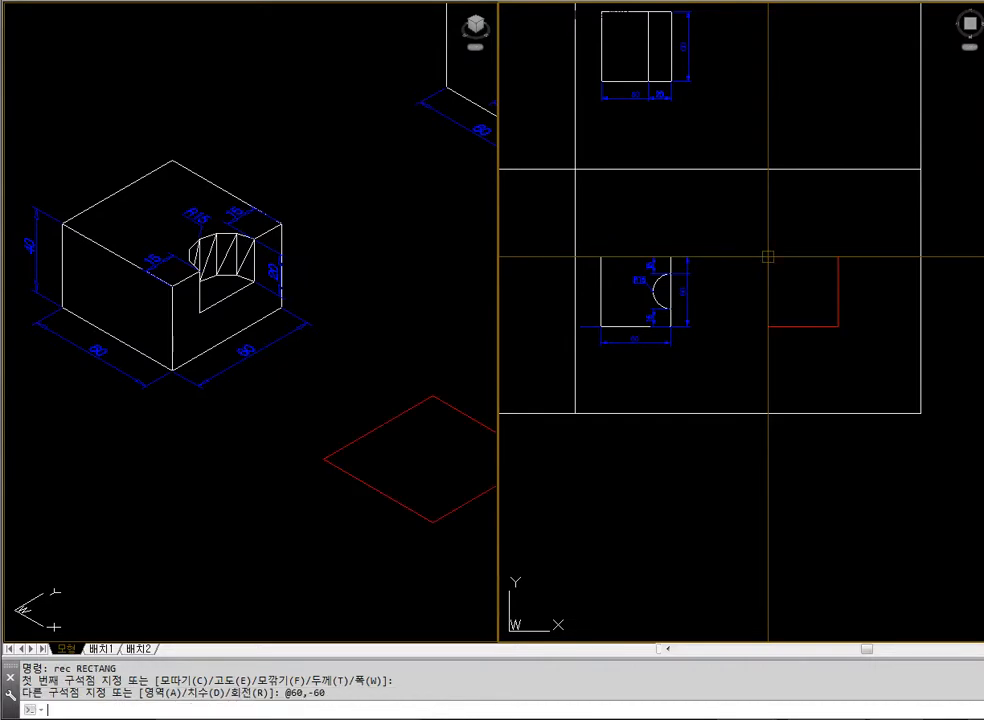
key("Escape")
type("ex")
key("Escape")
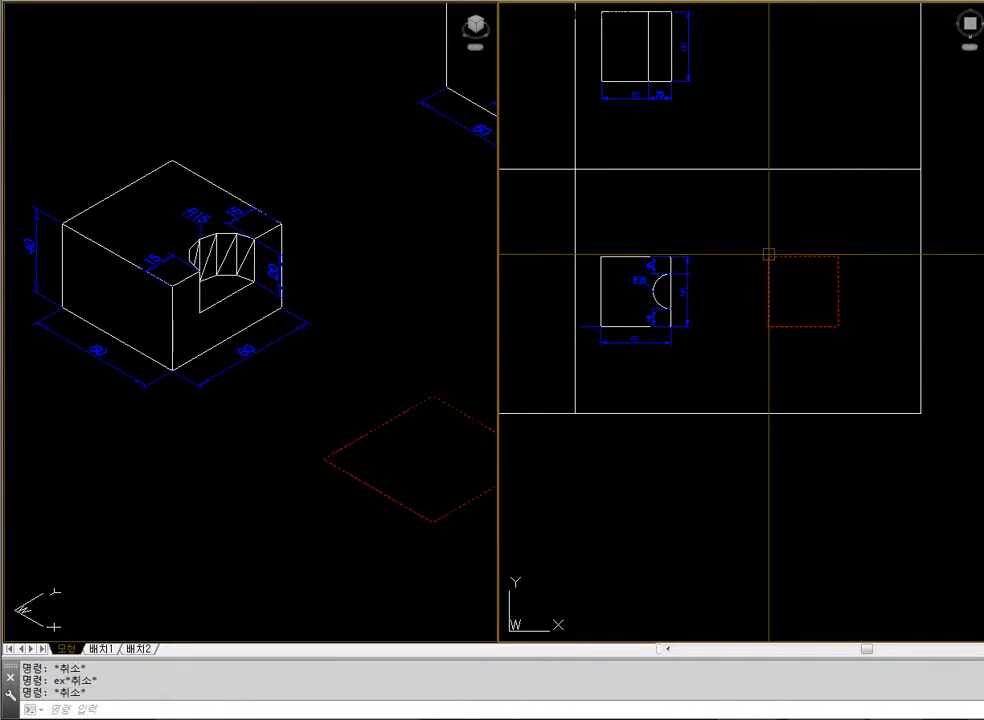
Draw a circle of radius 15 centred on the midpoint of the red rectangle's edge on the positive X side
type("ci")
key("Return")
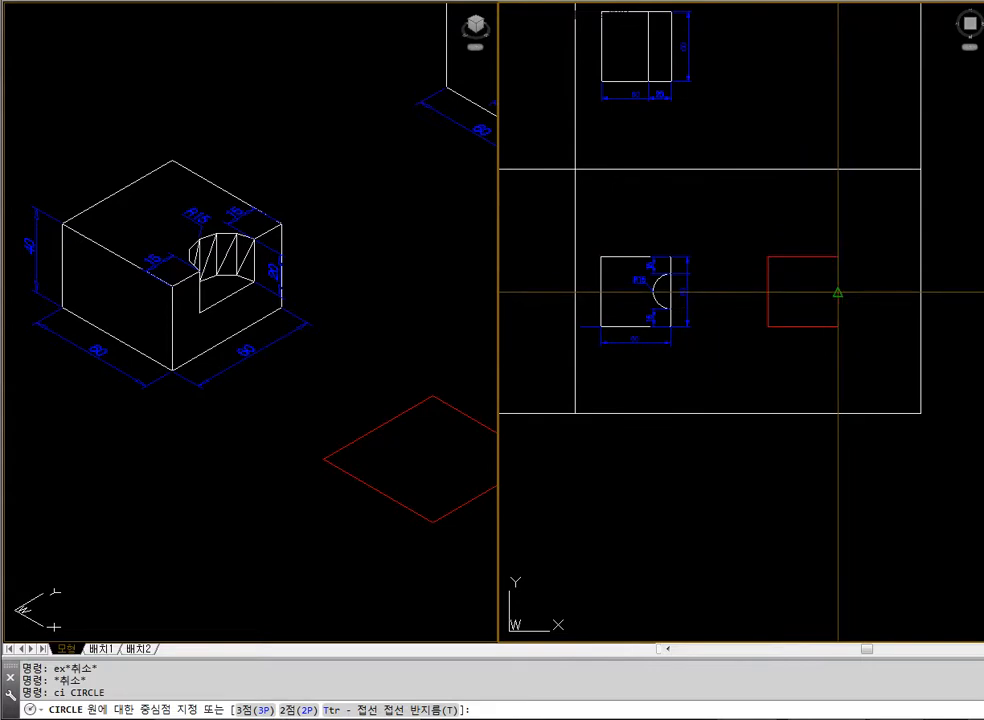
left_click(838, 292)
type("15")
key("Return")
Trim away the half of the circle that lies outside the rectangle
type("tr")
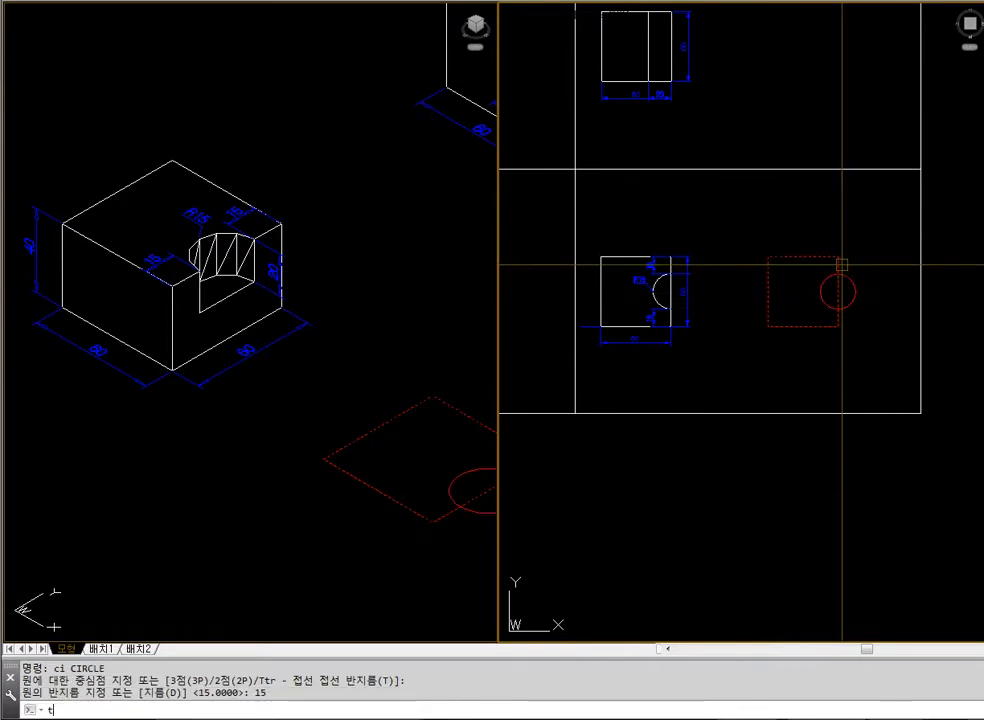
key("Return")
left_click(842, 270)
key("Return")
left_click(851, 284)
key("Return")
Examine the red rectangle and the trimmed arc up close as separate objects
type("z")
key("Return")
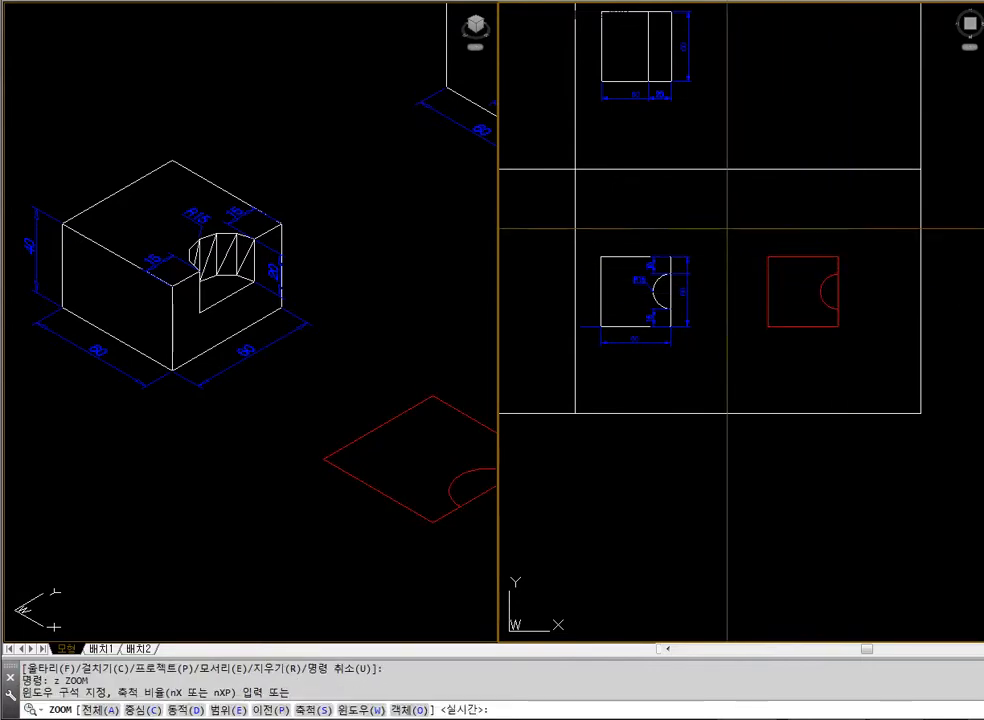
left_click(725, 233)
left_click(878, 362)
left_click(857, 330)
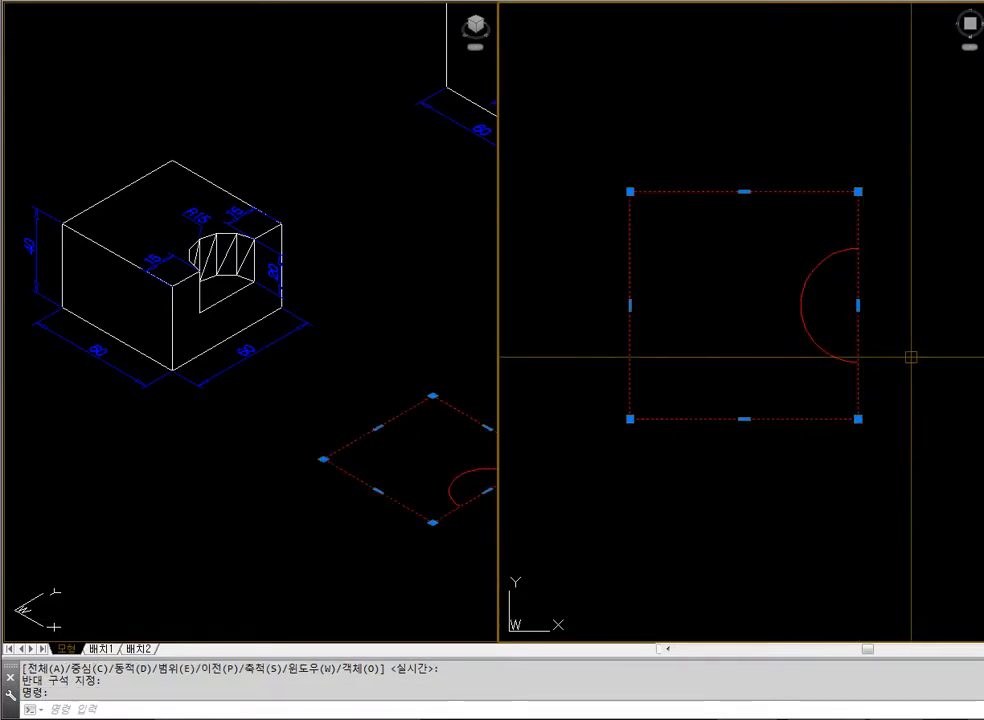
key("Escape")
left_click(805, 340)
key("Escape")
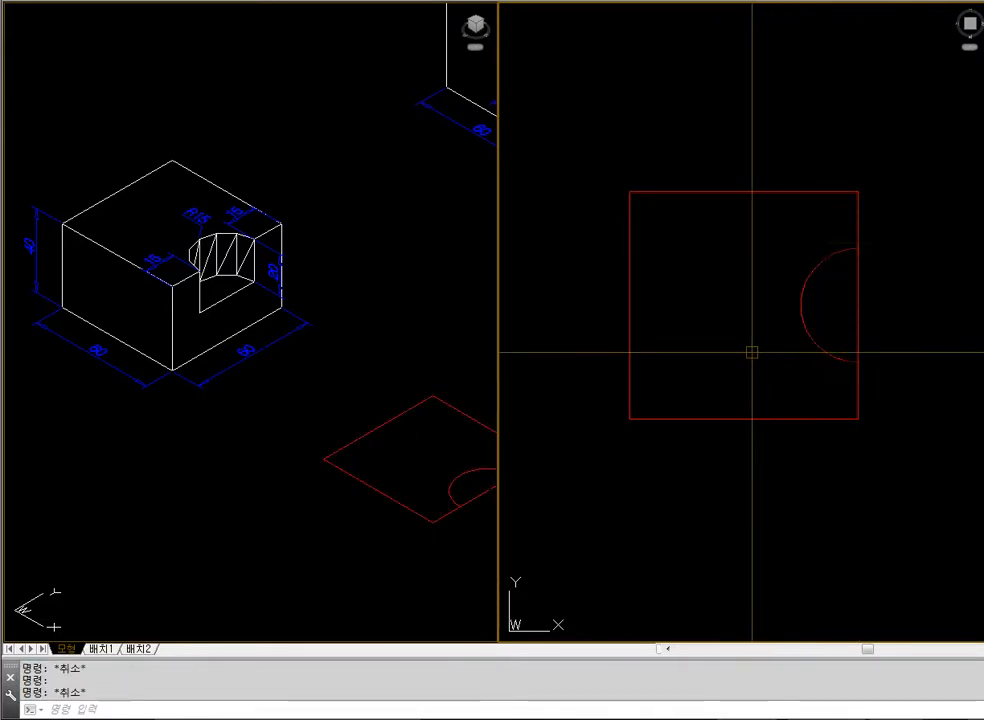
key("Escape")
Create a boundary polyline with BPOLY from the area inside the rectangle and outside the half circle
type("bpo")
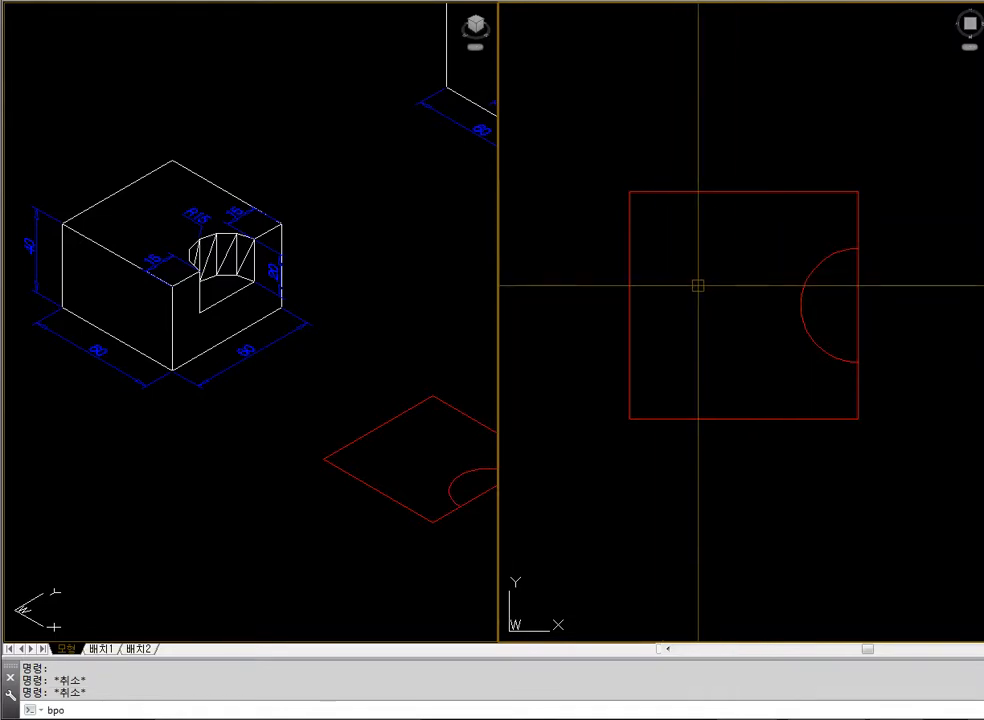
key("Escape")
type("bpoly")
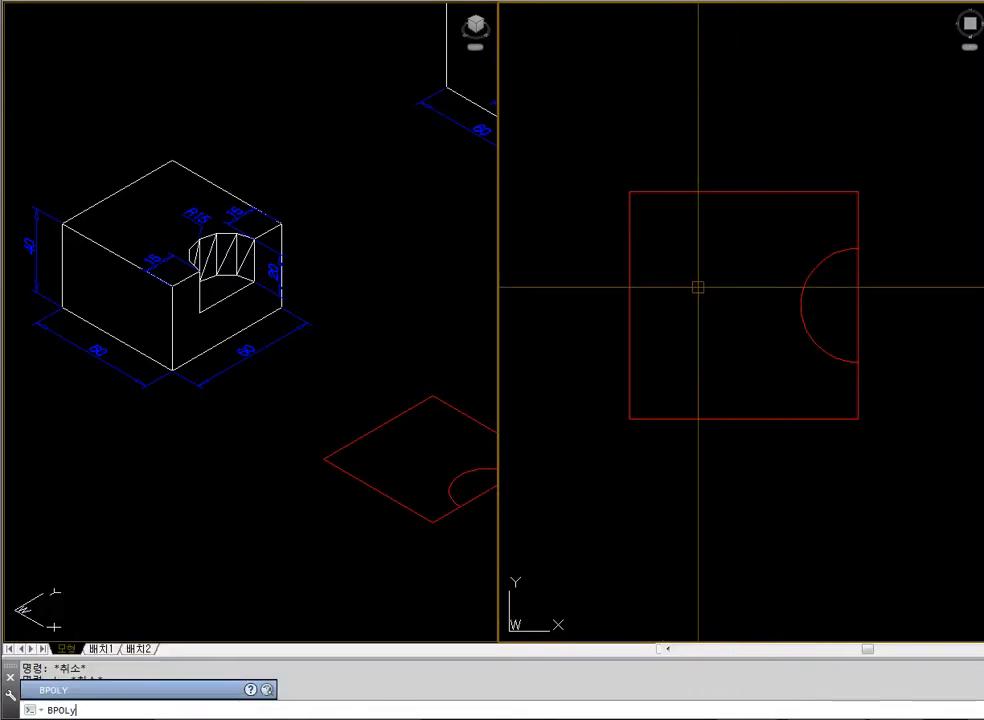
key("Return")
left_click(386, 130)
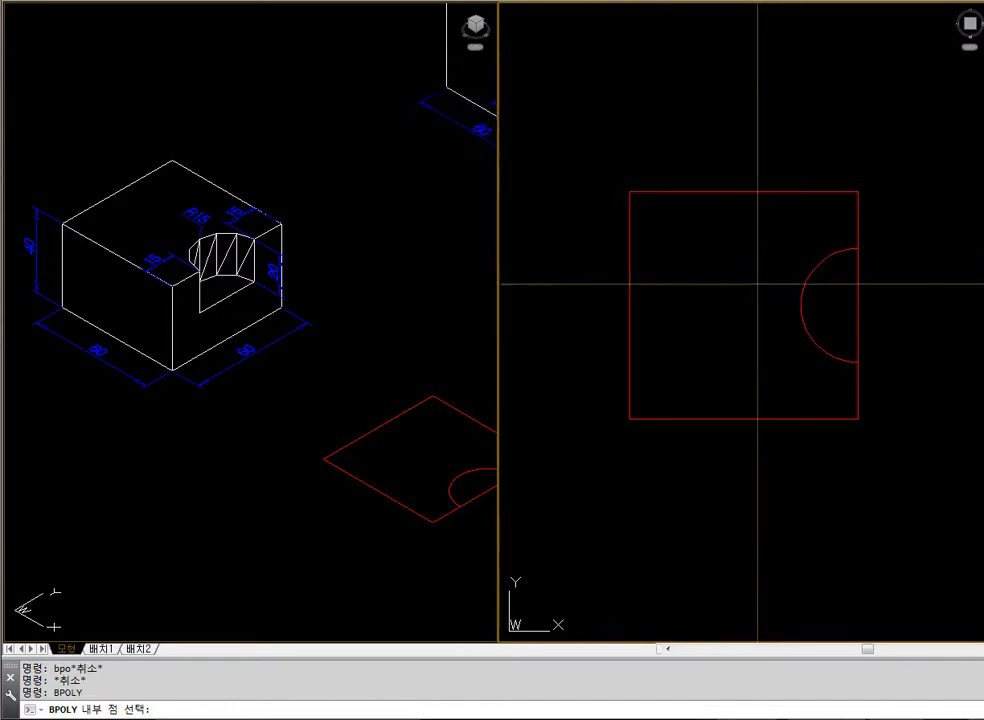
left_click(725, 270)
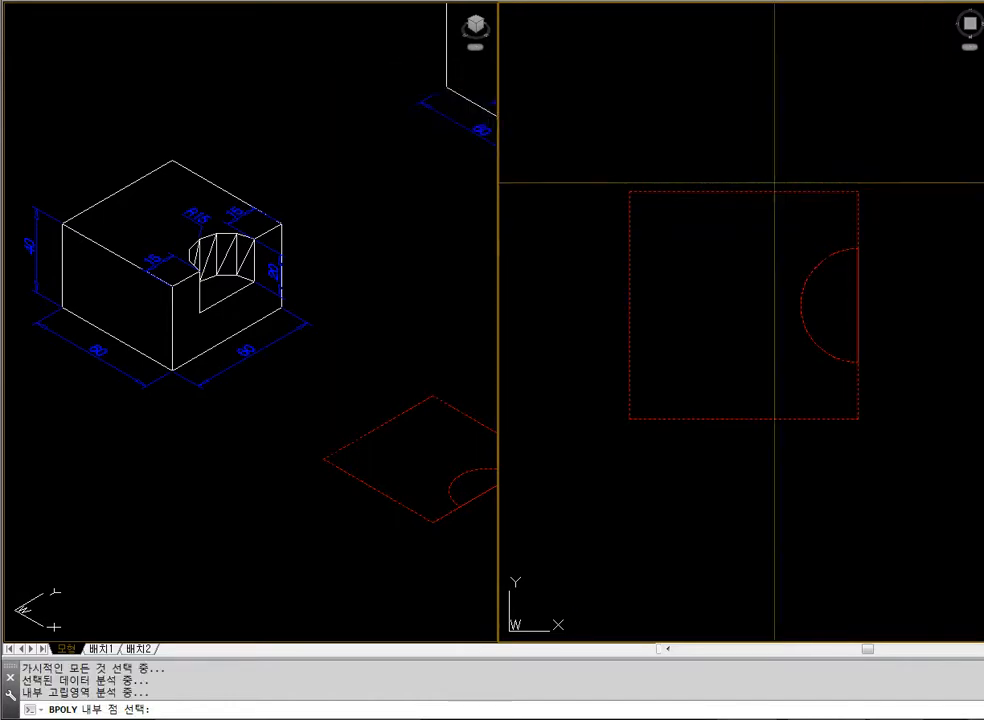
key("Return")
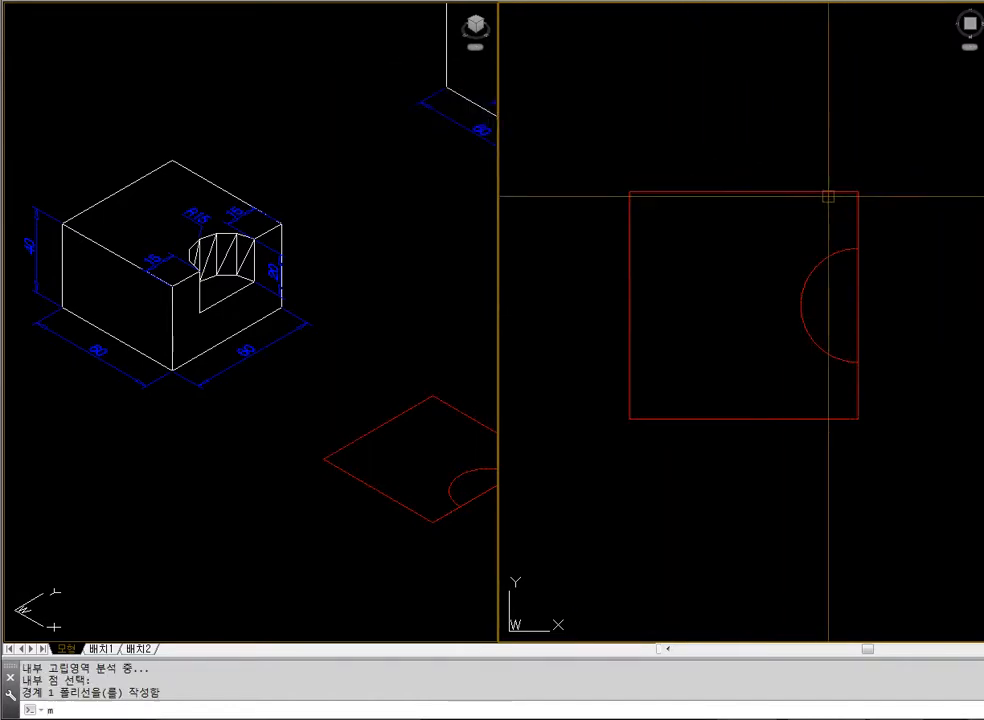
Move the rectangle and the boundary polyline straight in negative Y away from the original arc, and erase that arc
type("m")
key("Return")
left_click(855, 242)
left_click(858, 288)
key("Return")
left_click(916, 207)
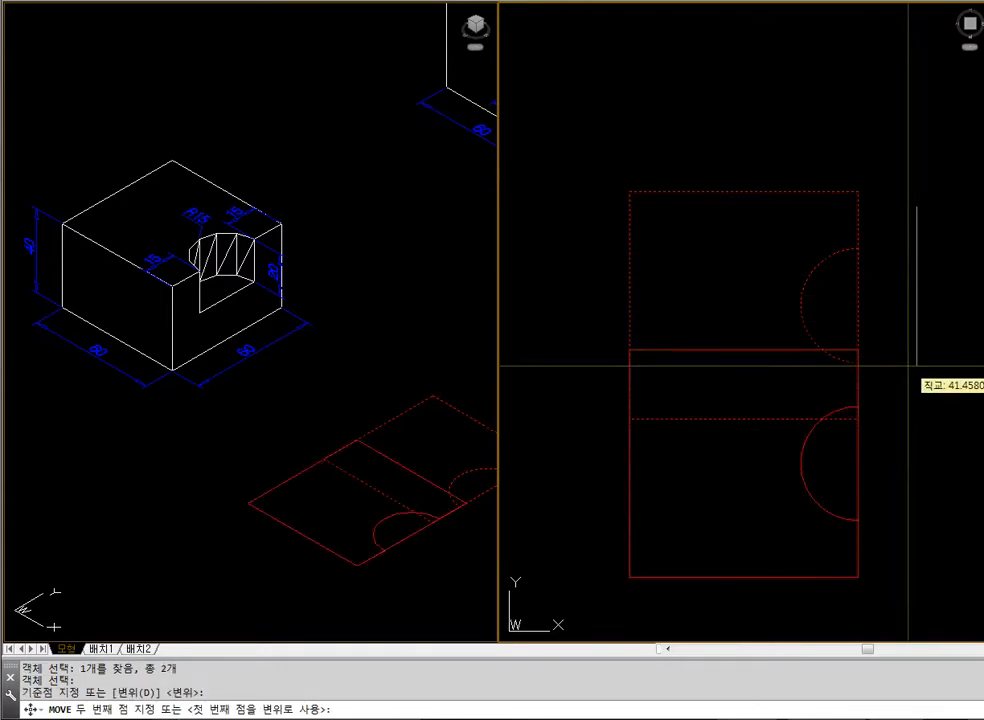
left_click(908, 377)
left_click(865, 291)
left_click(782, 337)
key("Delete")
Move the rectangle and the notched outline together straight back in positive Y
type("m")
key("Return")
left_click(888, 450)
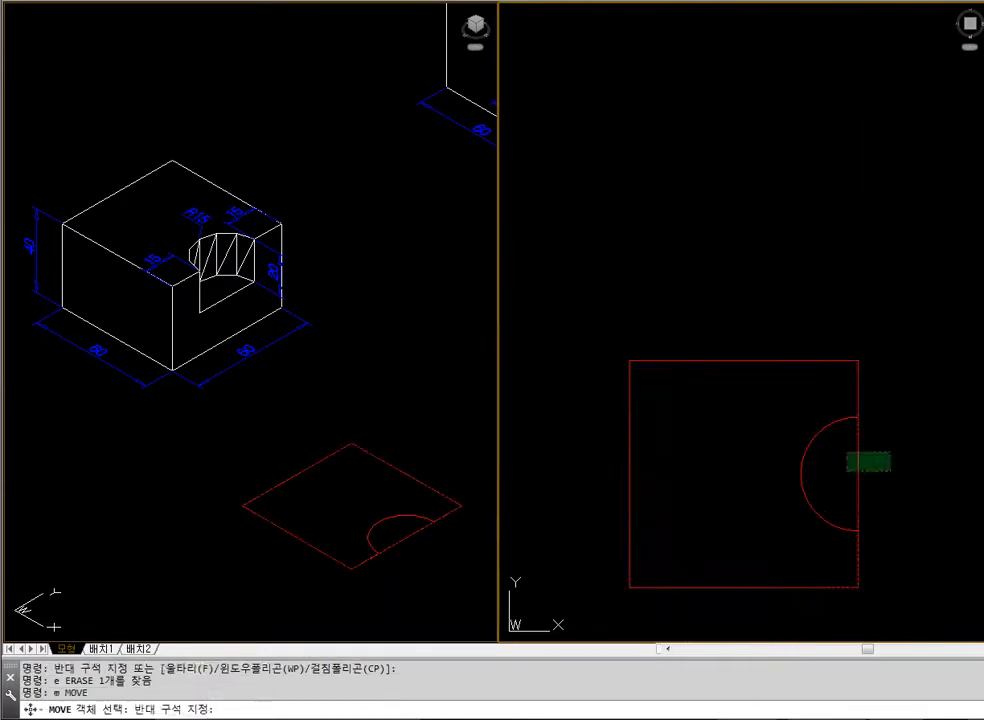
left_click(845, 467)
key("Return")
left_click(912, 445)
left_click(896, 265)
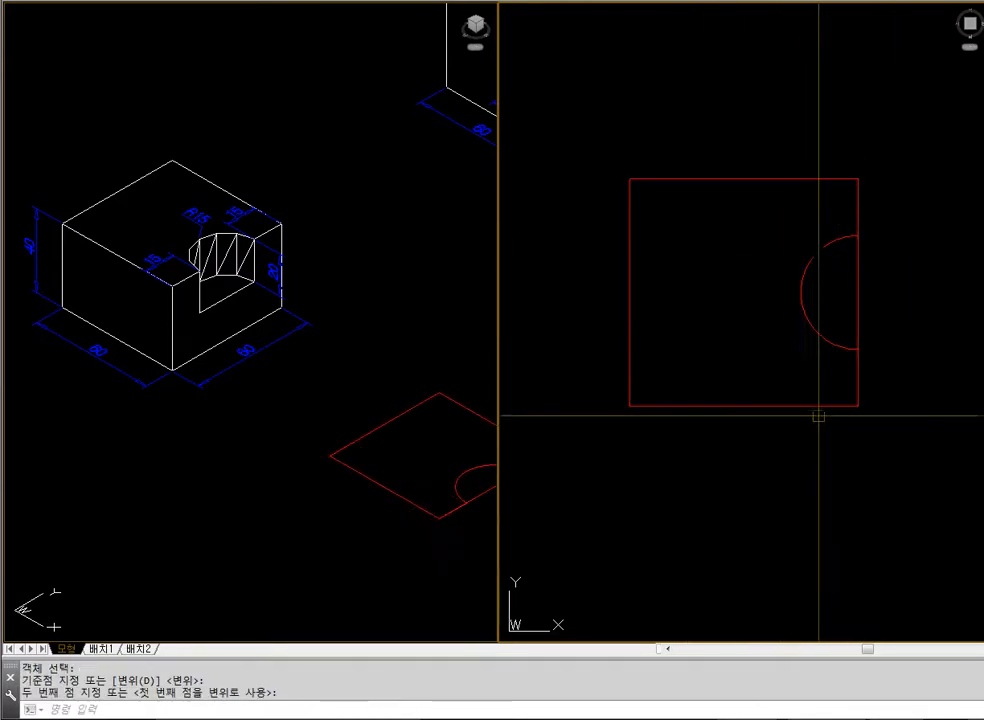
Move the notched outline straight in negative X until it stands clear beside the plain rectangle
type("m")
key("Return")
left_click(818, 256)
key("Return")
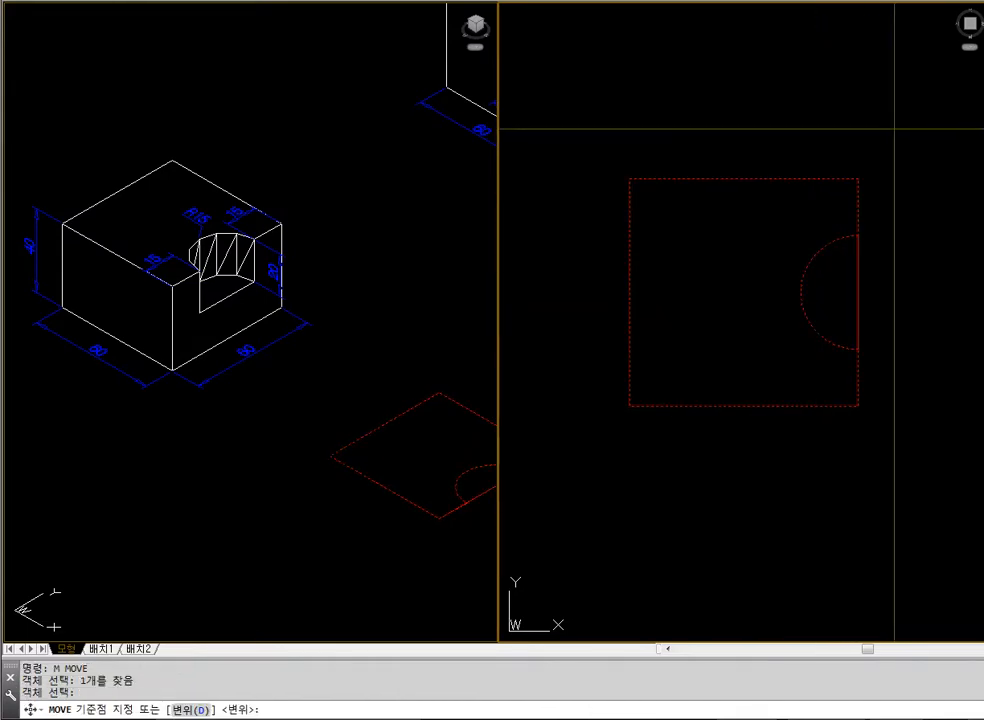
left_click(893, 125)
left_click(647, 110)
Try extruding the plain rectangle to a height of 220, and undo the extrusion
type("ext")
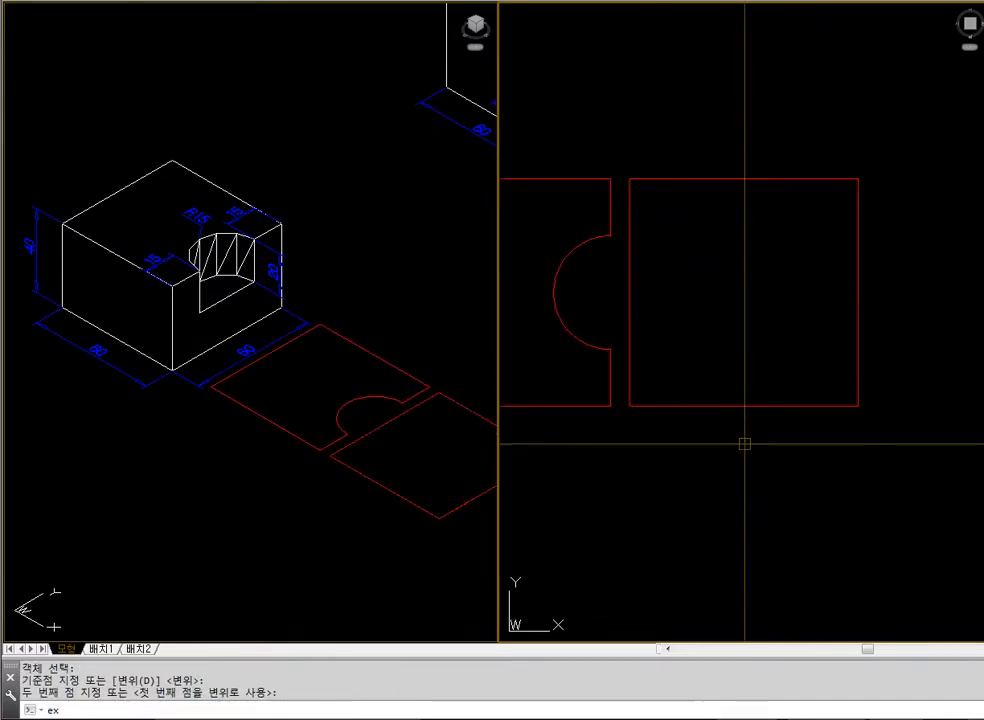
key("Return")
left_click(760, 488)
left_click(716, 358)
key("Return")
type("220")
key("Return")
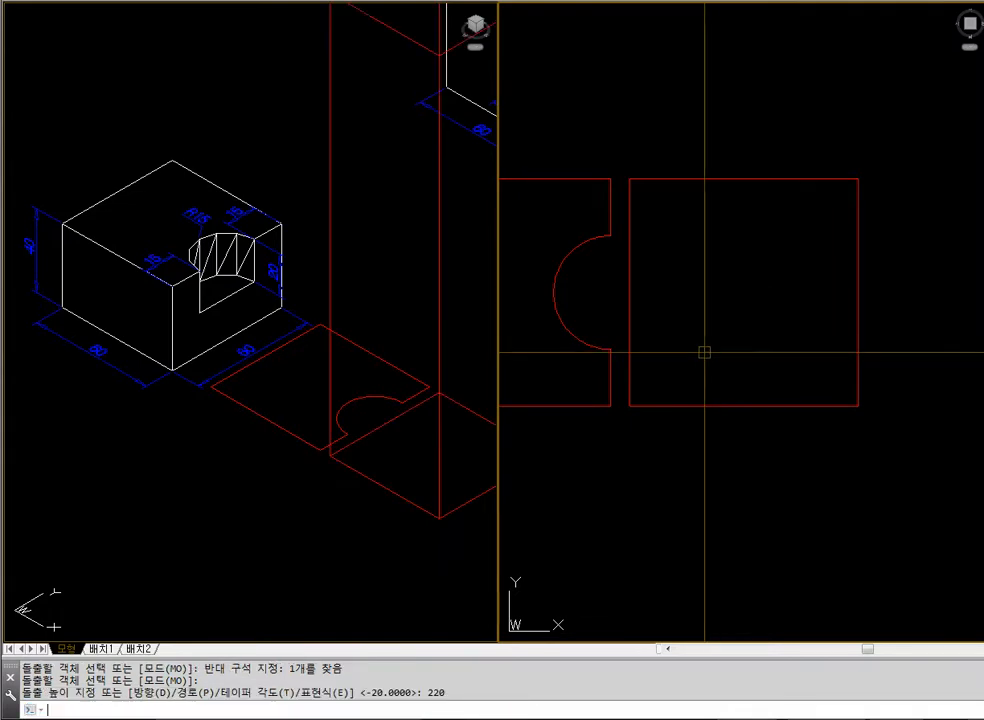
key("Escape")
type("u")
key("Return")
Extrude the plain 60 by 60 rectangle to a height of 20
type("ext")
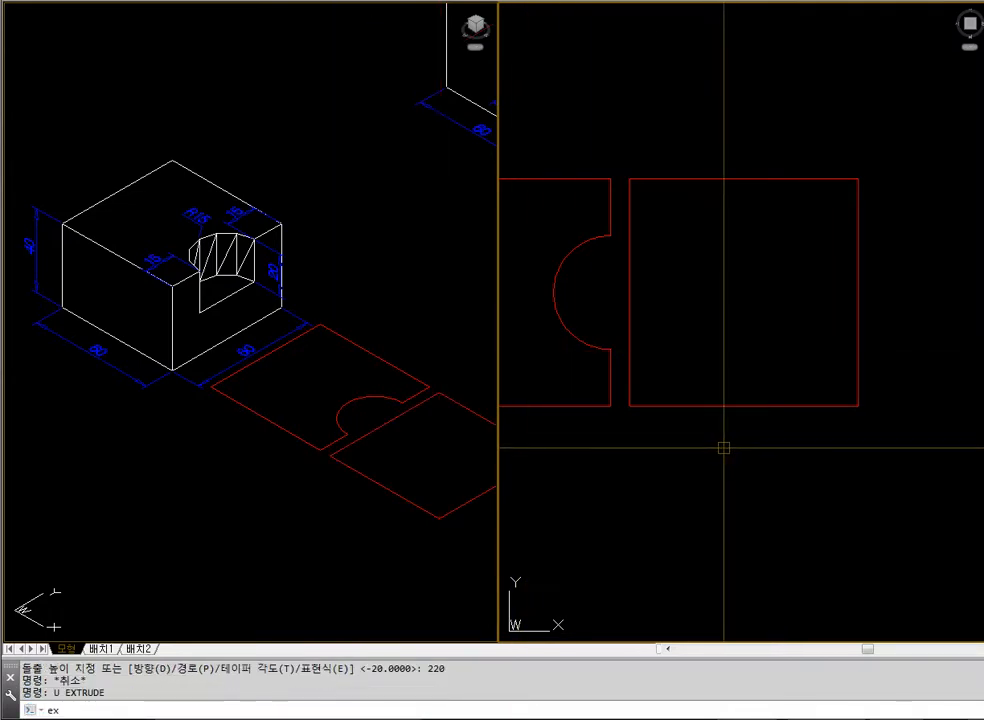
key("Return")
left_click(722, 447)
left_click(694, 316)
key("Return")
type("20")
key("Escape")
Extrude the notched outline to a height of 20
left_click(417, 500)
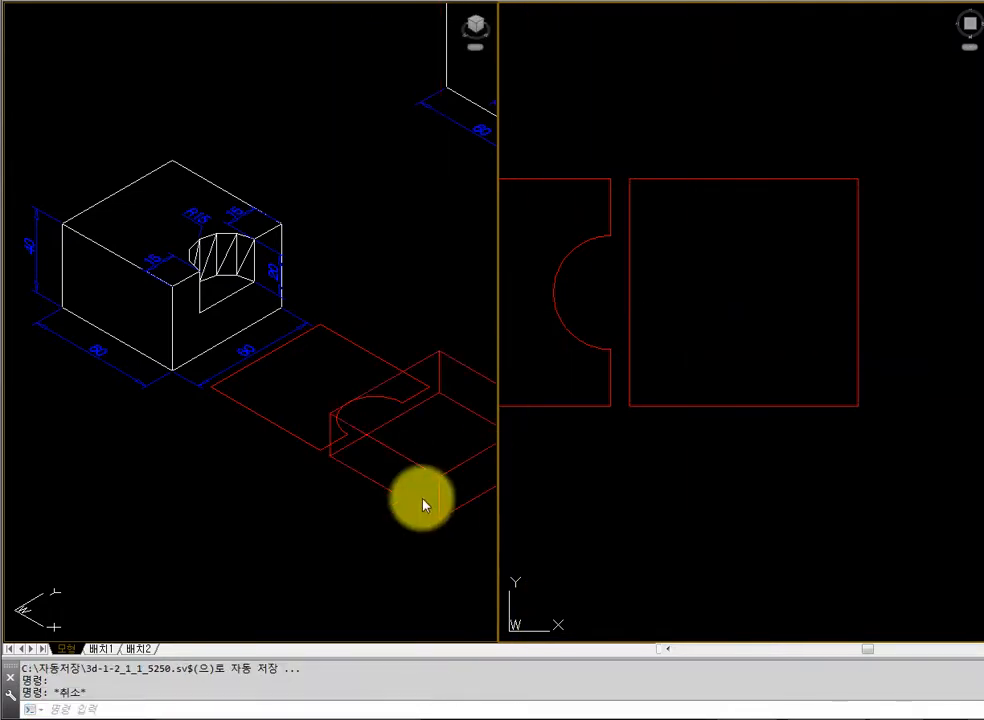
left_click(583, 429)
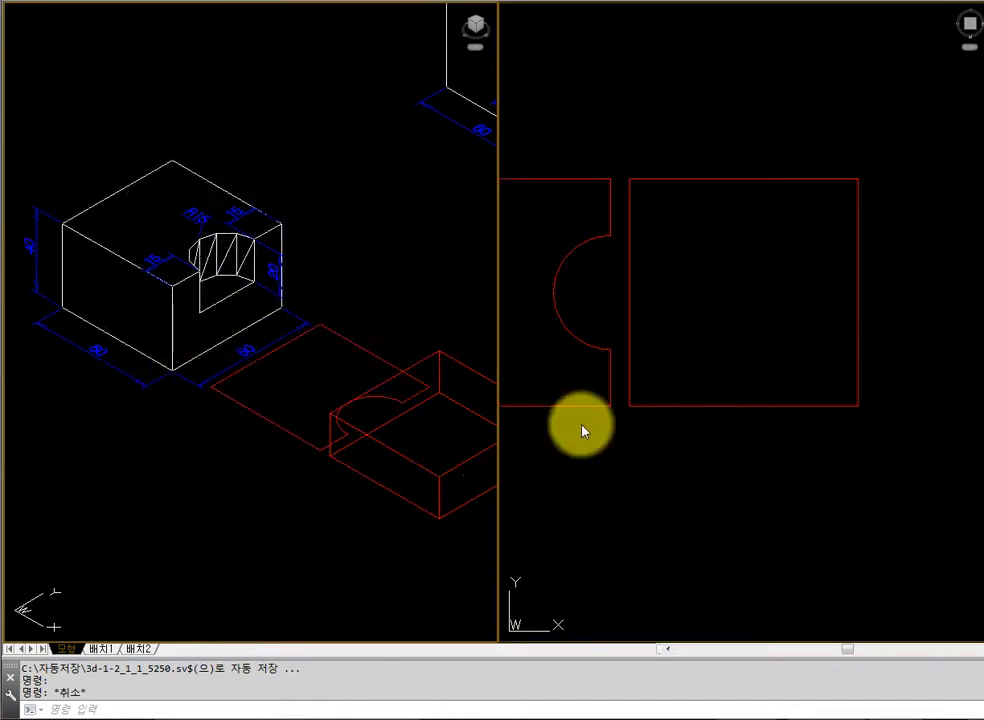
type("ex")
scroll(584, 431, "down", 2)
middle_click_drag(584, 431, 641, 426)
key("Escape")
type("ext")
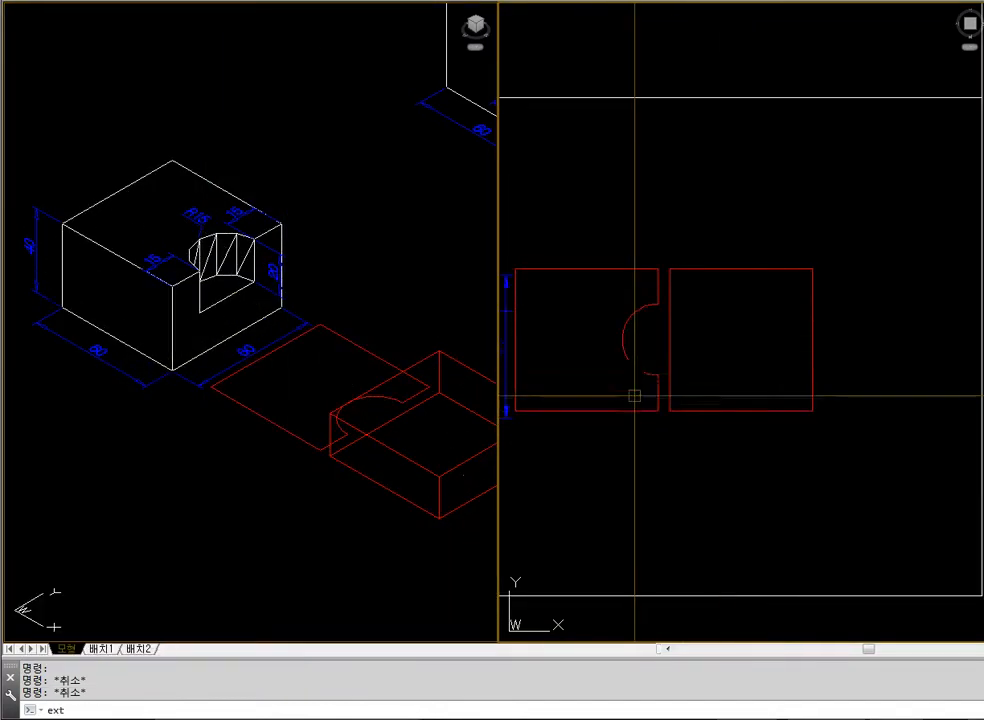
key("Return")
left_click(648, 419)
left_click(630, 391)
key("Return")
type("20")
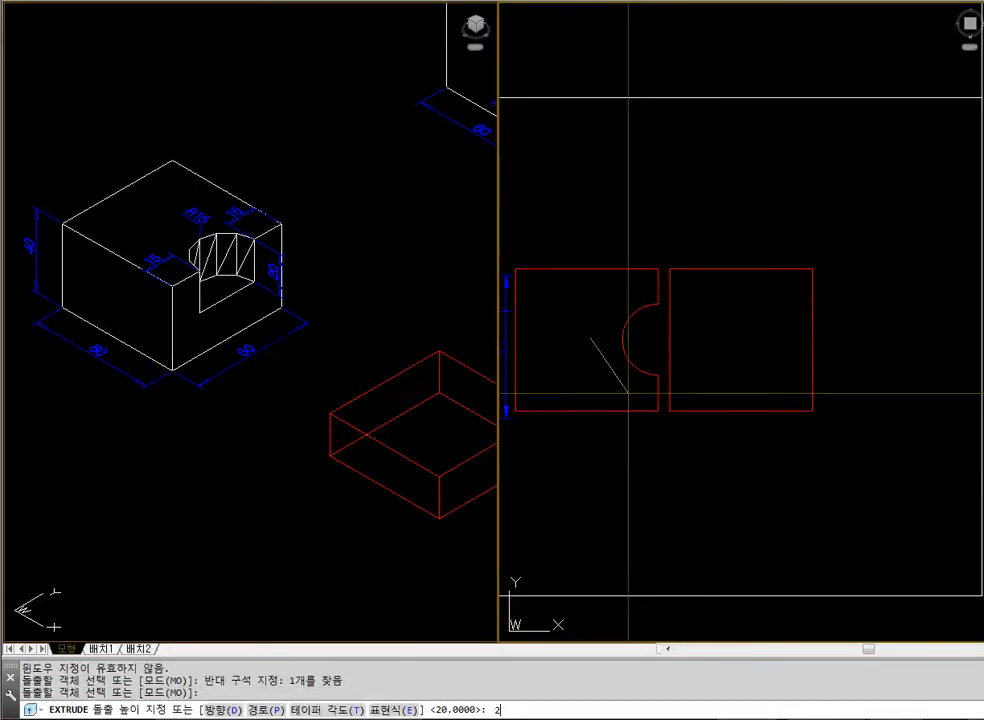
key("Return")
key("Escape")
Stack the notched slab on the plain slab by moving its bottom front corner endpoint onto the plain slab's top front corner endpoint
left_click(412, 531)
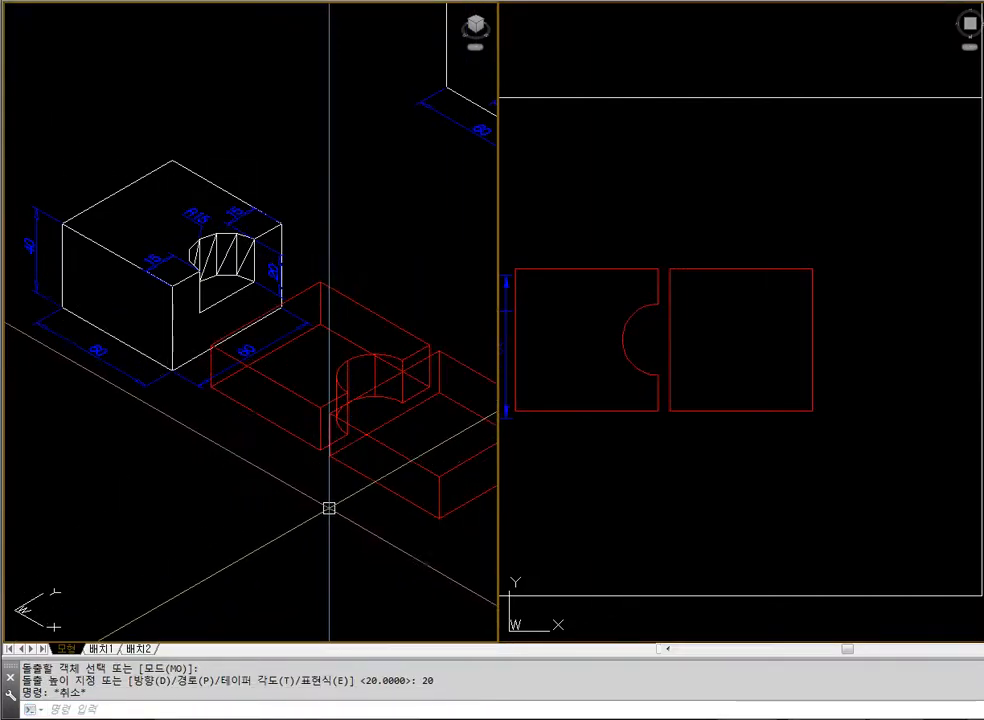
type("m")
key("Return")
left_click(310, 452)
key("Return")
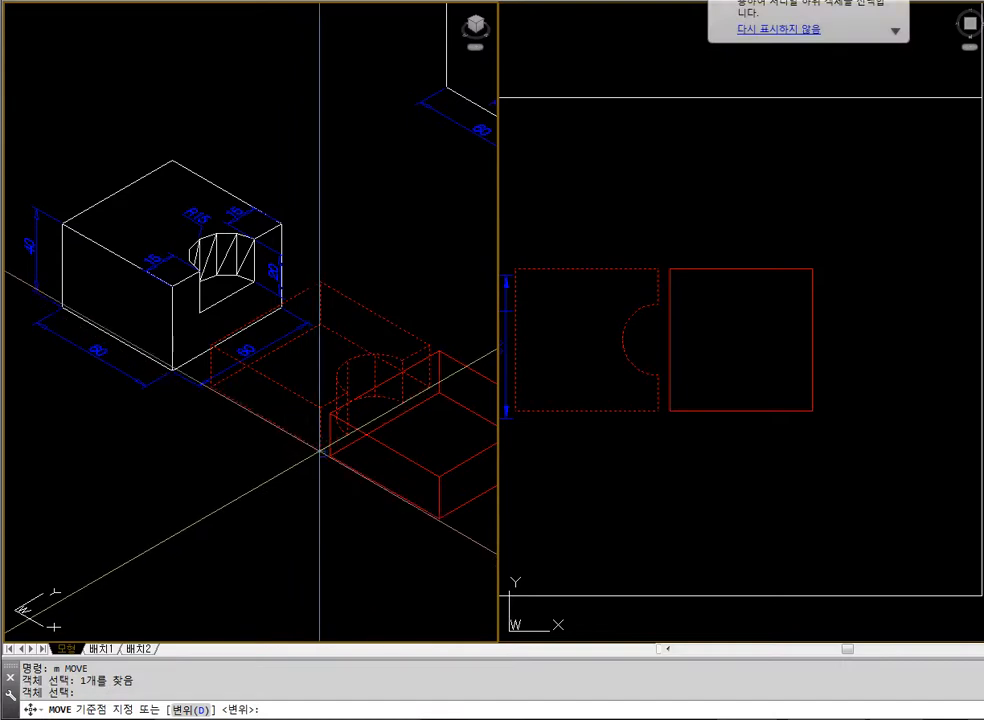
type("end")
key("Return")
left_click(320, 452)
type("end")
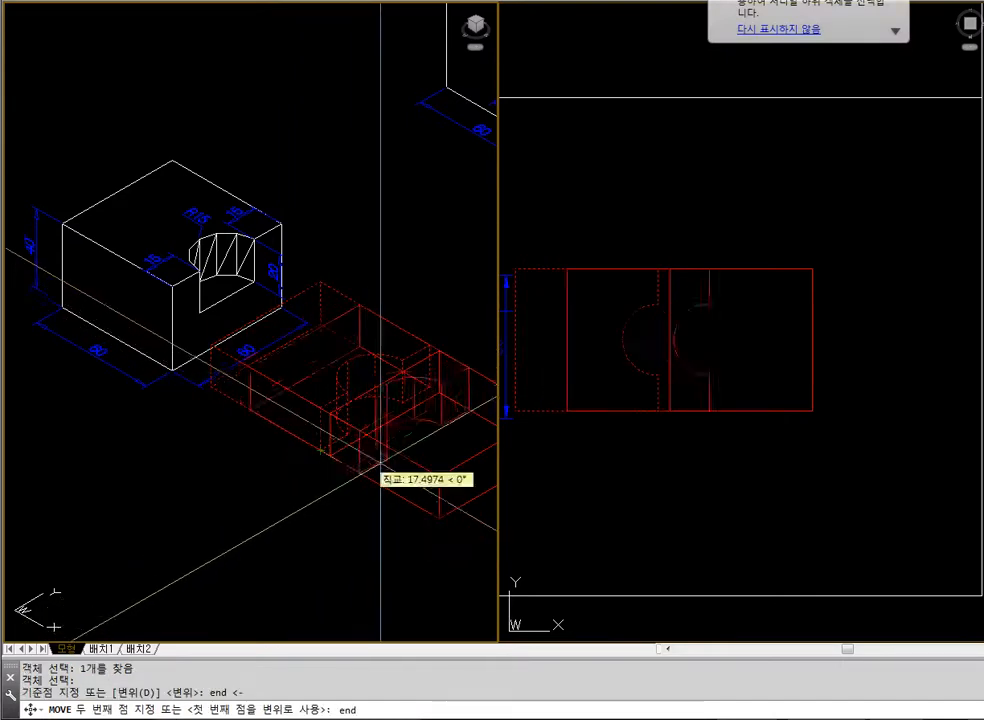
key("Return")
left_click(414, 499)
Frame the stacked slabs beside the reference block and display the isometric view with hidden lines removed
type("z")
key("Return")
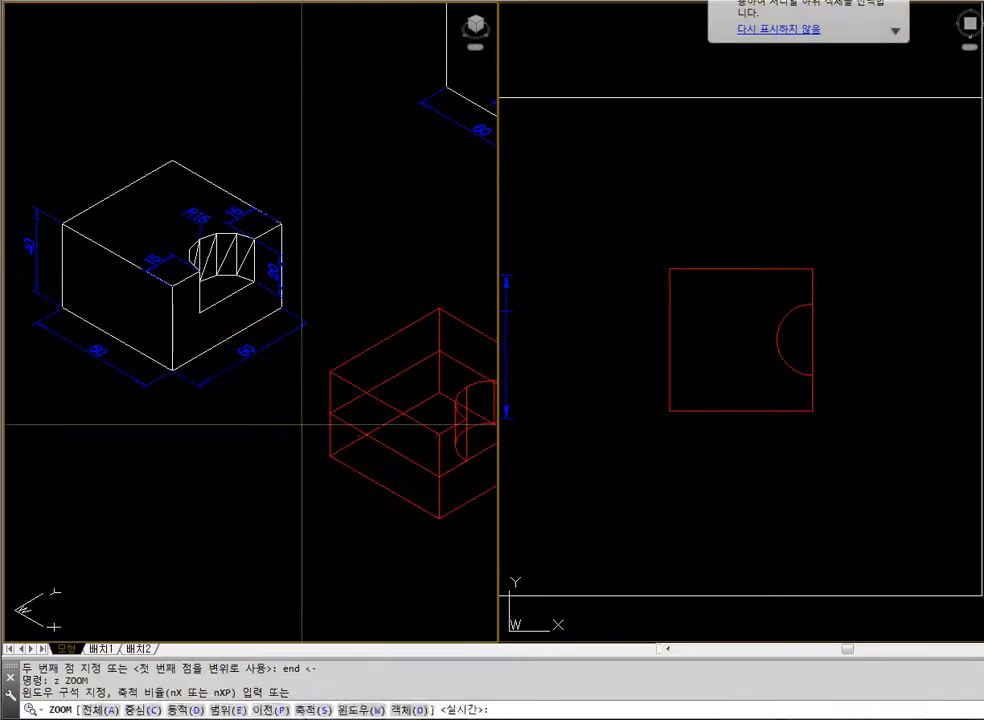
type("e")
key("Return")
left_click(269, 327)
left_click(304, 358)
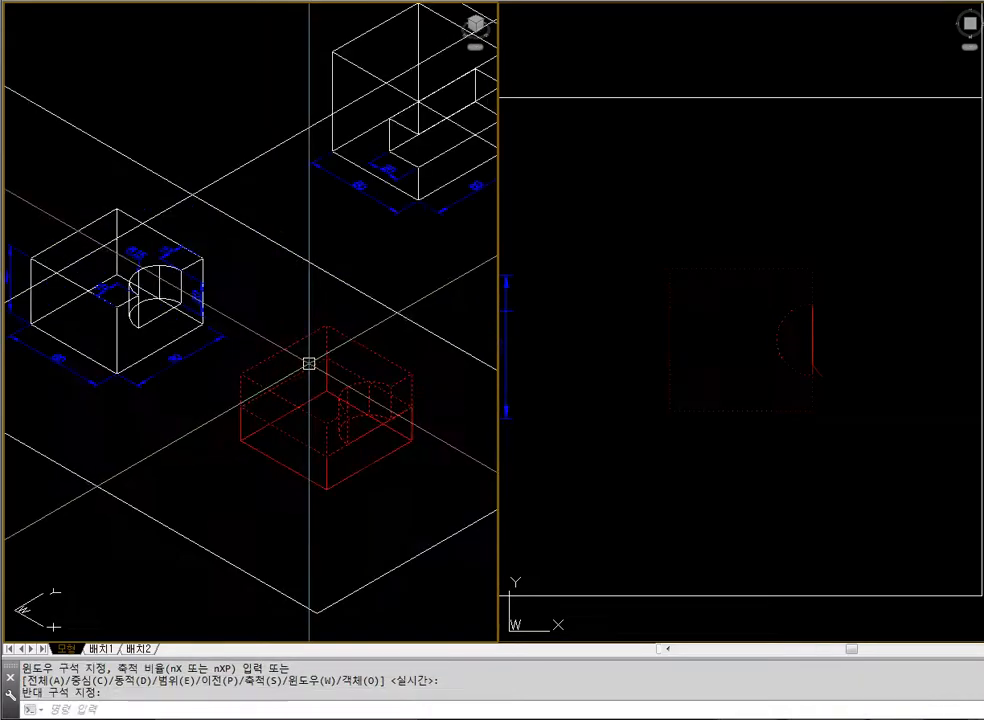
type("hide")
key("Return")
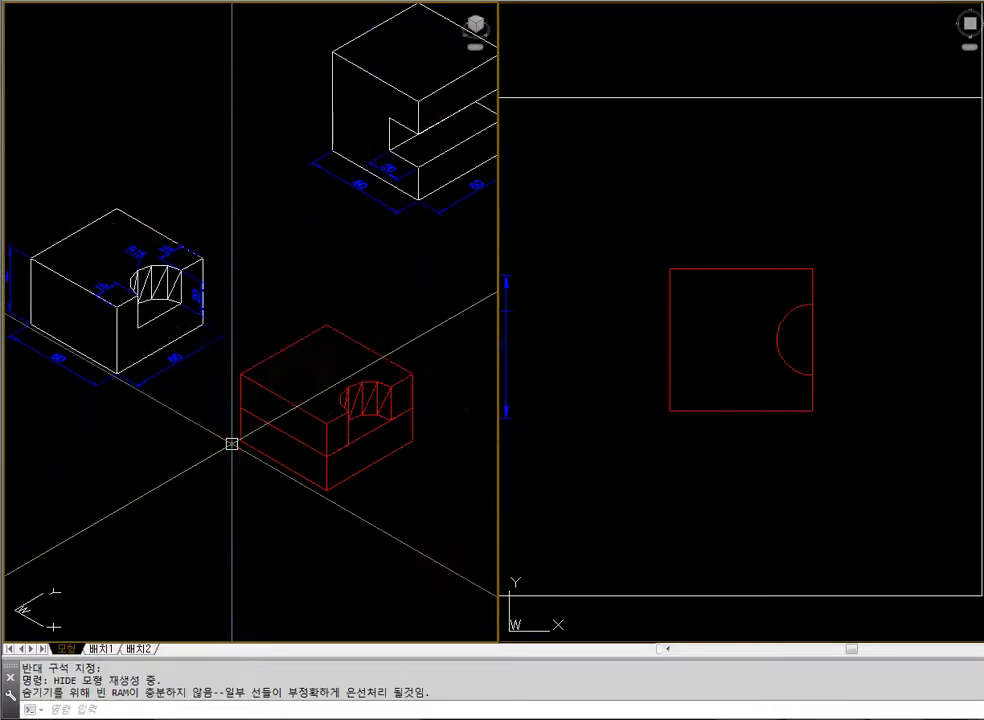
Union the two stacked slabs into one solid and display it with hidden lines removed
type("union")
key("Return")
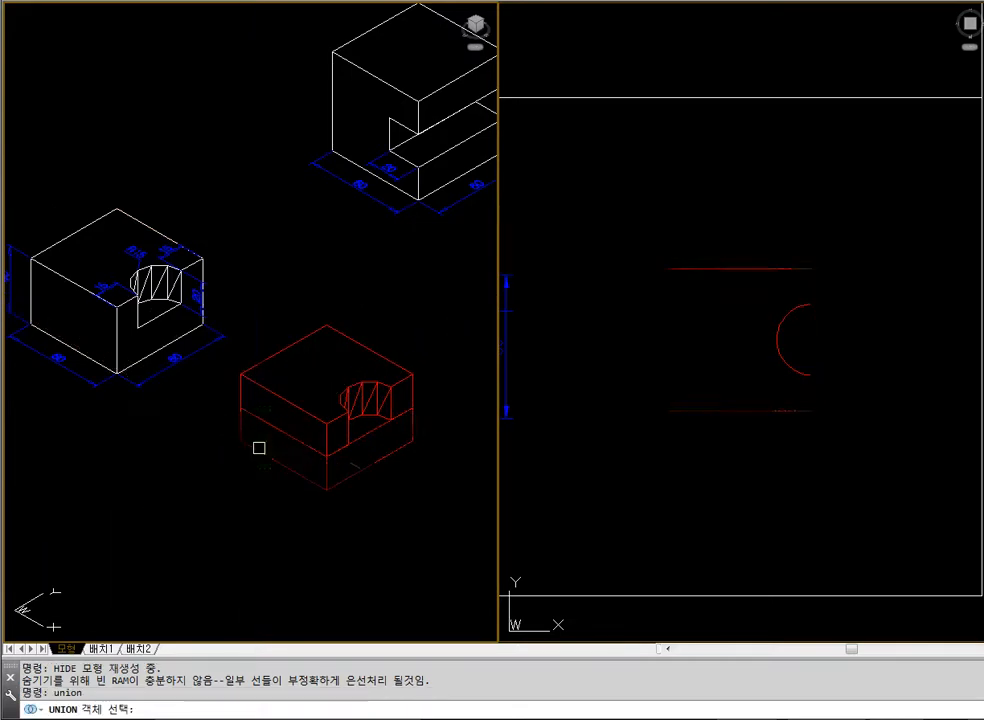
left_click(259, 446)
left_click(244, 373)
key("Return")
type("h")
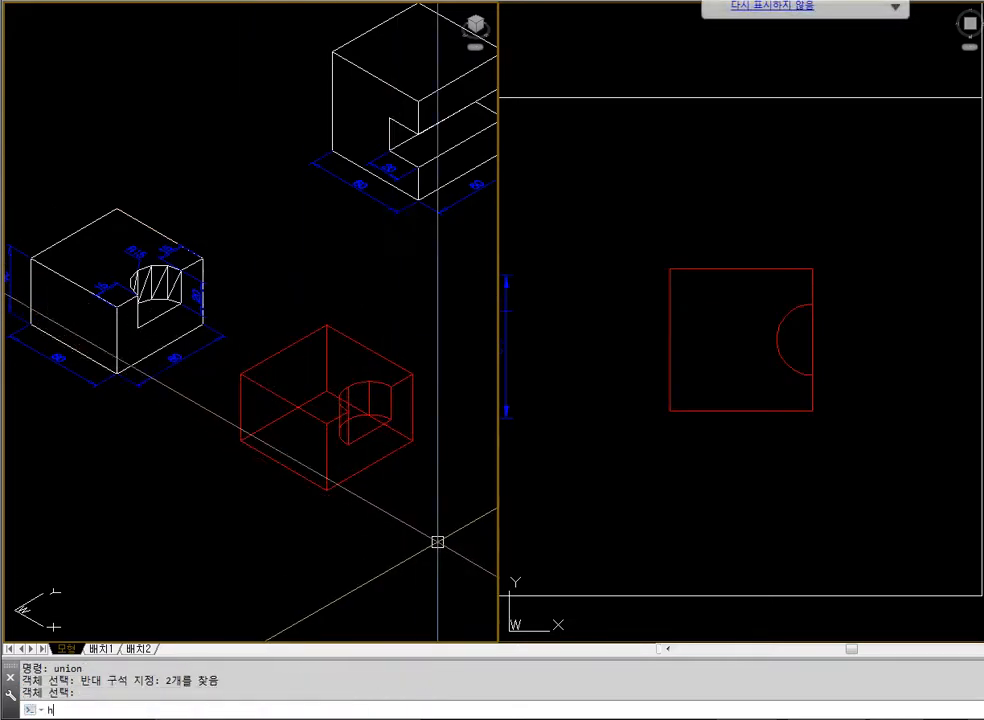
type("ide")
key("Return")
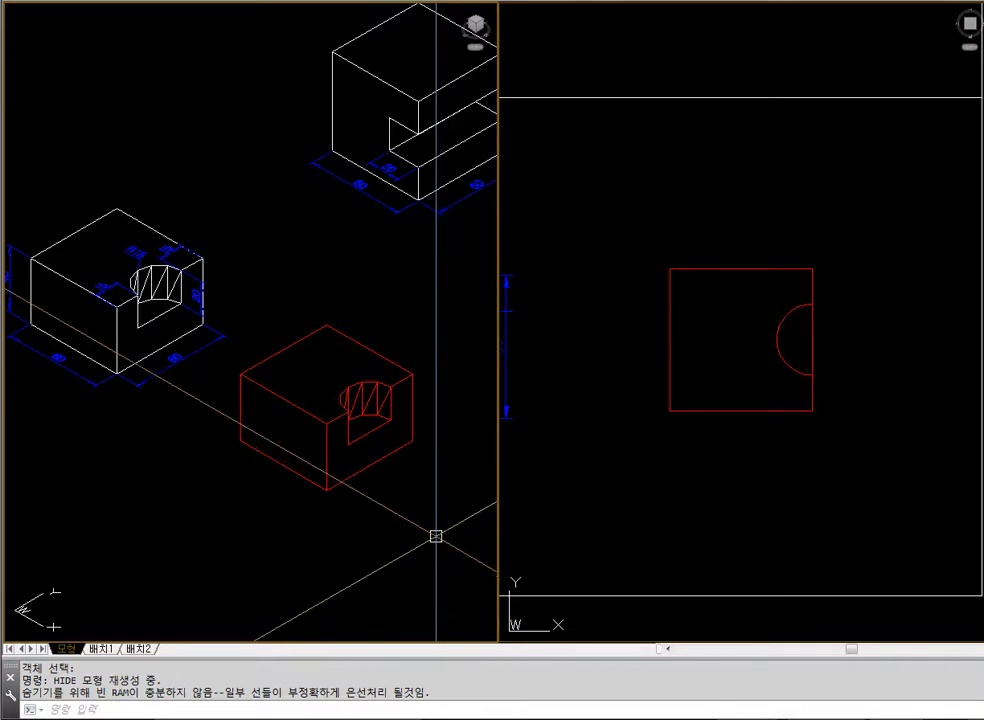
Erase the red rebuilt block next to the notched reference block
type("z e")
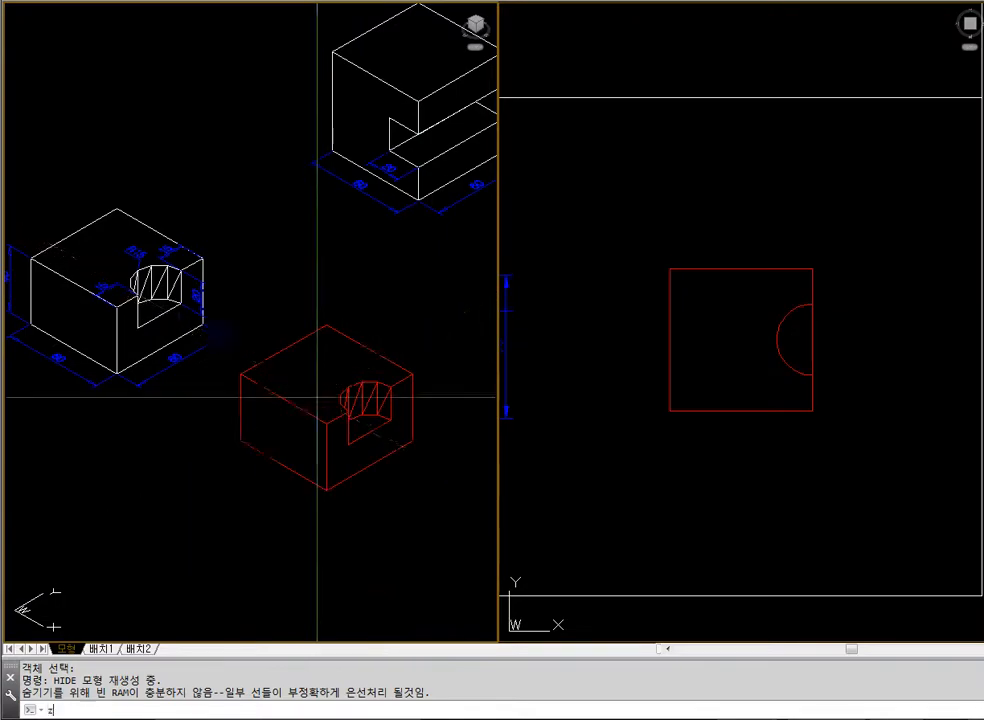
key("Escape")
type("z")
left_click(242, 294)
left_click(290, 357)
scroll(215, 320, "down", 6)
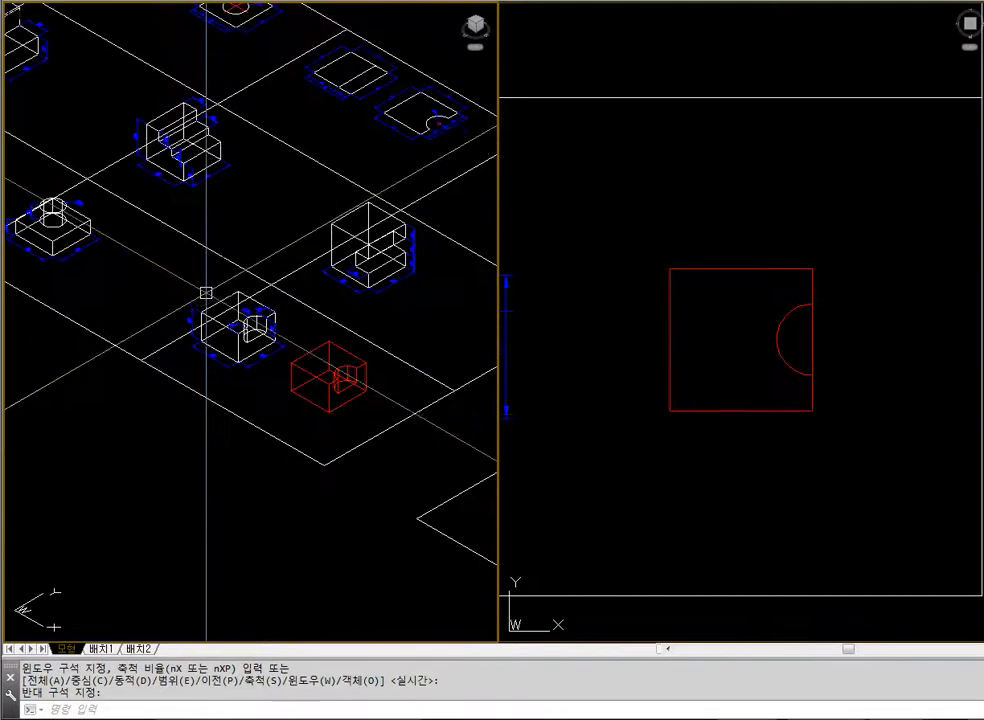
type("z")
left_click(202, 284)
left_click(399, 414)
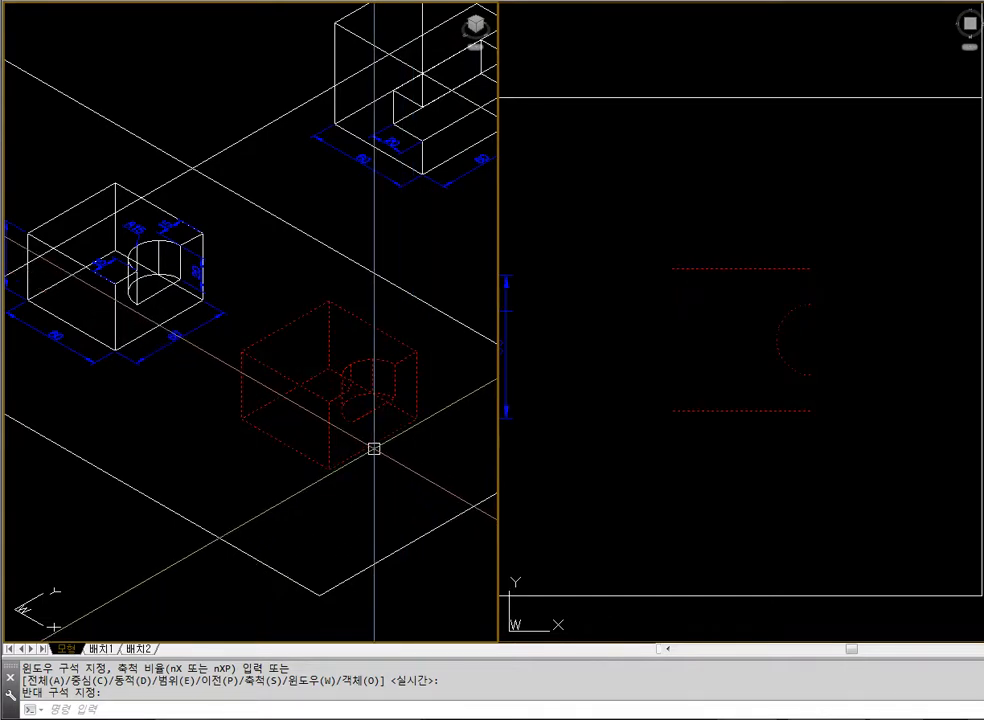
left_click(374, 448)
type("e z e z")
Move the two-pillar example and its dimensions horizontally towards the left edge of its frame in the plan view
left_click(333, 350)
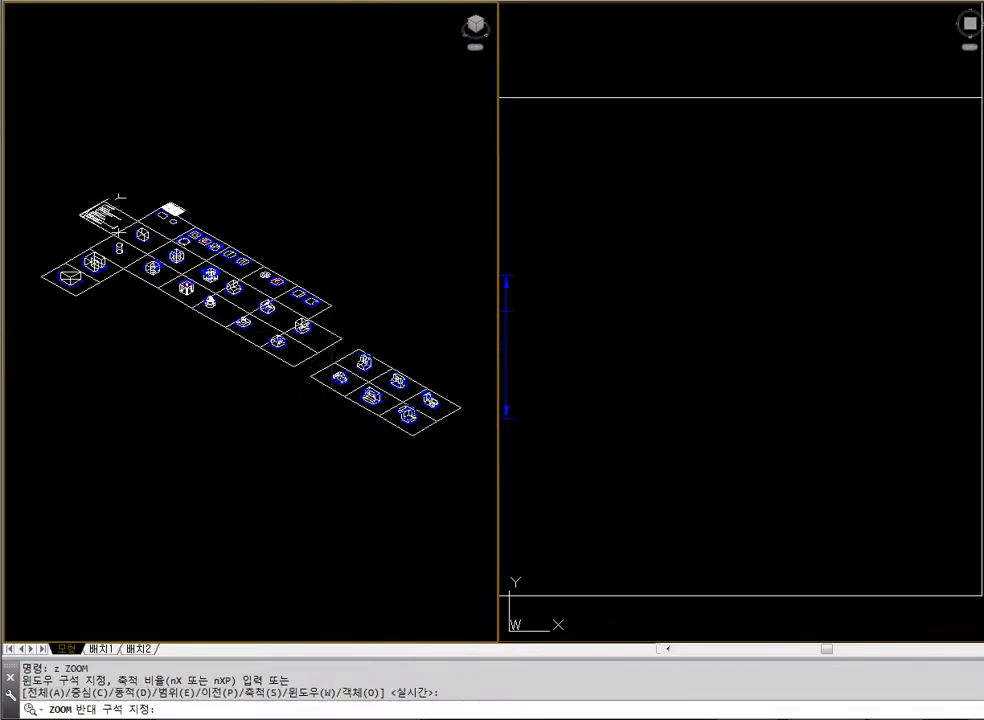
left_click(290, 297)
left_click(597, 404)
type("z e z")
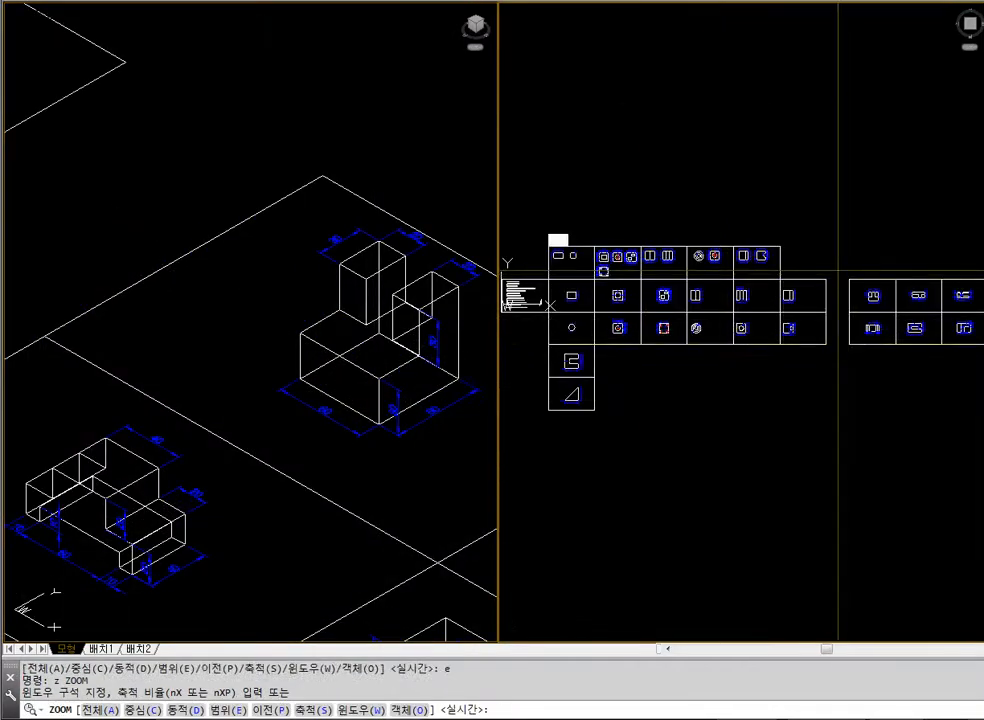
left_click(838, 271)
left_click(900, 316)
type("m")
left_click(700, 259)
left_click(905, 398)
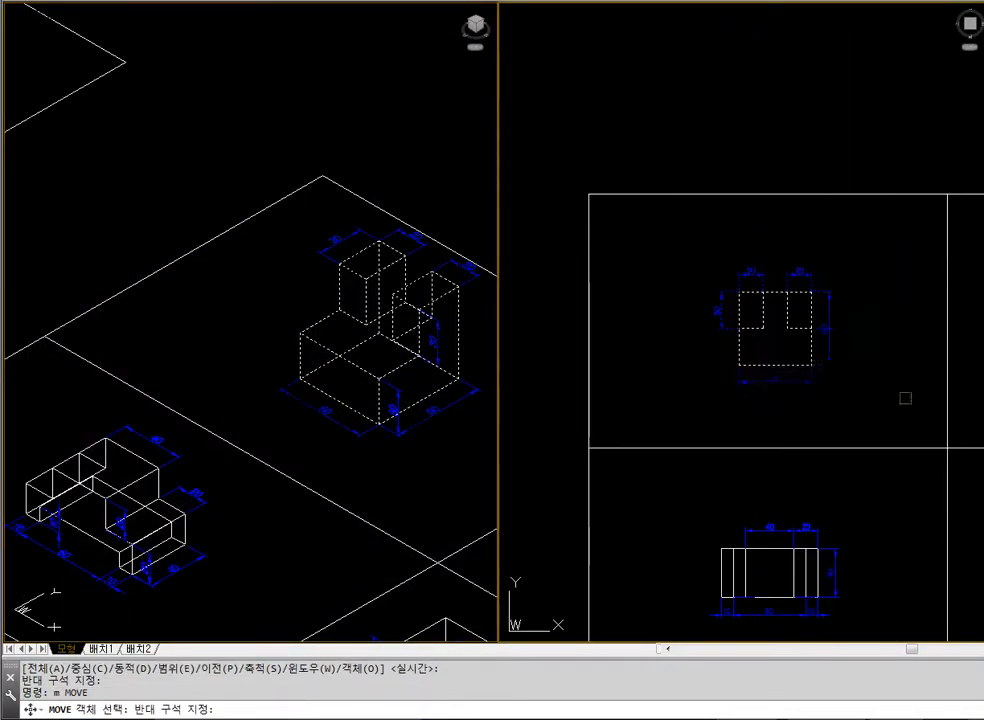
key("space")
left_click(910, 365)
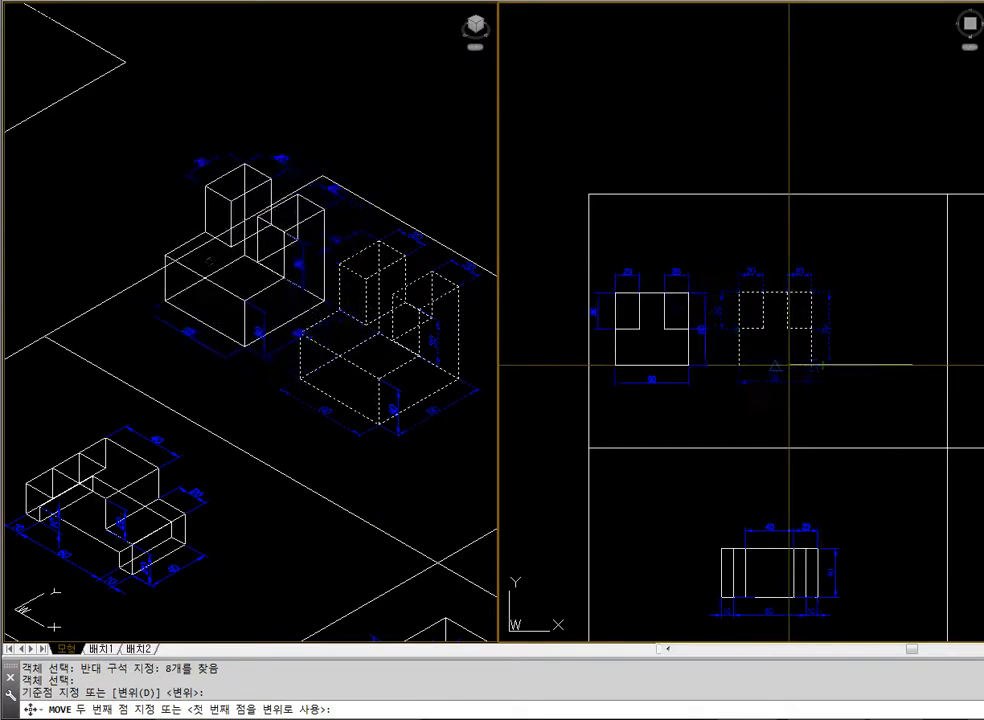
key("Escape")
type("m p")
key("space")
key("space")
left_click(887, 397)
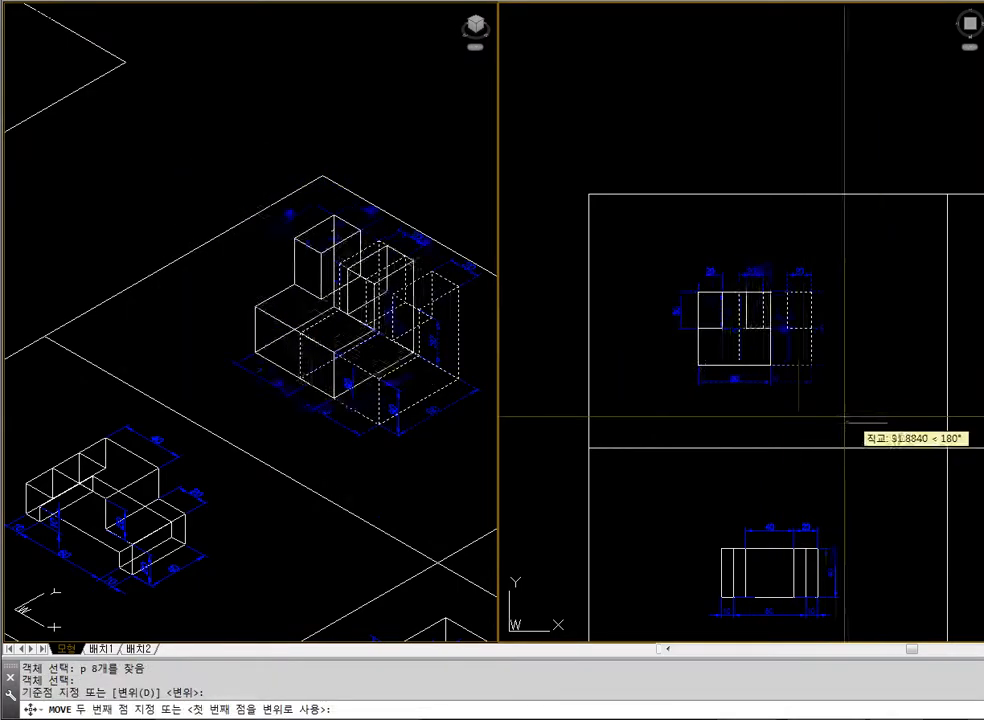
left_click(783, 412)
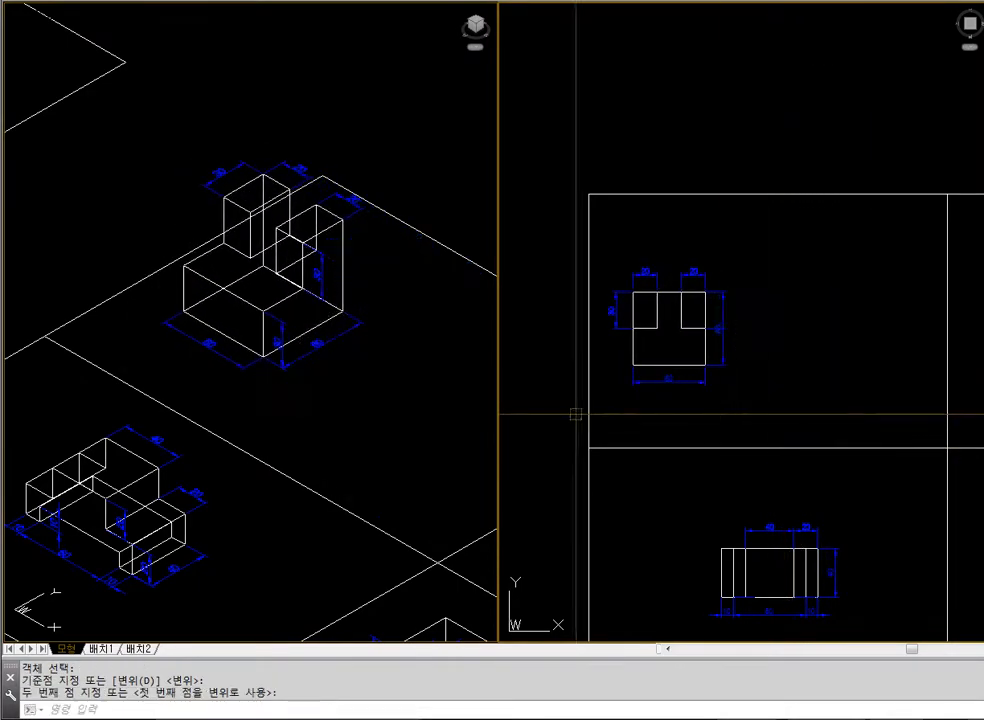
Frame the two-pillar example with free space beside it in the isometric view and display it with hidden lines removed
left_click(218, 375)
scroll(44, 352, "down", 5)
type("z")
key("space")
left_click(83, 267)
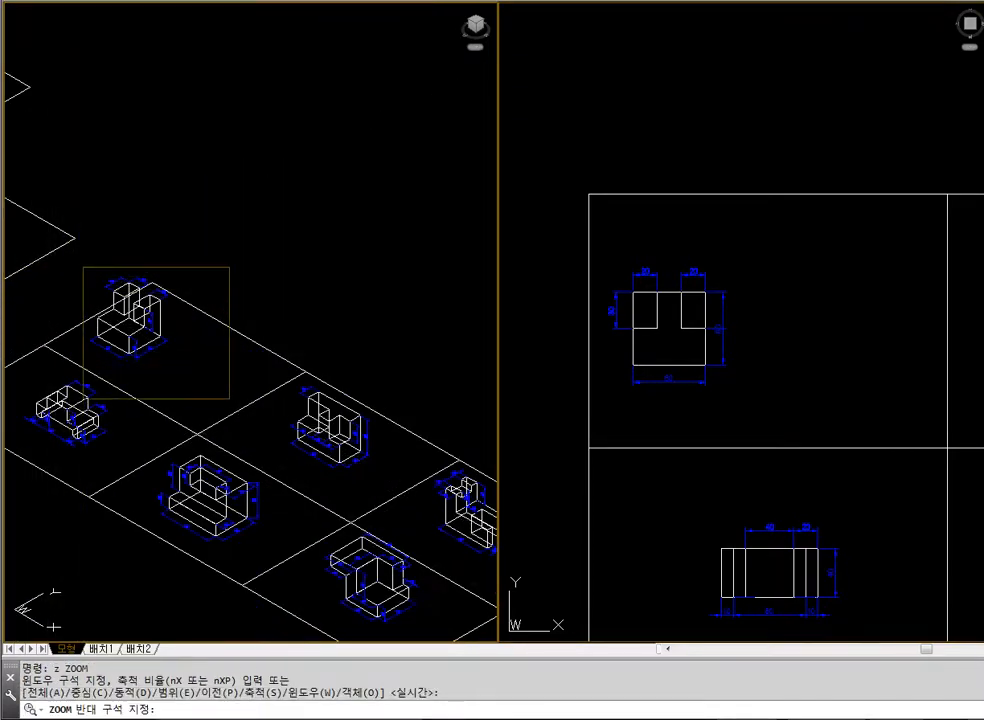
left_click(204, 353)
type("z")
key("space")
left_click(26, 109)
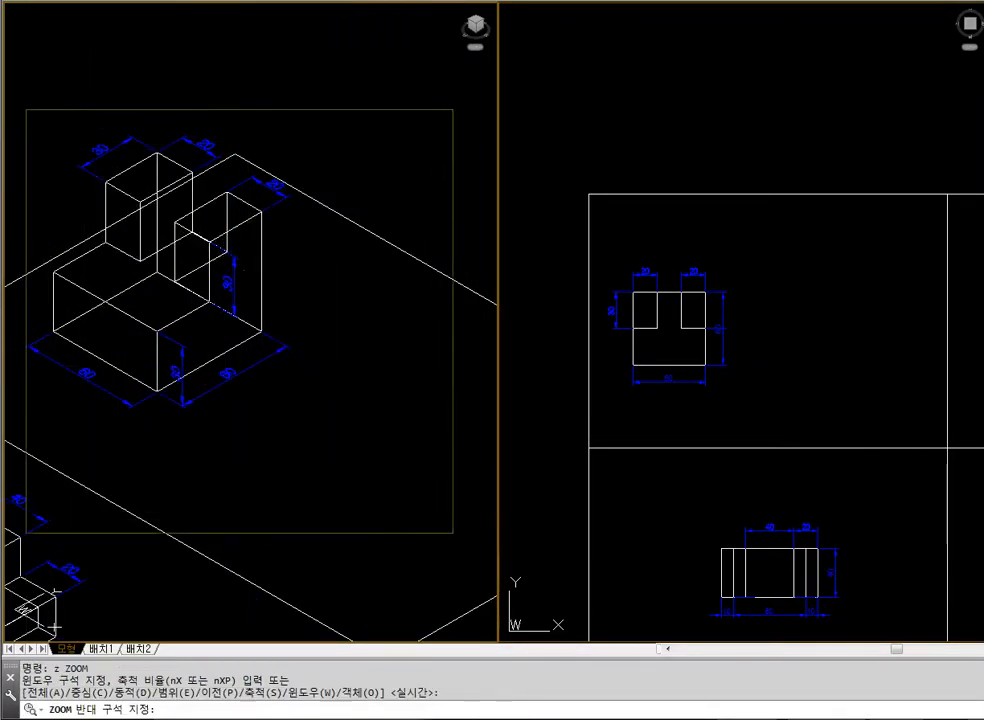
scroll(410, 505, "down", 2)
left_click(461, 539)
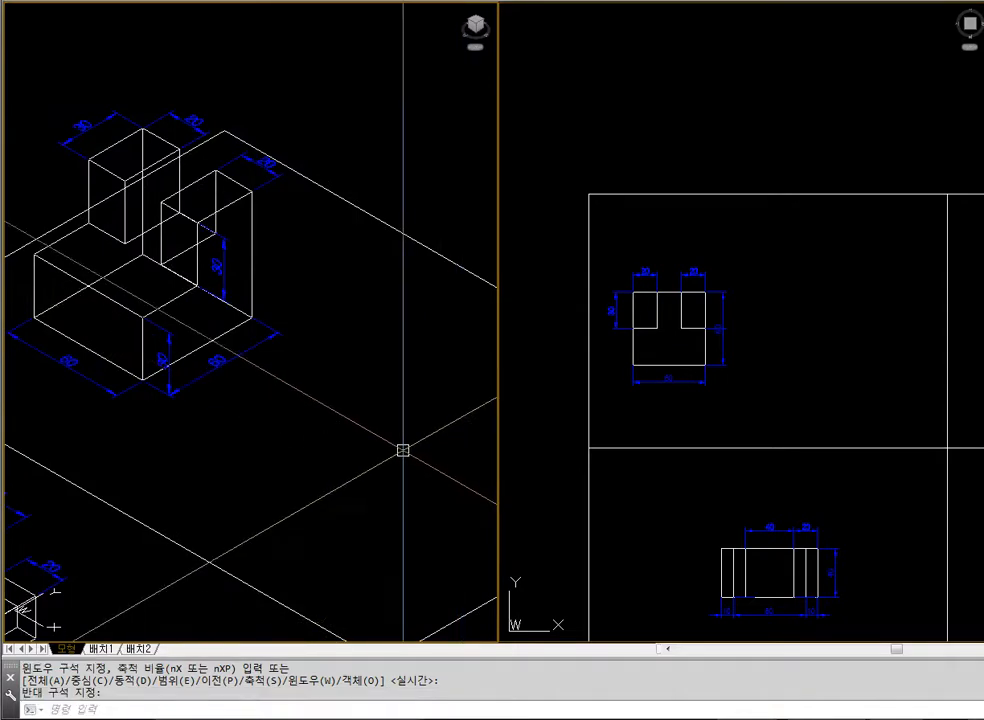
type("hide")
key("Return")
left_click(662, 355)
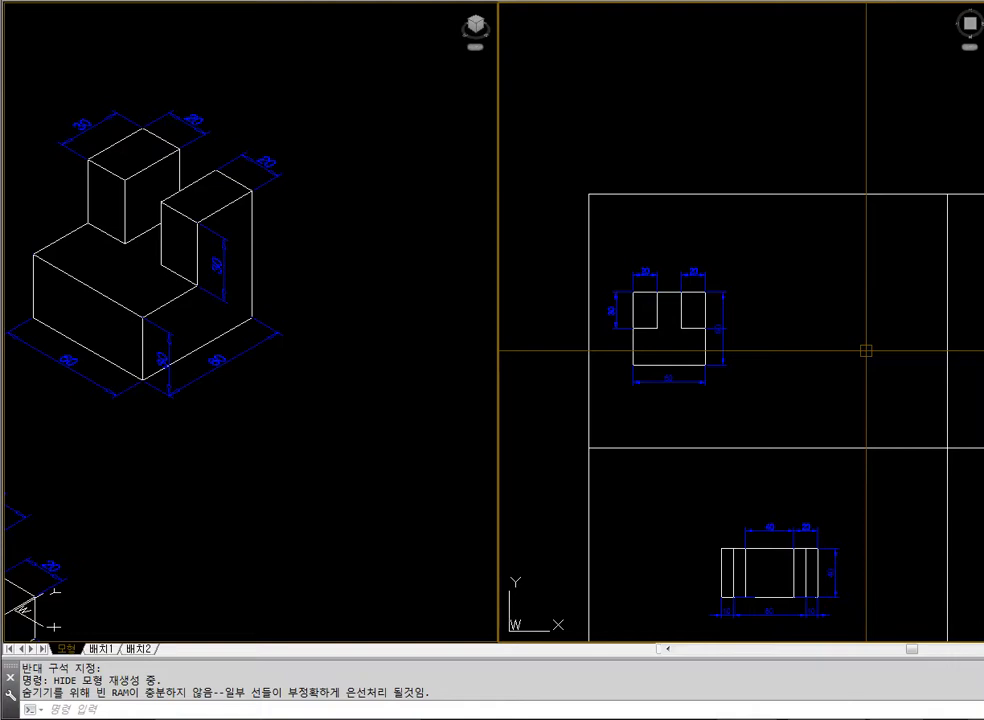
left_click(866, 351)
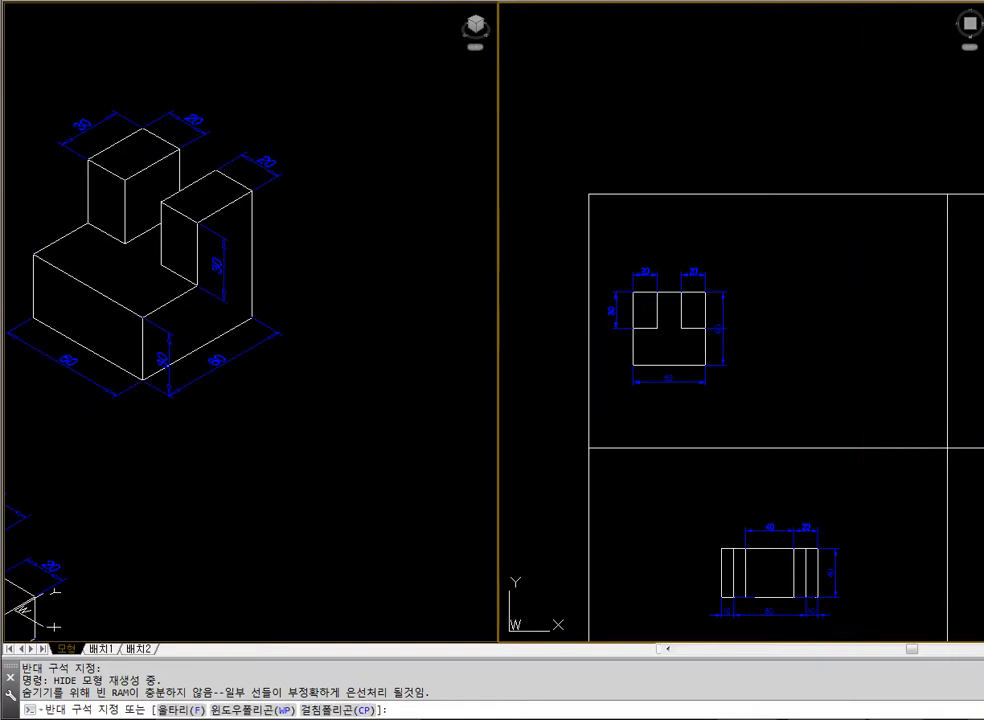
left_click(878, 369)
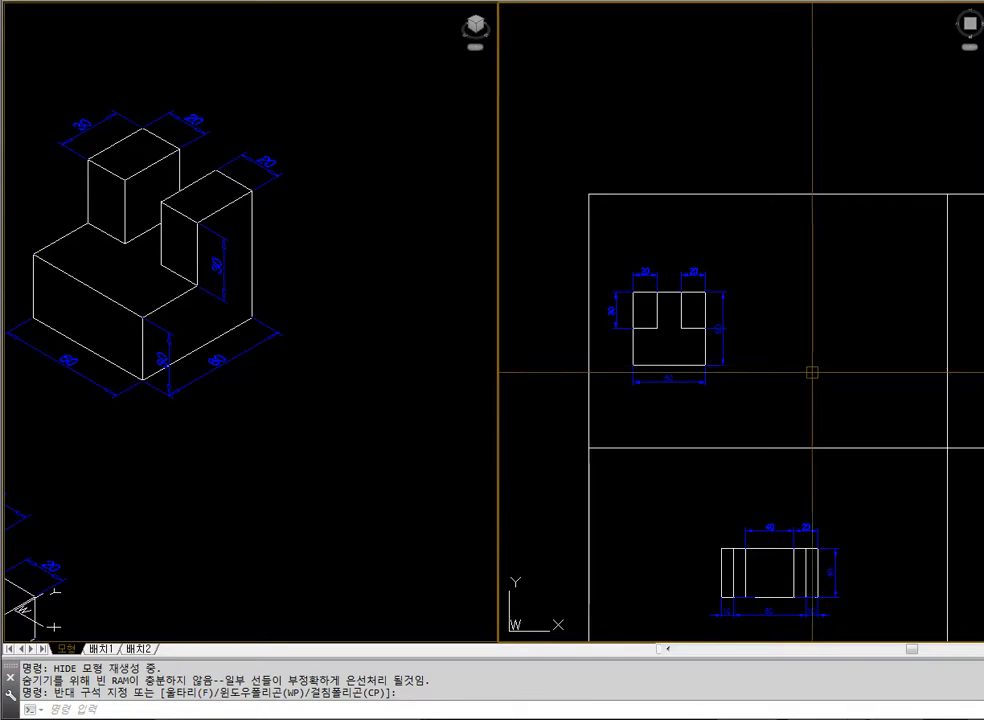
left_click(336, 437)
left_click(640, 407)
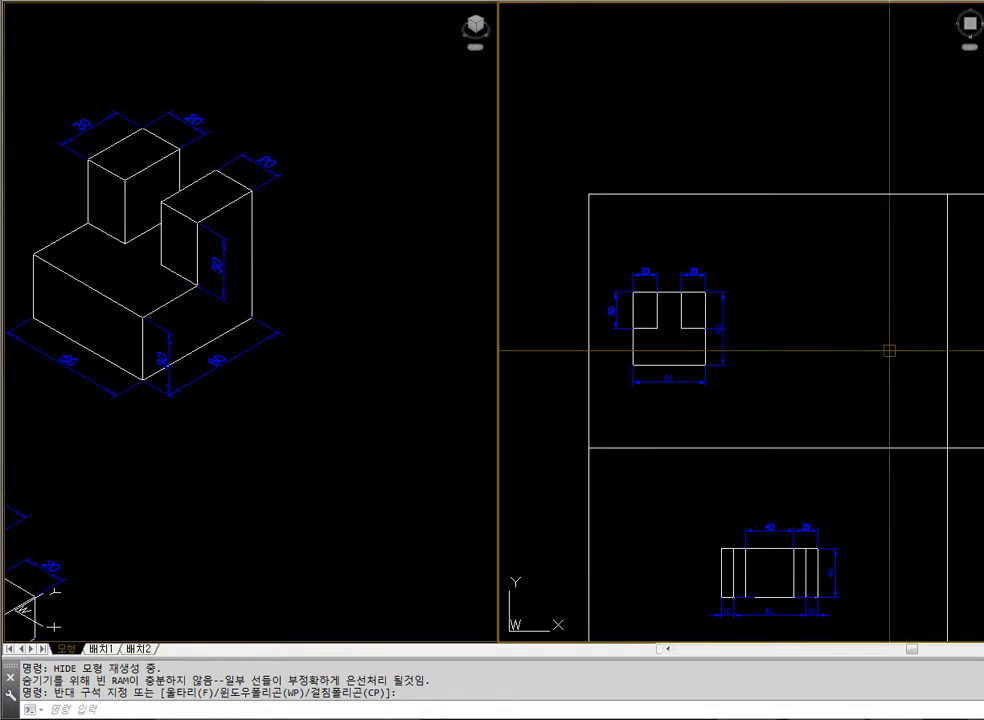
Draw a 60 by 60 square beside the example's plan, and a 20 by 30 rectangle inside the square's top-left corner
type("ec")
key("Return")
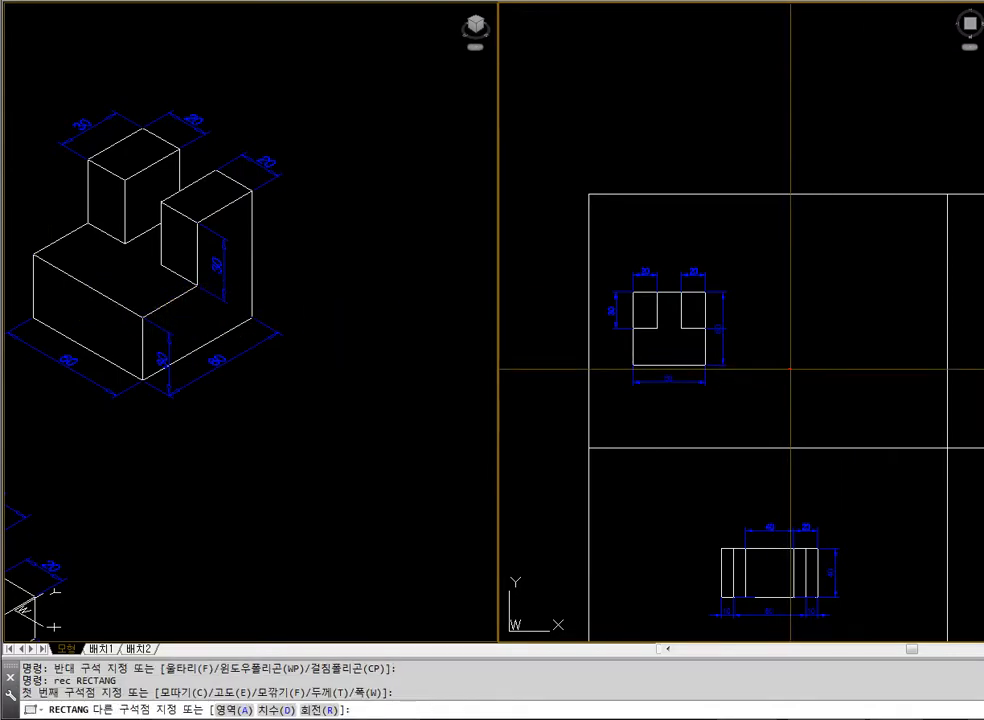
key("Return")
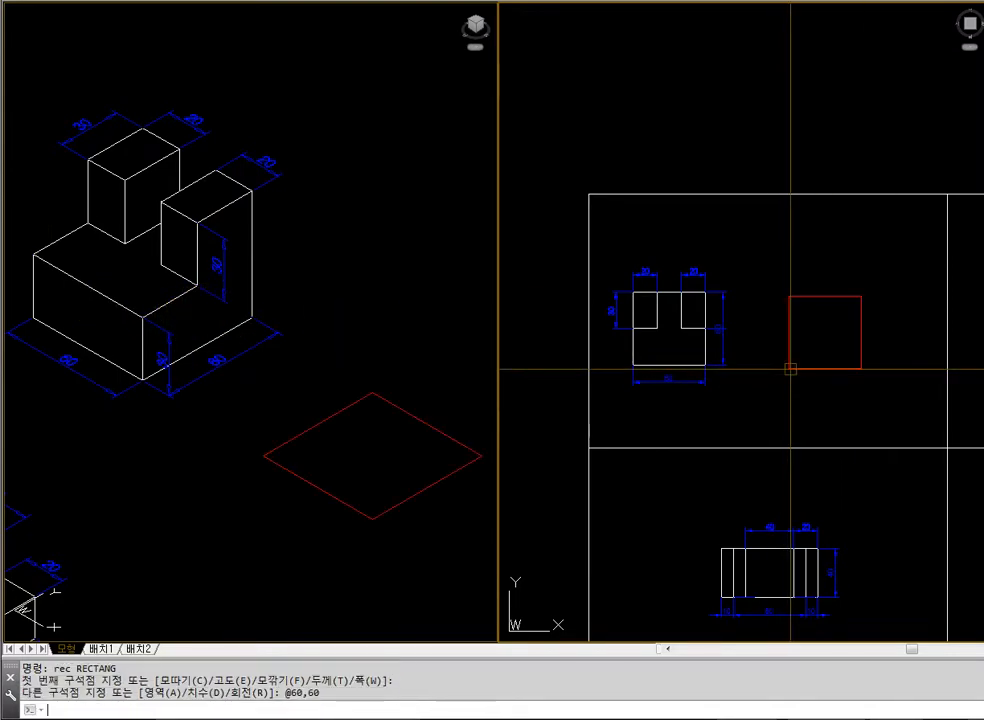
key("Return")
left_click(789, 296)
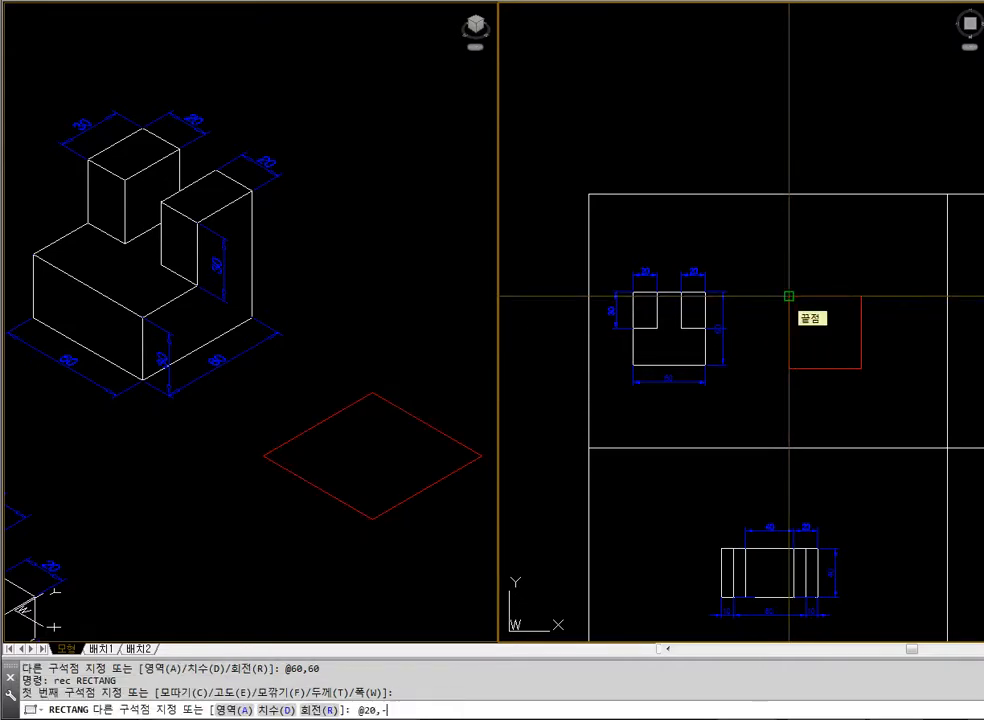
type("@20,-30")
key("Return")
Mirror the 20 by 30 rectangle across the square's vertical centreline, keeping the original
type("mi")
key("Return")
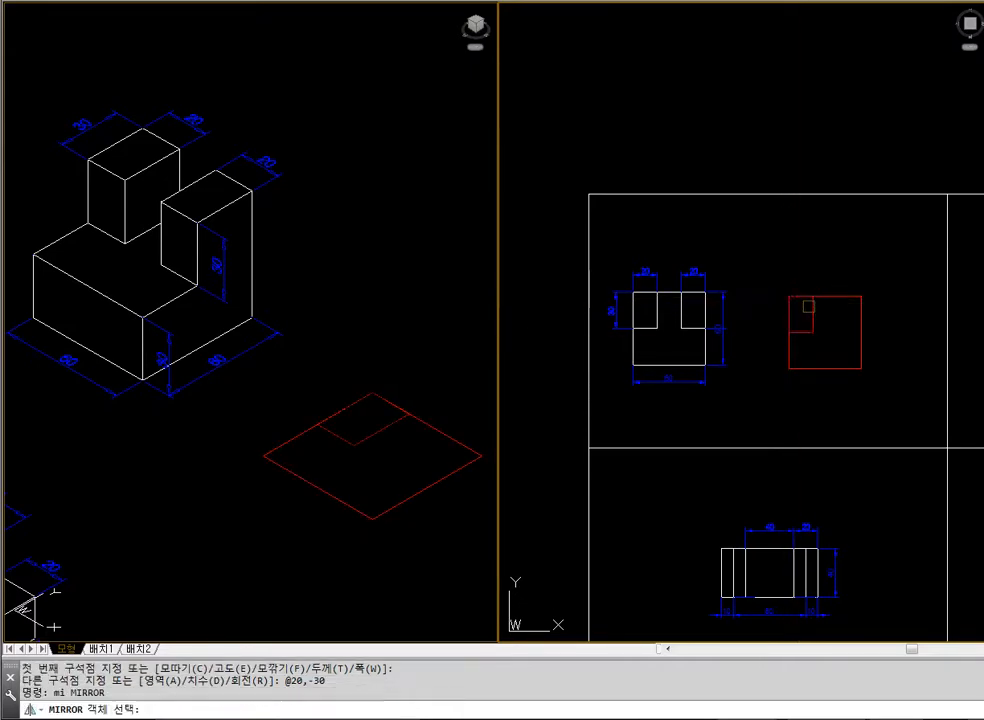
left_click(789, 305)
key("Return")
key("F8")
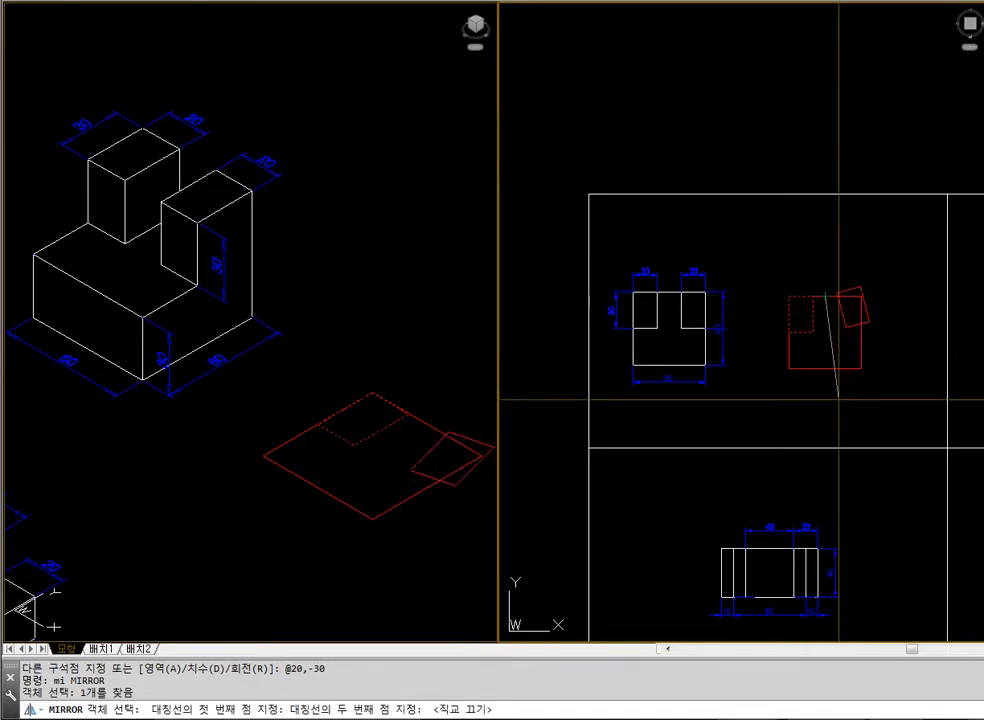
key("F8")
left_click(809, 332)
key("Return")
left_click(809, 332)
left_click(837, 331)
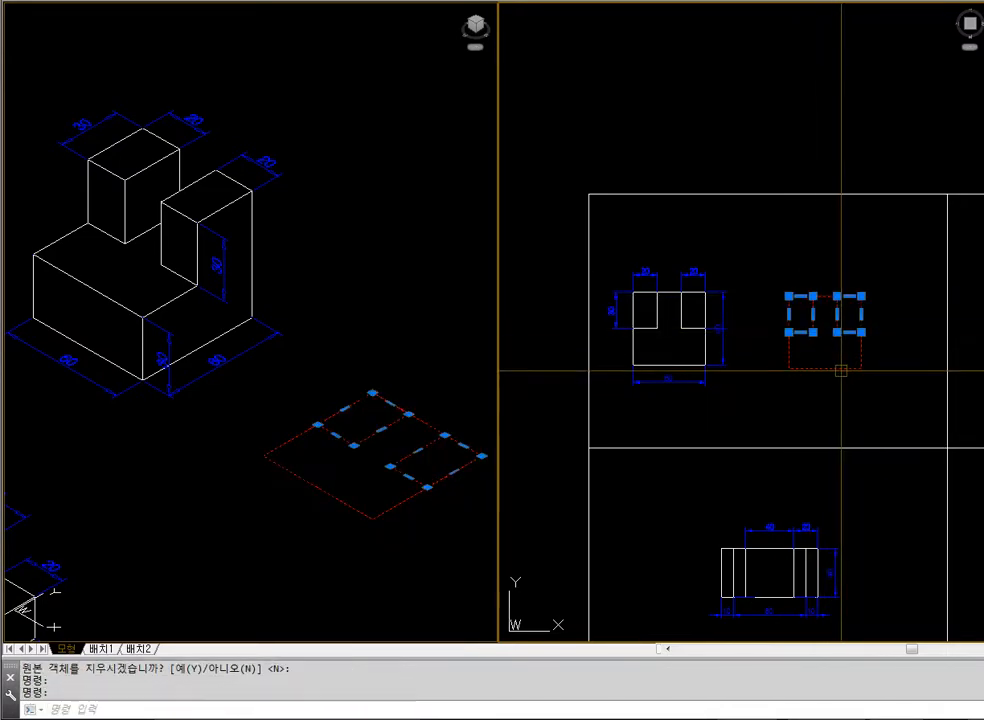
left_click(841, 369)
key("Escape")
Extrude the 60 by 60 square to a height of 30
type("ext")
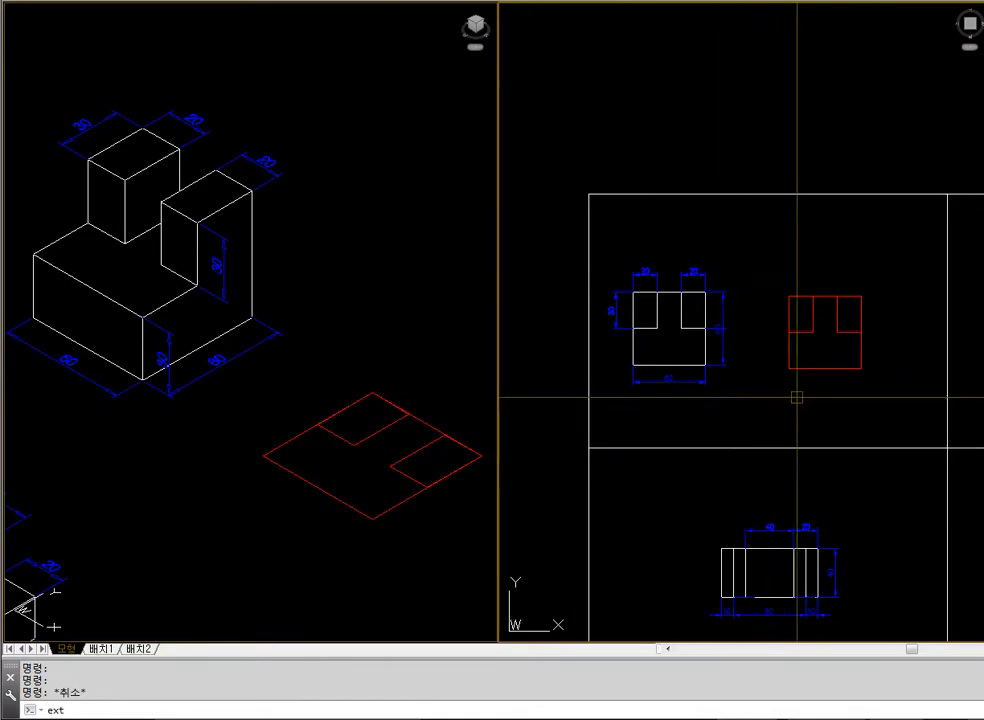
key("Return")
left_click(827, 369)
key("Return")
type("3")
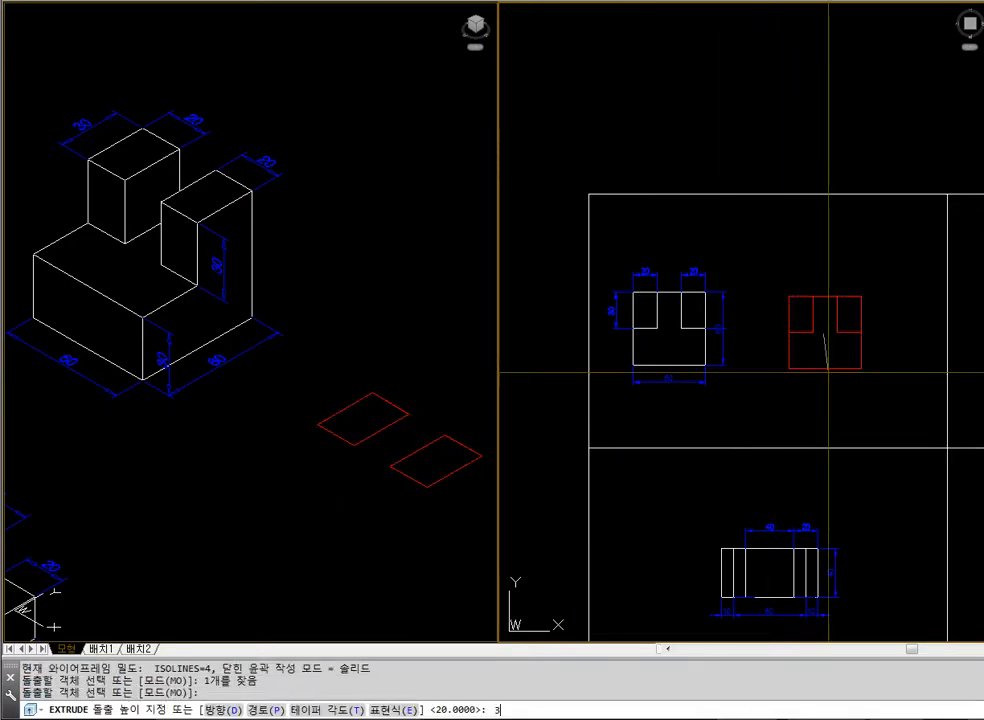
type("0")
key("Return")
key("Escape")
Extrude both 20 by 30 corner rectangles to a height of 60
key("Return")
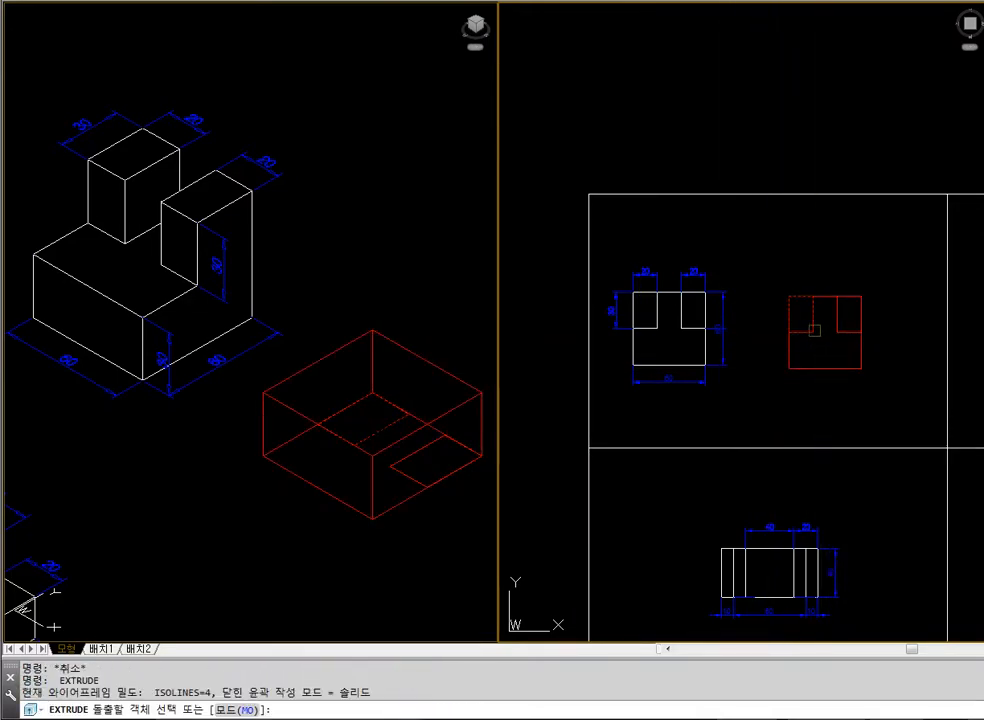
left_click(814, 330)
left_click(842, 331)
key("Return")
type("60")
key("Return")
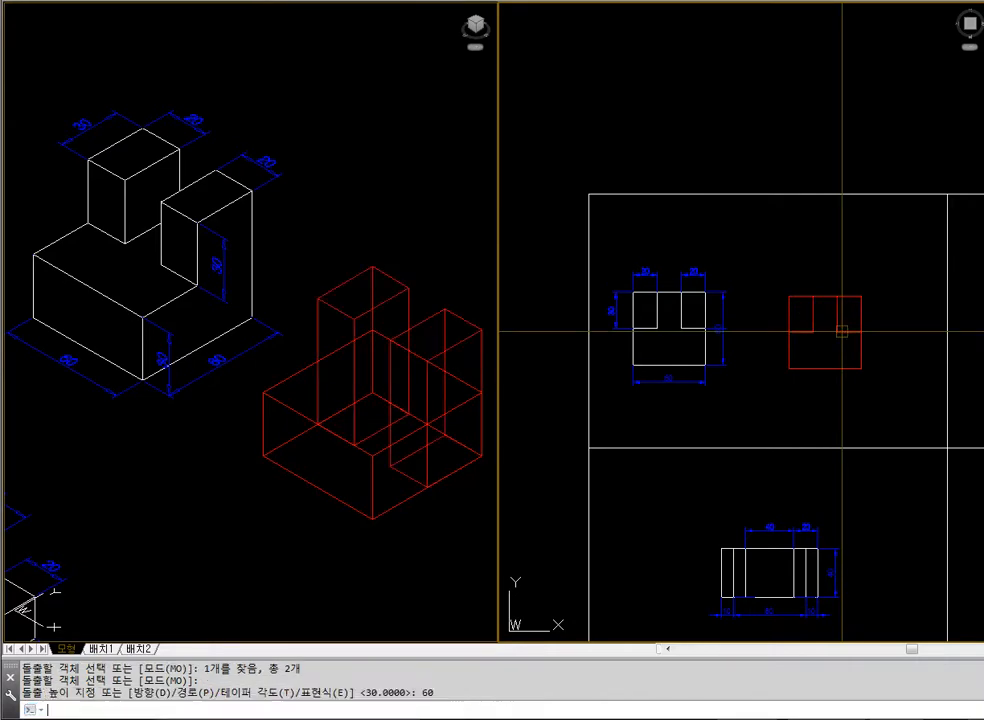
key("Escape")
Check the model with hidden lines removed, and union the base block and both pillars into one solid
type("hi")
key("Return")
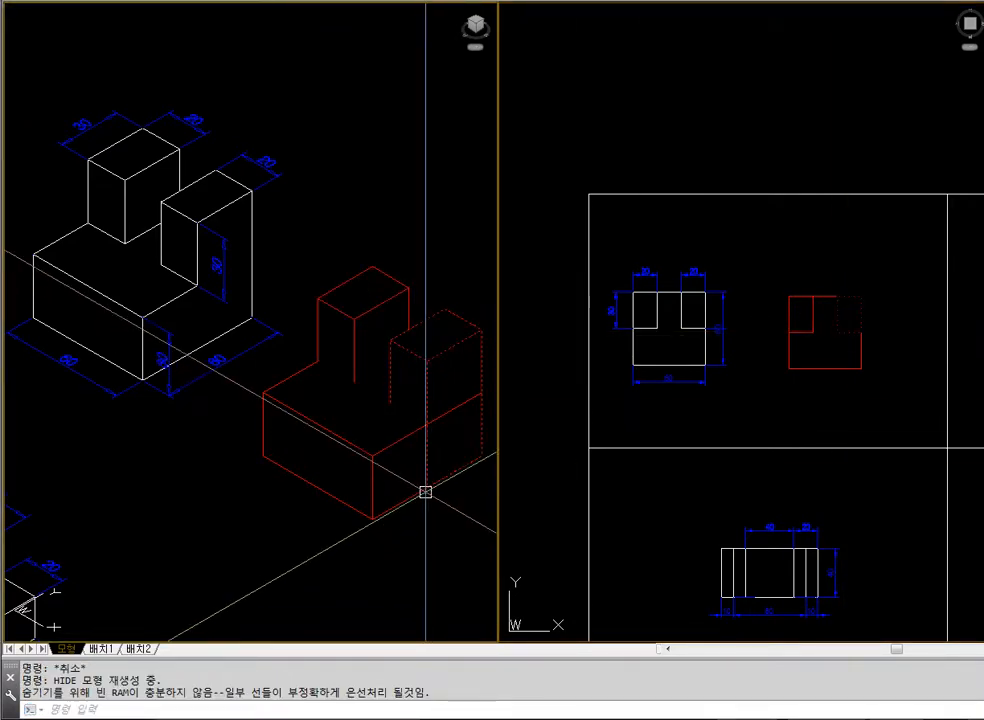
type("uni")
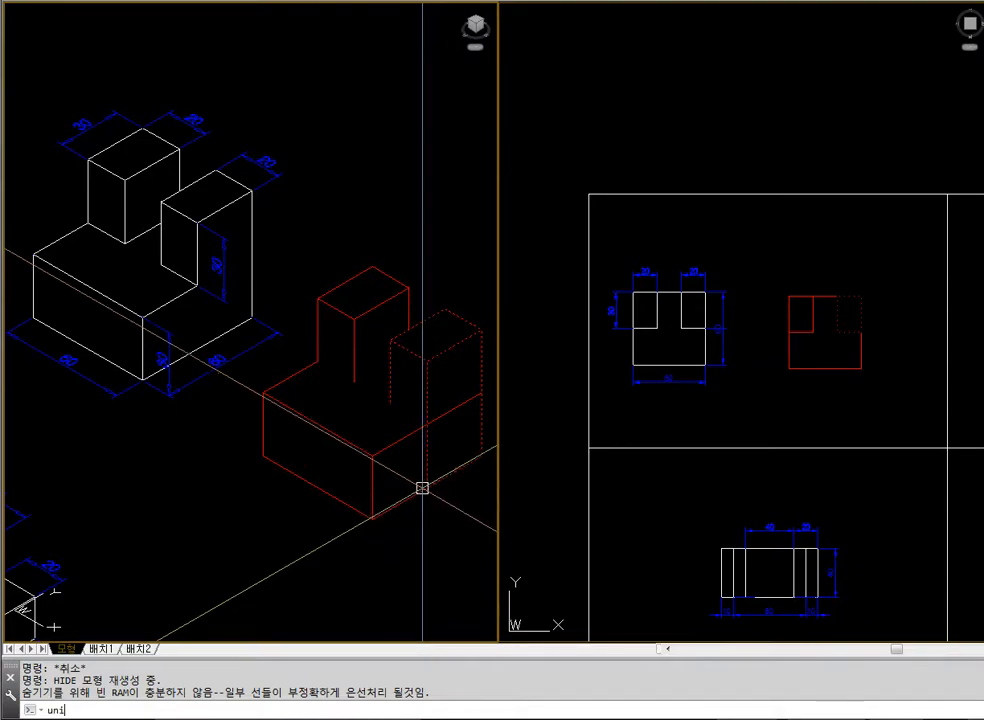
type("on")
key("Return")
left_click(431, 516)
left_click(312, 367)
key("Return")
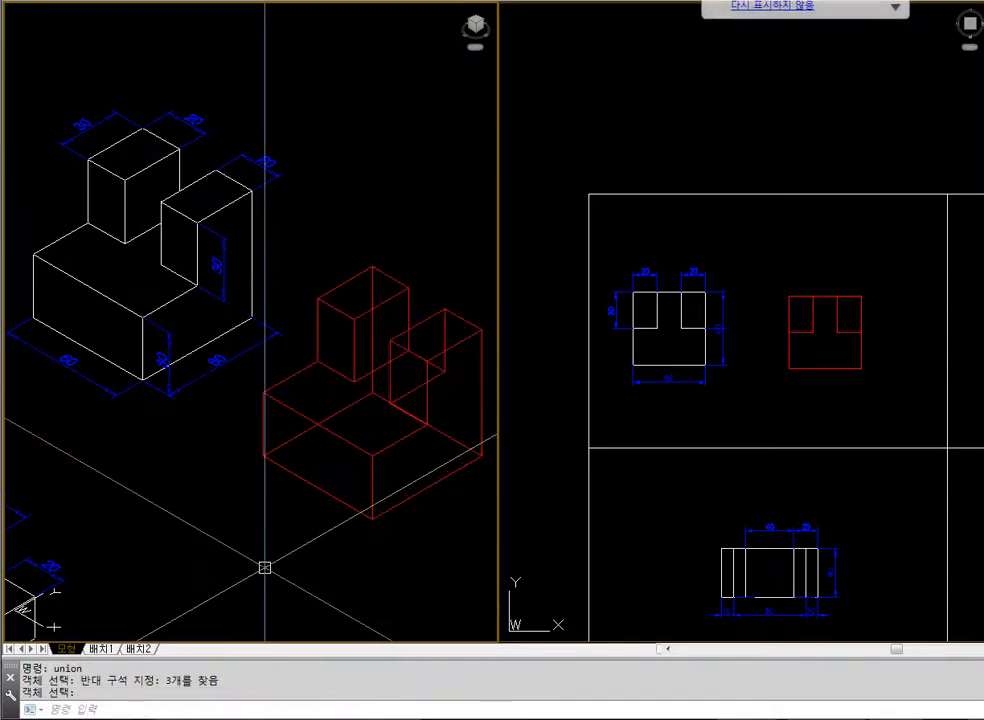
Display the unioned two-pillar block with hidden lines removed
key("Return")
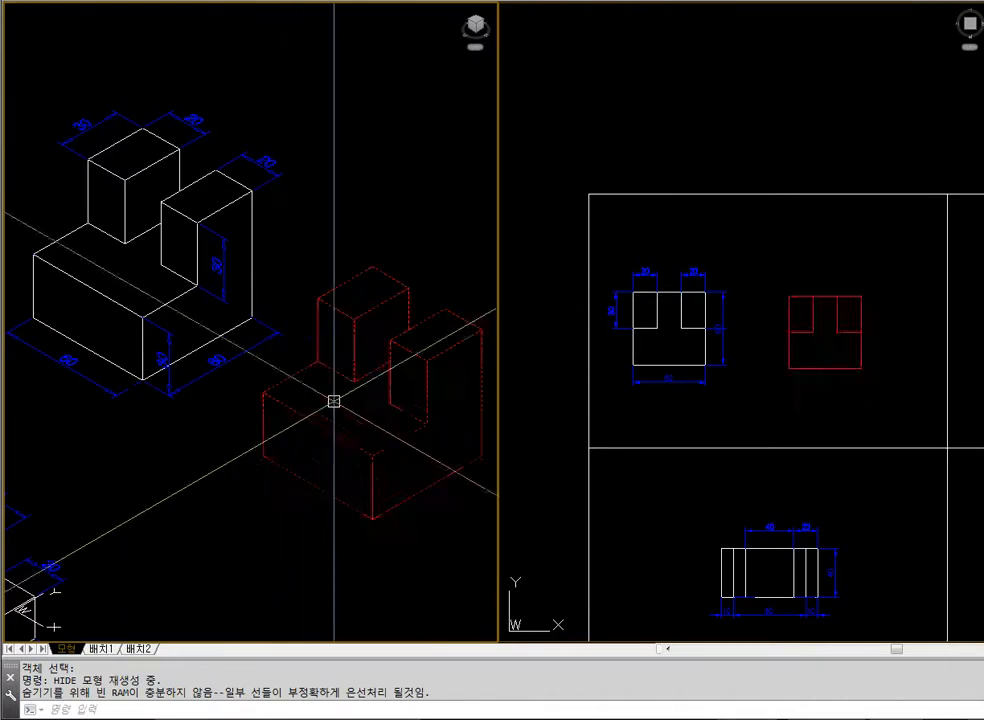
left_click(728, 388)
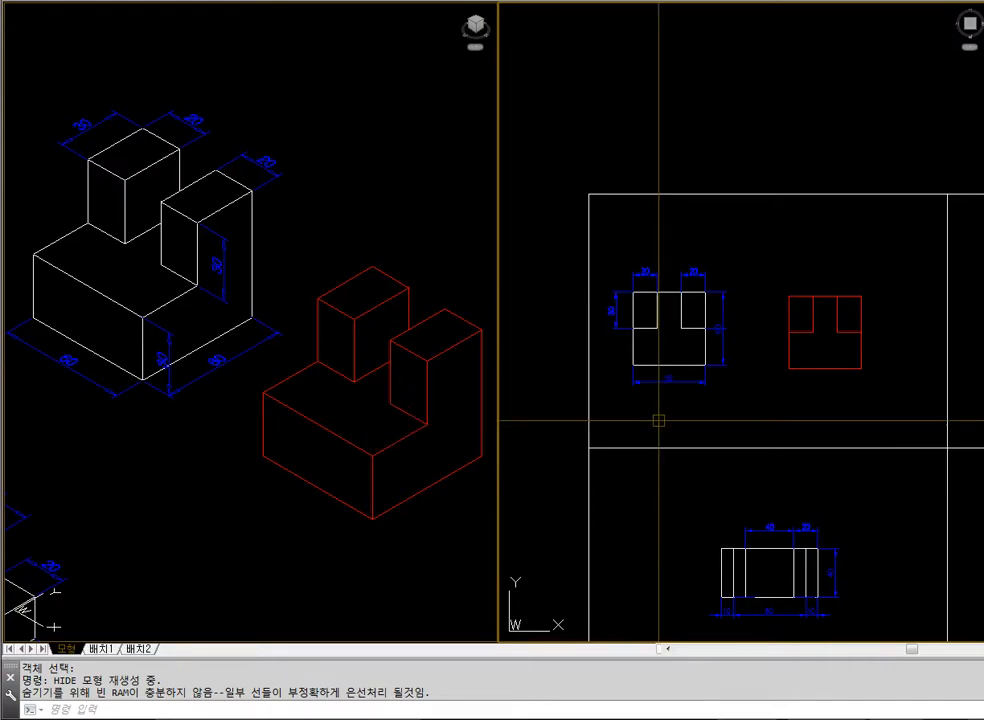
left_click(471, 491)
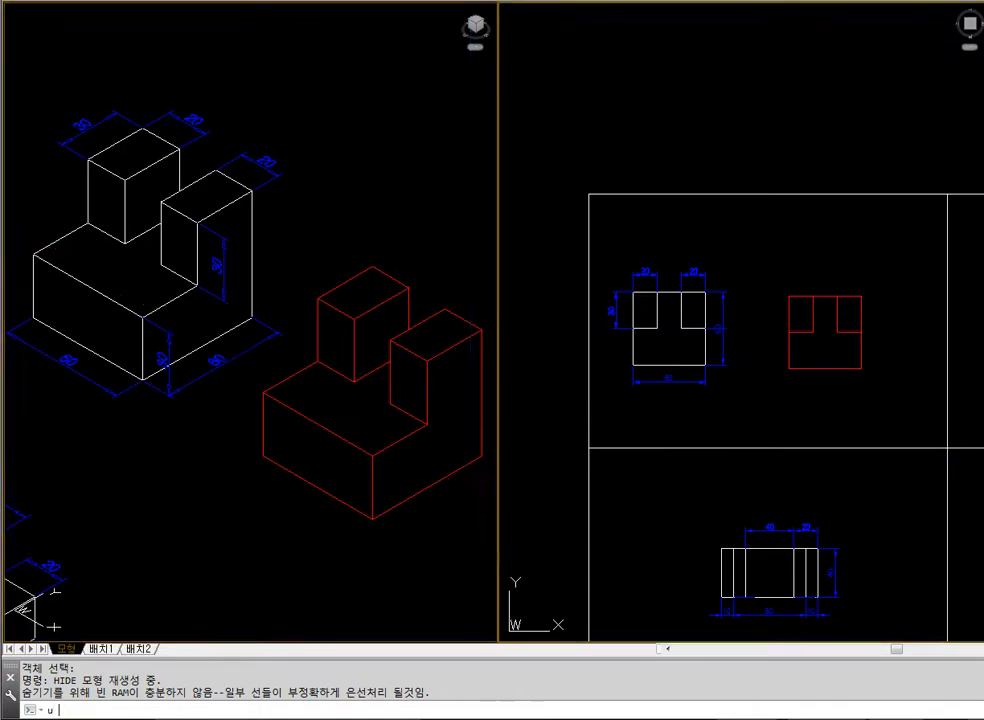
Undo the union and the extrusions back to the flat 60 by 60 square with its two corner rectangles
type("u")
key("Return")
type("u")
key("Return")
type("u")
key("Return")
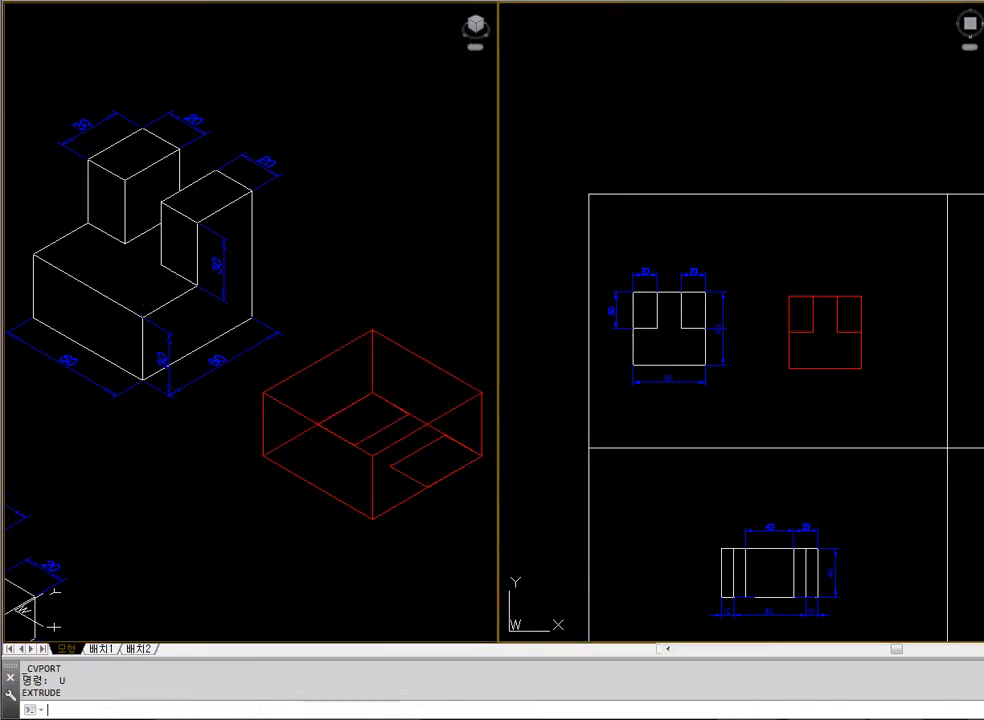
type("u")
key("Return")
left_click(809, 363)
key("Escape")
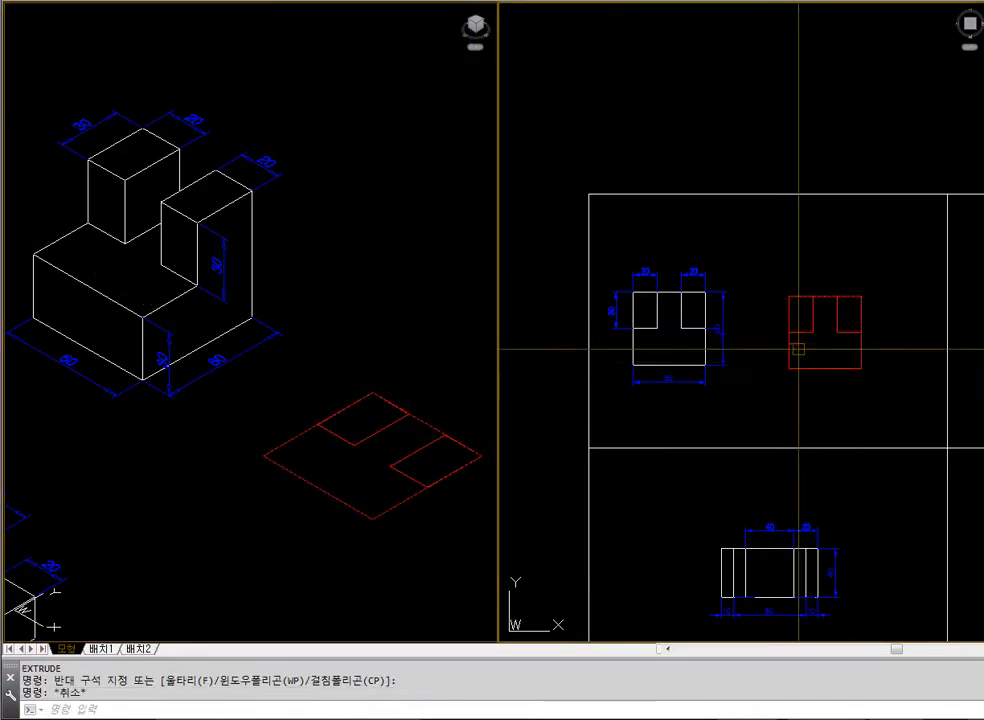
left_click(806, 368)
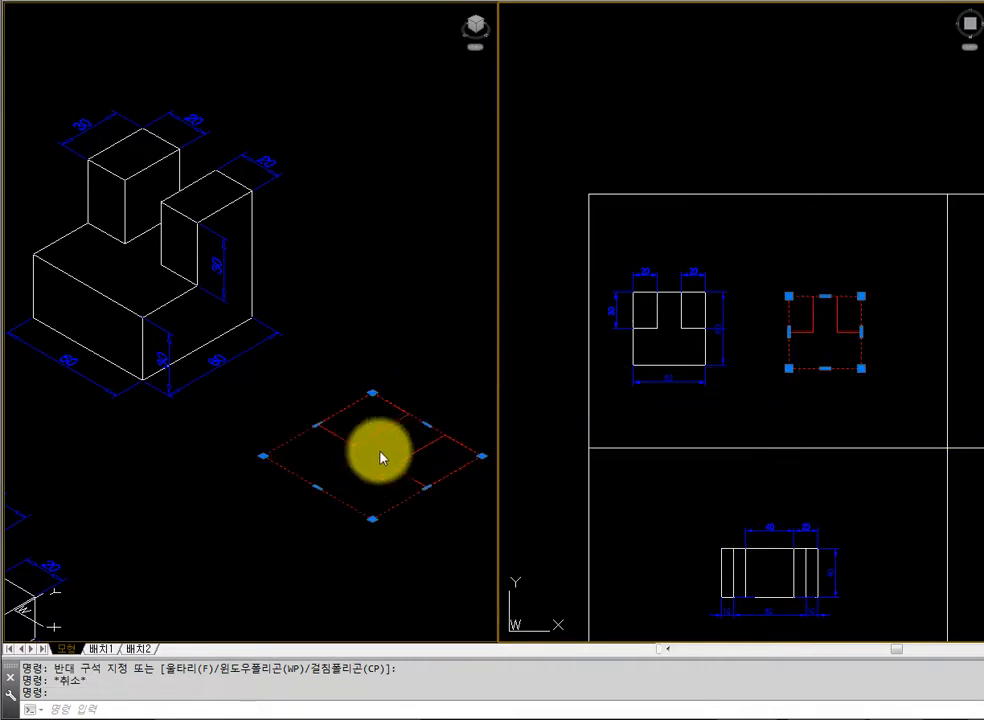
key("Escape")
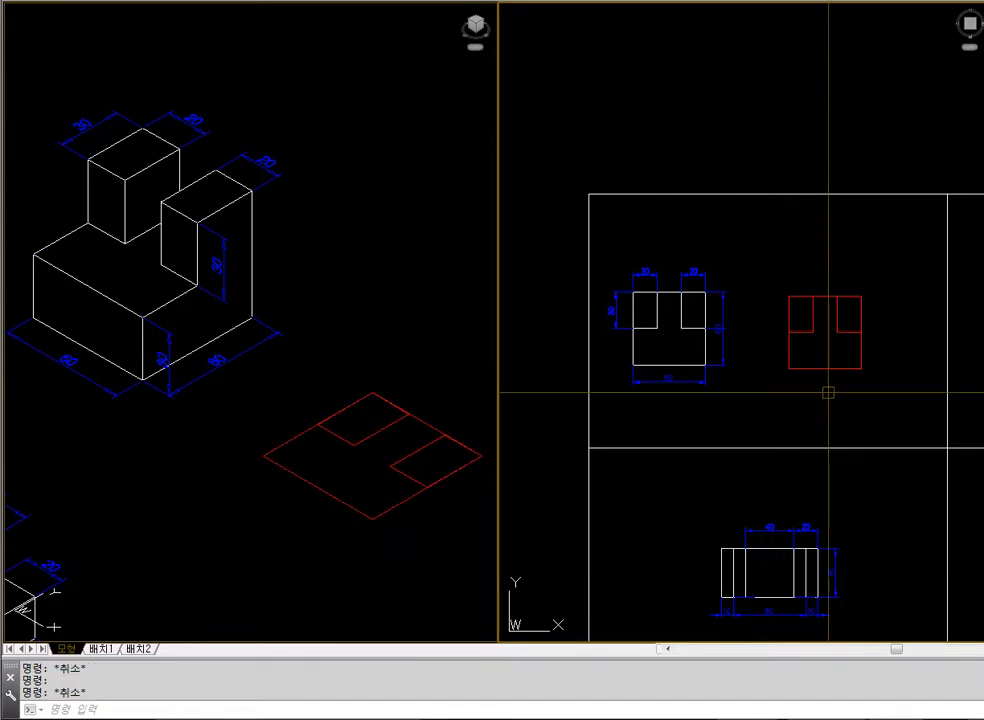
Create a boundary polyline of the T-shaped area inside the square, between and below the two corner rectangles
type("bpol")
key("Escape")
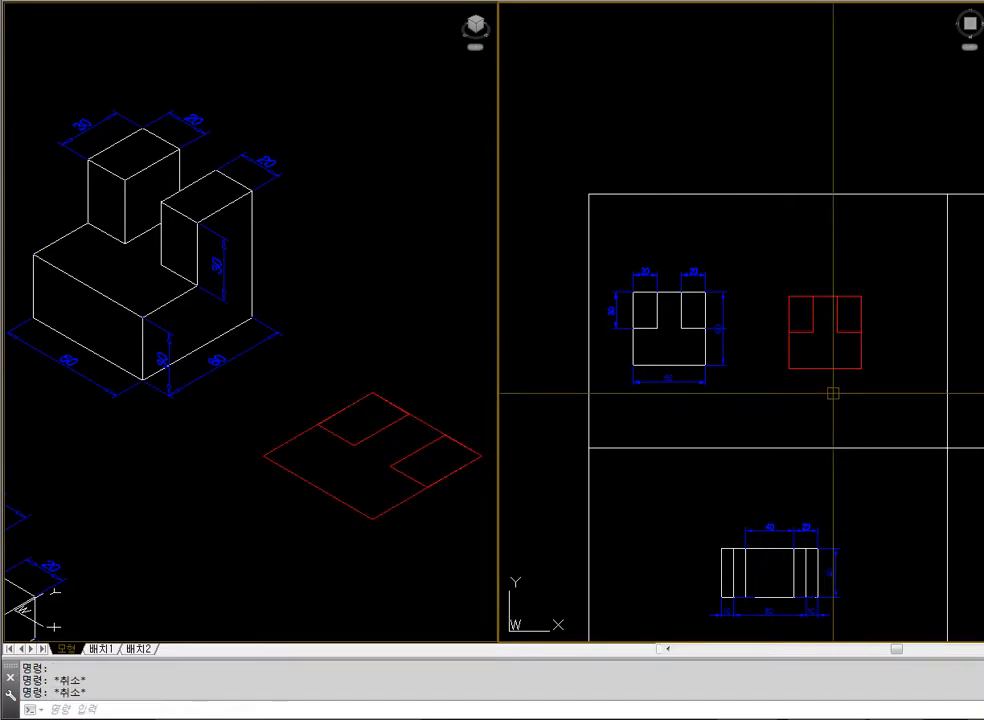
type("bpoly")
key("Return")
key("Return")
left_click(822, 339)
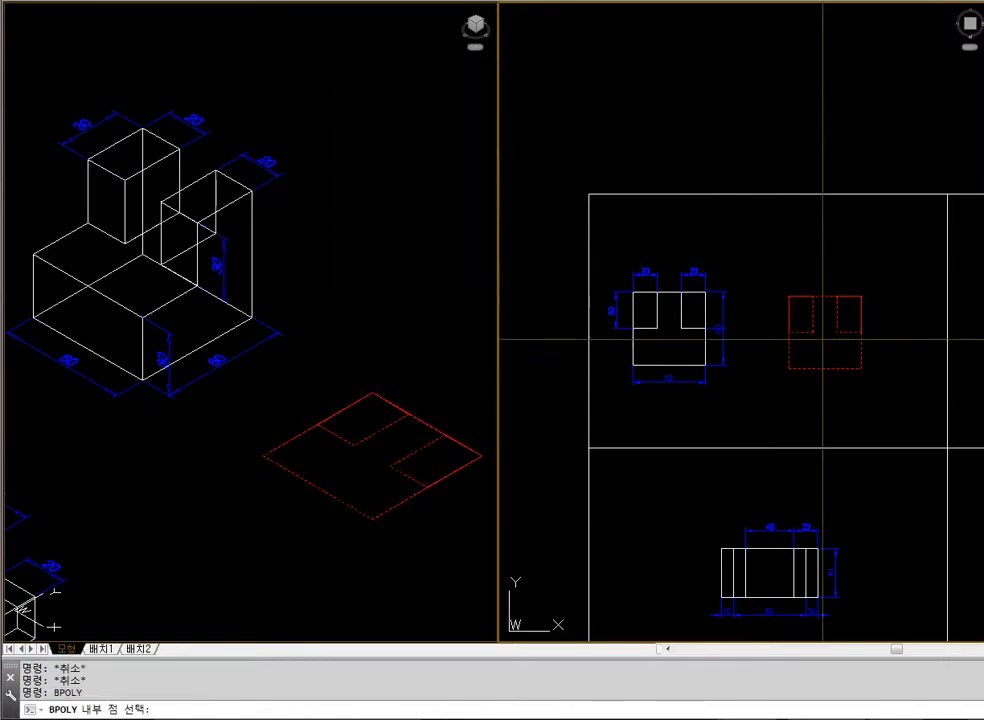
key("Return")
type("m")
Erase both 20 by 30 corner rectangles from the square
key("Return")
left_click(826, 368)
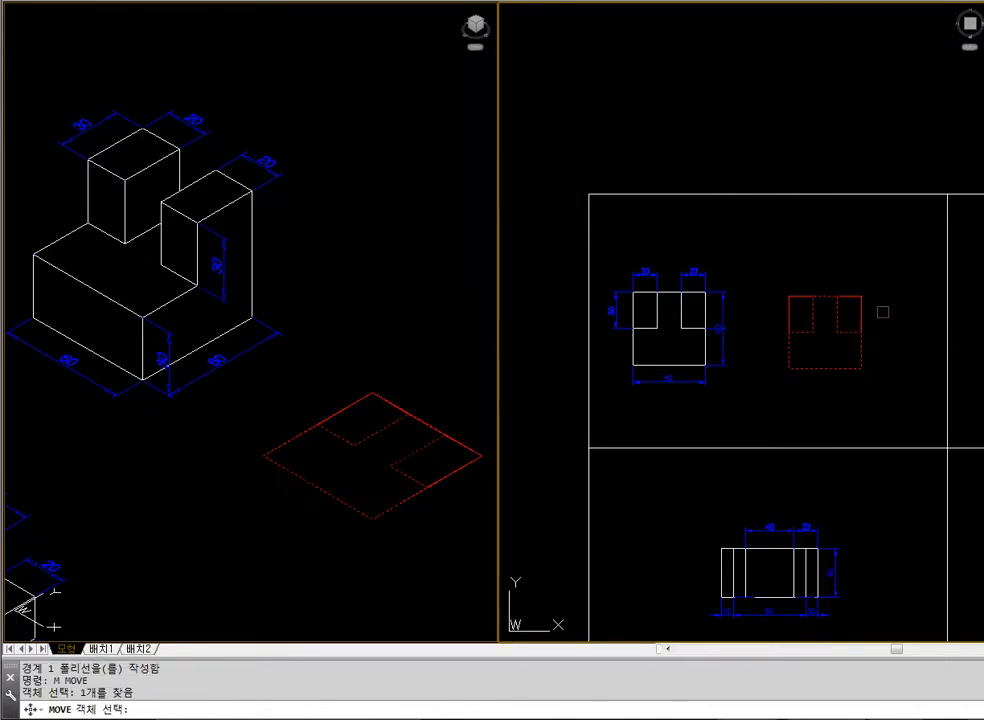
left_click(856, 302)
key("Escape")
left_click(861, 306)
type("e")
key("Return")
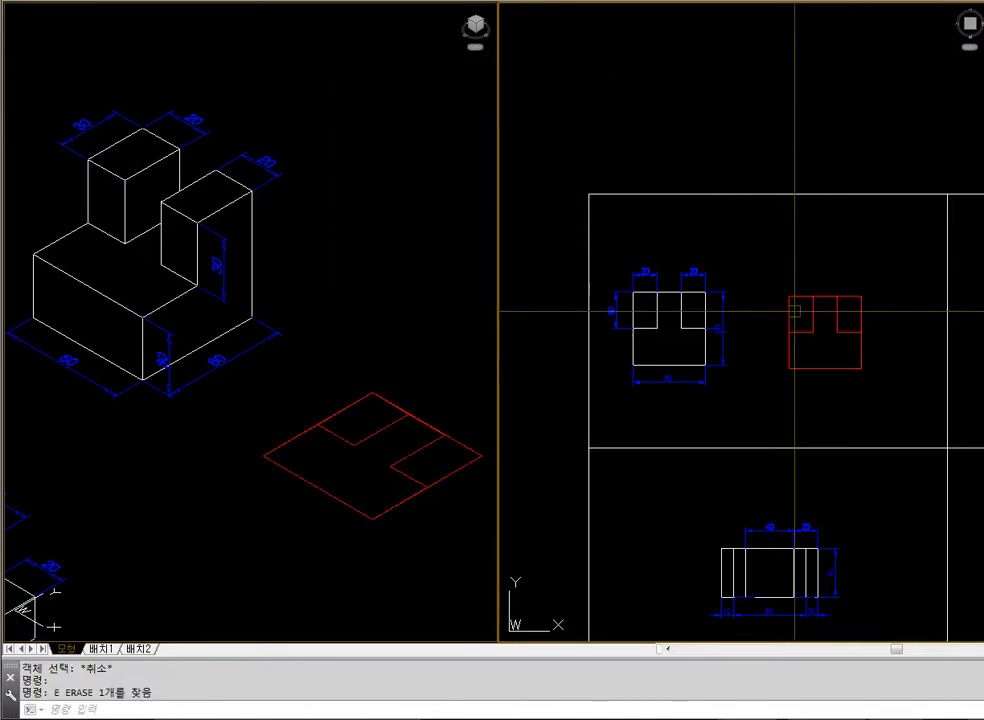
left_click(790, 315)
type("e")
Move the T-shaped outline straight down in the plan view, clear of the square
key("Return")
type("m")
Move the square and the T-shaped outline together straight up within the frame
key("Return")
left_click(812, 331)
key("Return")
left_click(752, 325)
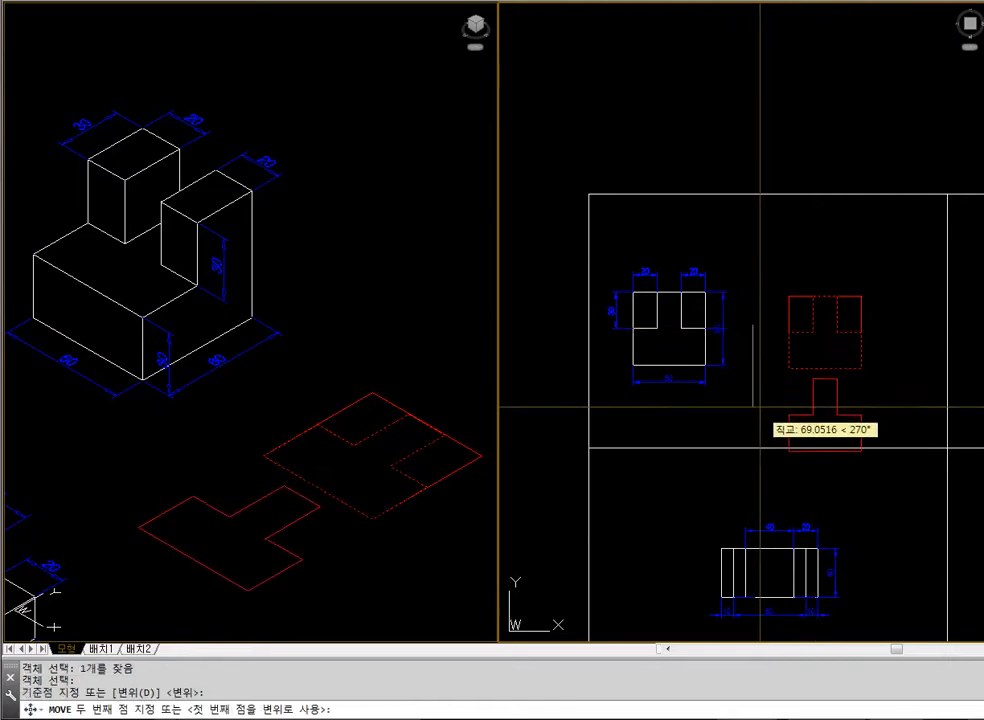
left_click(760, 402)
type("m")
key("Return")
left_click(885, 398)
left_click(798, 327)
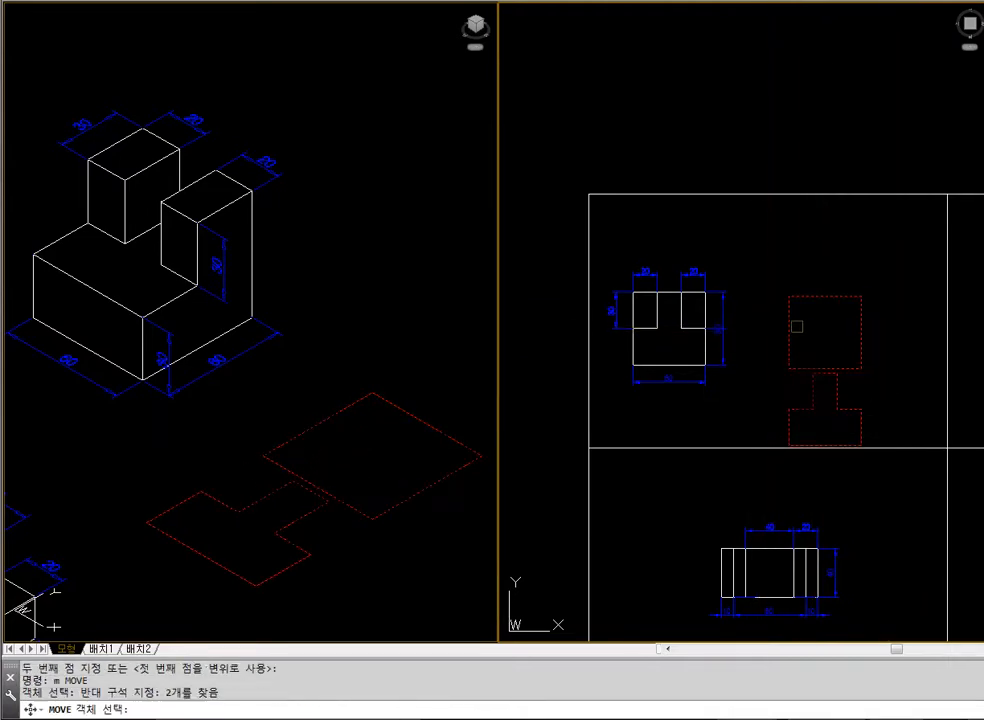
key("Return")
left_click(776, 368)
left_click(771, 321)
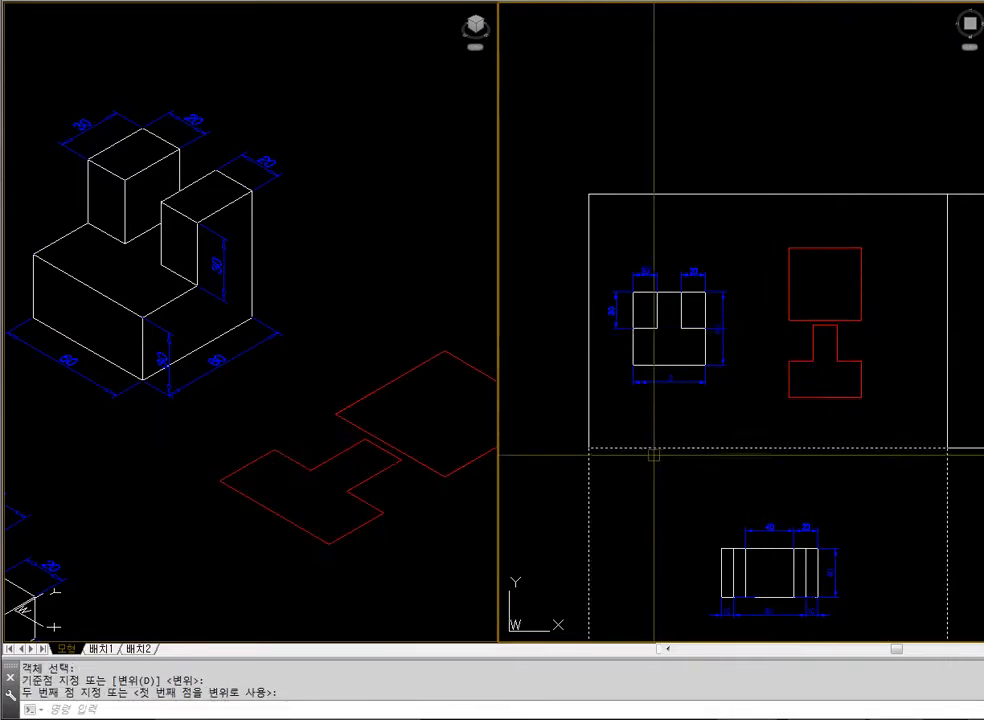
Move the T-shaped outline slightly further down to widen its gap from the square
type("m")
key("Return")
left_click(889, 375)
left_click(817, 335)
key("Return")
left_click(868, 346)
left_click(886, 361)
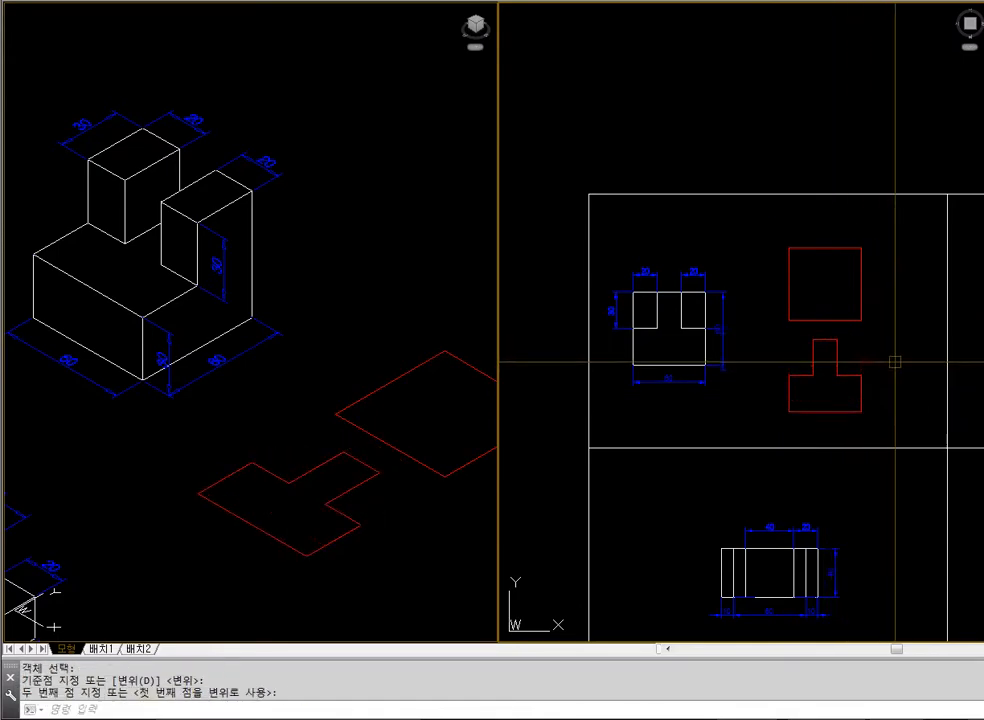
Move the square and the T-shaped outline together closer to the dimensioned plan drawing
key("Return")
left_click(893, 363)
left_click(808, 303)
key("Return")
left_click(856, 220)
left_click(816, 270)
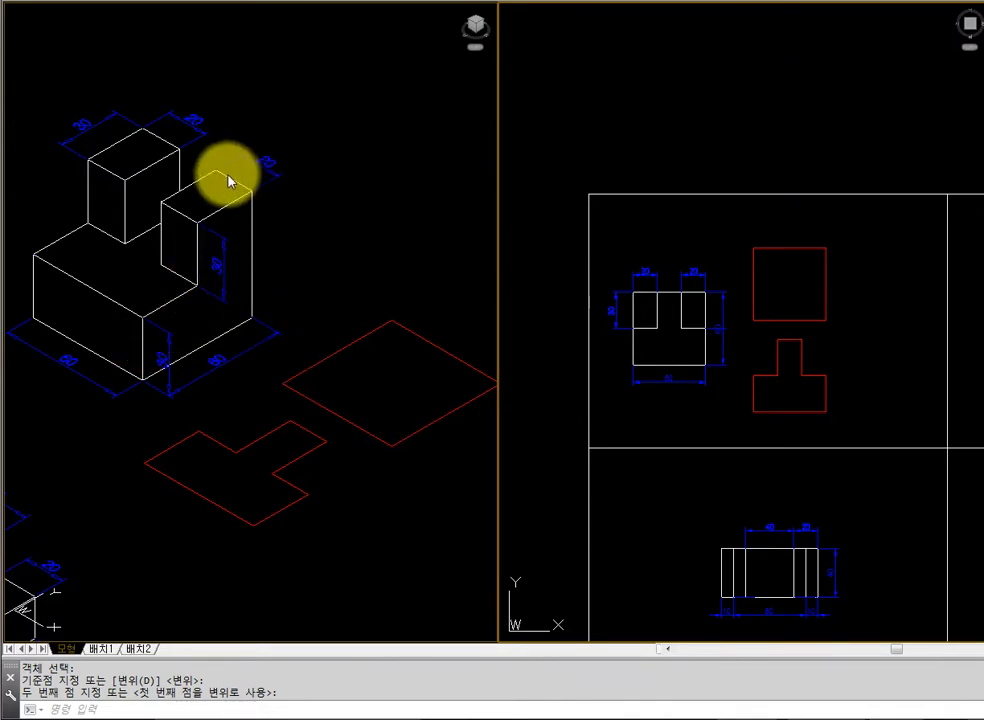
Extrude the 60 by 60 square to a height of 60
type("ext")
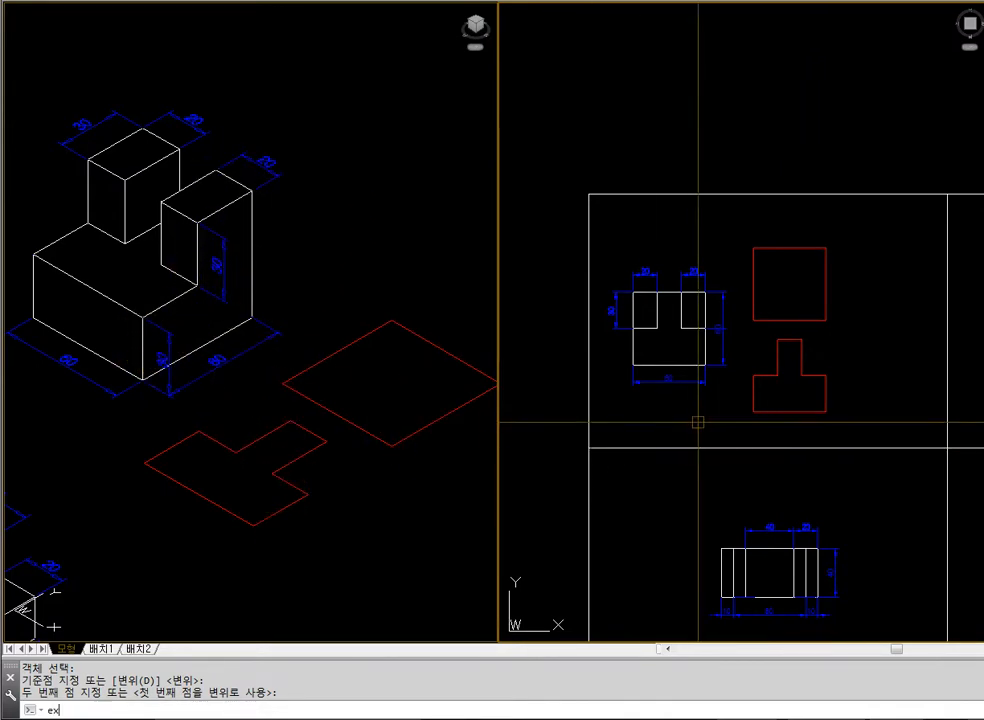
key("Return")
left_click(781, 320)
key("Return")
type("60")
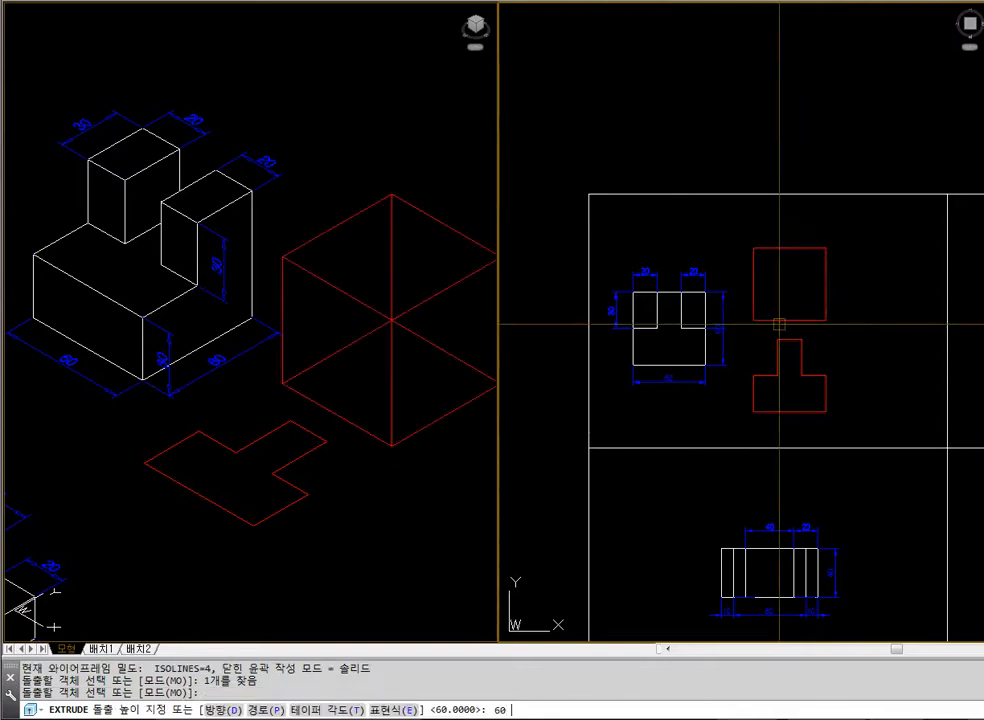
key("Return")
Extrude the T-shaped outline to a height of 30
key("Return")
left_click(778, 373)
key("Return")
type("3")
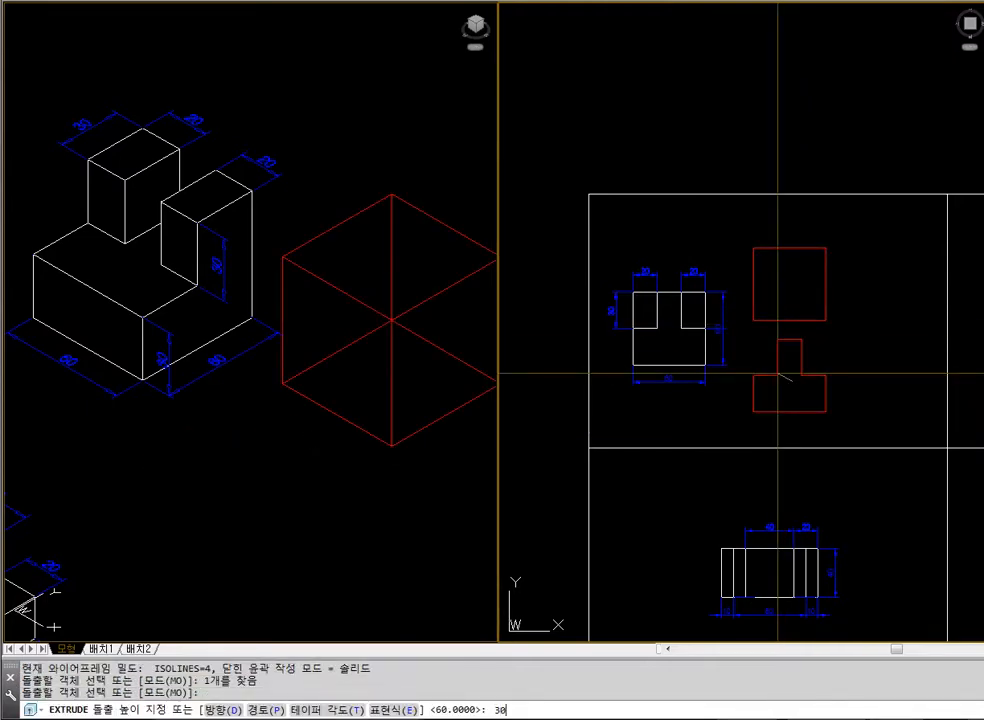
type("0")
key("Return")
left_click(474, 483)
key("Escape")
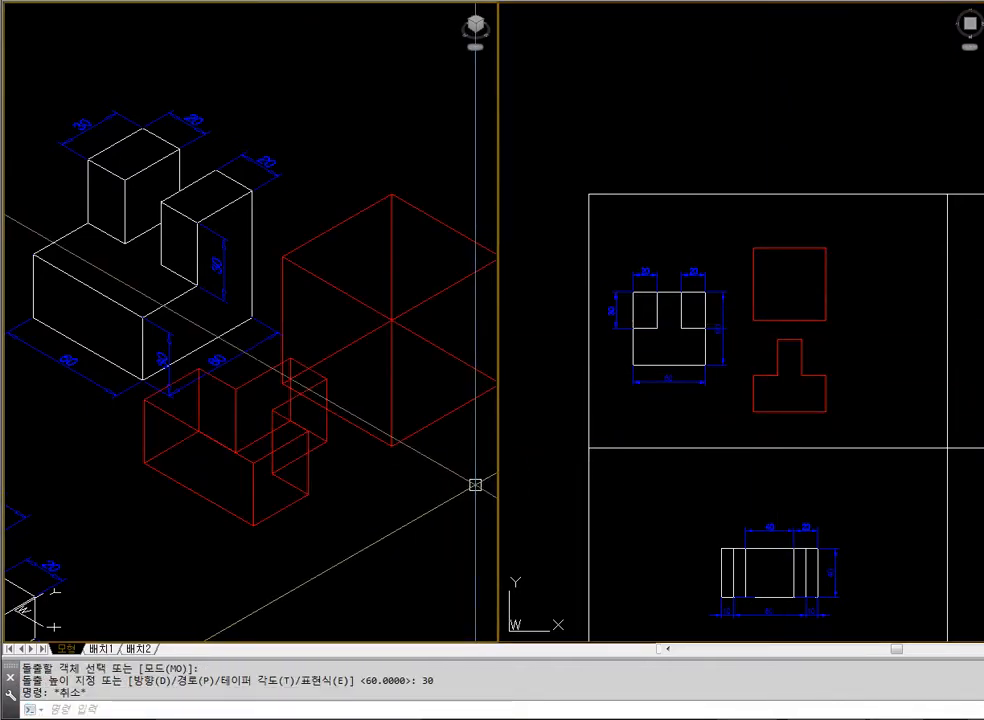
Try to move the T-shaped solid by its upper front corner endpoint onto the cube's top front corner
type("m")
key("Return")
left_click(294, 461)
left_click(277, 437)
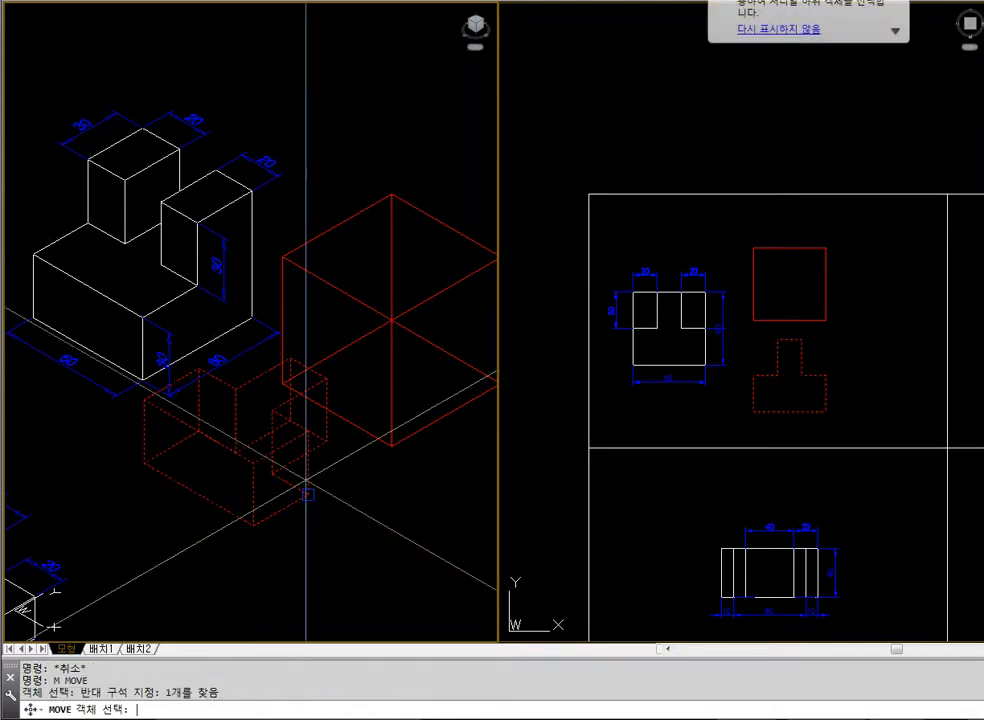
key("Return")
type("end")
key("Return")
left_click(253, 461)
type("end")
key("Return")
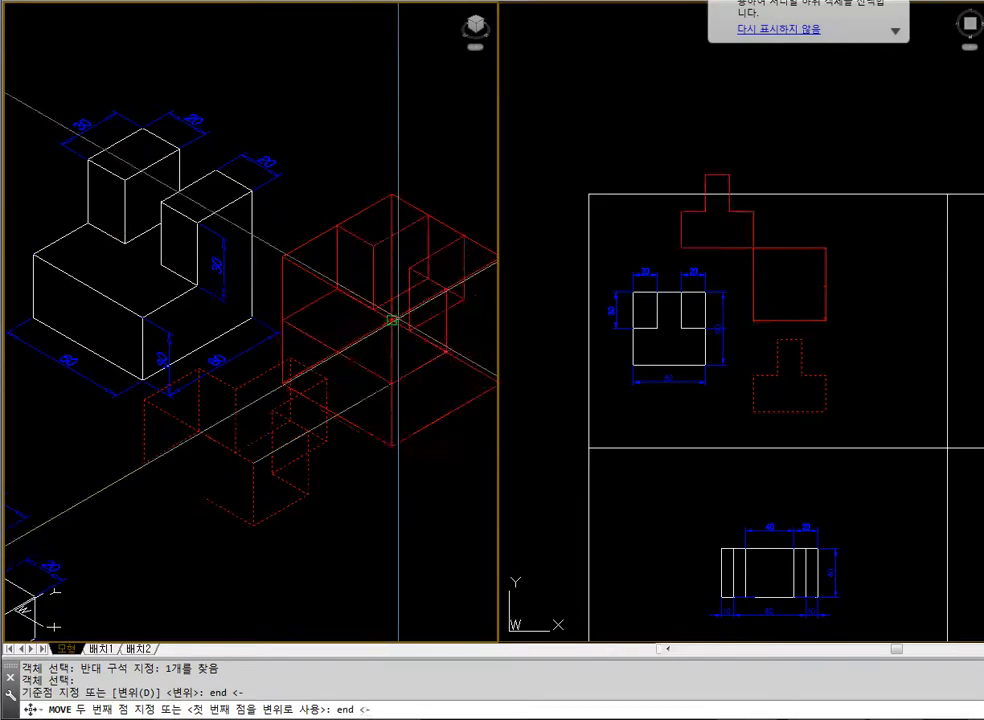
left_click(400, 384)
Check the solids' placement with hidden lines removed, and regenerate the isometric view as wireframe
type("hide")
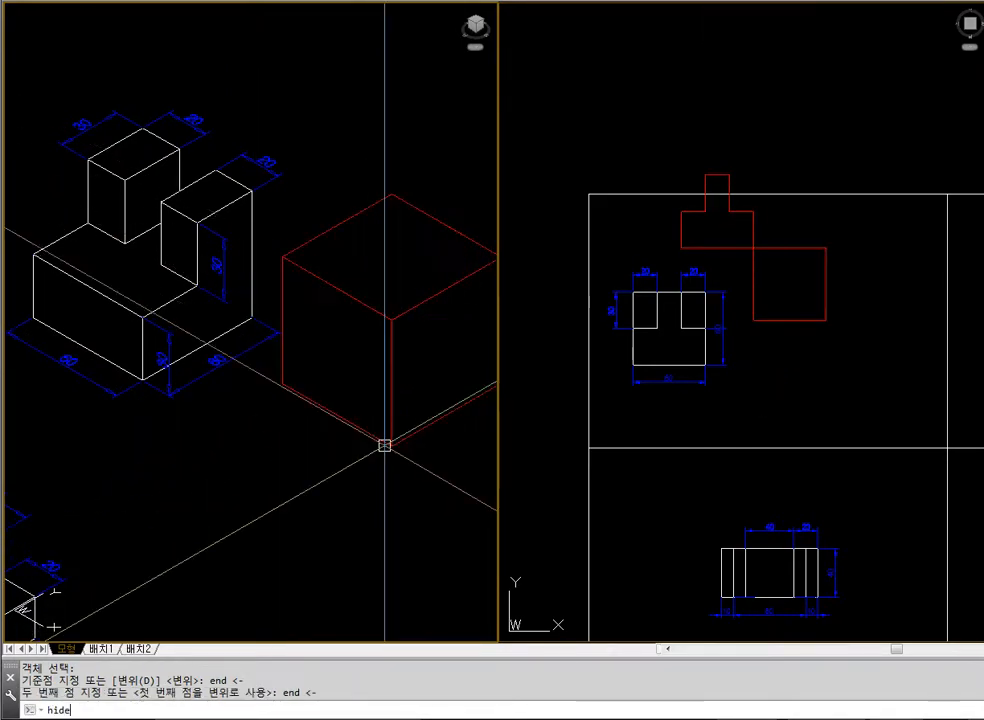
key("Return")
type("u")
key("Return")
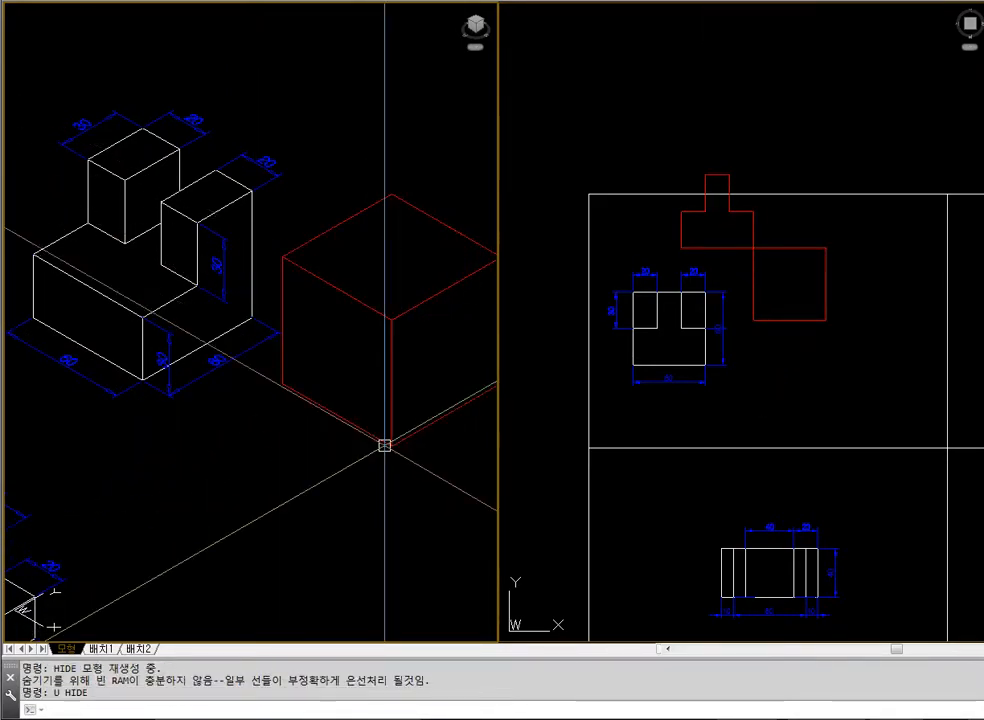
key("Escape")
key("Escape")
left_click(747, 237)
left_click(460, 461)
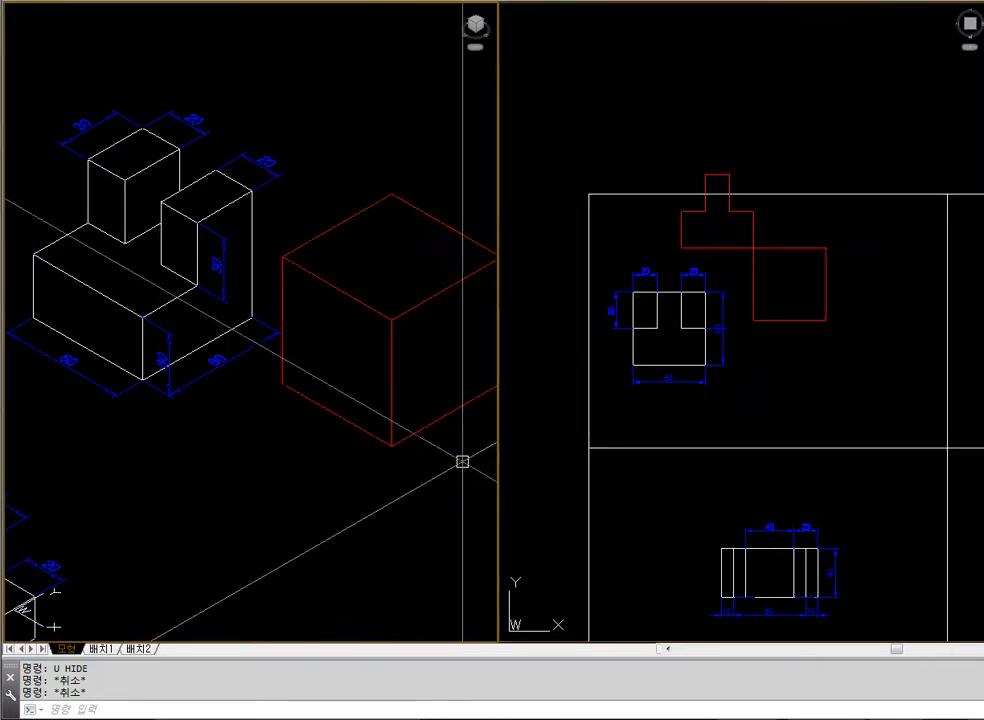
type("regen")
key("Return")
key("Escape")
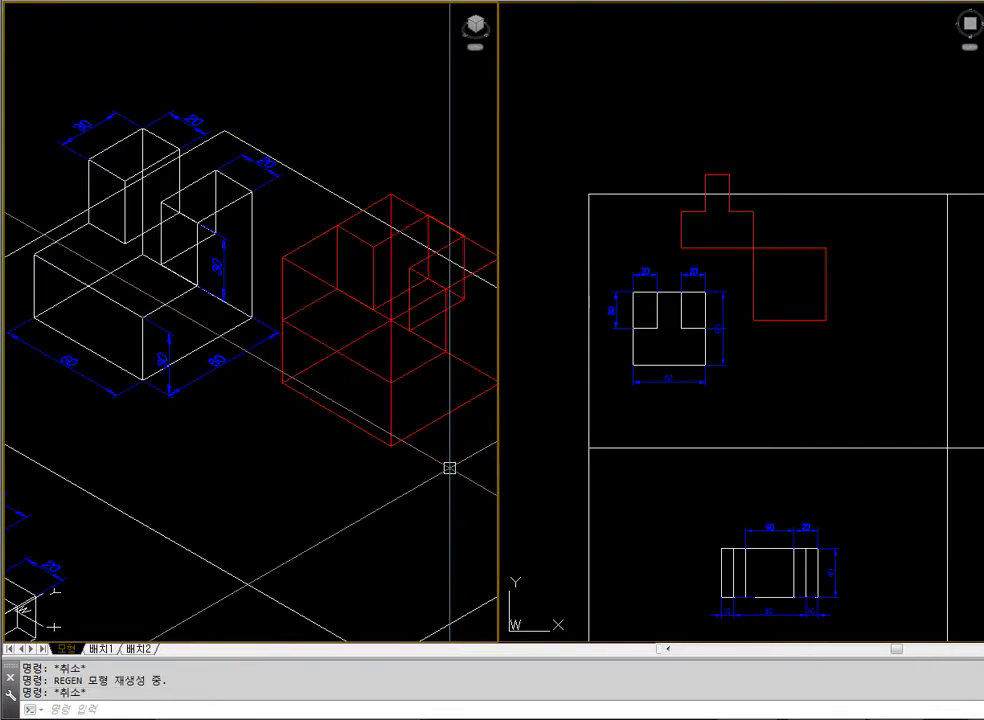
key("Escape")
Move the misplaced T-shaped solid straight down in the plan view, away from the cube
left_click(662, 301)
type("m")
key("Return")
left_click(728, 256)
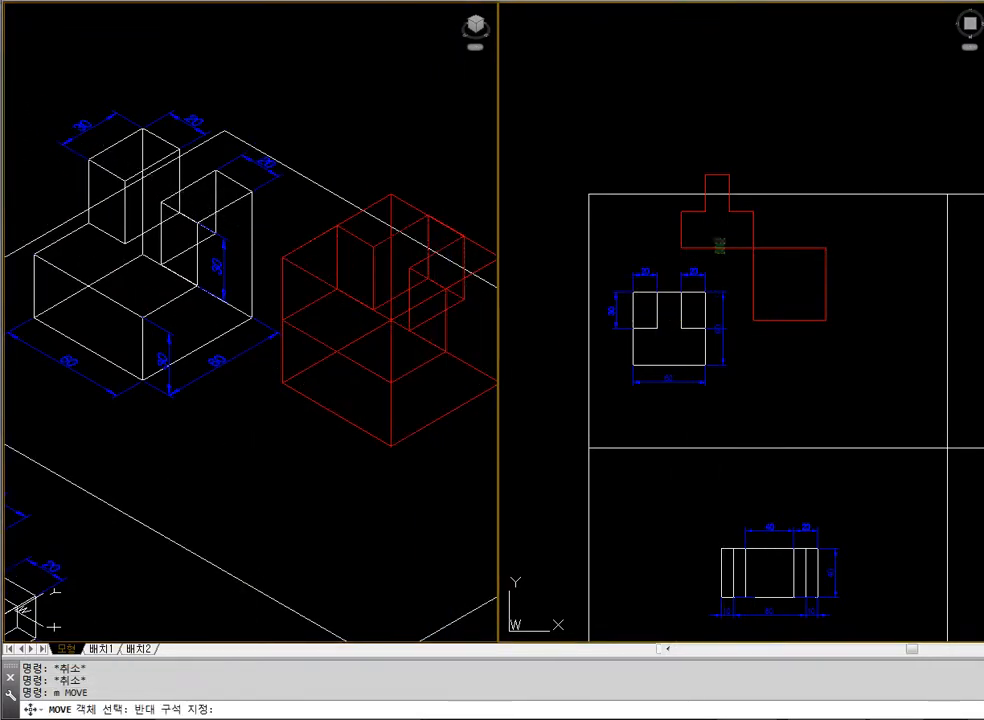
left_click(711, 226)
key("Return")
left_click(712, 221)
left_click(712, 392)
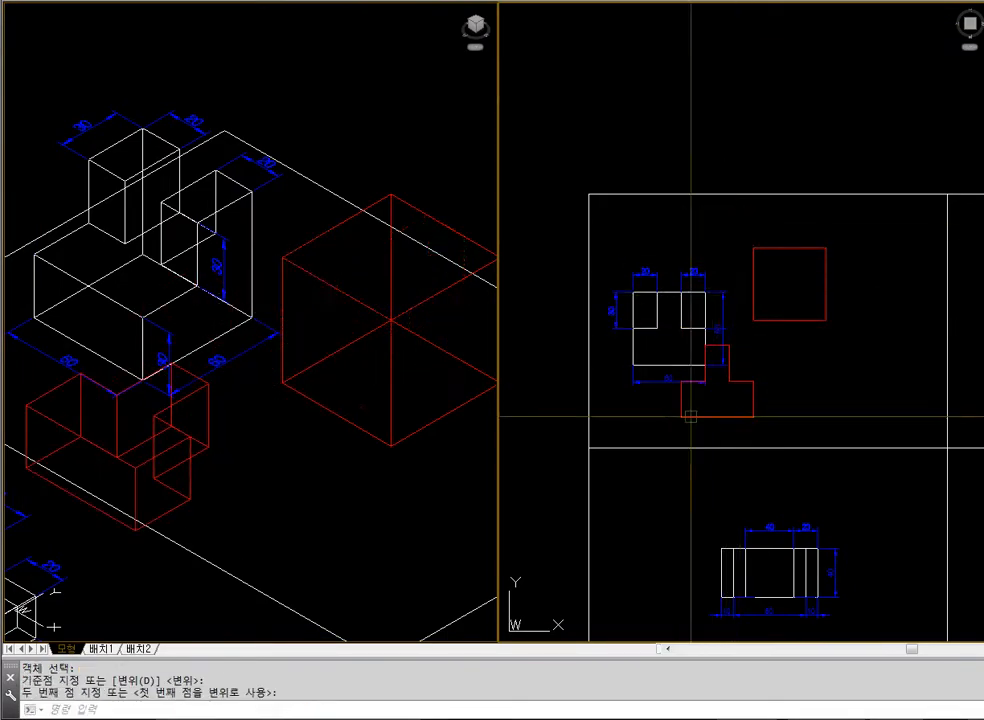
Move the T-shaped solid by its upper outer front corner onto the cube's matching top corner, and display it with hidden lines removed
left_click(281, 428)
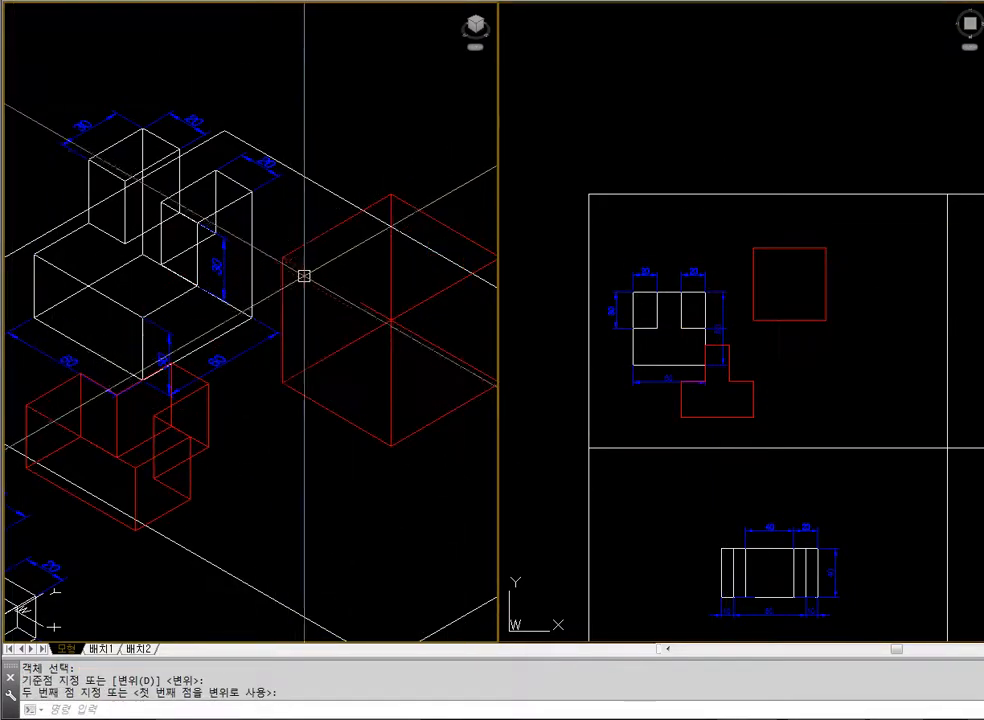
type("m")
key("Return")
left_click(29, 412)
key("Return")
type("end")
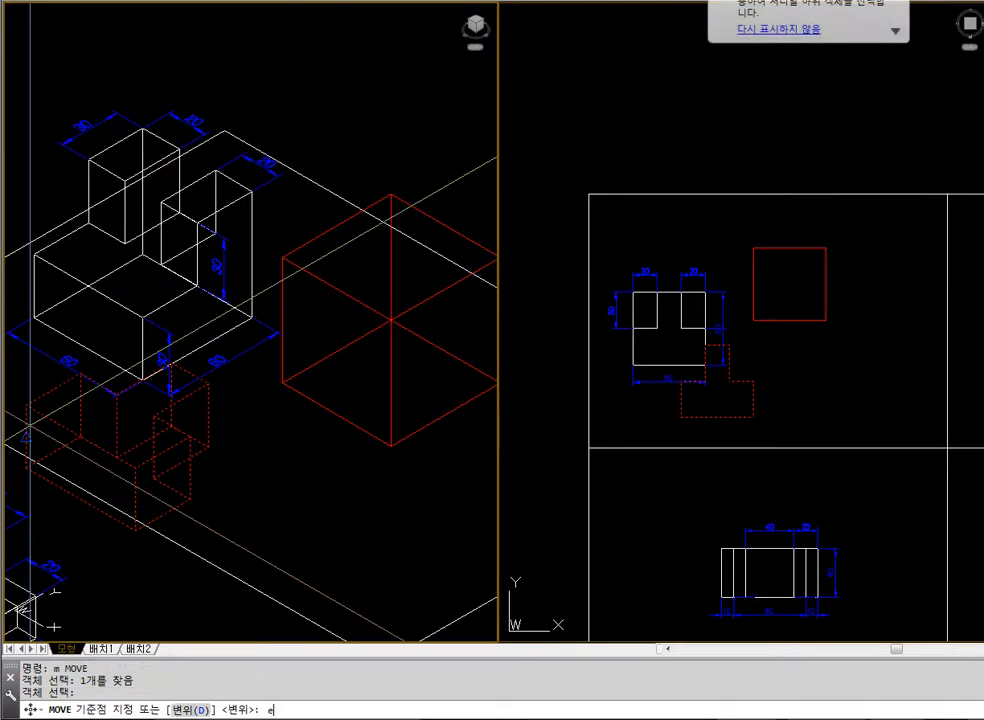
key("Return")
left_click(26, 405)
type("end")
key("Return")
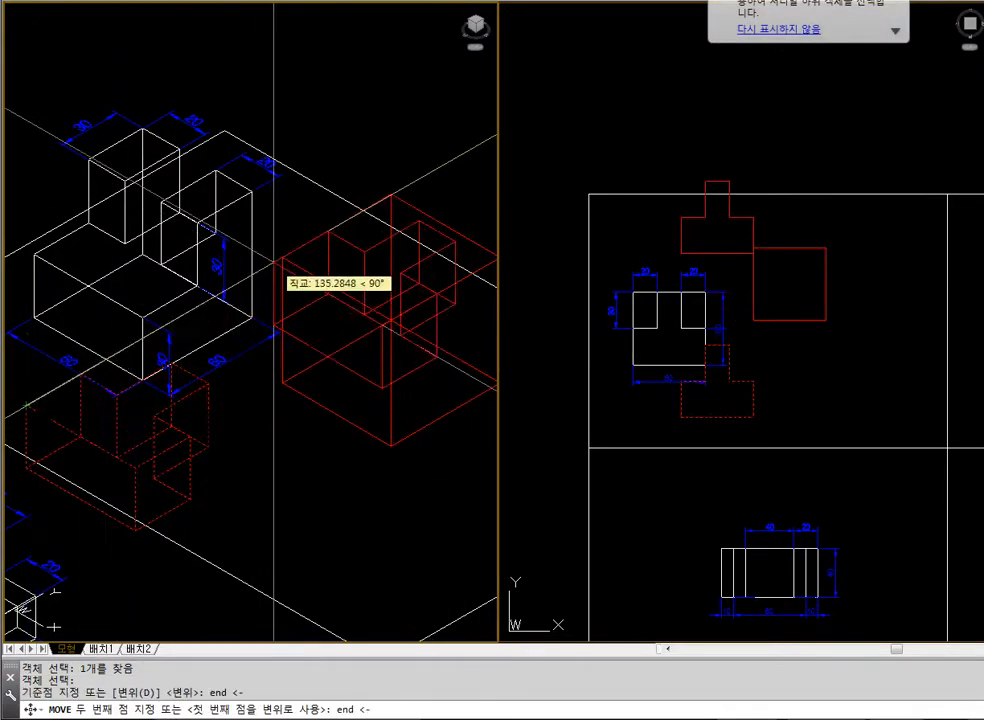
left_click(282, 260)
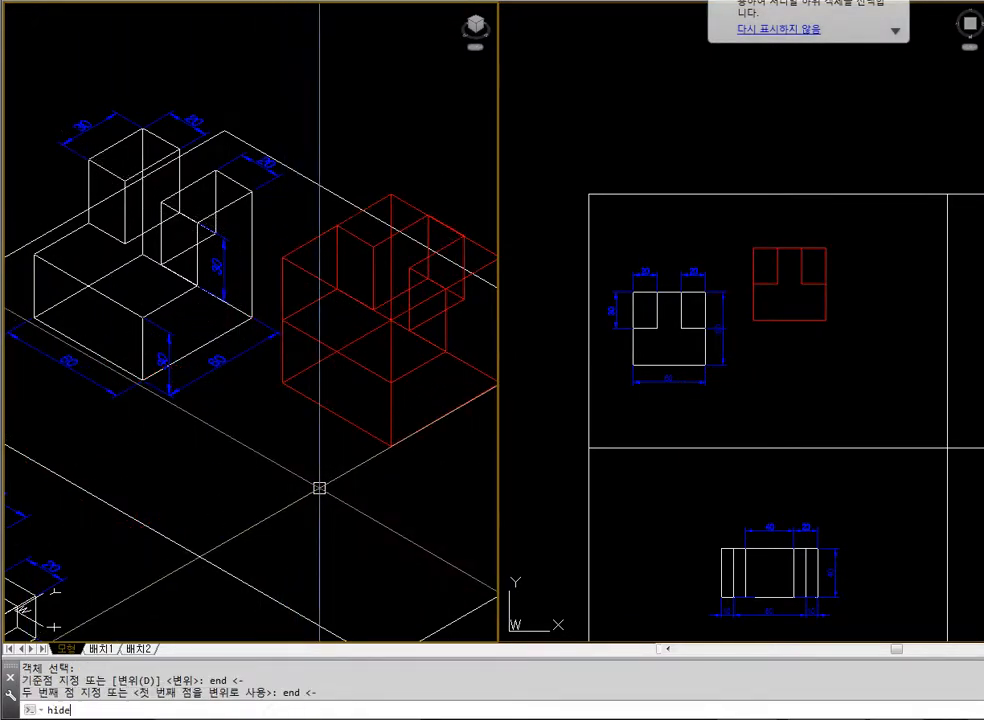
key("Return")
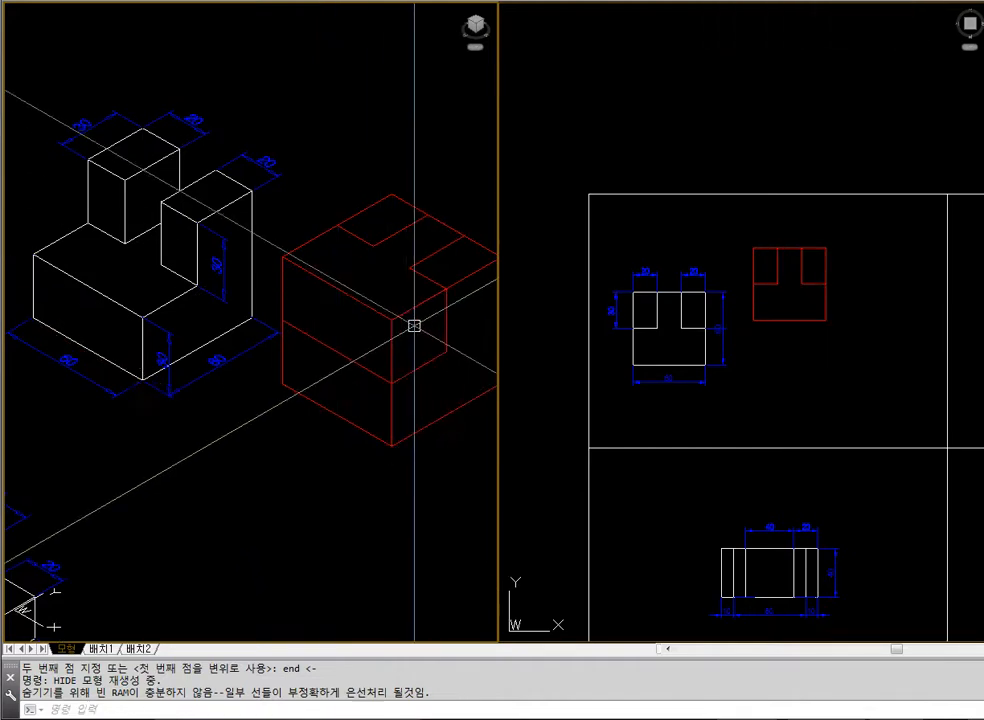
Subtract the T-shaped solid from the cube and display the result with hidden lines removed
type("sub")
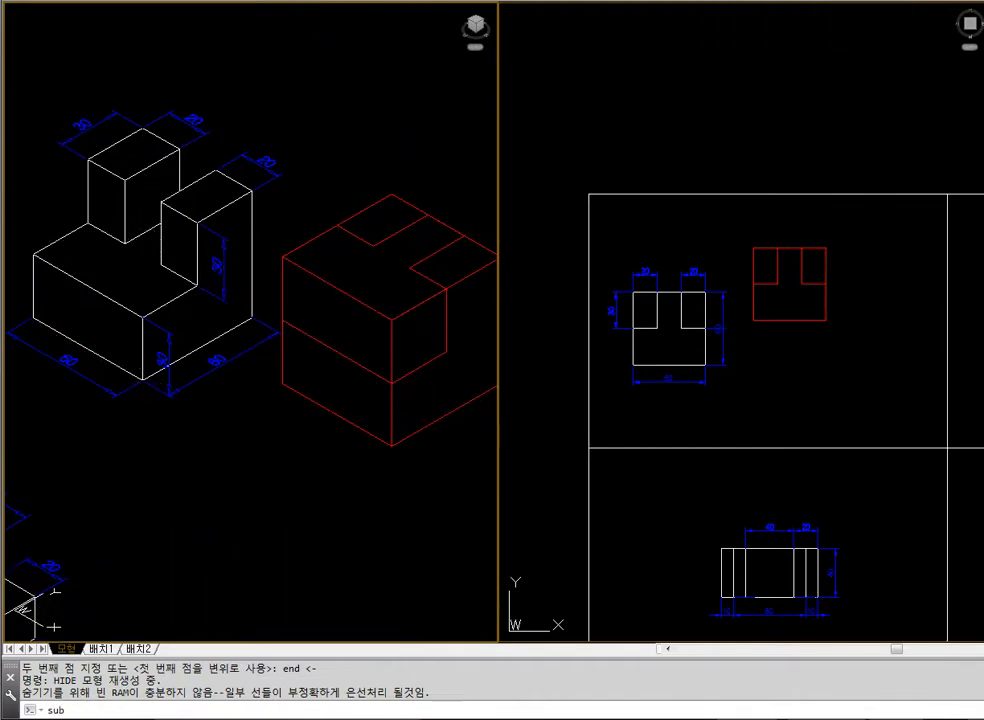
key("Return")
key("Escape")
key("Escape")
type("su")
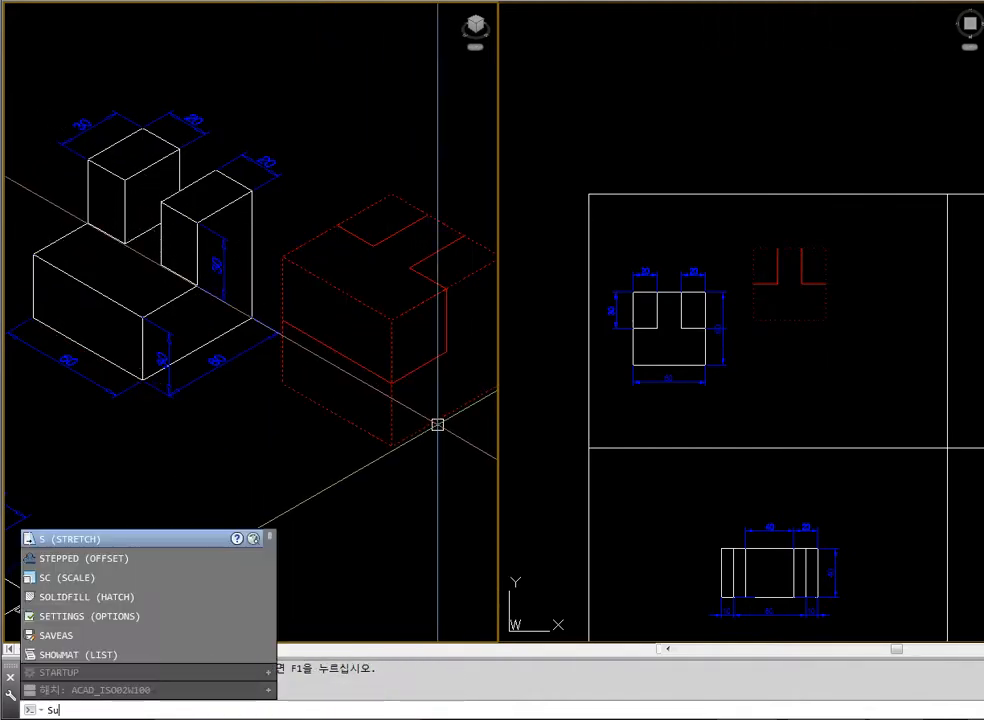
key("Return")
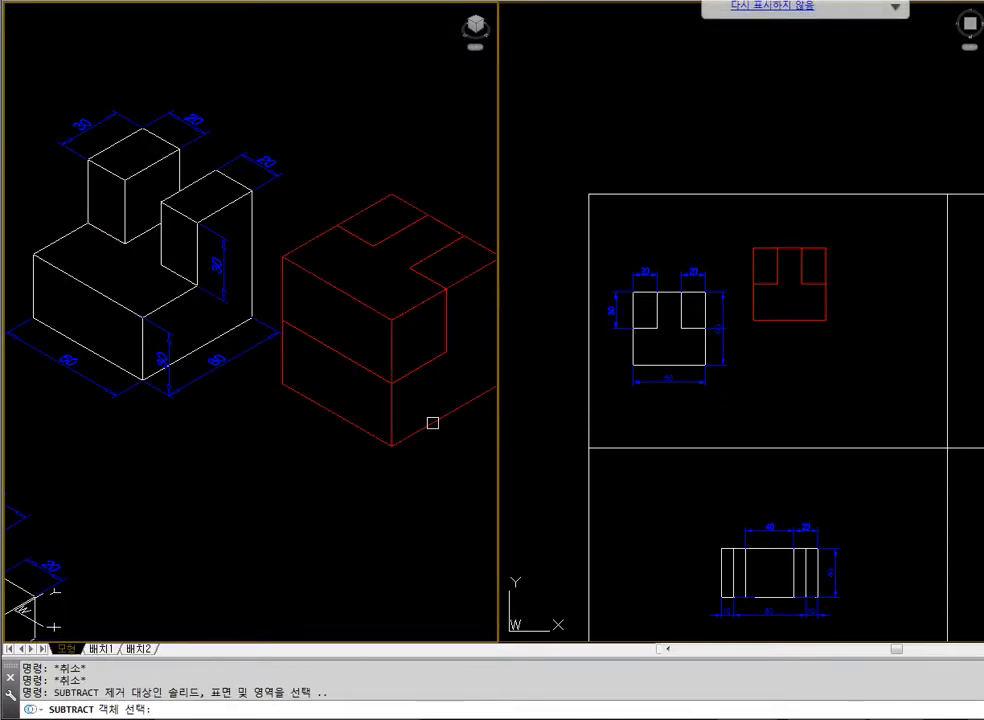
left_click(432, 423)
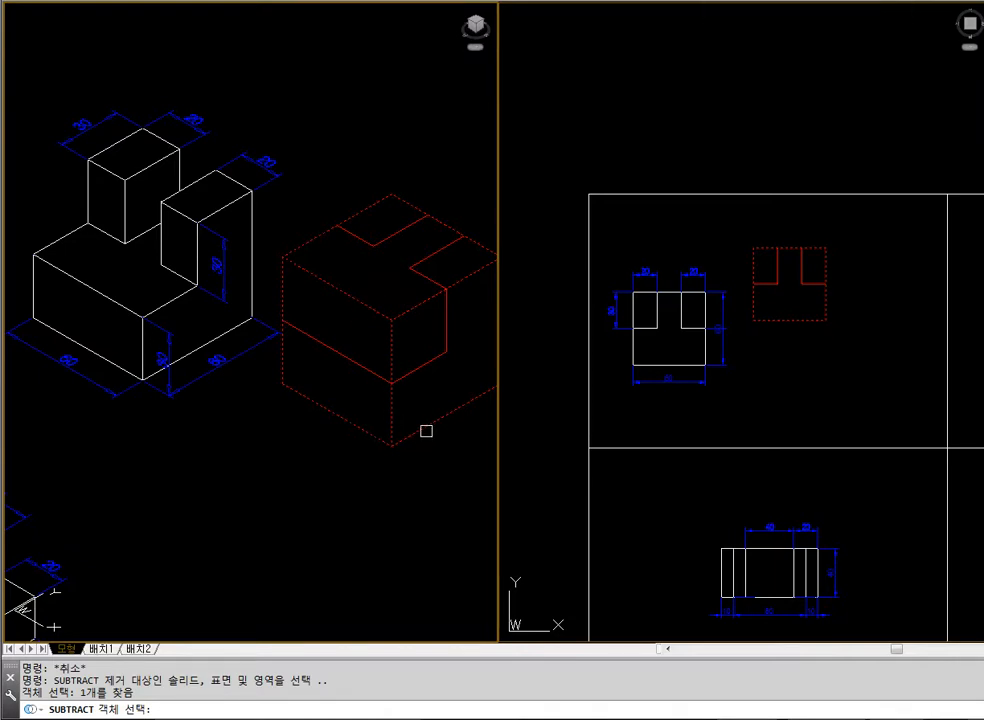
key("Return")
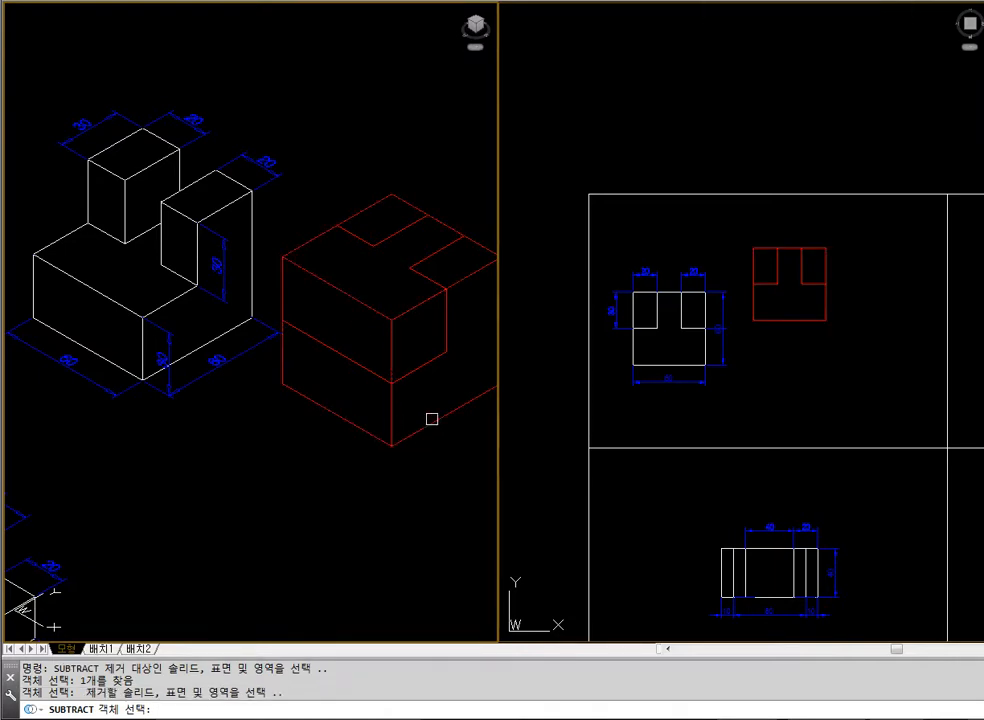
left_click(432, 361)
left_click(432, 361)
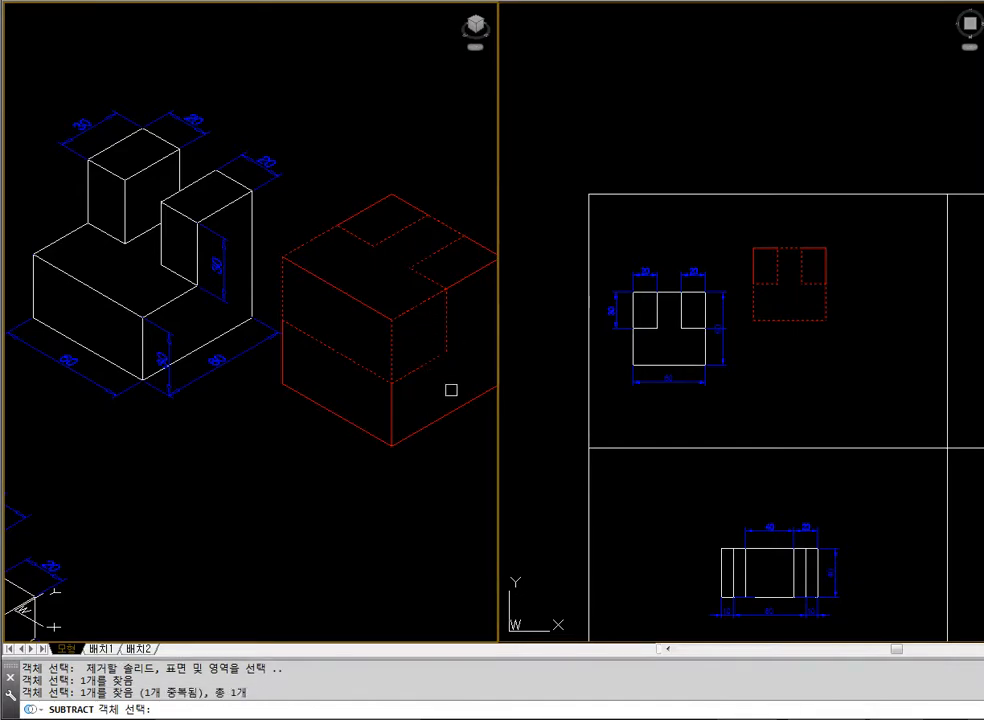
key("Return")
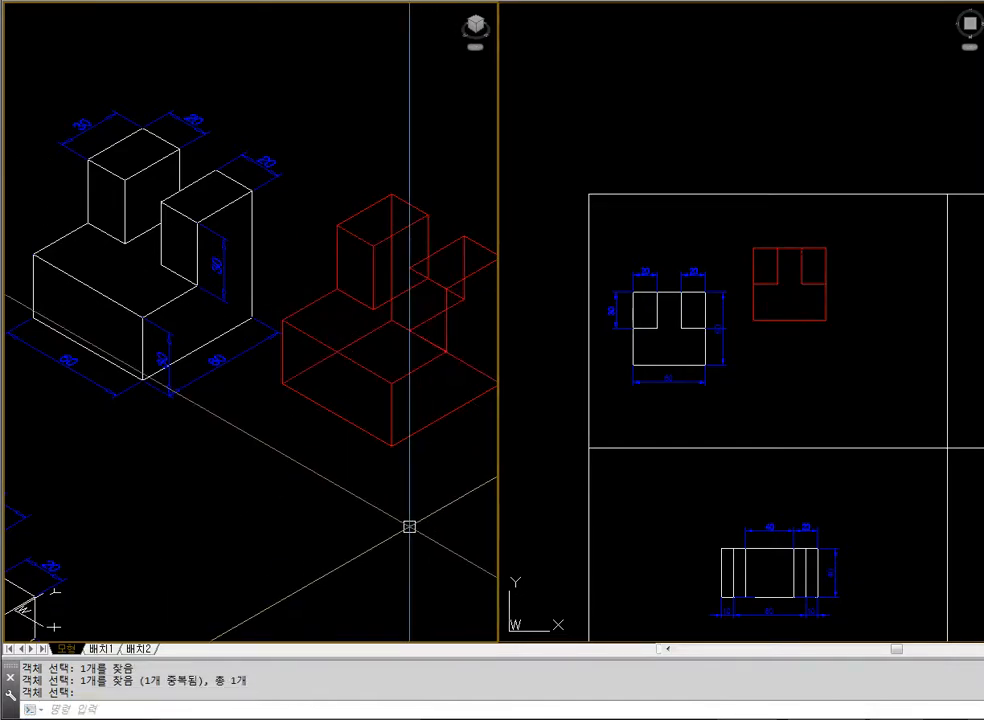
type("hide")
key("Return")
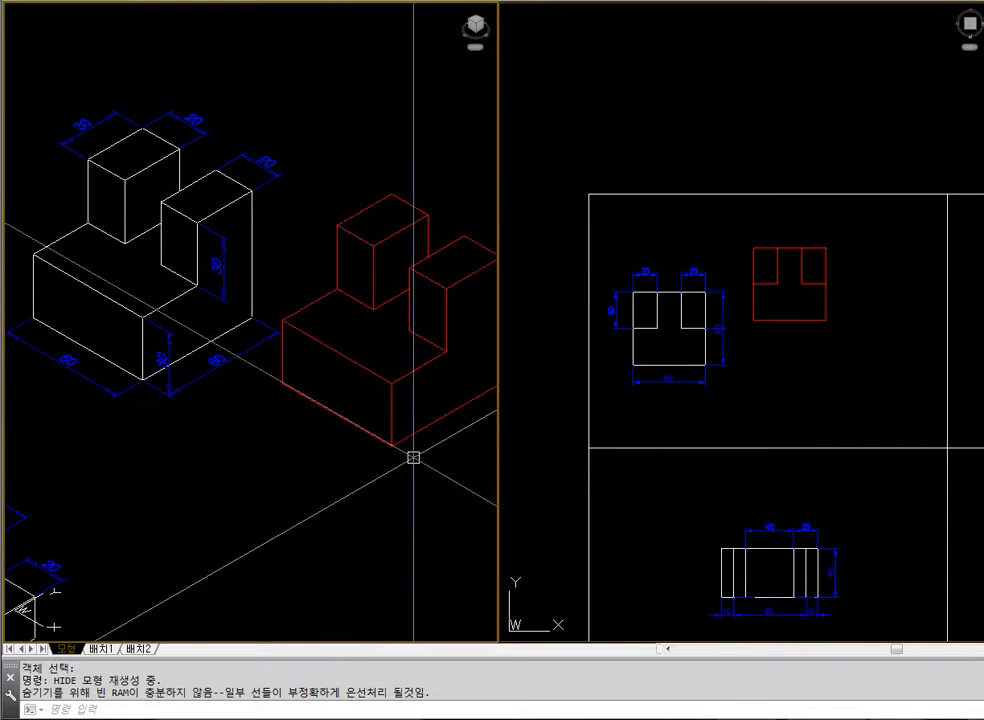
Move the dimensioned stepped example in the lower frame of the plan view horizontally toward the frame's left edge
type("m")
key("Return")
left_click(875, 508)
left_click(695, 616)
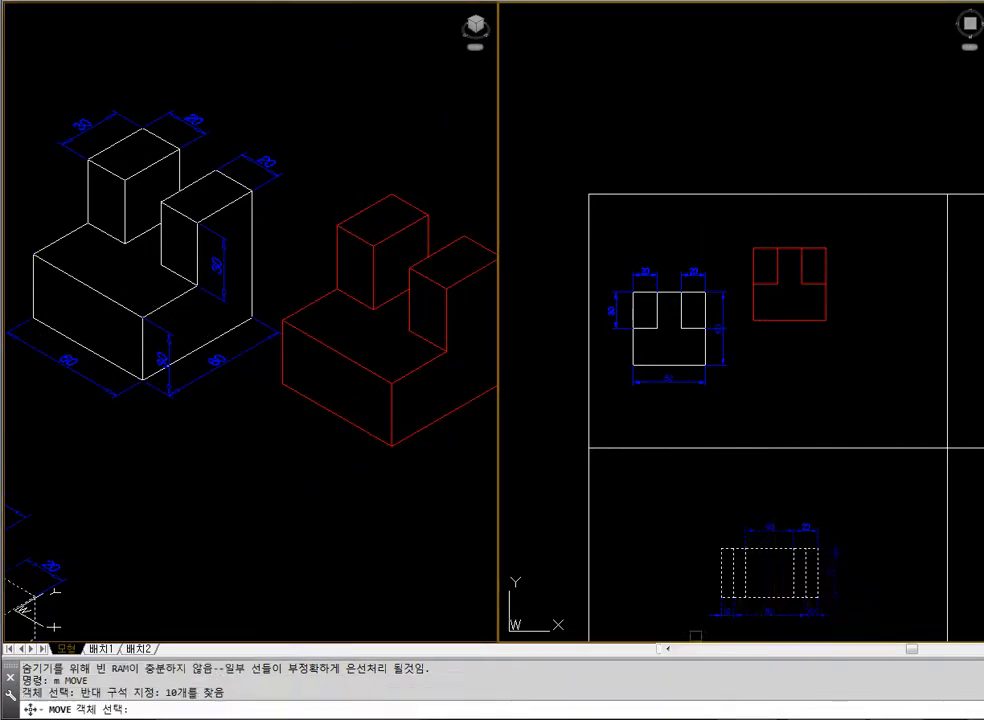
key("Return")
left_click(810, 485)
left_click(700, 485)
Erase the finished red two-pillar solid
left_click(398, 491)
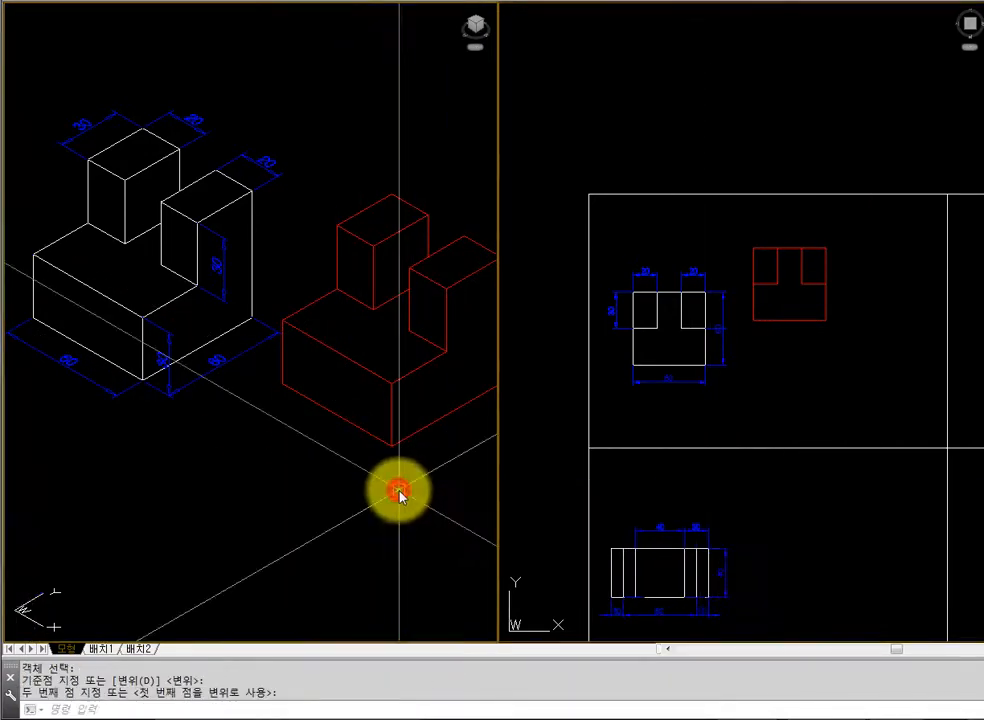
type("e")
key("space")
left_click(395, 442)
key("space")
Frame the stepped example block closely in the isometric view and display it with hidden lines removed
type("z e")
key("Escape")
type("z")
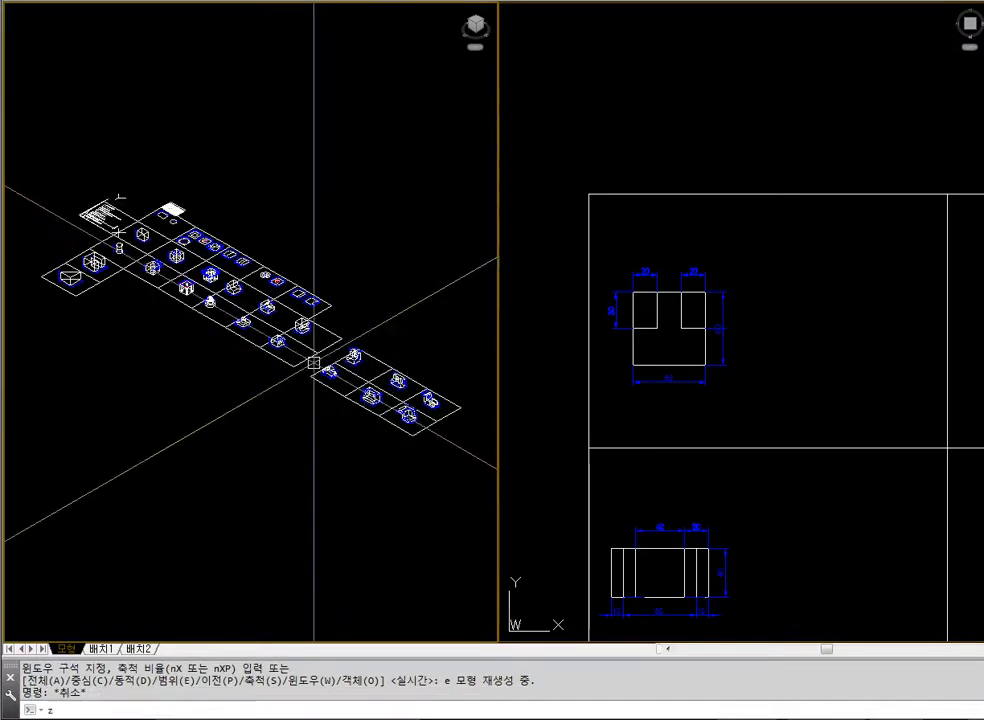
left_click(303, 352)
left_click(357, 379)
type("z")
left_click(176, 272)
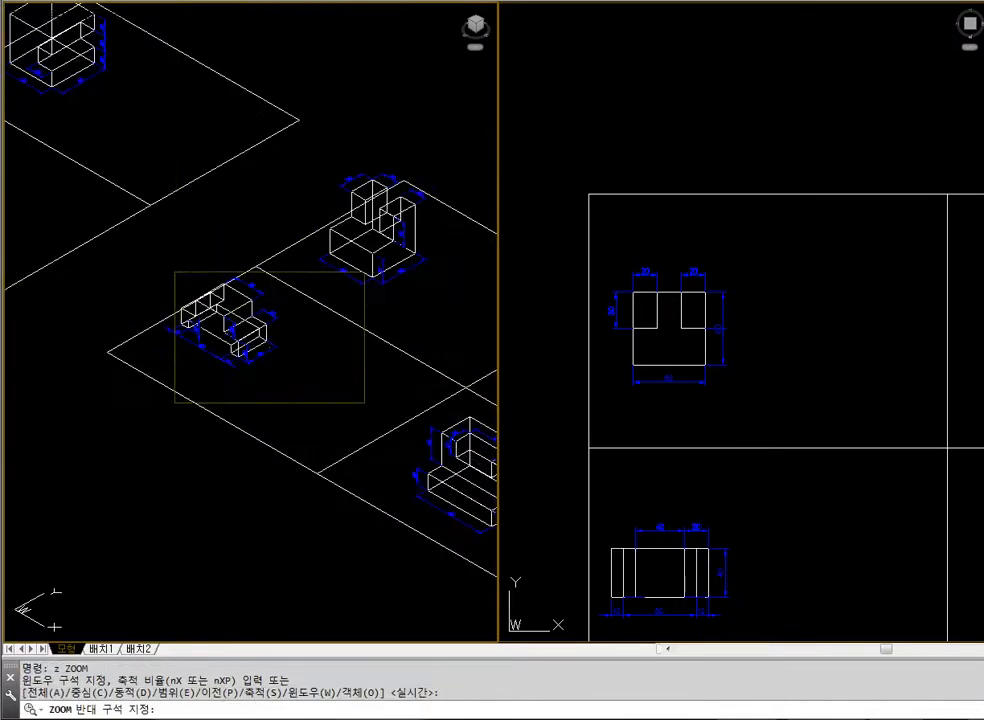
left_click(363, 405)
middle_click_drag(329, 397, 351, 398)
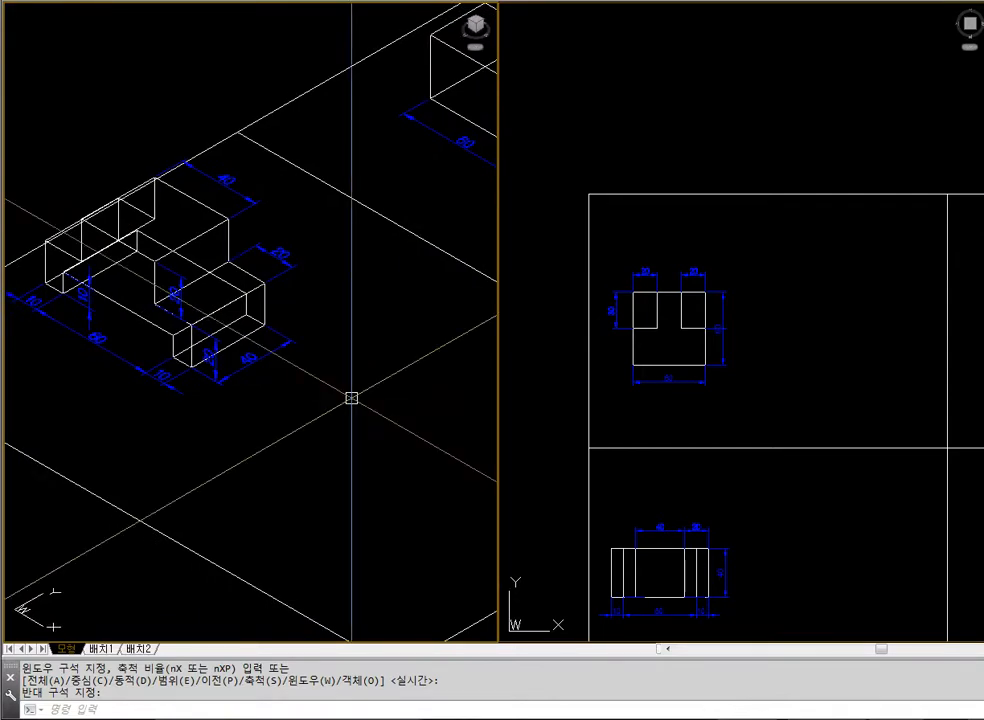
type("hid")
key("Return")
Draw an 80 by 40 rectangle in the plan view to the right of the stepped example's plan
left_click(608, 432)
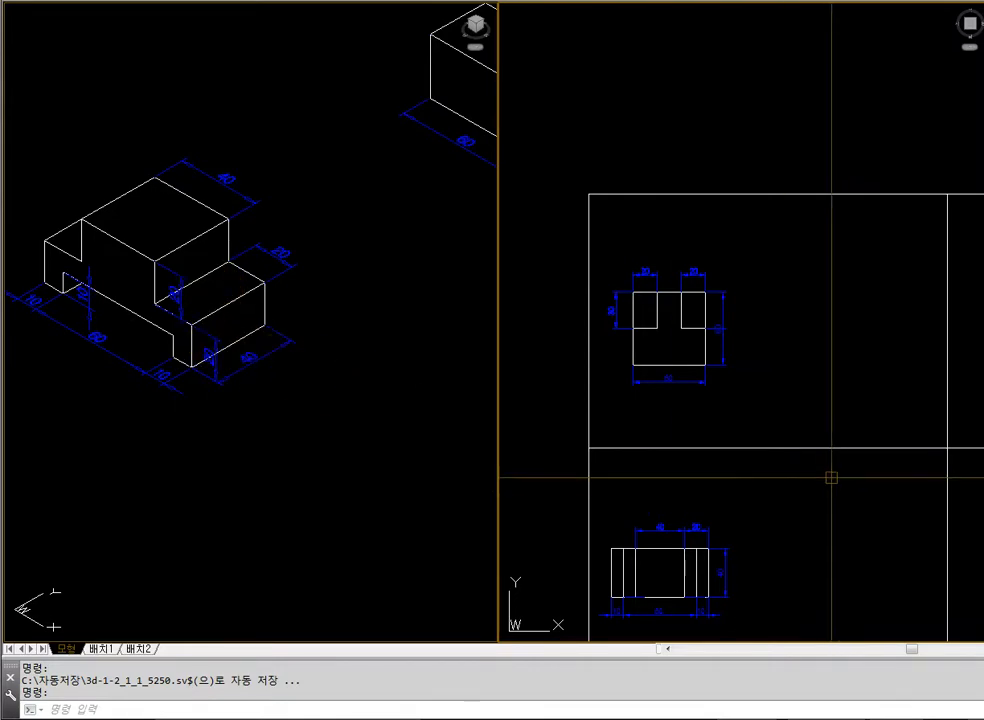
type("z")
key("Return")
left_click(579, 411)
left_click(955, 635)
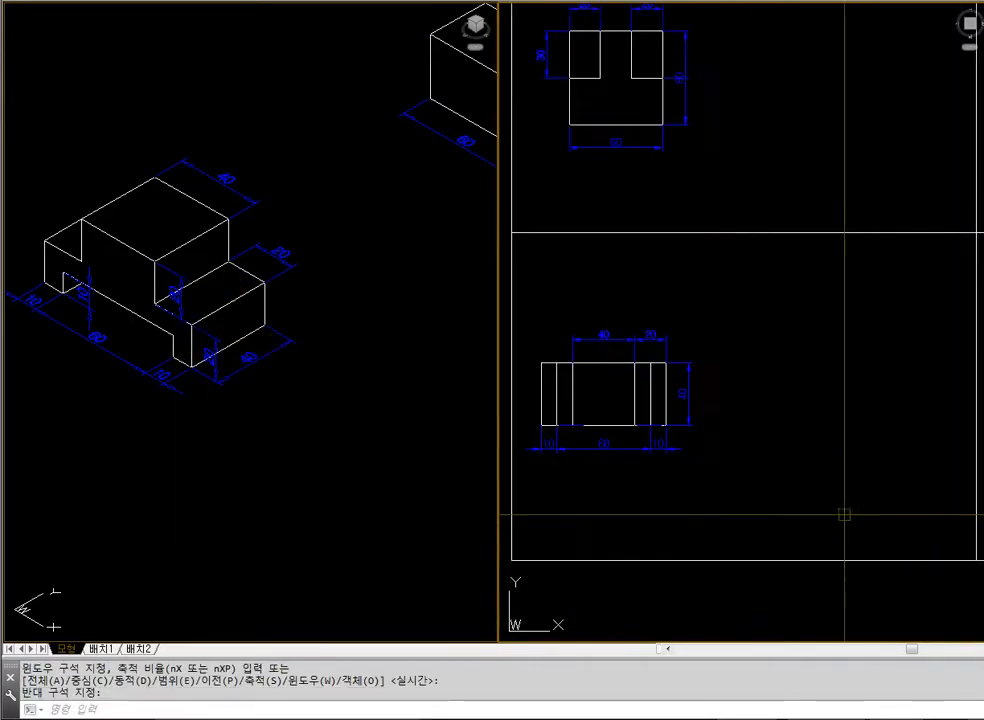
type("rec")
key("Return")
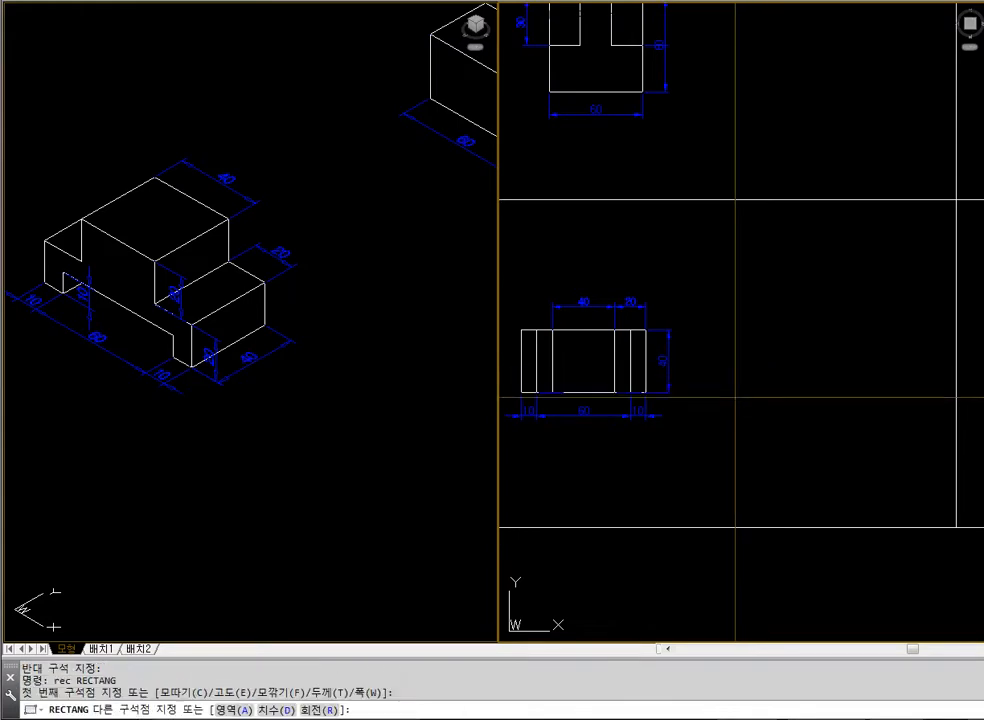
left_click(736, 394)
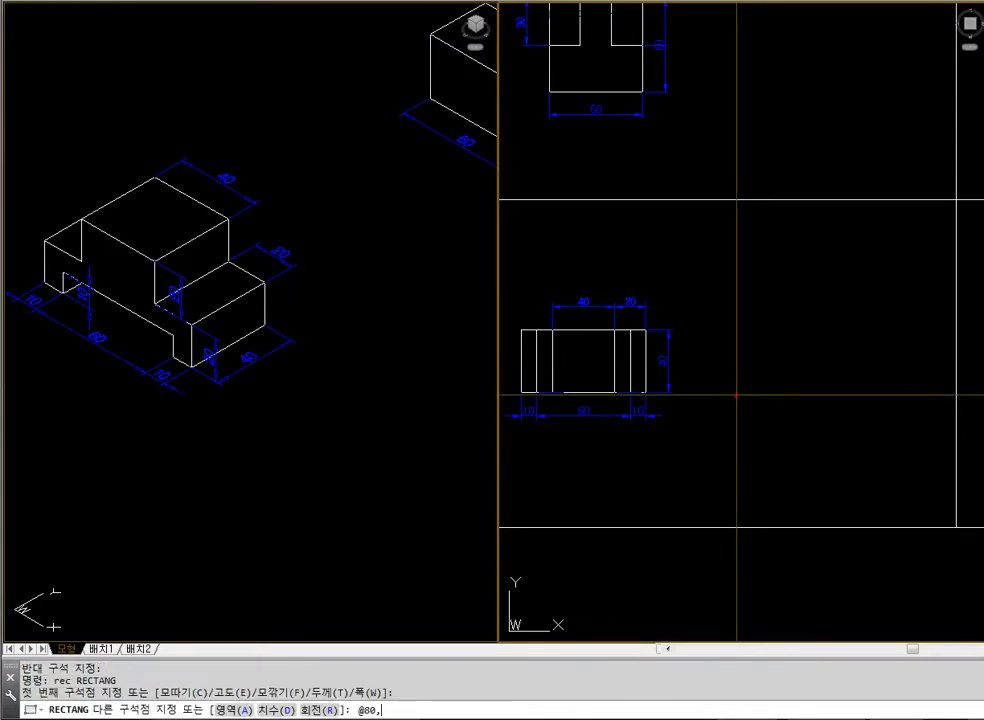
type("@80,40")
key("Return")
key("Escape")
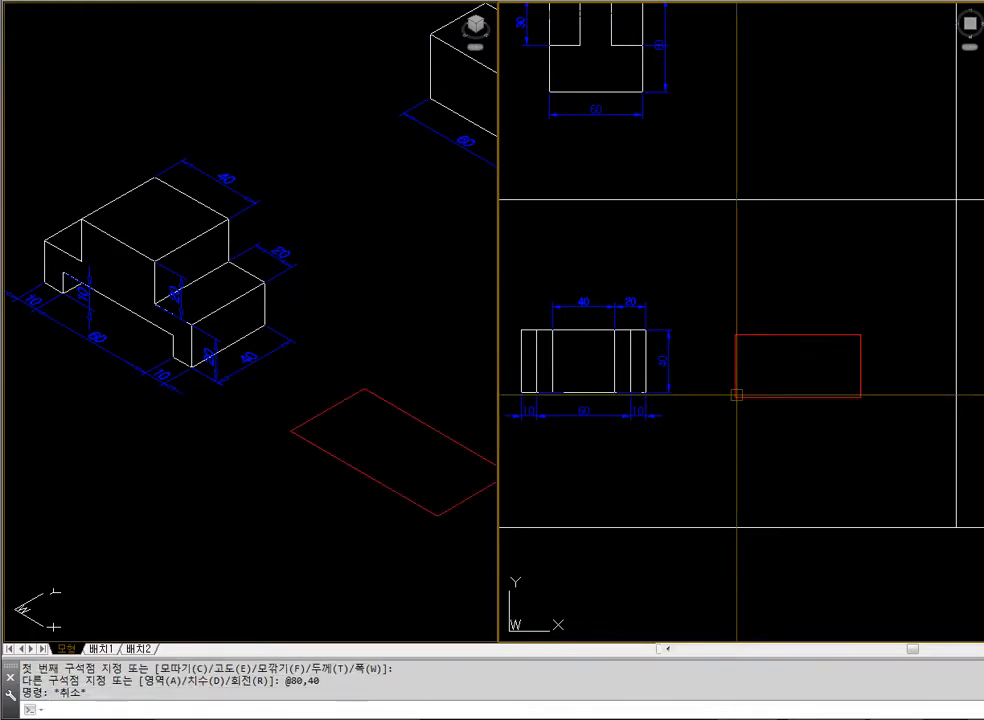
Move the 80 by 40 rectangle slightly left in the plan view, closer to the dimensioned example
key("Escape")
type("m,")
key("Return")
key("Escape")
type("mn")
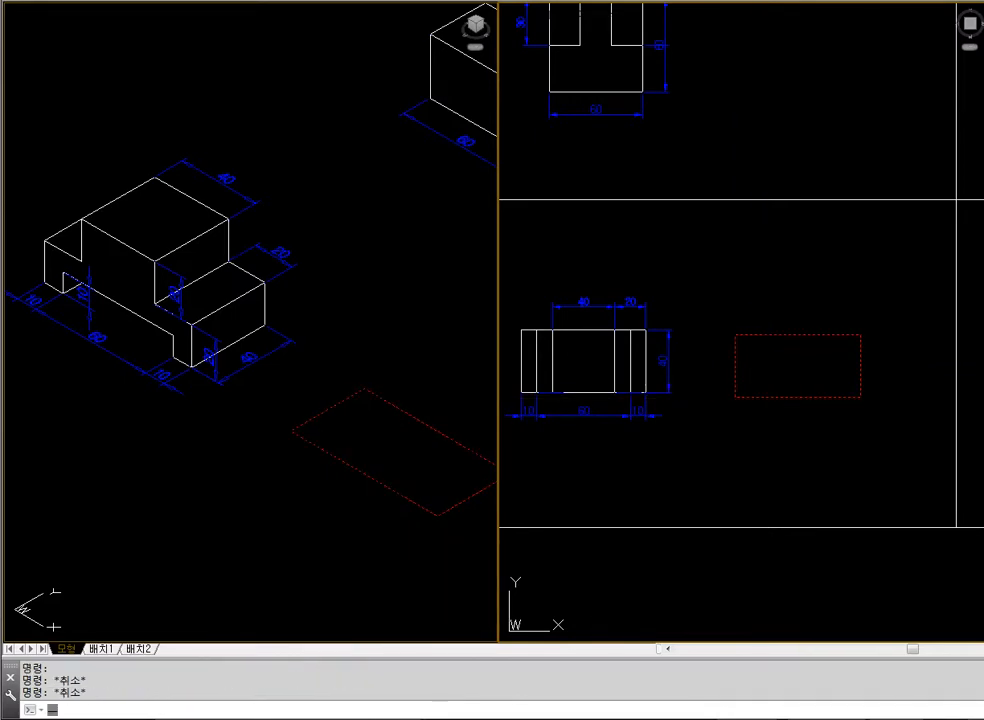
key("Escape")
type("m")
key("Return")
left_click(784, 401)
key("Return")
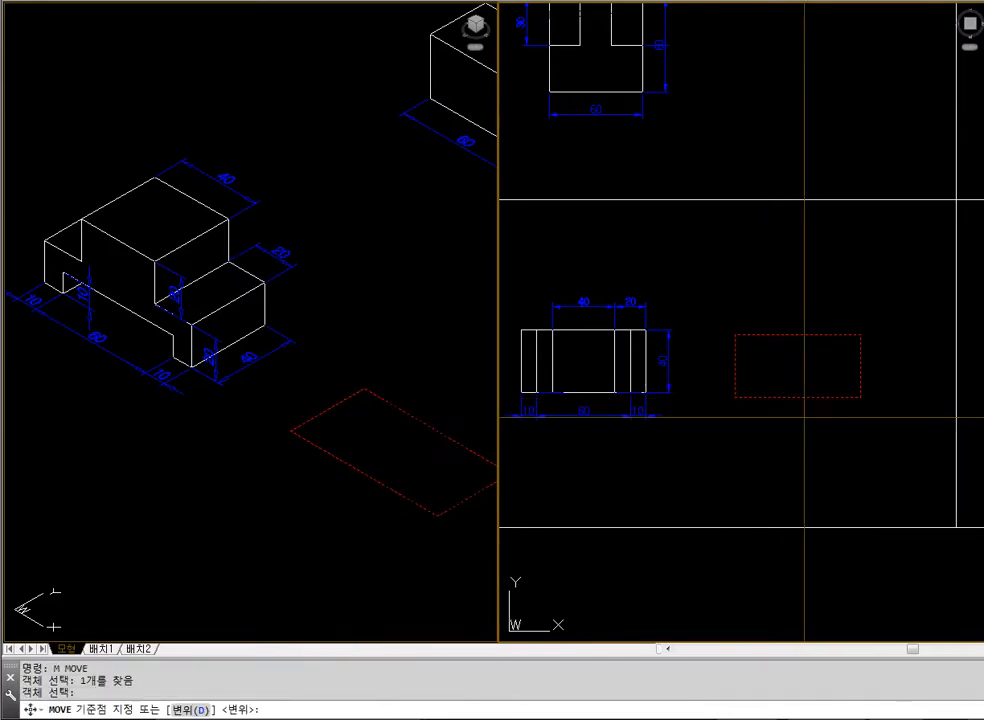
left_click(805, 417)
Extrude the 80 by 40 rectangle to a height of 40
type("ext")
key("Return")
left_click(758, 428)
left_click(739, 350)
key("Return")
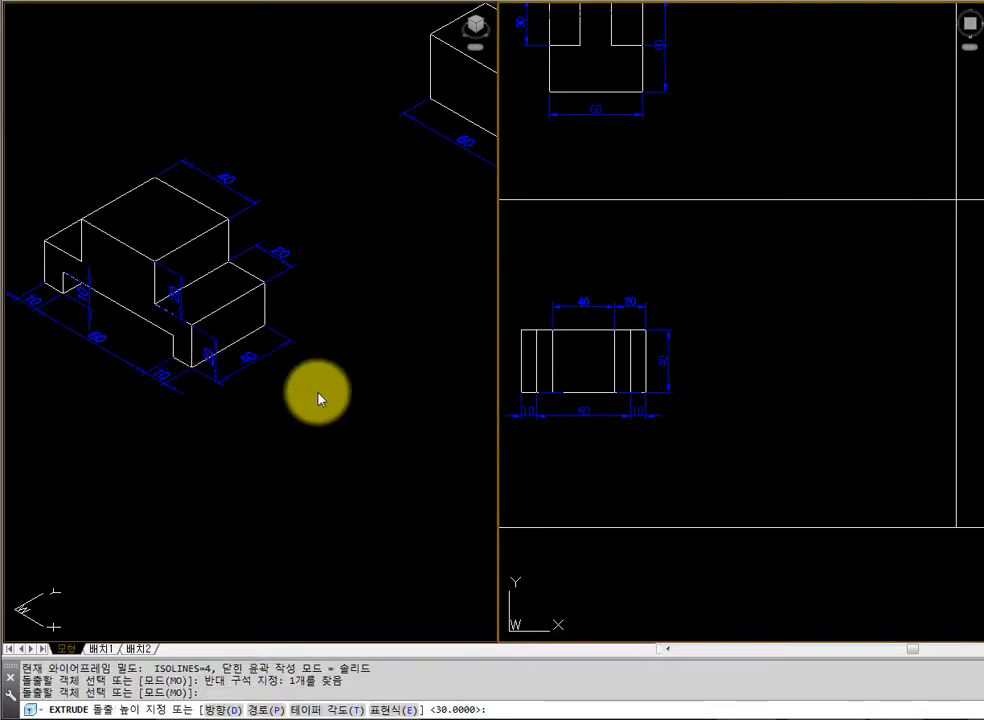
type("40")
key("Return")
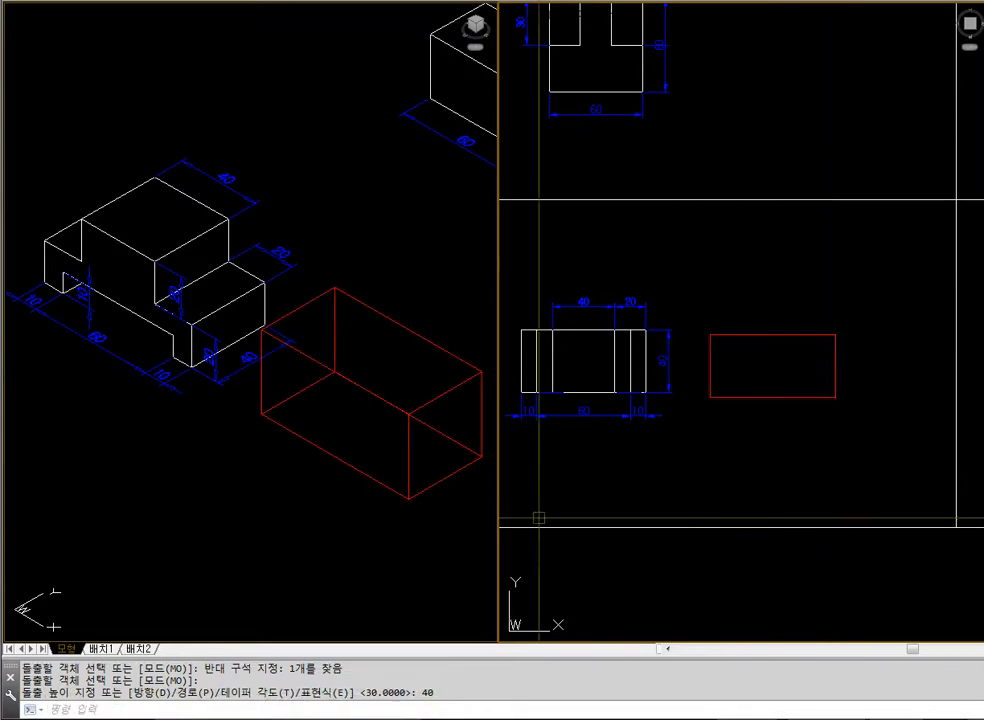
Check the extruded block with hidden lines removed, and regenerate the isometric view as wireframe
left_click(383, 517)
type("hdi")
key("Return")
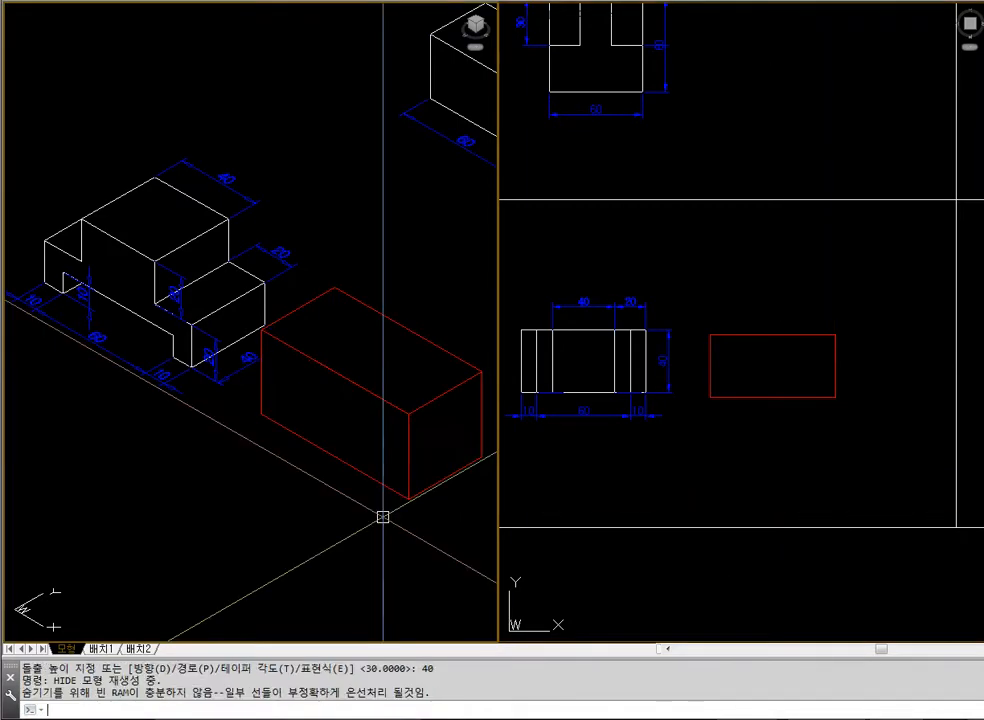
type("regen")
key("Return")
key("Escape")
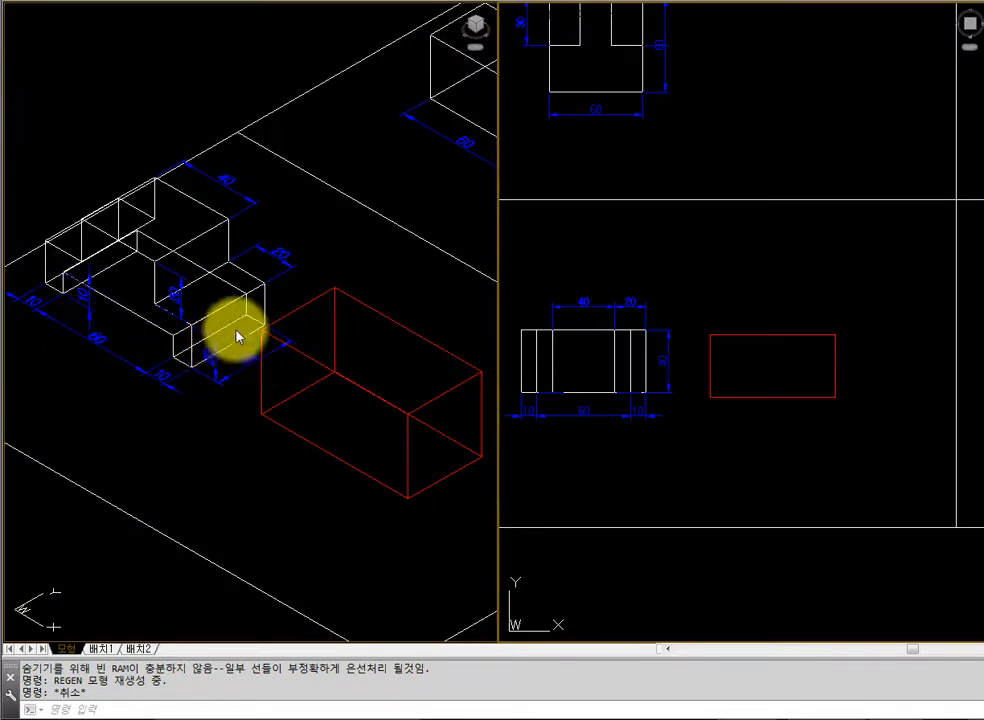
Draw a 60 by 40 rectangle below the block in the plan view
type("rec")
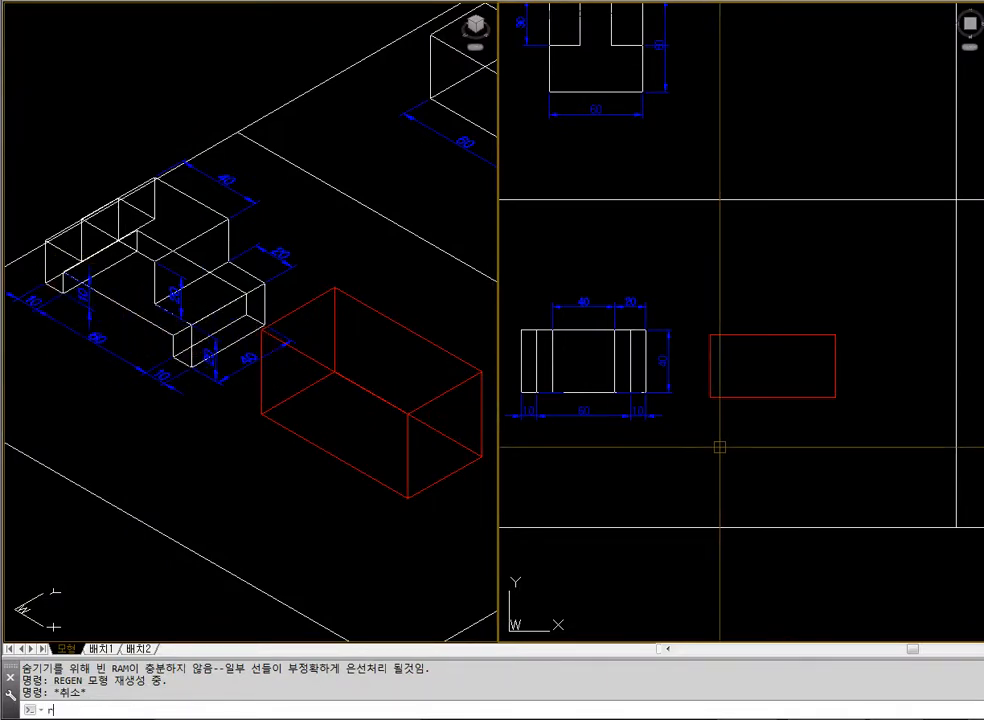
key("Return")
left_click(717, 447)
type("@60,-40")
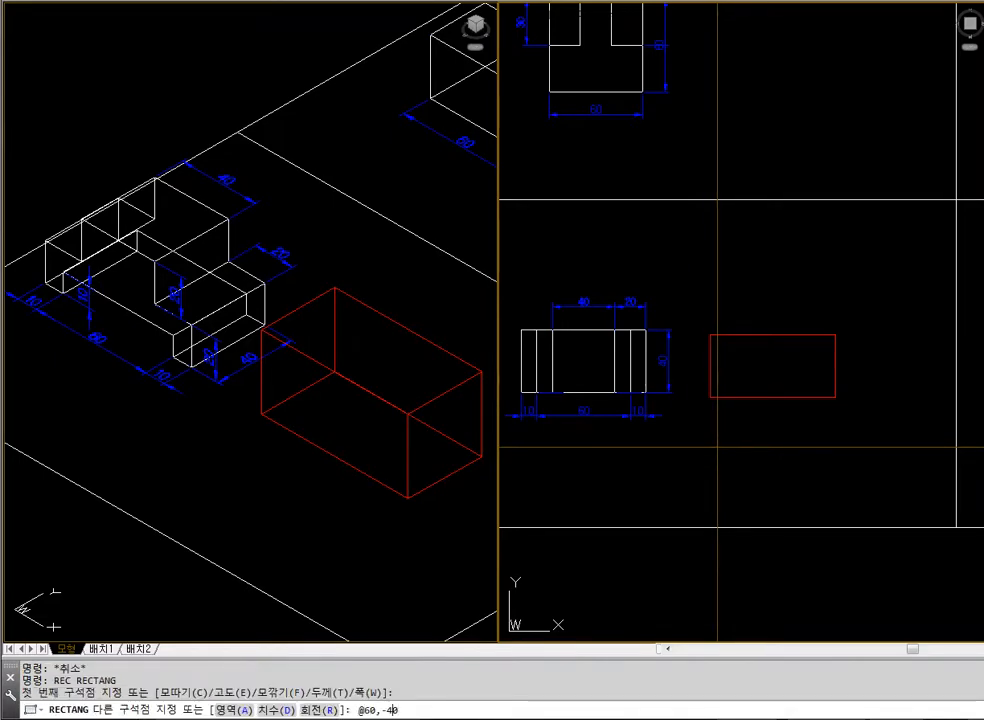
key("Return")
key("Escape")
Extrude the 60 by 40 rectangle to a height of 10
type("ext")
key("Return")
left_click(717, 447)
key("Return")
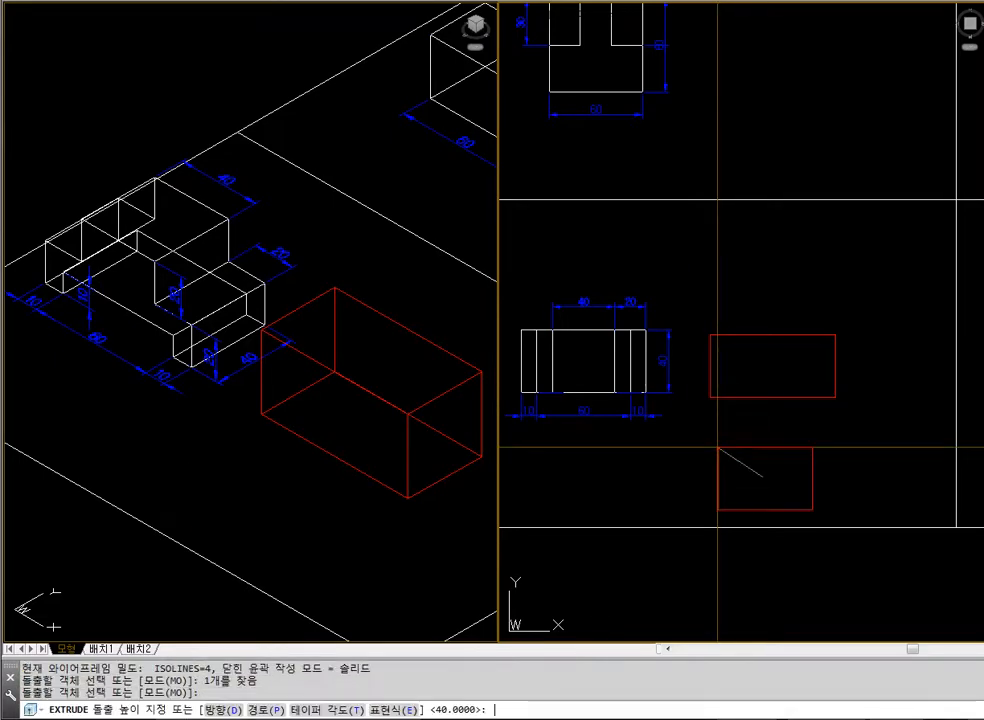
type("10")
key("Return")
key("Escape")
key("Escape")
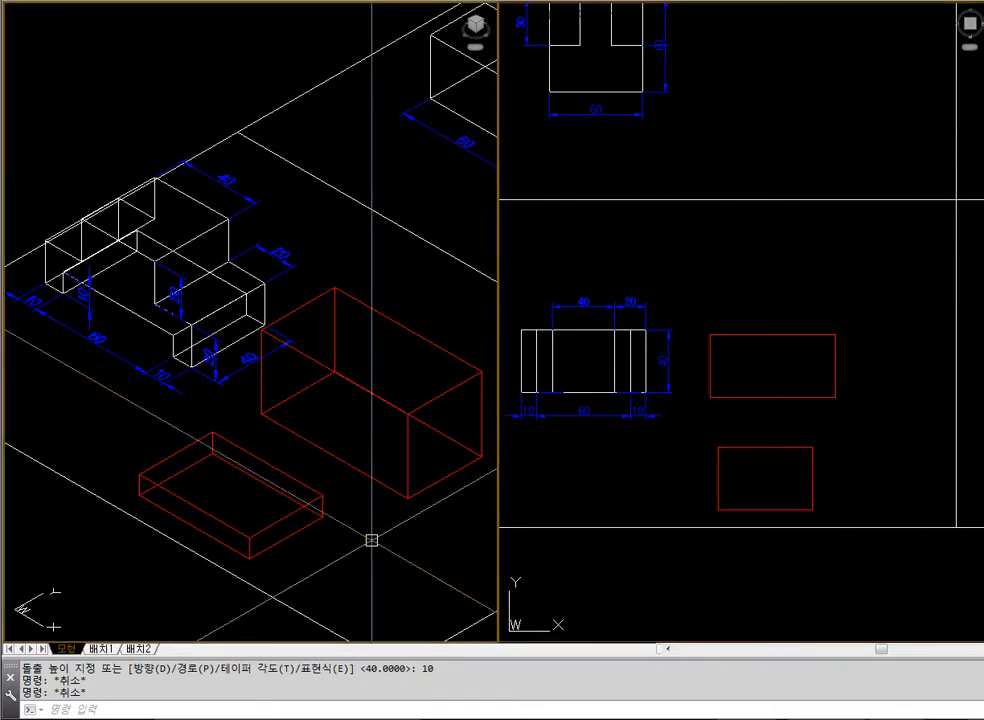
Move the thin slab by the midpoint of its lower front edge onto the midpoint of the block's lower front edge
type("m")
key("Return")
left_click(277, 523)
key("Return")
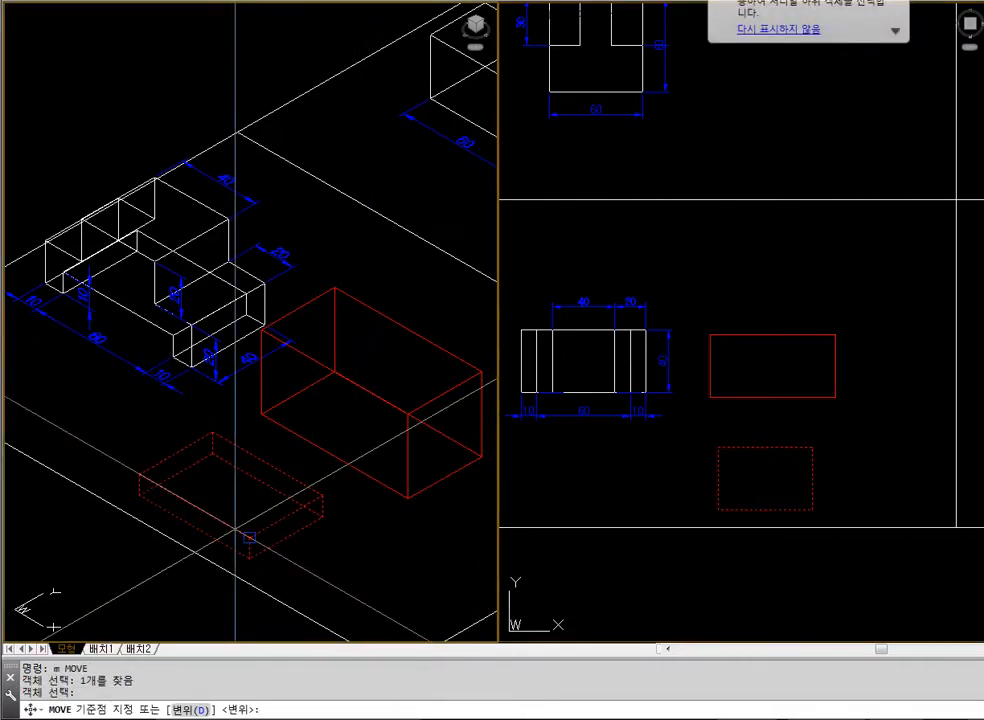
type("mid")
key("Return")
left_click(194, 527)
type("m")
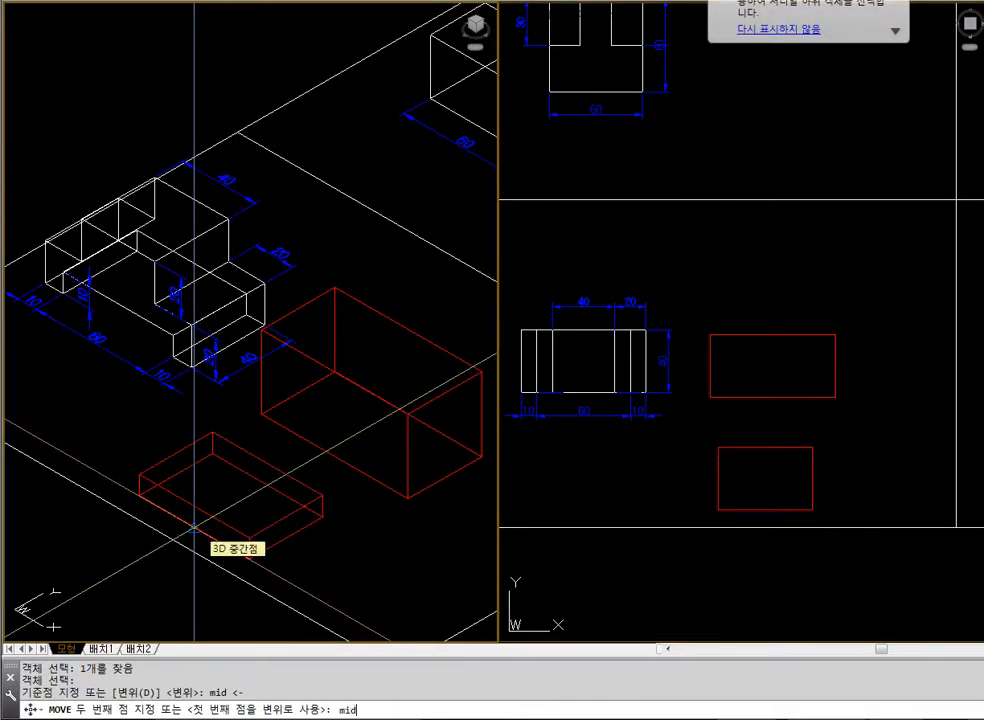
type("id")
key("Return")
left_click(330, 456)
Check the slab's placement in the block with hidden lines removed, and regenerate the isometric view as wireframe
type("h")
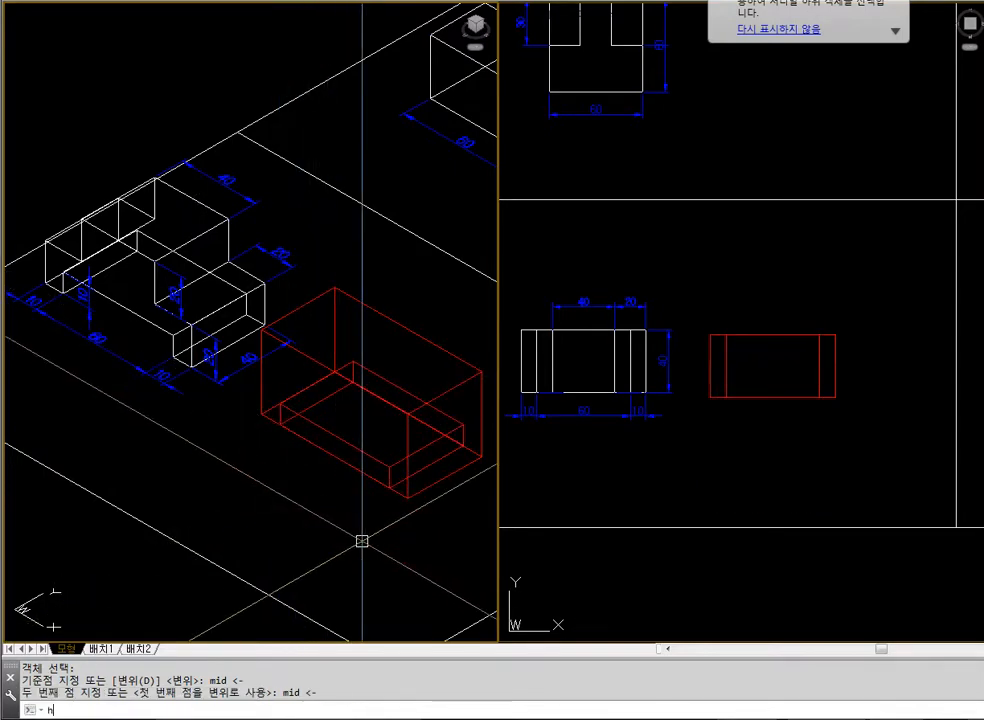
type("i")
key("Return")
type("s")
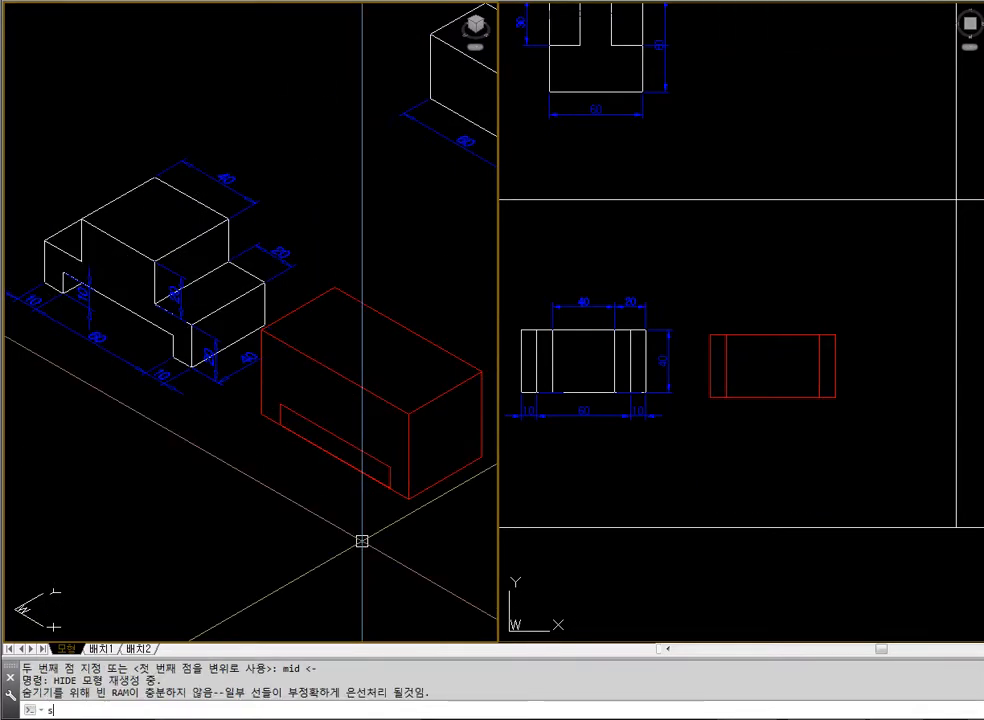
key("Escape")
key("Escape")
type("ㄱegen")
key("Return")
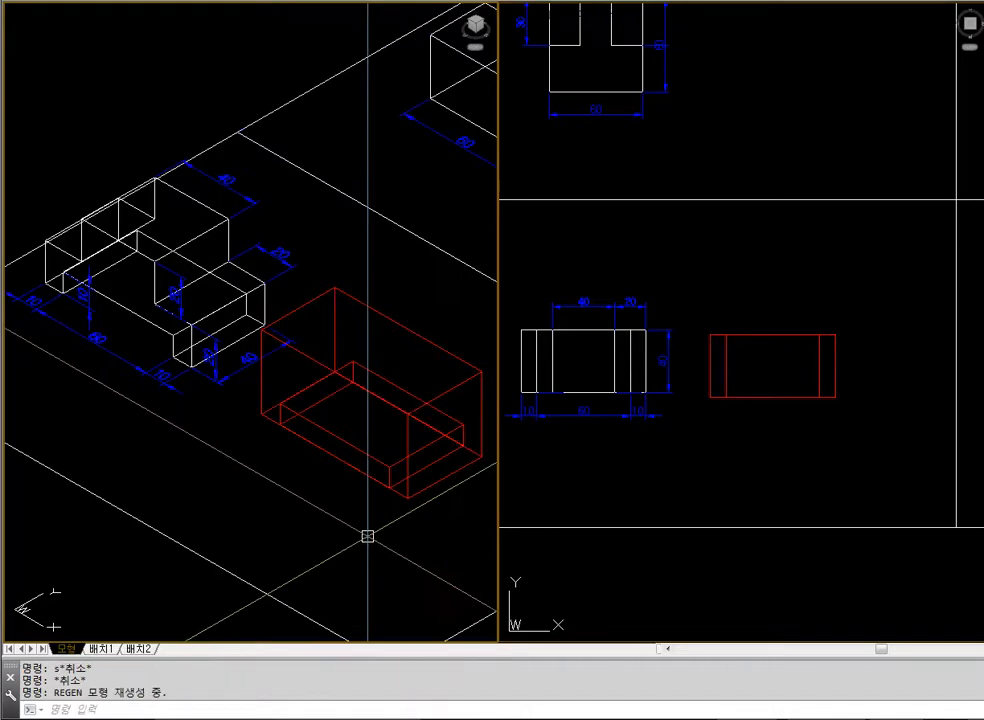
Subtract the thin slab from the block to cut the recess in its underside
type("sub")
key("Return")
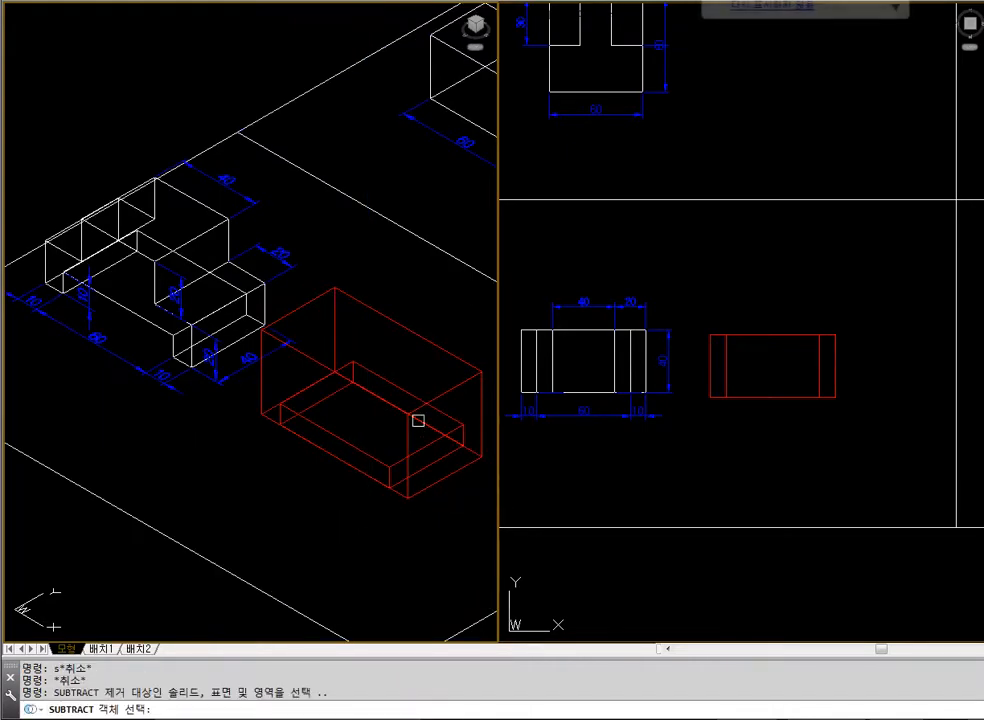
left_click(461, 384)
key("Return")
left_click(345, 443)
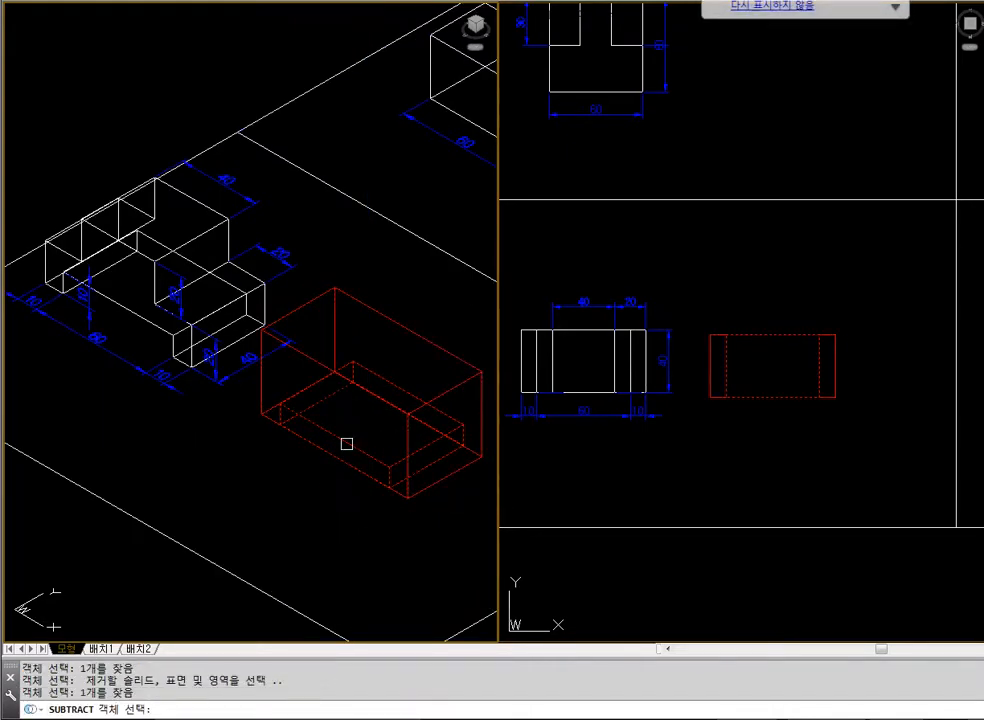
key("Return")
Check the recessed block with hidden lines removed, and regenerate the isometric view as wireframe
type("hide")
key("Return")
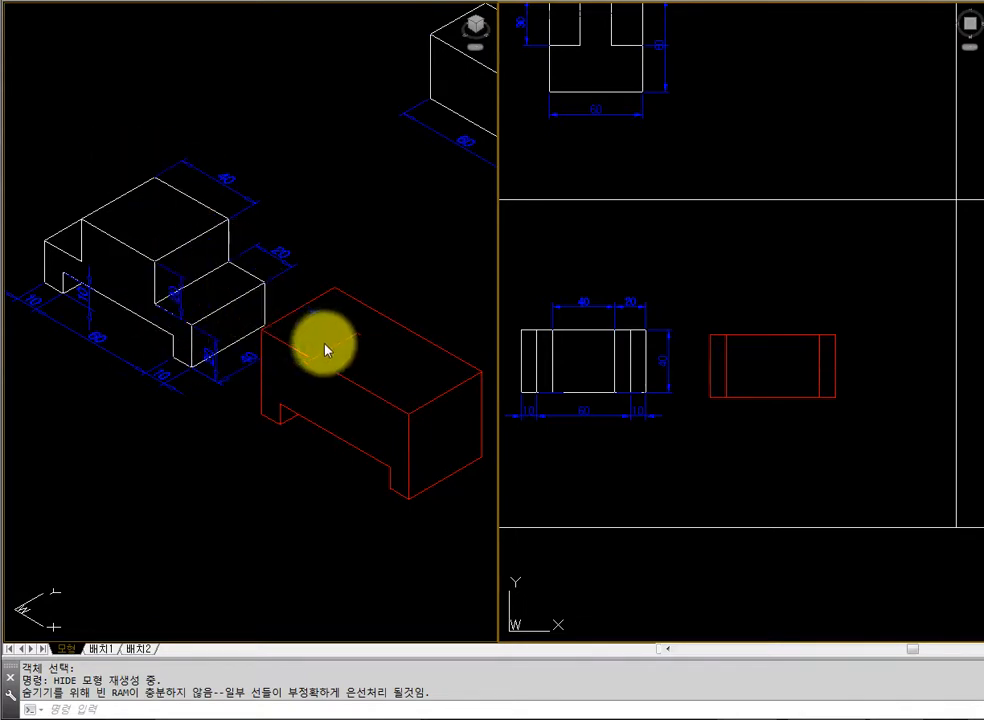
left_click(478, 525)
type("reg")
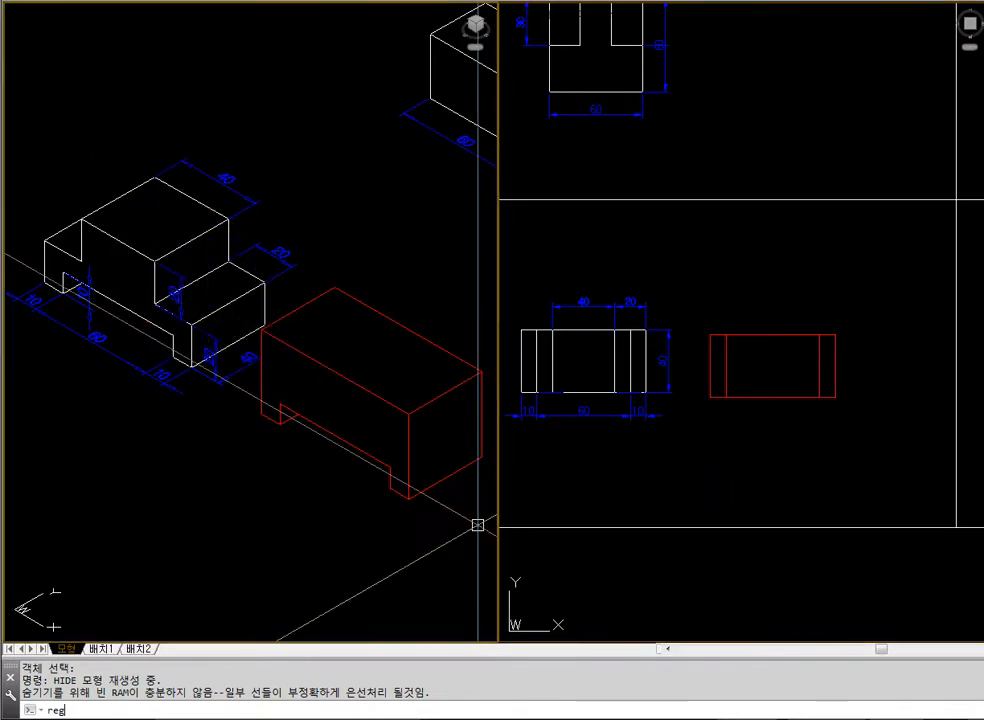
type("en")
key("Return")
Draw a rectangle 20 wide and 40 deep below the block in the plan view
left_click(717, 495)
key("Escape")
type("rec")
key("Return")
left_click(680, 465)
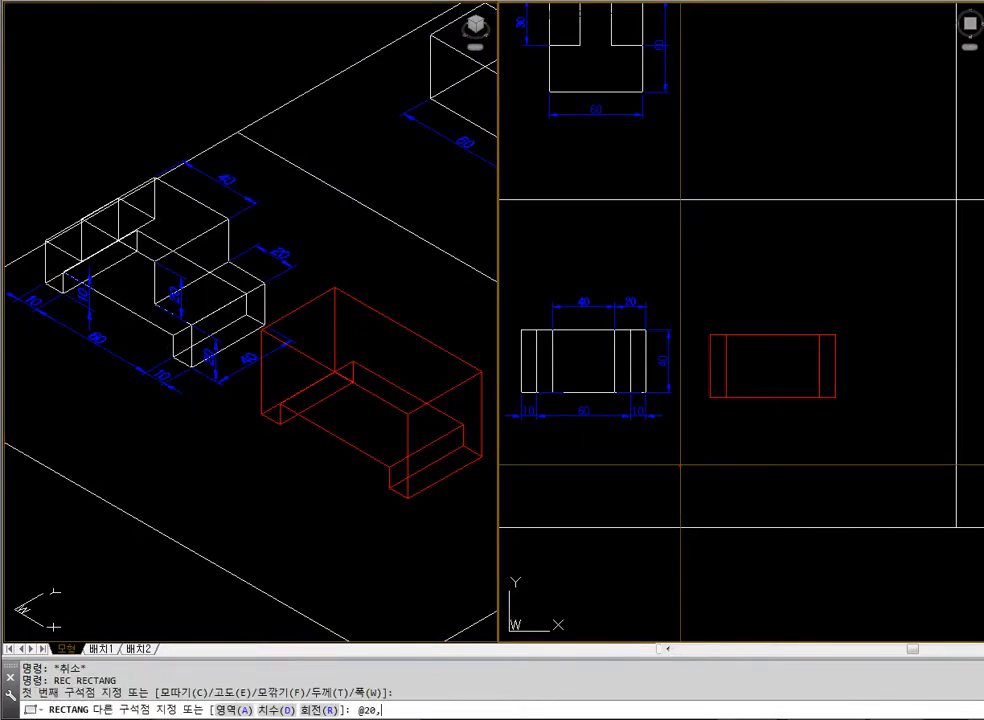
key("Return")
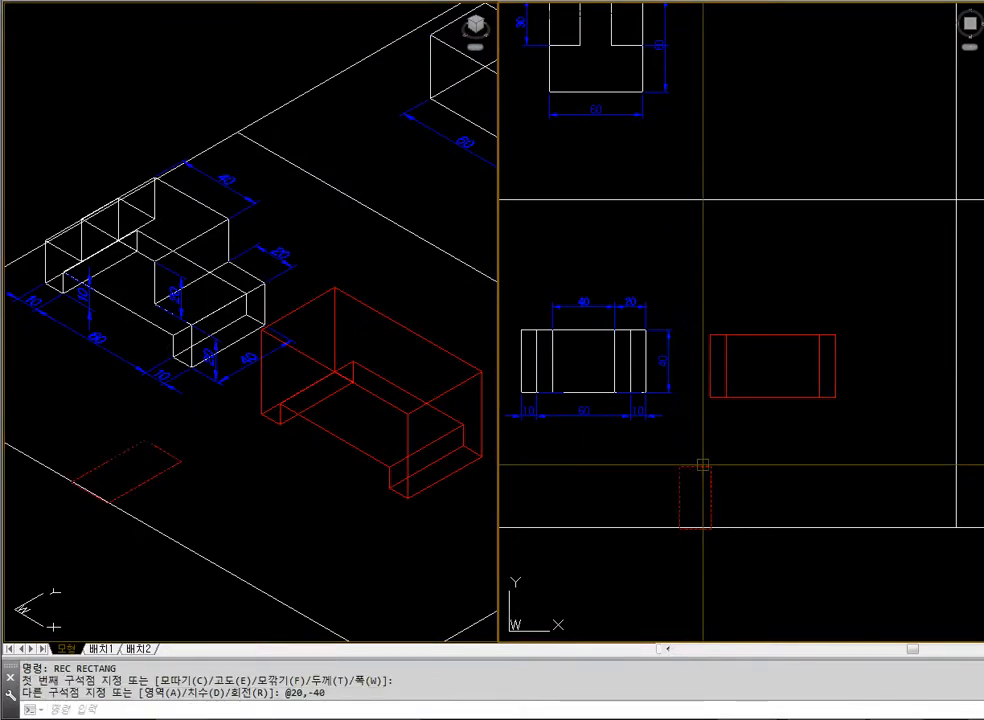
Move the 20 by 40 rectangle slightly upward in the plan view, clear of the cell border
type("m")
key("Return")
left_click(703, 465)
key("Return")
left_click(745, 477)
left_click(746, 466)
key("Escape")
key("Escape")
Extrude the 20 by 40 rectangle to a height of 20
type("ex")
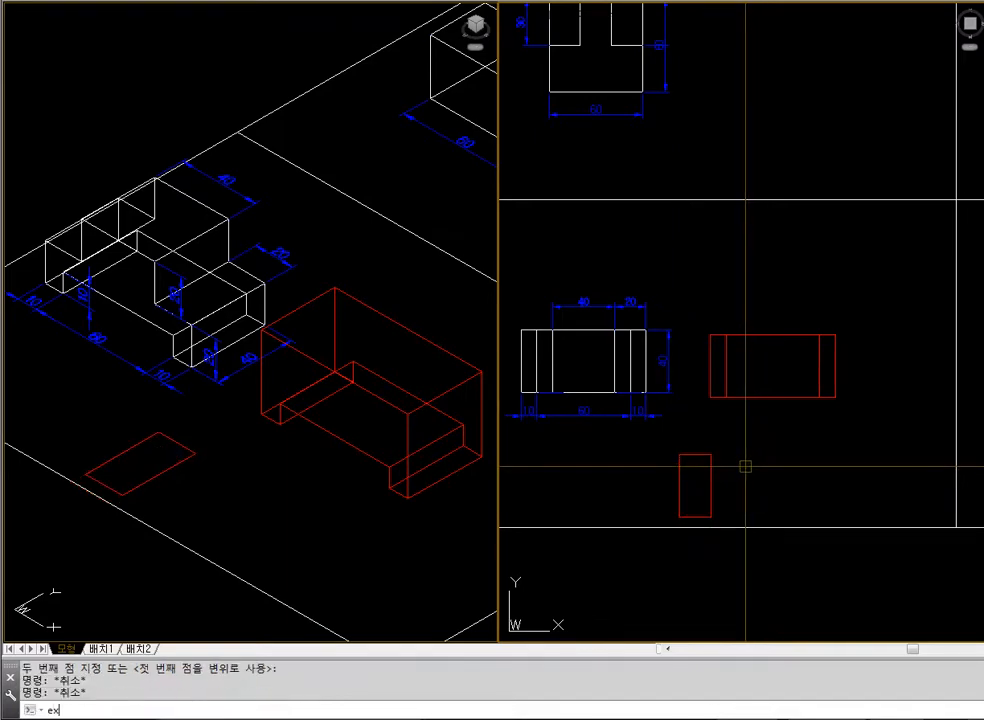
type("t")
key("Return")
left_click(758, 518)
left_click(676, 479)
key("Return")
type("20")
key("Return")
key("Escape")
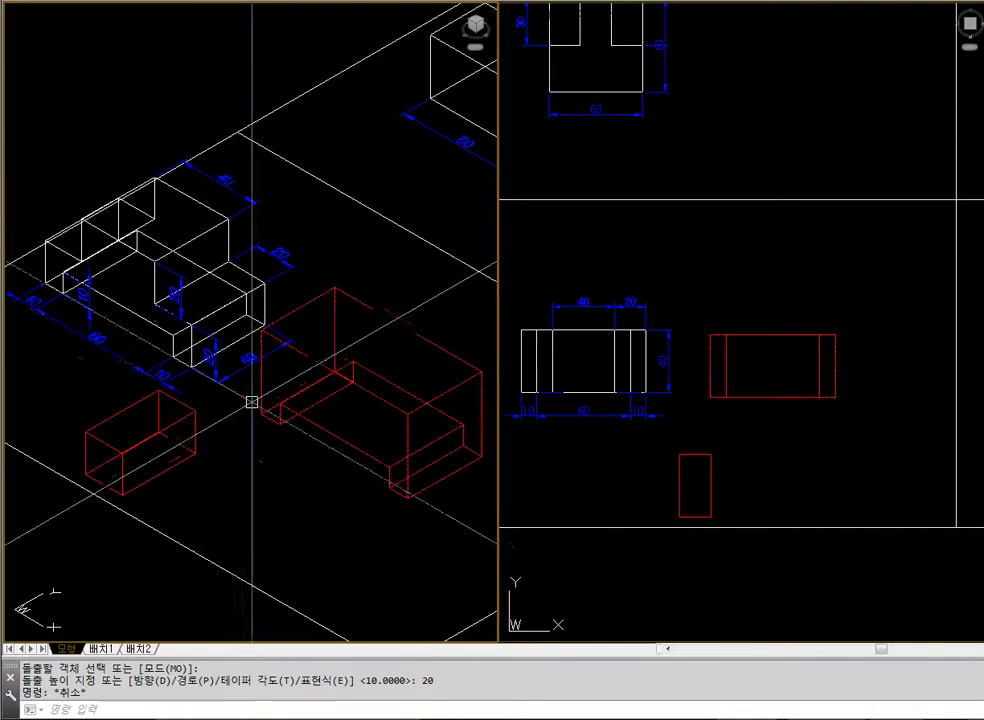
Move the small box by the endpoint of its upper right corner onto the endpoint of the block's upper right corner
type("m")
key("Return")
left_click(193, 409)
key("Return")
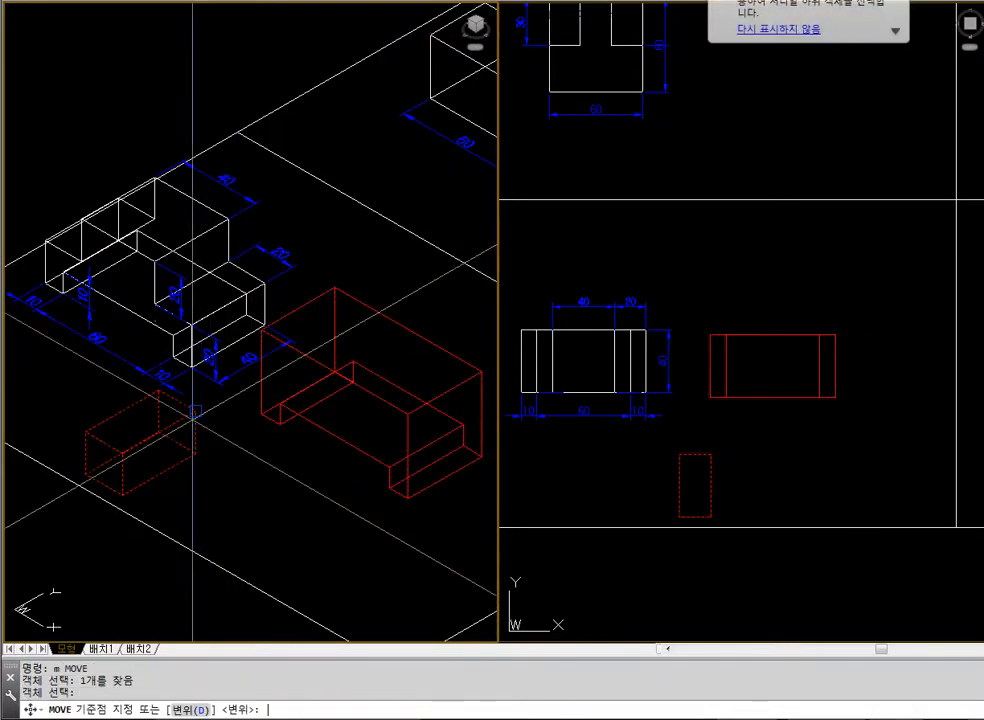
type("end")
key("Return")
left_click(193, 409)
type("end")
key("Return")
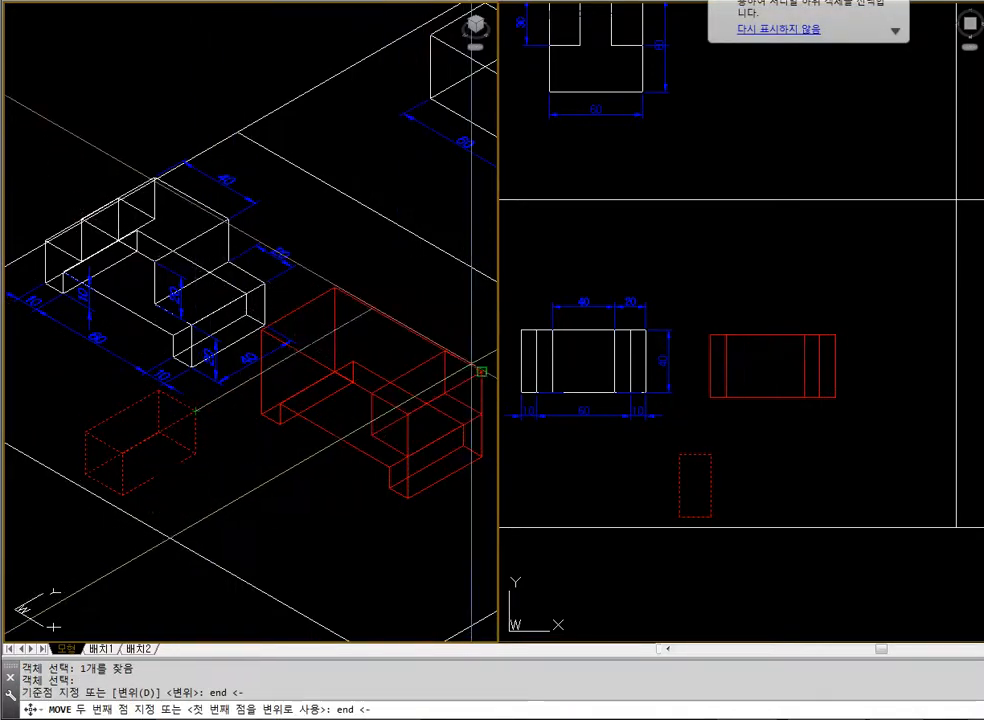
left_click(481, 369)
key("Escape")
key("Escape")
Mirror the small box about the block's vertical centre line in the plan view, keeping the original
type("mi")
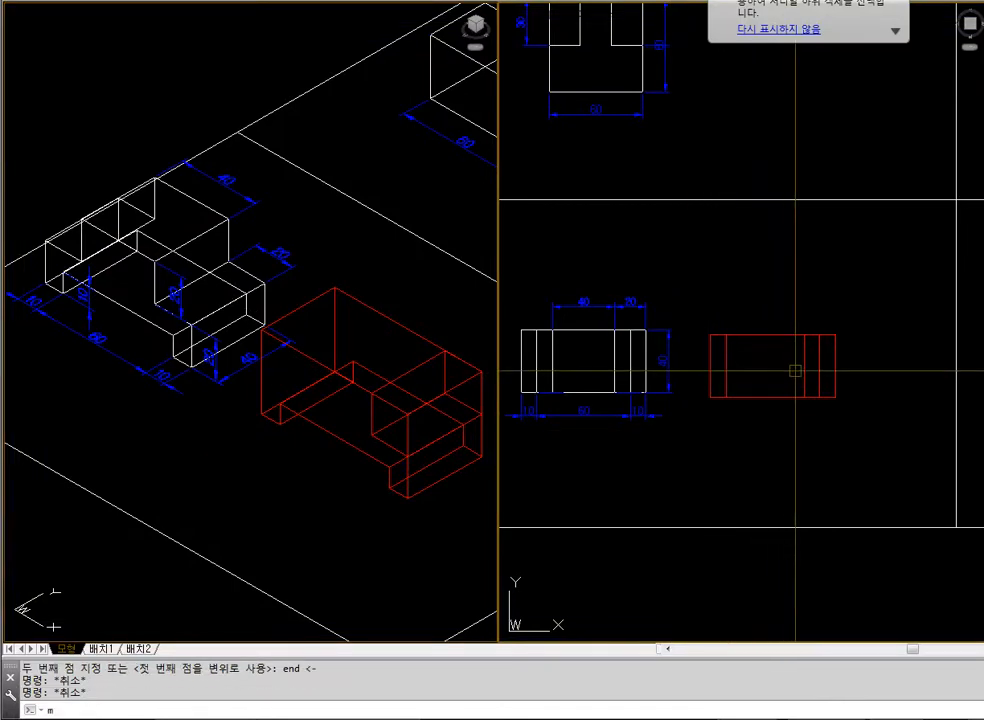
key("Return")
left_click(802, 354)
key("Return")
left_click(772, 334)
left_click(773, 445)
key("Return")
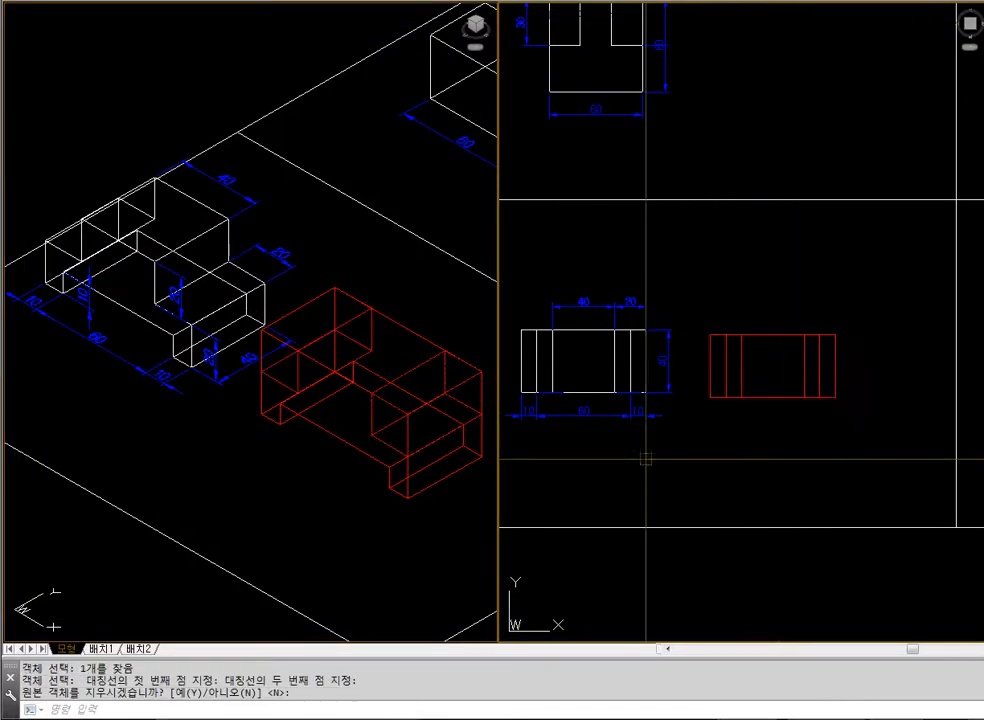
Check the two small boxes on the block with hidden lines removed, and regenerate the isometric view as wireframe
type("hi")
key("Return")
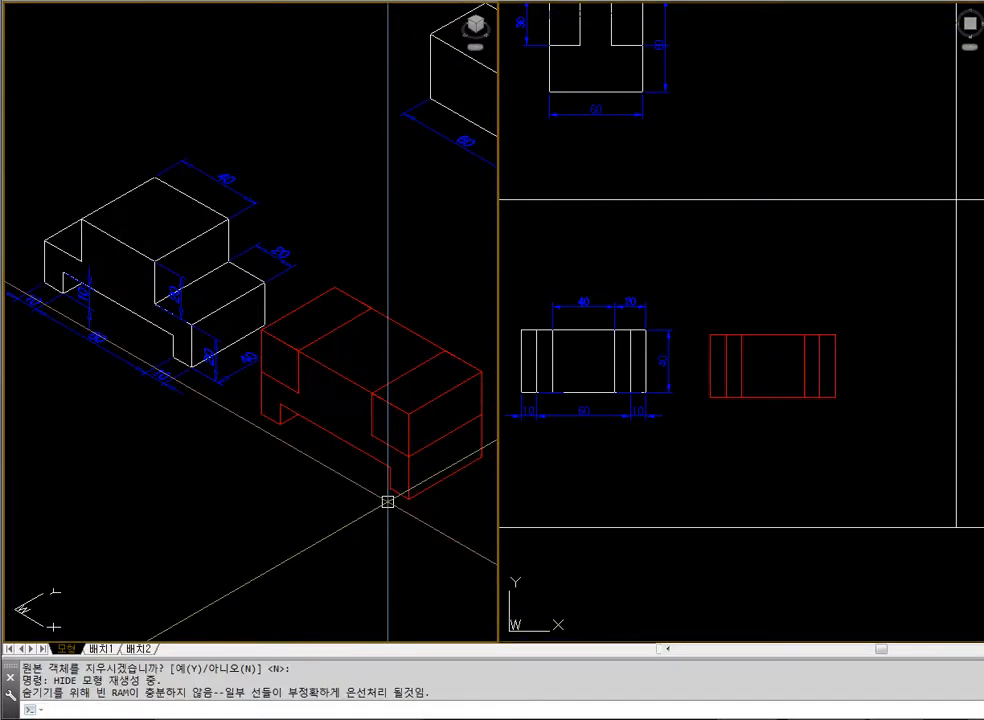
type("sub")
key("Return")
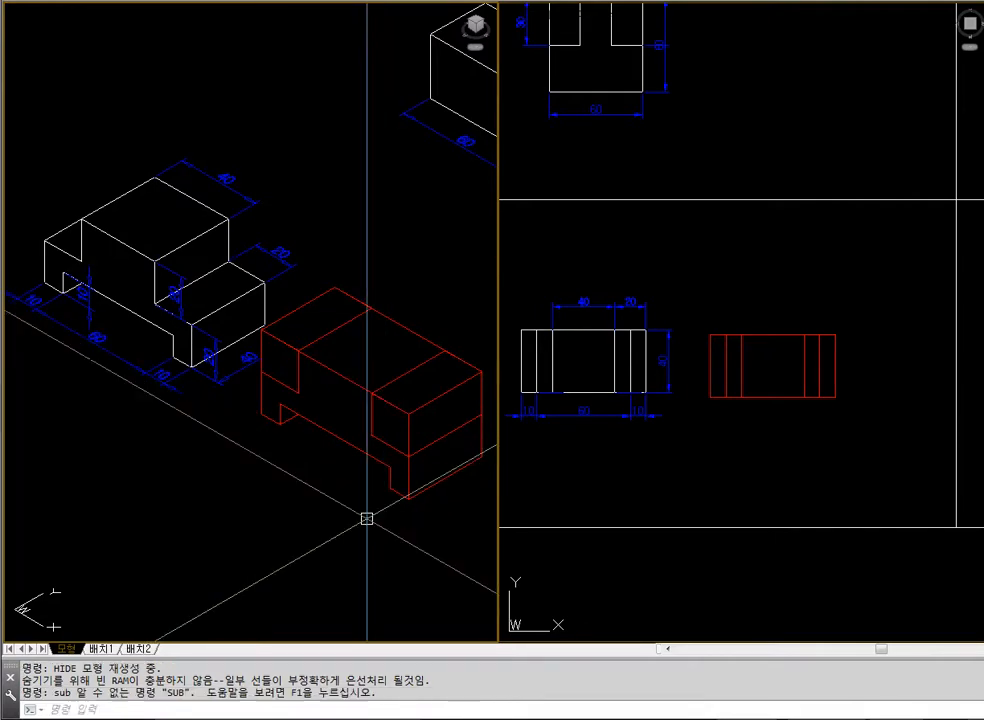
key("Escape")
key("Escape")
type("sub")
key("Return")
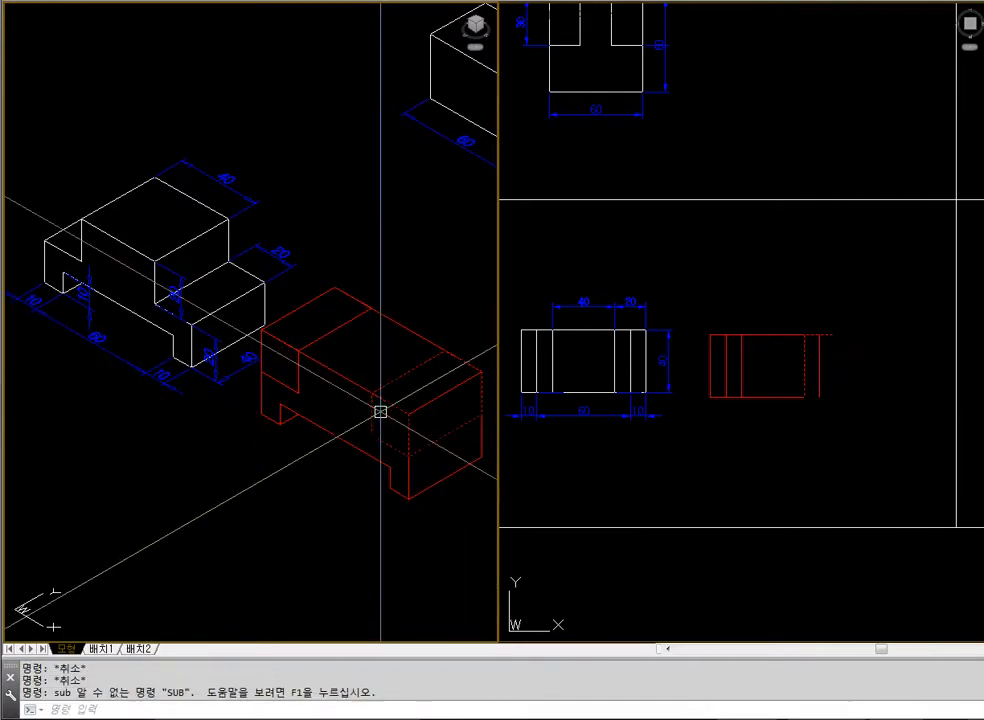
key("Escape")
key("Escape")
type("reg")
key("Return")
key("Escape")
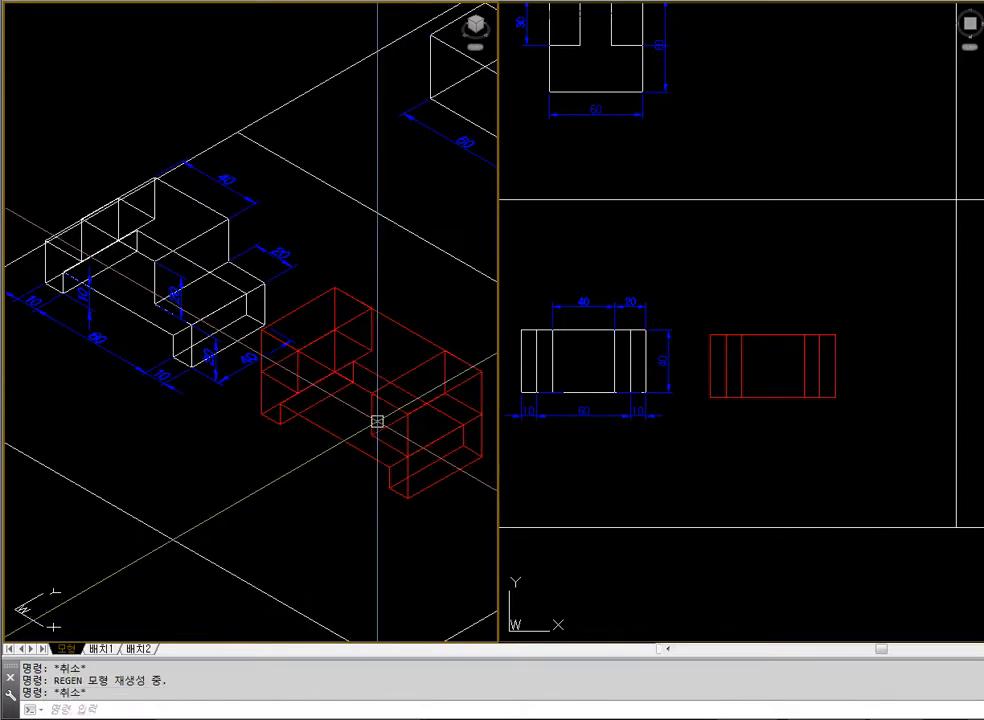
Subtract both small boxes from the block to form the two steps, and show the result with hidden lines removed
type("sub")
key("Return")
key("Escape")
key("Escape")
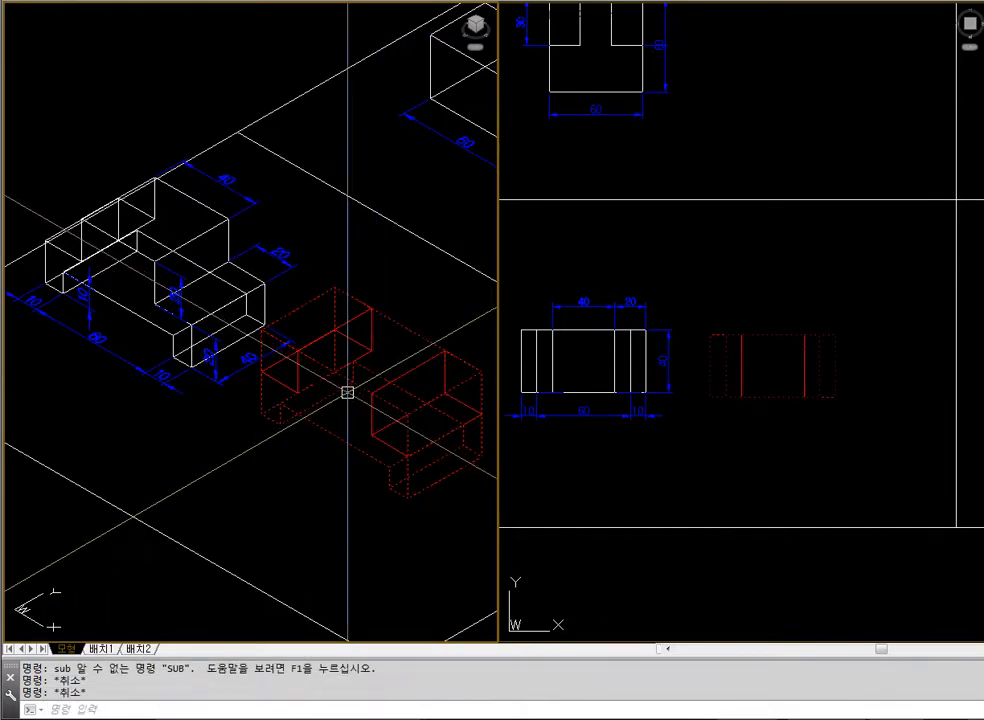
type("sub")
key("Return")
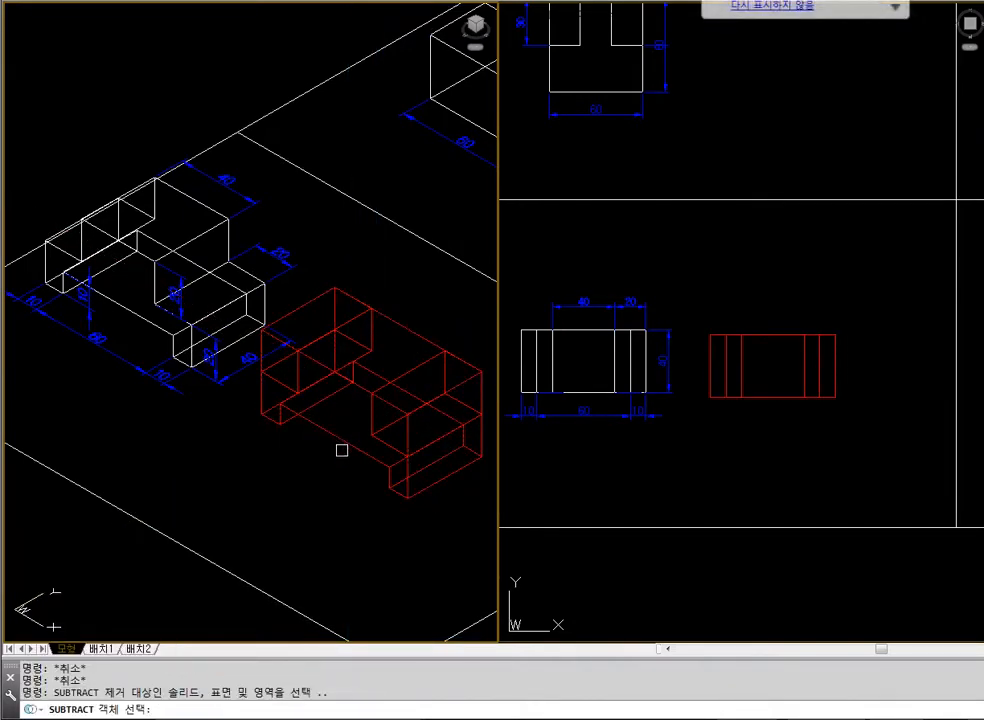
left_click(346, 438)
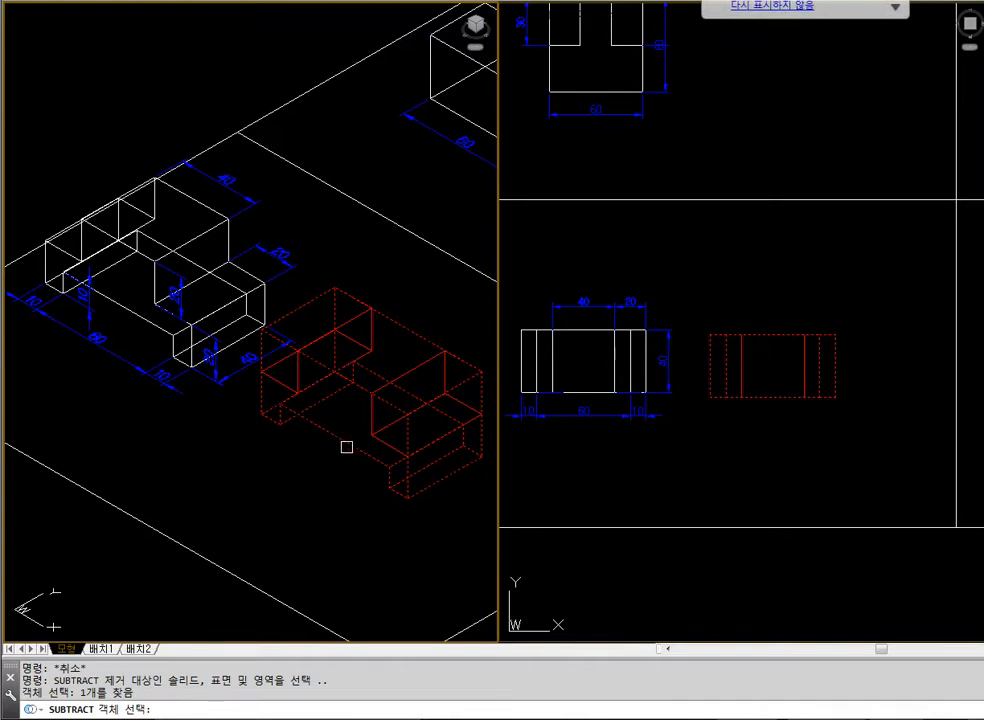
key("Return")
left_click(404, 333)
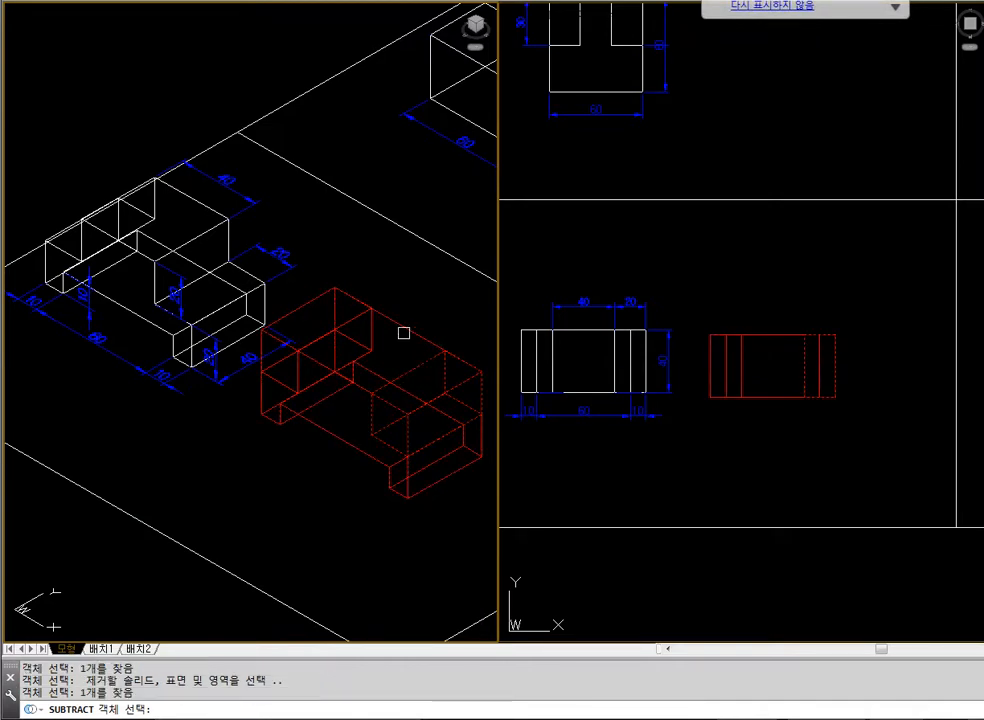
key("Return")
type("hi")
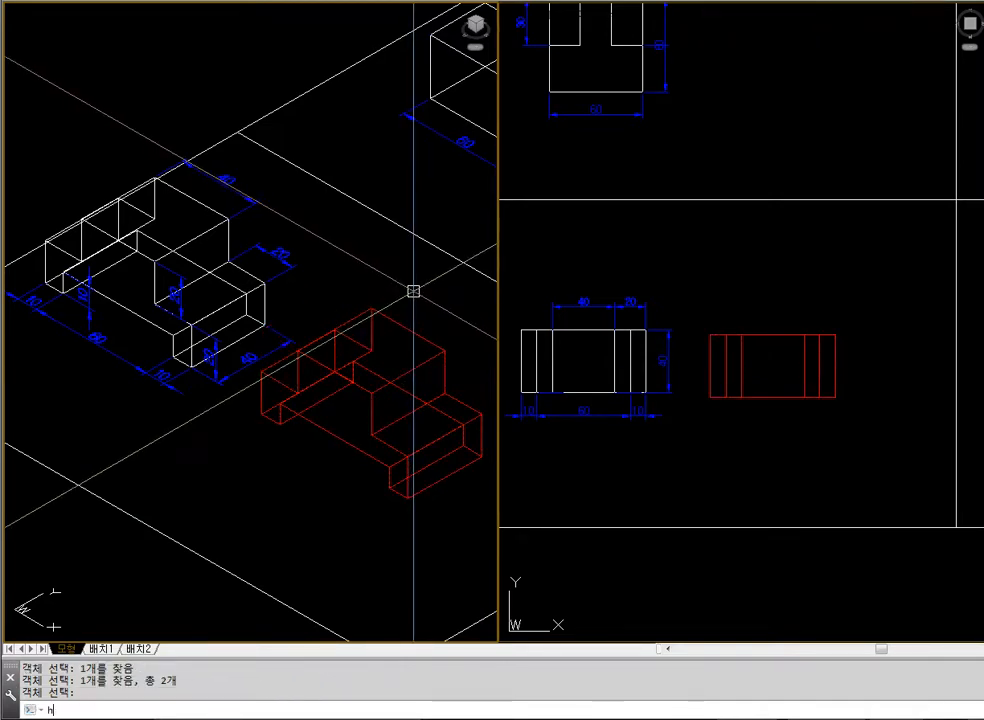
key("Return")
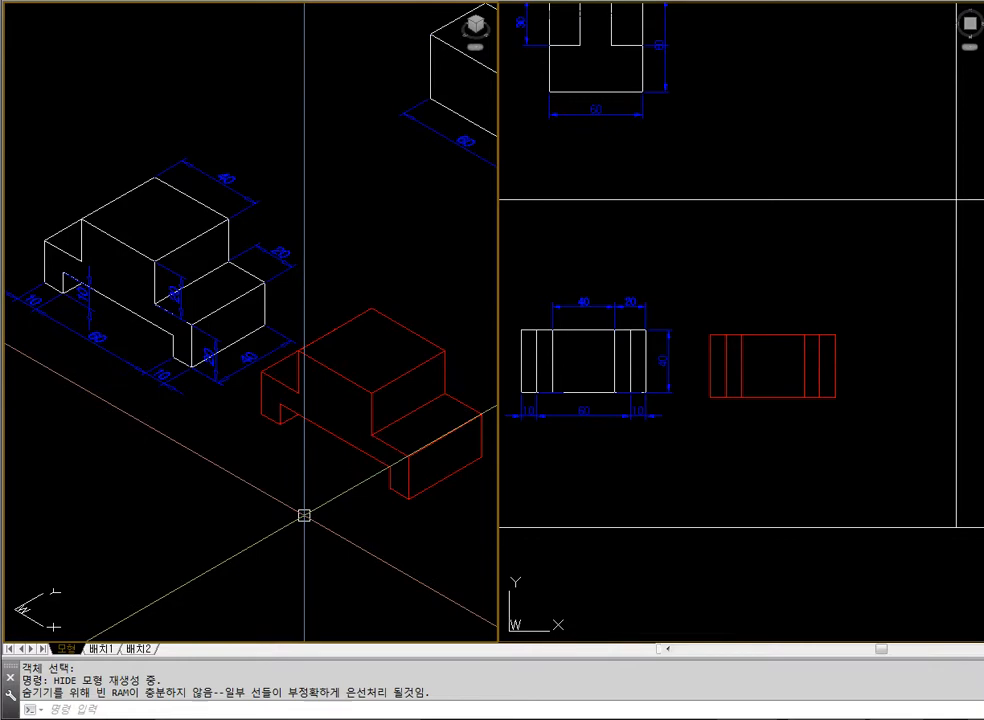
Bring up the list of 3D commands in the plan view and review it
left_click(670, 503)
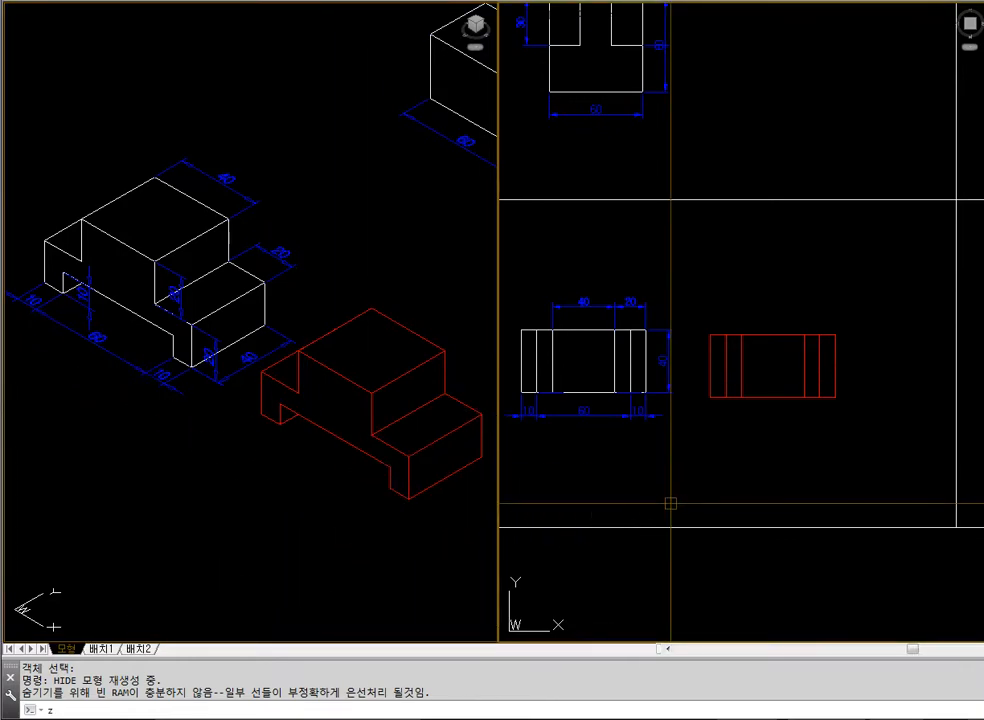
key("space")
type("e")
key("space")
type("z")
key("space")
type("o")
key("space")
scroll(540, 293, "up", 5)
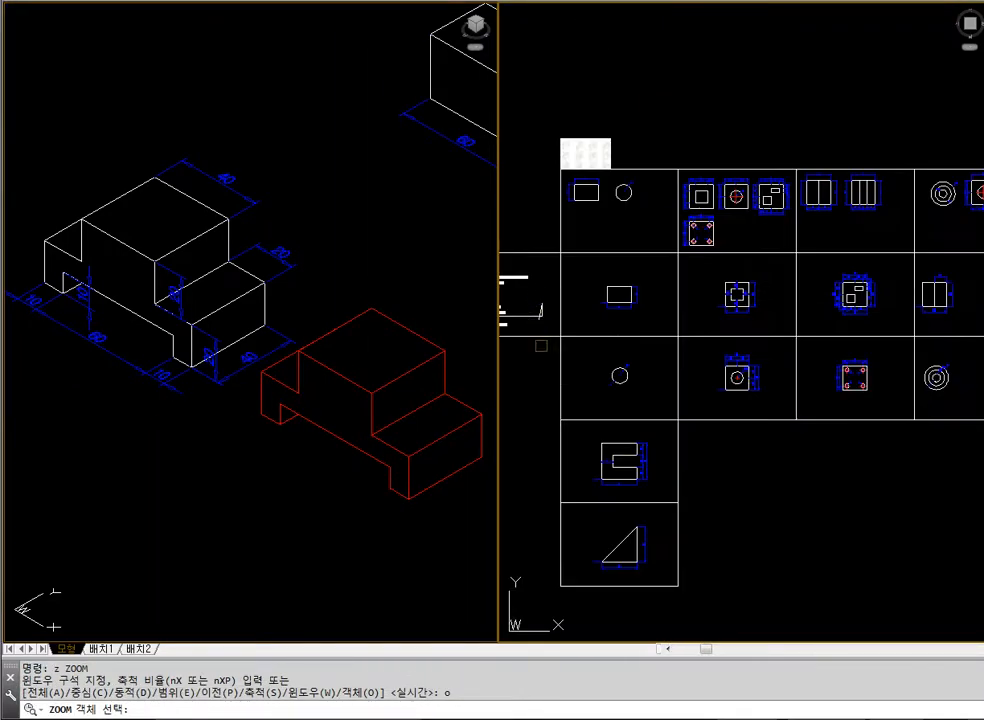
left_click(541, 346)
key("space")
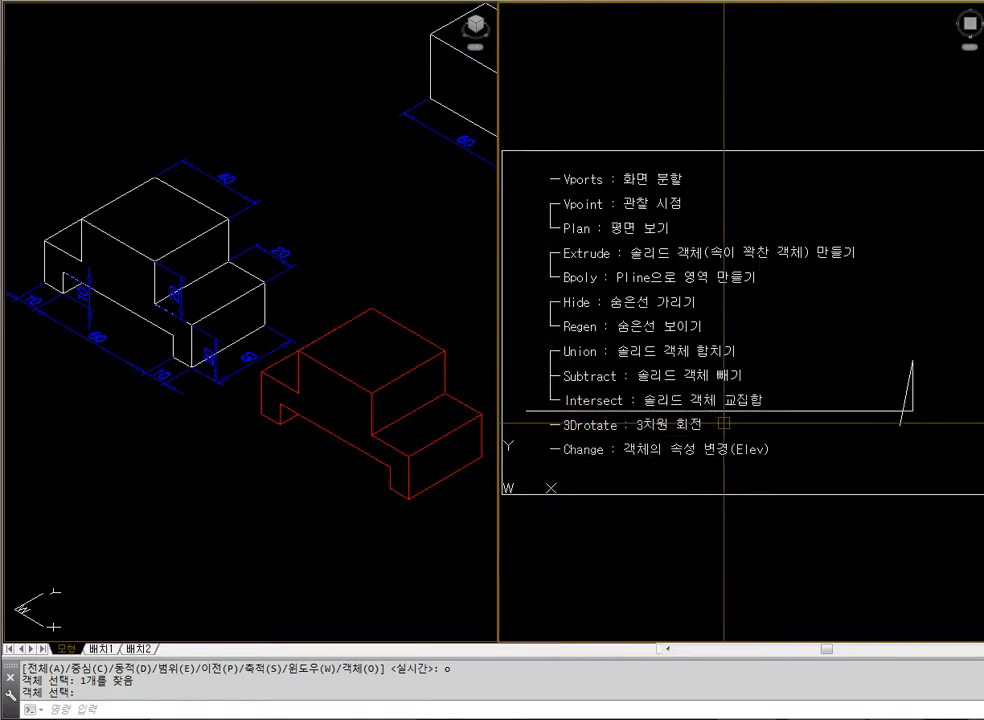
Return the plan view to the stepped block example and compare the finished block with the dimensioned original
type("z")
key("space")
type("e")
key("space")
key("Escape")
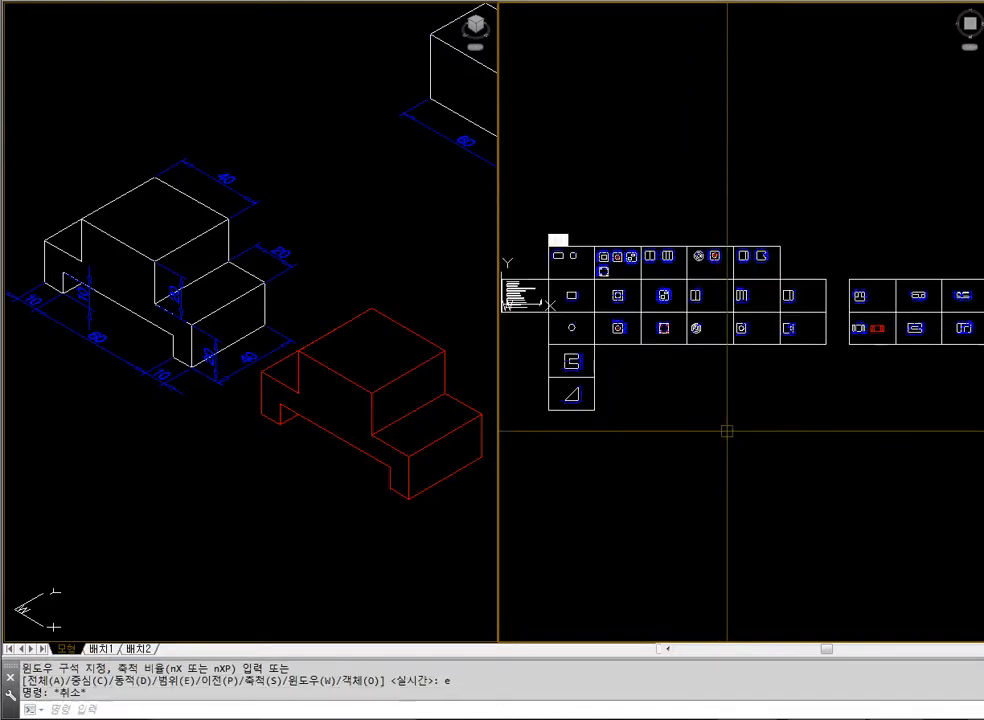
type("z")
key("space")
left_click(834, 294)
left_click(931, 369)
type("z")
key("space")
left_click(562, 198)
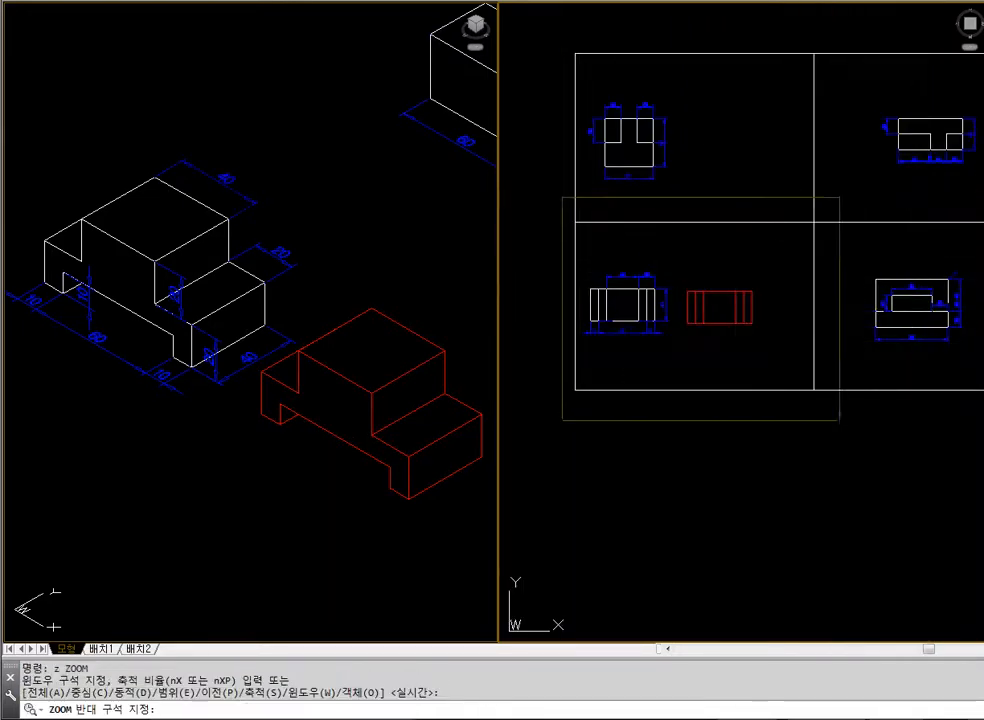
left_click(855, 430)
Erase the finished red stepped block beside the dimensioned original
left_click(271, 492)
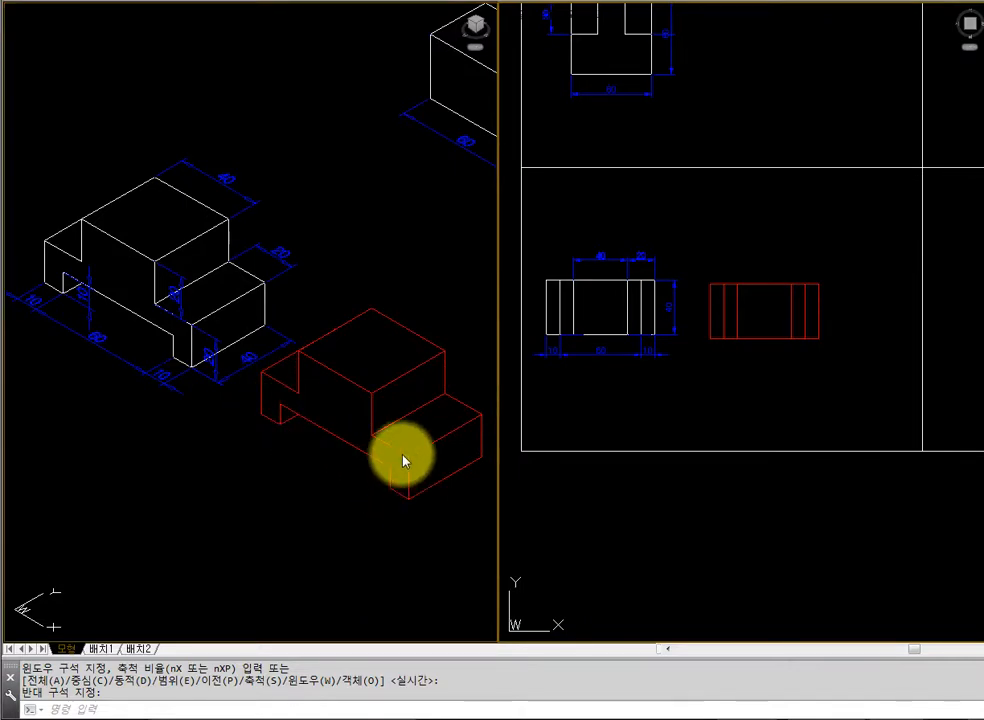
left_click(365, 498)
type("e")
key("space")
left_click(433, 549)
left_click(371, 397)
key("space")
Bring the next example, the notched block with the T-shaped top, into close view in both the isometric and plan views
type("z e")
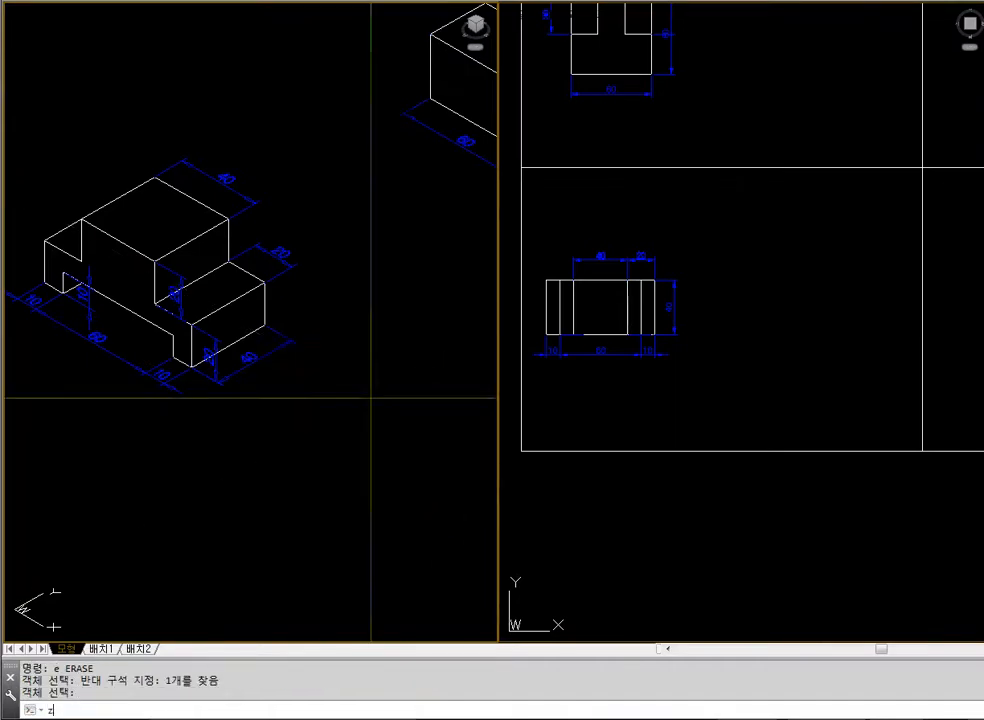
key("space")
type("z")
key("space")
left_click(368, 359)
left_click(426, 400)
left_click(747, 413)
type("z e")
key("space")
type("z")
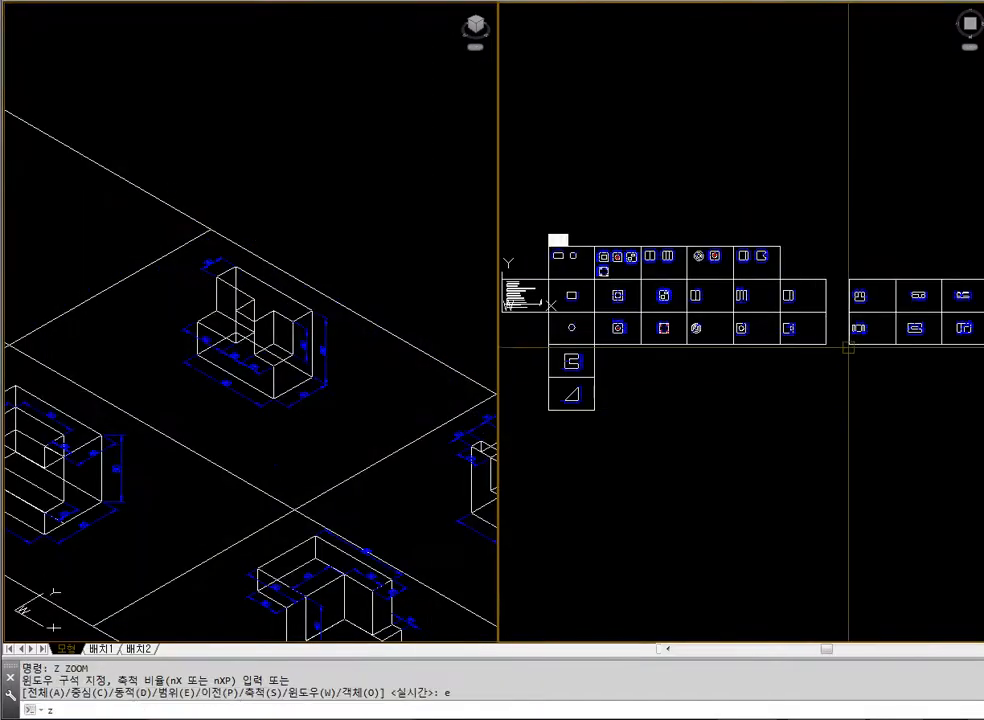
left_click(882, 268)
left_click(954, 323)
type("z")
key("space")
left_click(555, 194)
left_click(941, 470)
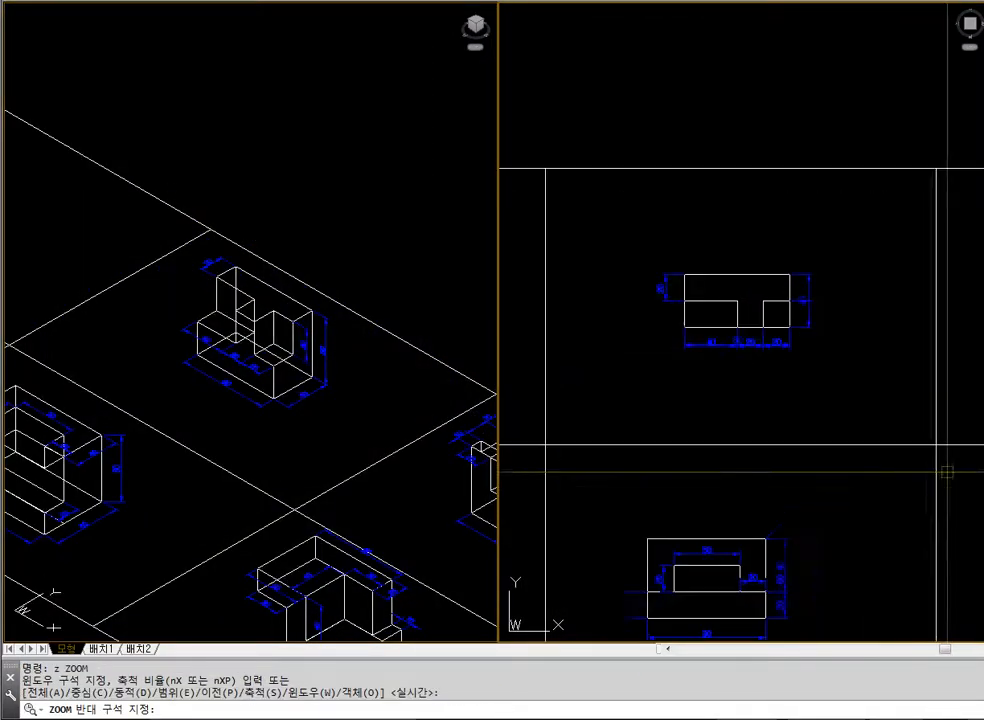
Move the notched block with its dimensions about 85 units horizontally to the left within its cell
type("m w")
key("space")
left_click(633, 250)
left_click(850, 376)
key("space")
left_click(852, 380)
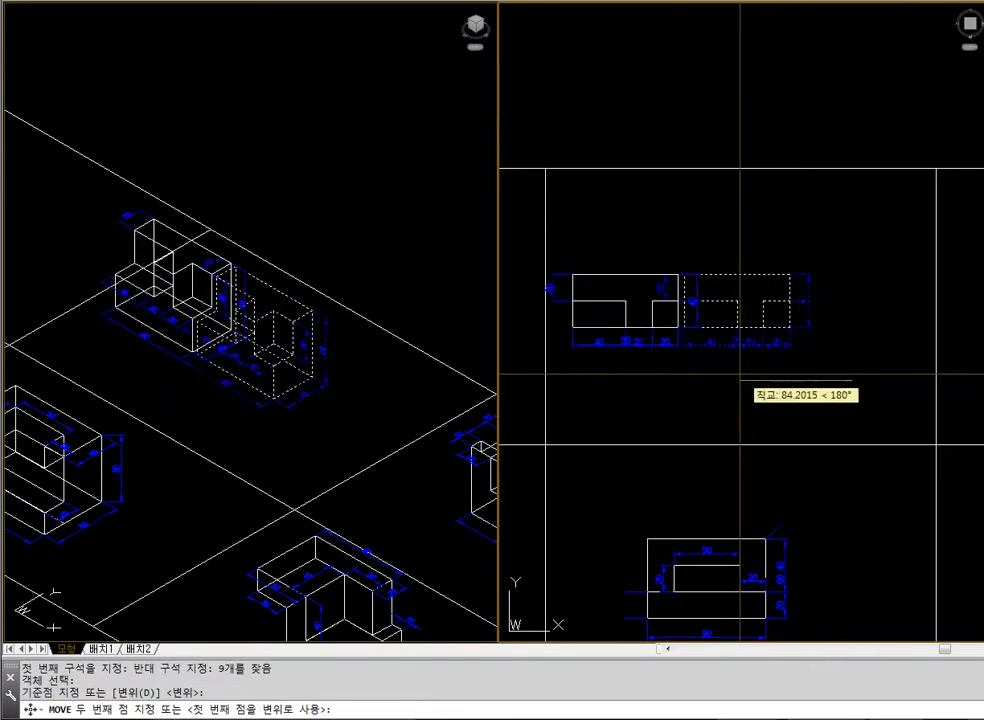
left_click(738, 378)
Examine the notched block's shape and dimensions in the isometric view with hidden lines removed
left_click(329, 340)
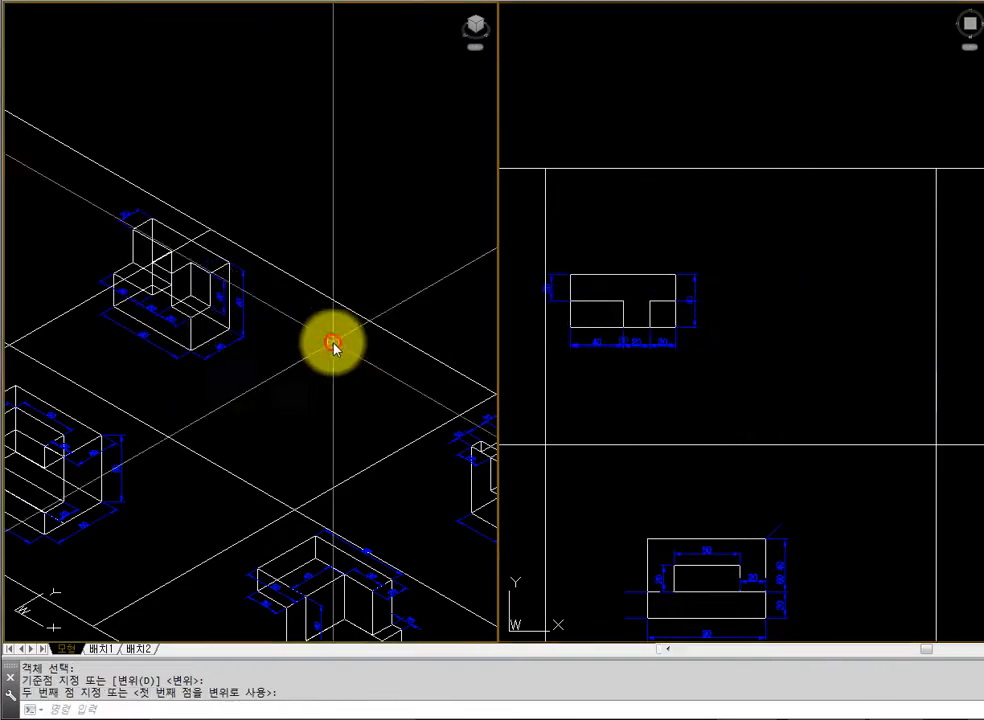
type("z")
key("space")
left_click(92, 190)
left_click(383, 467)
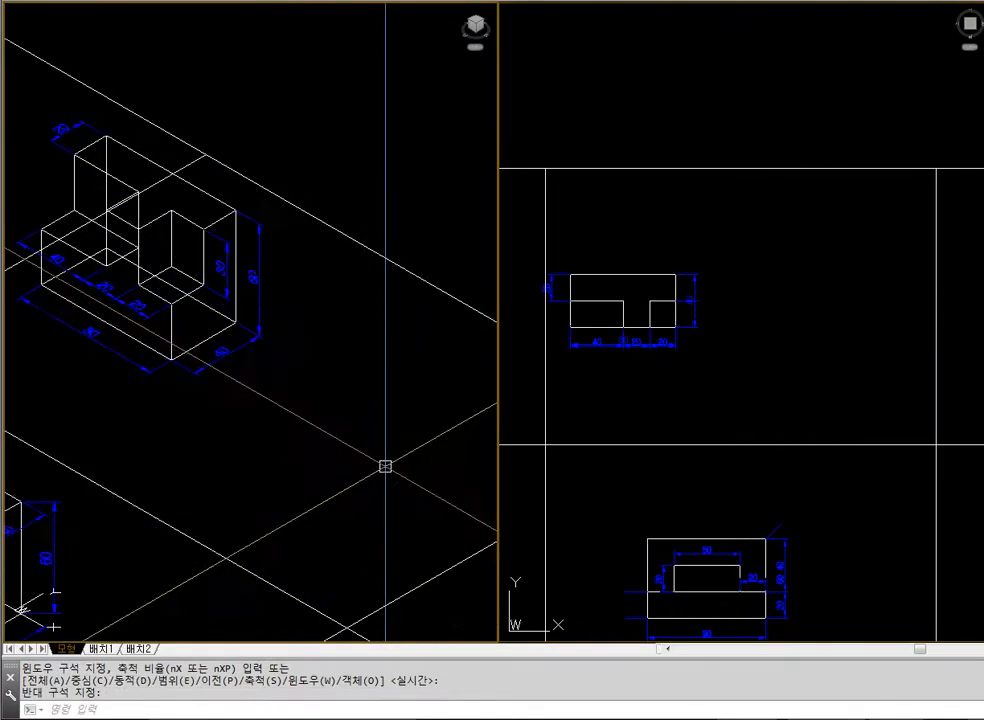
type("hide")
key("space")
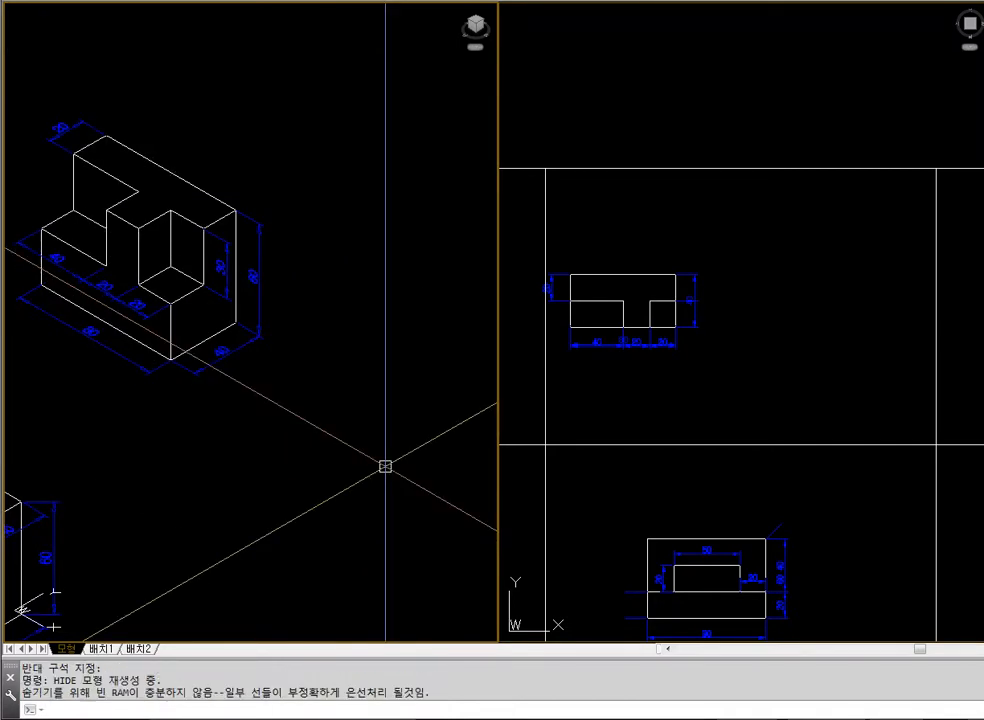
left_click(782, 356)
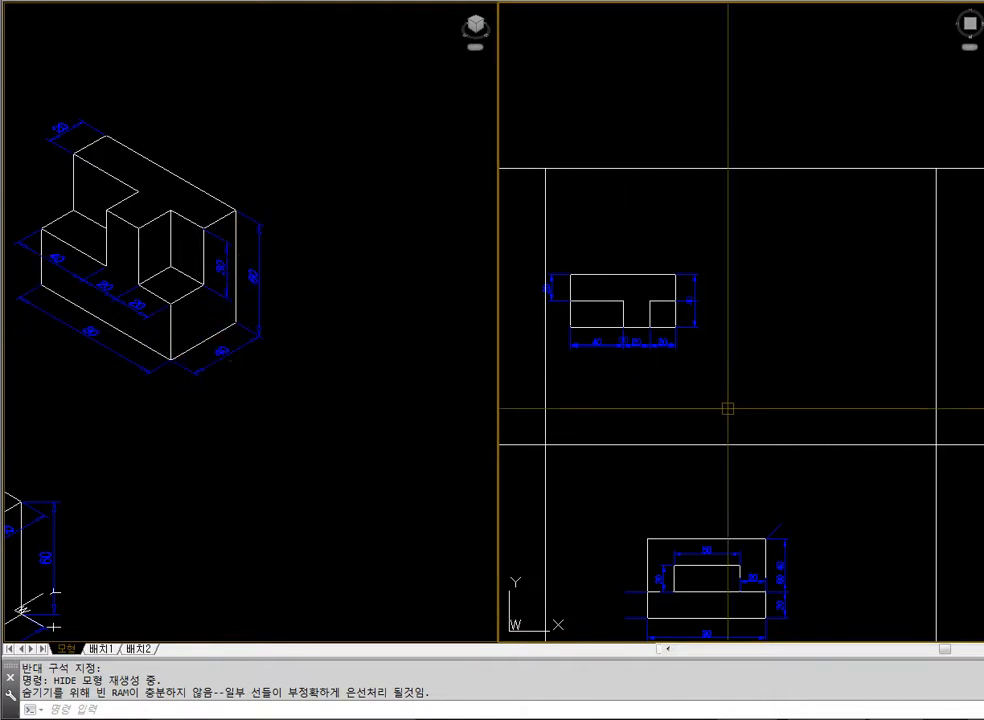
left_click(300, 405)
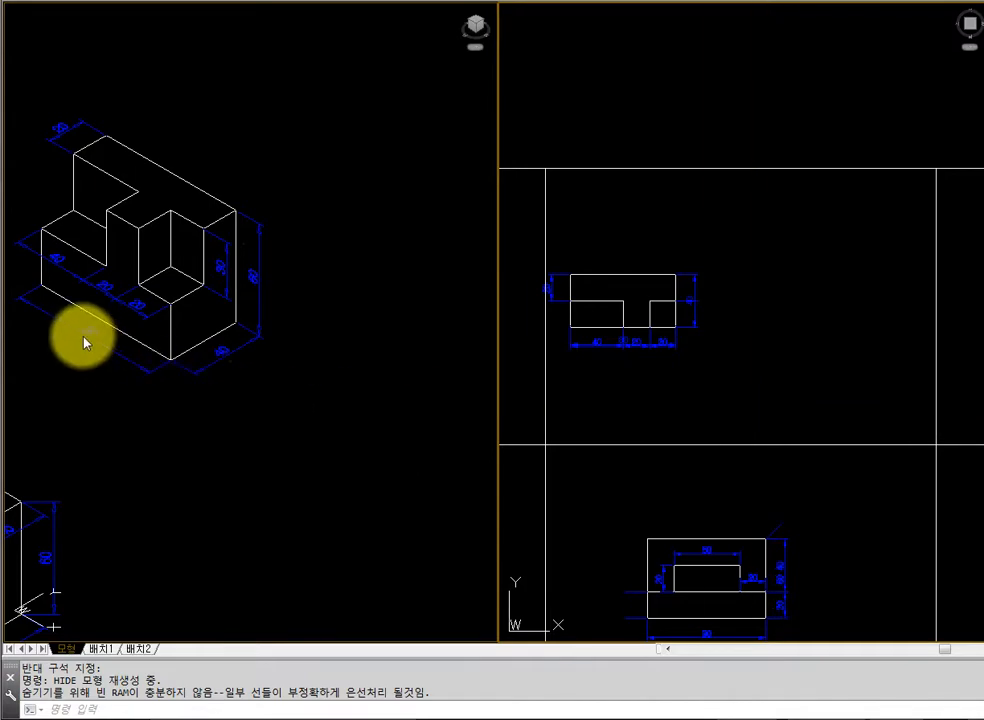
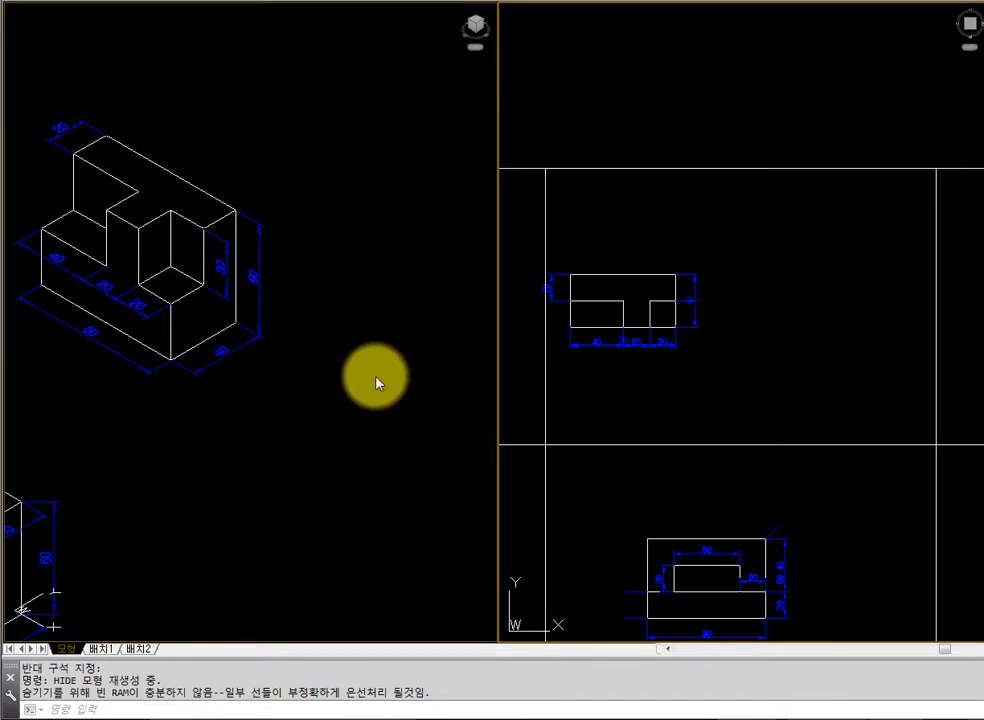
Draw the outline's rear edge 80 units long and its right edge 40 units long in the plan view beside the original
type("l")
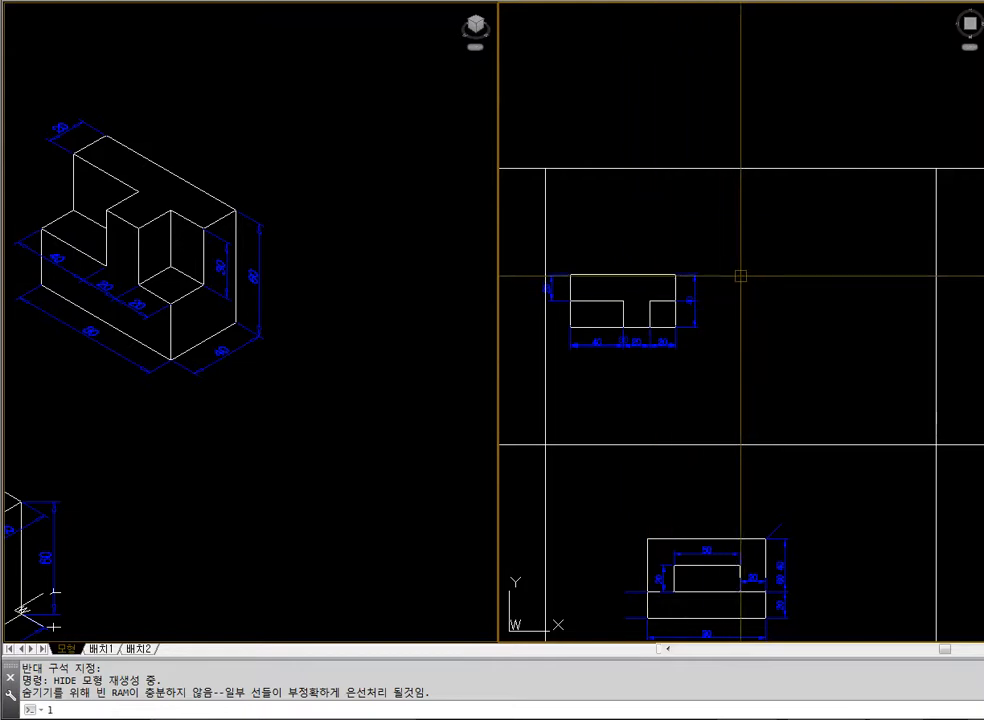
key("Return")
left_click(741, 271)
type("80")
key("Return")
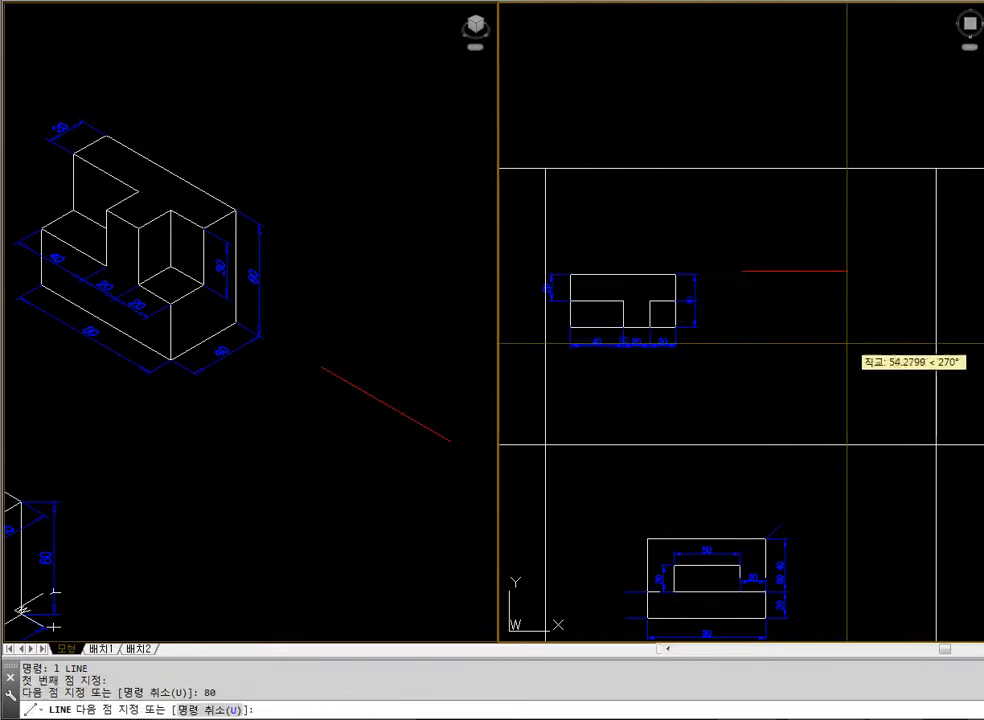
type("40")
key("Return")
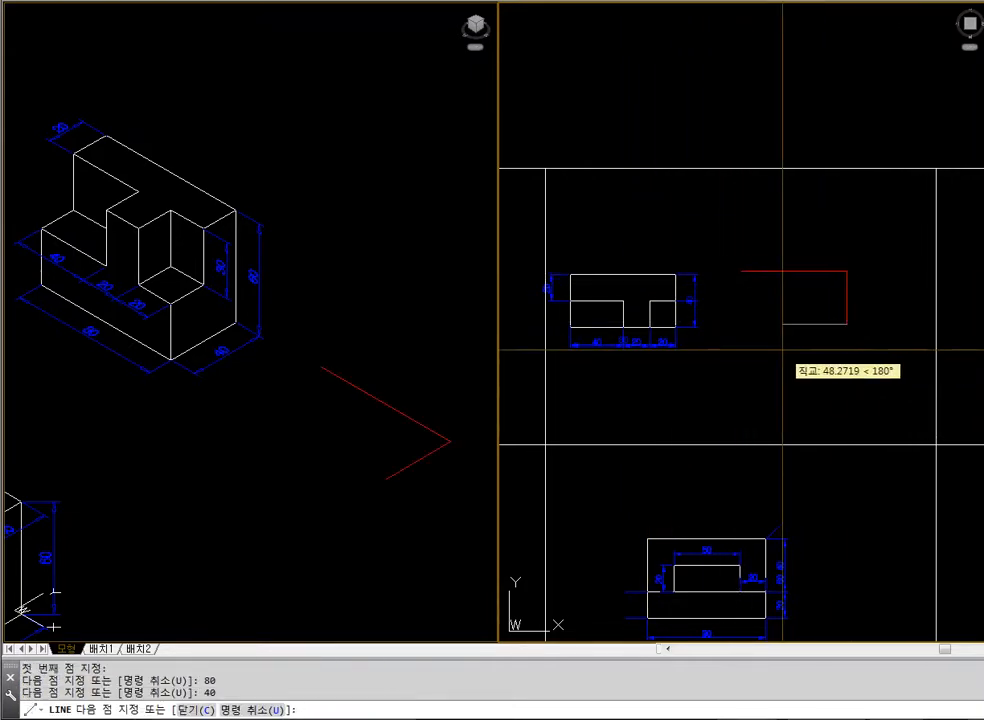
key("Return")
Copy the 80-unit rear edge to the free end of the 40-unit edge to form the outline's front edge
type("co")
key("Return")
left_click(830, 272)
key("Return")
left_click(844, 271)
left_click(845, 323)
Offset the right edge twice inward and the rear edge once inward, each by 20 units
key("Return")
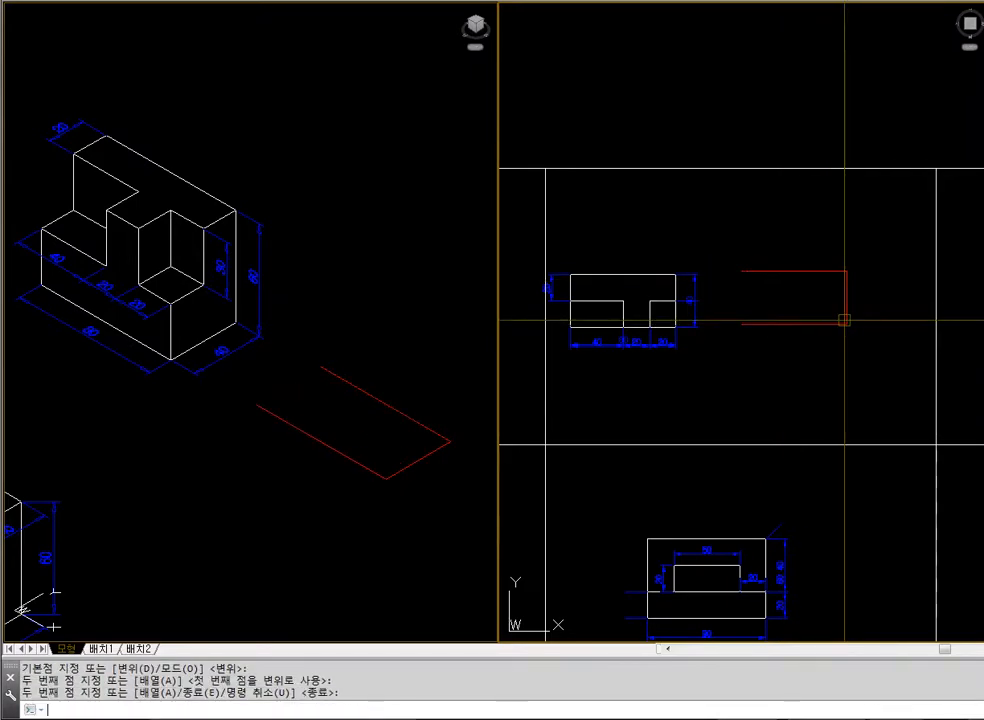
type("o")
key("Return")
type("20")
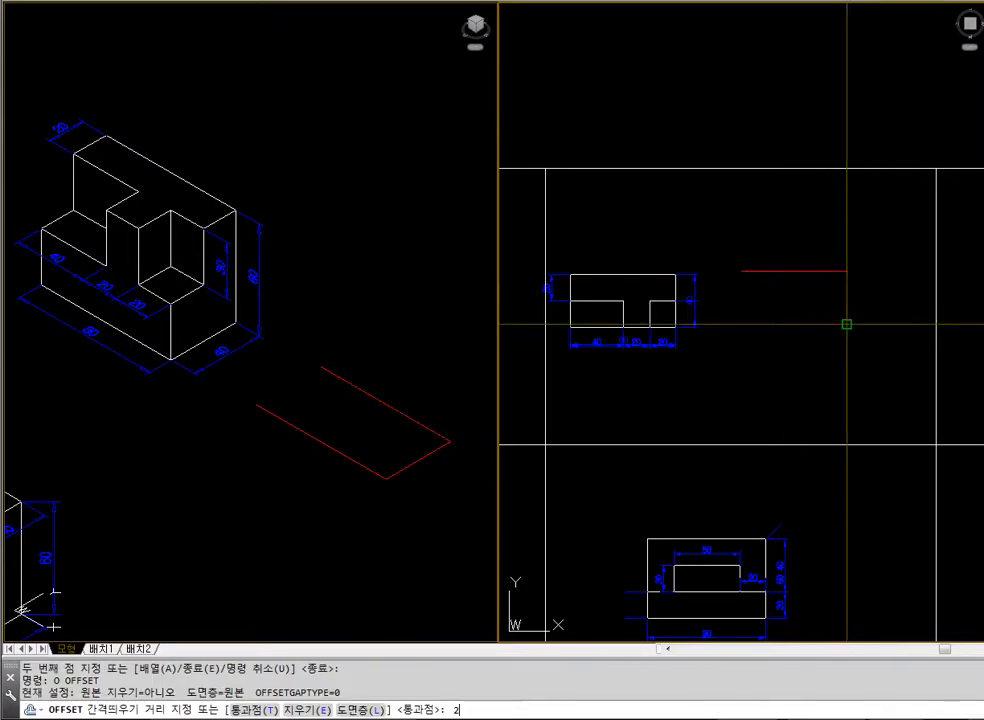
key("Return")
left_click(846, 305)
left_click(809, 288)
left_click(821, 290)
left_click(765, 288)
left_click(763, 272)
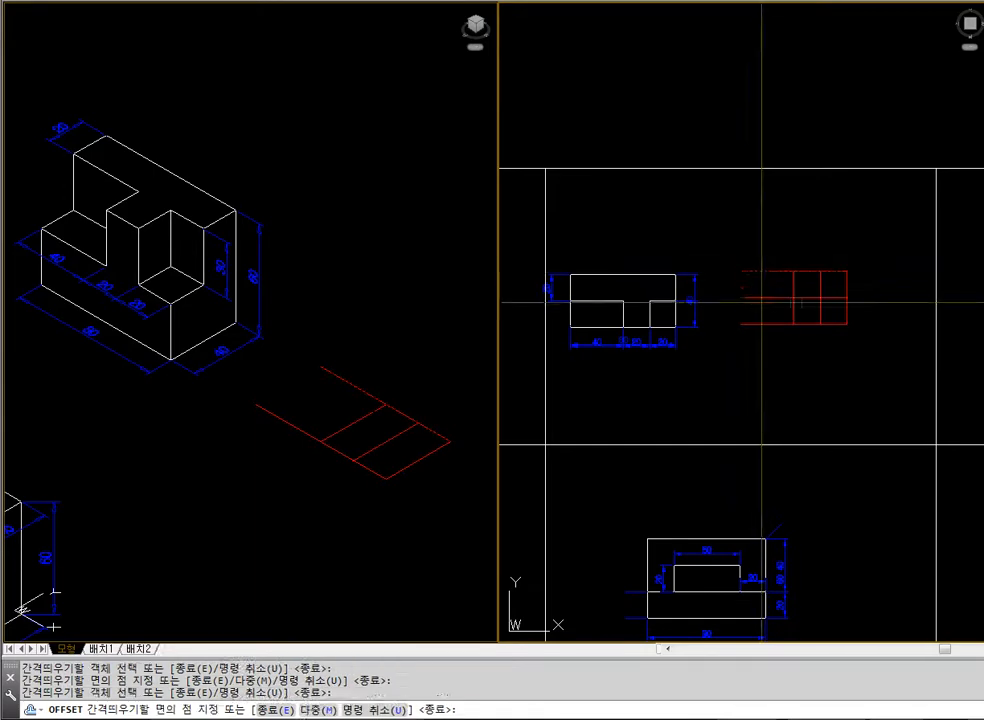
left_click(763, 301)
key("Return")
Trim the offset lines at their intersections to leave the T-shaped layout with two front corner notches
type("t")
key("Return")
left_click(831, 311)
left_click(788, 290)
key("space")
left_click(794, 282)
left_click(807, 297)
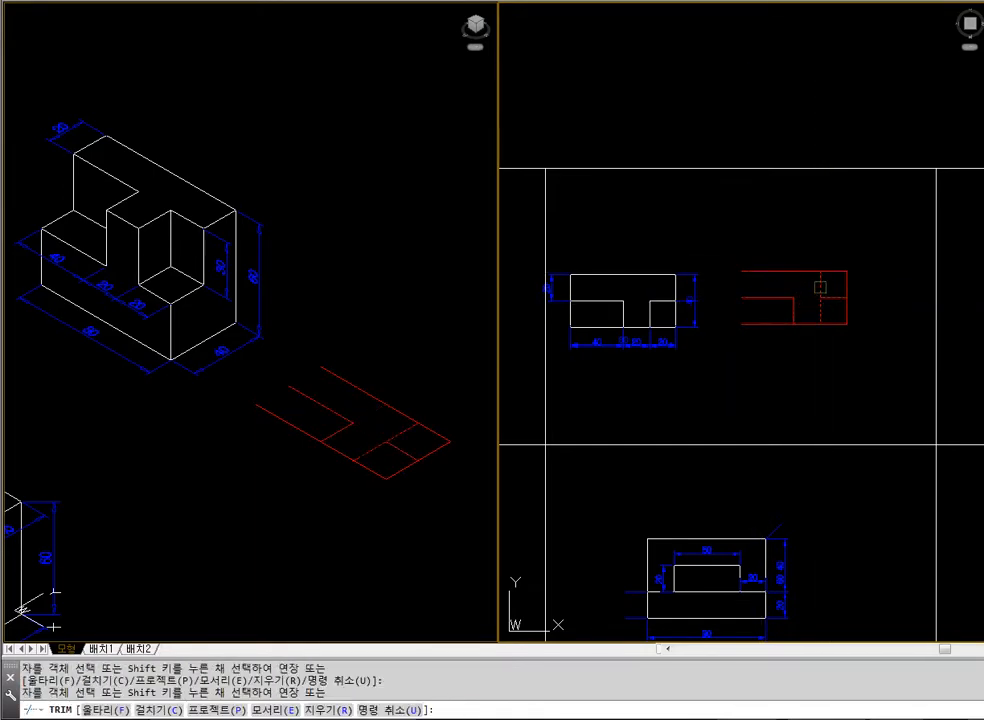
left_click(821, 287)
key("space")
Copy the right edge to the open left end to close the 80 by 40 outline
type("c")
left_click(846, 275)
key("space")
left_click(846, 272)
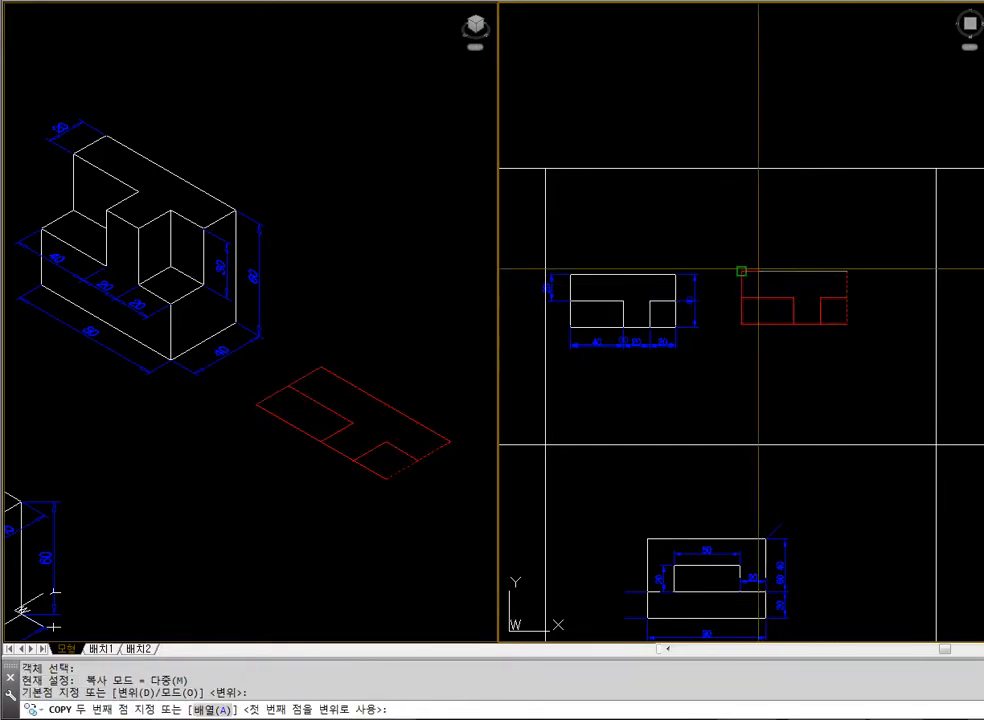
left_click(741, 271)
key("space")
Examine the closed regions and edges of the red outline close up in the plan view
type("z")
left_click(876, 342)
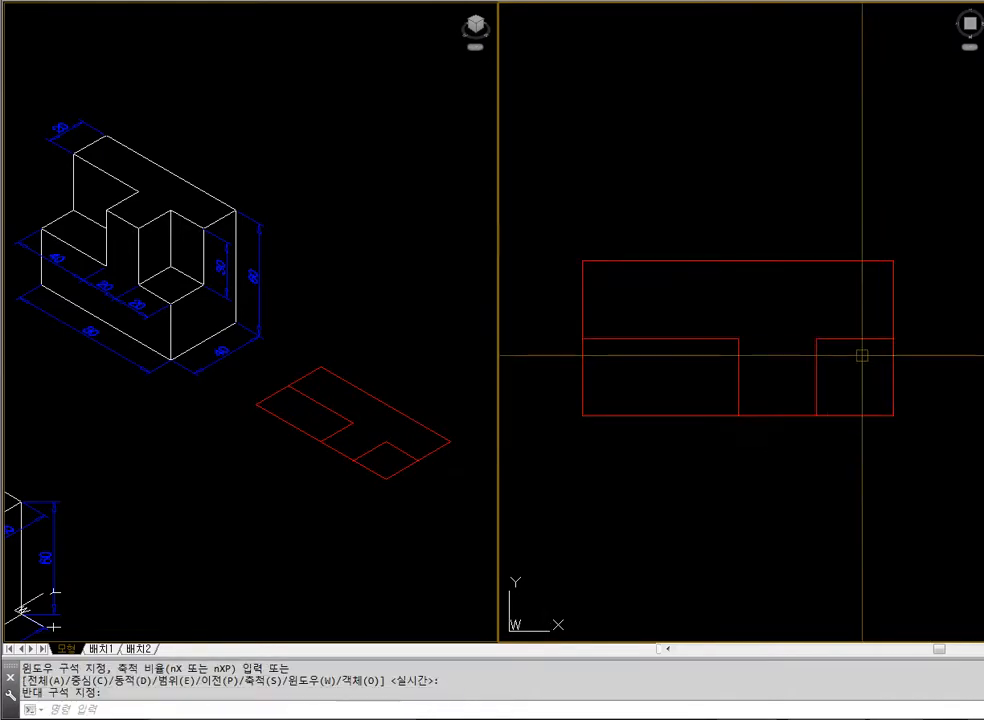
left_click(727, 356)
left_click(667, 296)
key("Escape")
left_click(703, 288)
left_click(679, 229)
left_click(608, 308)
left_click(558, 296)
key("Escape")
left_click(778, 332)
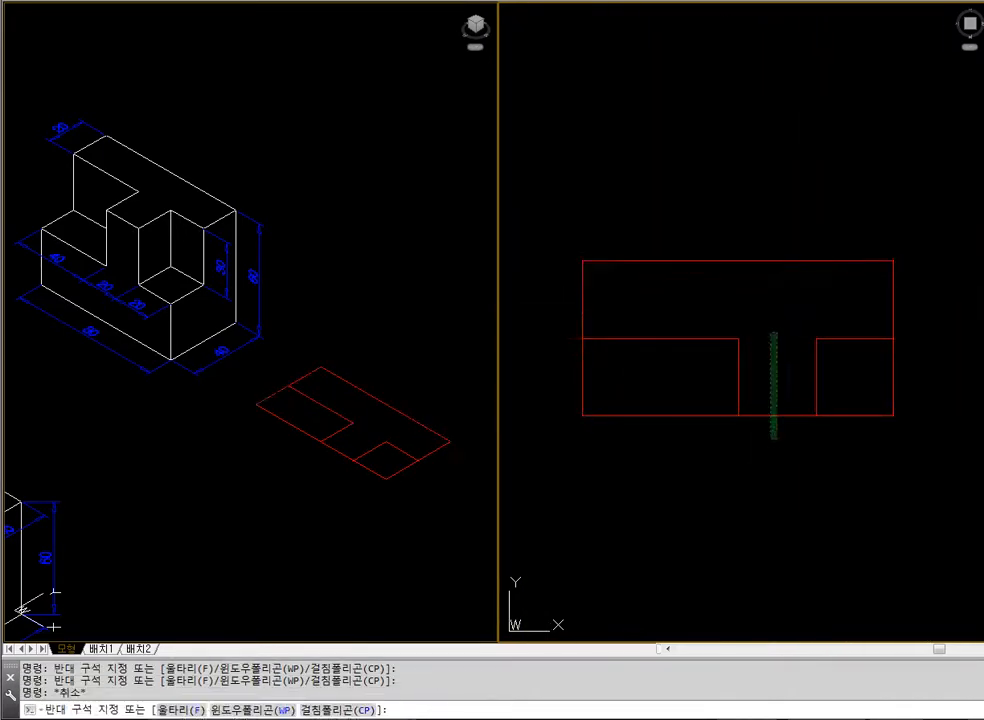
left_click(769, 439)
key("Escape")
left_click(916, 318)
left_click(880, 366)
key("Escape")
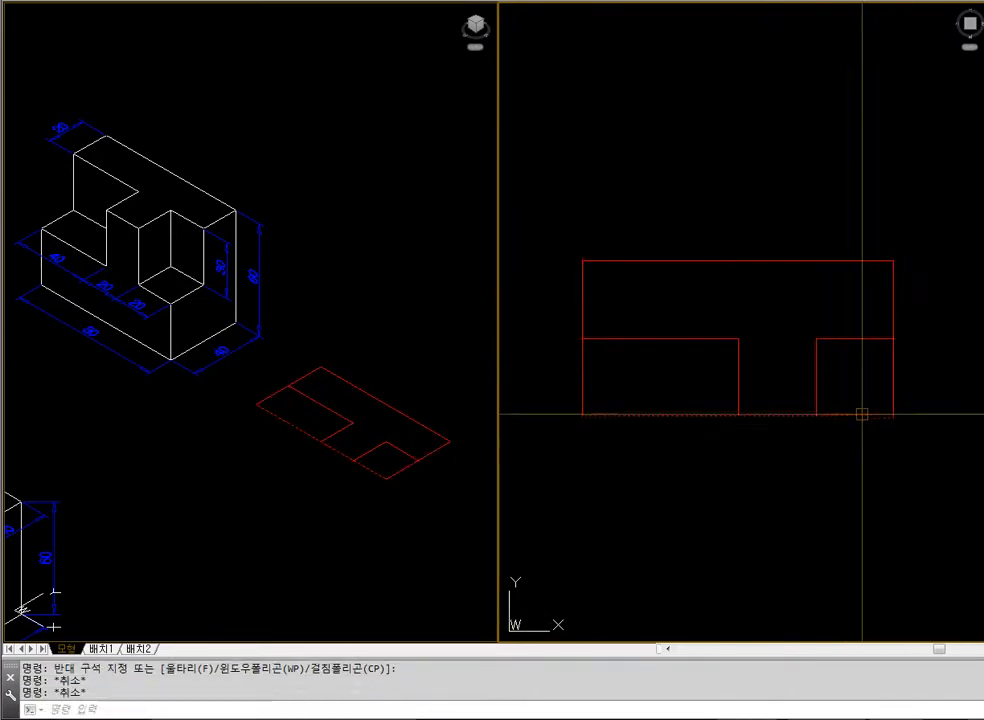
Make the model layer current and create boundary polylines for the T-shaped region and the two corner rectangles
left_click(338, 3)
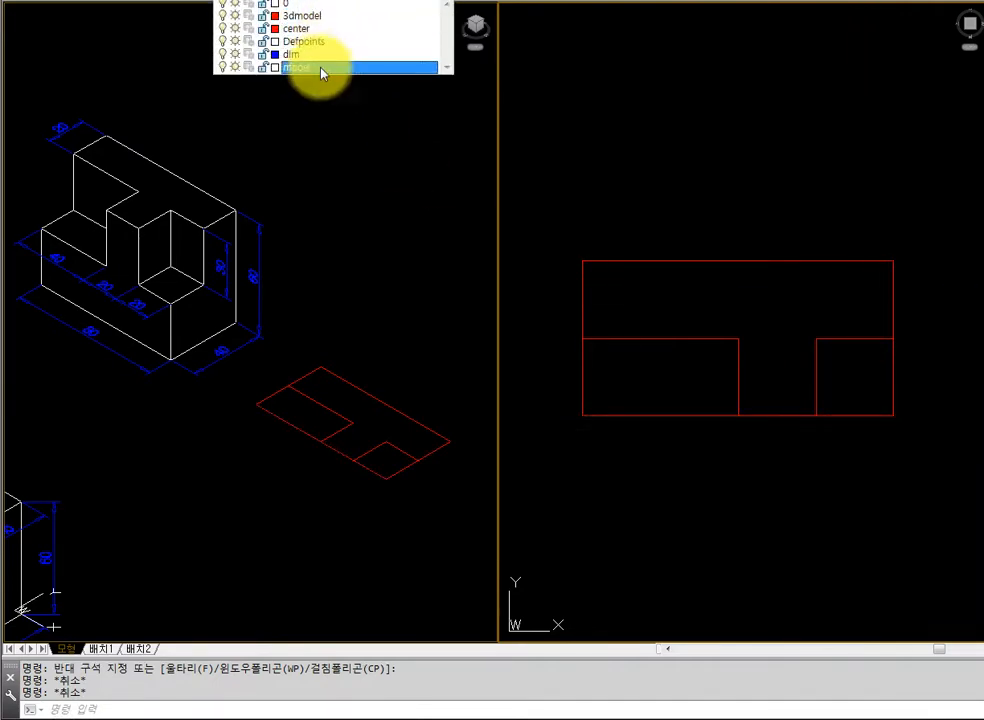
left_click(321, 67)
type("bpoly")
key("Return")
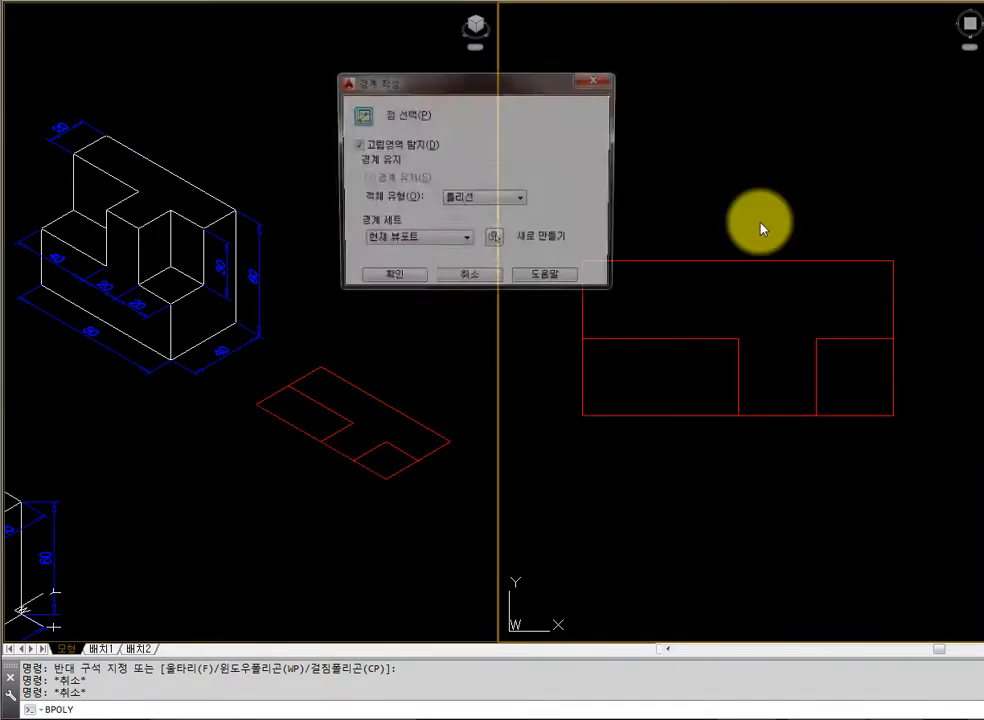
left_click(362, 116)
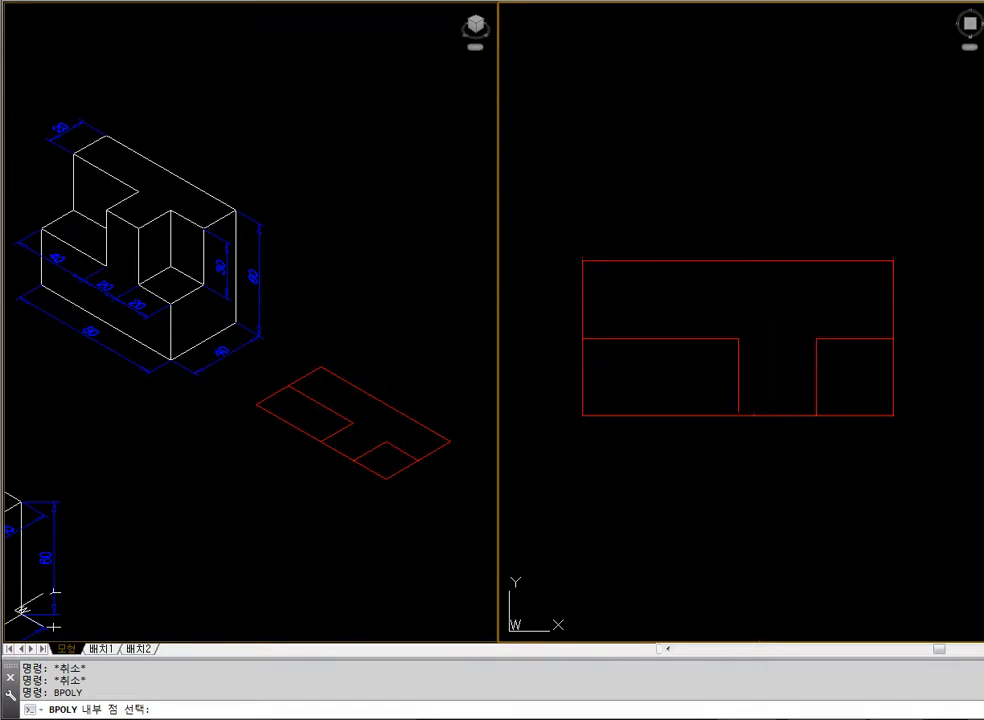
left_click(760, 296)
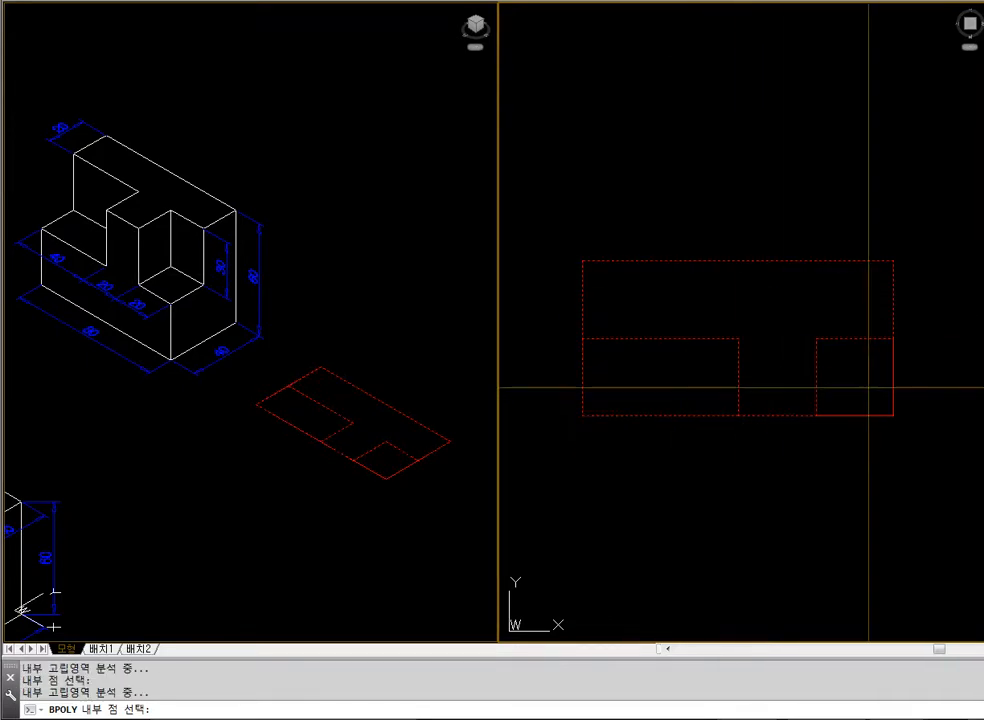
key("Return")
Move the three boundary polylines straight down in plan, clear of the red construction lines
type("m")
key("Return")
left_click(852, 416)
left_click(762, 415)
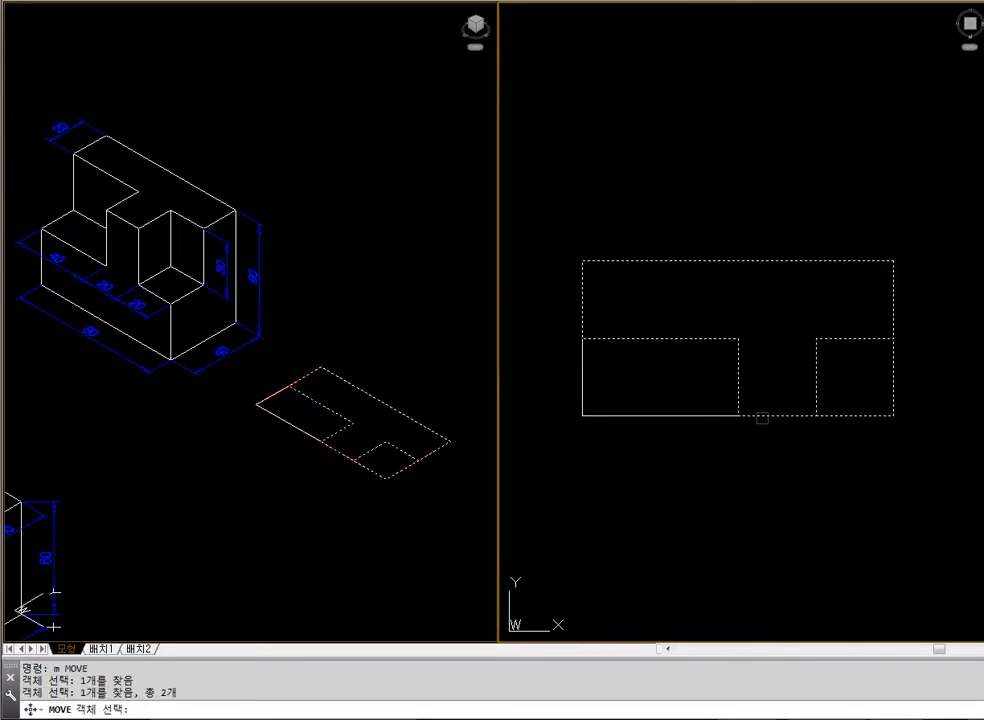
left_click(710, 414)
key("Return")
left_click(779, 311)
scroll(776, 311, "down", 2)
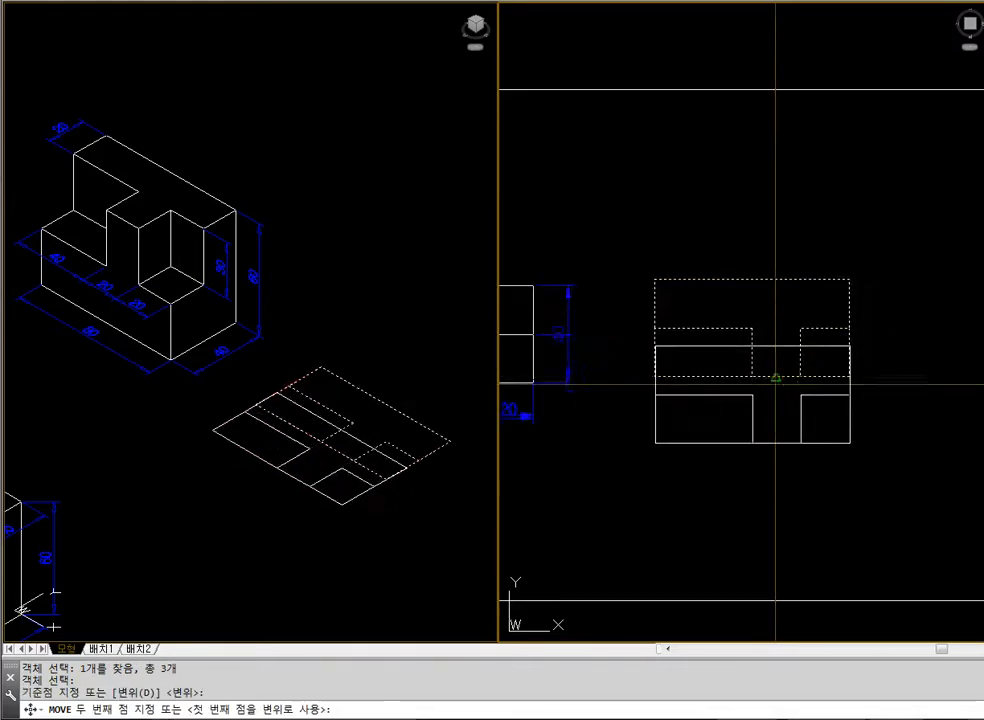
left_click(774, 430)
type("e")
key("Return")
left_click(863, 376)
left_click(703, 246)
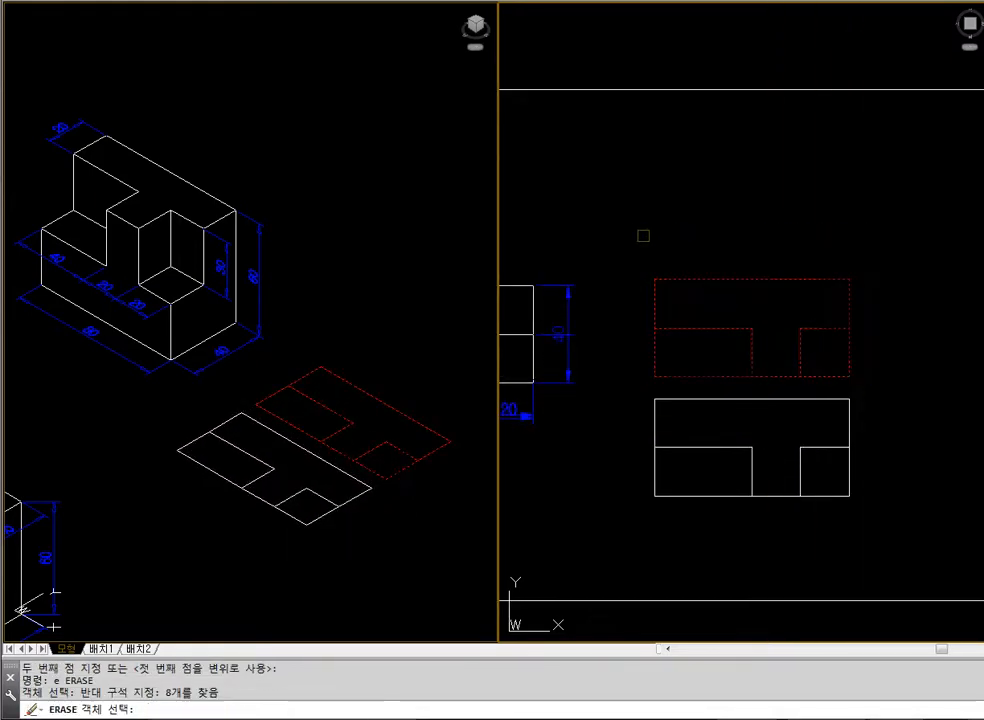
key("Escape")
left_click(706, 268)
key("Escape")
Erase all the red construction lines above the boundary polylines
left_click(892, 250)
left_click(639, 384)
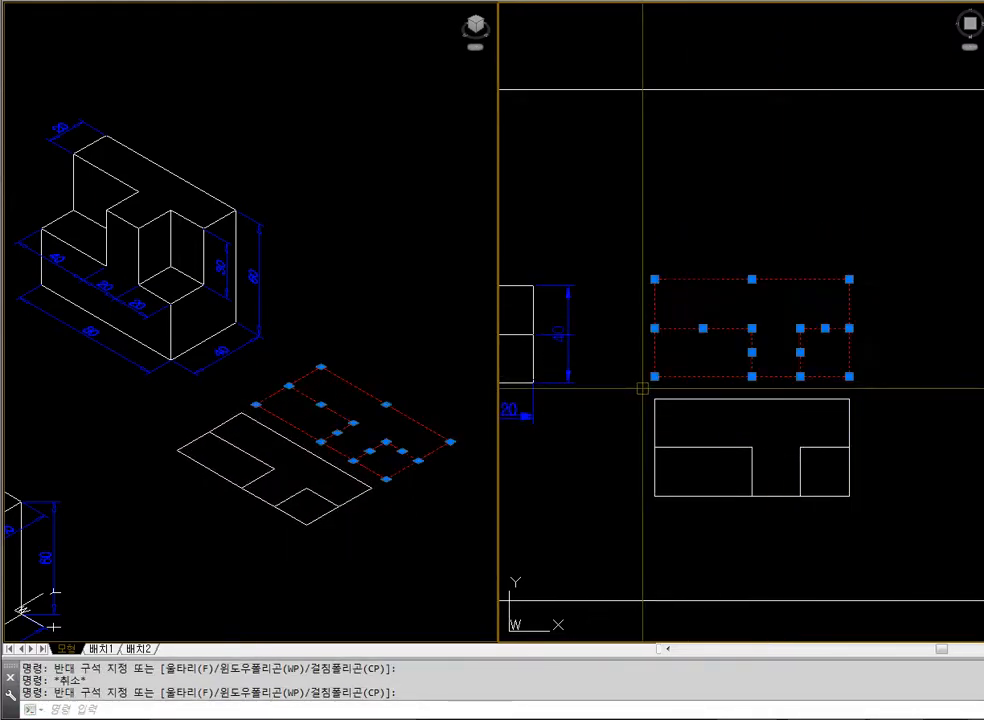
type("e")
key("Return")
Move the three boundary polylines straight up in plan, close to where the red outline stood
type("m")
key("Return")
left_click(637, 380)
left_click(893, 499)
key("Return")
left_click(901, 518)
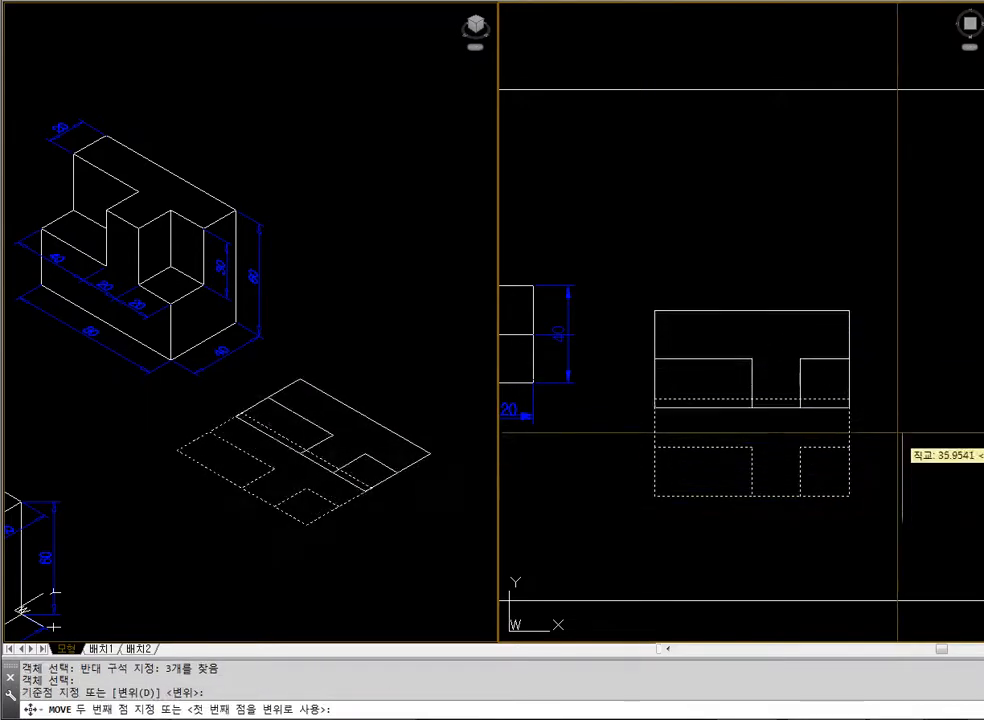
left_click(897, 417)
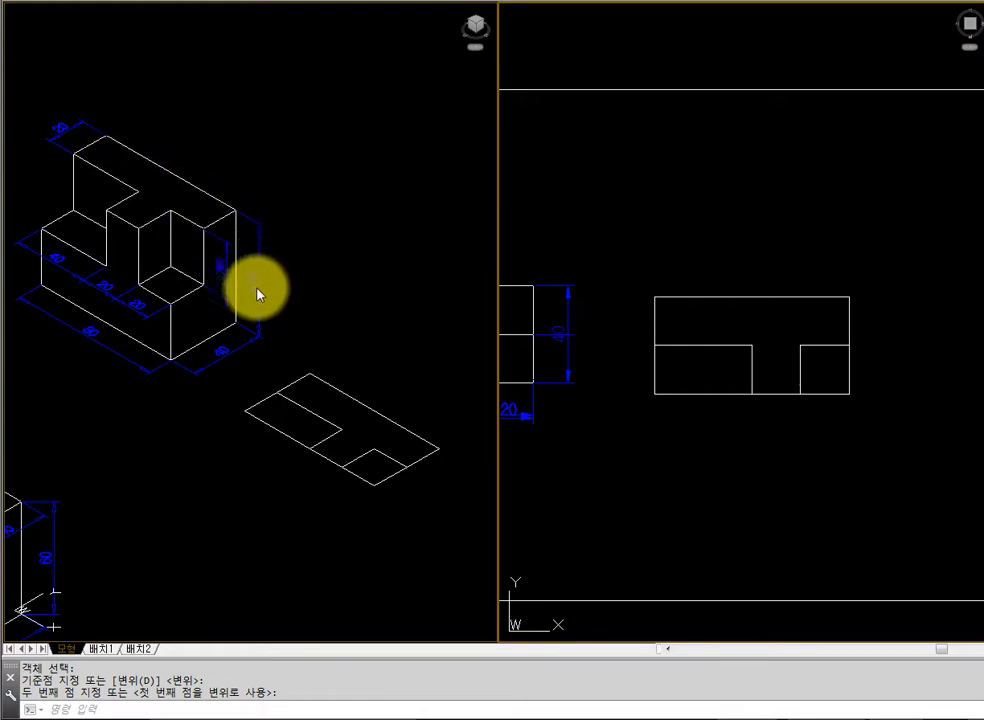
Extrude the T-shaped boundary to a height of 60
type("ext")
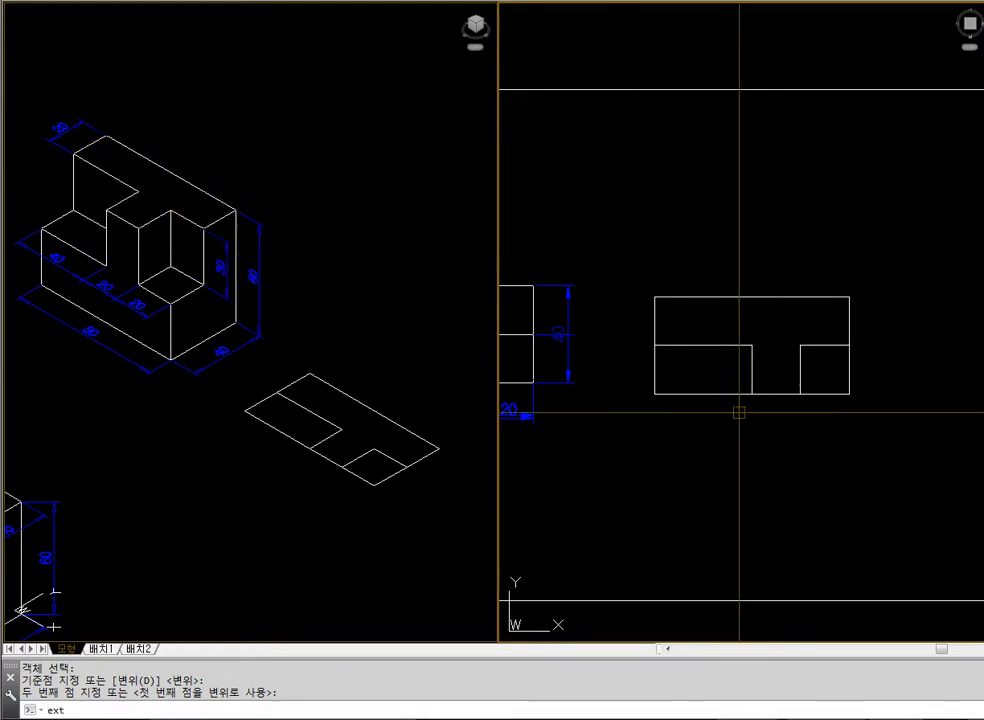
key("Return")
left_click(763, 297)
key("Return")
type("60")
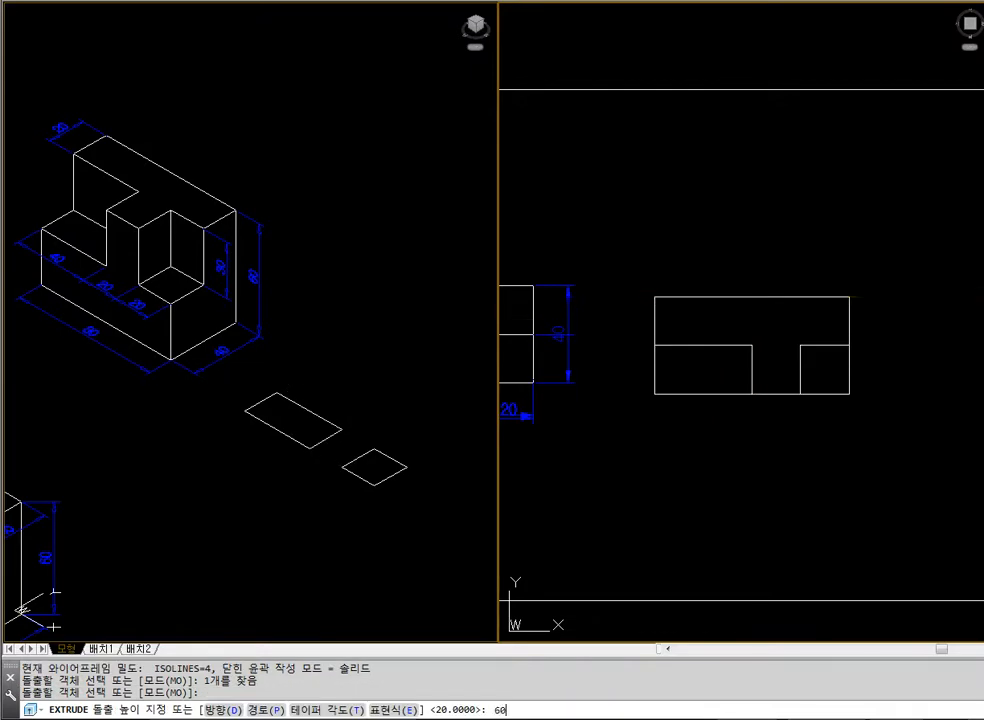
key("Return")
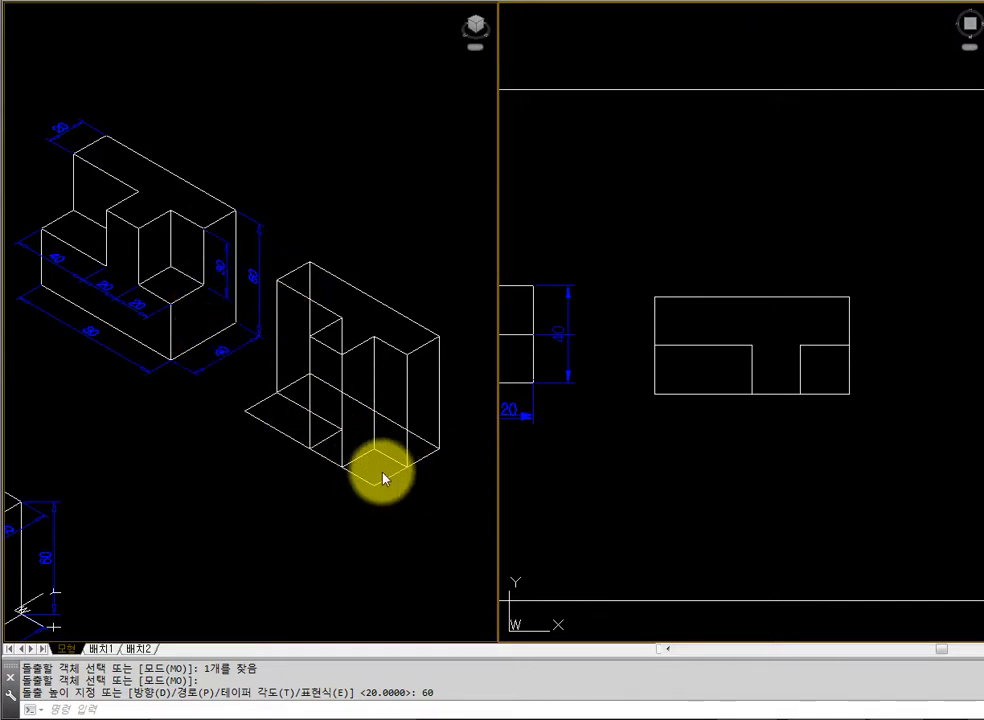
Extrude the two rectangular corner boundaries to a height of 30
type("ext")
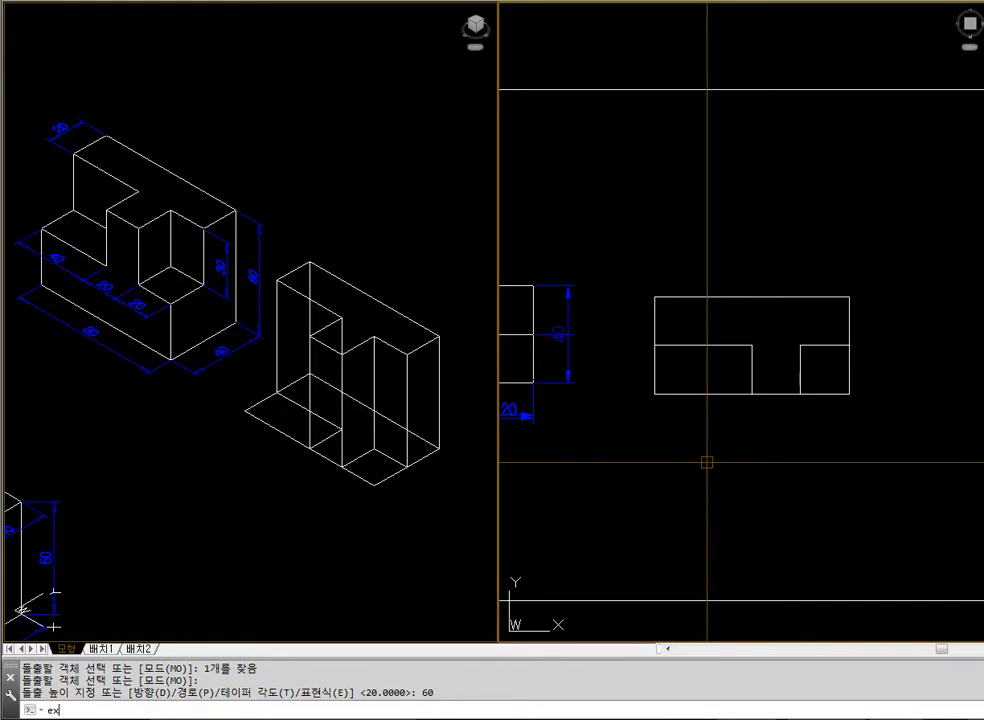
key("Return")
left_click(725, 428)
left_click(704, 372)
left_click(843, 394)
key("Return")
type("3")
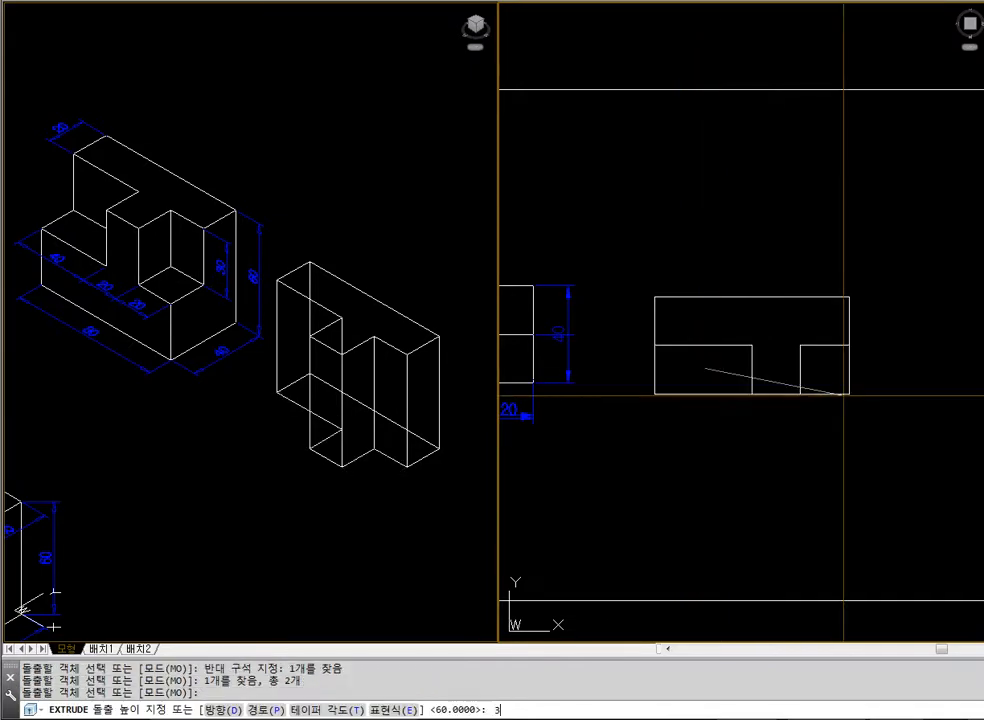
type("0")
key("Return")
key("Escape")
Display the extruded solids in the isometric view with hidden lines removed
left_click(449, 495)
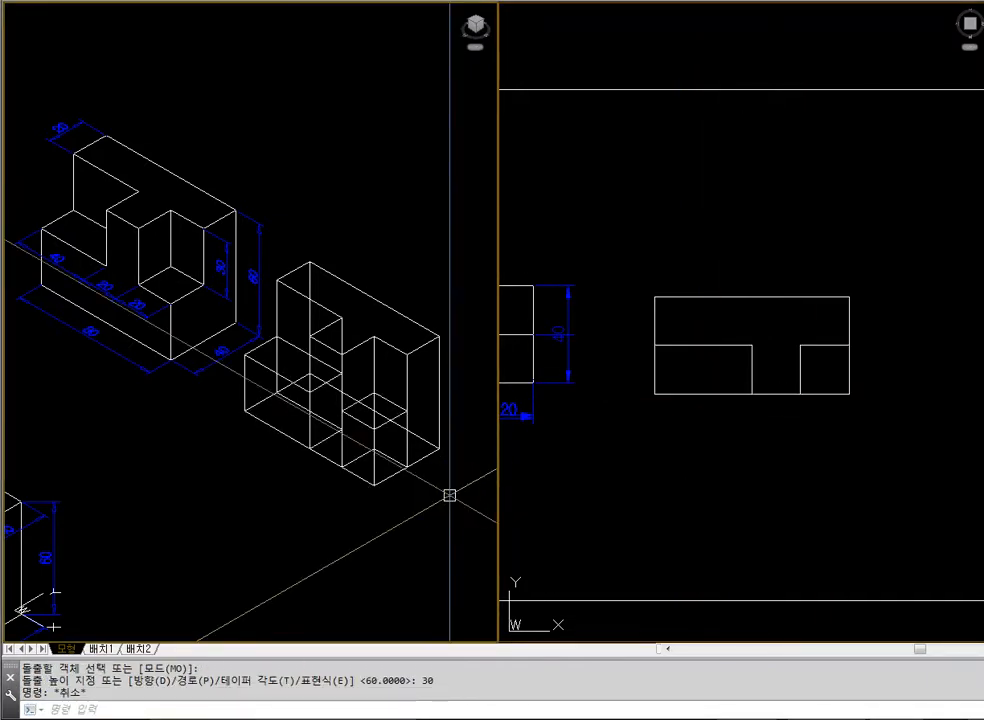
type("hide")
key("Return")
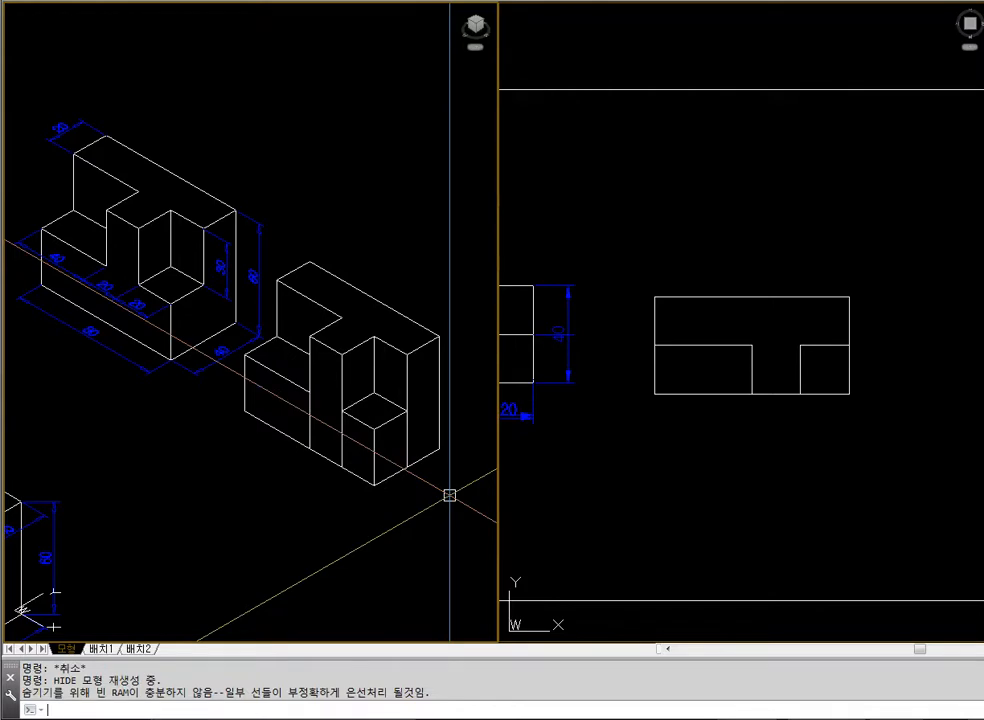
Union the three extruded solids into one block and regenerate the isometric view with hidden lines removed
type("union")
key("Return")
left_click(433, 500)
left_click(335, 482)
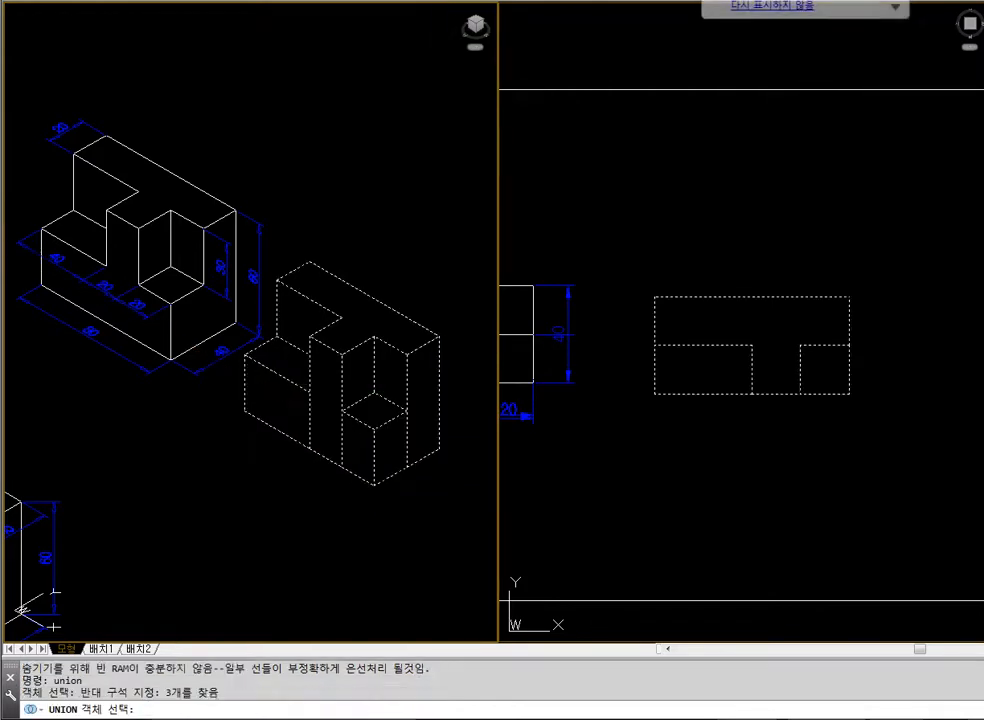
key("Return")
type("hide")
key("Return")
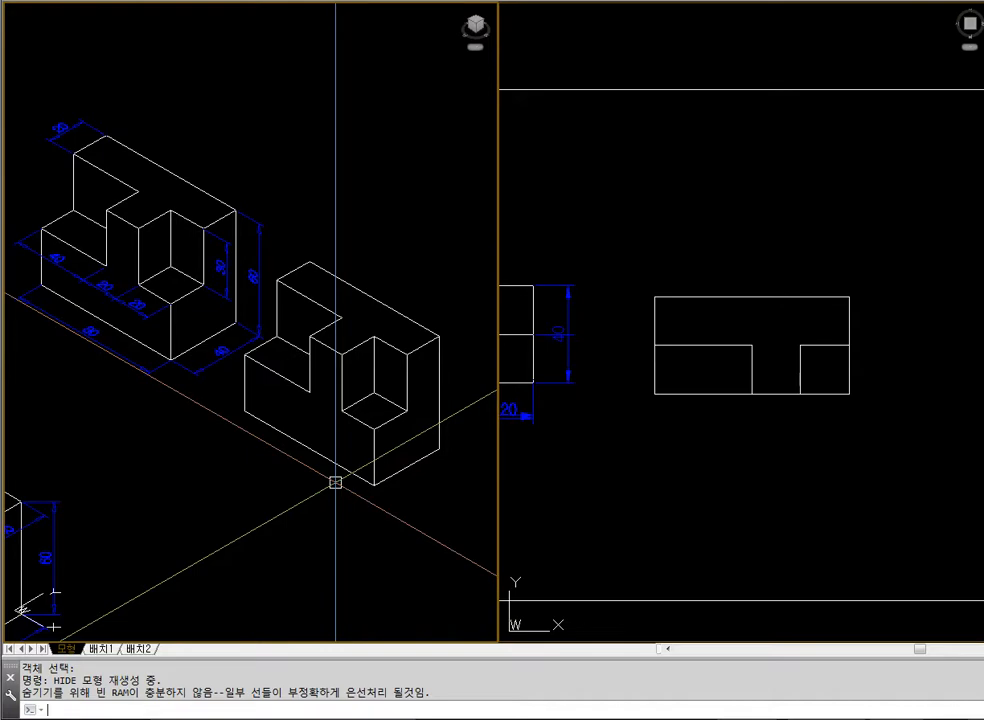
Erase the finished notched block beside the dimensioned original and make the plan view active
type("e")
key("Return")
left_click(378, 439)
key("Return")
left_click(657, 346)
type("r")
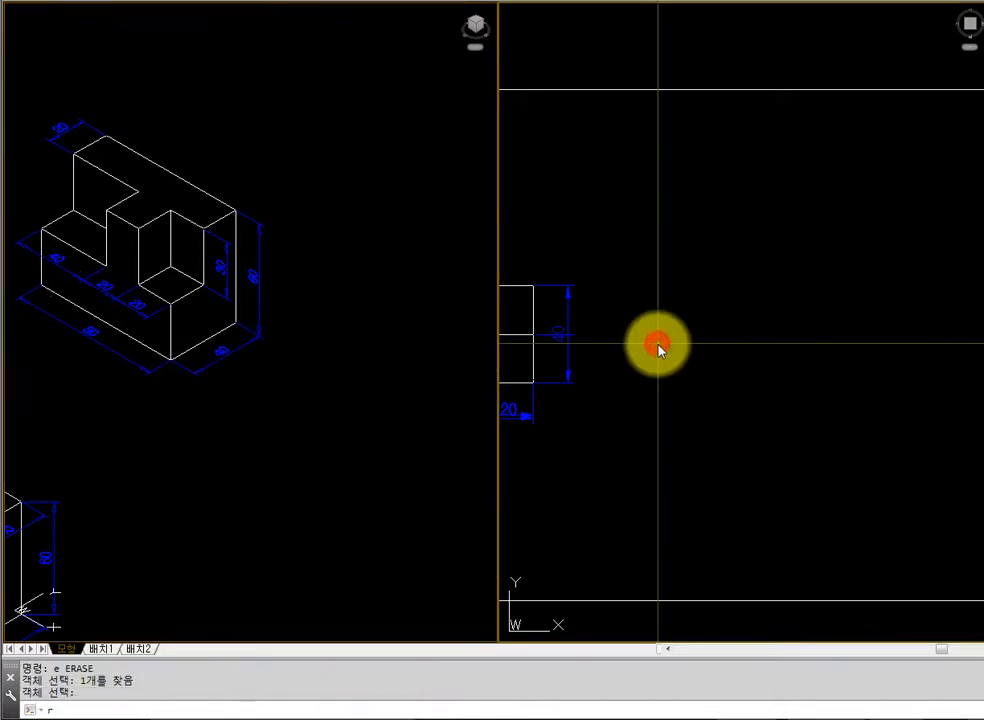
key("Escape")
key("Escape")
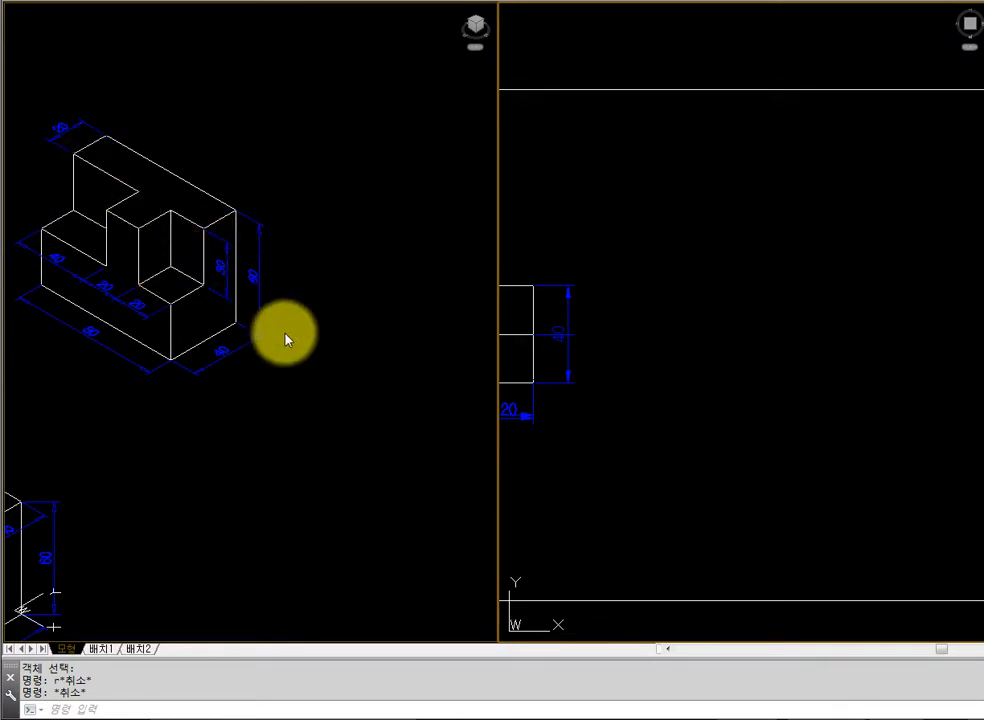
Draw a rectangle 80 units wide and 40 units deep in the plan view, beside the dimensioned original
type("rec")
key("Return")
left_click(671, 313)
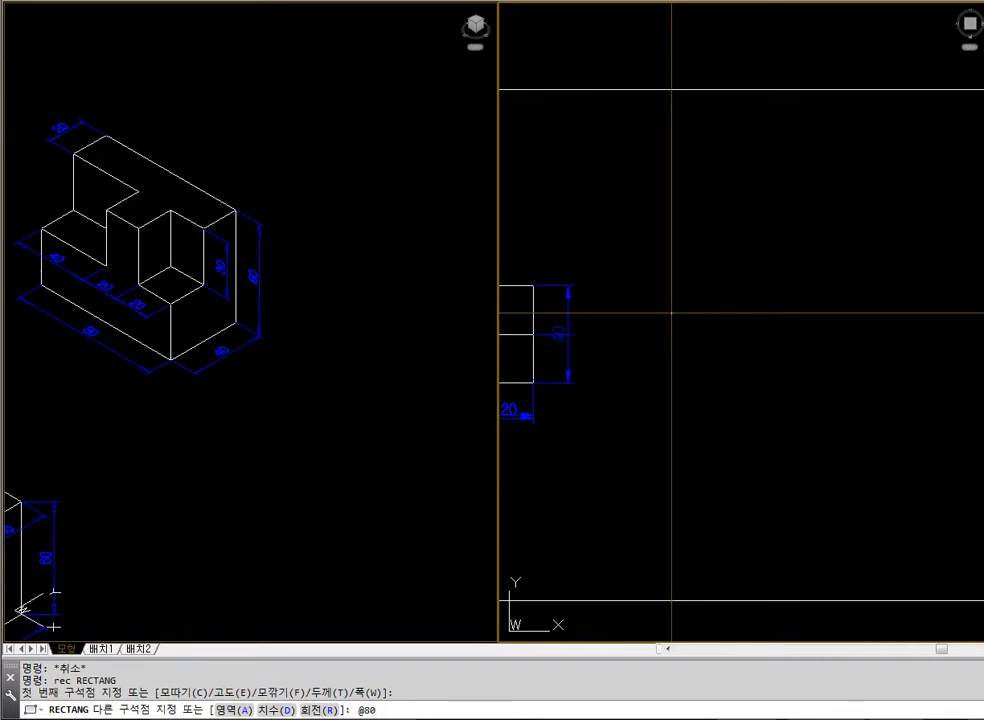
type("@80,-40")
key("Return")
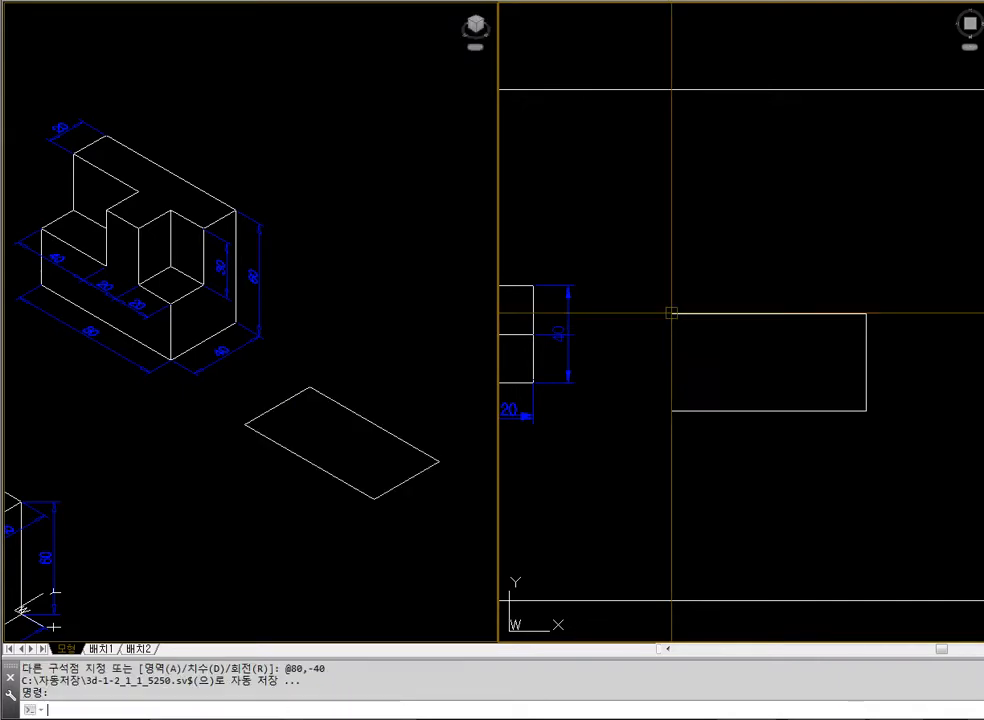
Extrude the 80 × 40 rectangle to a height of 60 units
type("ext")
key("Return")
left_click(671, 313)
key("Return")
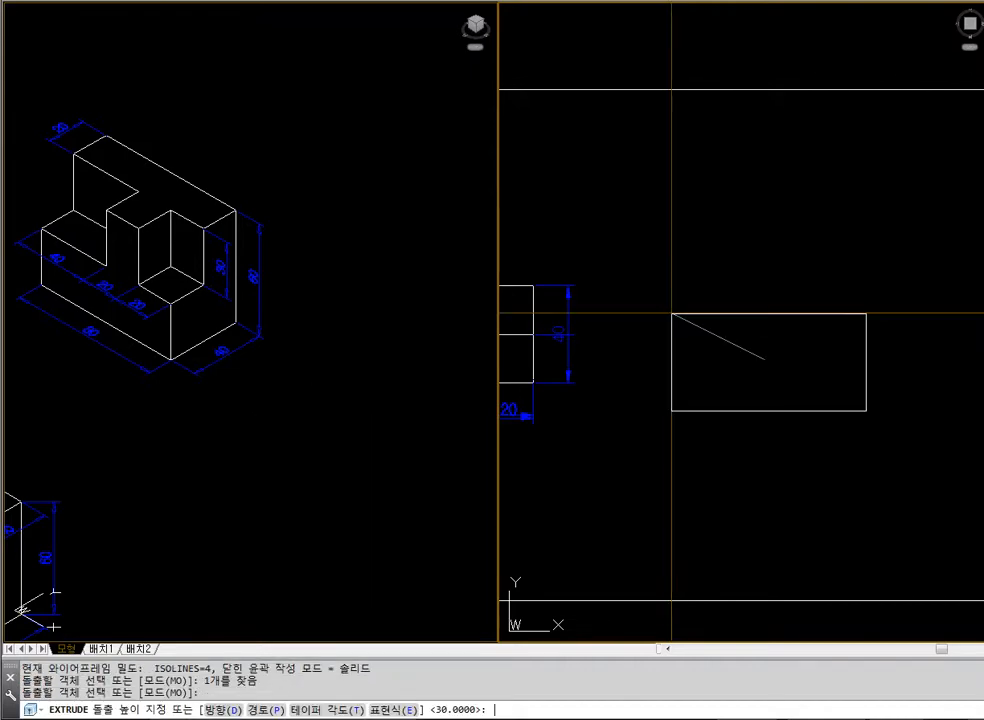
type("60")
key("Return")
key("Escape")
key("Escape")
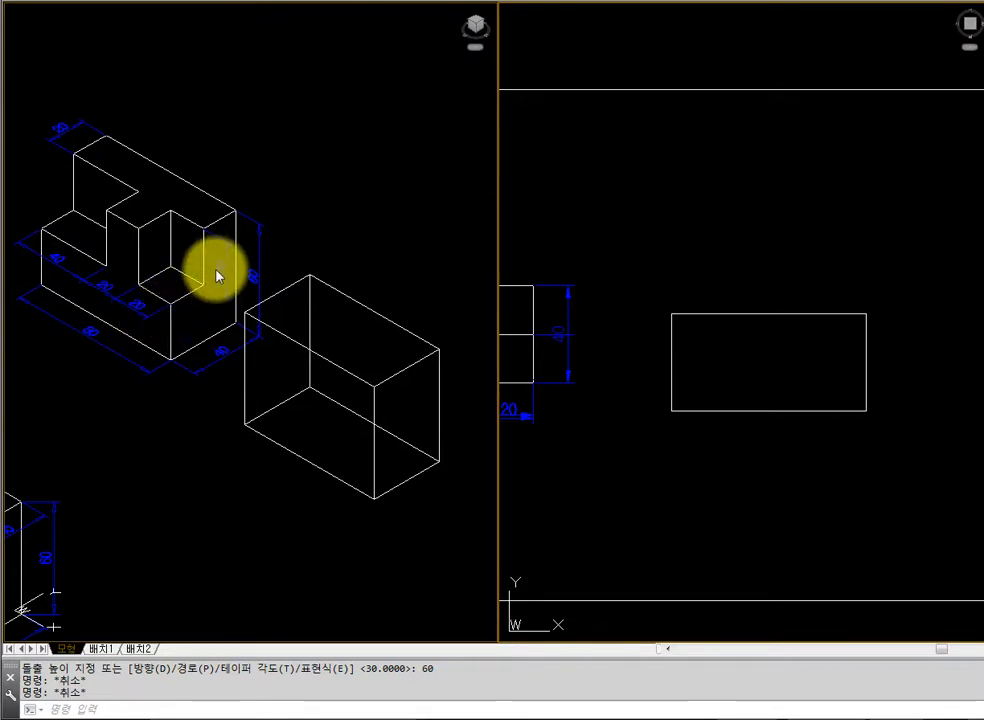
Draw a 20 × 20 rectangle in the plan view, just in front of the large block
type("rec")
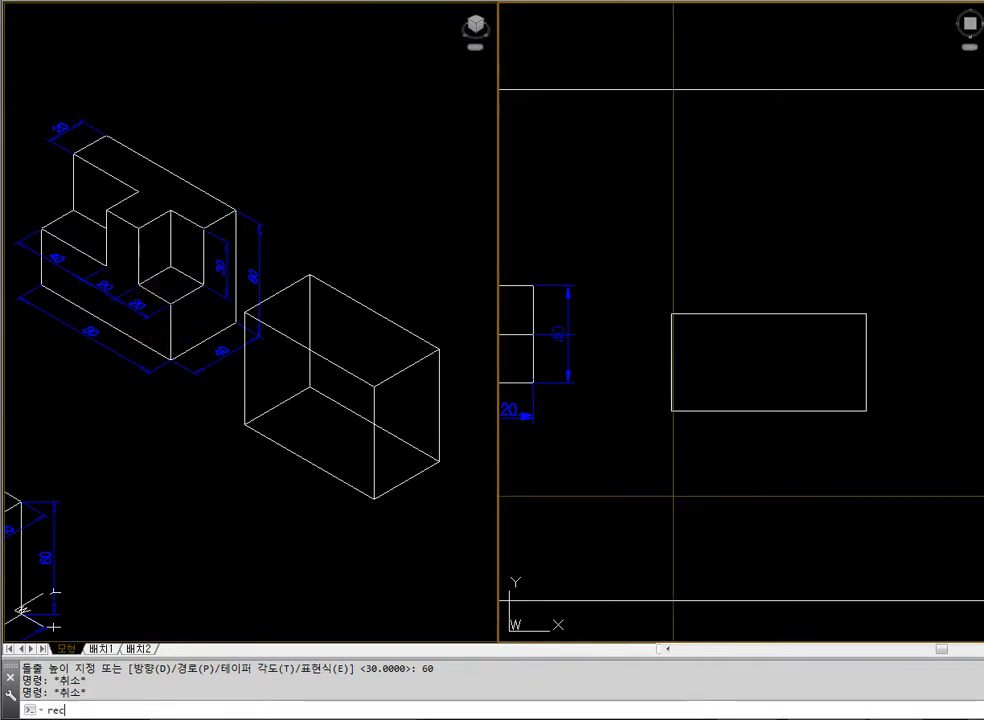
key("Return")
type("@20,20")
key("Return")
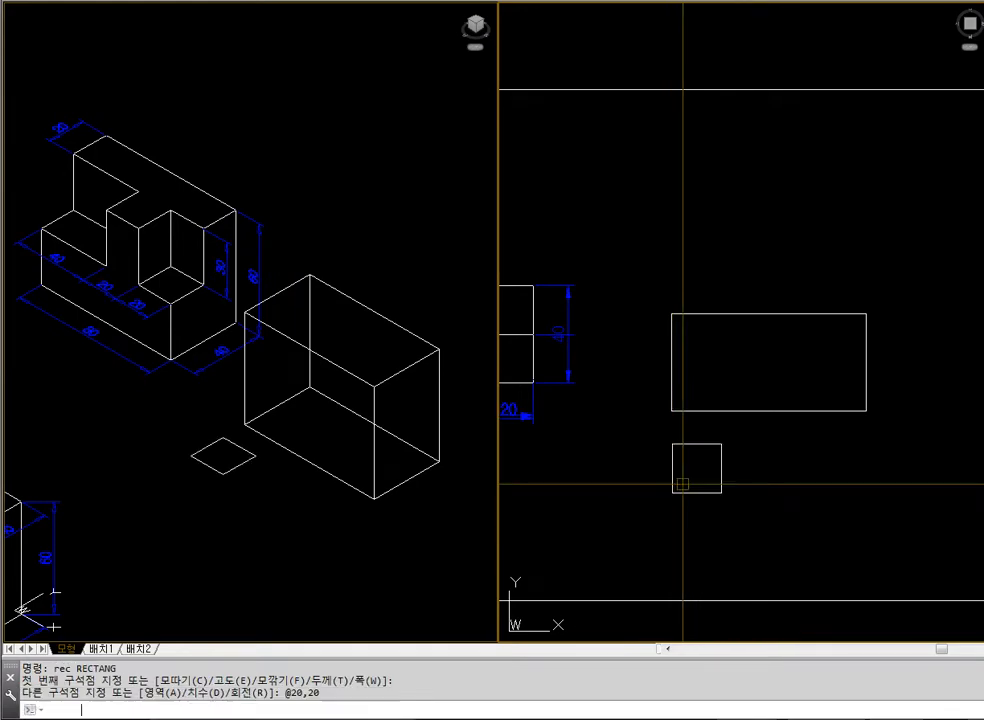
Extrude the 20 × 20 square to a height of 30 units
key("Escape")
type("ext")
key("Return")
left_click(676, 489)
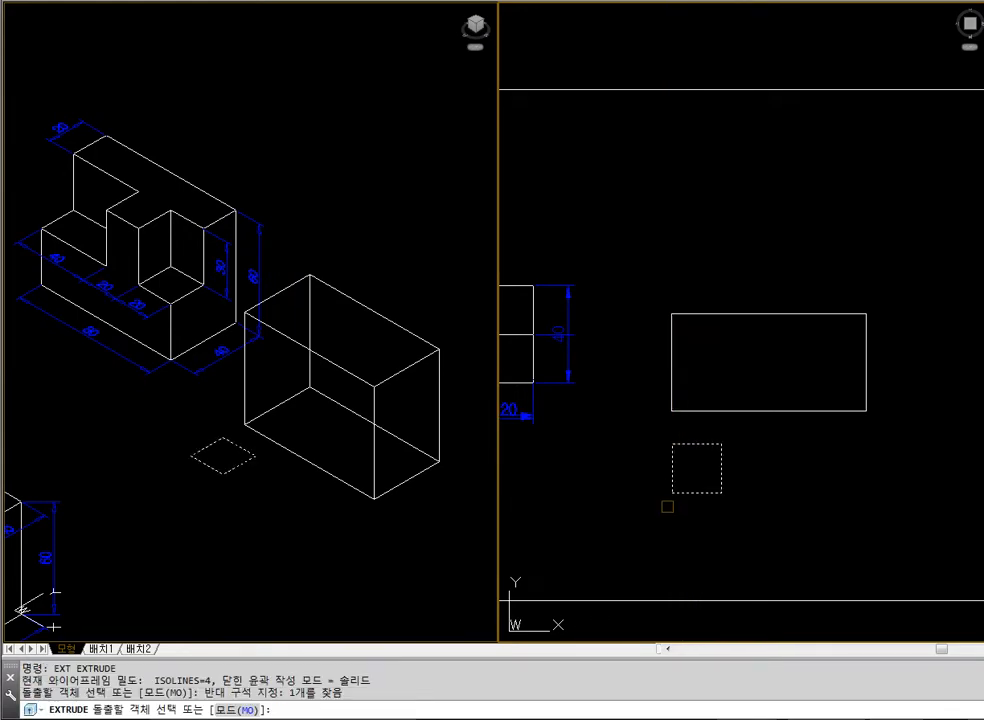
key("Return")
type("30")
key("Return")
key("Escape")
Move the small box a little farther away from the large block's front side in the plan view
left_click(461, 555)
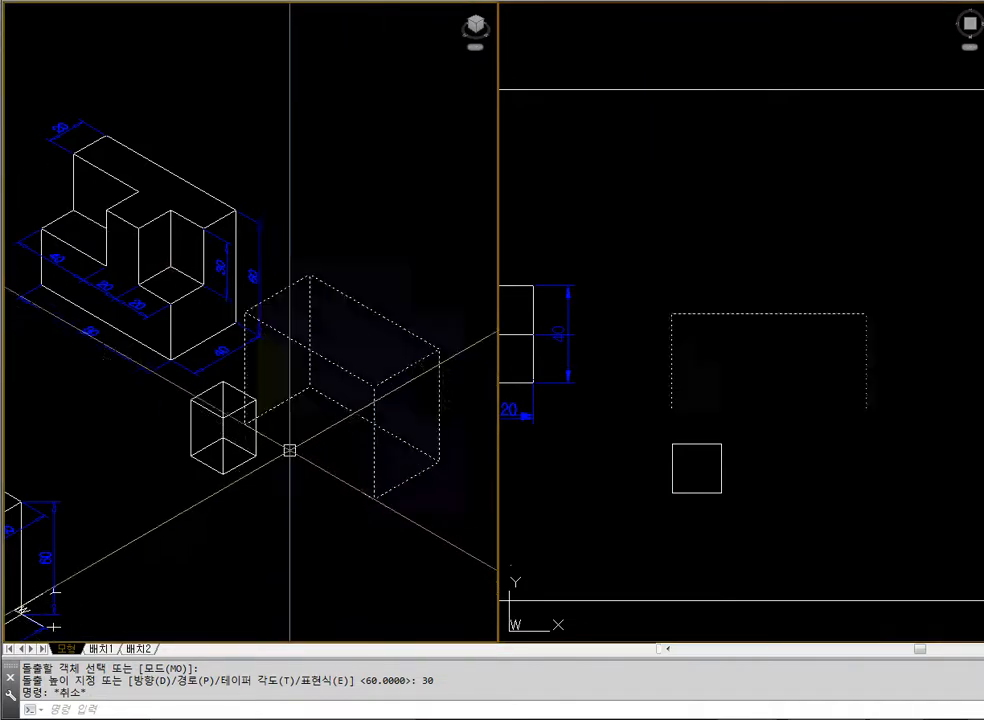
left_click(718, 487)
type("m")
key("Return")
left_click(749, 475)
left_click(716, 474)
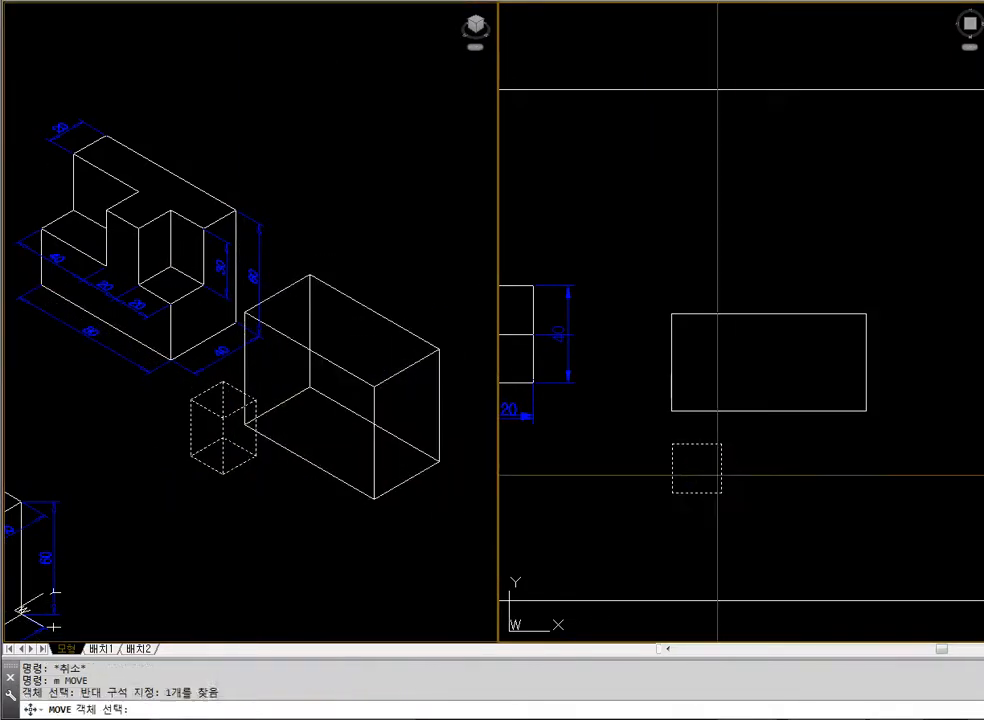
key("Return")
left_click(761, 478)
left_click(758, 515)
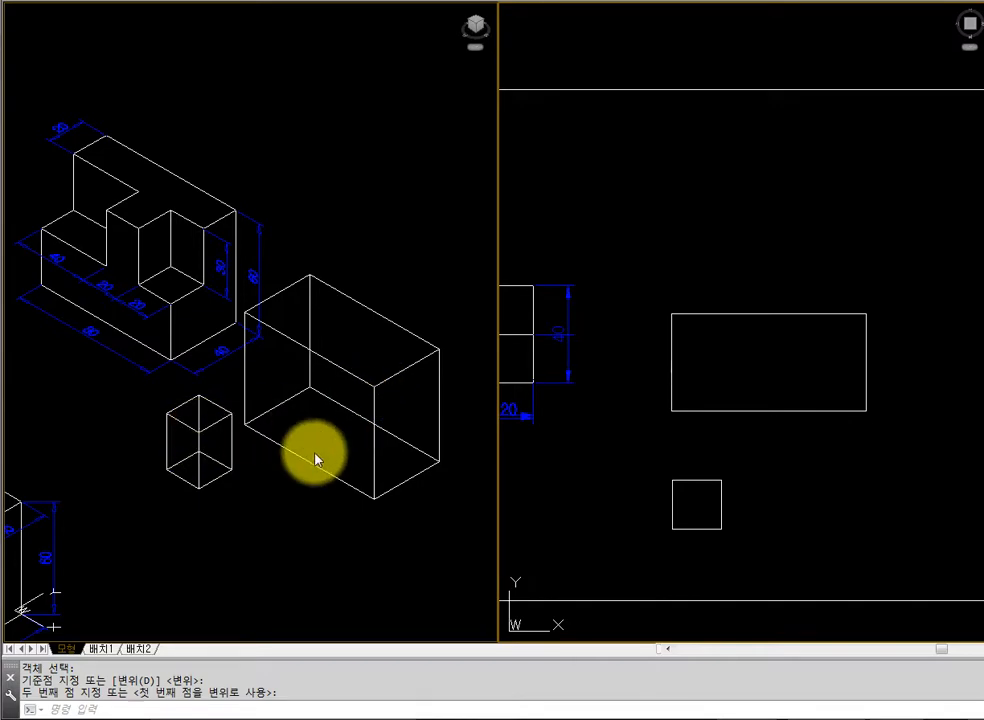
key("Escape")
key("Escape")
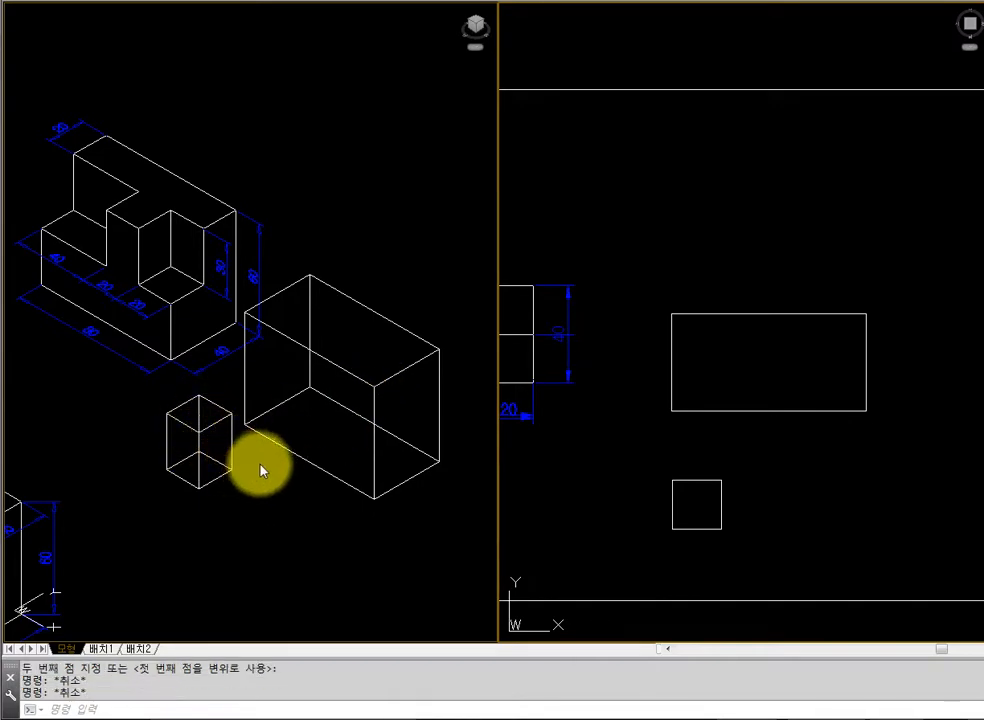
Move the small box by its top front corner endpoint onto the matching top front corner of the large block in the isometric view
type("m")
key("Return")
left_click(216, 420)
key("Return")
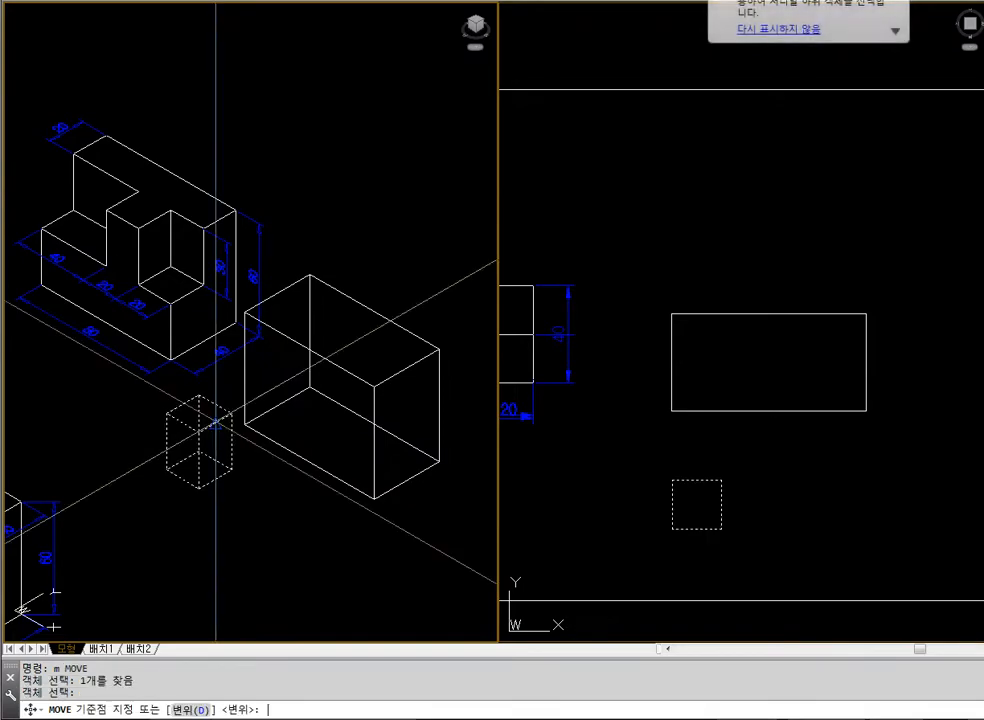
type("end")
key("Return")
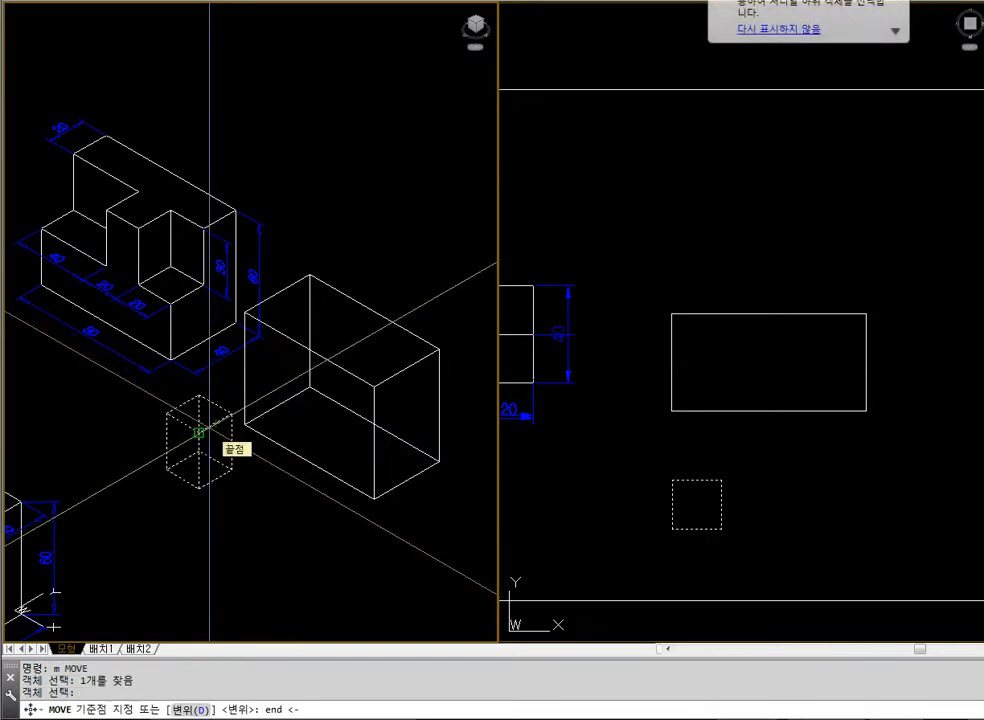
left_click(209, 432)
type("en")
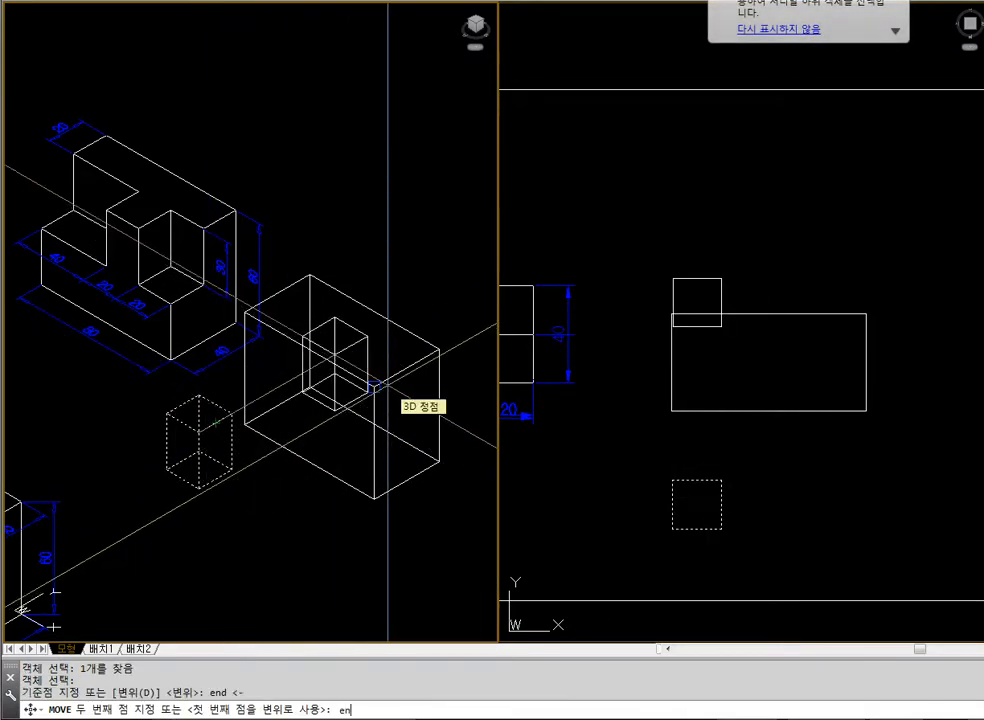
type("d")
key("Return")
left_click(376, 386)
Check the isometric view with hidden lines removed and regenerate it back to wireframe
type("hide")
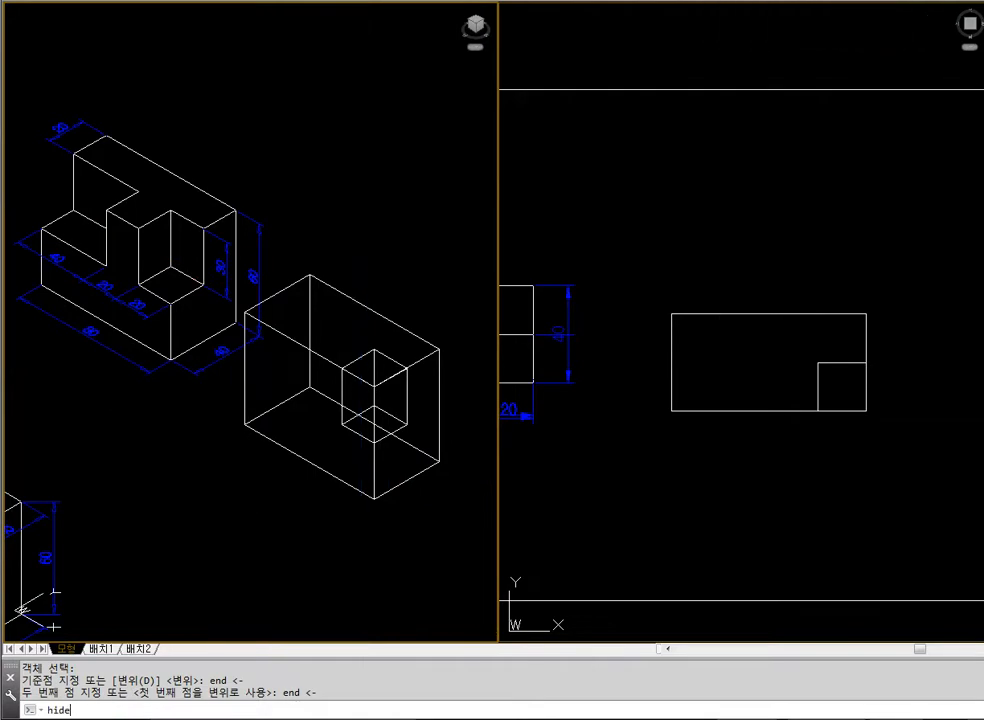
key("Return")
type("r")
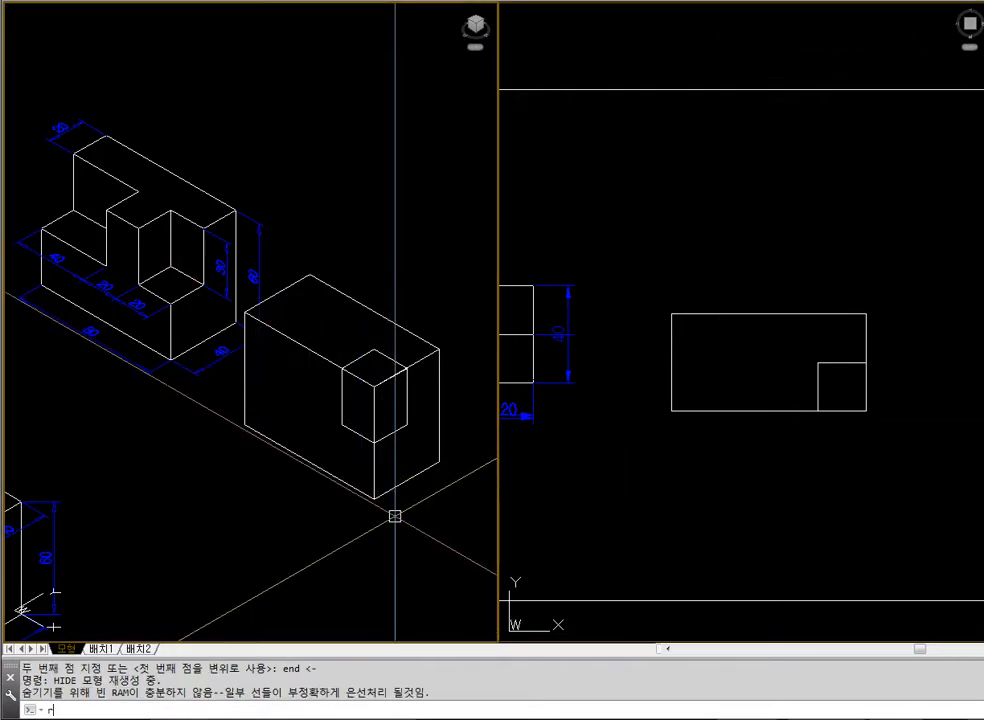
type("egen")
key("Return")
key("Escape")
Draw a rectangle 40 units wide and 20 units deep in the plan view, in front of the large block
left_click(678, 509)
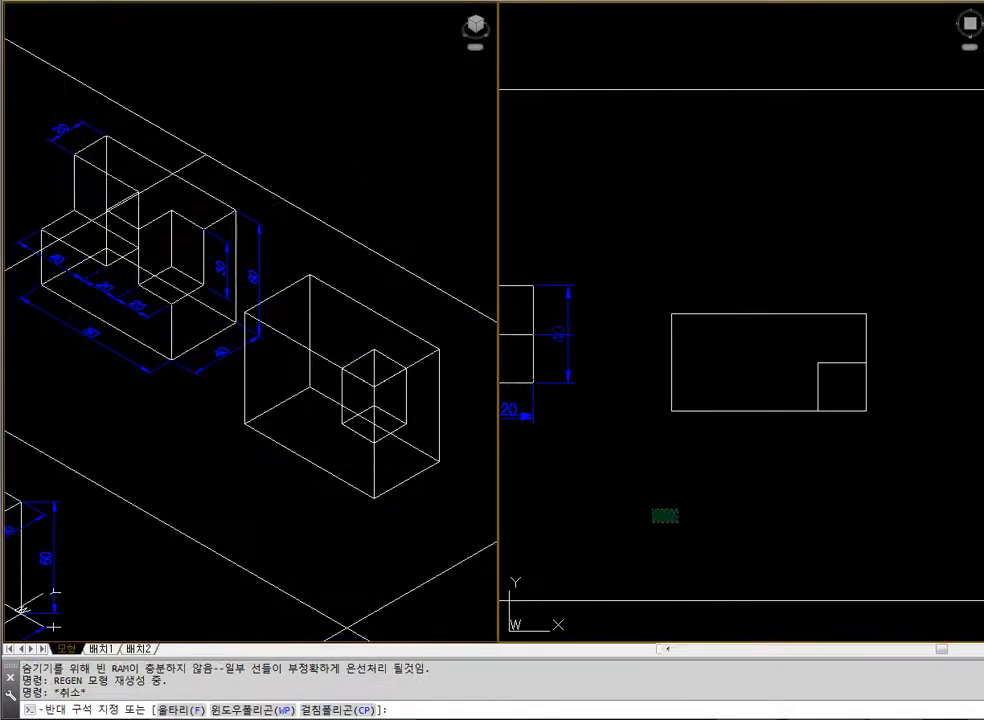
left_click(652, 522)
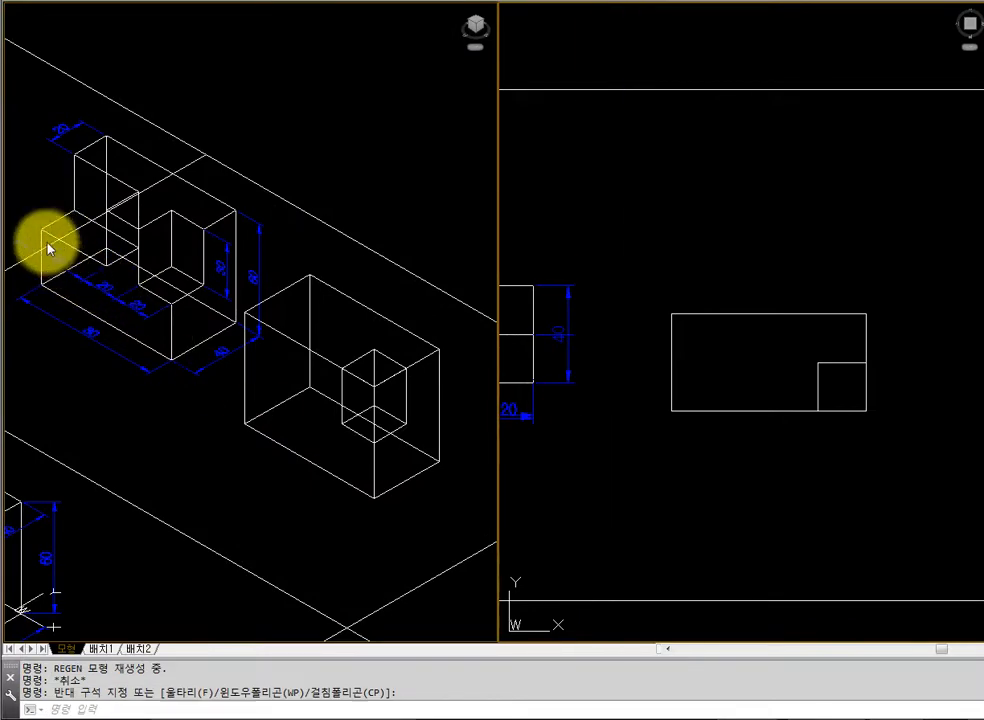
key("Escape")
type("rec")
key("Return")
left_click(688, 485)
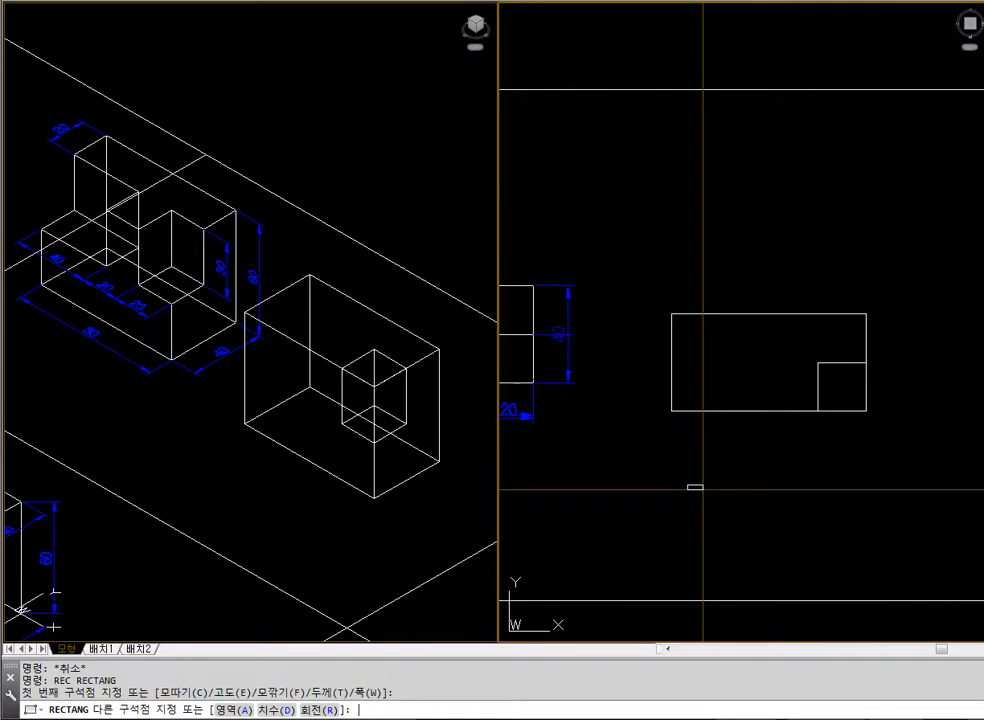
type("@40,020")
key("Return")
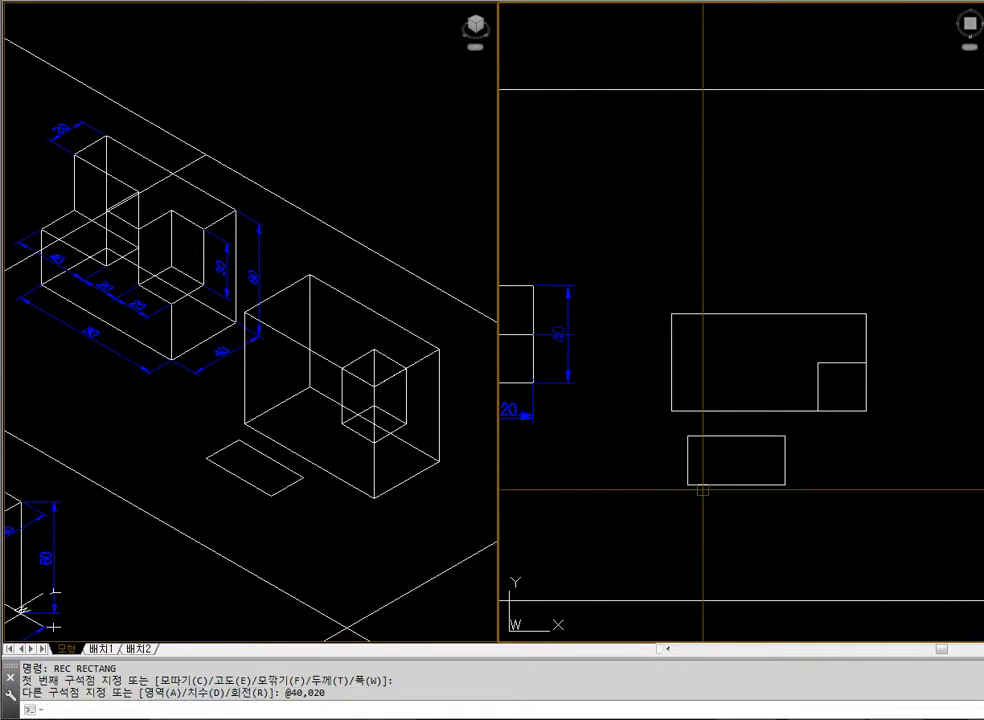
type("ext")
key("Return")
left_click(703, 486)
key("Return")
type("309")
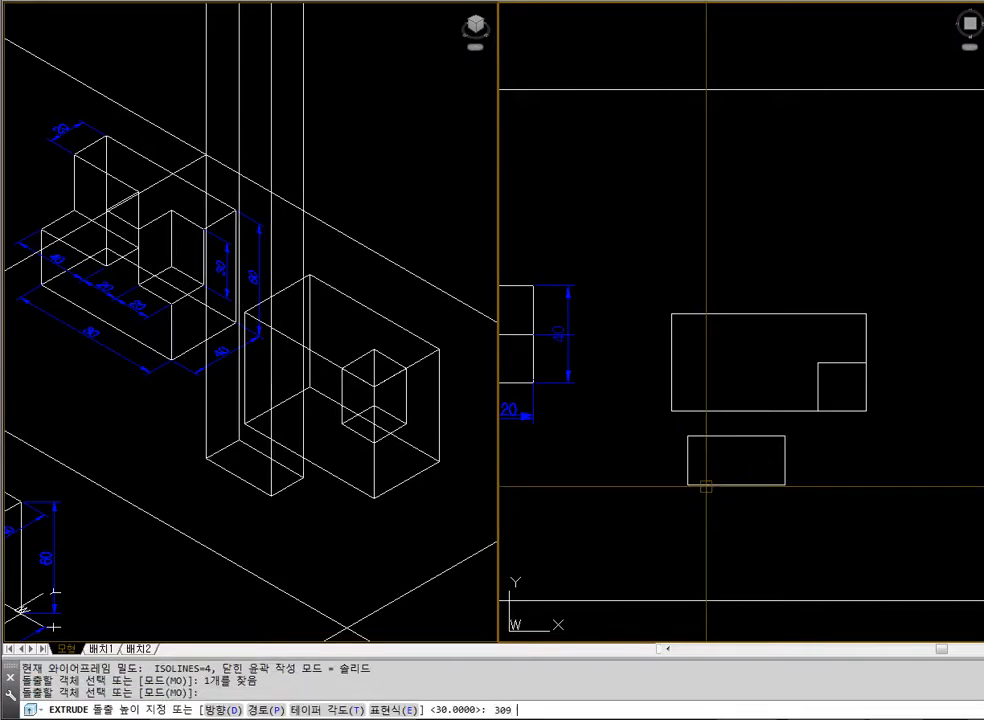
key("Return")
type("u")
key("Return")
Extrude the 40 × 20 rectangle to a height of 30 units
type("ext")
key("Return")
left_click(706, 486)
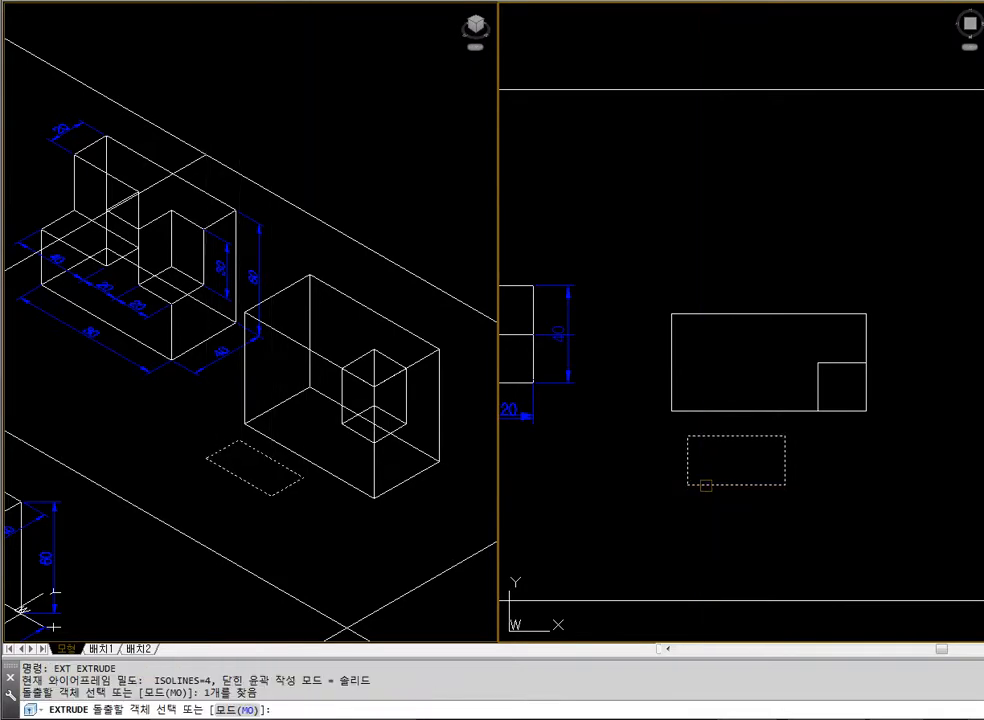
key("Return")
type("30")
key("Return")
Move the 40 × 20 box by its upper front-left corner endpoint onto the matching upper corner of the large block in the isometric view
left_click(419, 537)
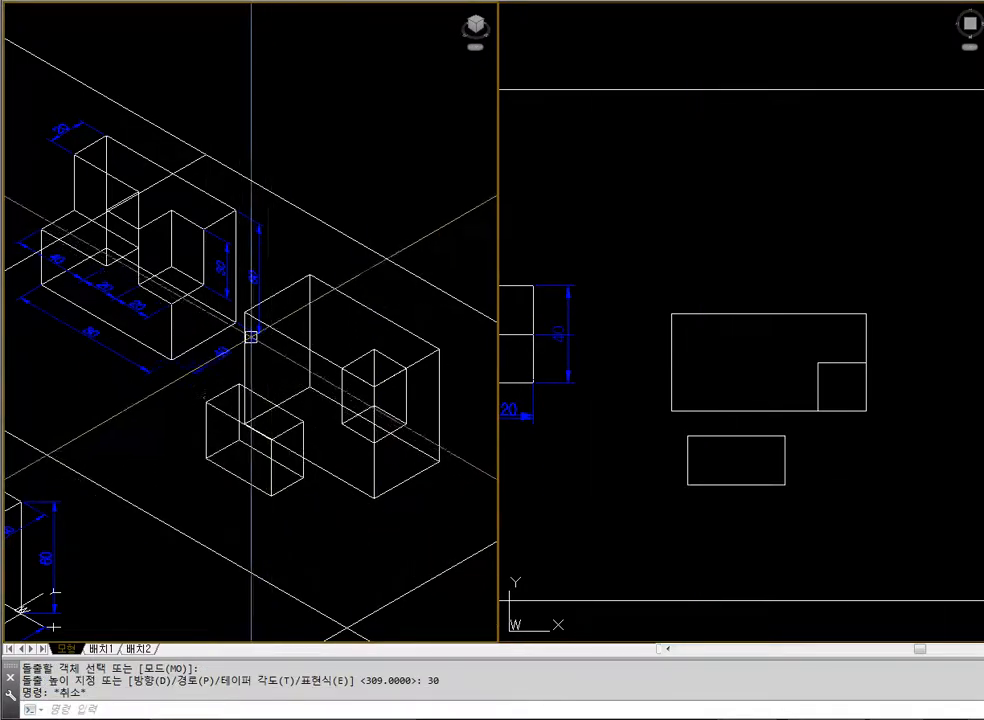
type("z")
key("Return")
left_click(195, 244)
left_click(438, 455)
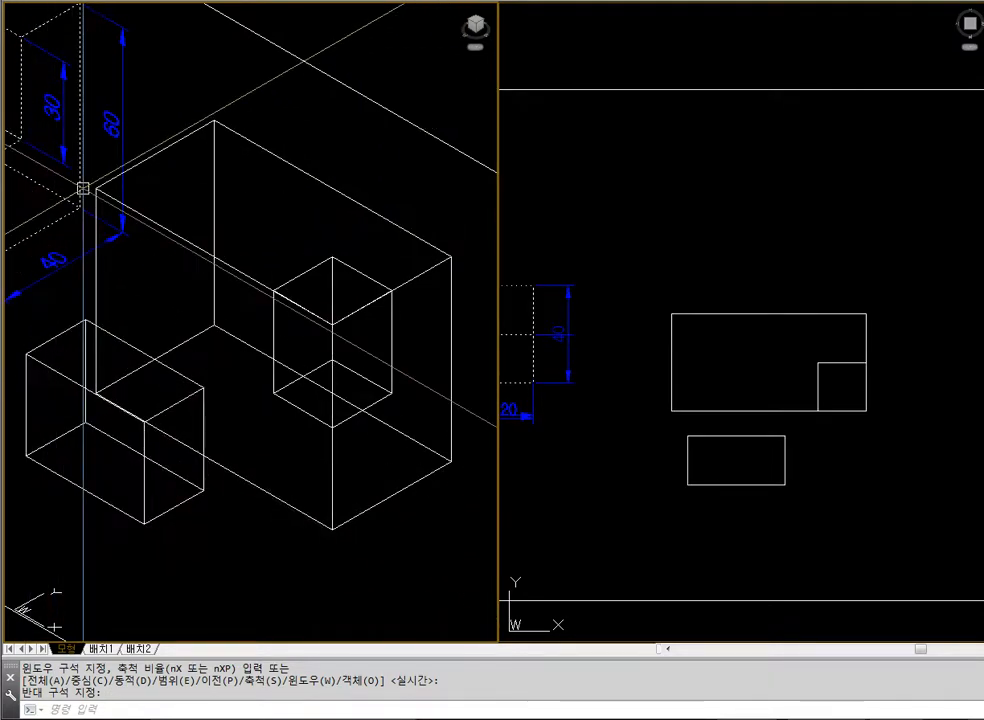
type("m")
key("Return")
left_click(40, 365)
key("Return")
type("end")
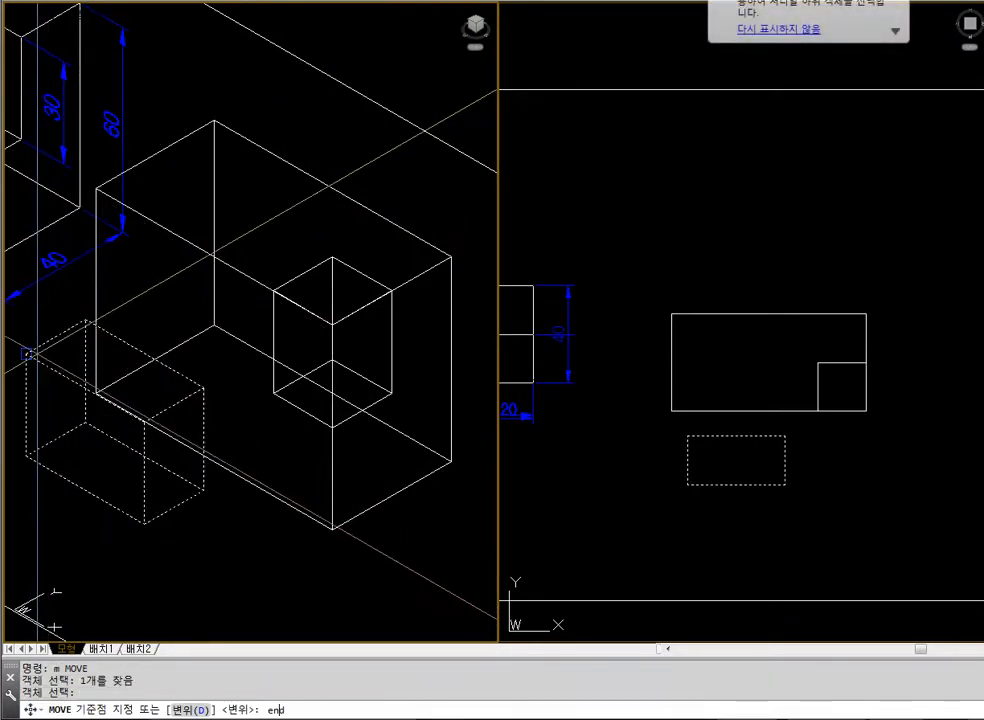
key("Return")
left_click(26, 347)
type("end")
key("Return")
Display the large block and both placed boxes in the isometric view with hidden lines removed
key("Return")
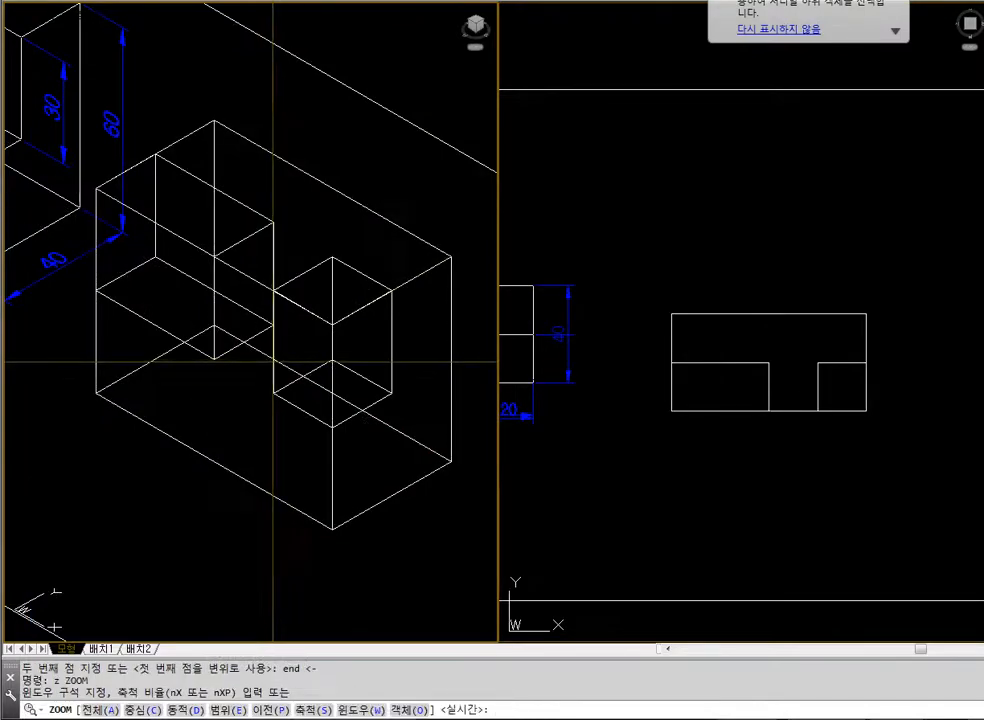
type("p")
key("Return")
type("z")
key("Return")
left_click(153, 242)
left_click(423, 475)
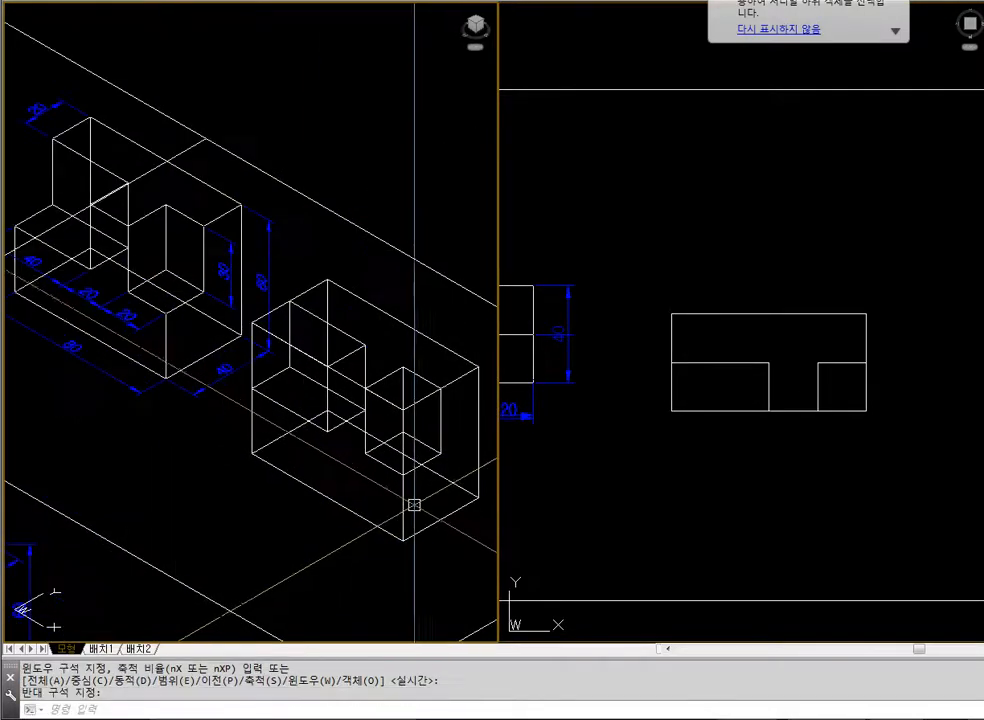
type("hide")
key("Return")
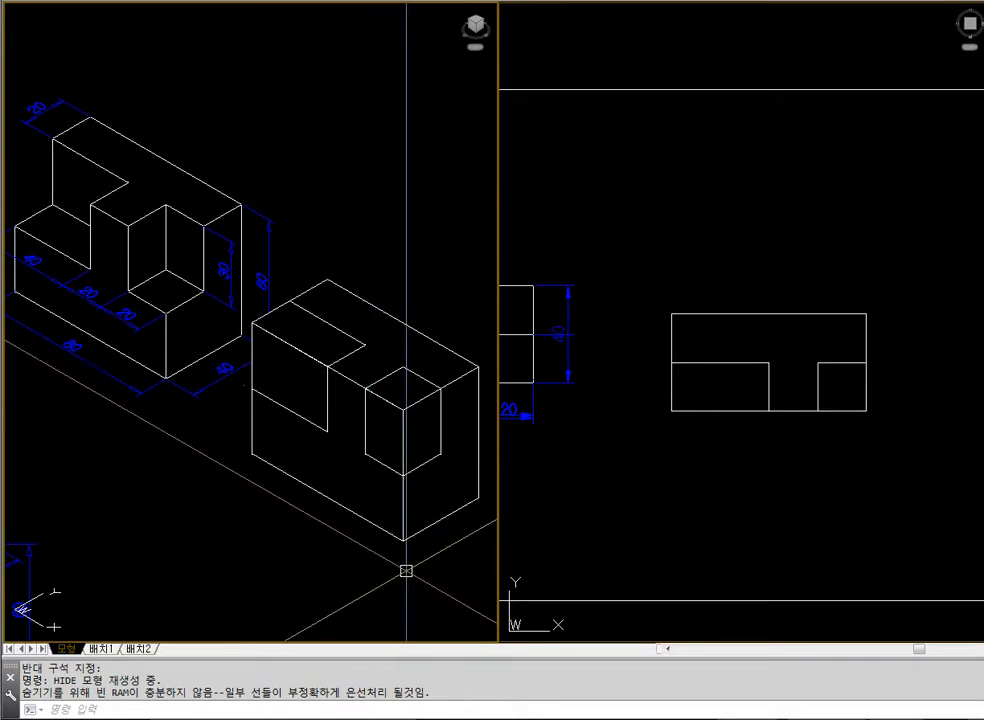
type("sub")
key("Return")
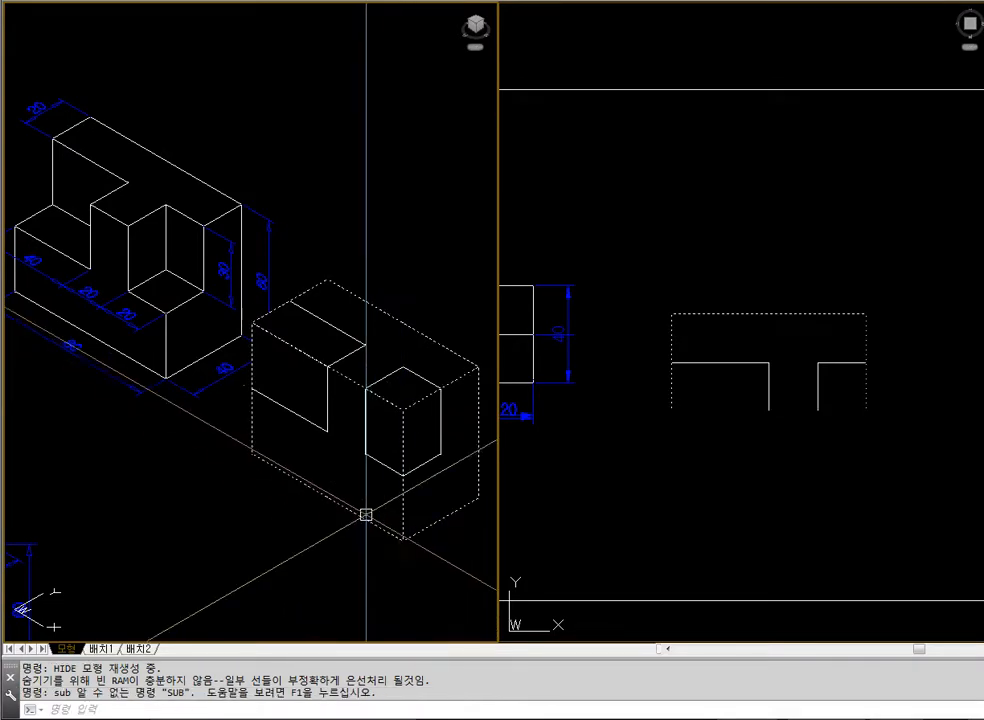
key("Escape")
type("regen")
key("Return")
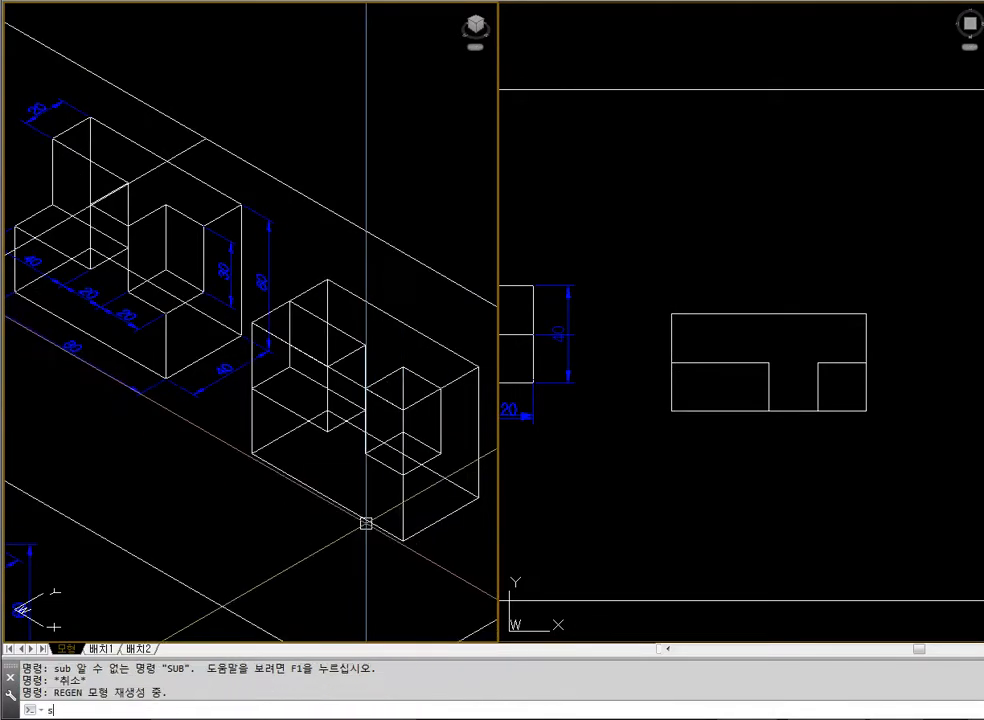
type("sub")
key("Return")
type("sub")
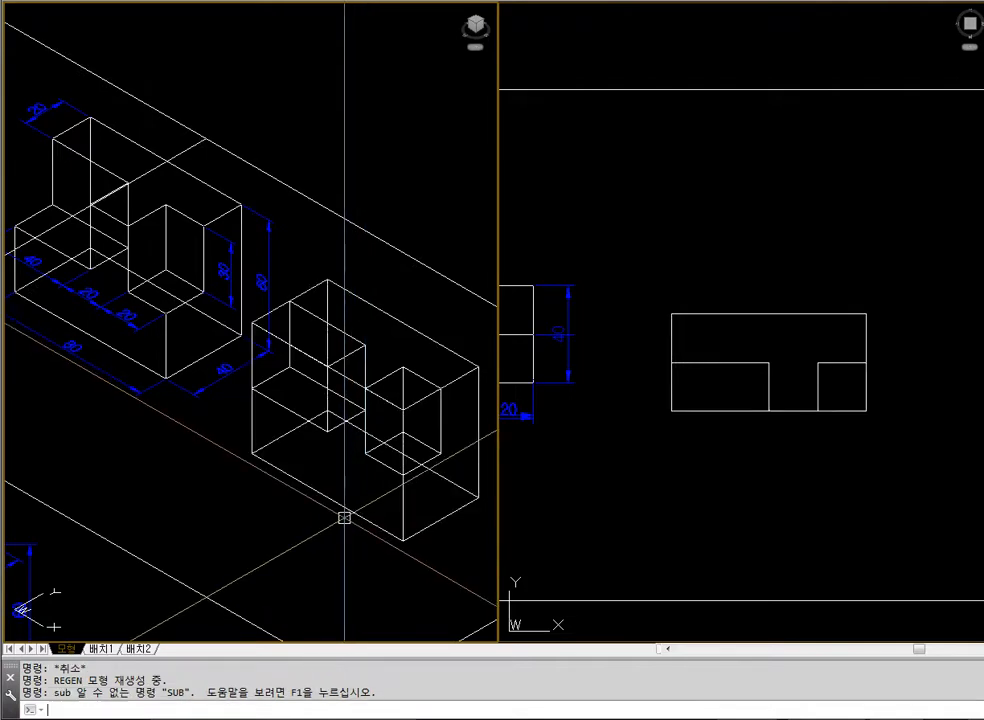
key("Return")
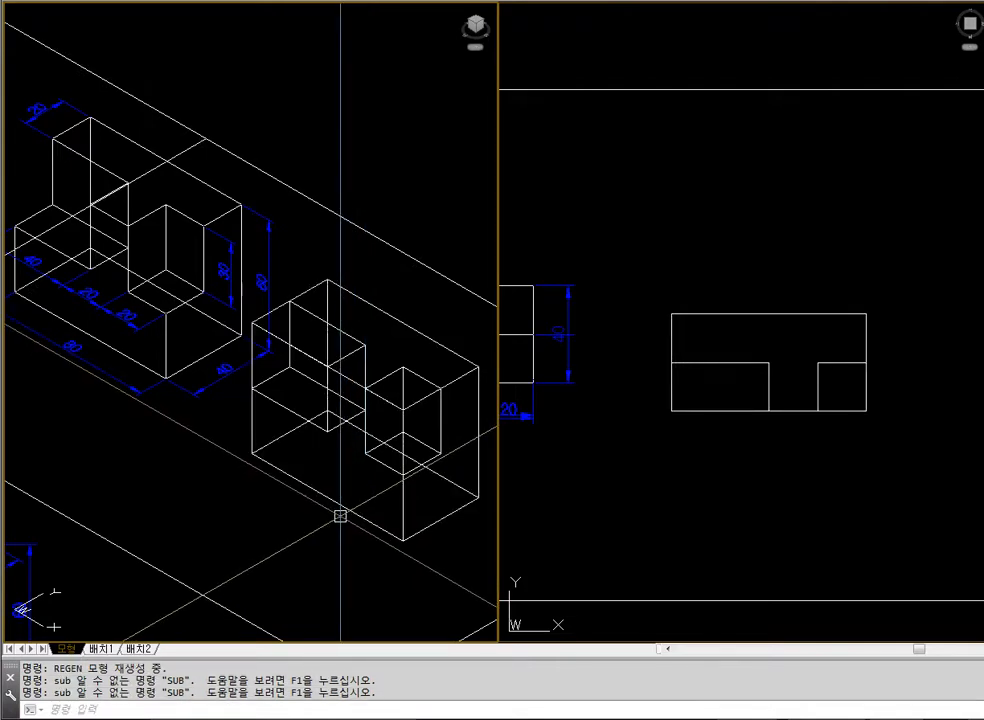
Subtract the two small boxes from the large block and display the isometric view with hidden lines removed
type("su")
key("Return")
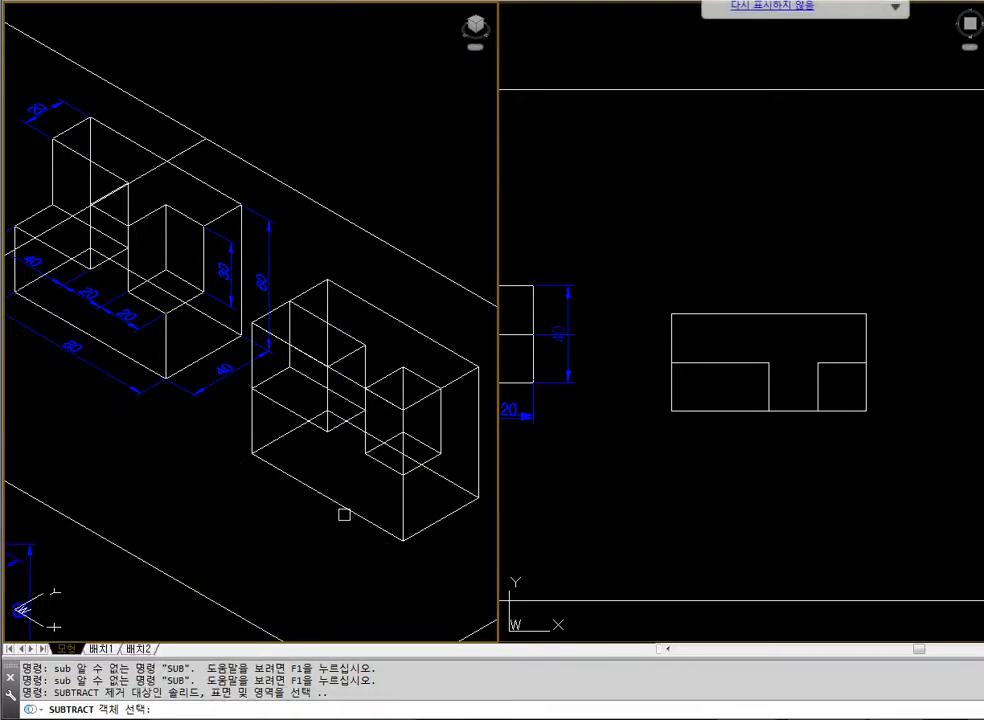
left_click(390, 314)
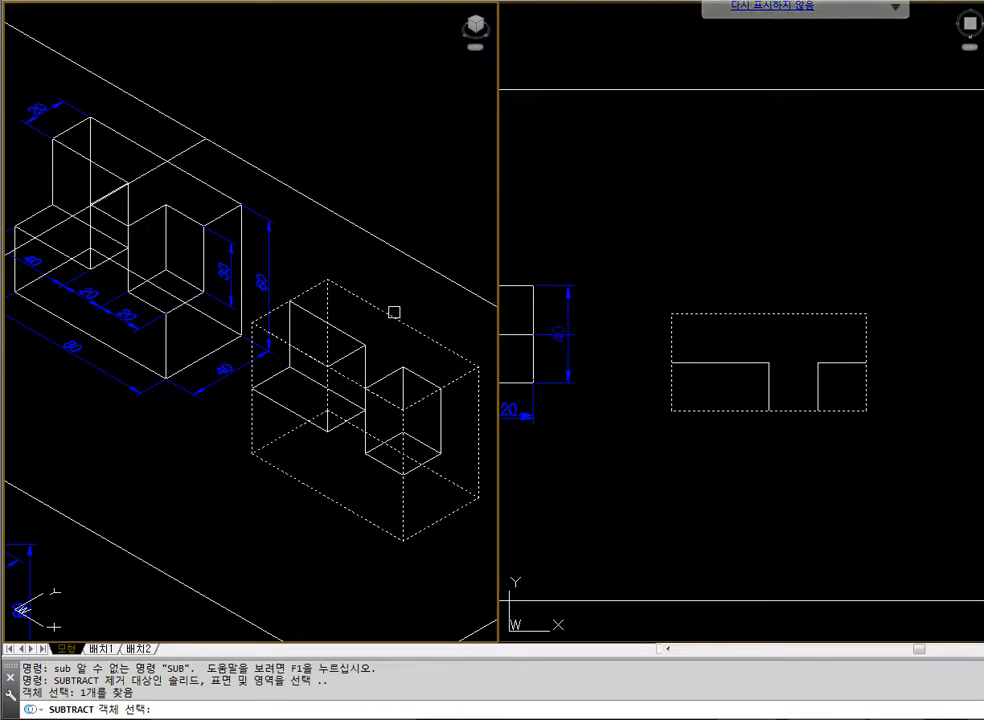
key("Return")
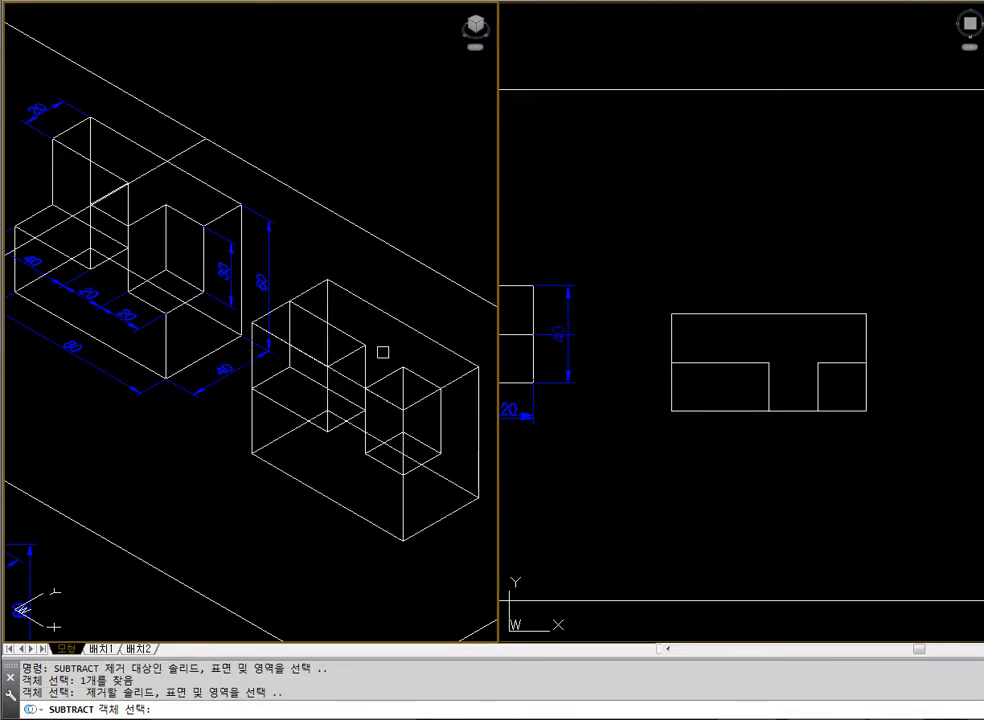
left_click(371, 345)
key("Return")
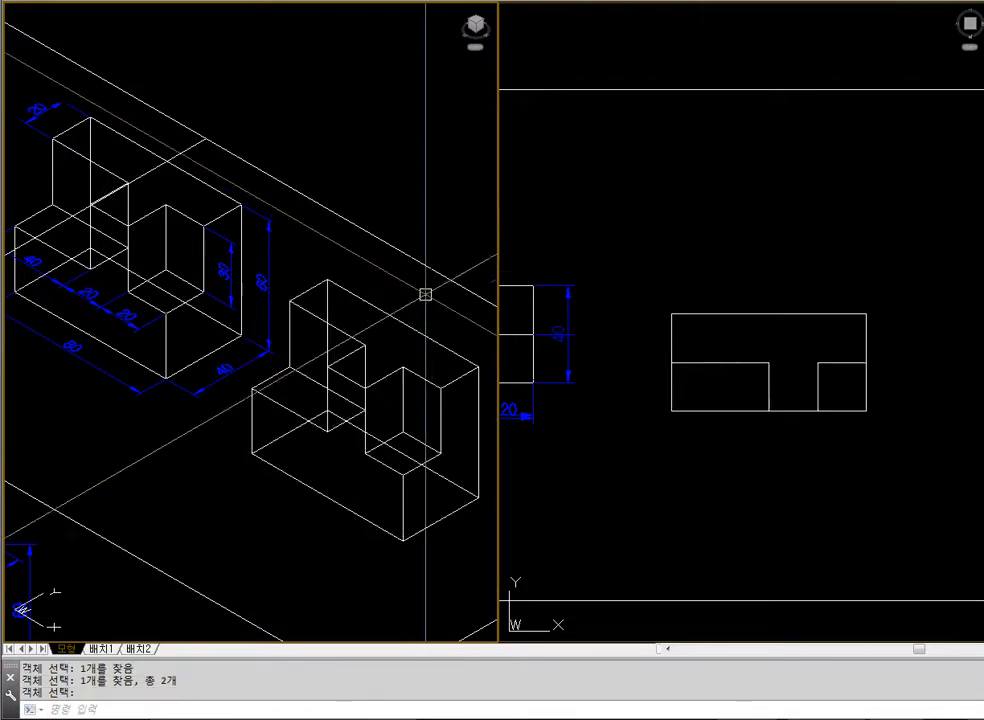
type("hide")
key("Return")
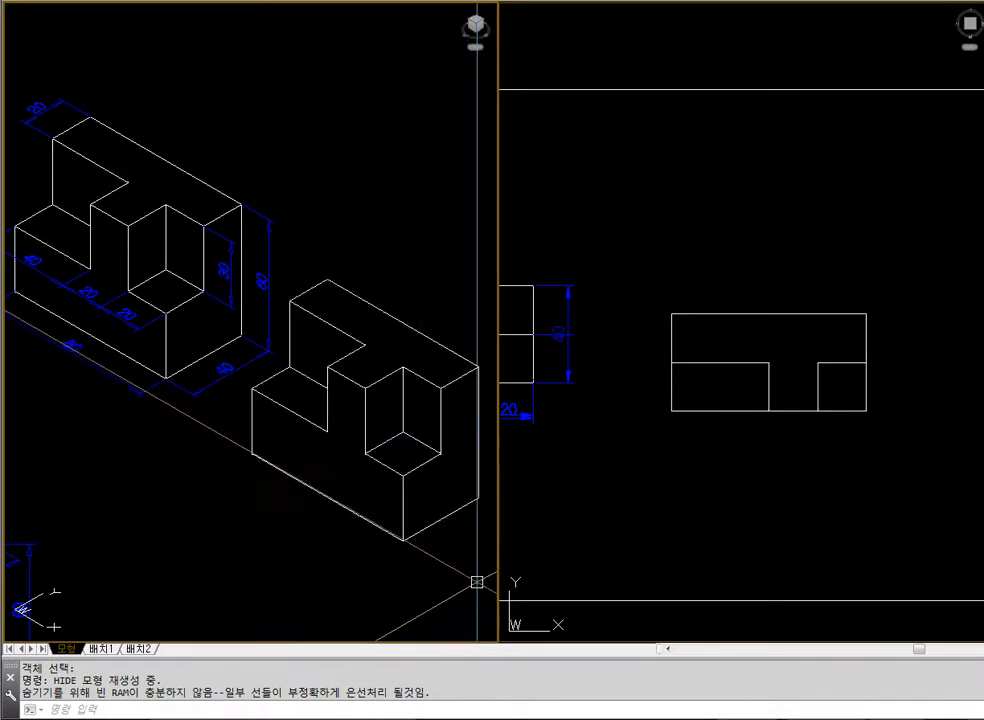
Erase the rebuilt T-topped notched block in the isometric view
type("e")
key("Return")
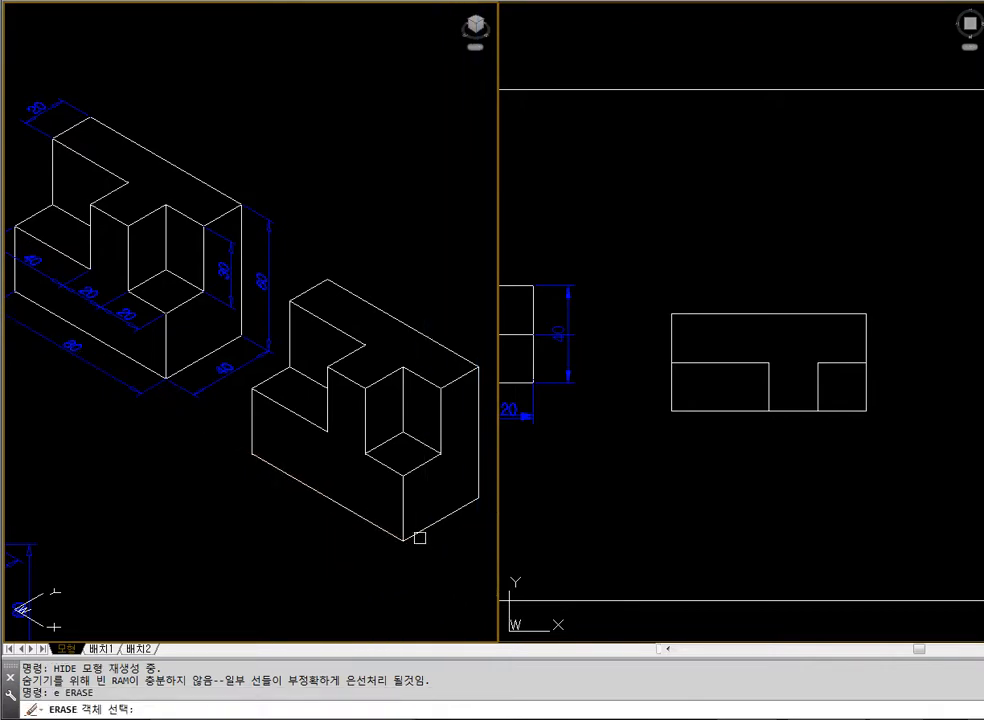
left_click(417, 531)
key("Return")
Move the stepped, pocketed example block with its dimensions horizontally toward the left border of its frame in the top view
type("z")
key("Return")
type("e")
key("Return")
key("Escape")
type("z")
key("Return")
left_click(350, 358)
left_click(390, 410)
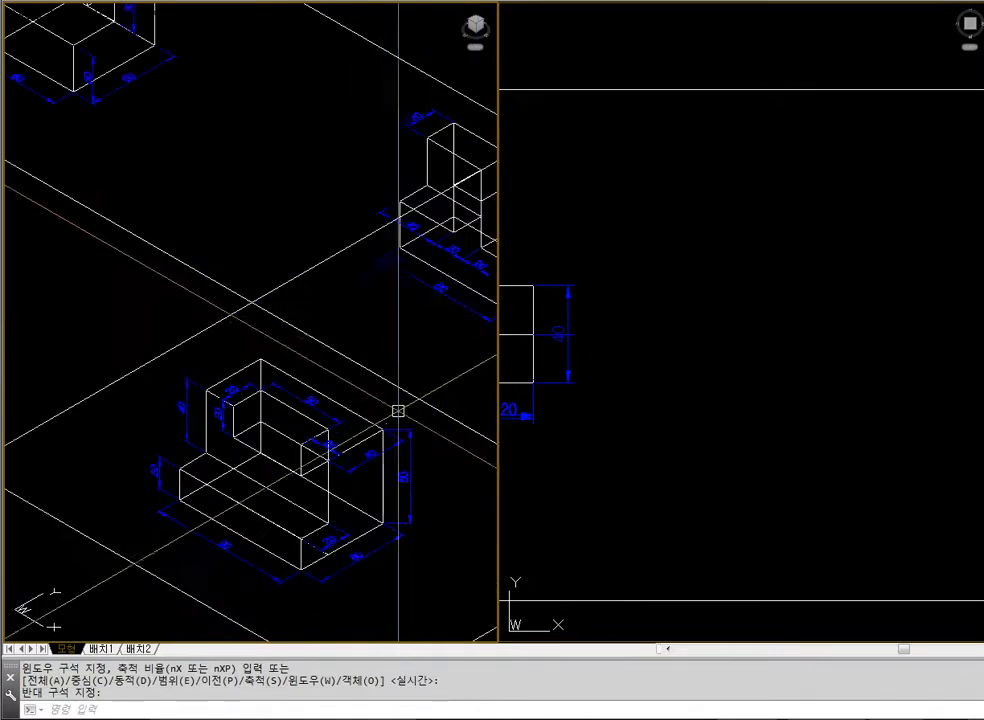
left_click(688, 302)
scroll(688, 302, "down", 10)
type("z")
key("Return")
left_click(658, 314)
left_click(710, 350)
type("m")
key("Return")
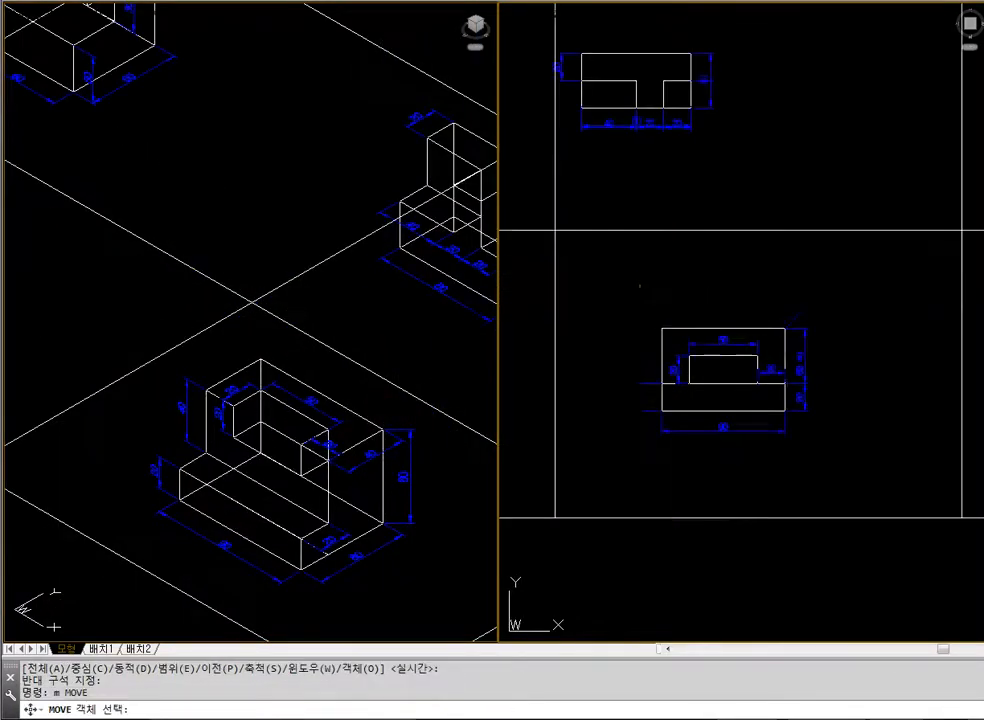
left_click(640, 285)
left_click(861, 455)
left_click(635, 283)
left_click(635, 283)
key("Return")
left_click(911, 279)
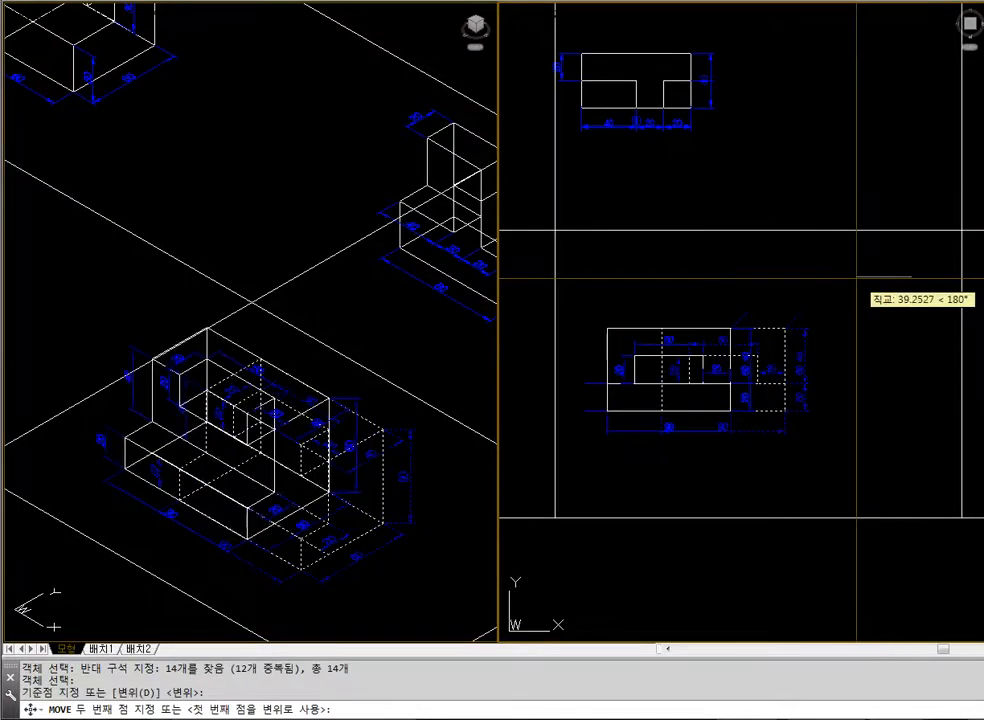
left_click(838, 277)
Display the stepped, pocketed example block enlarged in the isometric view with hidden lines removed
scroll(138, 292, "down", 3)
type("z")
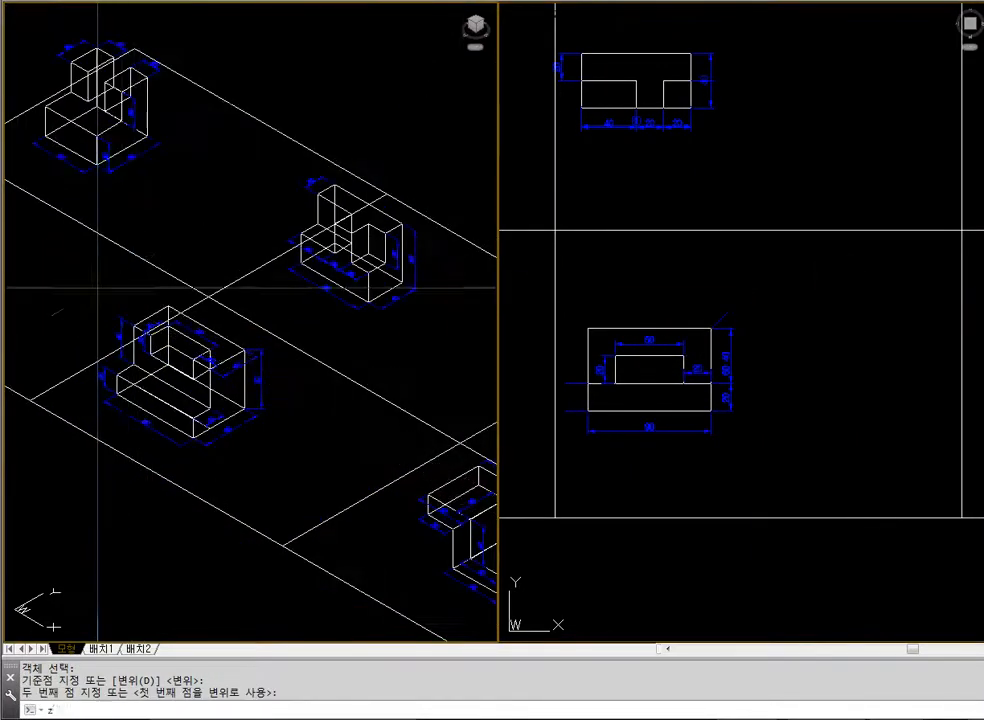
key("Return")
left_click(99, 285)
left_click(334, 472)
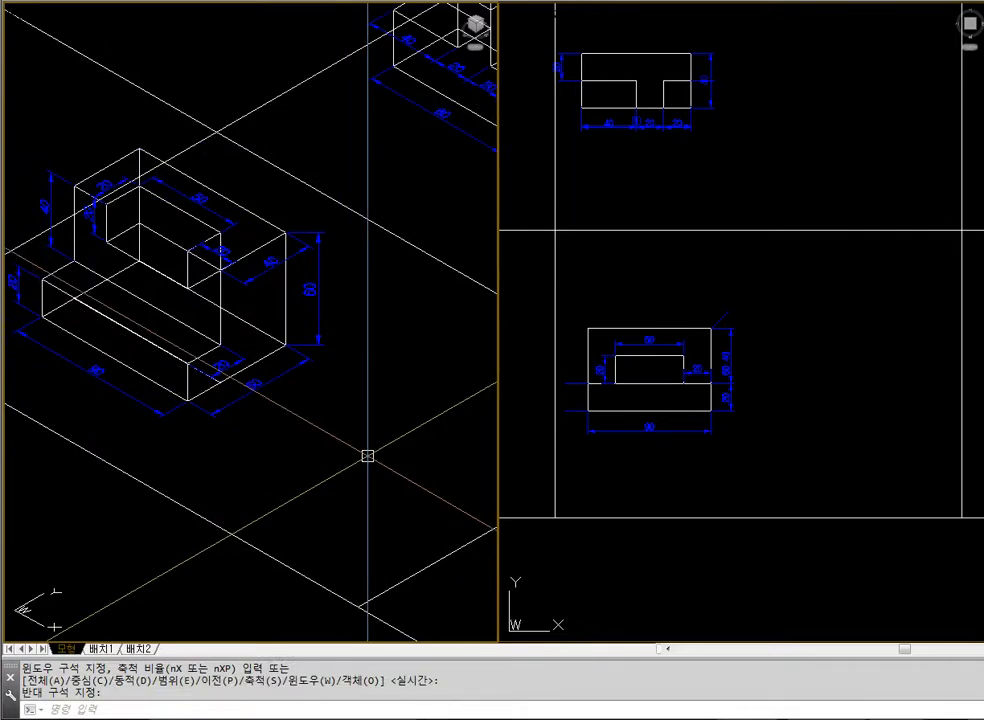
type("hdi")
key("Return")
left_click(918, 378)
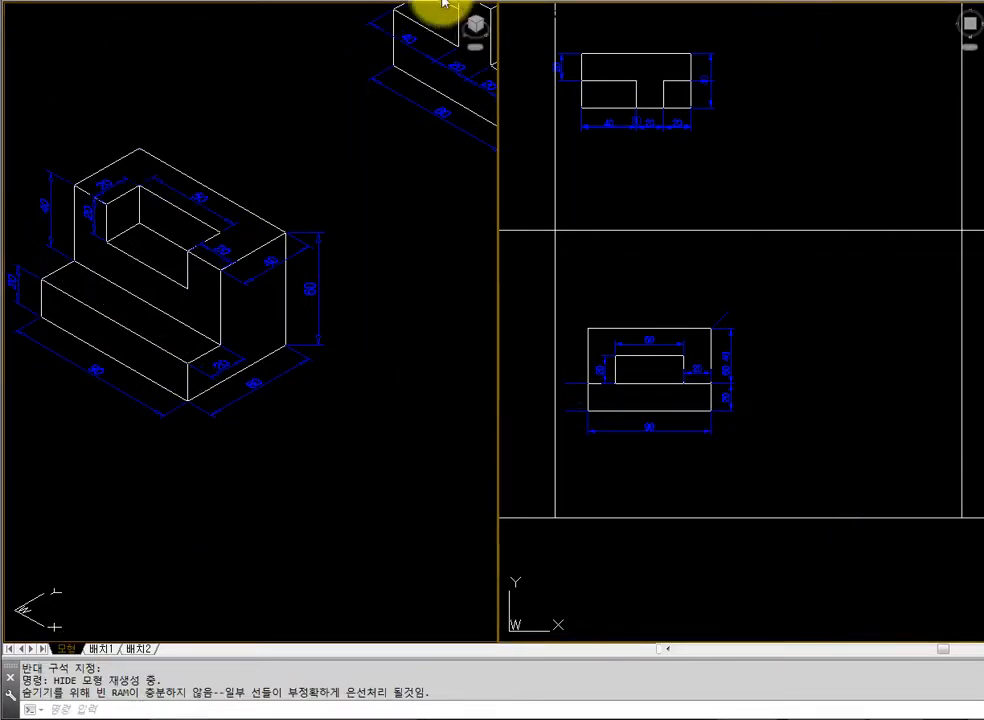
left_click(356, 38)
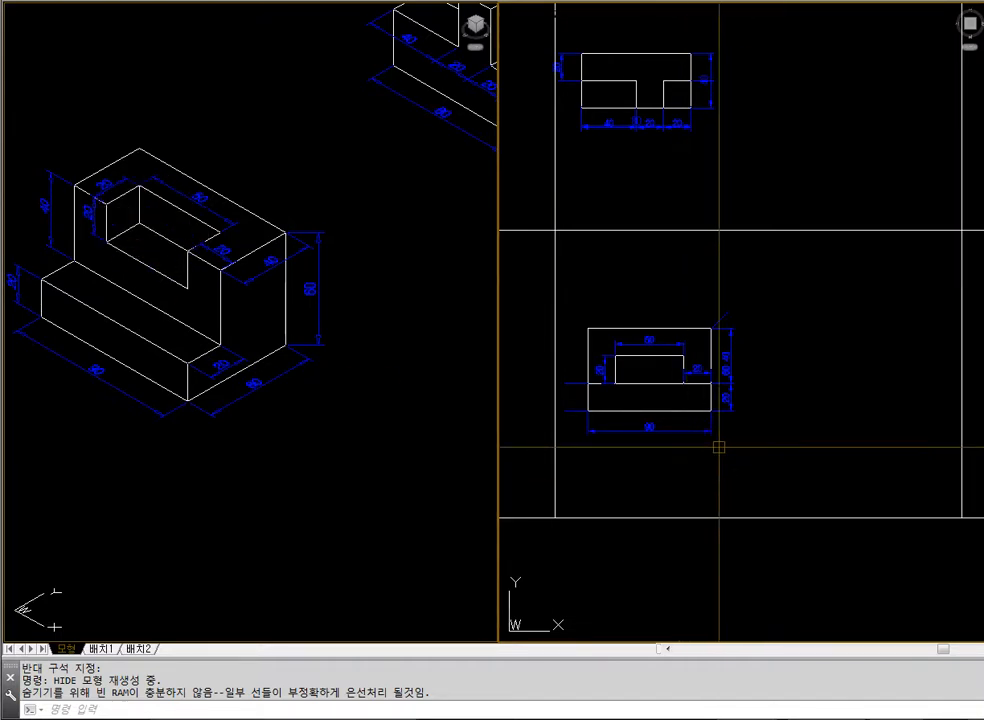
Draw a 90 × 60 rectangle to the right of the example in the top view and shift it slightly right
type("rec")
key("Return")
left_click(762, 422)
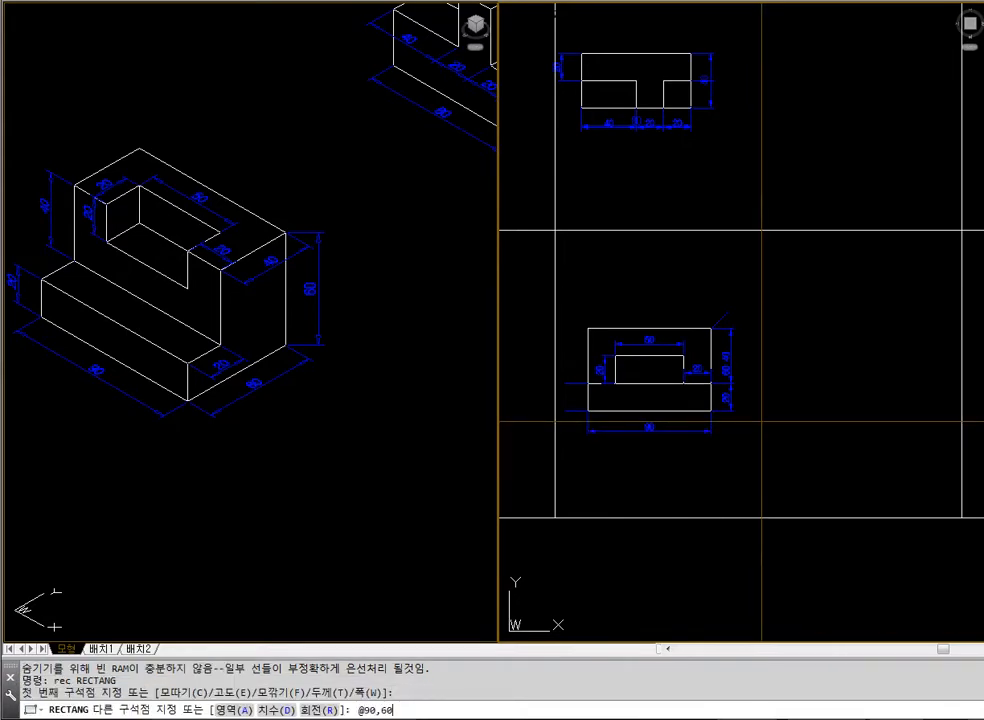
key("Return")
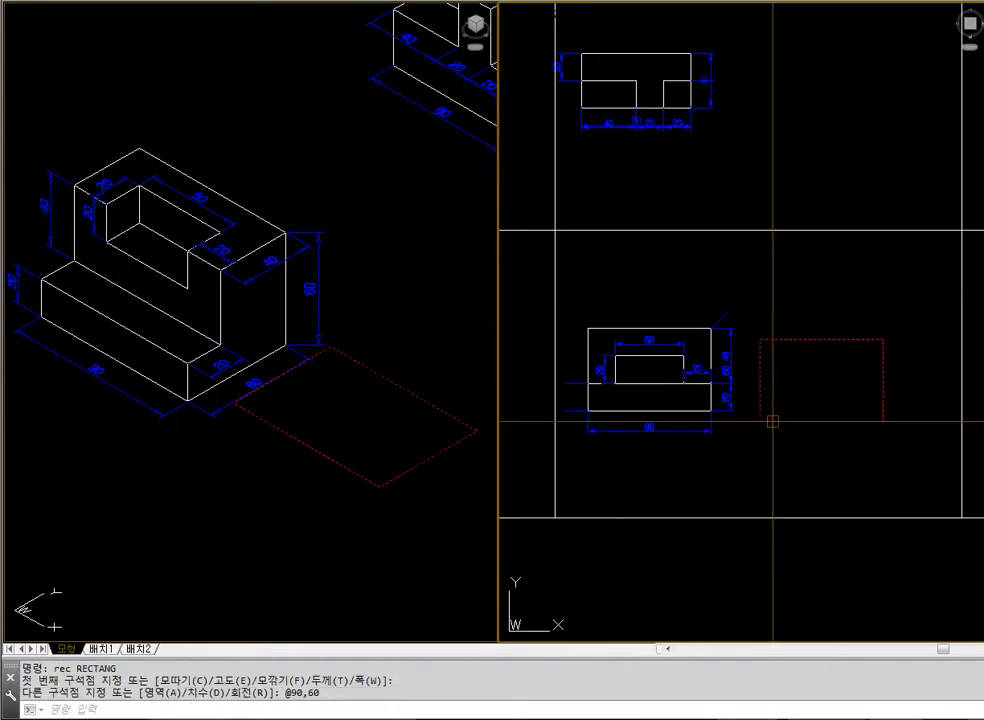
type("m")
key("Return")
left_click(772, 421)
key("Return")
left_click(781, 420)
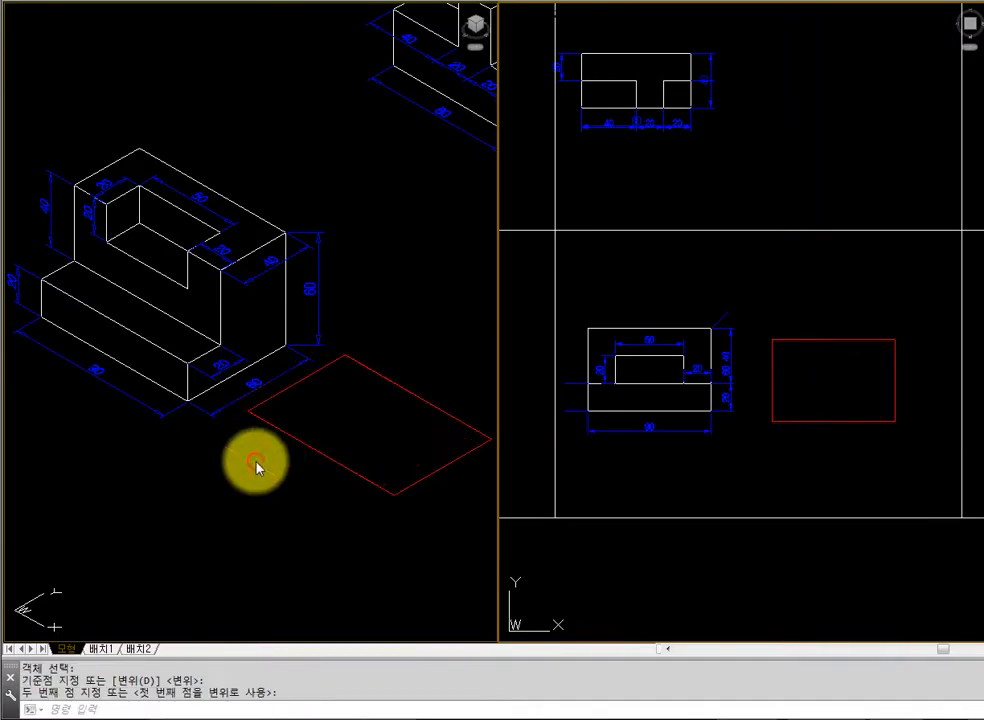
Examine the example's lower step and base dimensions up close in the isometric view, and restore the previous view
left_click(256, 461)
type("z")
key("Return")
left_click(62, 330)
left_click(342, 426)
type("z")
key("Return")
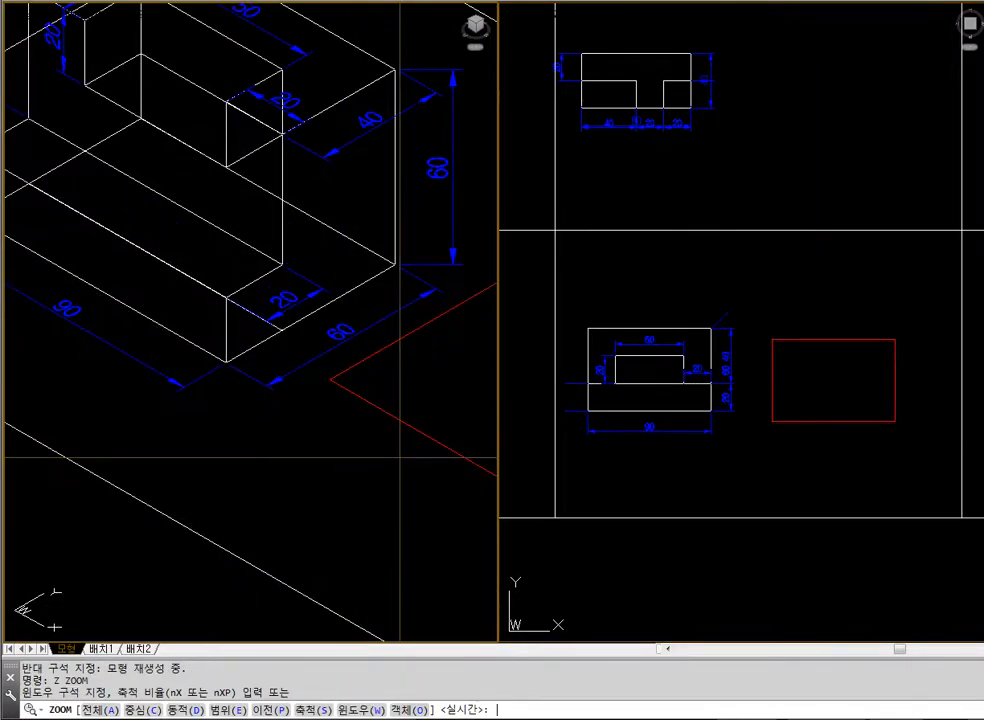
type("p")
key("Return")
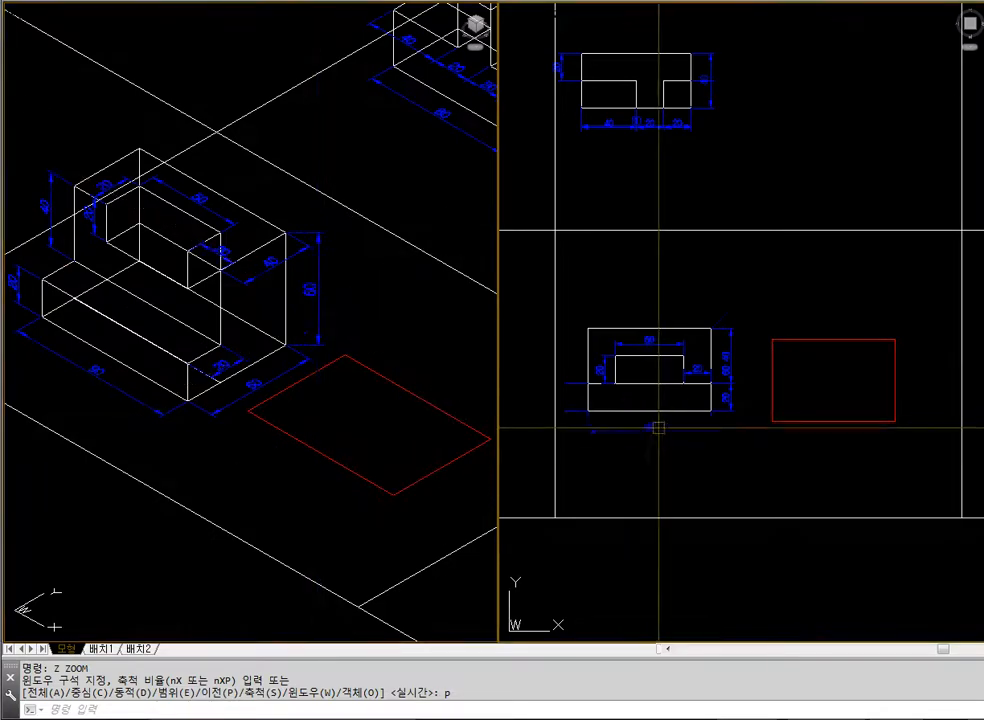
Erase the 90 × 60 rectangle beside the example in the top view
left_click(338, 290)
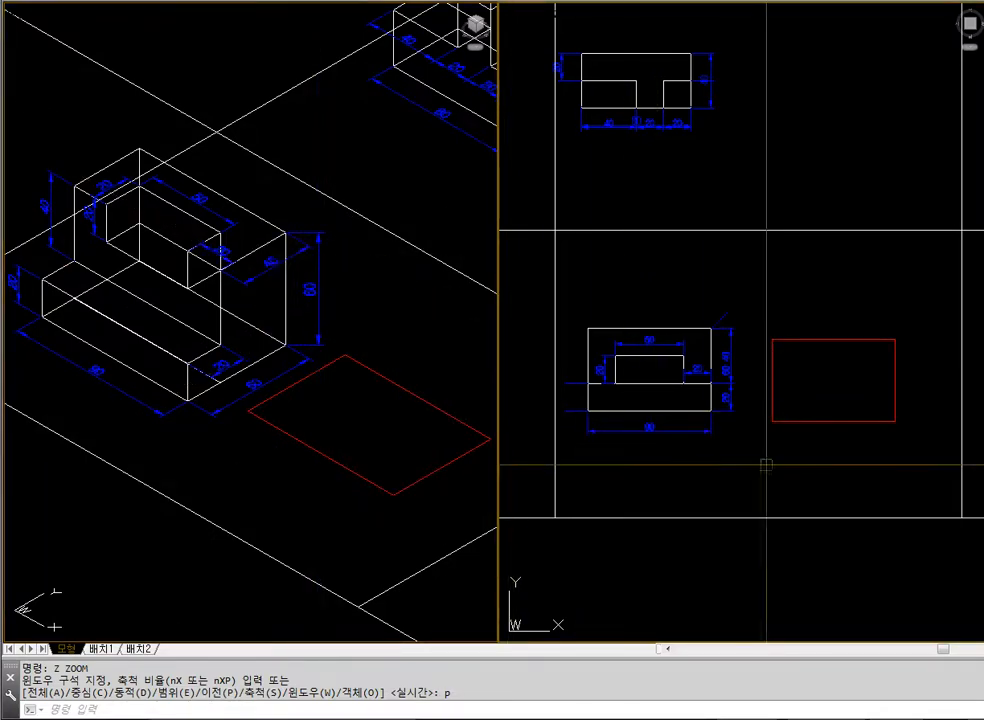
left_click(857, 446)
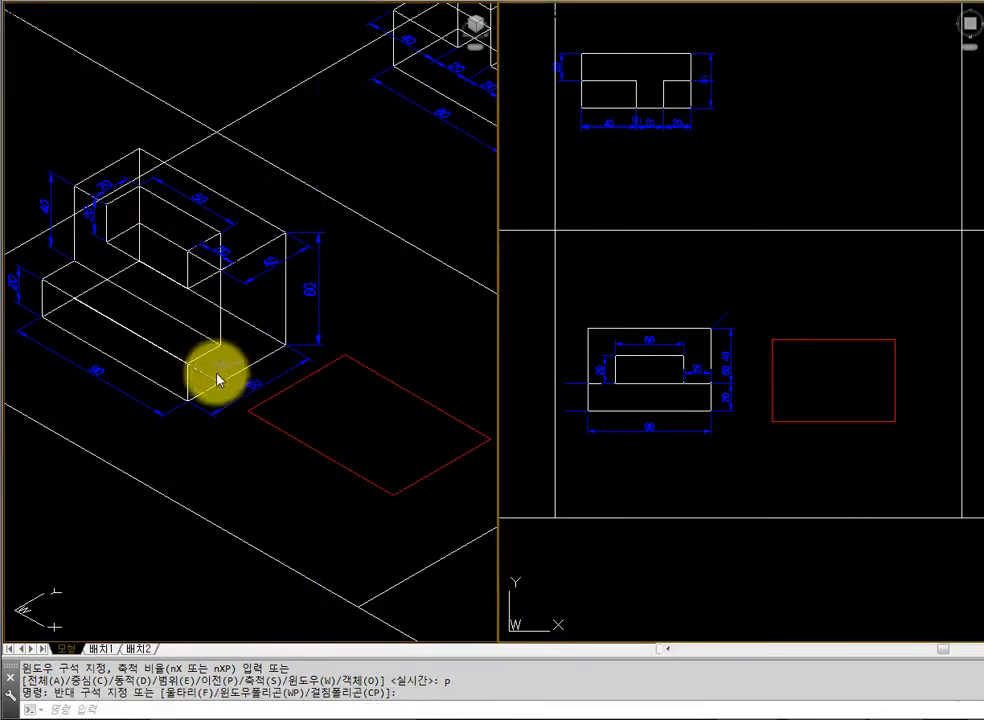
left_click(301, 432)
left_click(863, 478)
left_click(815, 479)
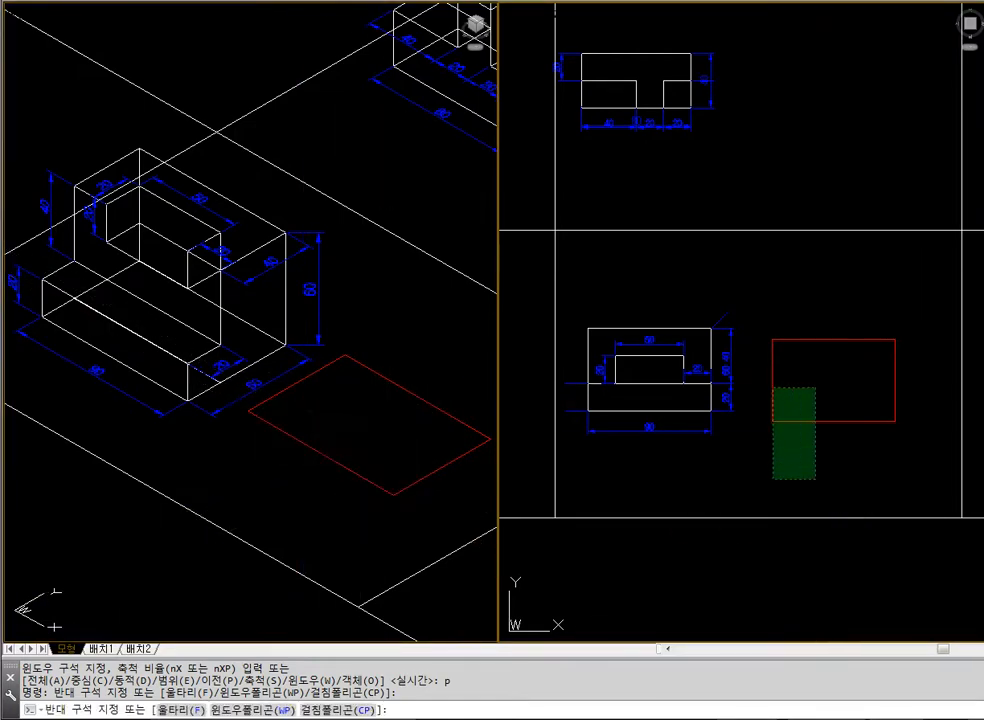
left_click(771, 388)
type("e")
key("Return")
Draw a 90 × 40 rectangle to the right of the example in the top view
type("rec")
key("Return")
key("Escape")
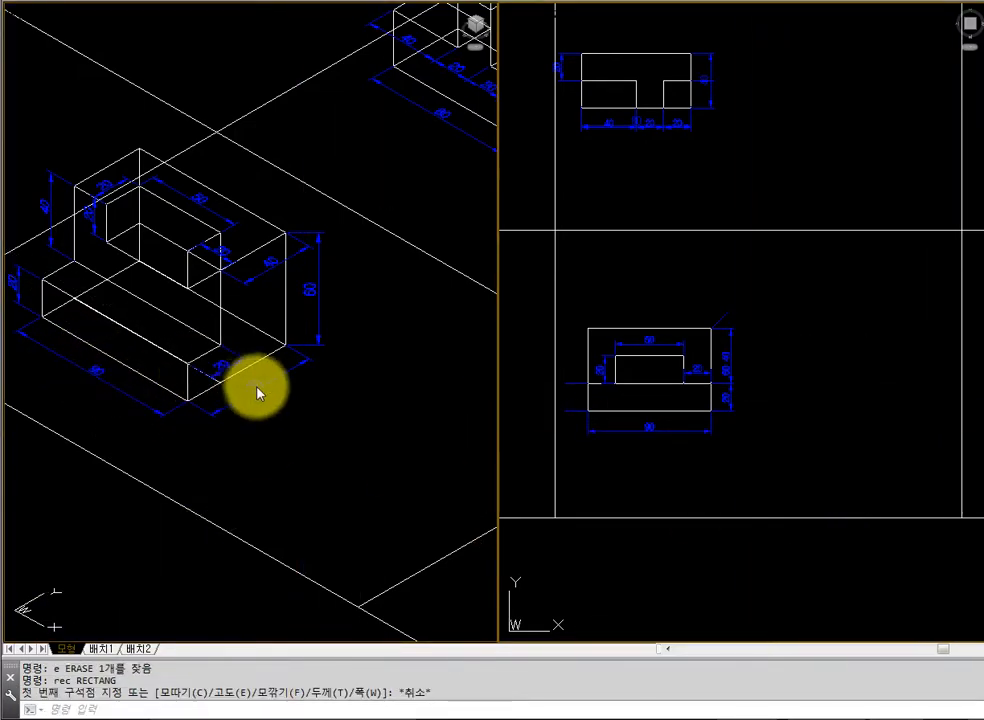
key("Escape")
type("rec")
key("Return")
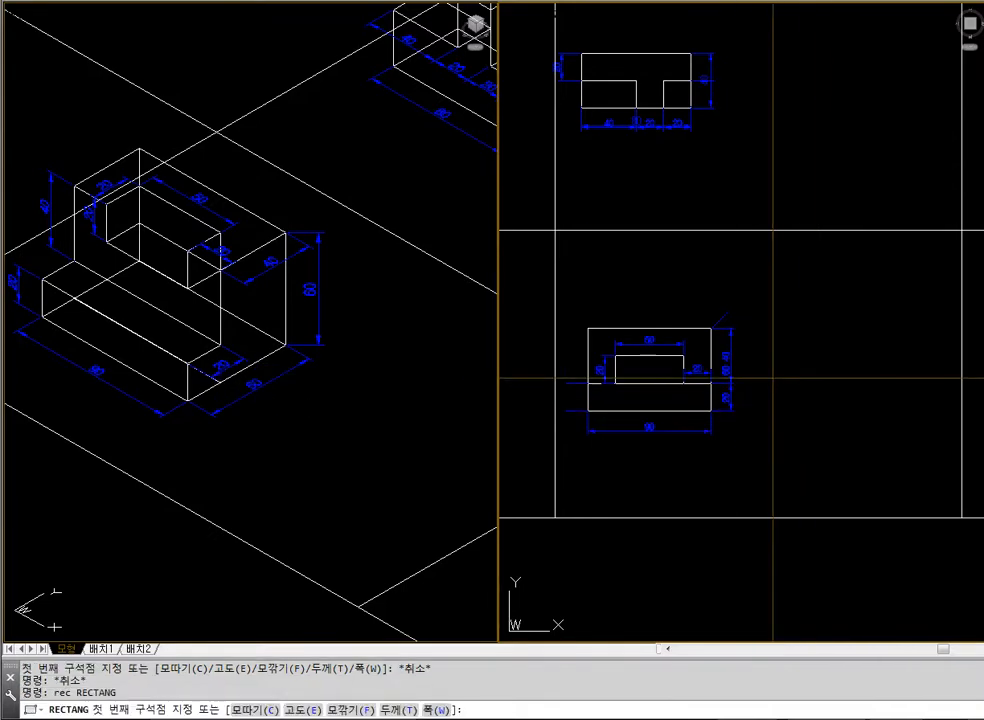
left_click(773, 369)
type("@90,40")
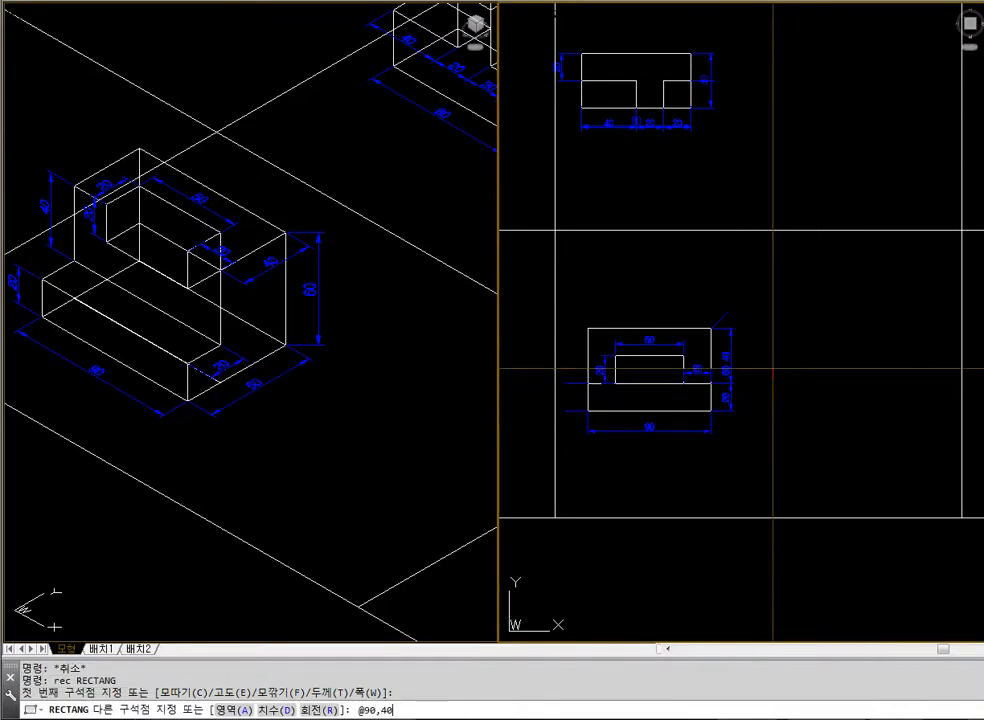
key("Return")
key("Escape")
Move the 90 × 40 rectangle straight down until its lower edge is roughly level with the example's in the top view
type("m")
key("Return")
left_click(773, 367)
key("Return")
left_click(809, 393)
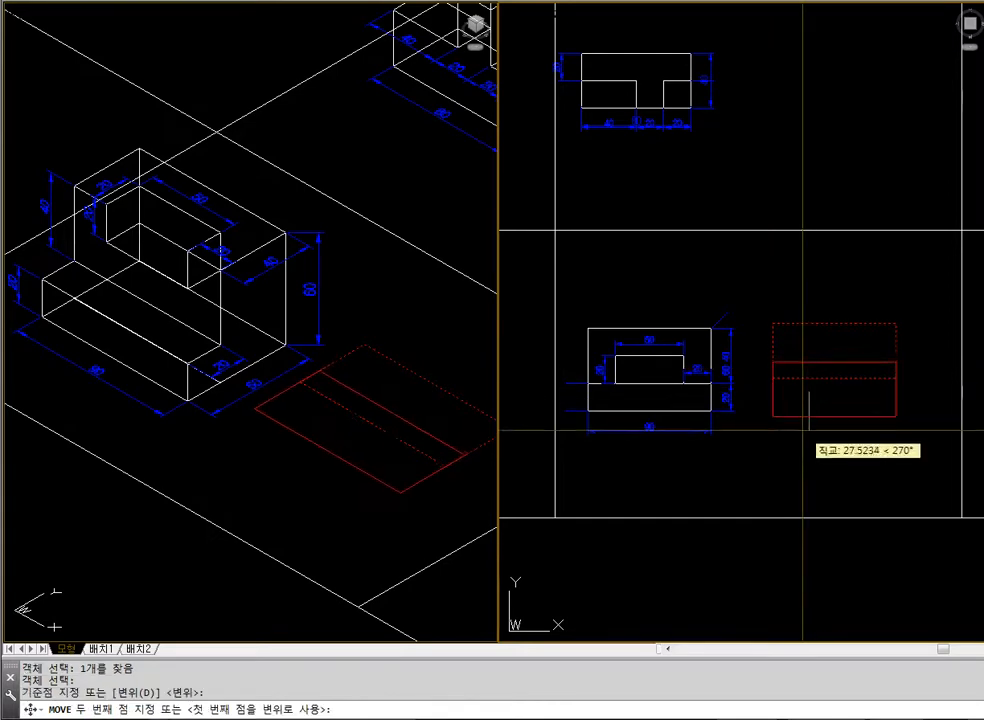
left_click(807, 426)
Draw a 90 × 20 rectangle directly below the 90 × 40 one, starting at its lower-left corner endpoint
key("Return")
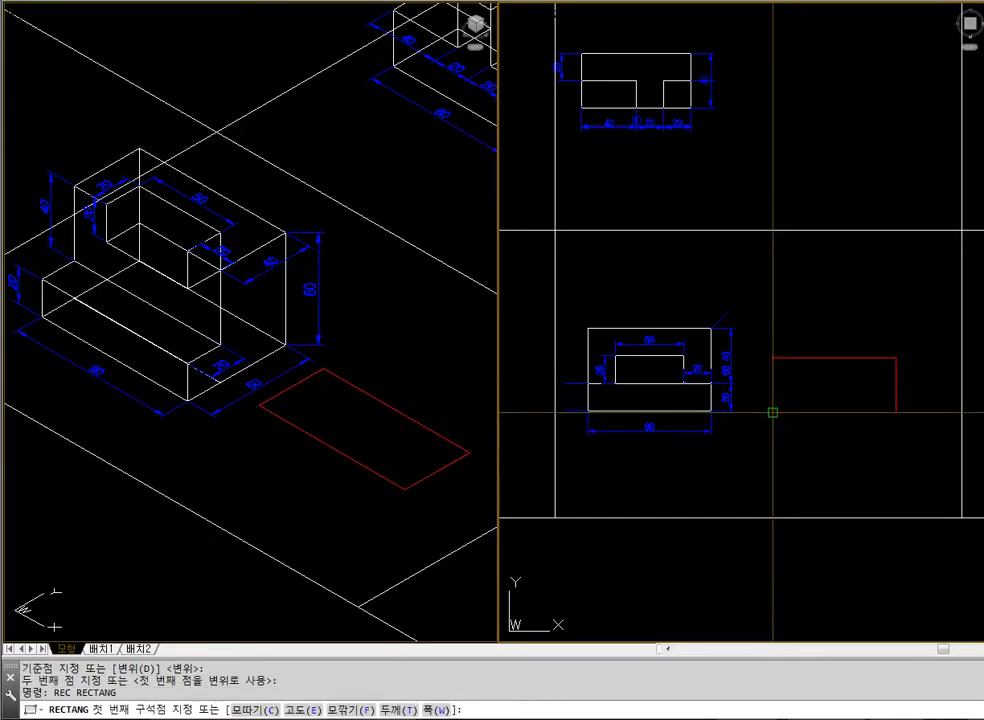
left_click(773, 412)
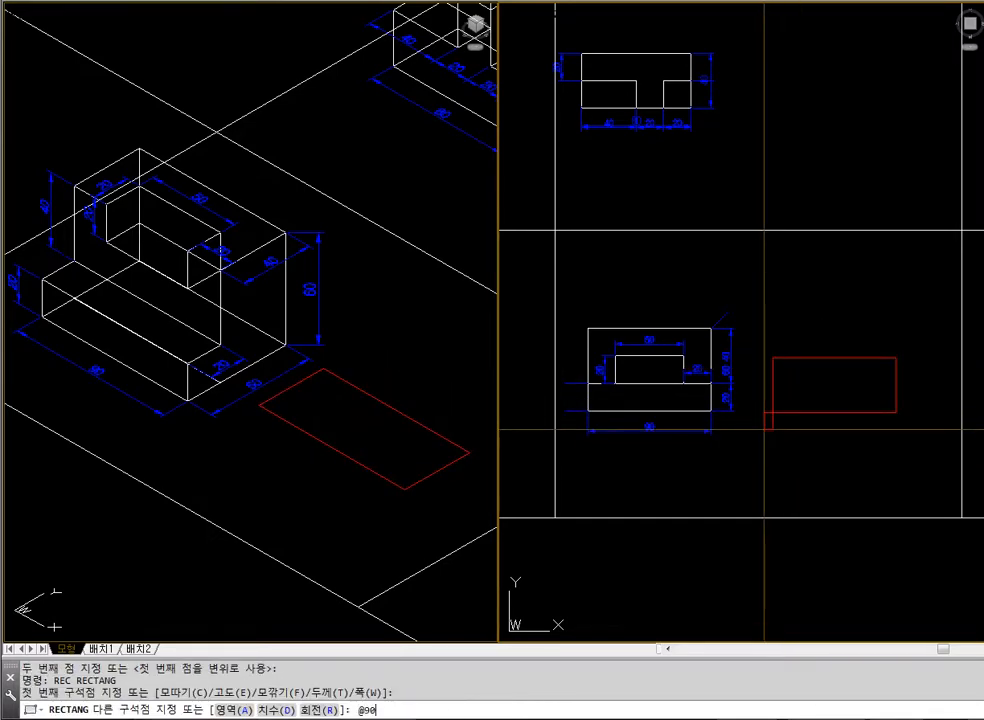
type("@90,-20")
key("Return")
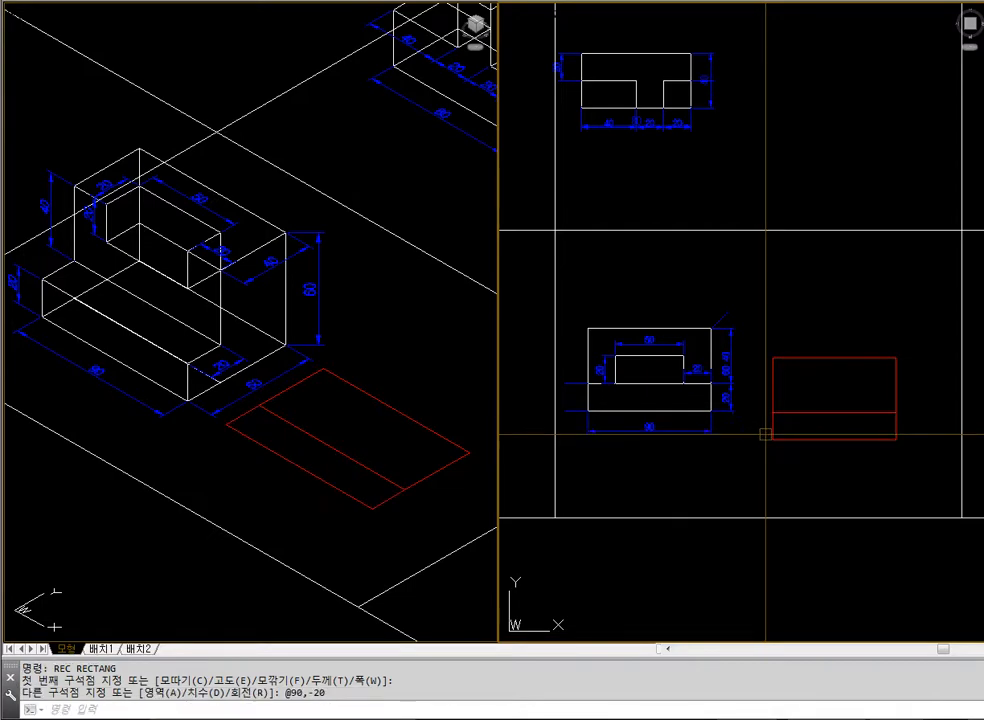
Highlight the 90 × 20 and 90 × 40 rectangles in turn and compare them with the example's front step and rear block
left_click(781, 430)
left_click(769, 418)
key("Escape")
key("Escape")
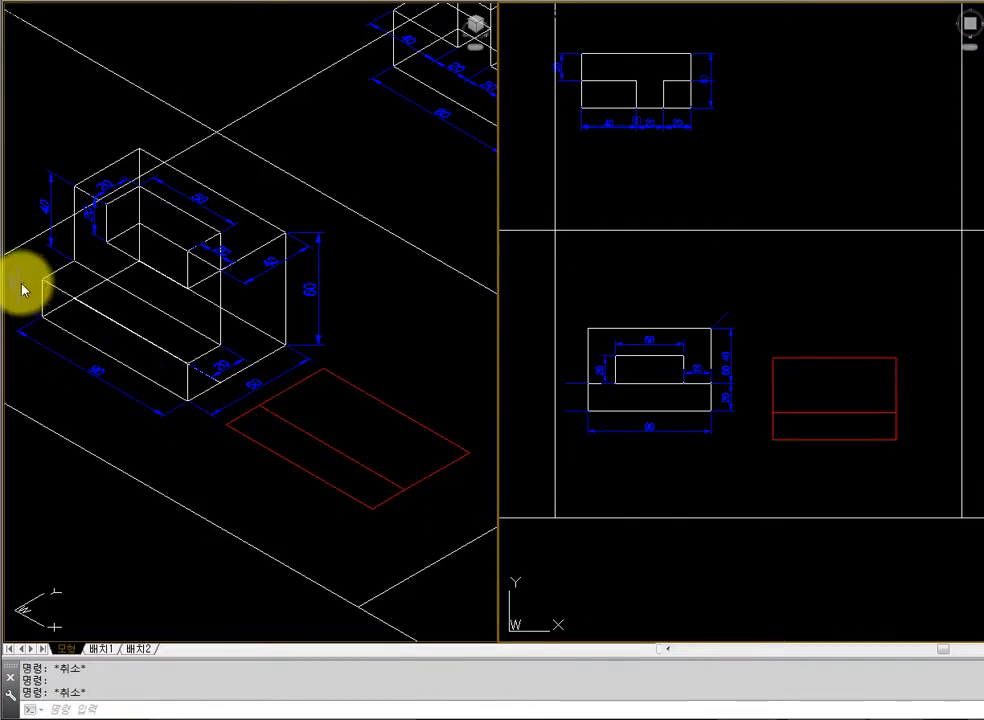
left_click(256, 441)
left_click(829, 503)
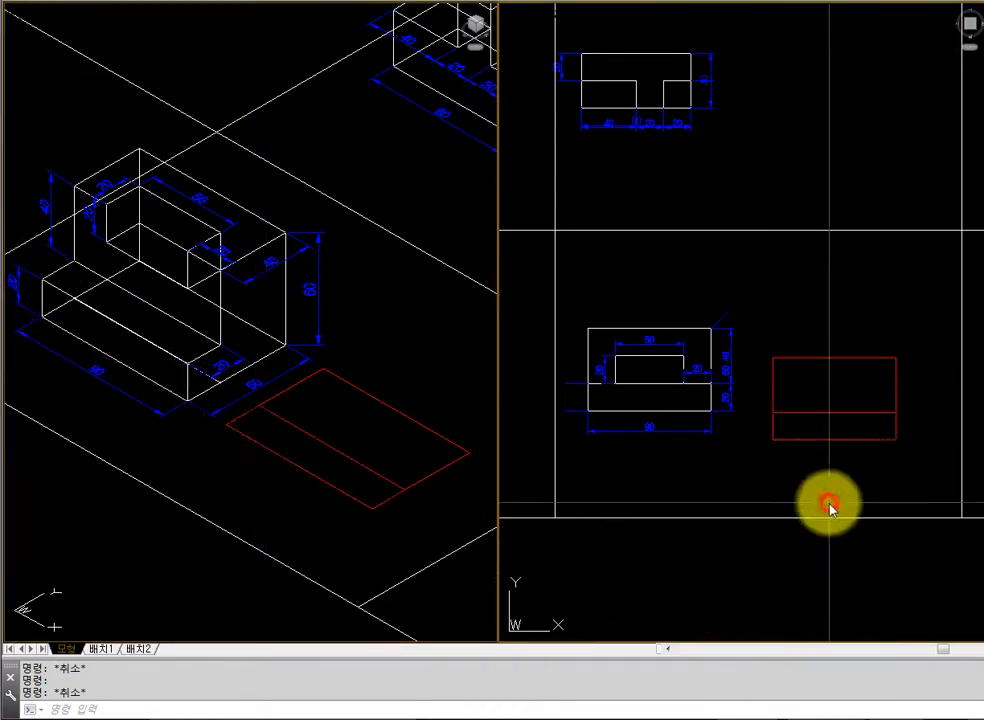
key("Escape")
left_click(820, 441)
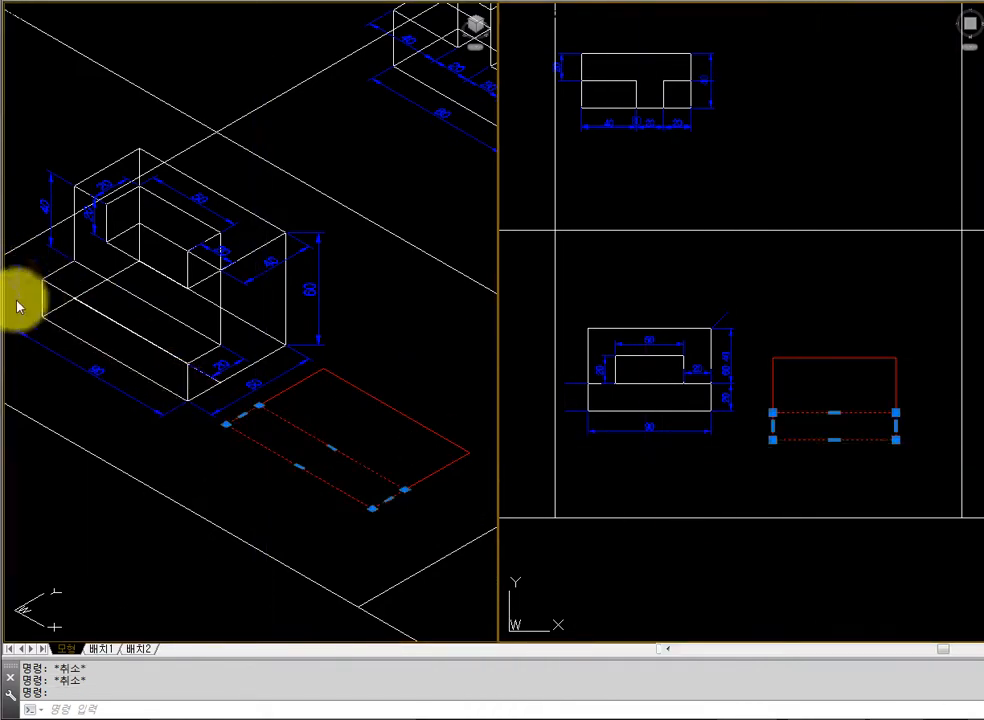
key("Escape")
left_click(905, 378)
left_click(876, 388)
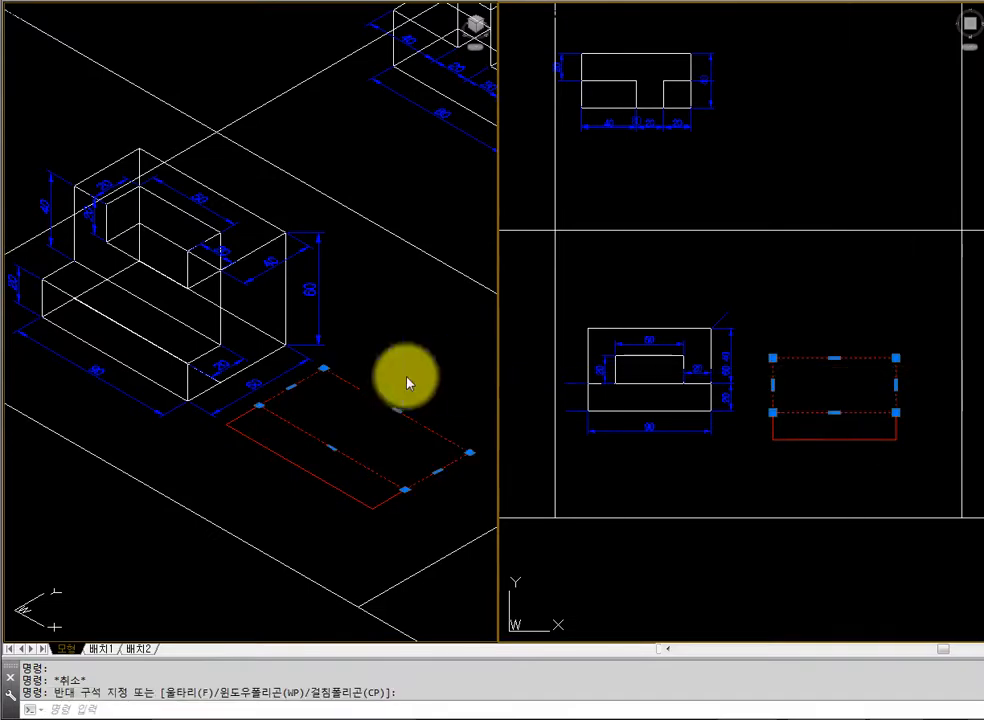
key("Escape")
Extrude the 90 × 20 rectangle to a height of 20 units
type("e")
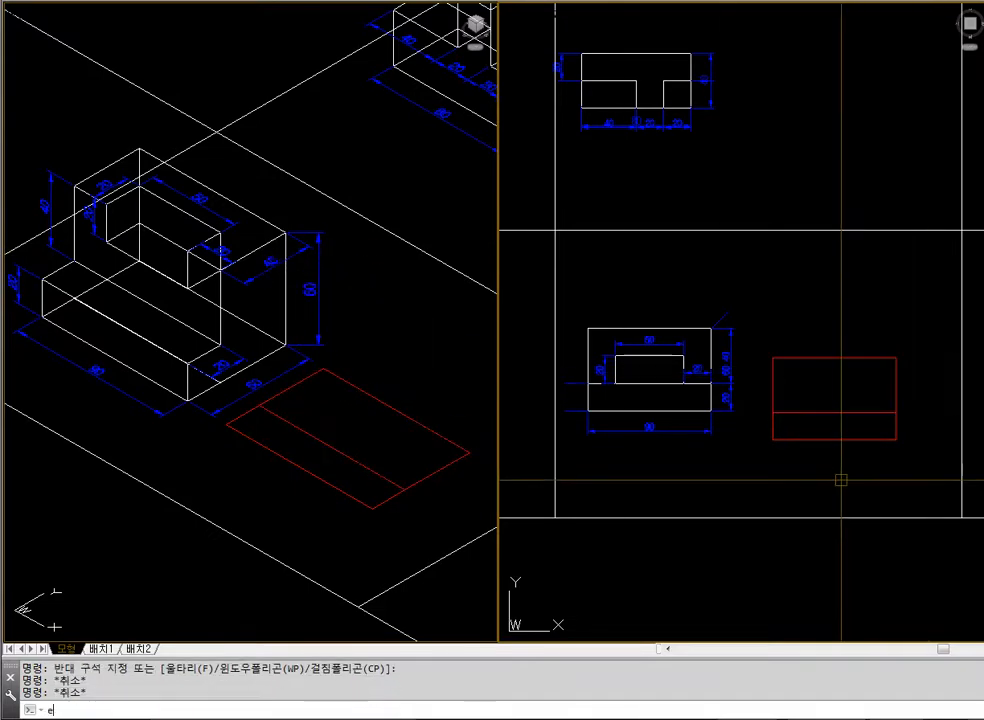
type("xt")
key("Return")
left_click(835, 439)
key("Return")
type("20")
key("Return")
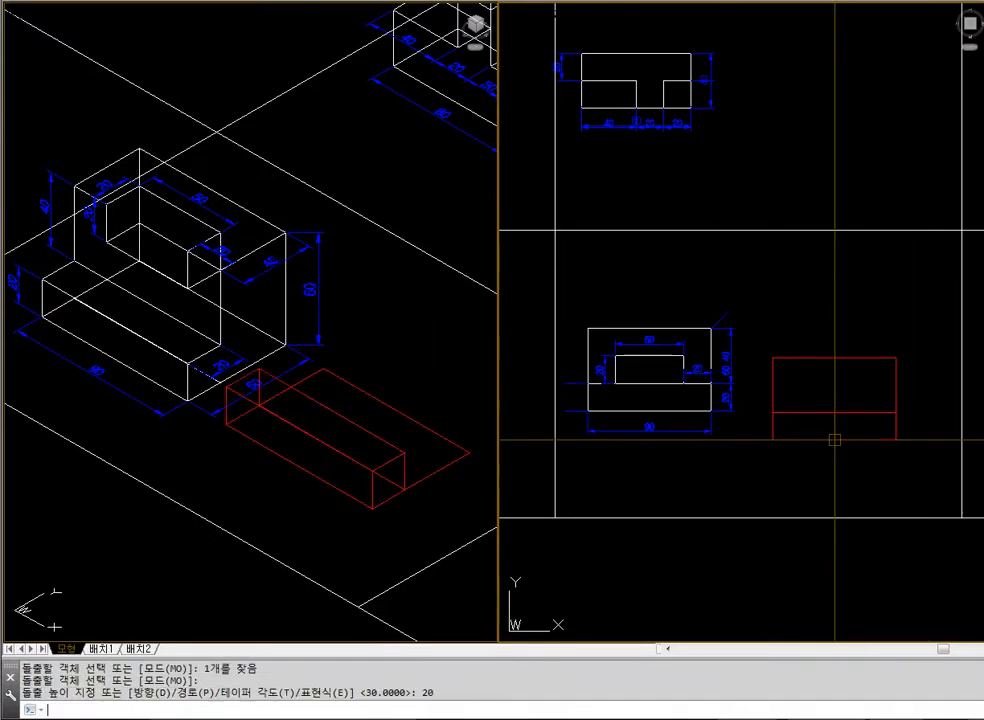
Extrude the 90 × 40 rectangle to a height of 60 units
key("Return")
left_click(832, 357)
key("Return")
type("60")
key("Return")
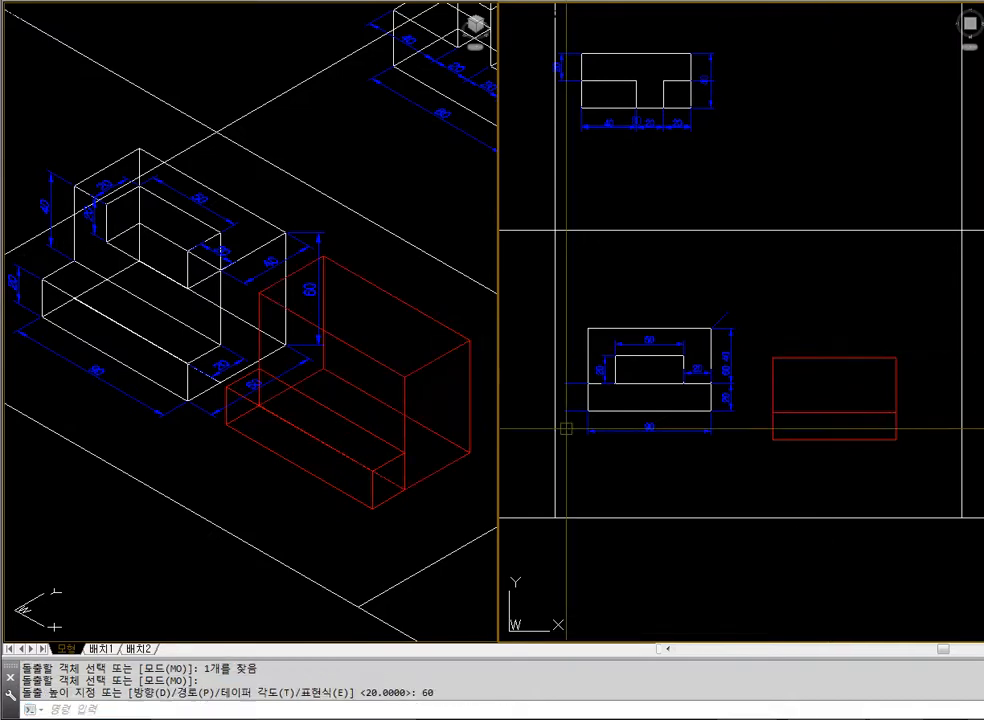
Display the two extruded boxes in the isometric view with hidden lines removed
key("Escape")
left_click(451, 477)
key("Return")
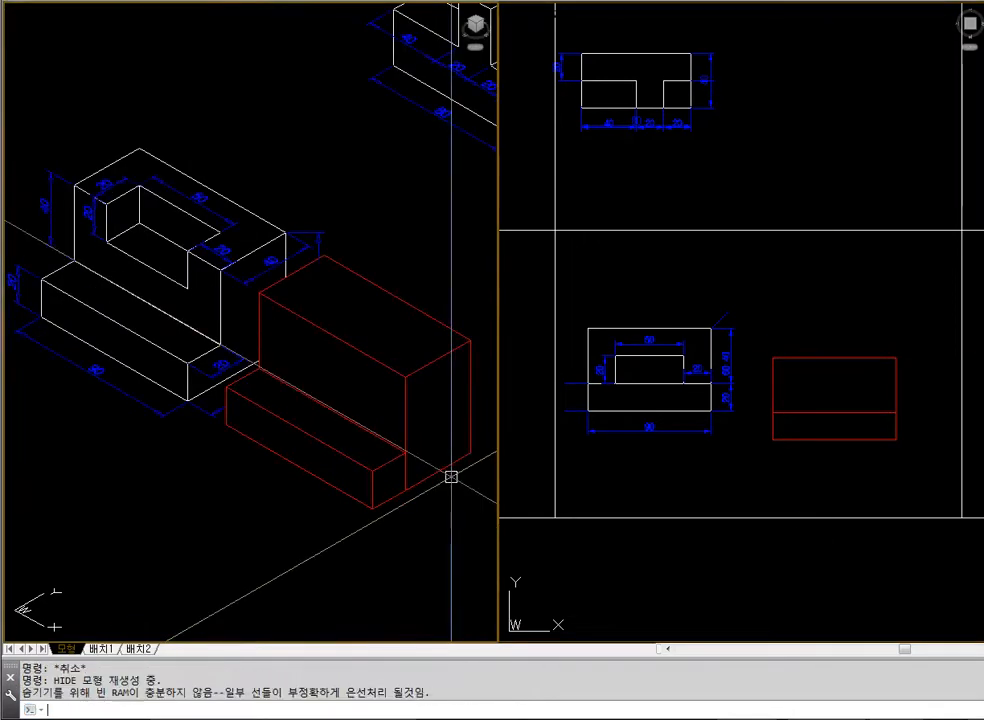
Union the tall box and the low front box, and display the isometric view with hidden lines removed
type("union")
key("Return")
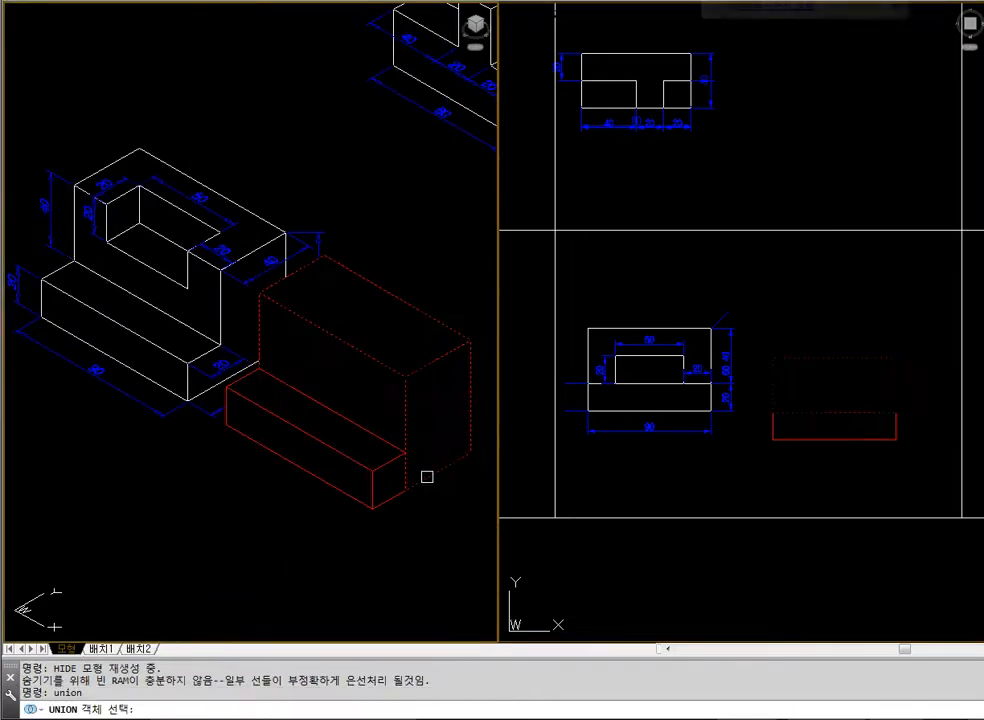
left_click(386, 468)
left_click(393, 505)
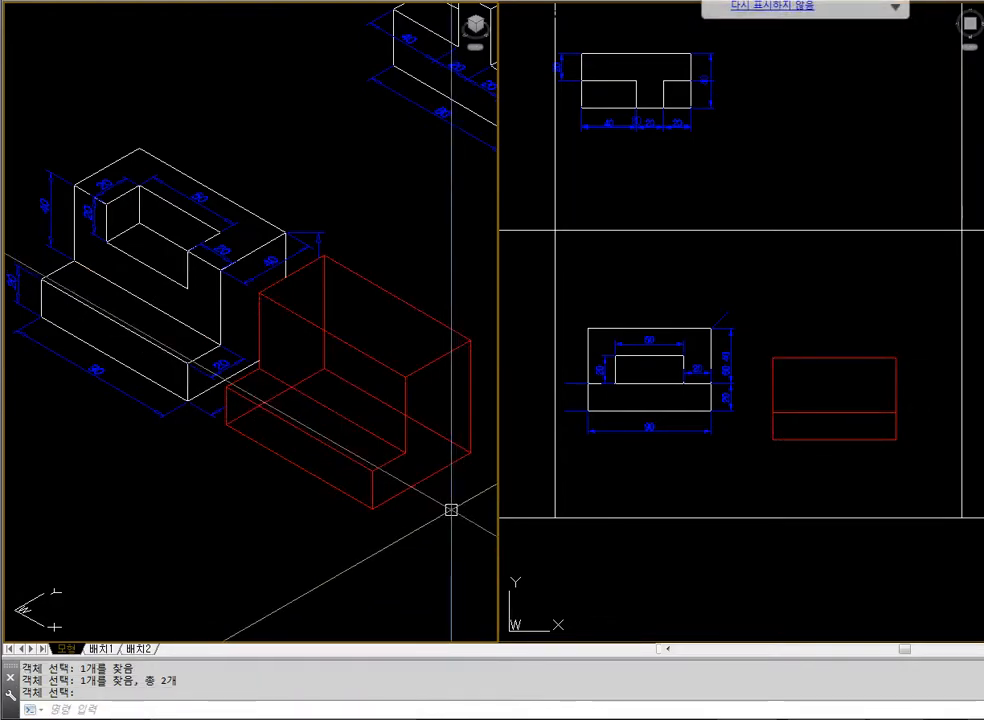
type("hdie")
key("Return")
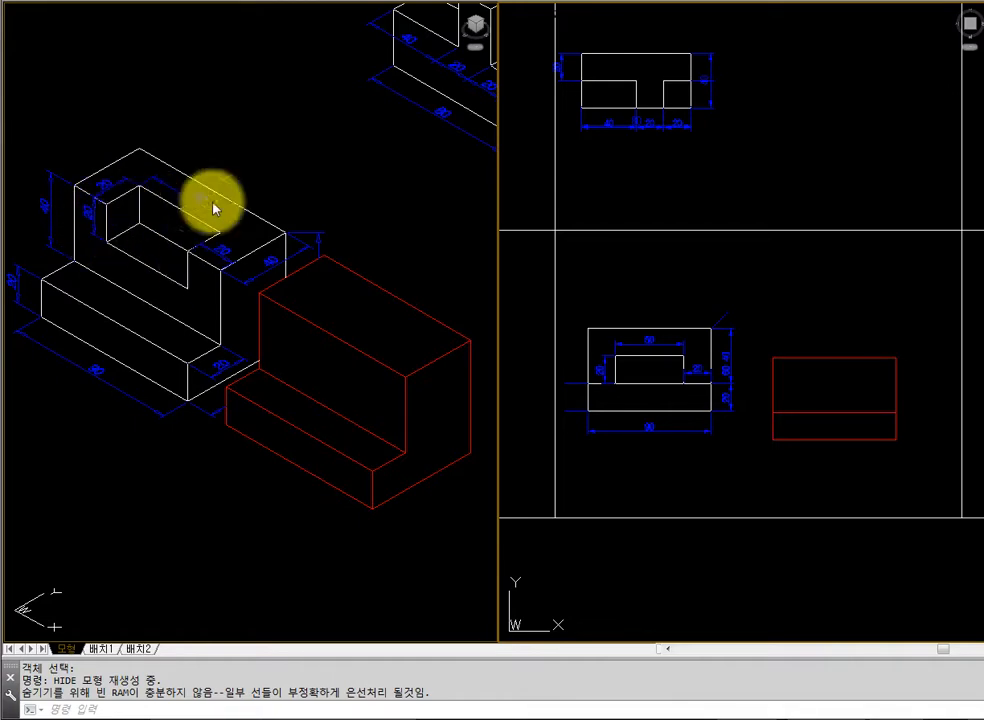
left_click(325, 523)
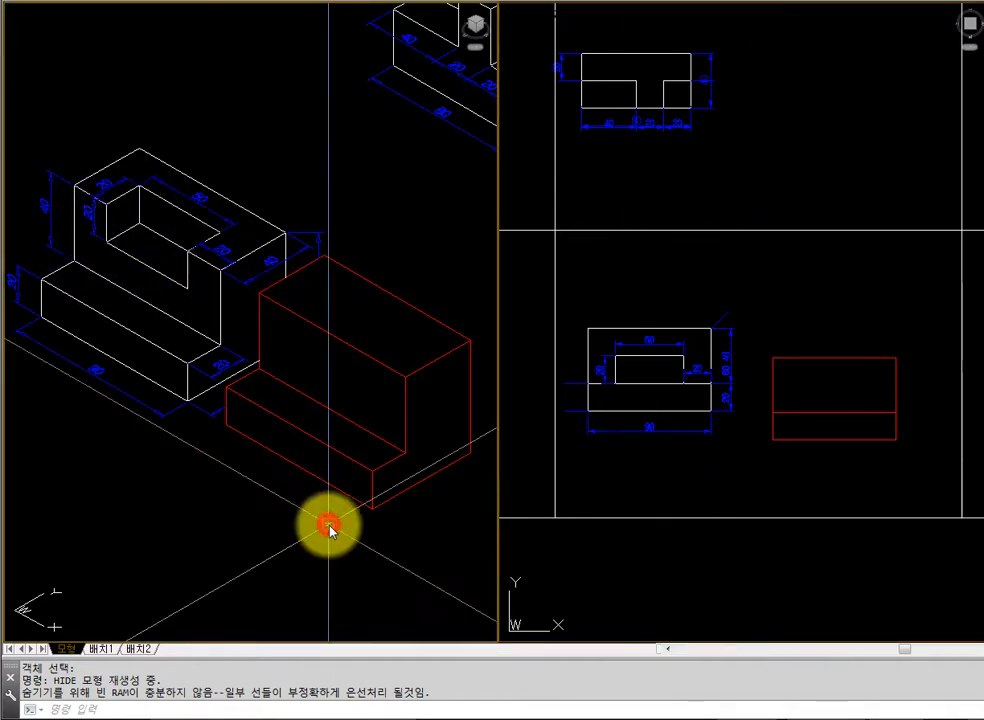
Draw a 50 × 20 rectangle below the block in the plan view
type("regen")
key("Return")
left_click(708, 476)
type("rec")
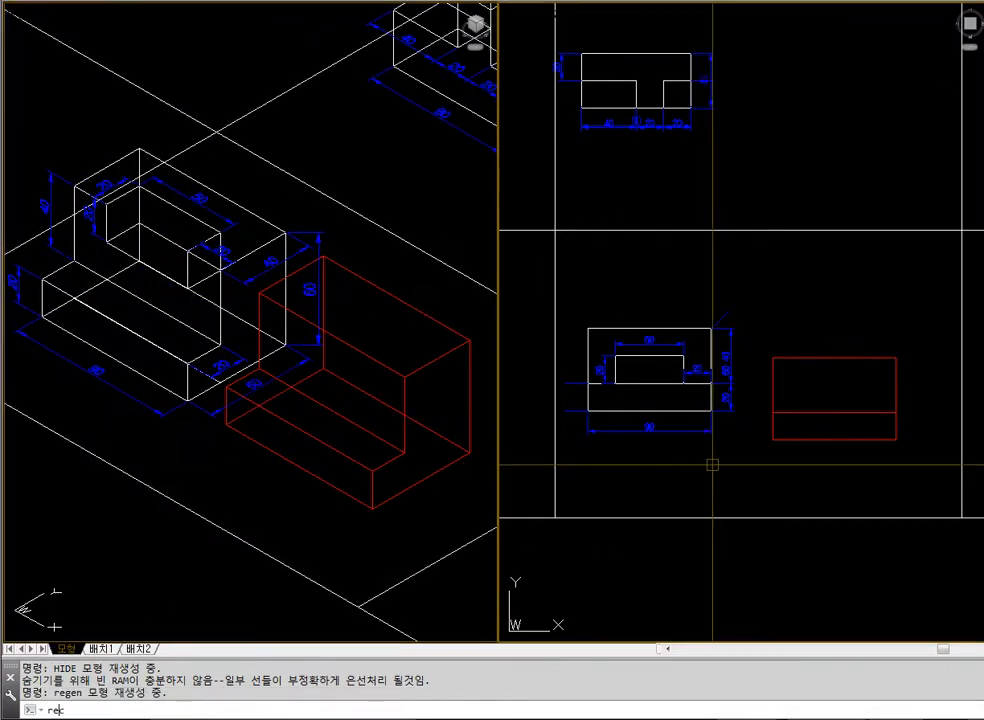
key("Return")
left_click(713, 463)
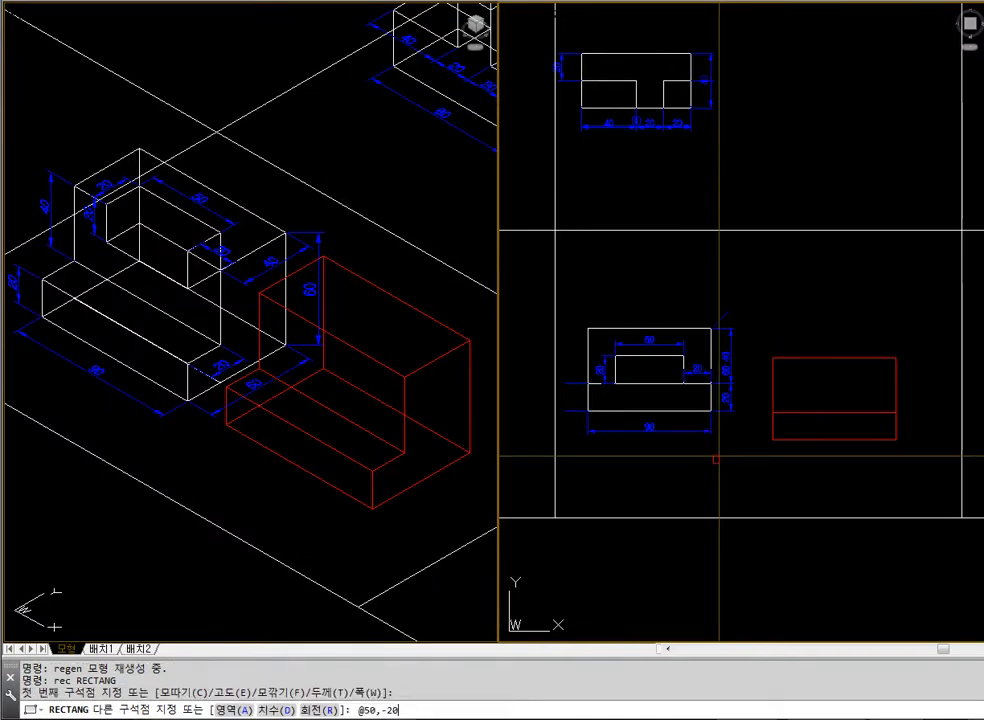
key("Return")
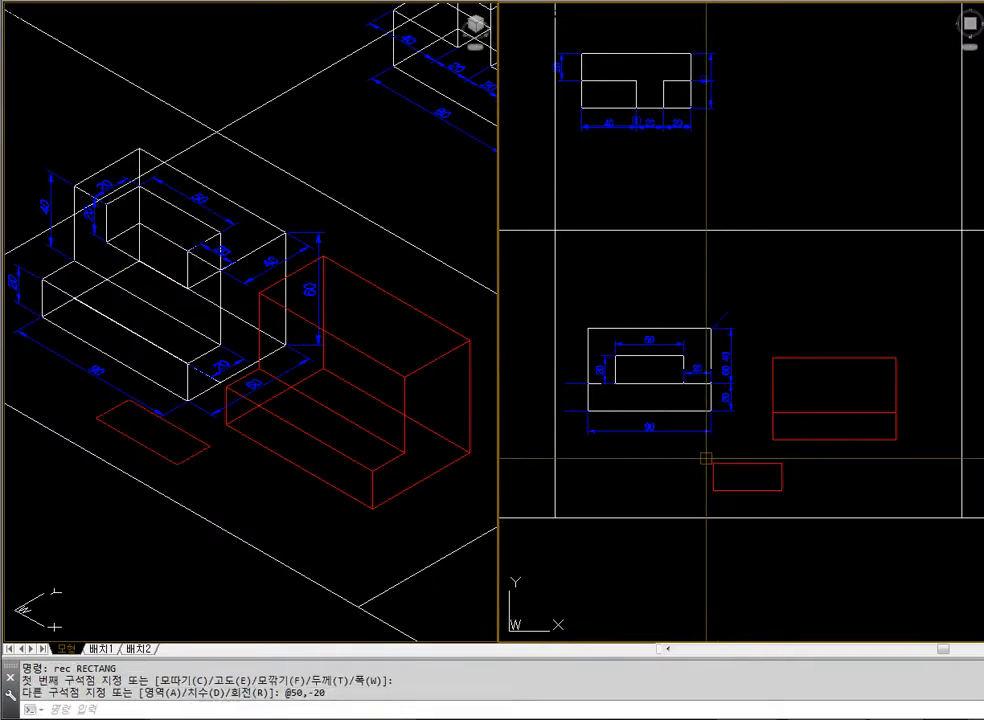
Extrude the 50 × 20 rectangle to a height of 20 units
type("e")
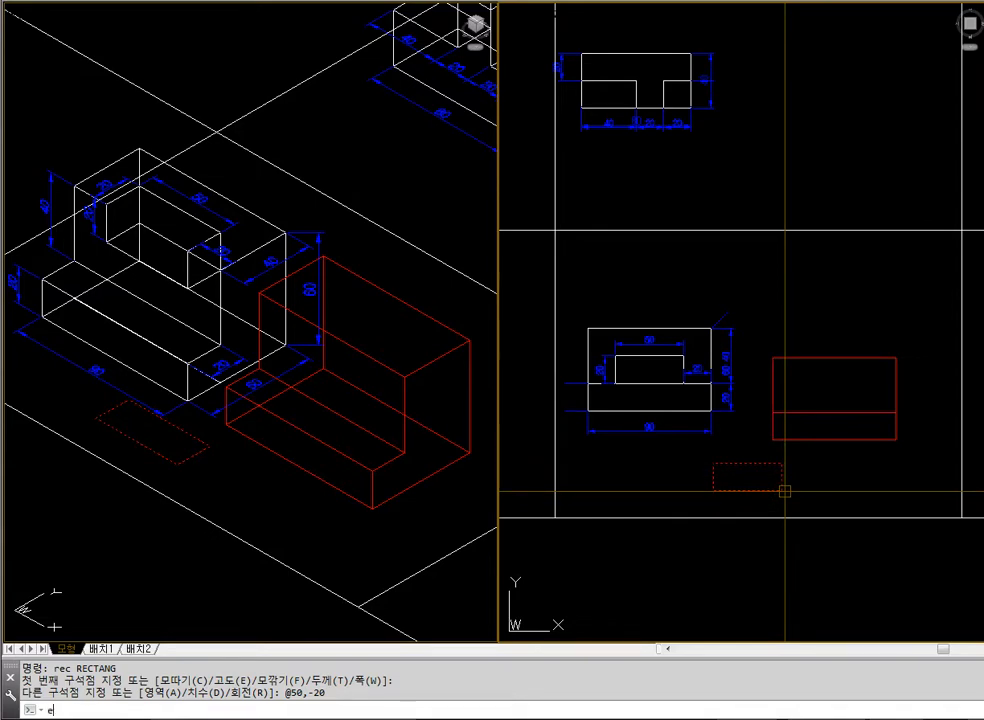
type("xt")
key("Return")
left_click(778, 491)
key("Return")
type("20")
key("Return")
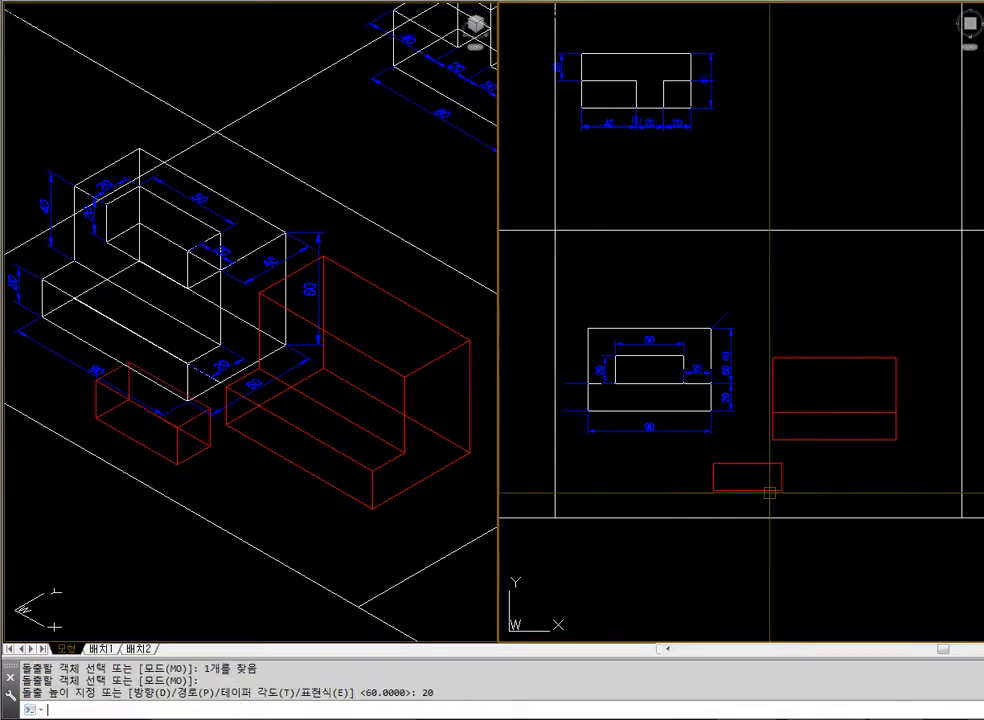
key("Escape")
left_click(446, 505)
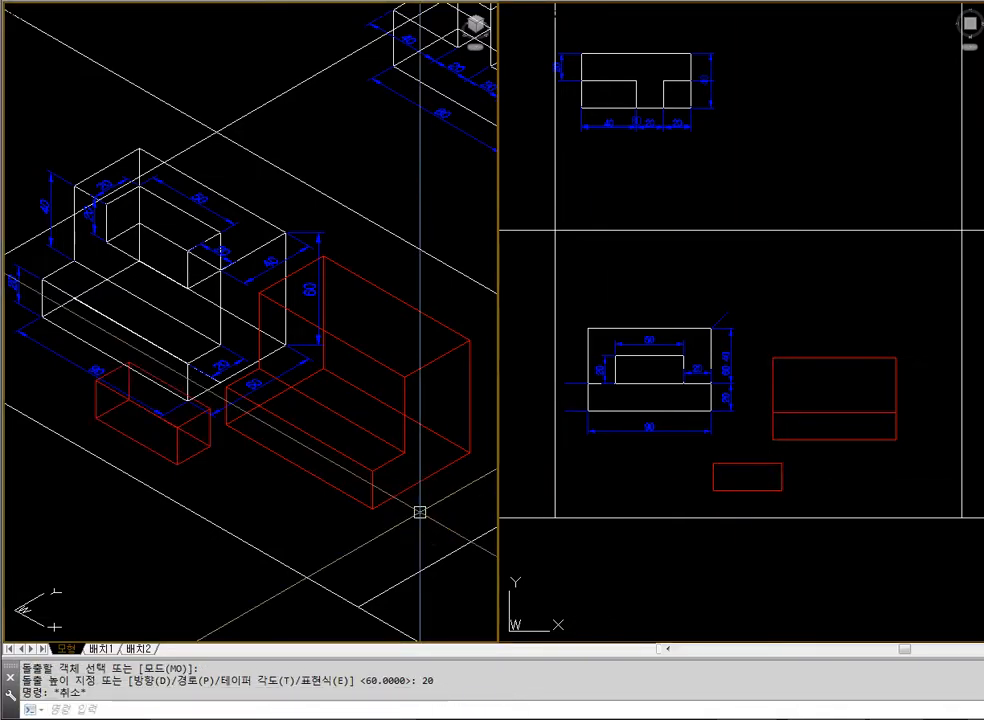
Move the small box horizontally in the plan view until it lies in front of the stepped block
left_click(815, 476)
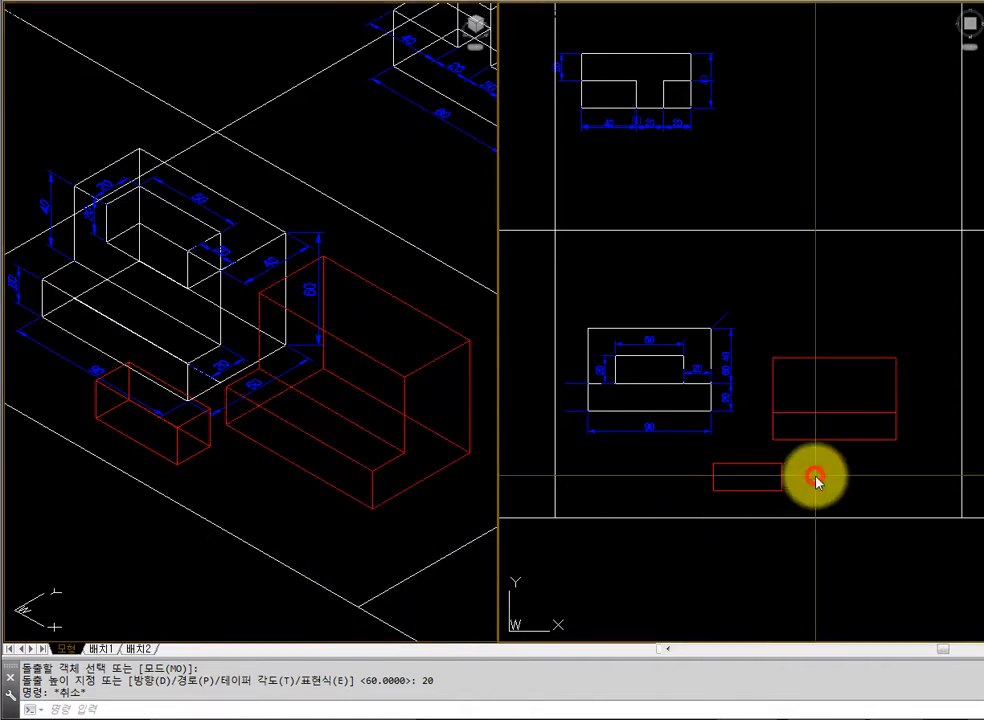
type("m")
key("Return")
left_click(795, 482)
left_click(756, 465)
key("Return")
left_click(793, 478)
left_click(860, 477)
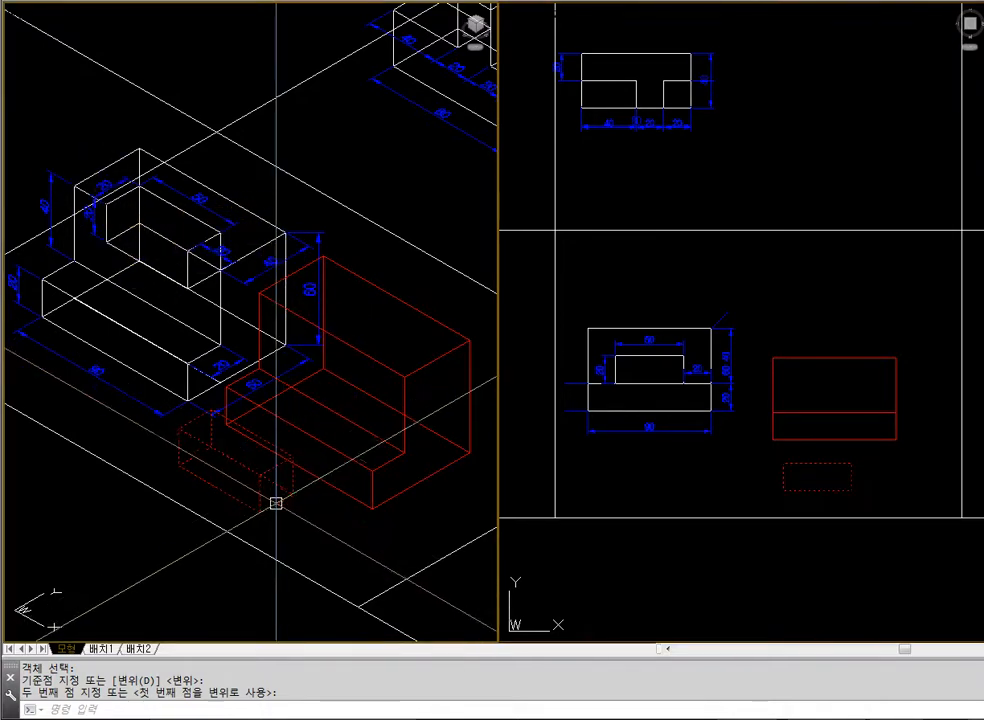
Move the small box from its top front edge's midpoint to the midpoint of the tall section's top front edge
type("m")
key("Return")
left_click(248, 478)
key("Return")
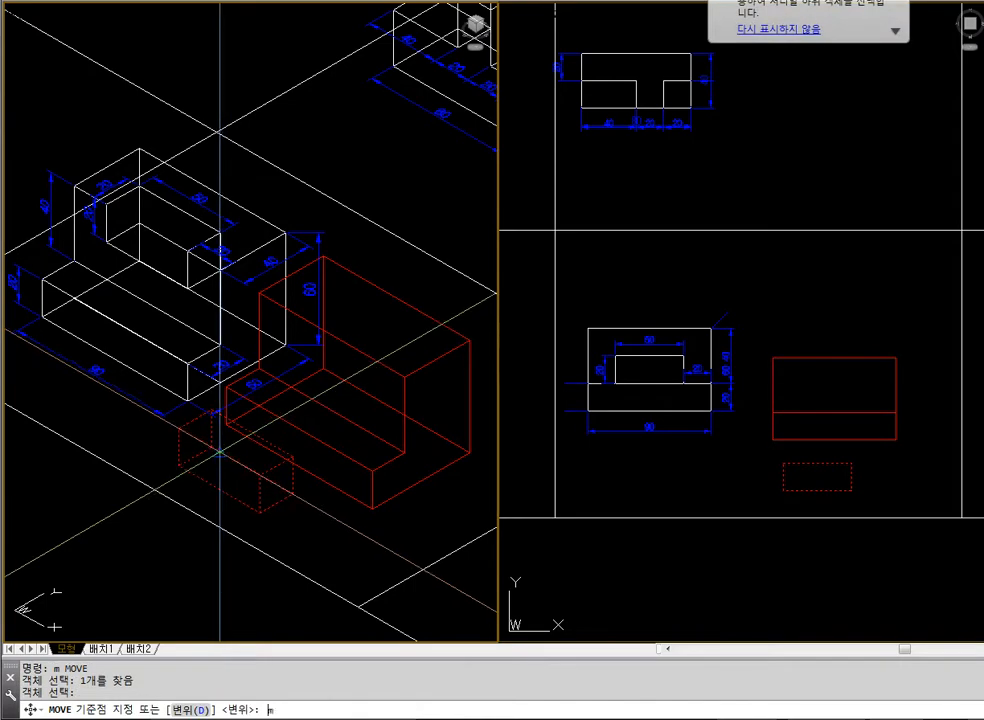
type("mid")
key("Return")
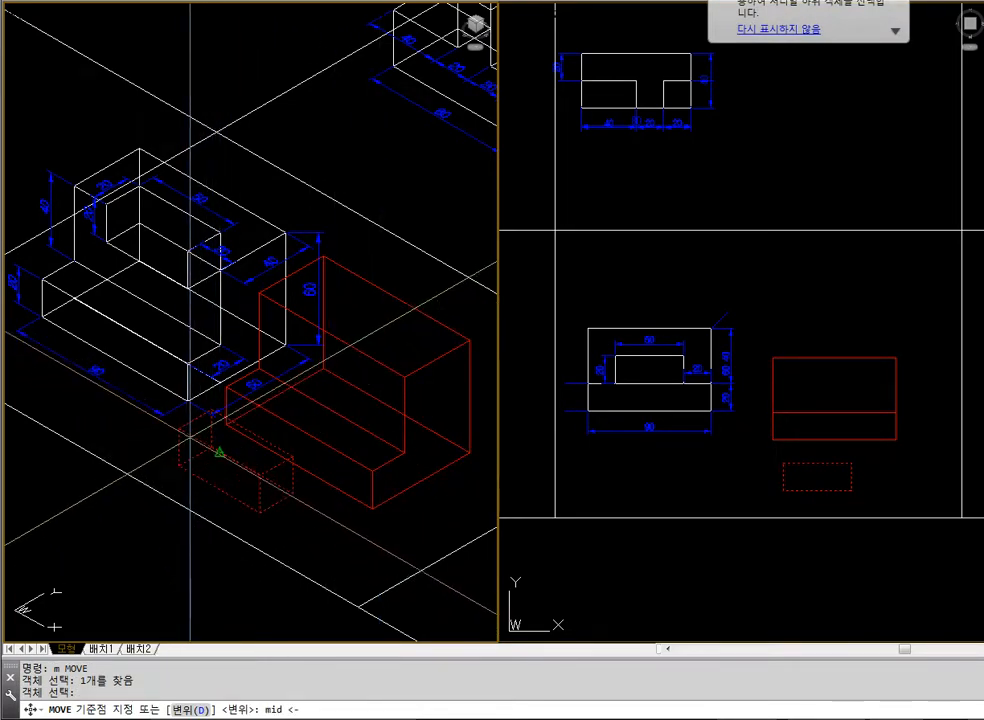
left_click(191, 445)
type("m")
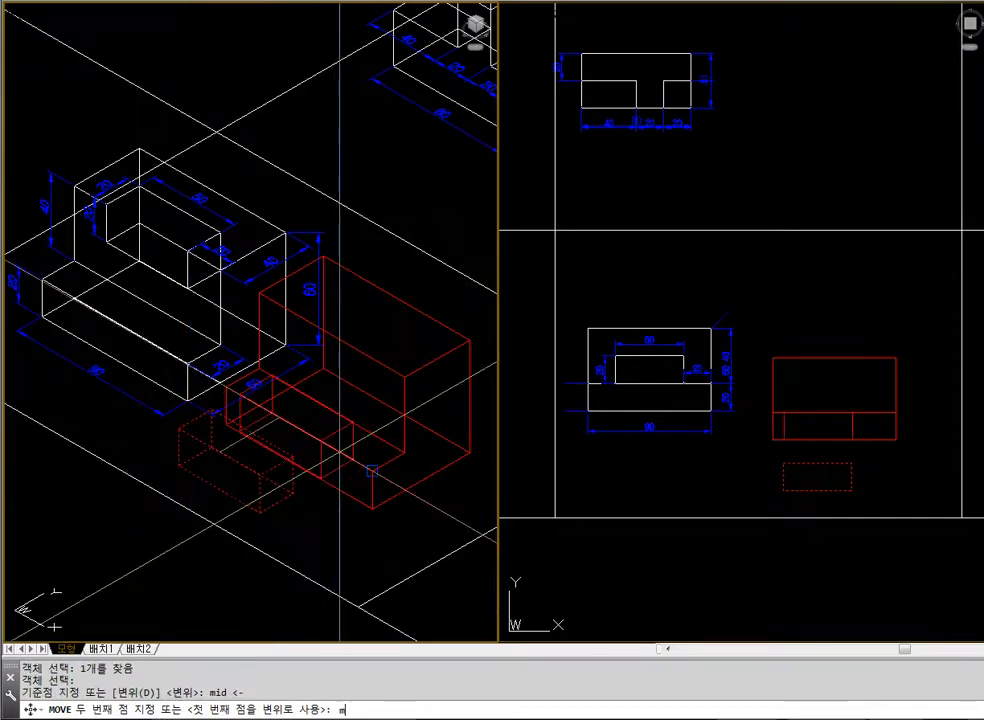
type("id")
key("Return")
left_click(356, 358)
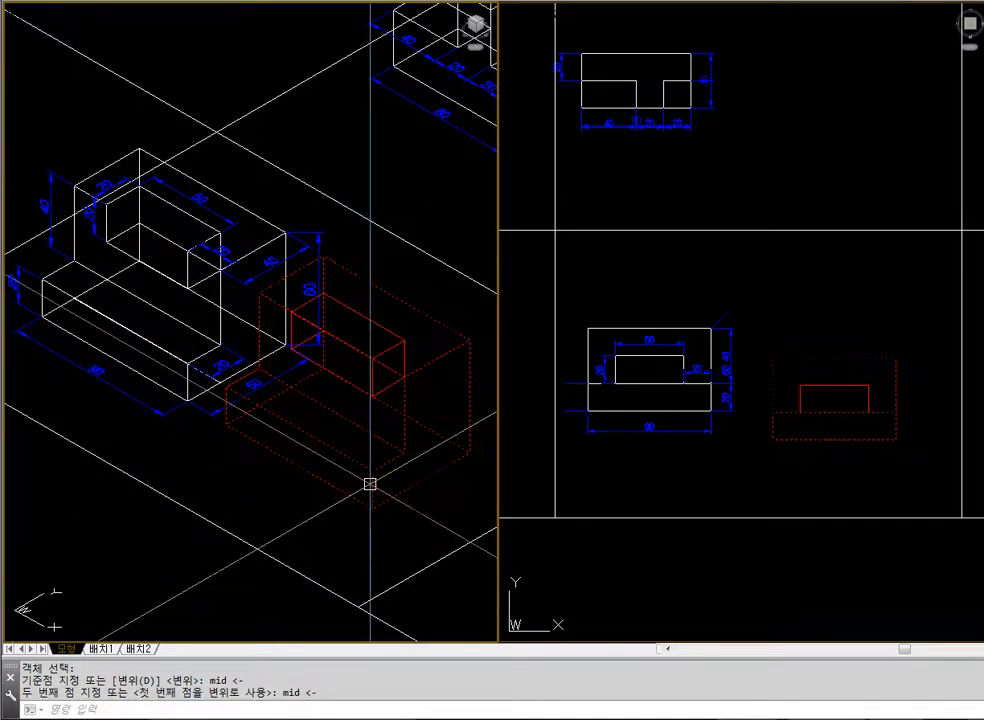
Check the inserted box in the isometric view with hidden lines removed, and regenerate the wireframe display
type("hide")
key("Return")
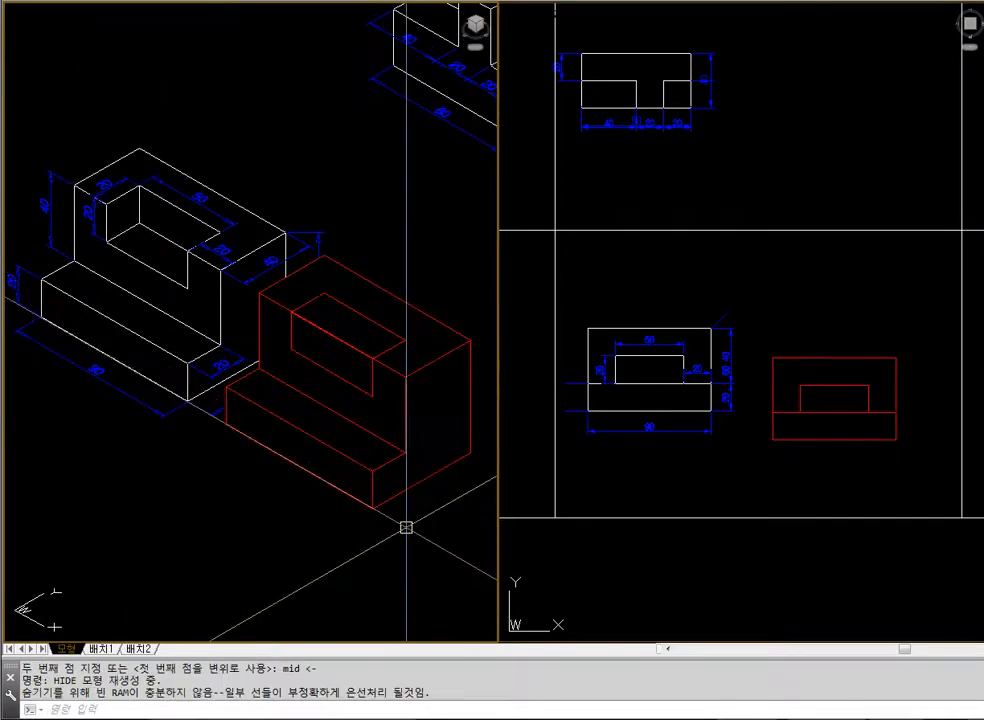
left_click(938, 373)
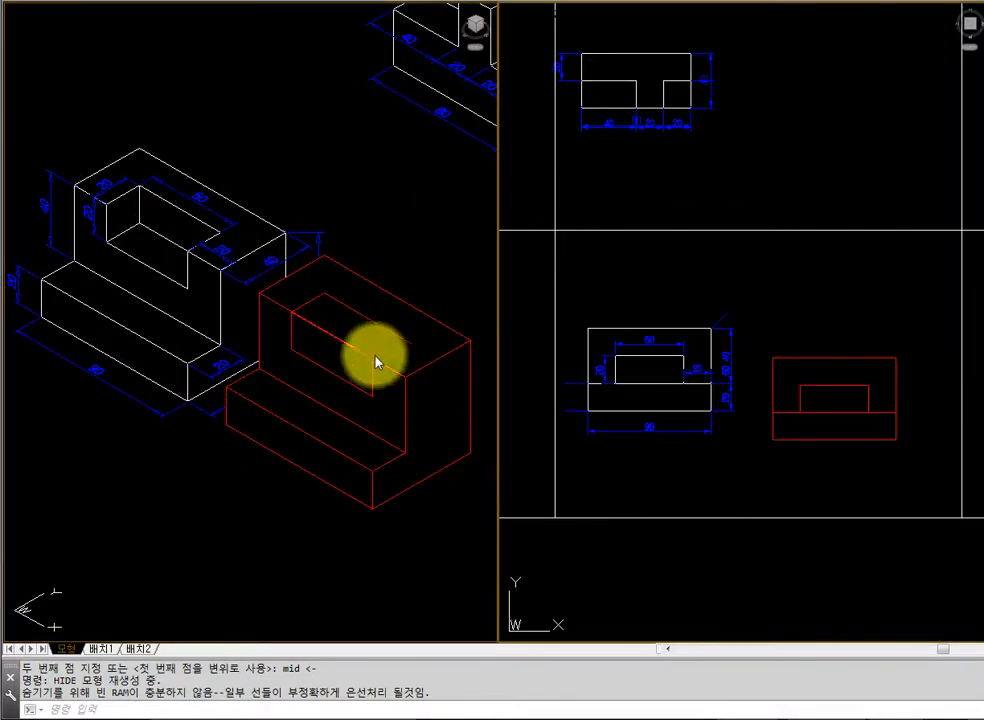
left_click(458, 471)
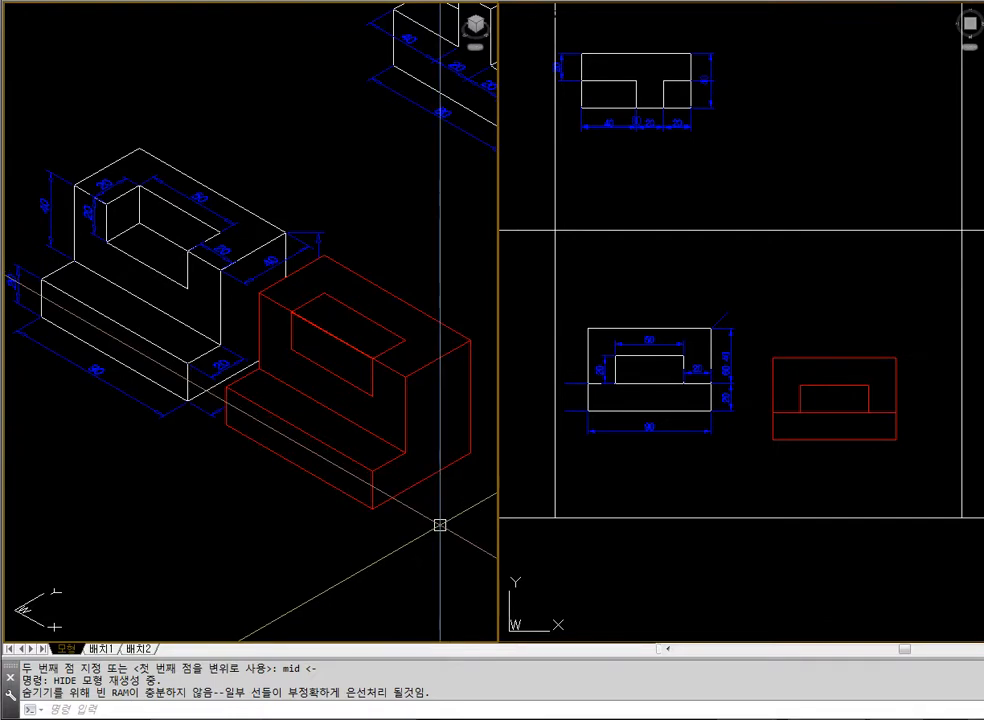
type("regen")
key("Return")
type("su")
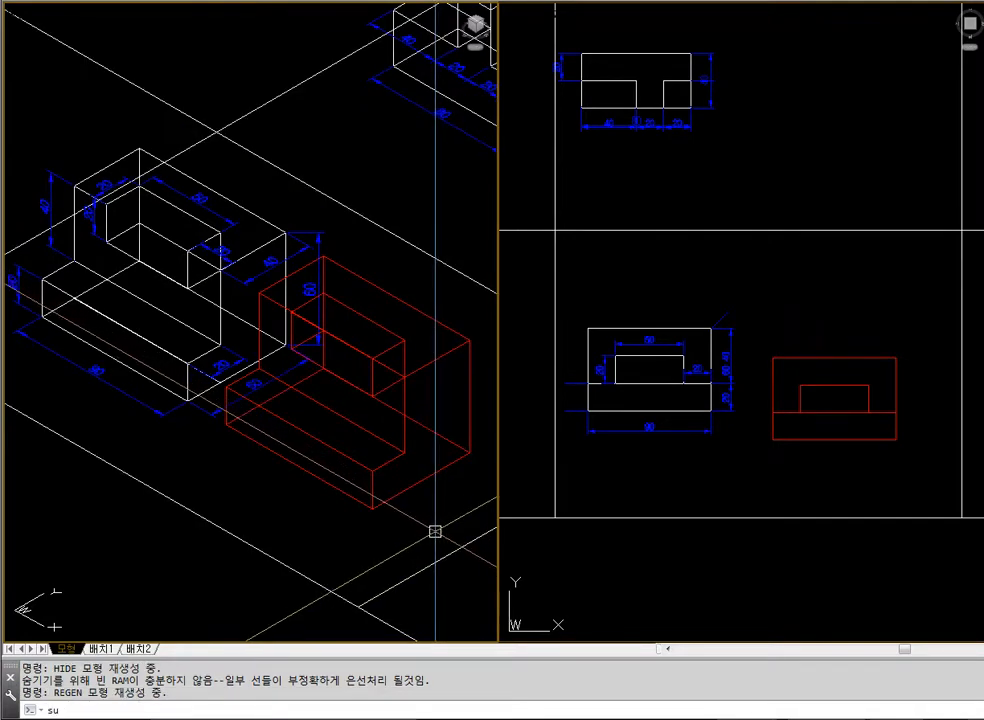
key("Escape")
type("sub")
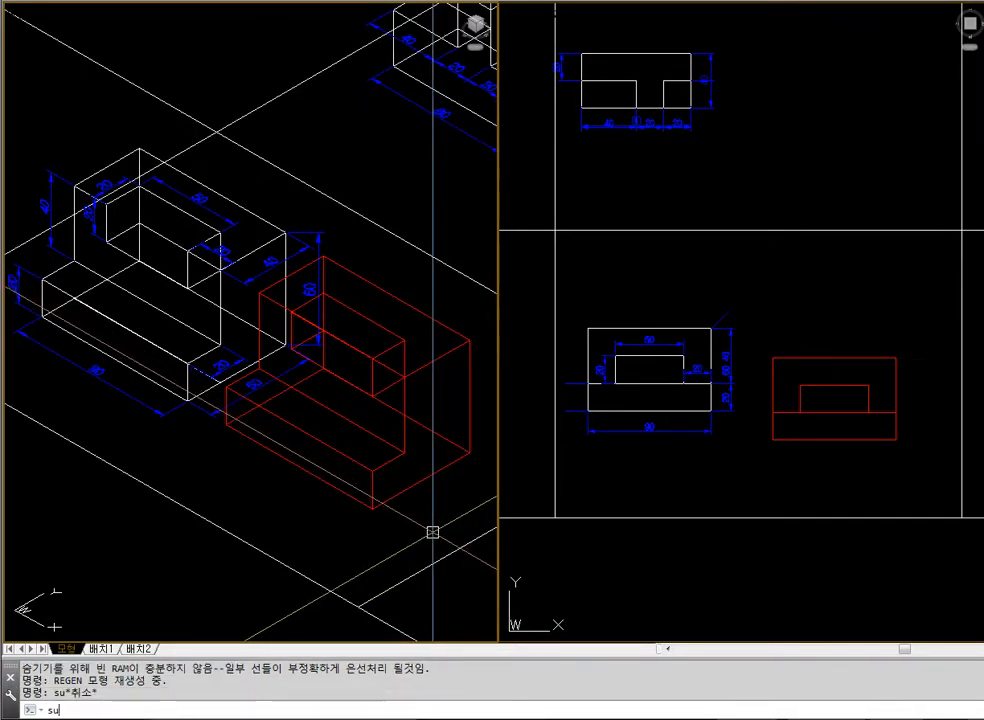
key("Return")
type("s")
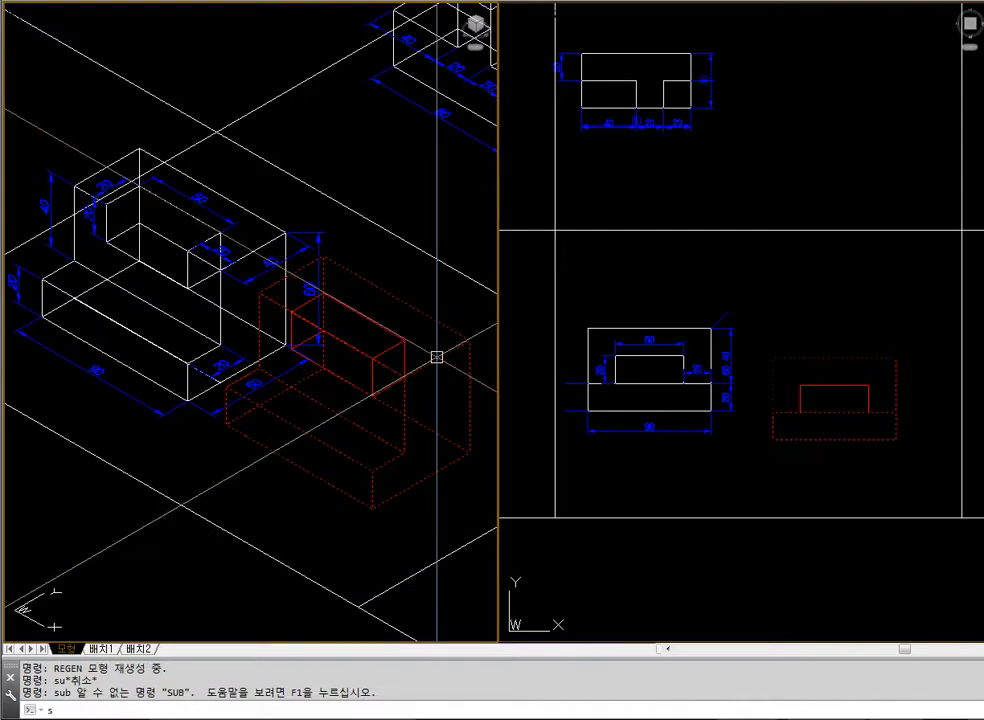
type("ub")
key("Return")
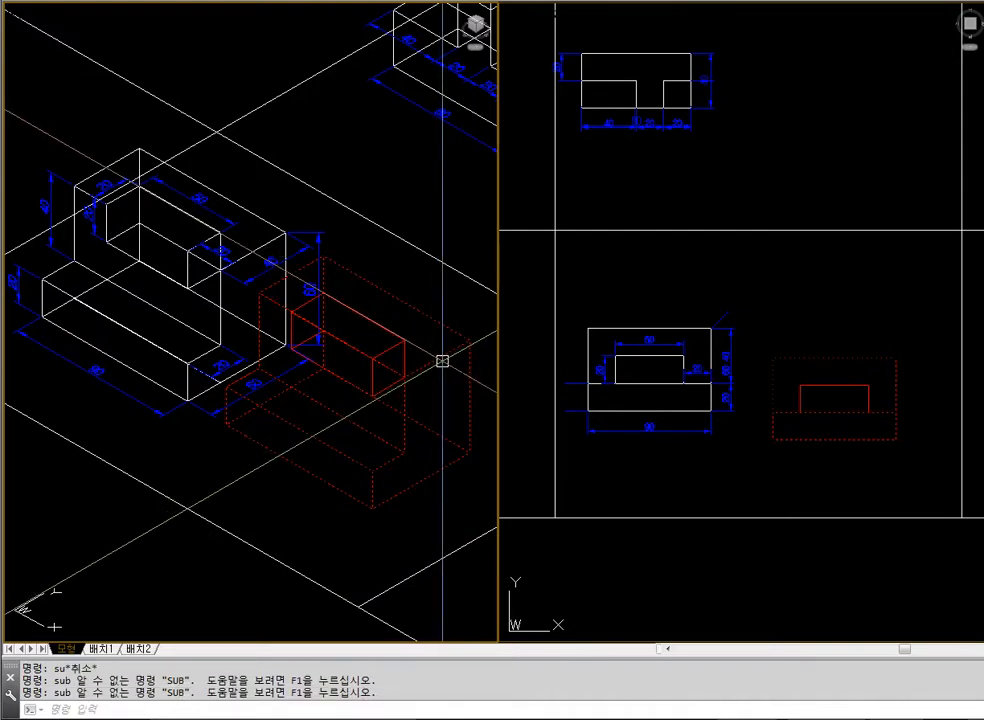
type("u")
key("Return")
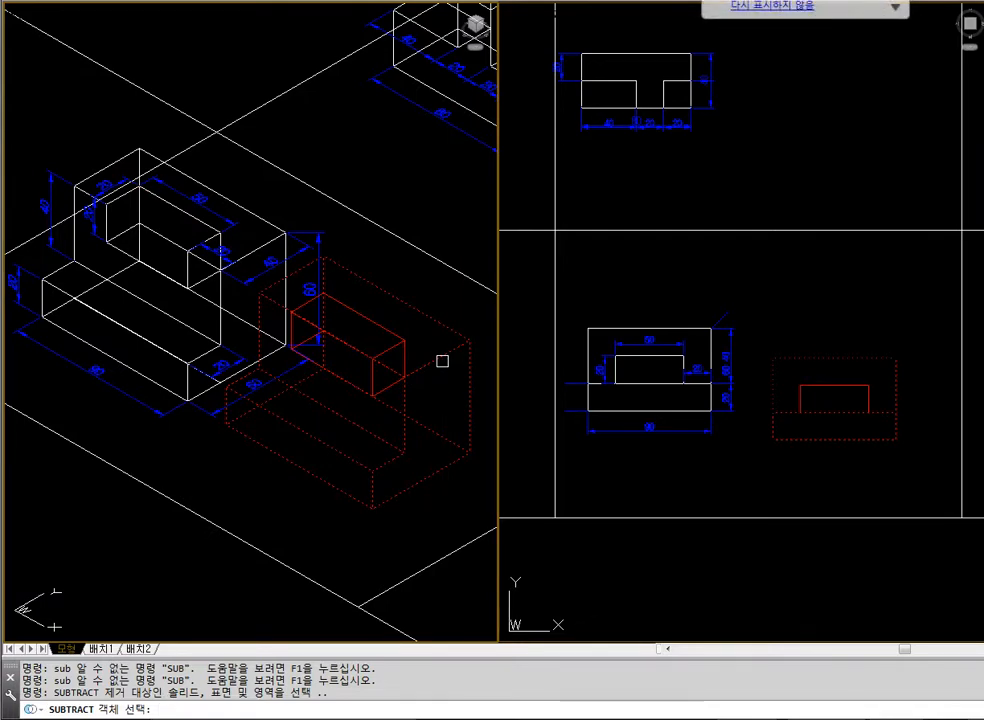
left_click(443, 360)
key("Escape")
Subtract the small box from the stepped block and display the isometric view with hidden lines removed
key("Return")
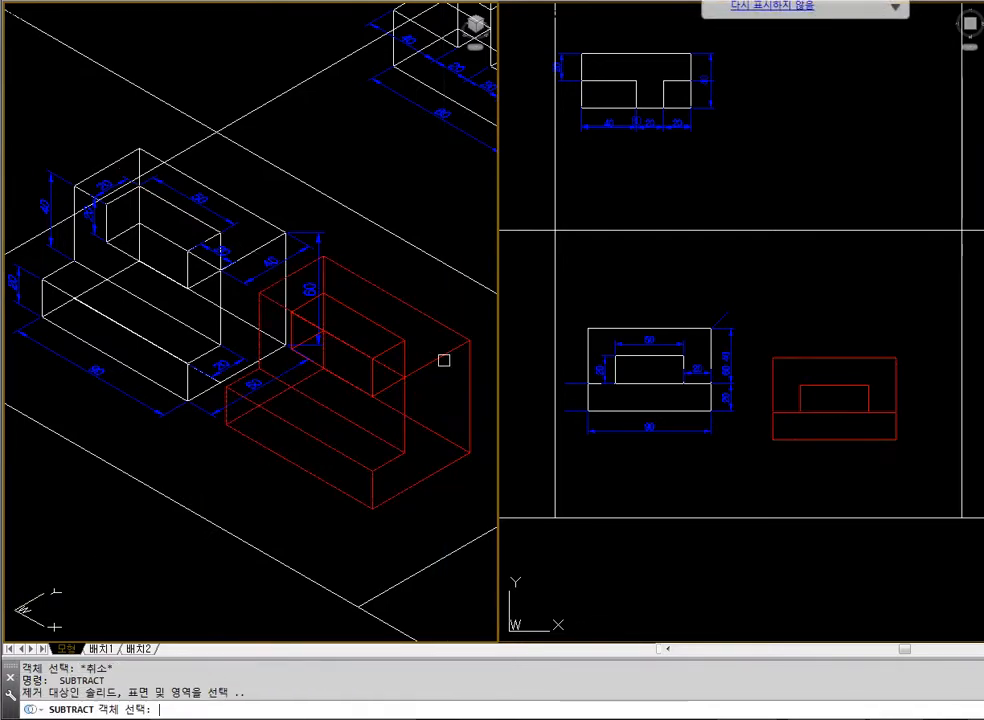
key("Return")
left_click(386, 331)
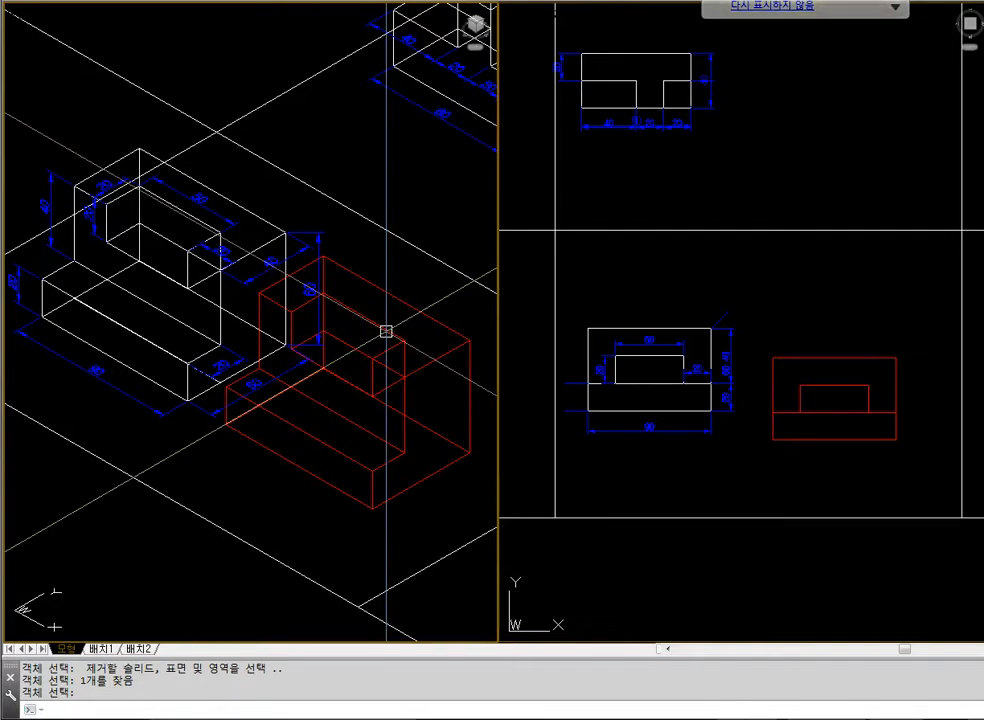
key("Return")
type("hi")
key("Return")
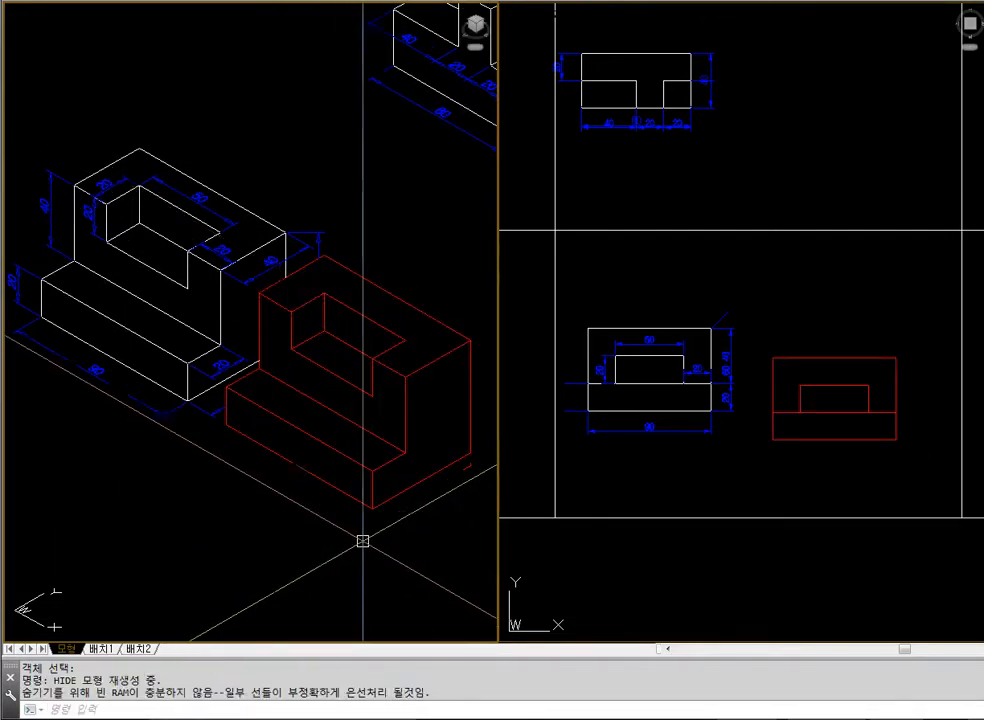
Erase the finished red block and display the remaining reference model with hidden lines removed
left_click(686, 481)
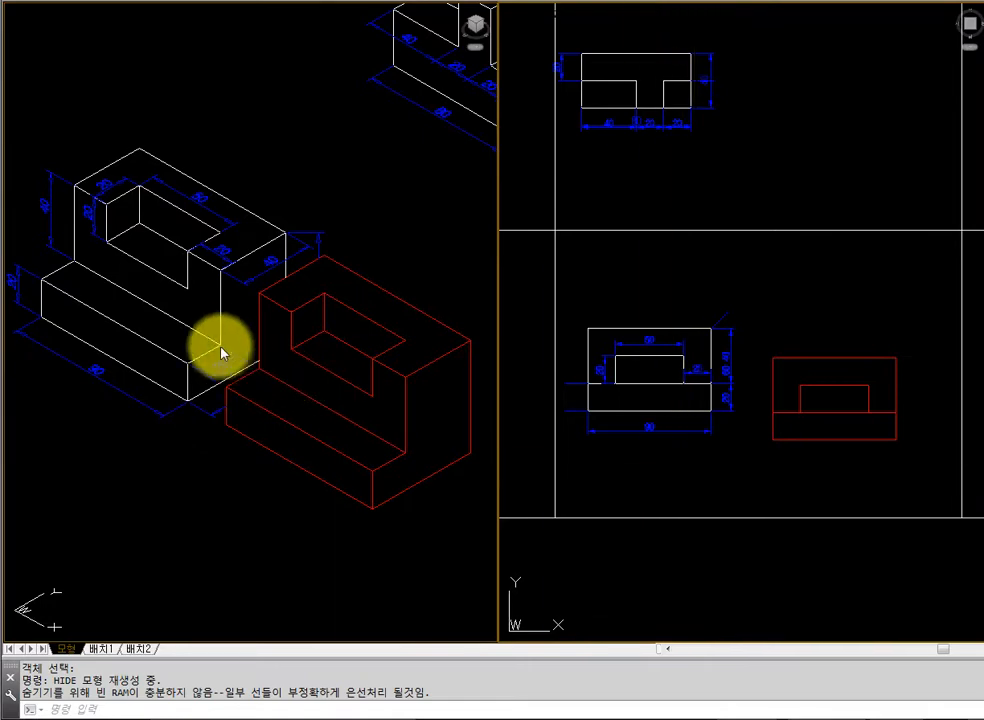
left_click(293, 373)
key("Escape")
key("Escape")
left_click(415, 369)
type("e")
key("Return")
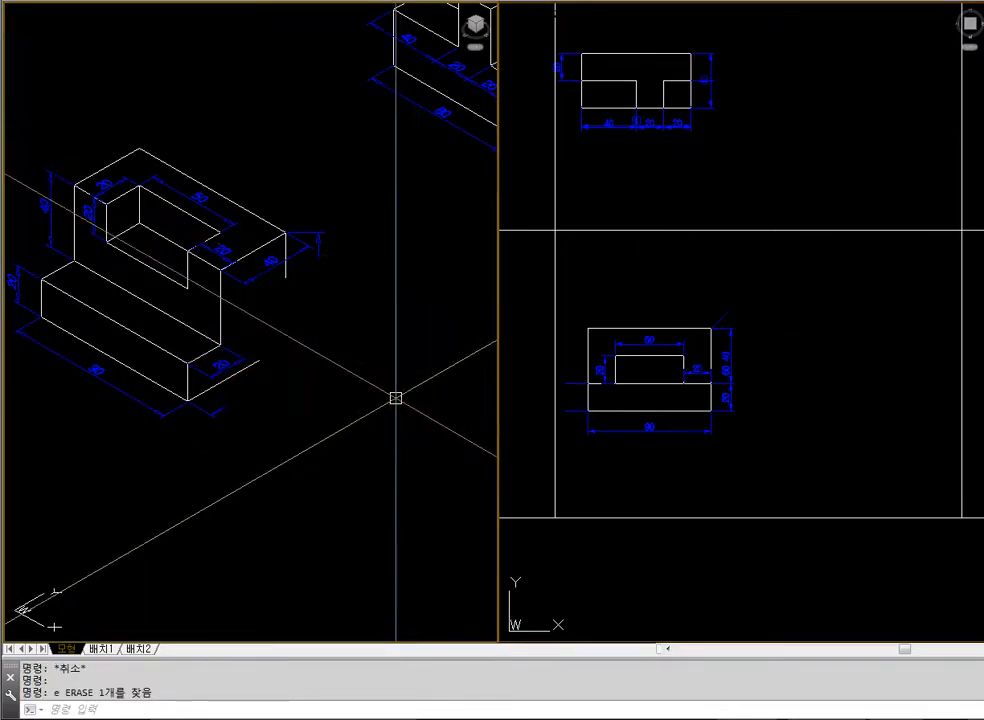
type("hi")
key("Return")
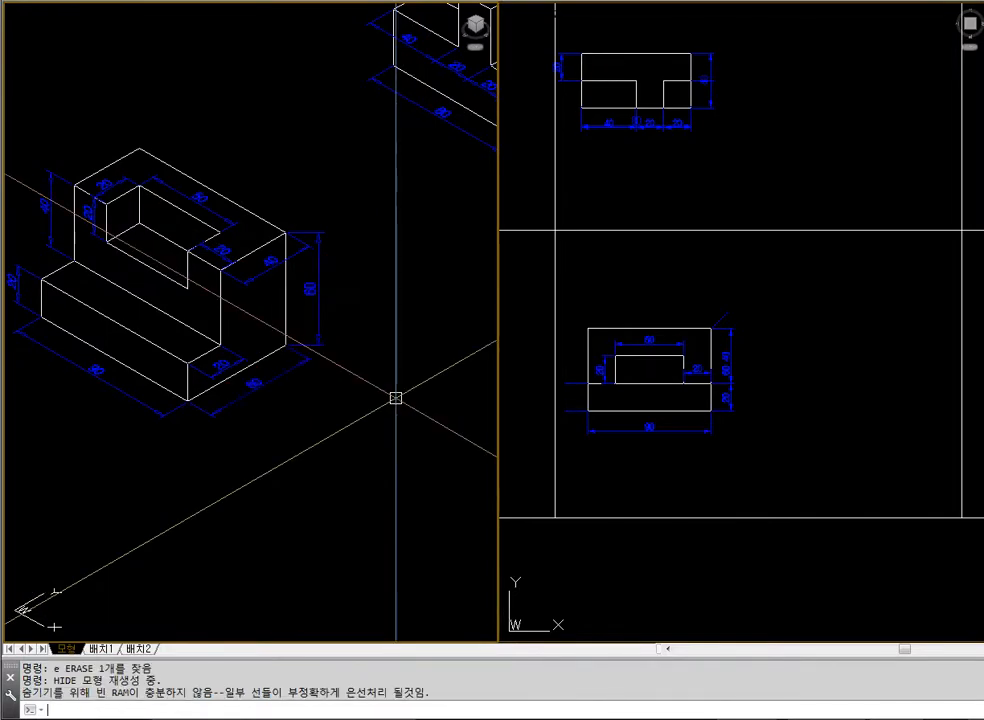
left_click(736, 459)
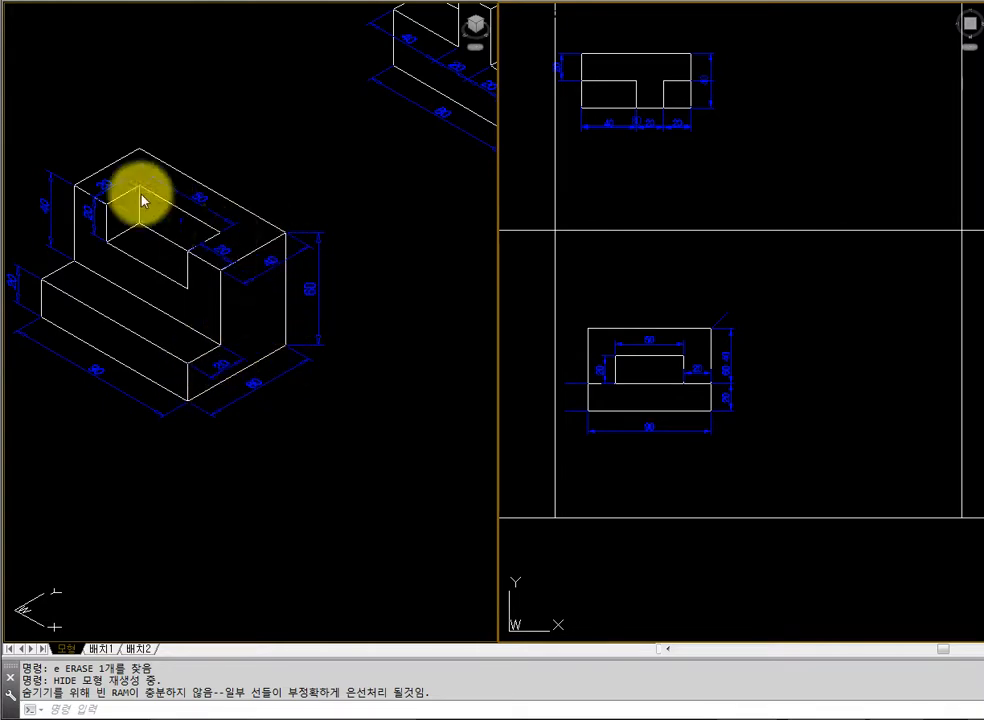
left_click(435, 376)
left_click(688, 420)
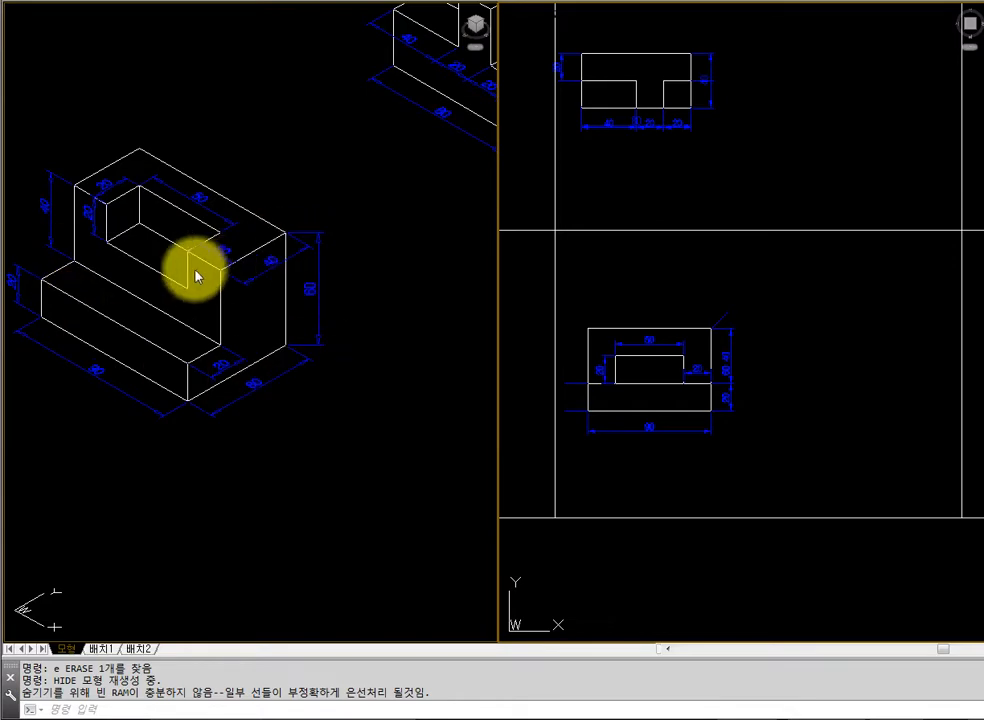
left_click(402, 369)
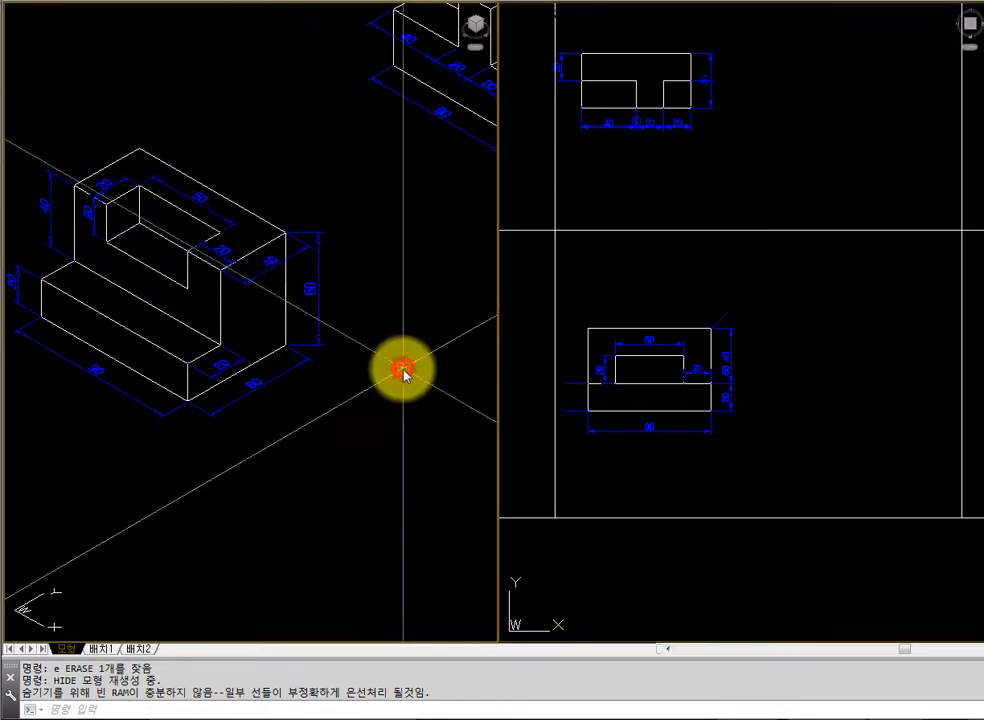
Show the whole drawing in the isometric view and zoom in on the last group of example models
type("z")
key("space")
type("a")
key("space")
key("Escape")
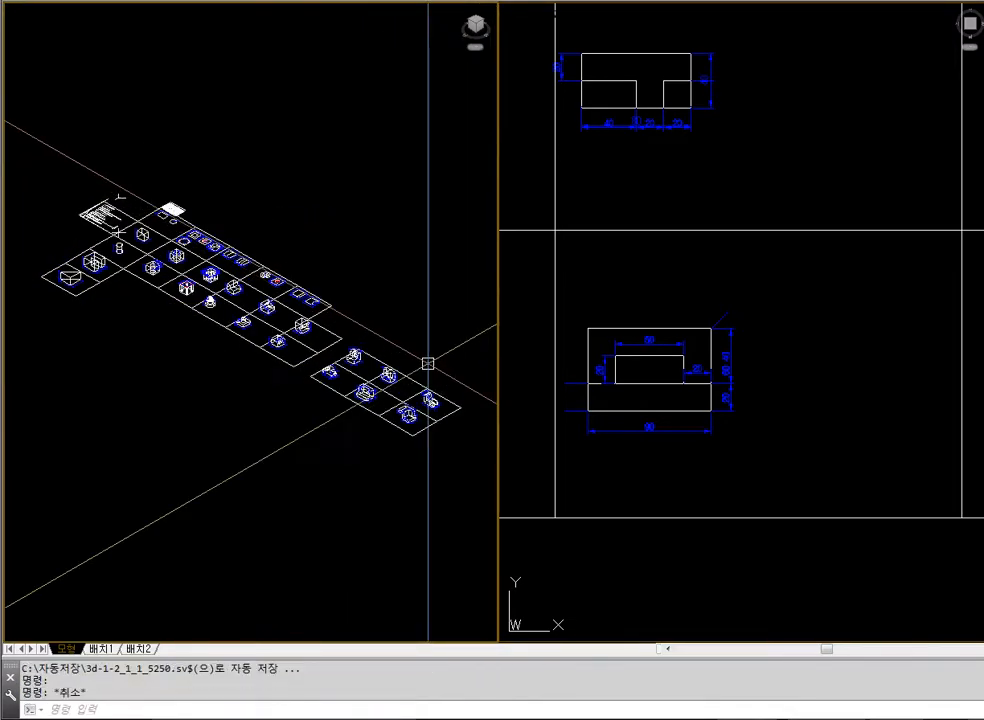
type("z")
key("space")
left_click(367, 372)
left_click(443, 430)
Move the fork-shaped example and its dimensions horizontally toward the left border of its cell in the plan view
left_click(648, 415)
type("z a")
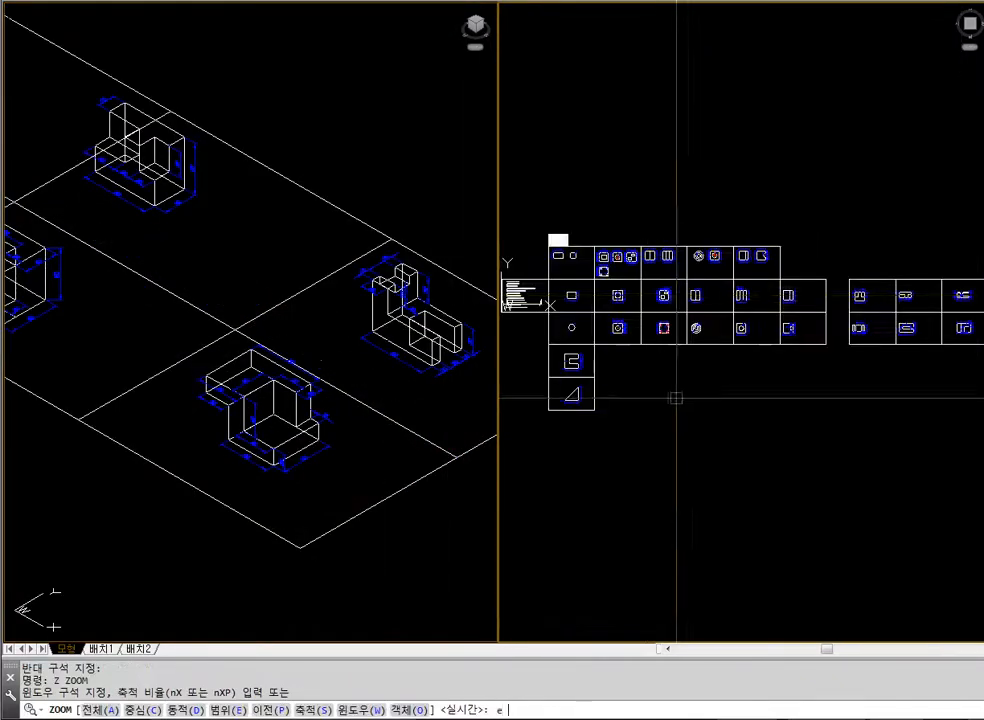
key("Escape")
type("z")
left_click(918, 262)
left_click(977, 311)
type("m")
key("space")
left_click(948, 313)
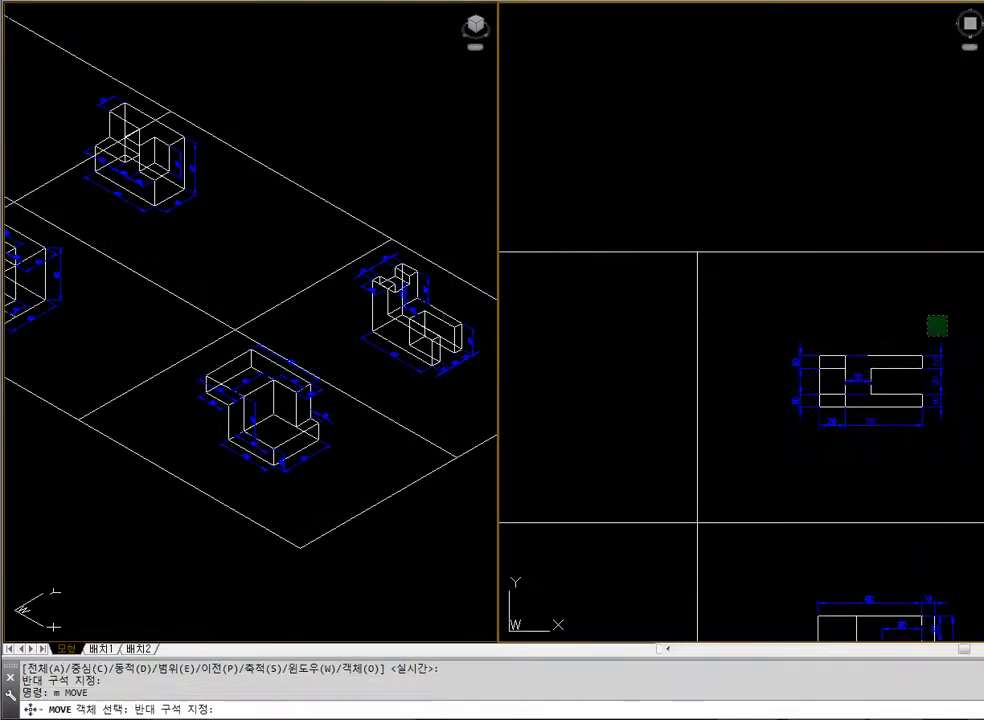
left_click(754, 453)
key("space")
left_click(891, 187)
left_click(805, 187)
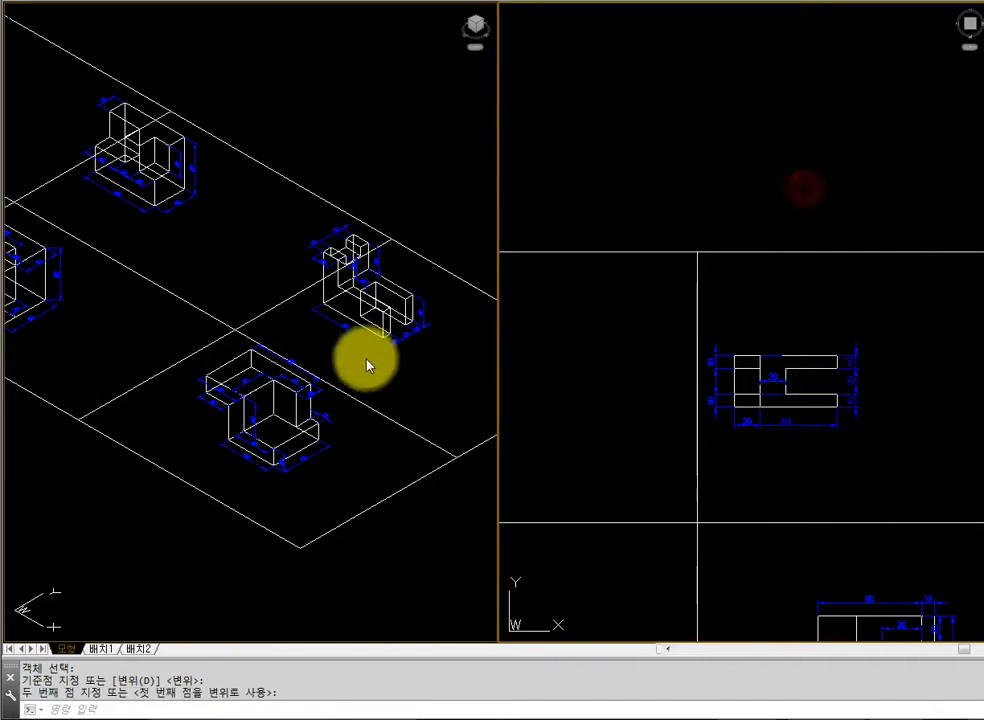
Zoom in on the fork-shaped example in the isometric view and display it with hidden lines removed
left_click(367, 364)
scroll(256, 322, "down", 2)
type("z")
key("space")
left_click(277, 253)
left_click(412, 379)
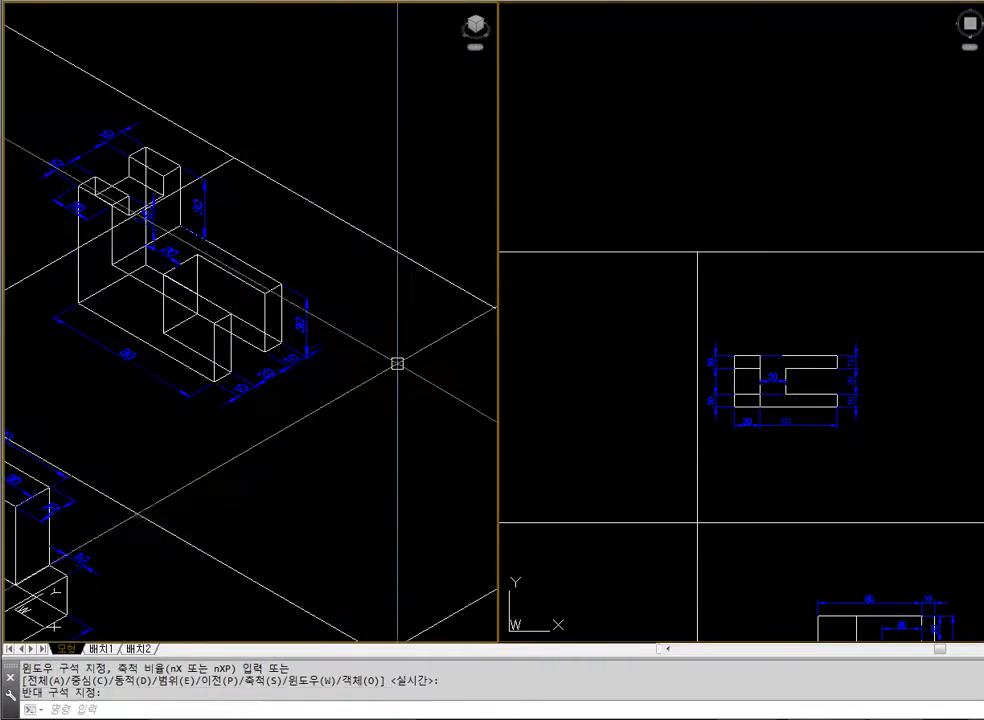
type("hide")
key("Return")
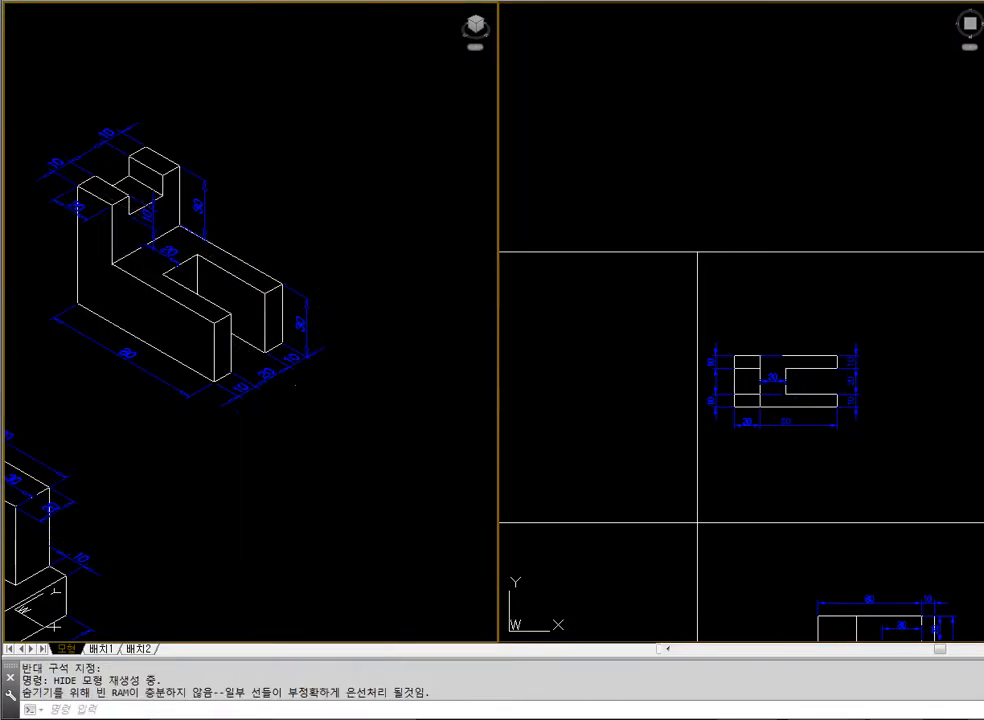
Draw a horizontal line 80 long with a vertical line 40 long rising from its far end beside the fork-shaped example in plan view
left_click(698, 373)
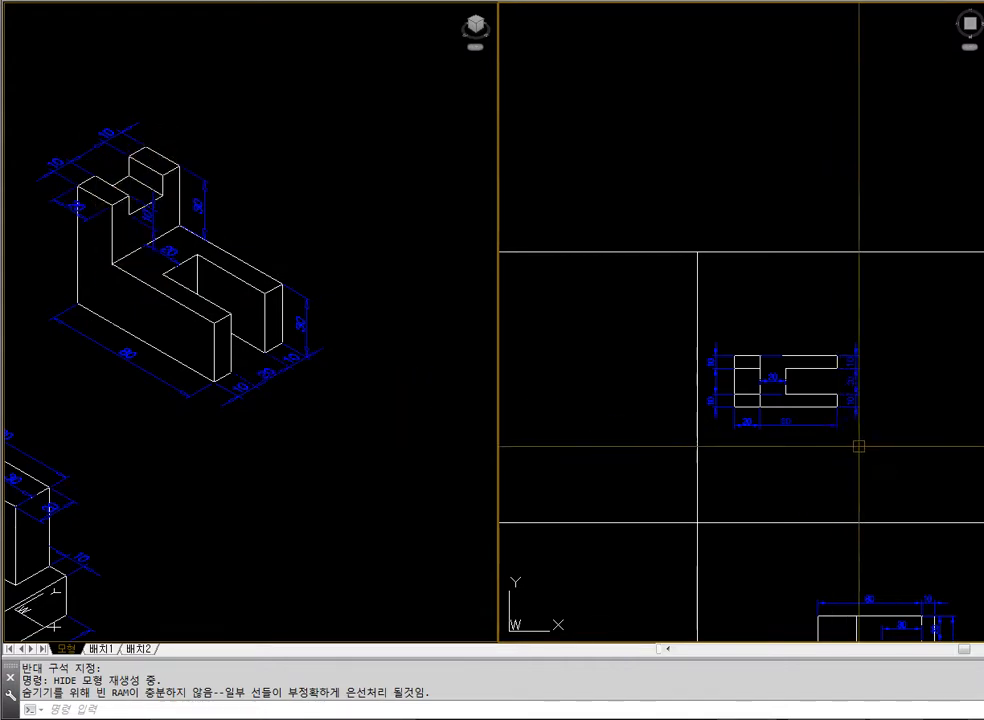
mouse_move(857, 446)
middle_mouse_down()
mouse_move(688, 380)
mouse_move(666, 305)
middle_mouse_up()
type("z")
key("Return")
left_click(521, 262)
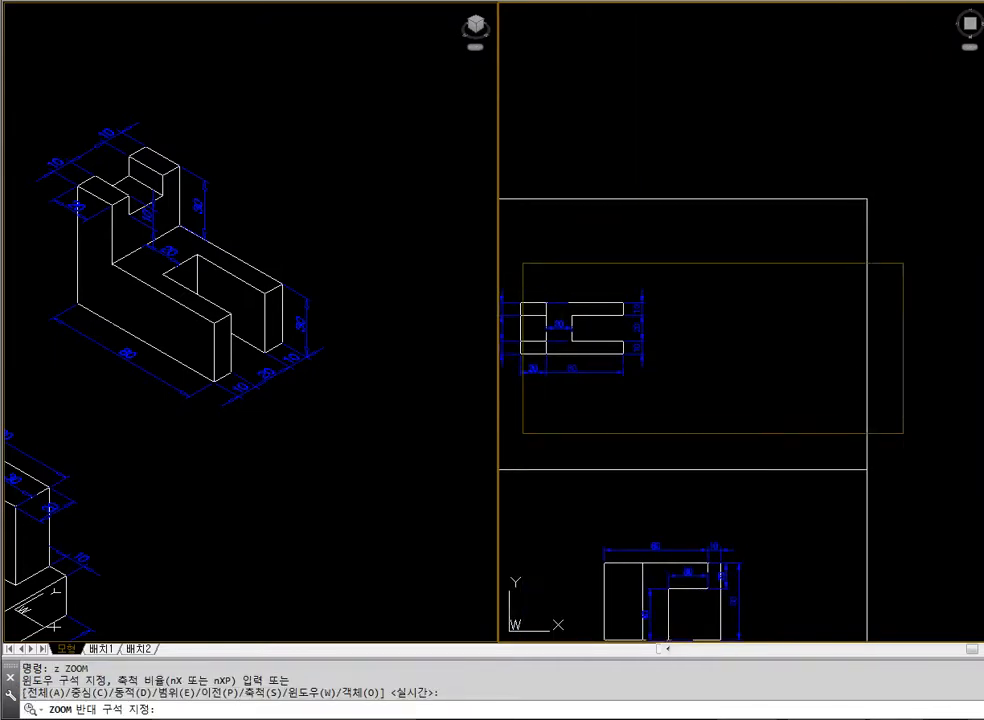
left_click(842, 421)
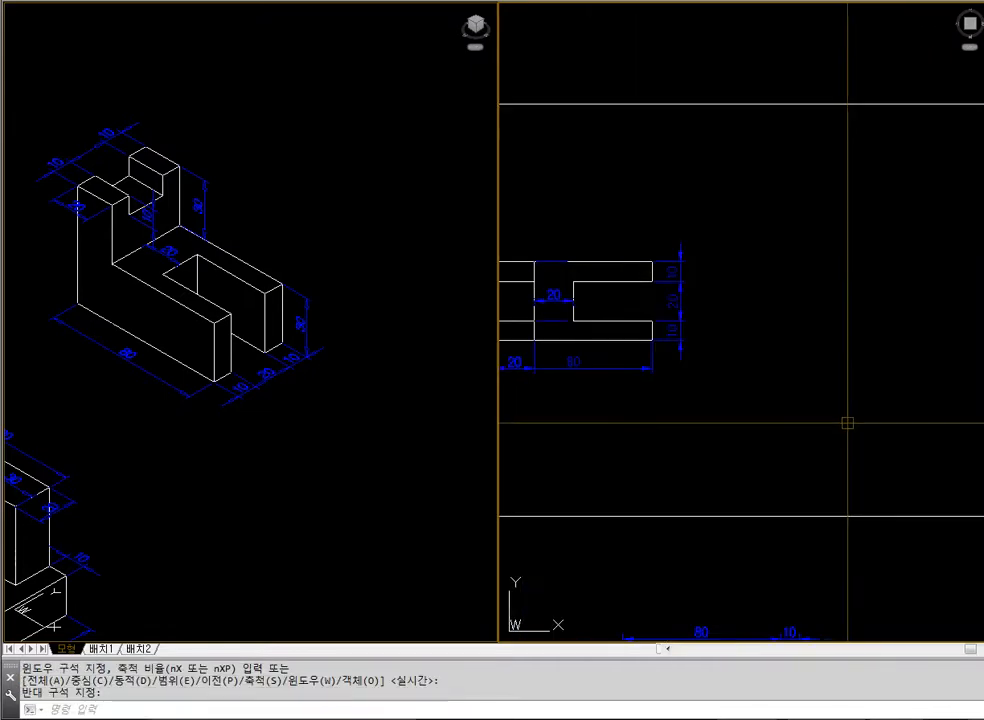
type("l")
key("Return")
left_click(760, 355)
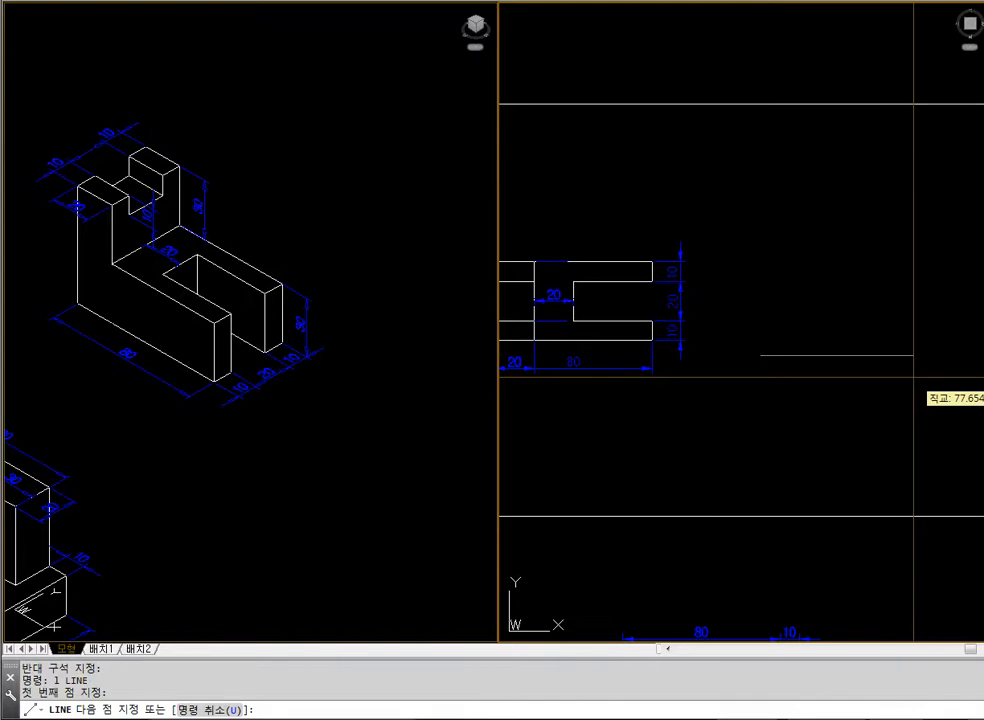
key("Return")
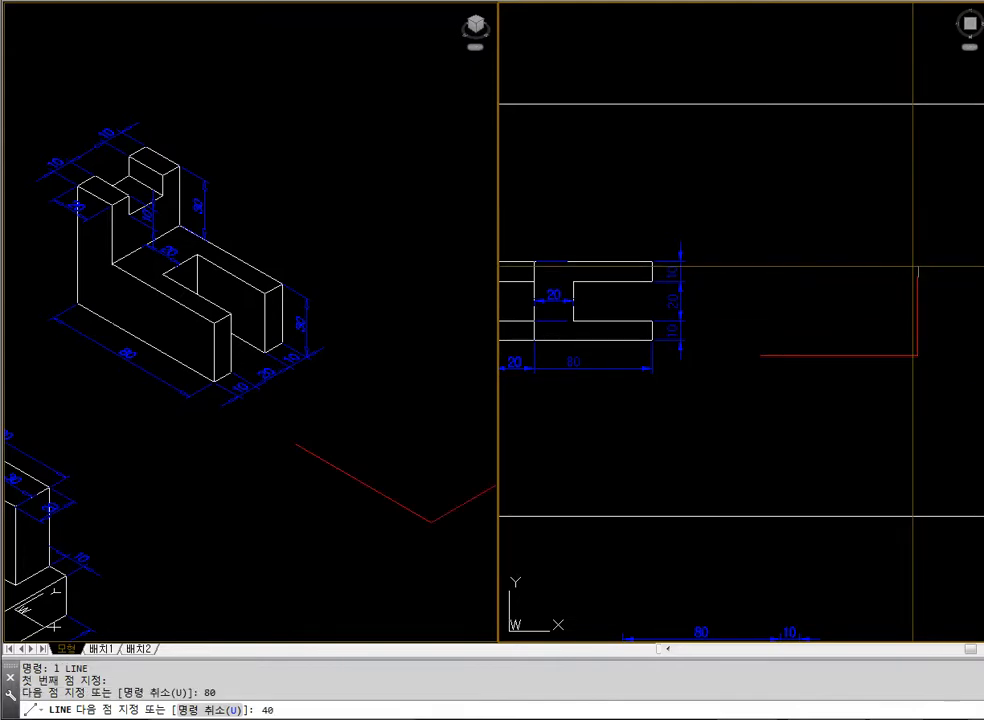
key("Return")
Copy the two lines to the opposite sides to complete the 80 by 40 rectangle
key("Return")
type("c")
key("Return")
left_click(896, 316)
left_click(870, 389)
key("Return")
left_click(918, 355)
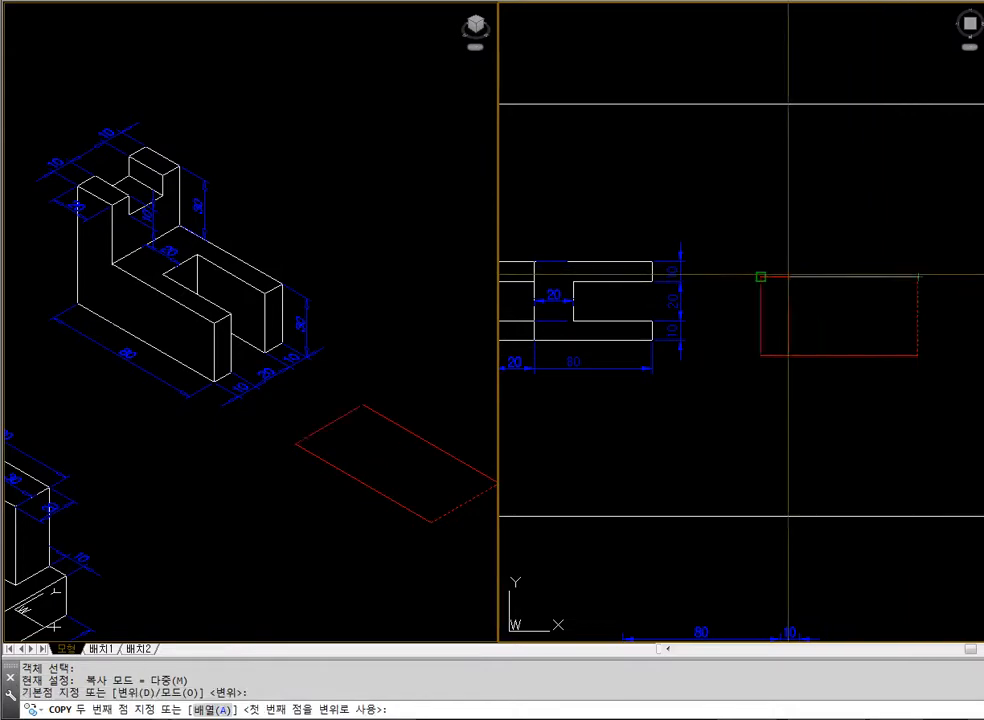
left_click(760, 277)
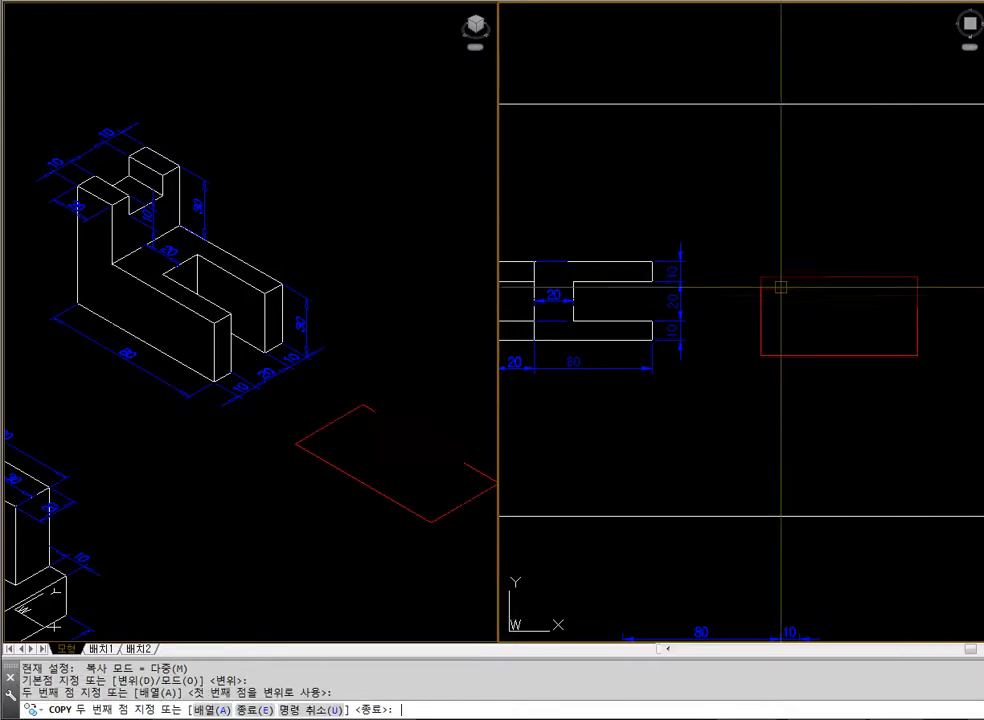
key("Escape")
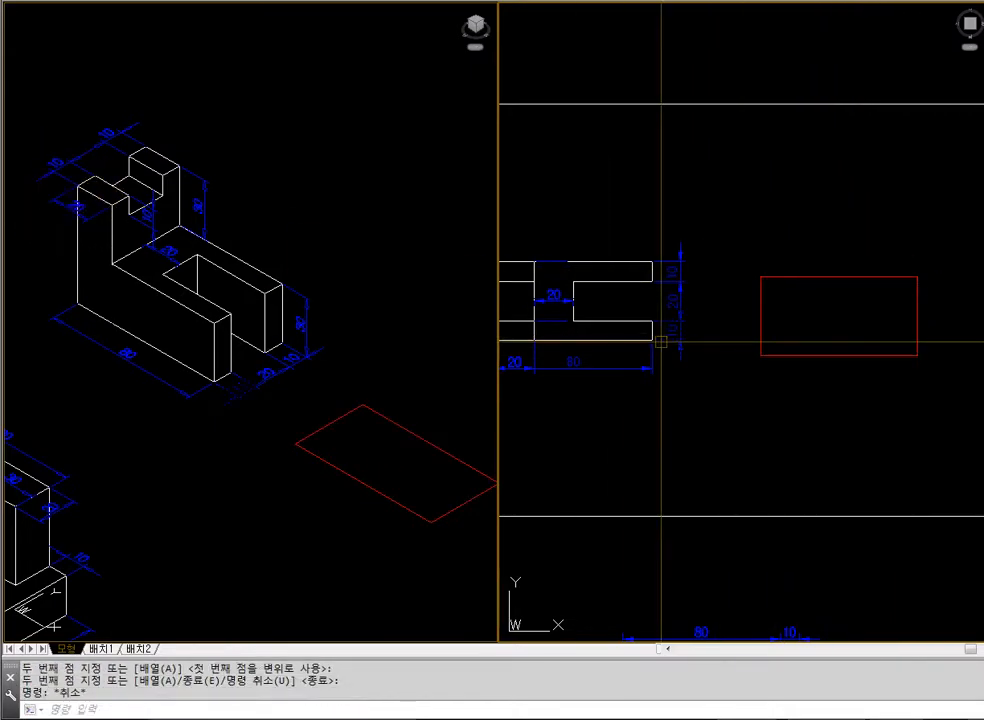
Offset the rectangle's left edge 20 inward
key("Return")
type("20")
key("Return")
left_click(760, 307)
left_click(817, 307)
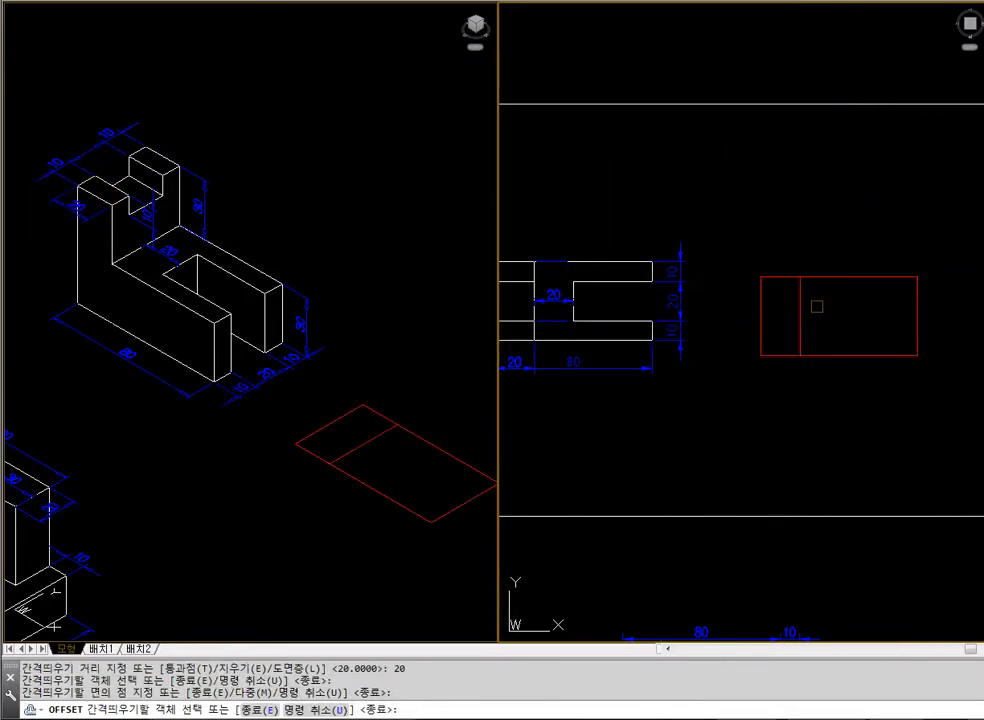
Offset the rectangle's two long edges 10 inward
key("Return")
type("o")
key("Return")
type("10")
key("Return")
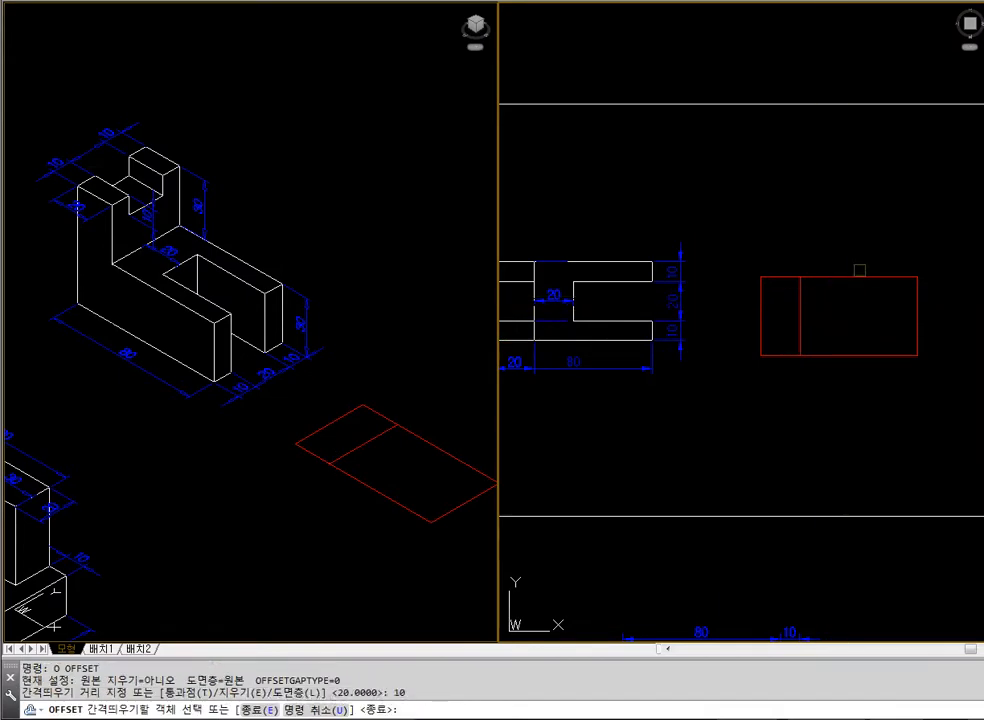
left_click(859, 278)
left_click(876, 348)
left_click(874, 351)
left_click(865, 325)
Offset the inner vertical divider 20 toward the open end of the fork
key("Return")
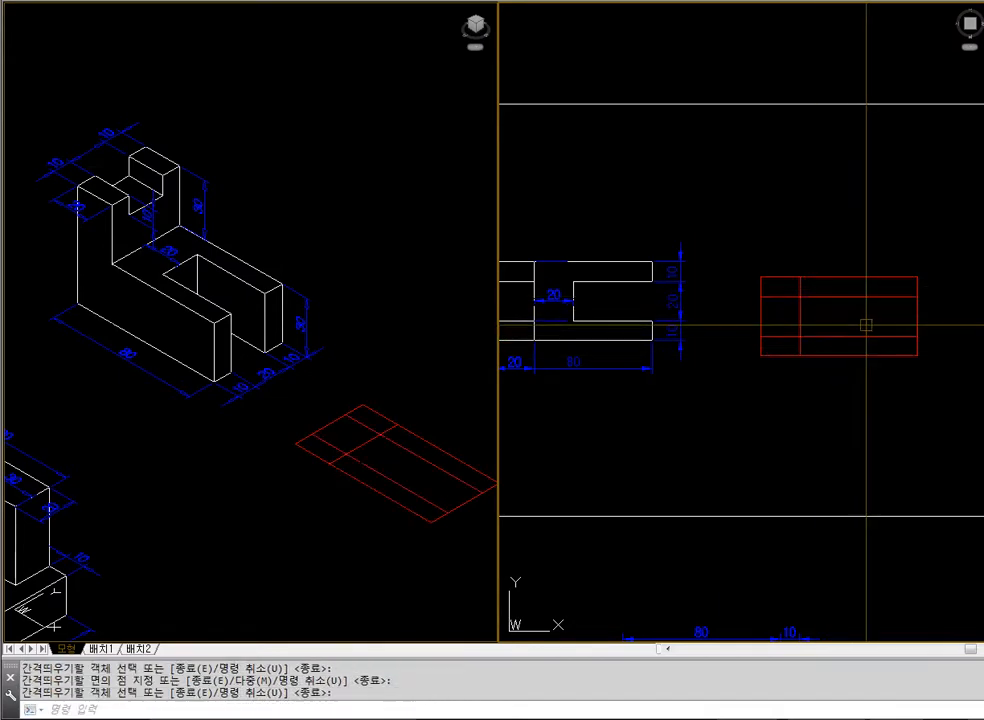
key("Return")
type("20")
key("Return")
left_click(798, 311)
left_click(843, 303)
Fillet the new vertical line with both inner horizontal lines to form the slot's square corners
key("Return")
key("f")
Trim the rectangle's right edge between the two slot lines to open the slot
key("Return")
left_click(839, 307)
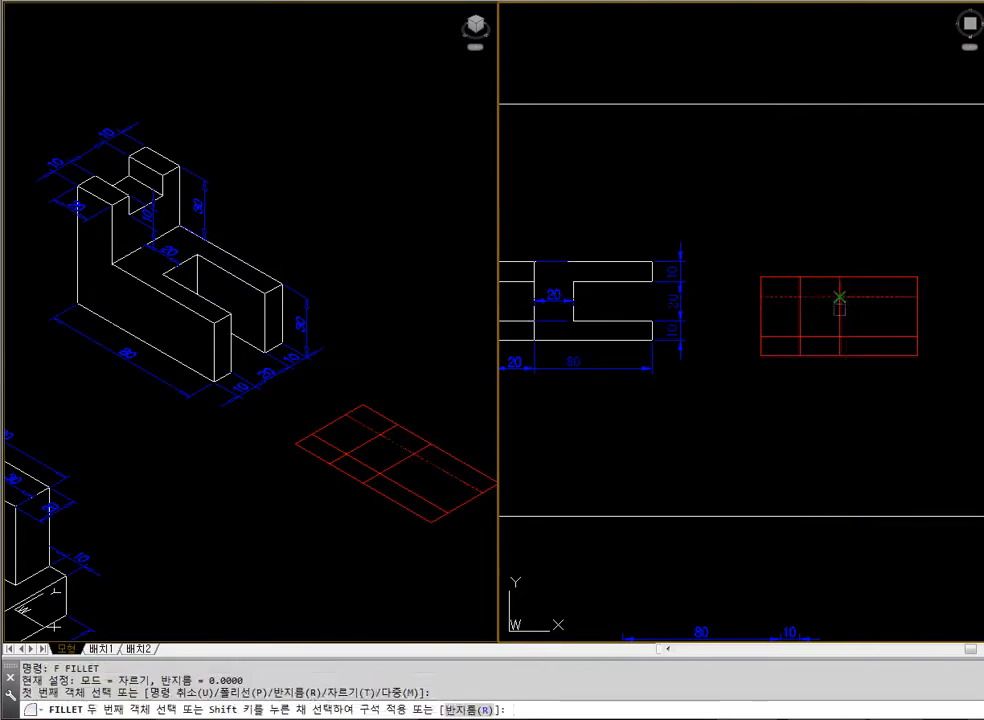
left_click(856, 298)
key("Return")
left_click(840, 326)
left_click(872, 338)
type("tr")
key("Return")
key("Return")
left_click(917, 316)
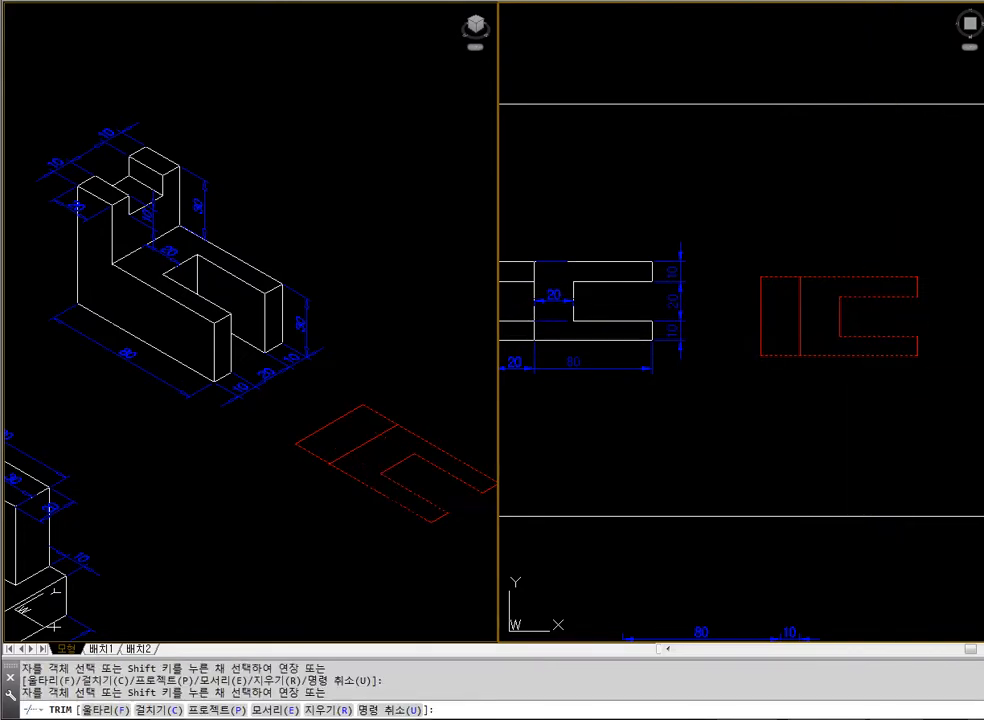
key("Return")
type("mi")
key("Escape")
type("o")
Offset the two long outer edges 10 inward again to divide the closed end of the profile
key("Return")
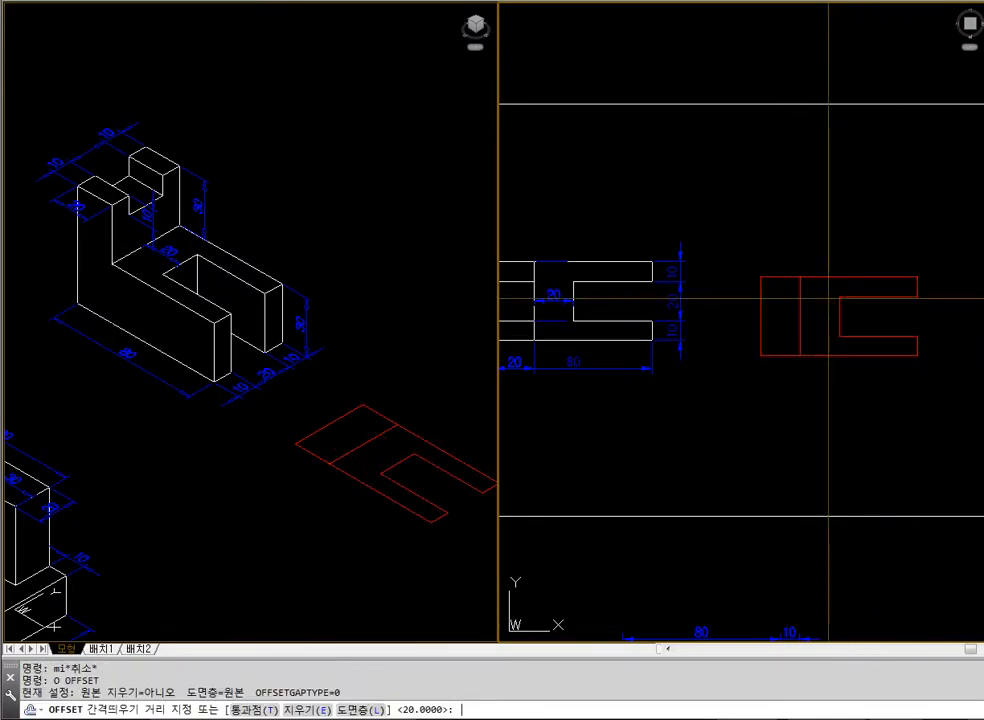
type("20")
key("Escape")
type("o")
key("Return")
type("10")
Trim the new offset lines at the vertical divider so they remain only in the closed-end section
key("Return")
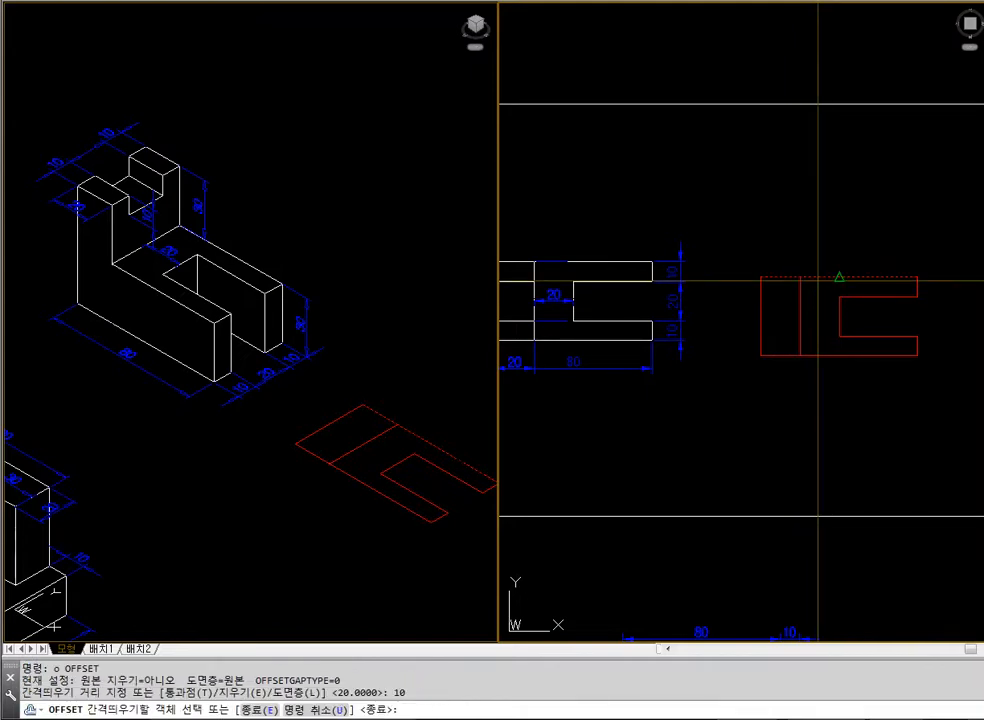
left_click(841, 277)
left_click(815, 340)
left_click(815, 355)
left_click(803, 313)
type("tr")
key("Return")
left_click(809, 297)
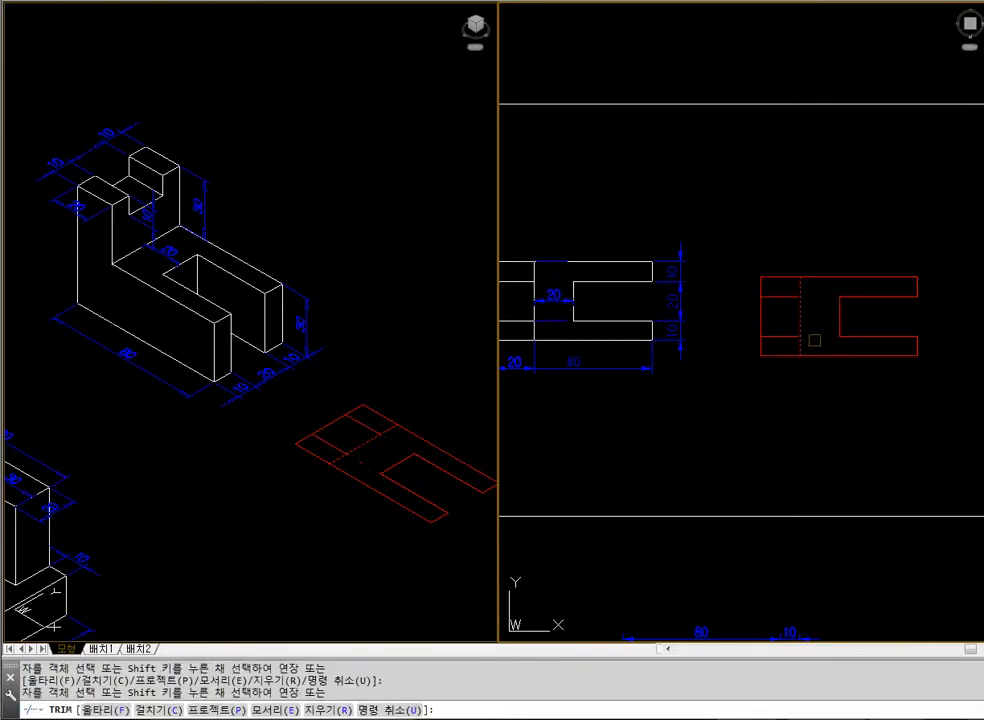
Zoom in on the red profile and examine the separate lines that make up its outline
key("Return")
type("z")
key("Return")
left_click(717, 234)
left_click(945, 370)
left_click(830, 495)
left_click(785, 413)
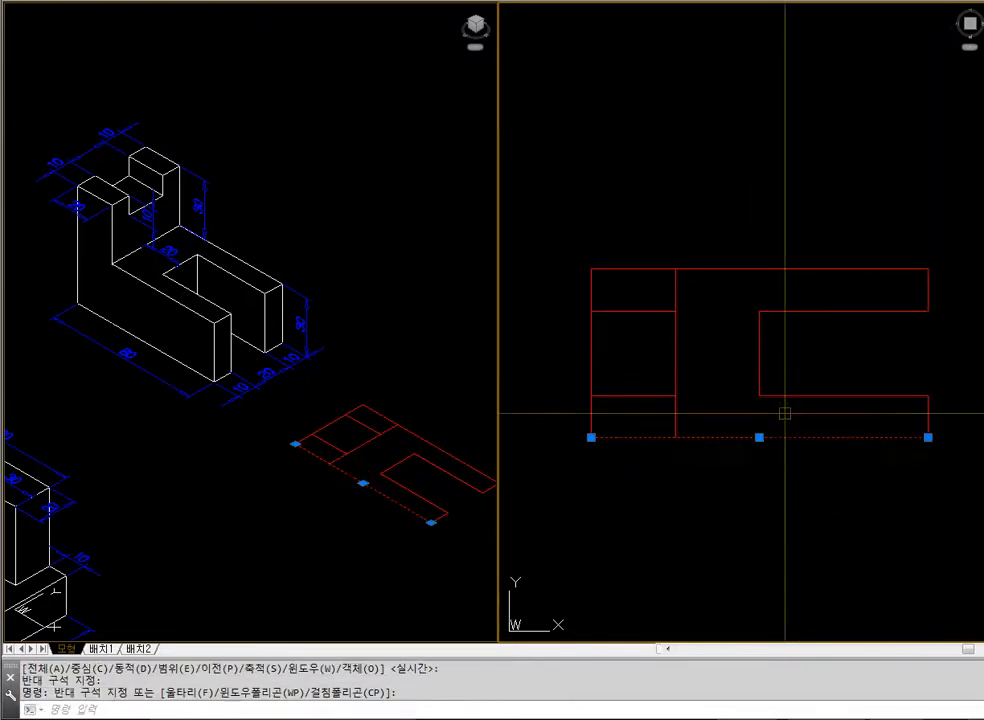
key("Escape")
left_click(811, 418)
left_click(796, 377)
left_click(779, 357)
left_click(740, 332)
left_click(825, 335)
left_click(803, 291)
key("Escape")
key("Escape")
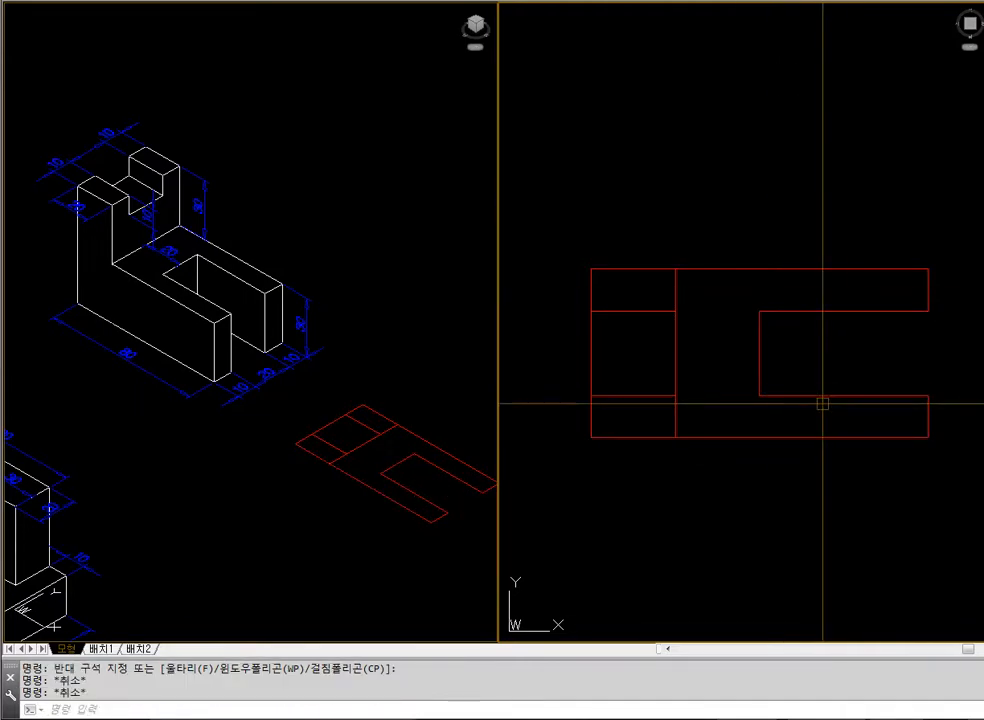
Create closed boundary polylines from the U-shaped area and the three rectangles at the closed end
key("Return")
key("Return")
left_click(718, 292)
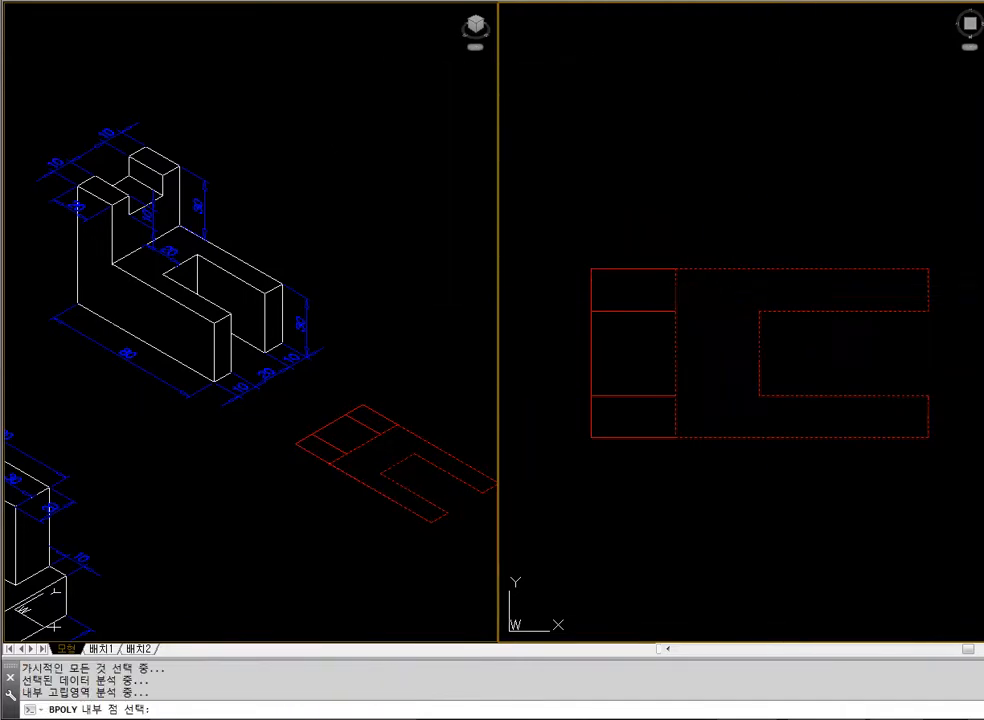
left_click(643, 292)
left_click(645, 352)
left_click(648, 406)
key("Return")
Move the four boundary polylines straight up, clear of the original construction lines
key("Escape")
type("m")
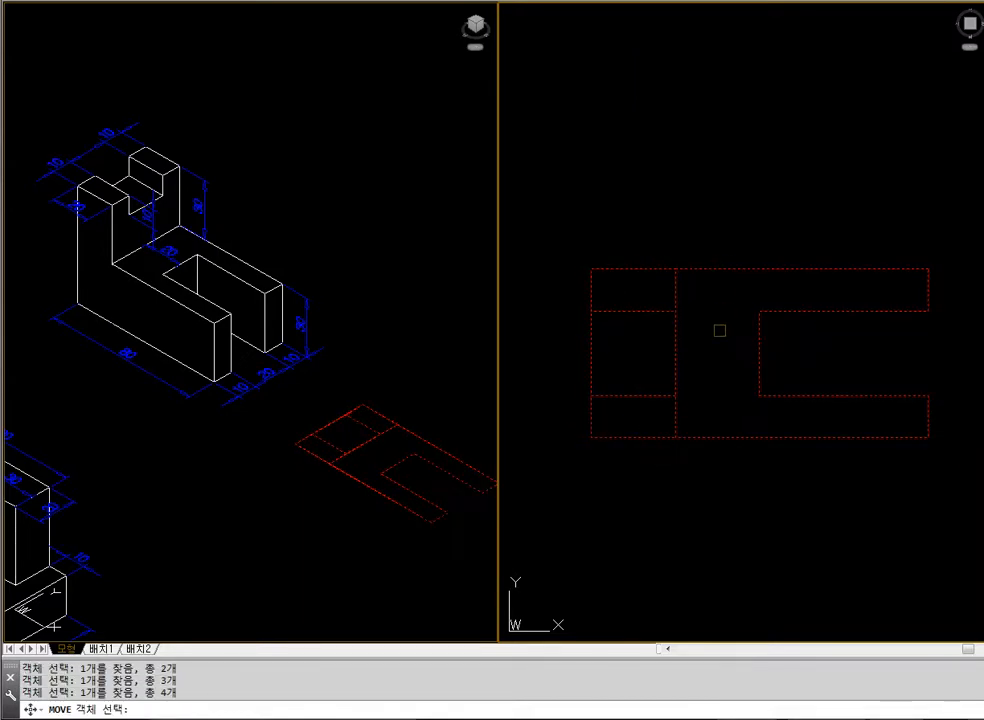
key("Return")
left_click(720, 330)
scroll(722, 385, "down", 2)
left_click(716, 204)
Erase the original construction lines with a window selection
type("e w")
left_click(619, 292)
left_click(874, 440)
key("Return")
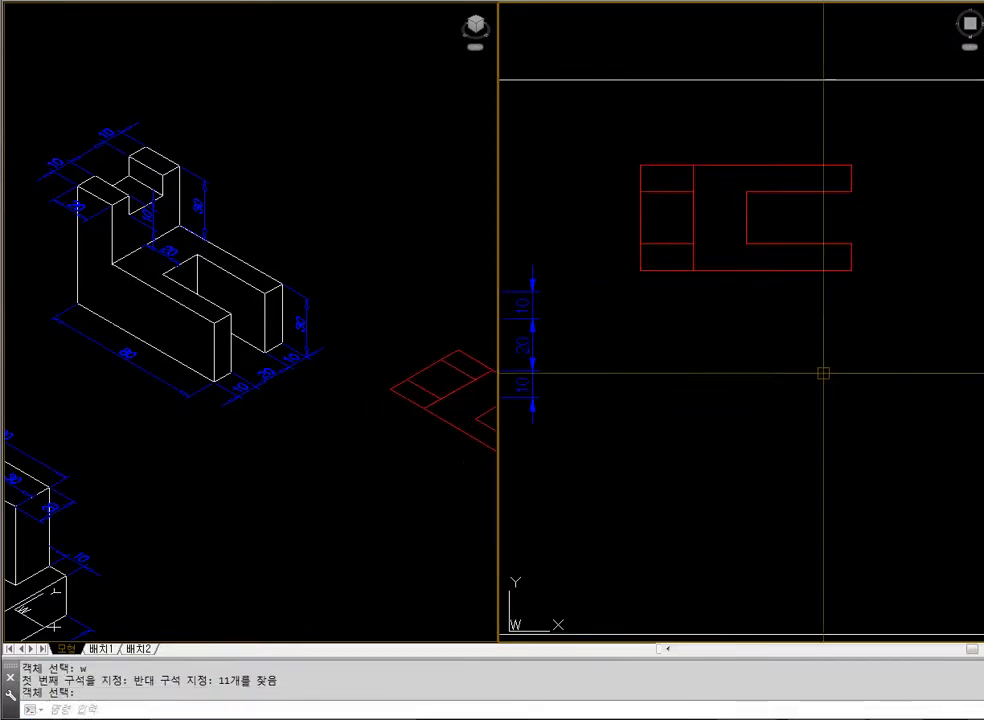
Move the four boundary polylines straight down to sit beside the example's plan view
key("Return")
type("m")
key("Return")
left_click(911, 314)
left_click(624, 160)
key("Return")
left_click(604, 222)
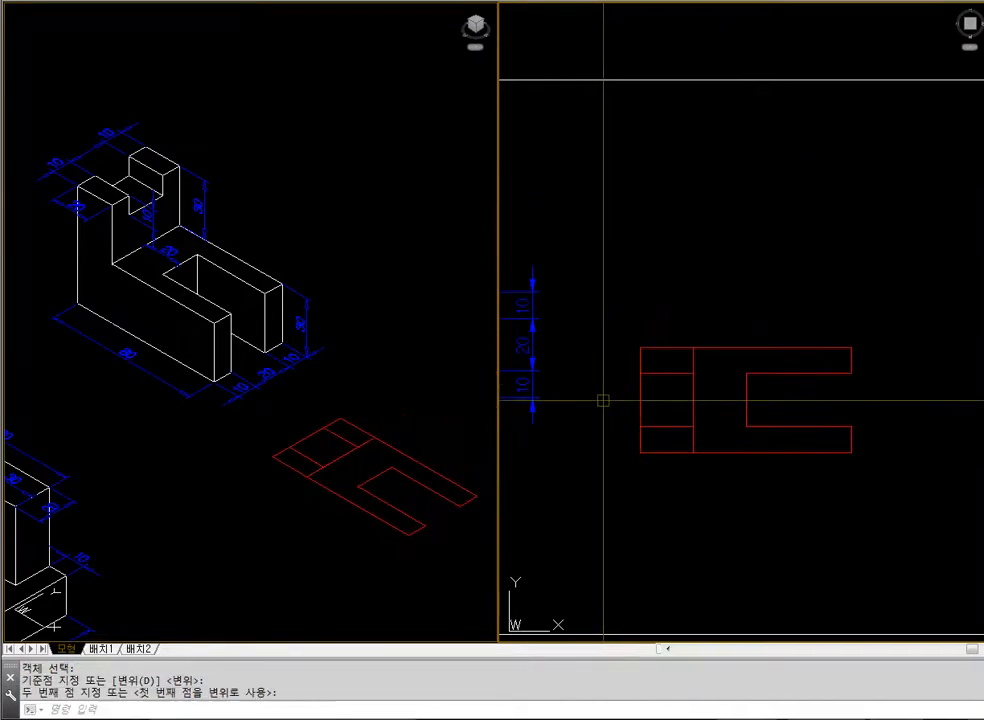
Extrude the U-shaped boundary to a height of 30
key("Escape")
left_click(640, 411)
left_click(641, 356)
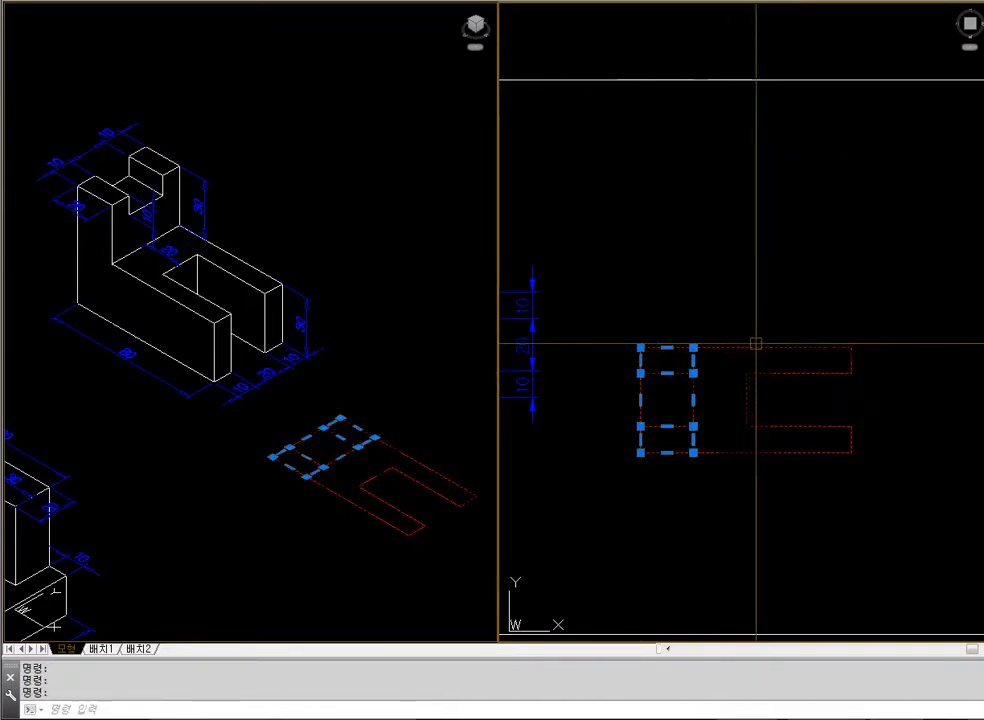
key("Escape")
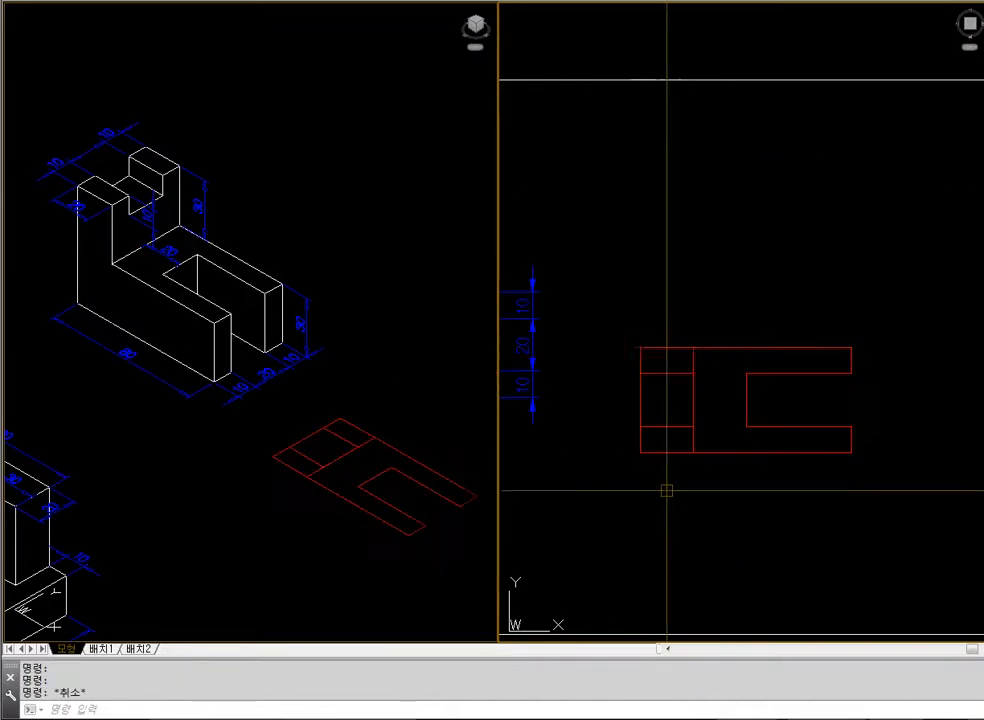
key("Return")
left_click(760, 450)
key("Return")
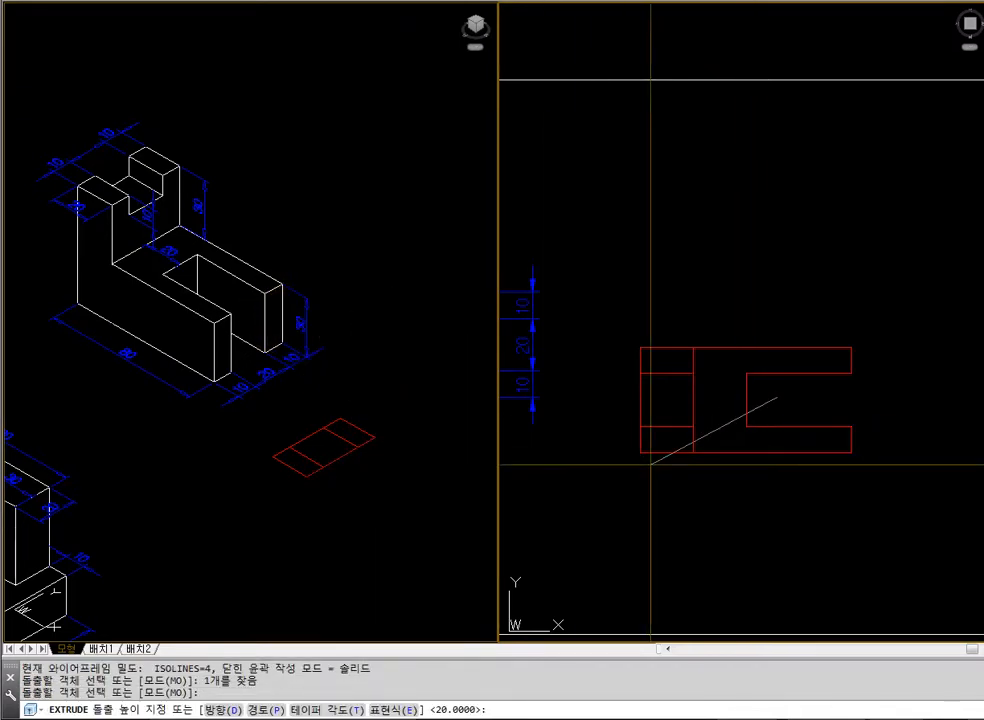
type("30")
key("Return")
Extrude the middle rectangle at the closed end to a height of 50
key("Escape")
key("Return")
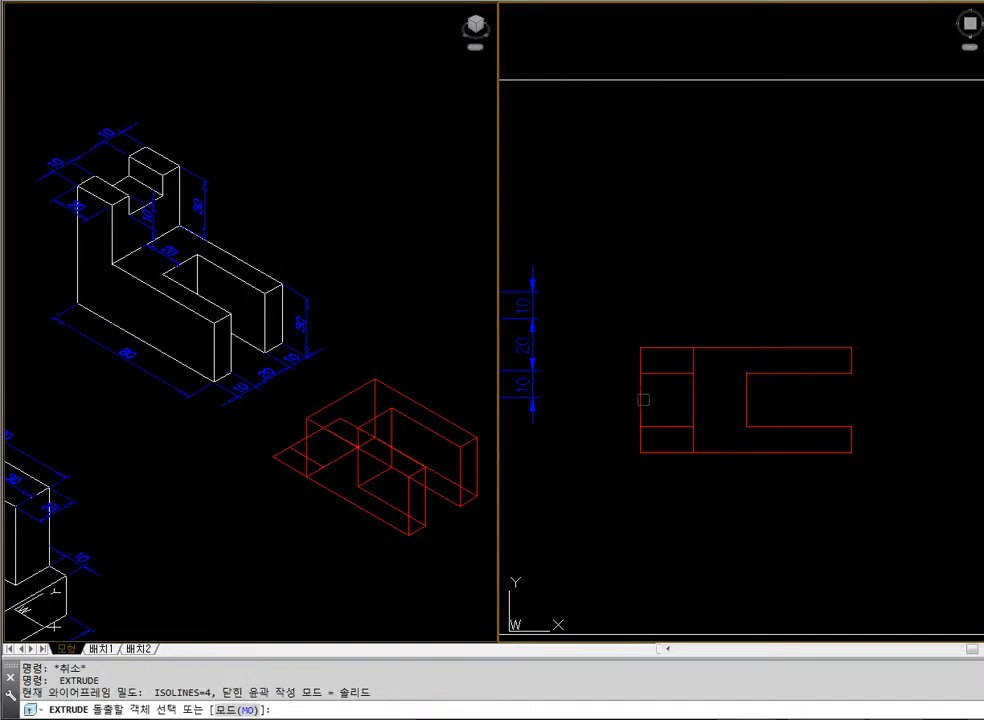
key("Return")
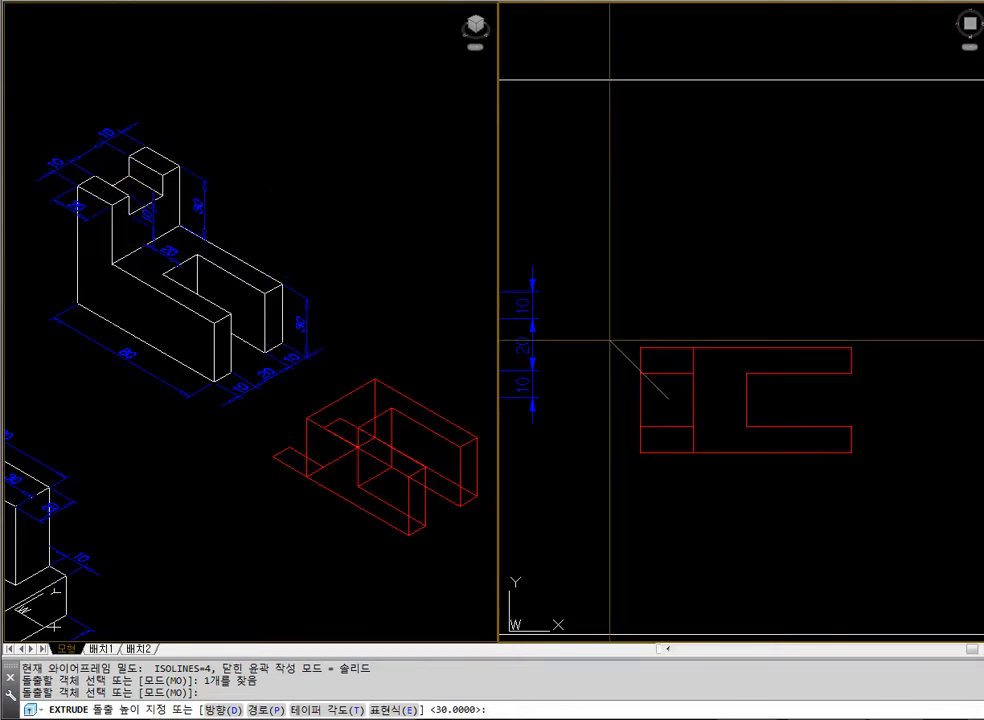
key("Return")
Extrude the two outer rectangles at the closed end to 60 and display the isometric view with hidden lines removed
key("Return")
left_click(663, 374)
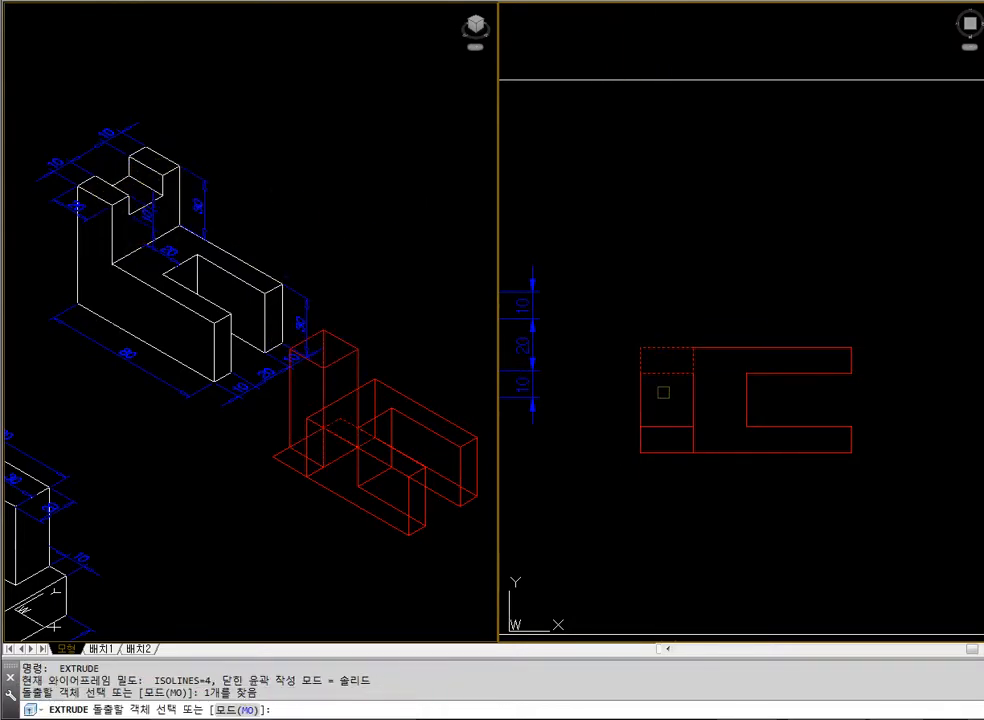
left_click(663, 453)
key("Return")
type("60")
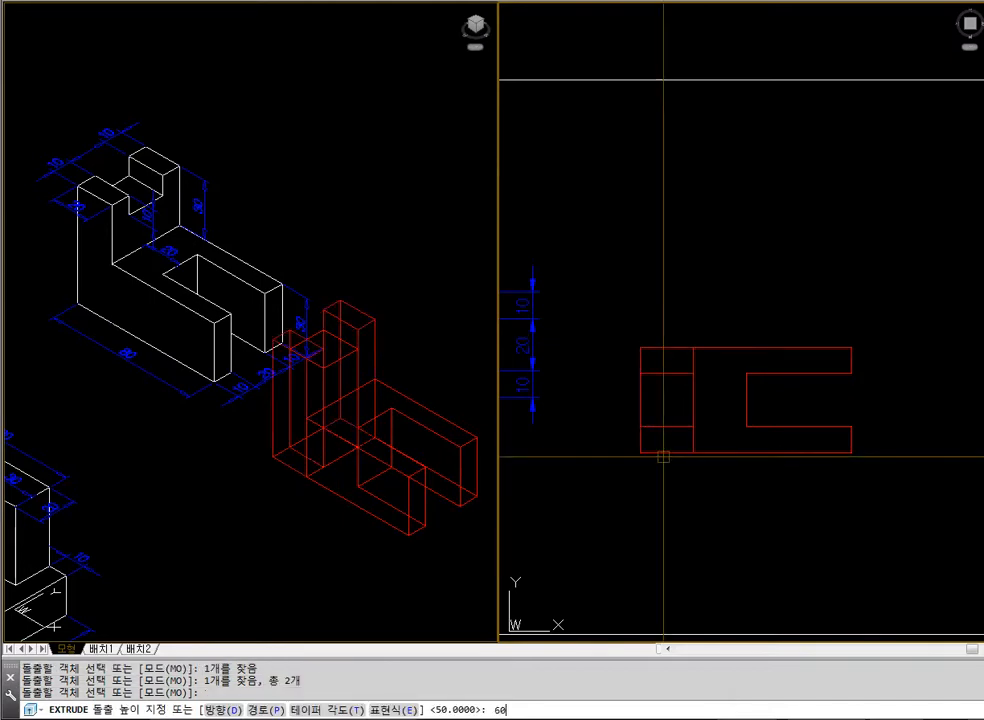
key("Return")
left_click(454, 552)
type("hid")
key("Return")
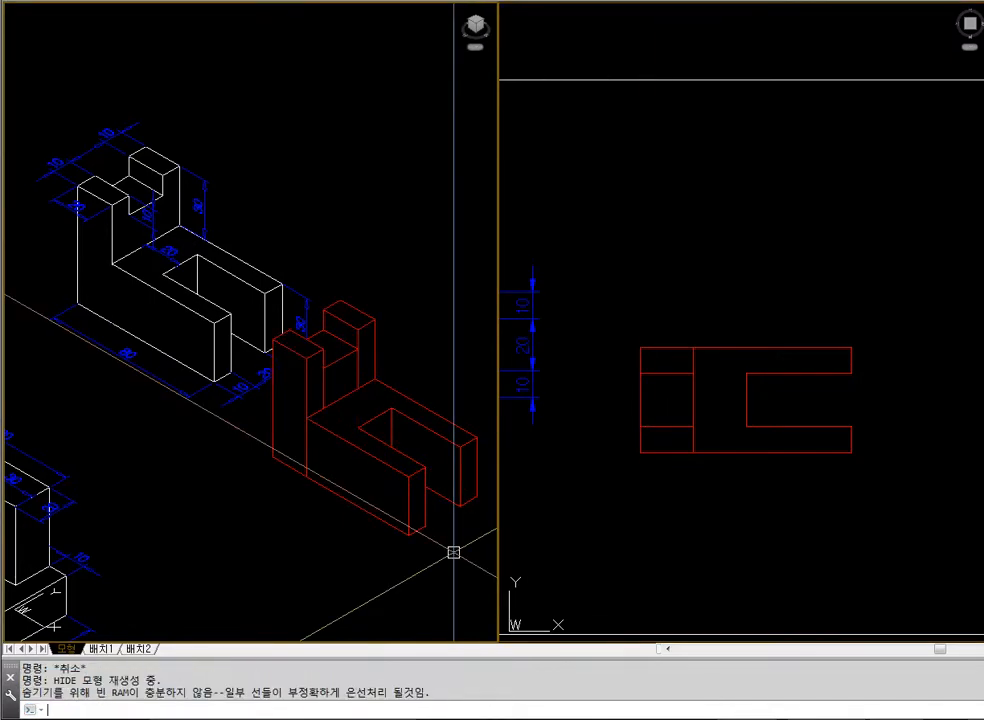
Union the four red solids into one bracket and display it with hidden lines removed
type("union")
key("Return")
left_click(406, 394)
left_click(335, 345)
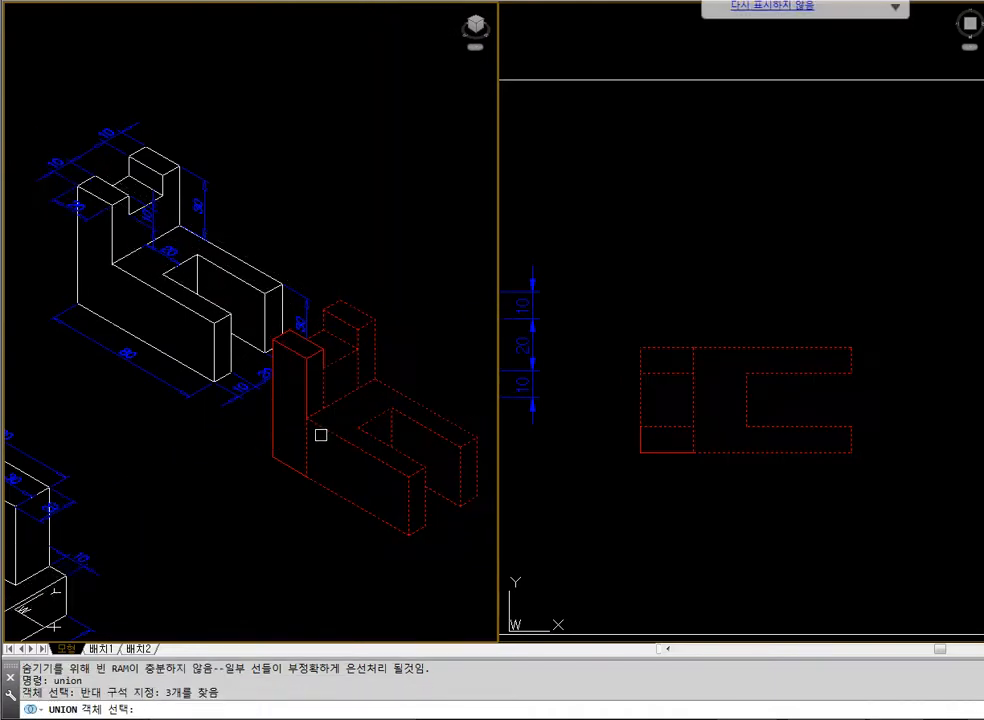
left_click(303, 396)
key("Return")
type("hide")
key("Return")
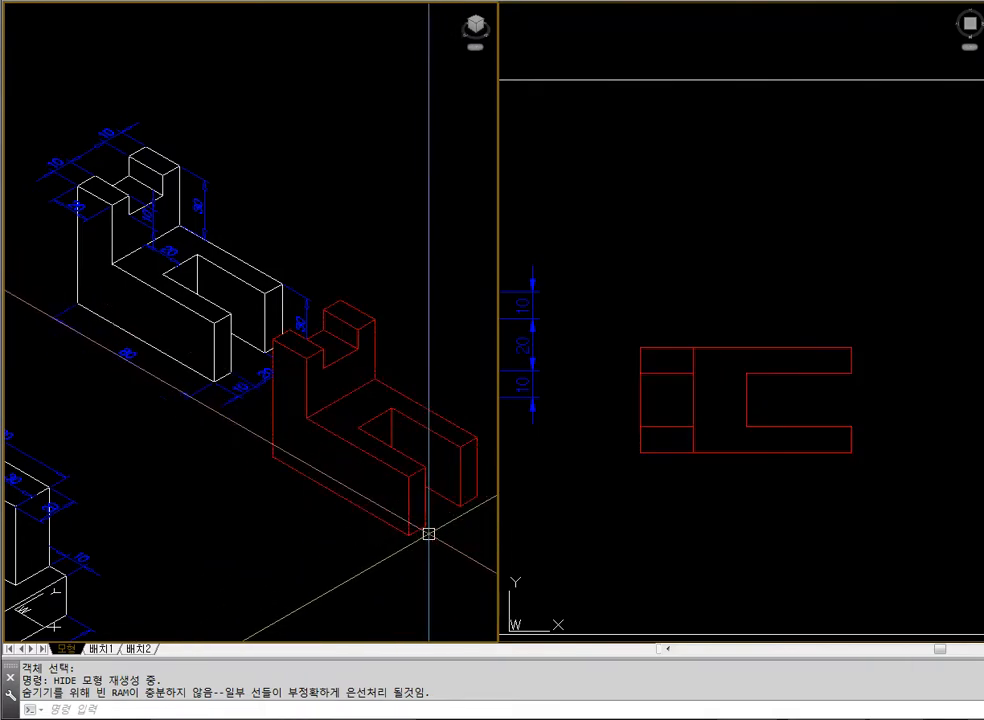
left_click(720, 500)
scroll(784, 507, "down", 5)
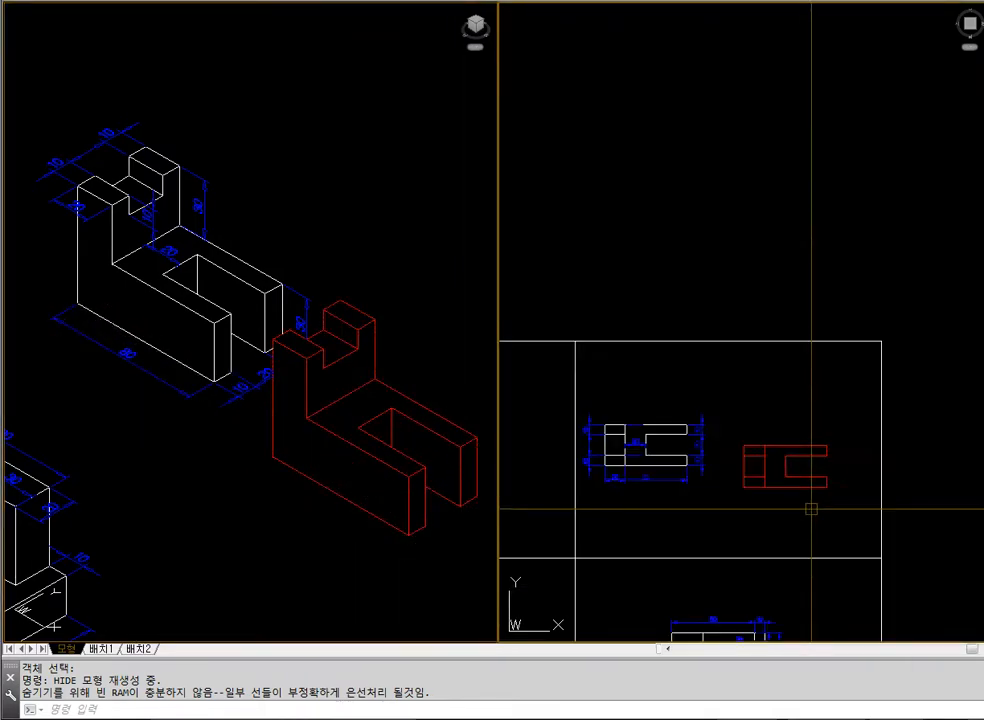
scroll(810, 507, "up", 2)
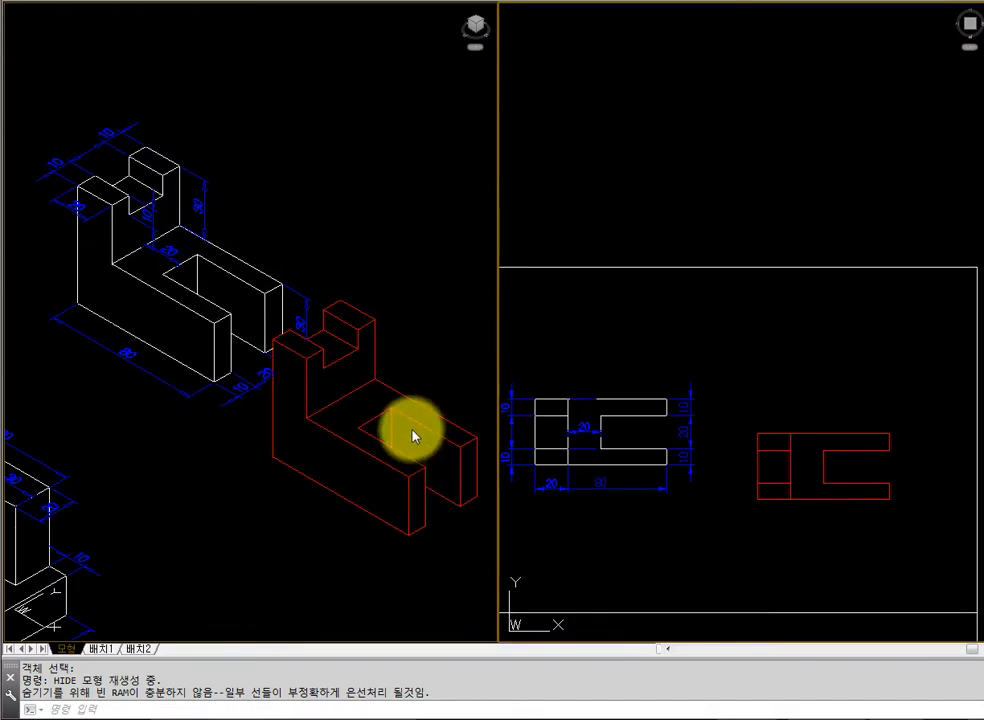
left_click(412, 431)
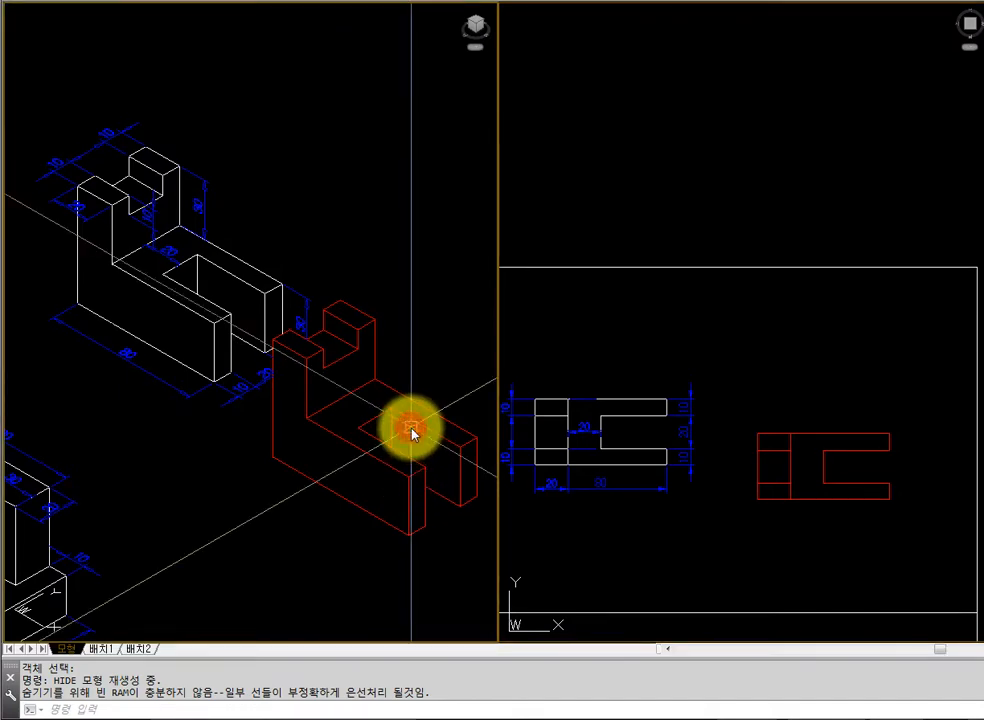
Erase the finished red bracket solid
left_click(670, 517)
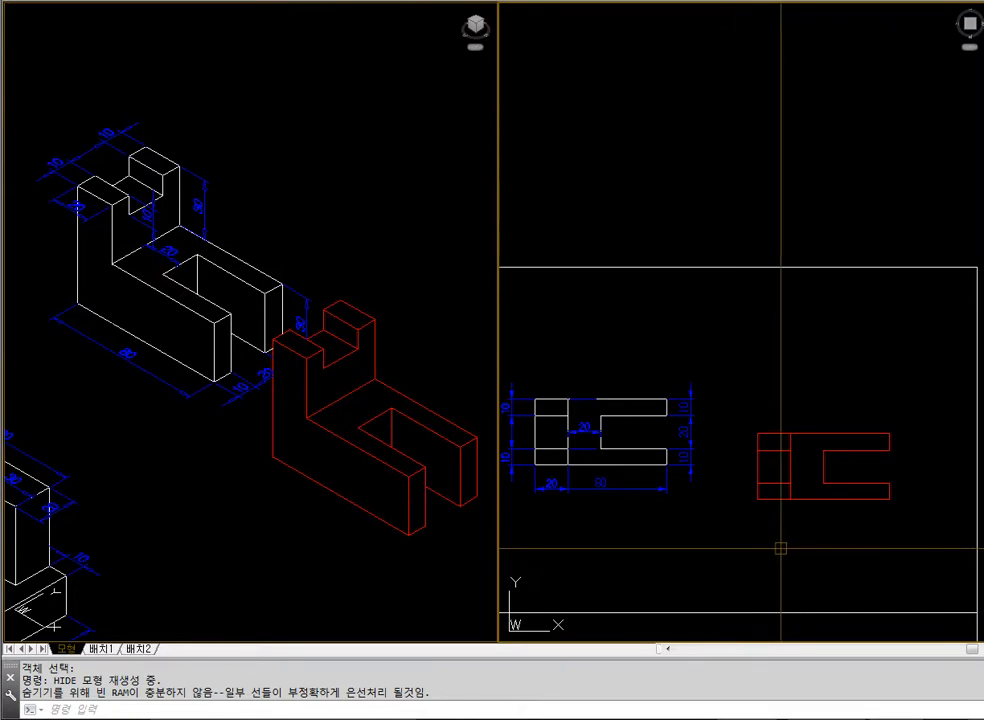
mouse_move(780, 549)
middle_mouse_down()
mouse_move(748, 262)
mouse_move(782, 428)
middle_mouse_up()
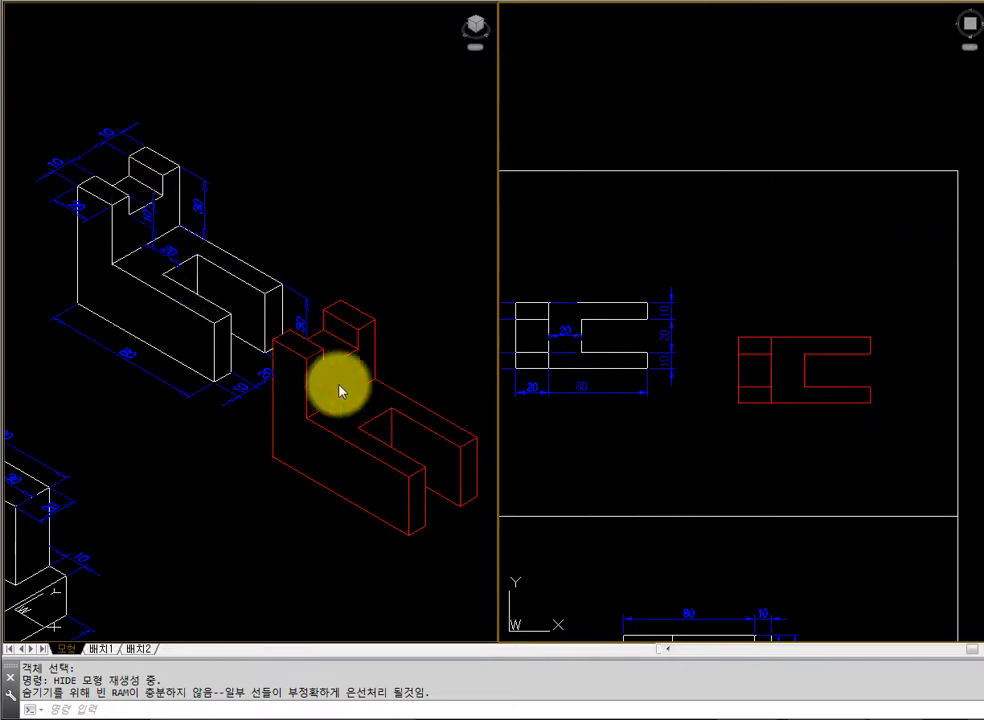
left_click(400, 472)
type("e")
key("Return")
Move the next example block, with its dimensions, to the left within its frame to free drawing space beside it
type("z")
key("Return")
type("e")
key("Return")
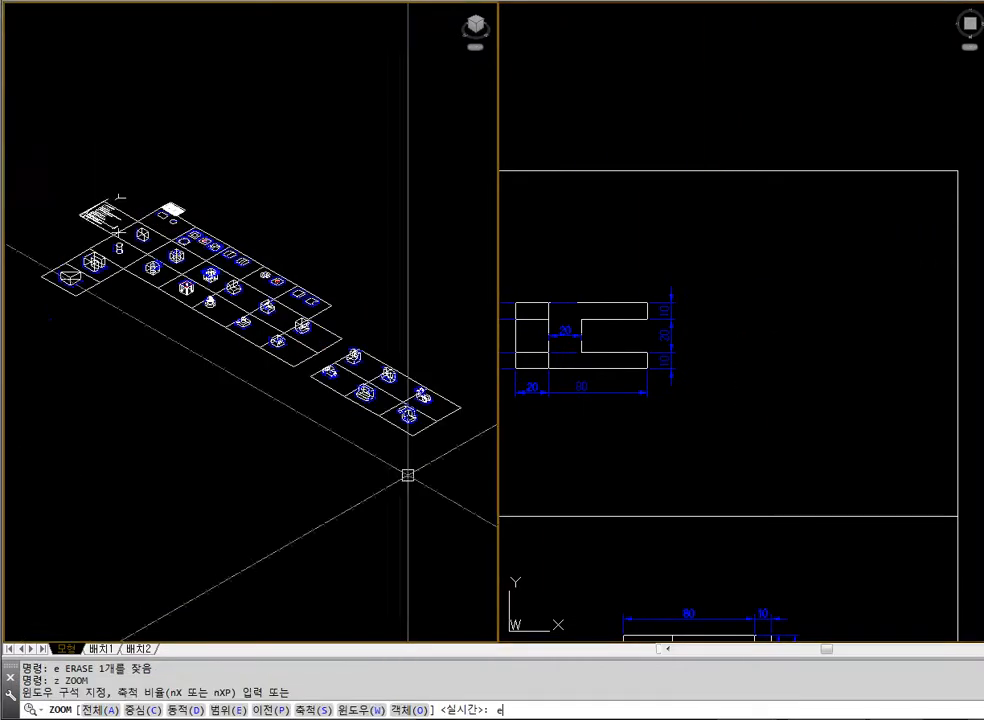
key("Escape")
type("z")
key("Return")
left_click(379, 387)
left_click(426, 450)
left_click(735, 324)
scroll(735, 324, "down", 4)
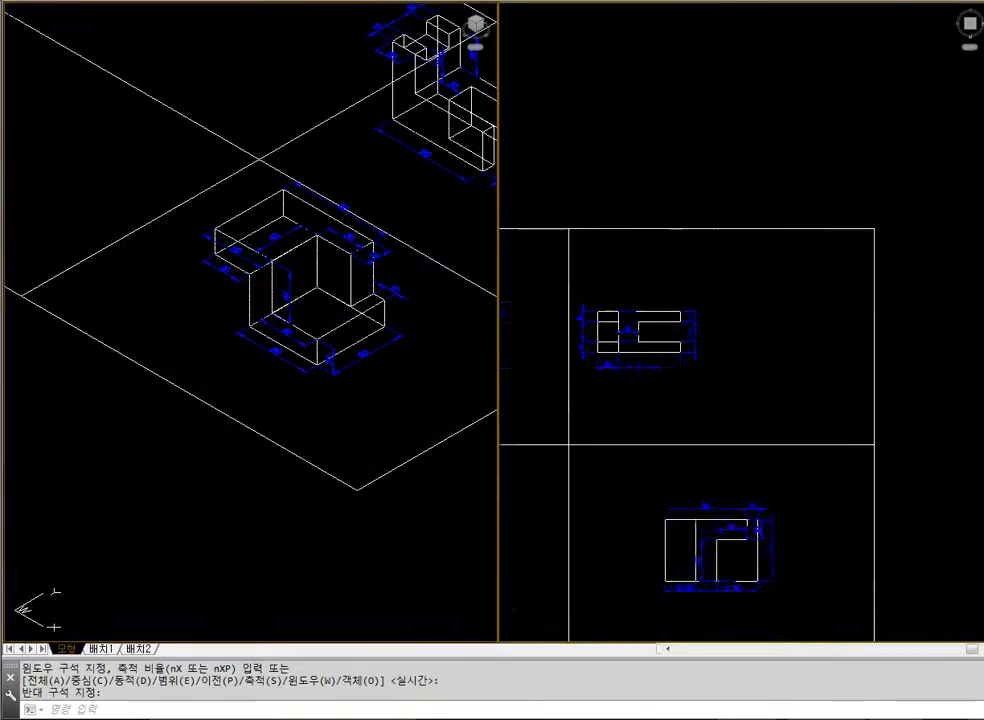
type("z")
key("space")
left_click(613, 396)
left_click(826, 553)
type("m")
left_click(641, 213)
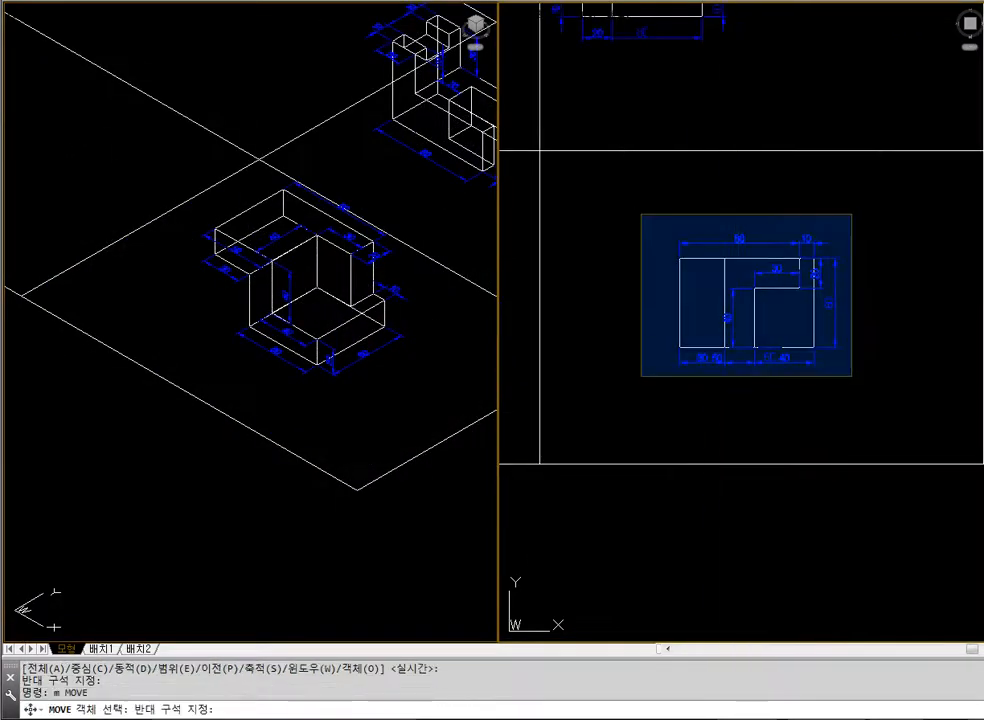
left_click(852, 376)
key("space")
left_click(902, 407)
key("Escape")
Show a close-up of the moved example block in the isometric view with hidden lines removed
left_click(285, 231)
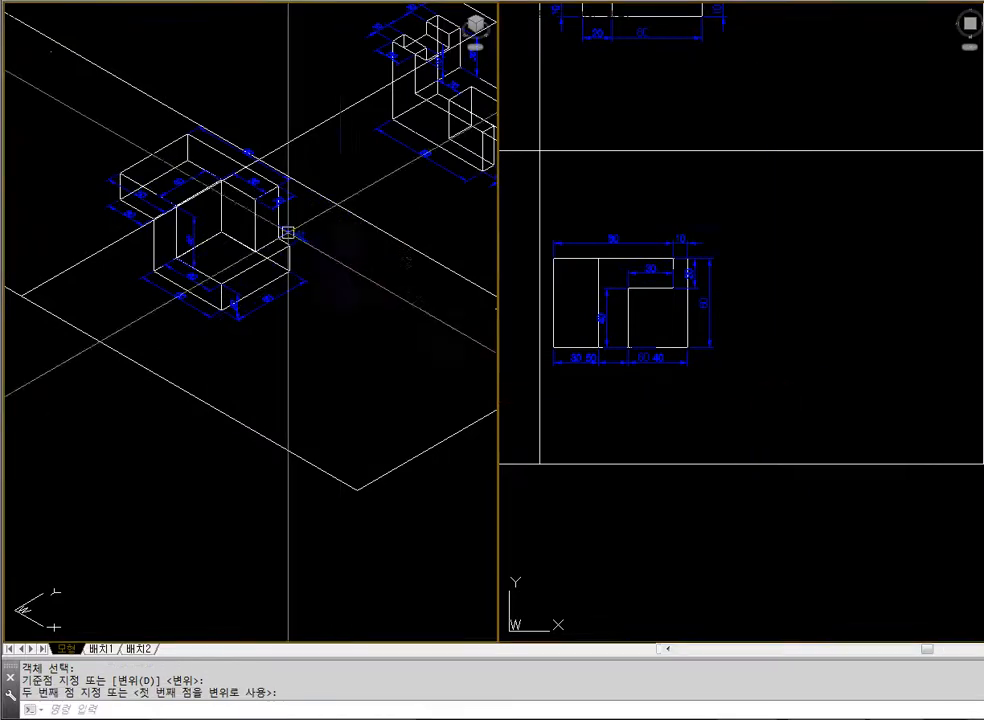
type("z")
key("Return")
left_click(81, 116)
left_click(370, 358)
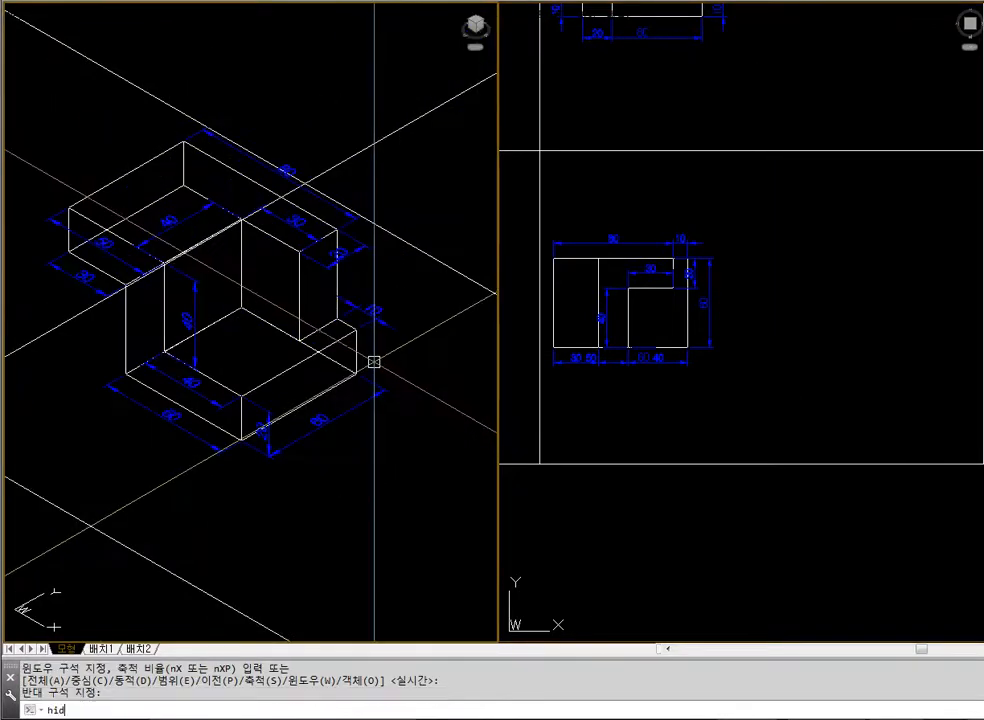
type("hid")
key("Return")
left_click(747, 439)
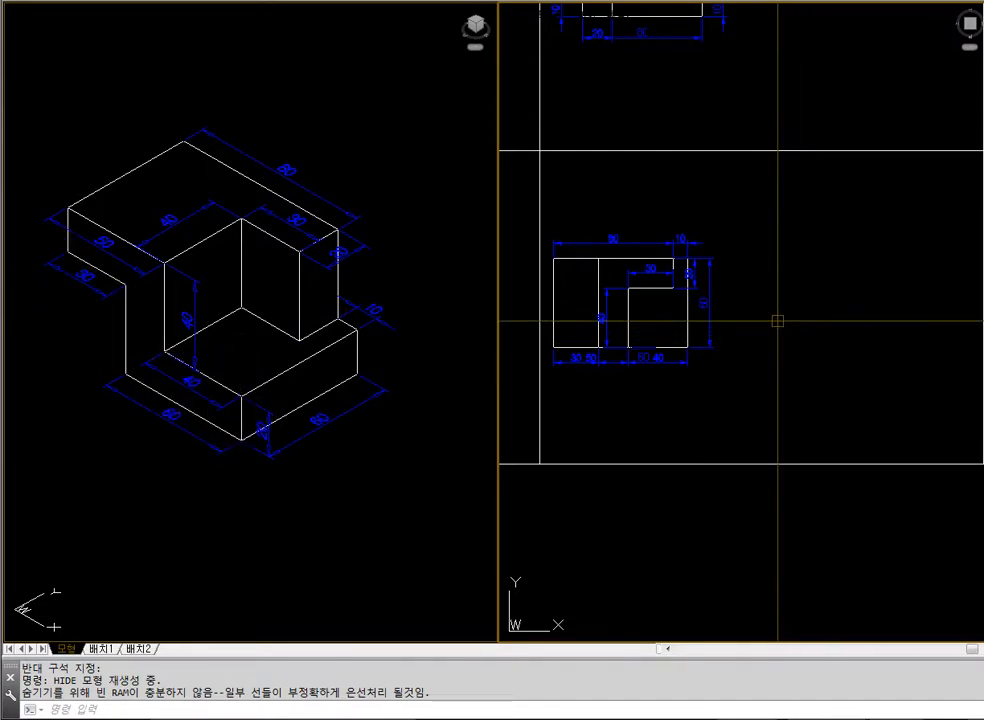
Draw a vertical line beside the example's plan view and offset it 90 to the right
type("1")
key("Return")
left_click(773, 238)
left_click(773, 361)
key("Return")
type("o")
key("Return")
type("90")
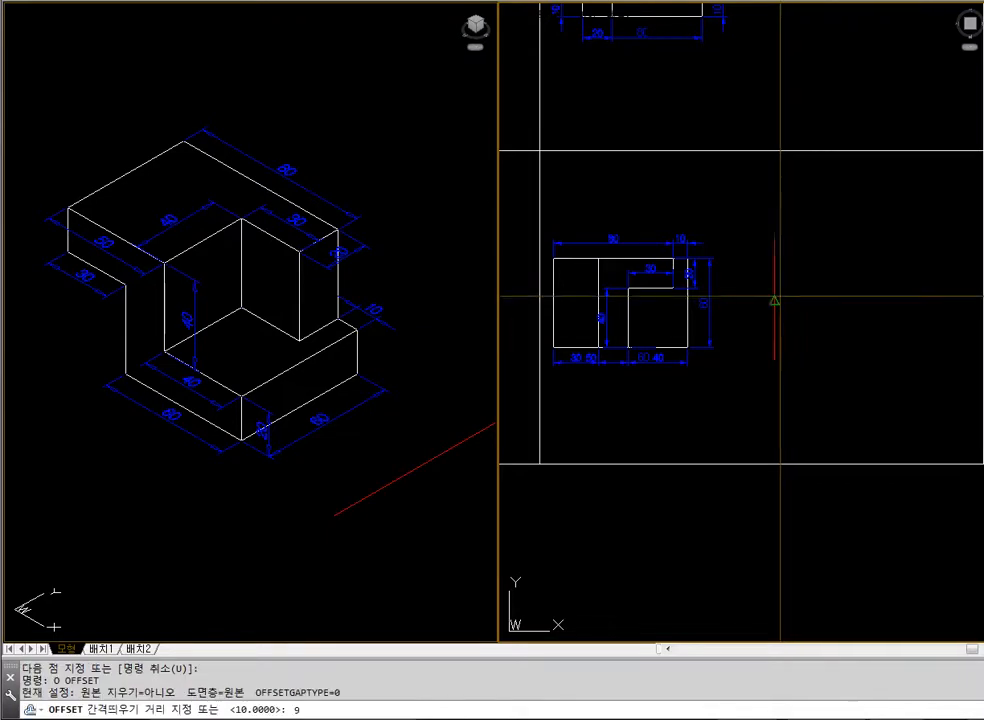
key("Return")
left_click(768, 274)
left_click(823, 283)
key("Return")
Draw a horizontal line connecting the upper ends of the two vertical lines
type("l")
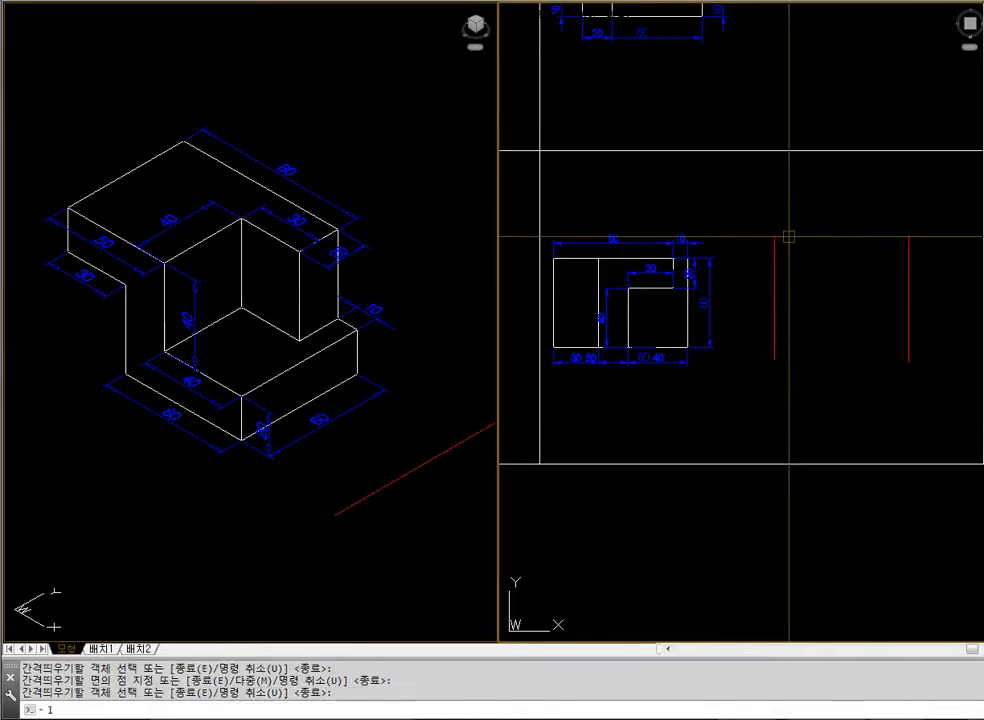
key("Return")
left_click(780, 243)
key("Escape")
key("Return")
left_click(776, 239)
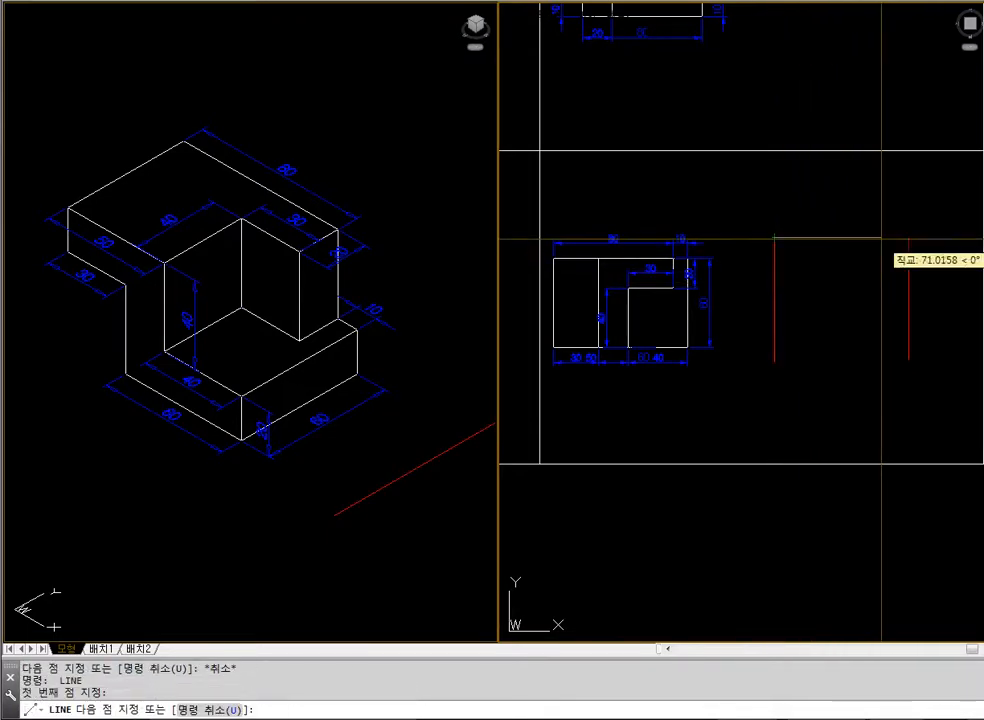
left_click(908, 237)
left_click(908, 361)
key("Return")
Offset the upper horizontal line 60 downward and trim the vertical line ends below it to close a rectangle
type("o")
key("Return")
type("60")
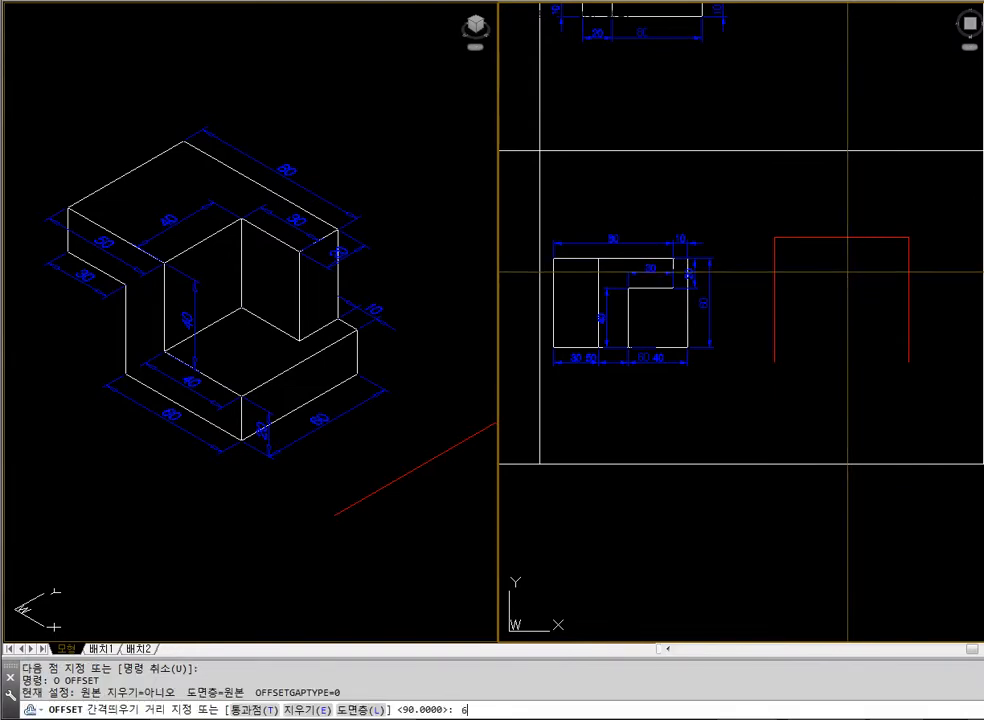
key("Return")
left_click(847, 238)
left_click(845, 282)
key("Return")
type("tr")
key("Return")
left_click(838, 316)
left_click(788, 342)
key("Return")
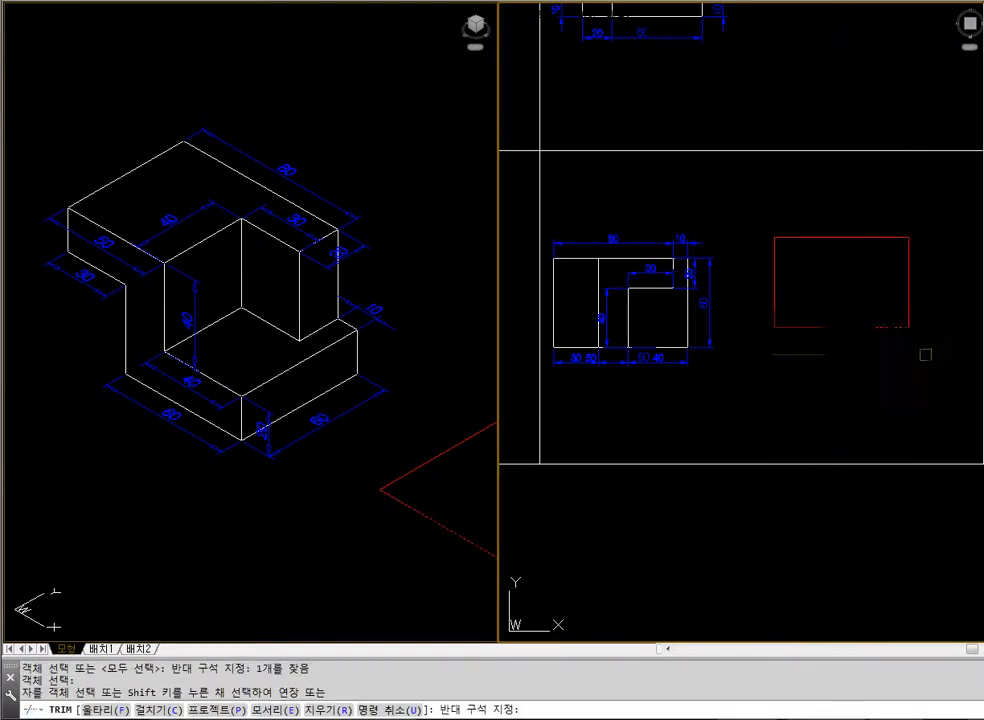
left_click(922, 351)
Offset the rectangle's right edge 10 inward and its upper edge 20 downward
key("Return")
type("o")
key("Return")
type("10")
key("Return")
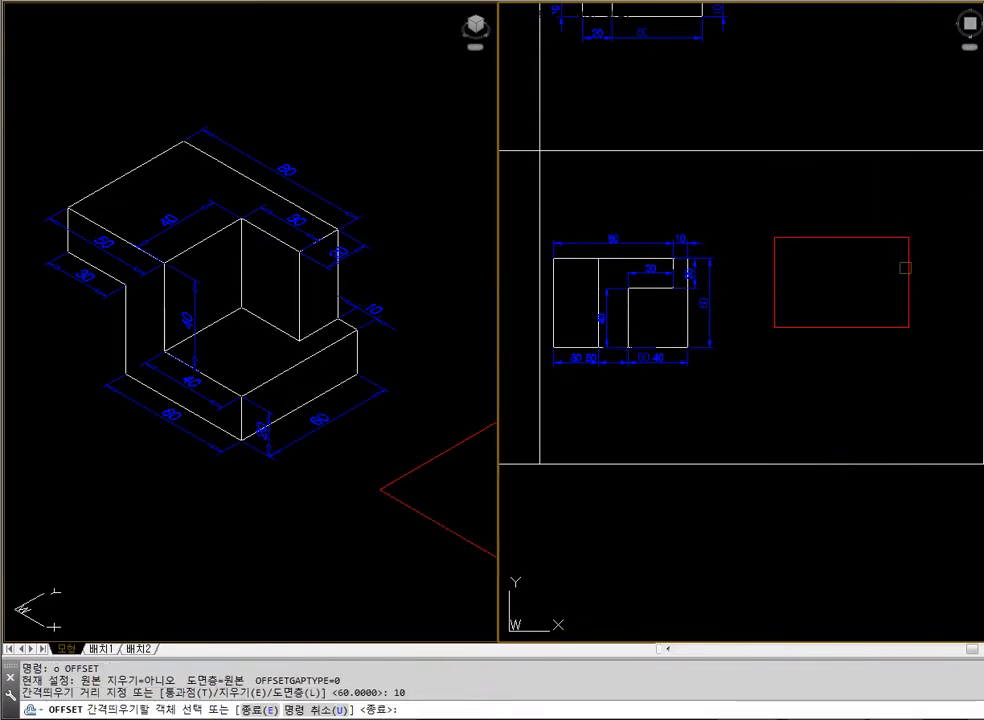
left_click(909, 271)
left_click(859, 268)
key("Return")
key("Return")
type("20")
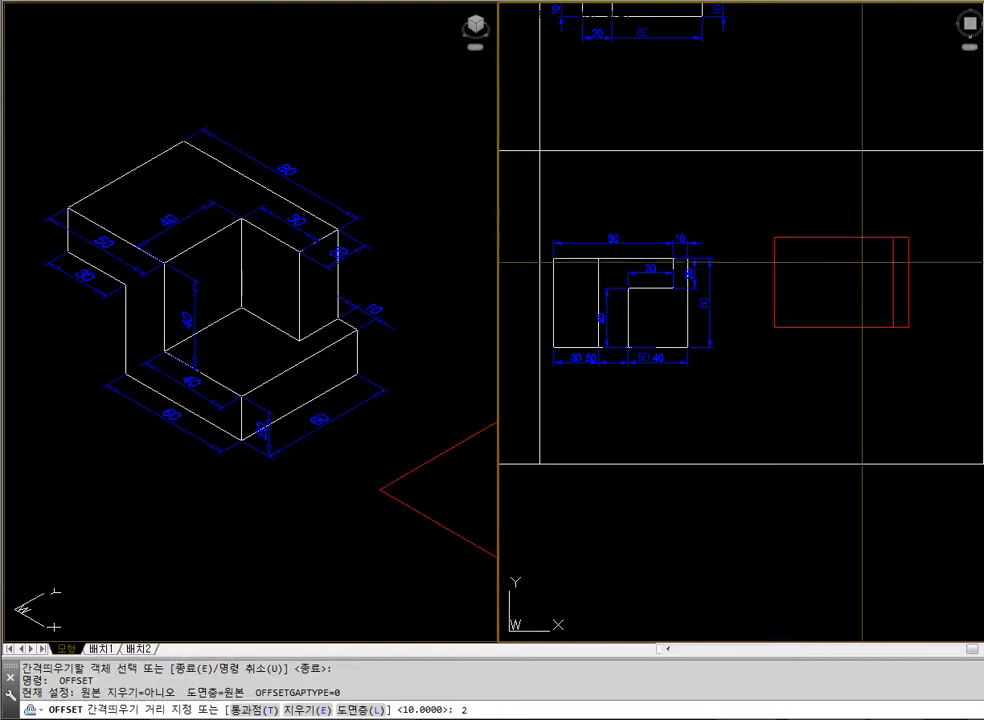
Offset the inner vertical line 30 to the left and join the inner lines into a stepped outline with radius 0 fillets
key("Return")
left_click(867, 298)
key("Return")
key("Return")
type("30")
key("Return")
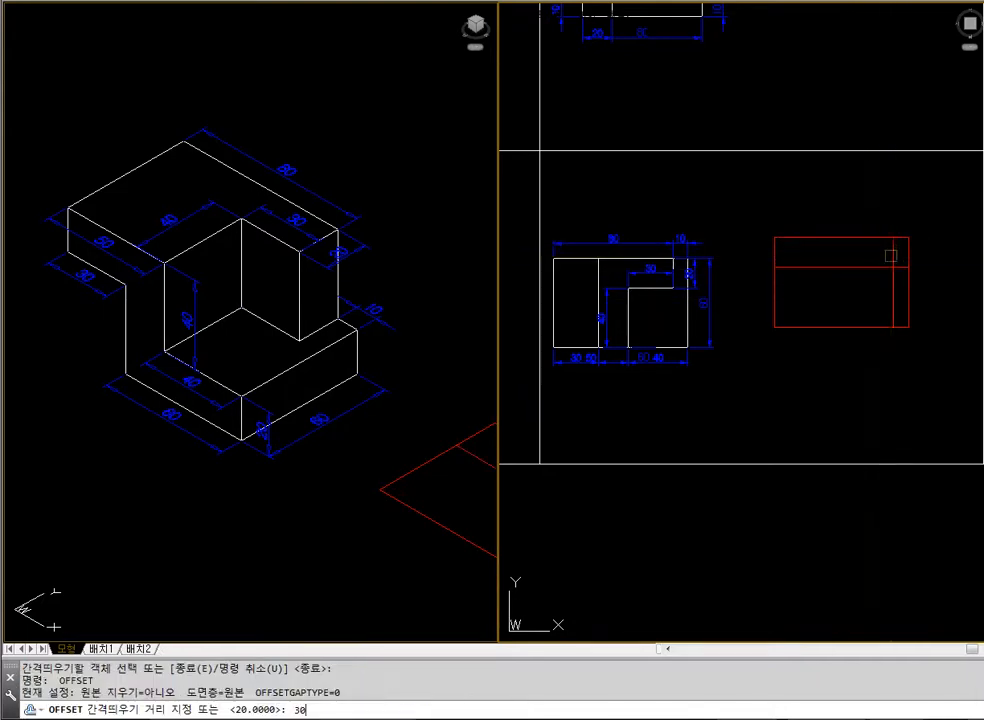
left_click(892, 256)
left_click(856, 280)
key("Return")
type("f")
key("Return")
left_click(848, 272)
left_click(881, 263)
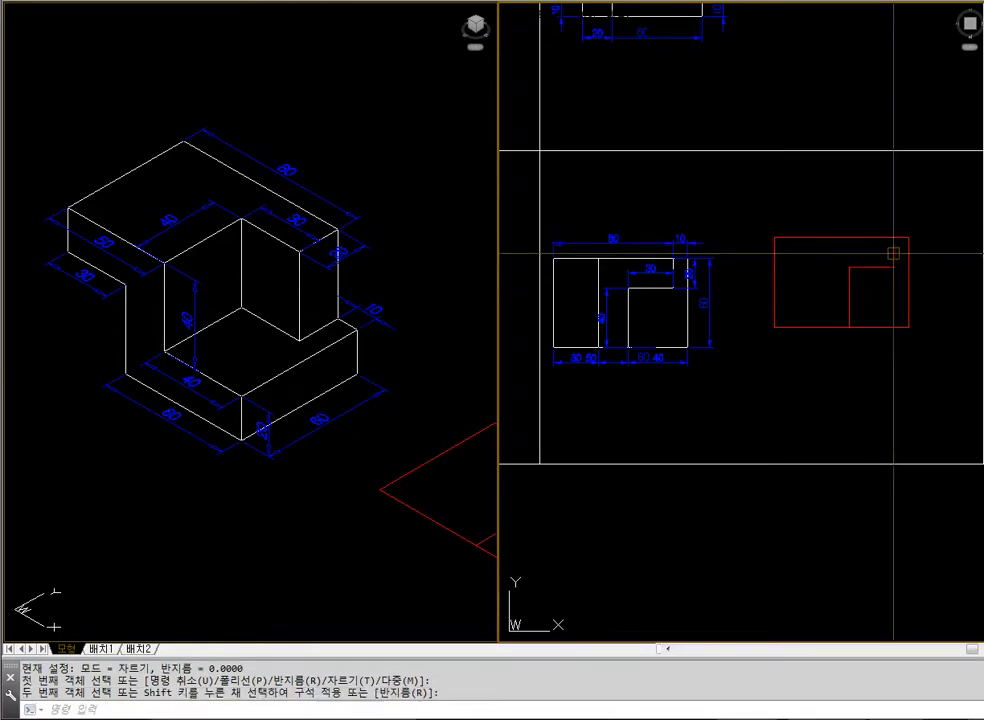
left_click(819, 327)
key("Escape")
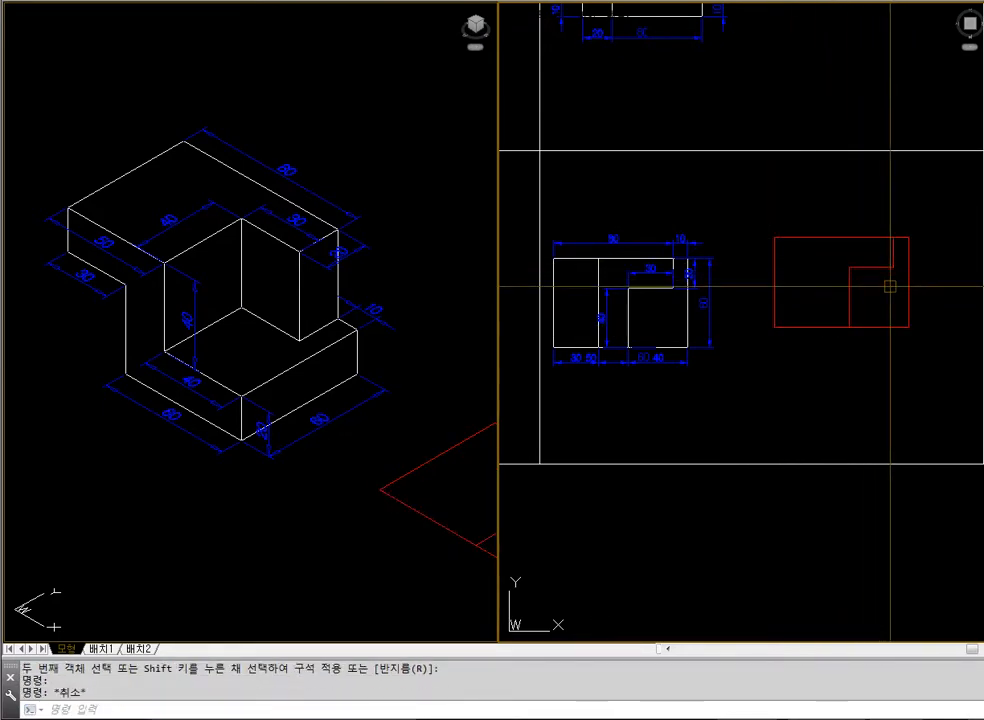
left_click(837, 328)
left_click(751, 254)
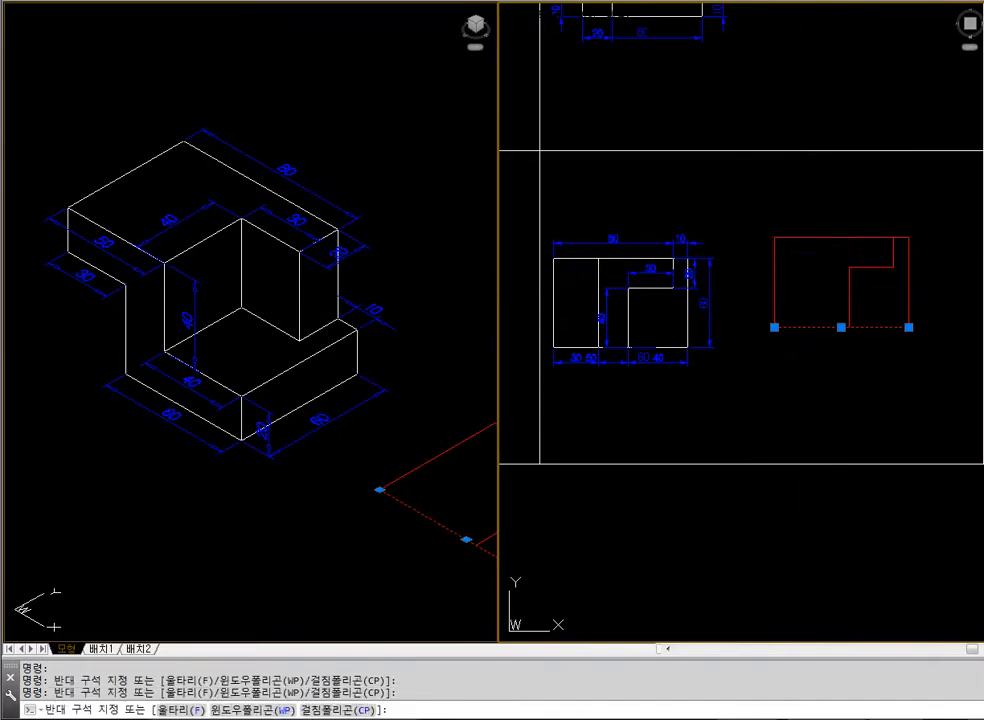
left_click(818, 230)
key("Escape")
Create boundary polylines from the two regions inside the rectangle
type("bpoly")
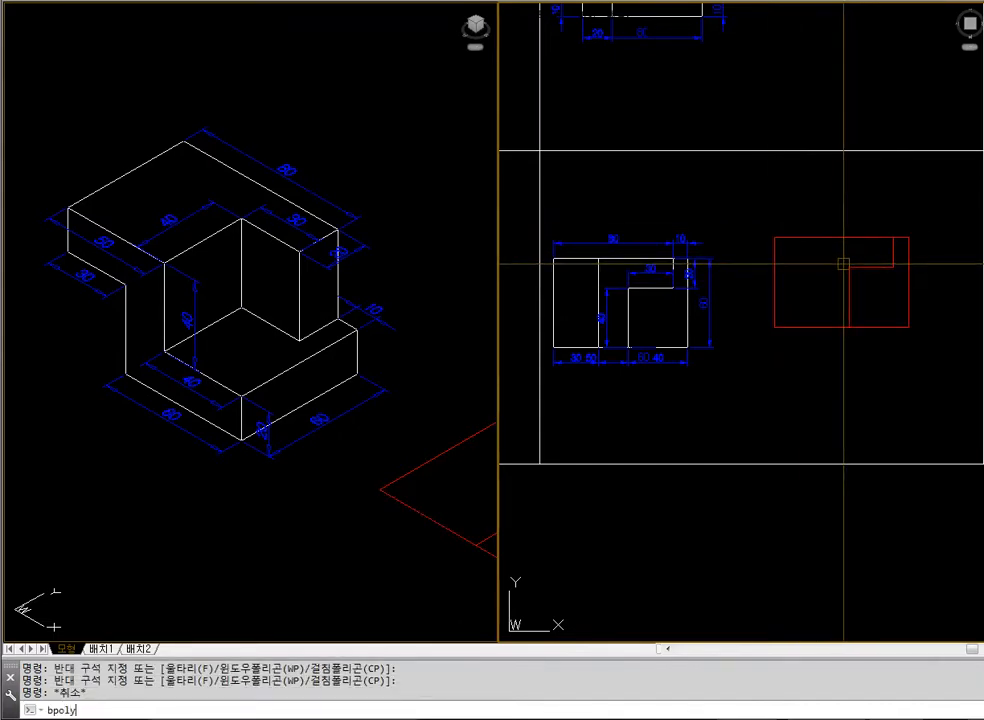
key("Return")
key("Return")
left_click(828, 291)
left_click(863, 299)
Move the two boundary polylines straight down, clear of the original construction lines
key("Return")
type("m")
key("Return")
left_click(882, 327)
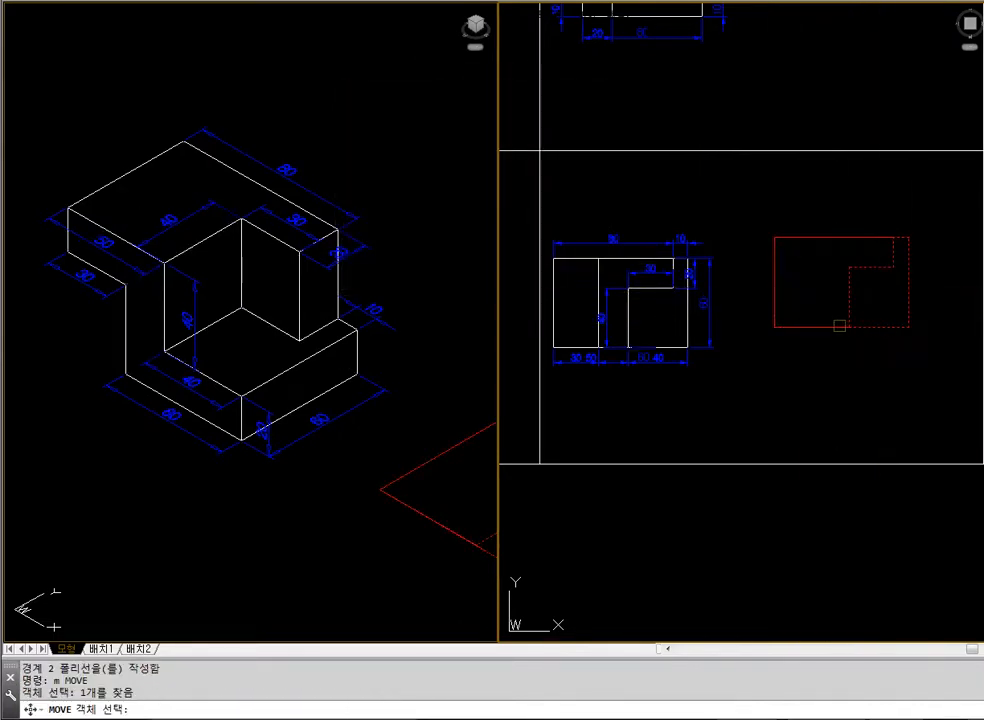
left_click(839, 326)
Erase the original red construction lines above the moved boundaries
key("Return")
left_click(832, 283)
left_click(832, 390)
type("e")
key("Return")
left_click(943, 330)
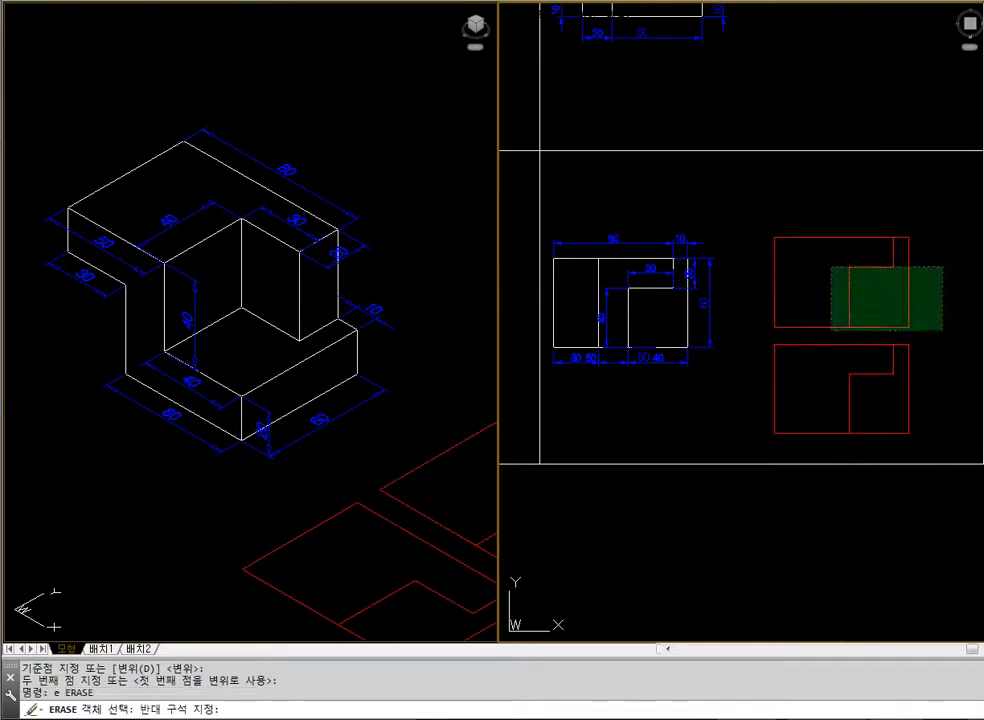
left_click(753, 204)
Move both boundary polylines up so they sit beside the example's plan view, clear of the frame edge
key("Return")
left_click(474, 397)
type("z")
key("Return")
type("e")
key("Return")
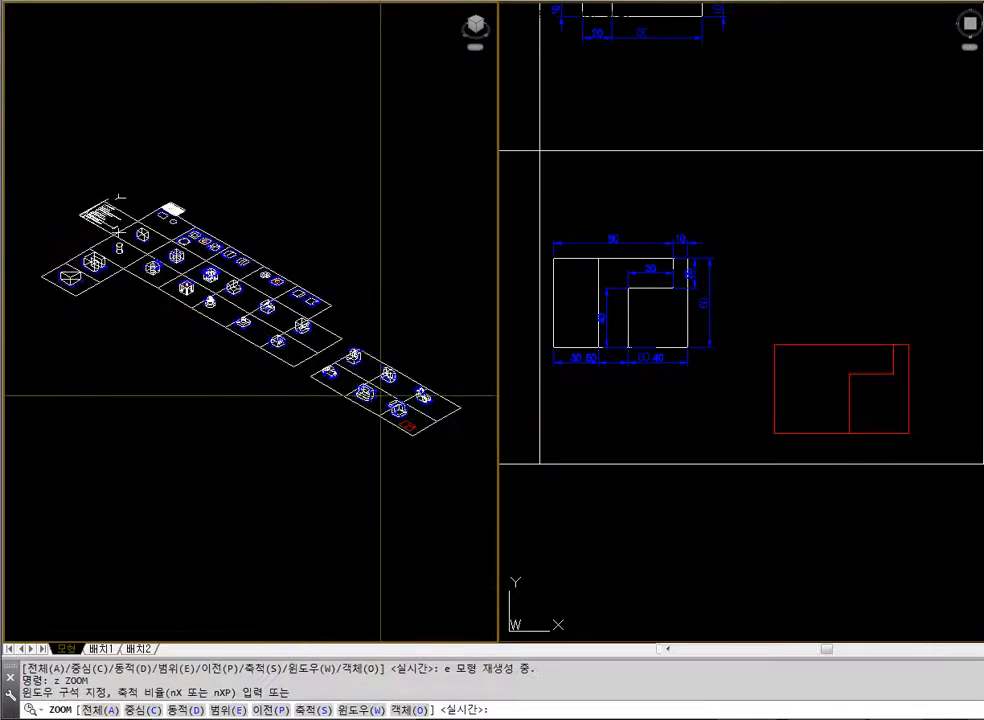
left_click(380, 400)
left_click(430, 440)
left_click(784, 397)
type("m")
key("Return")
left_click(905, 327)
left_click(825, 387)
key("Return")
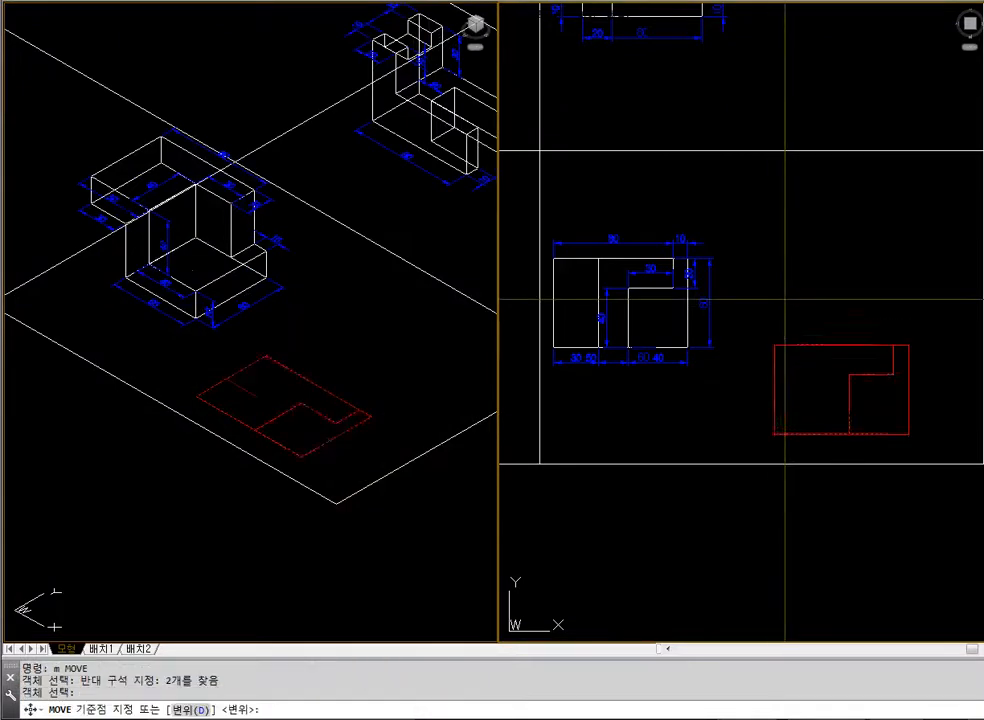
left_click(785, 300)
left_click(793, 248)
left_click(816, 270)
left_click(800, 322)
key("Escape")
left_click(931, 415)
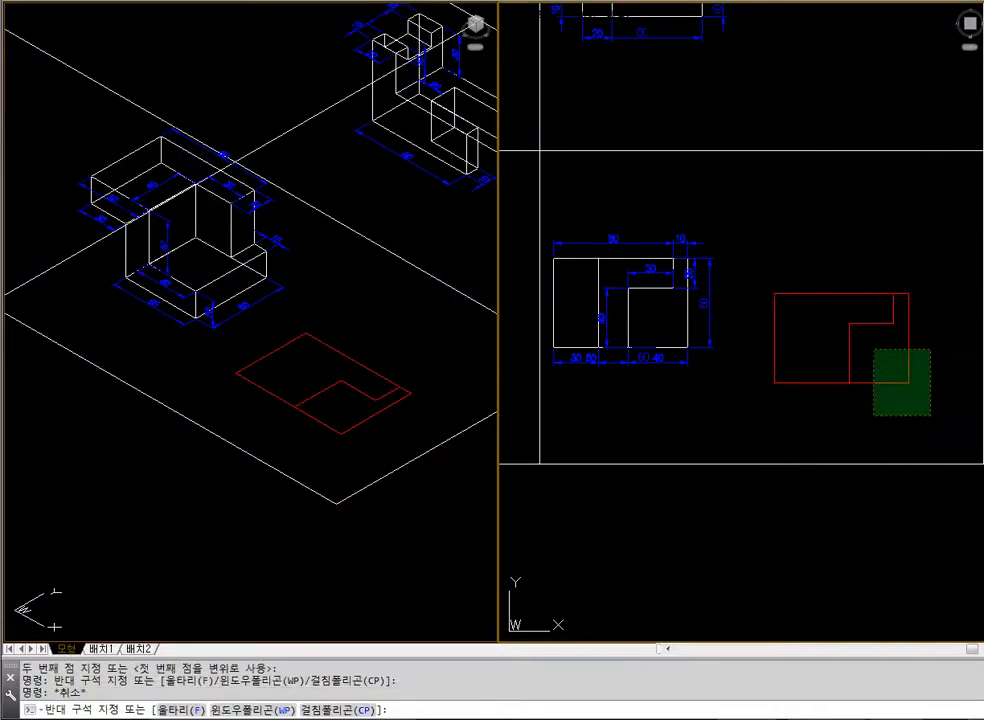
left_click(872, 349)
key("Escape")
key("Escape")
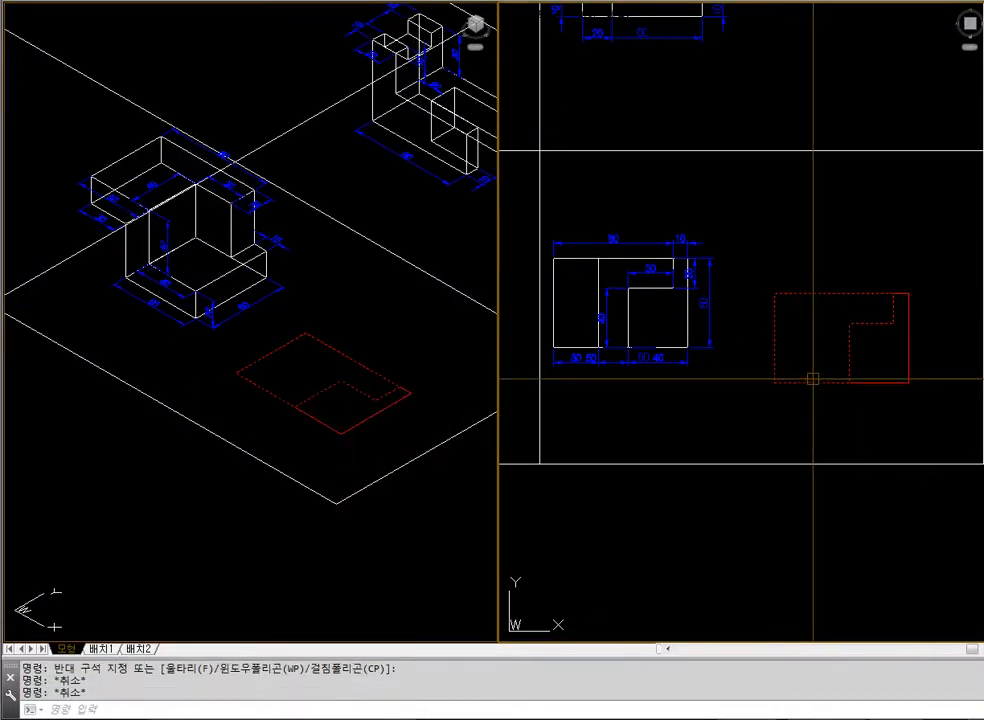
left_click(784, 383)
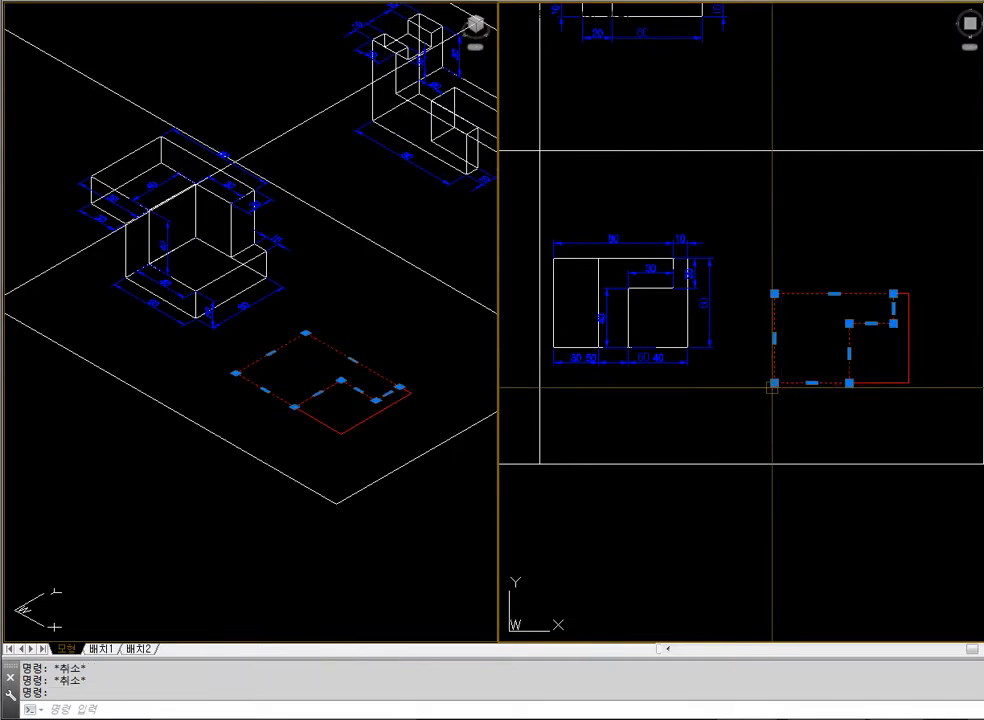
left_click(122, 161)
key("Escape")
Enlarge the isometric view around the example block and the red boundaries
type("z")
key("space")
left_click(79, 122)
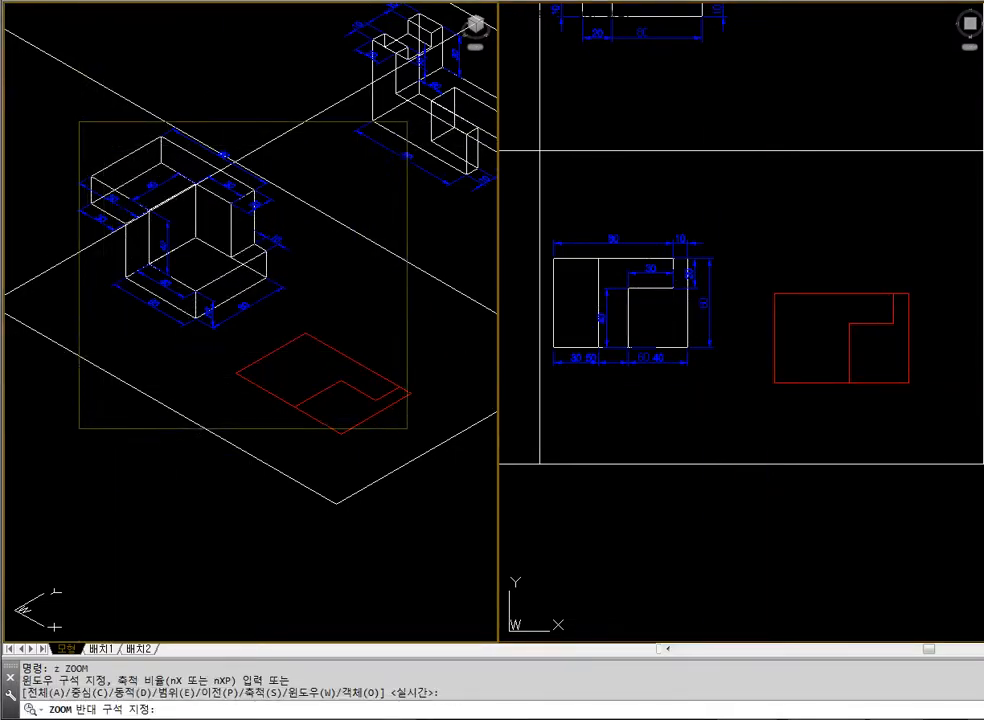
left_click(407, 428)
type("hide")
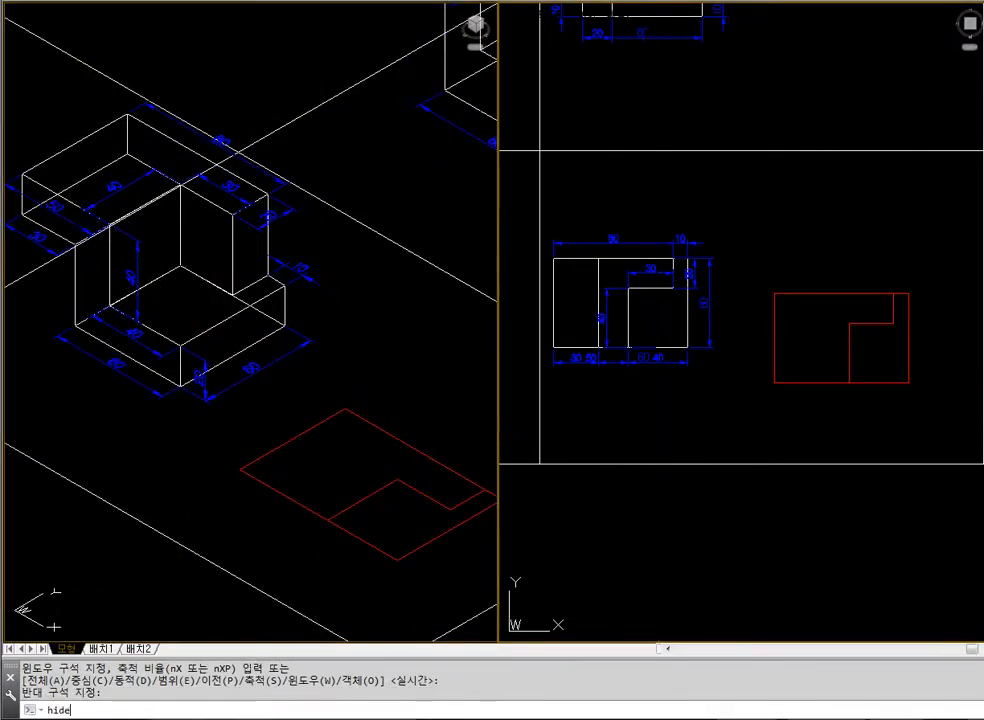
key("Return")
type("ext")
key("Return")
key("Escape")
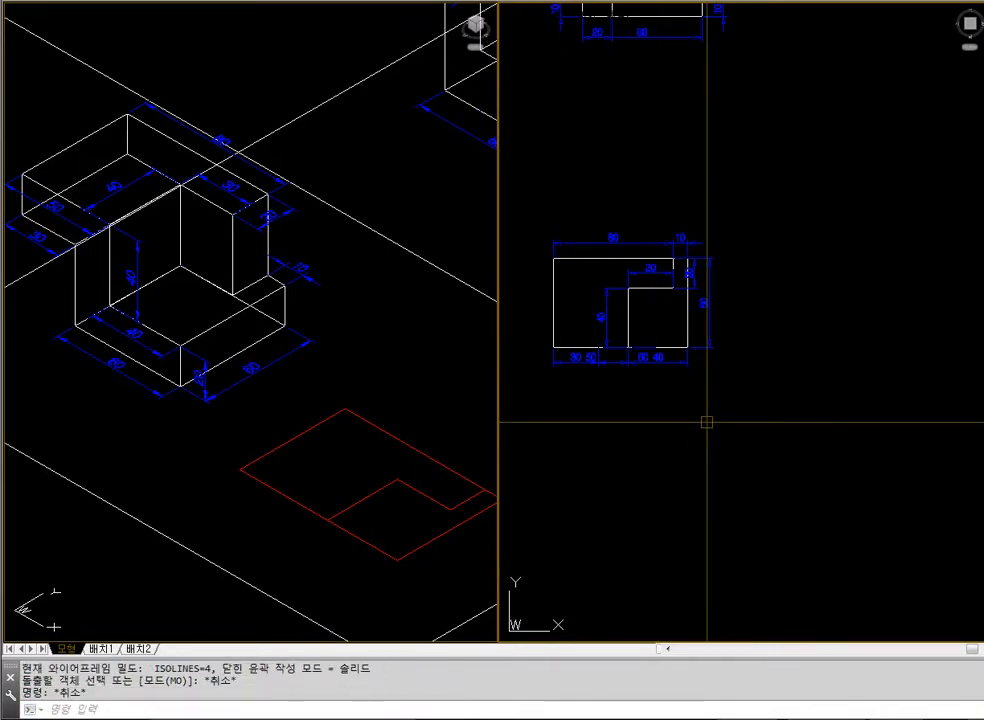
type("regen")
key("Return")
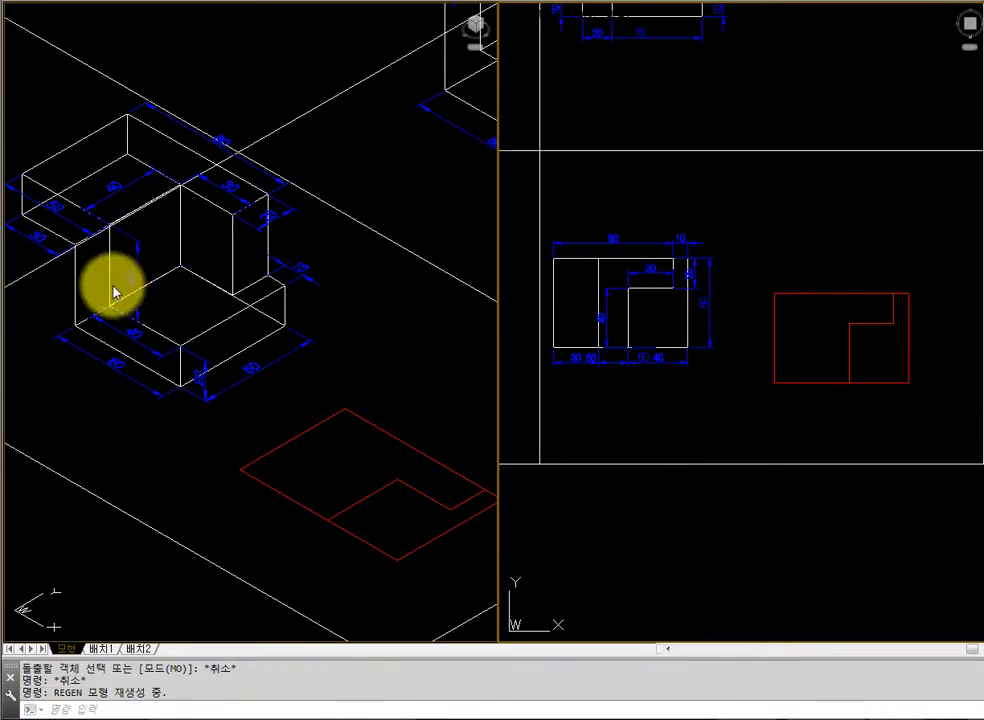
Extrude the larger left-hand boundary, the one with the cut-out corner, to a height of 60
type("ext")
key("Return")
left_click(825, 398)
left_click(801, 340)
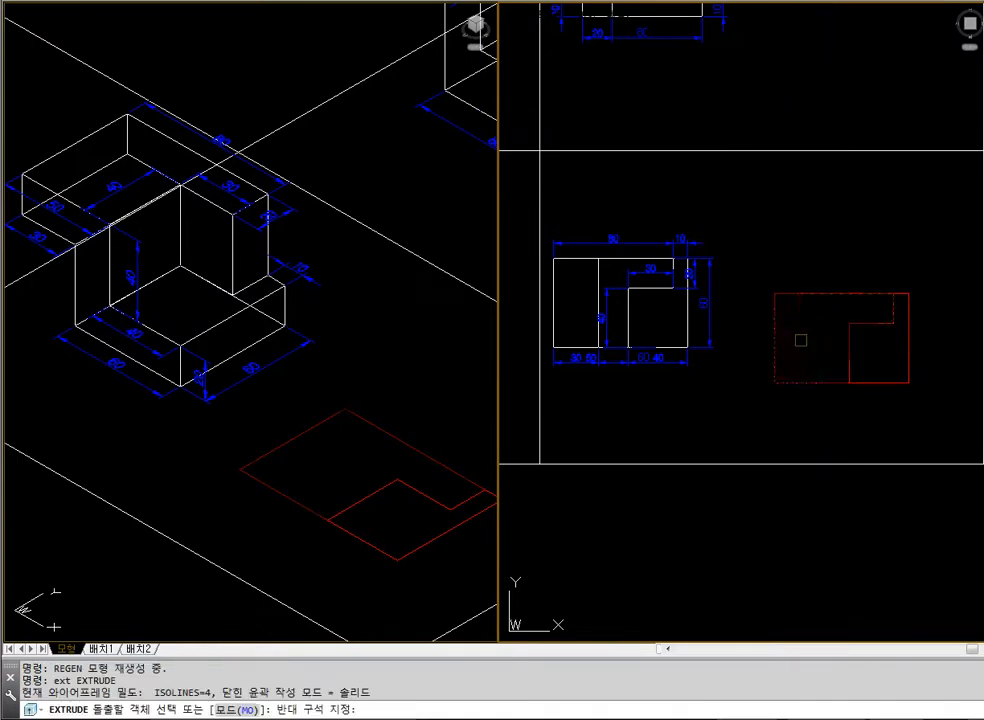
key("Return")
type("2")
type("60")
key("Return")
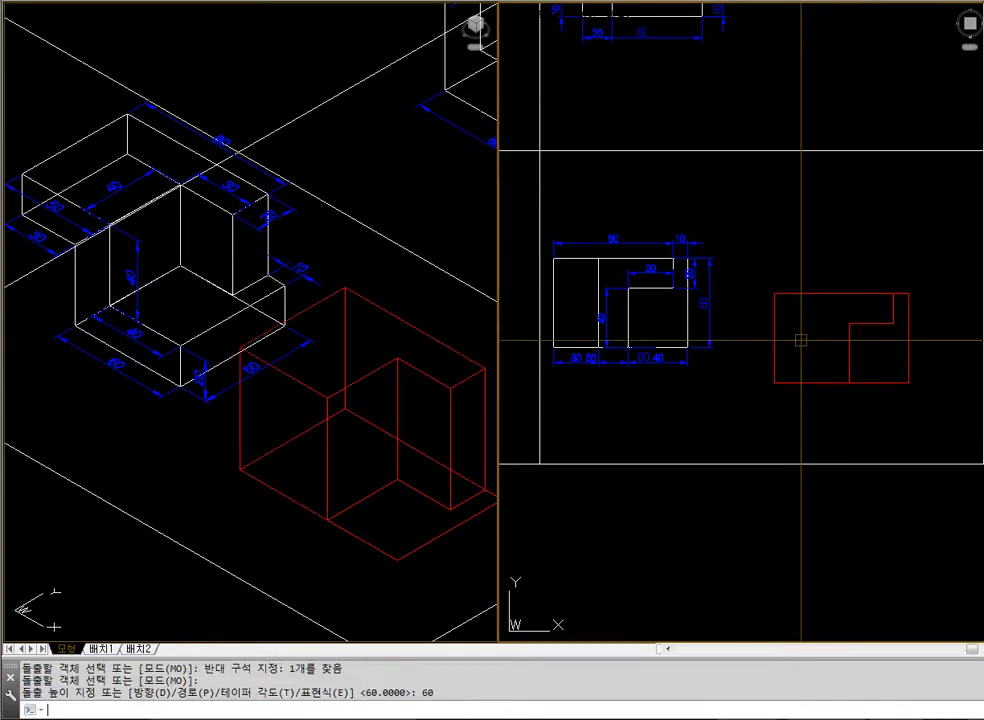
Extrude the smaller boundary that fills the cut-out corner to a height of 20
left_click(340, 391)
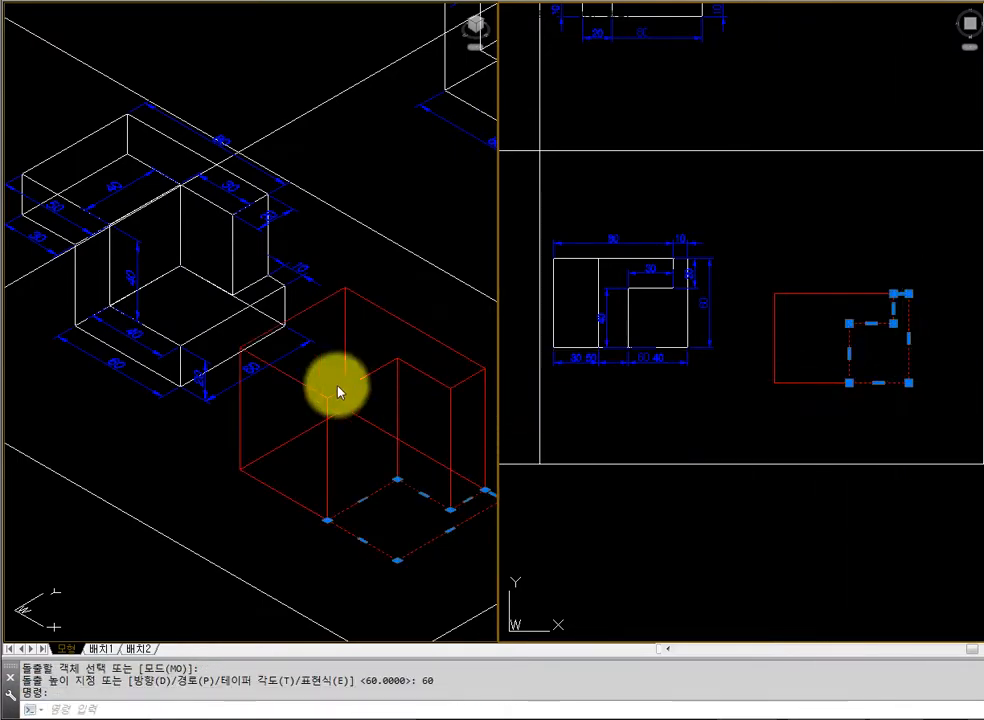
key("Escape")
type("ex")
key("Return")
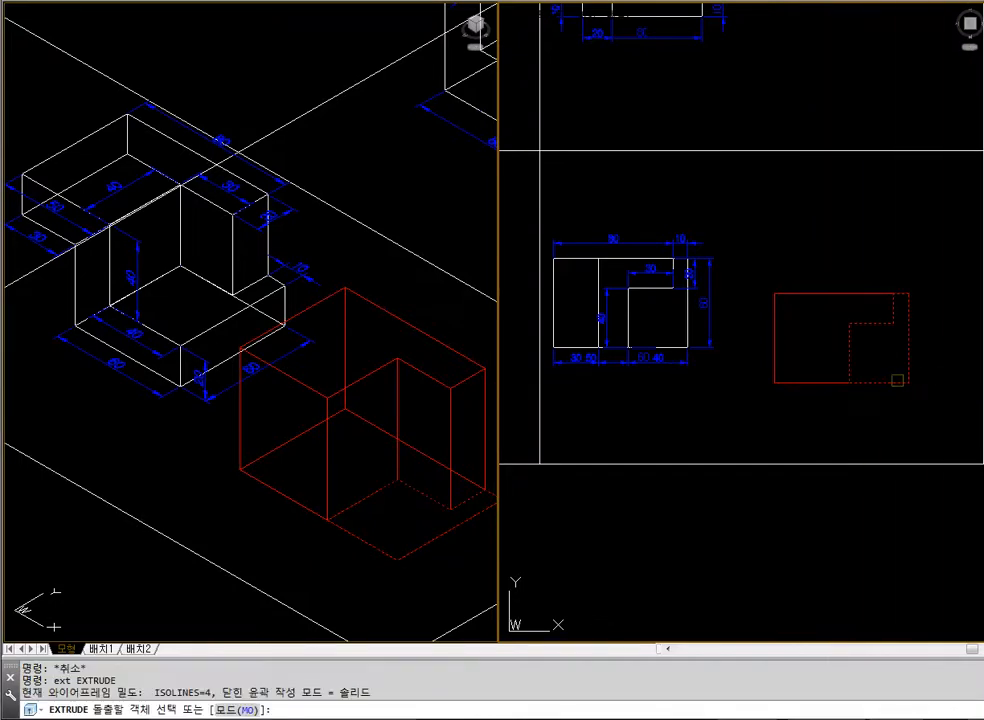
left_click(898, 380)
key("Return")
type("20")
key("Return")
key("Escape")
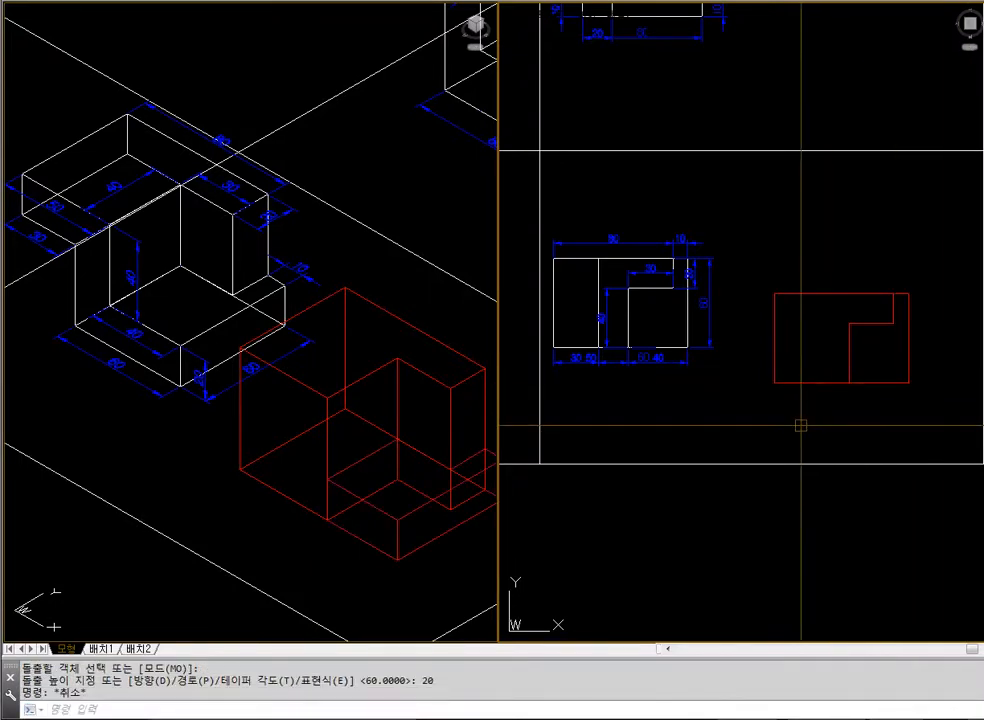
Union the two extruded red solids into a single block
key("Return")
left_click(855, 417)
left_click(808, 380)
Check the joined block with hidden lines removed, and regenerate back to the wireframe display
key("Return")
left_click(407, 592)
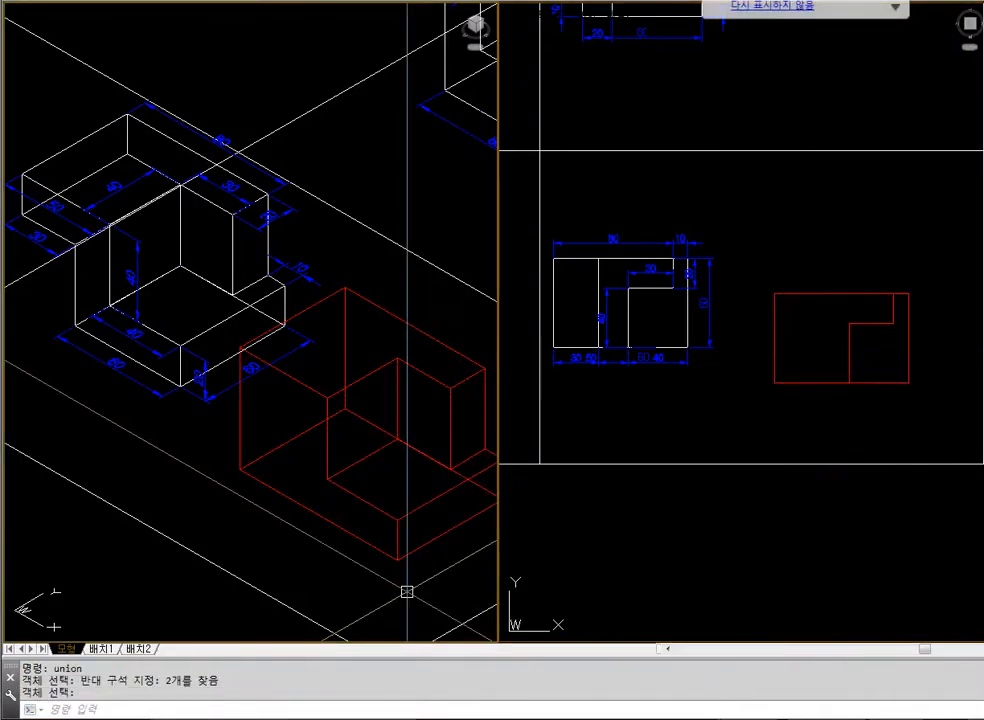
type("hide")
key("Return")
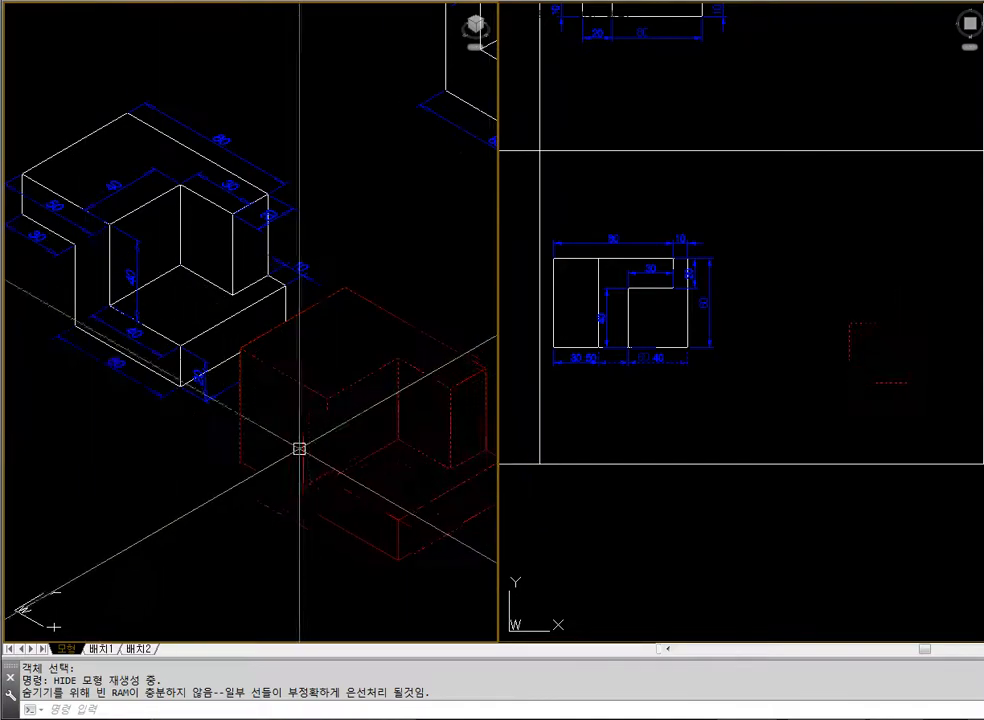
type("regen")
key("Return")
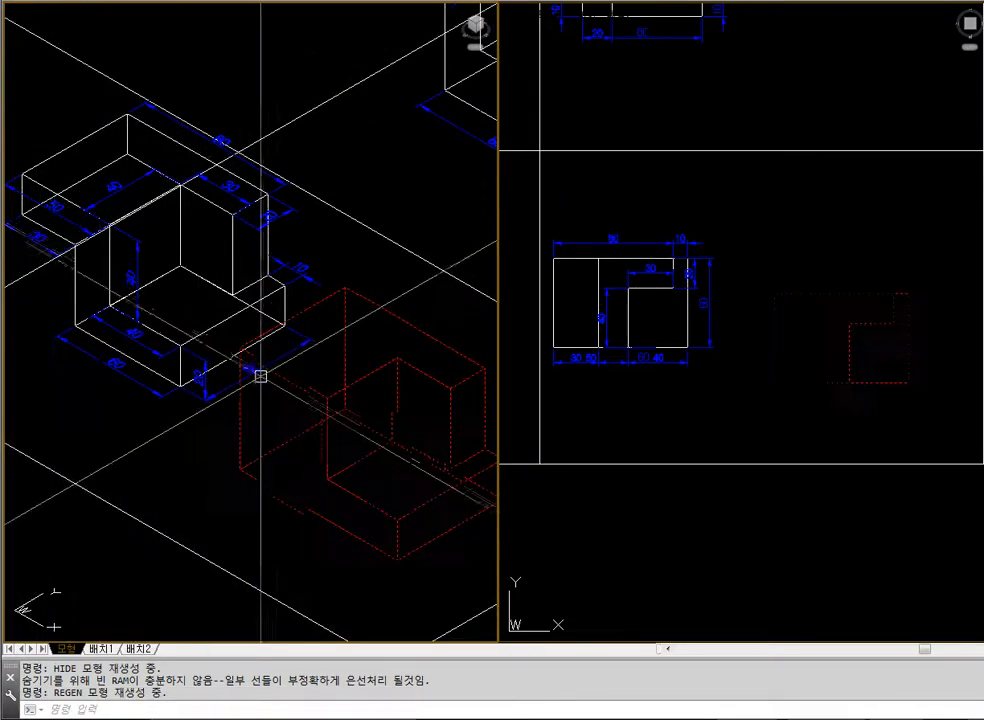
Draw a trial 30 by 60 rectangle between the example's plan and the red block, and erase it
left_click(659, 413)
type("rec")
key("Return")
left_click(710, 392)
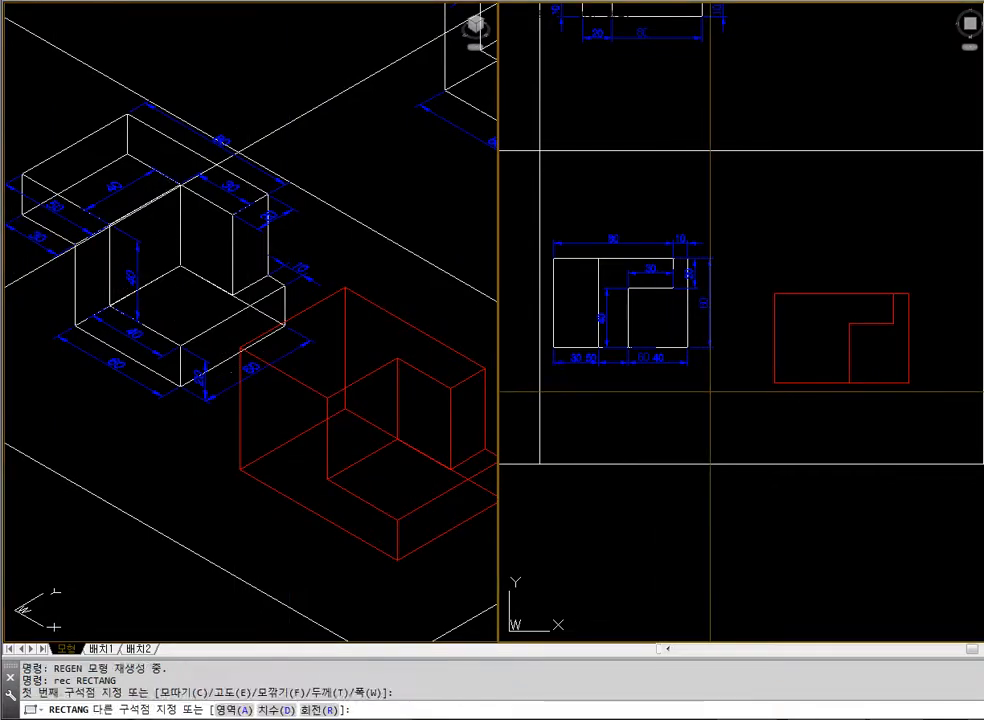
type("@30,060")
key("Return")
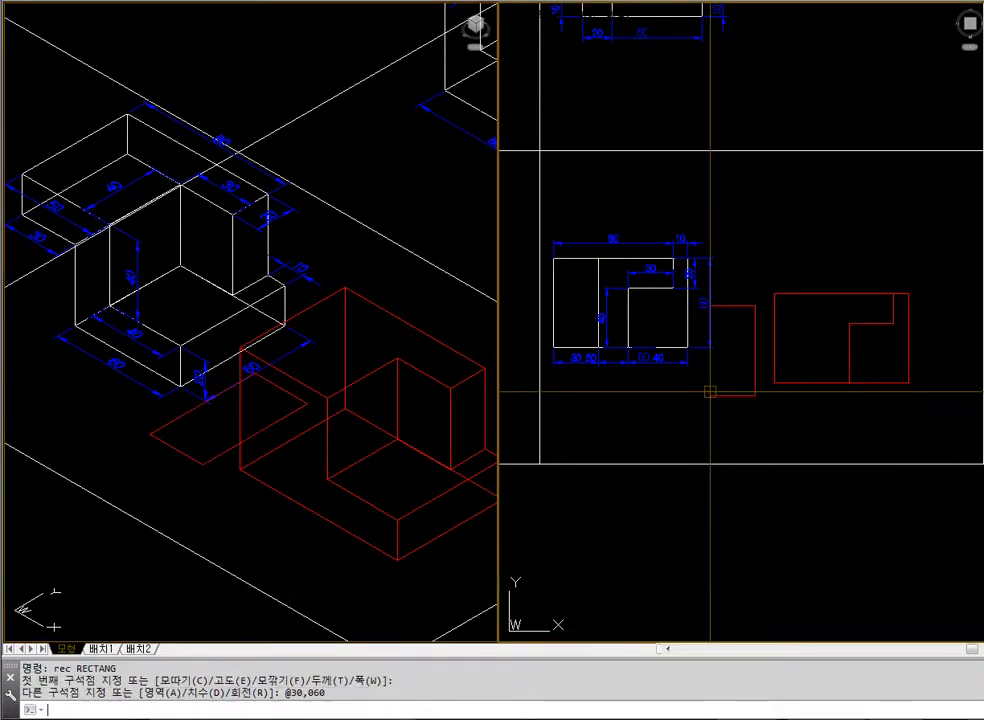
left_click(727, 395)
type("e")
key("Return")
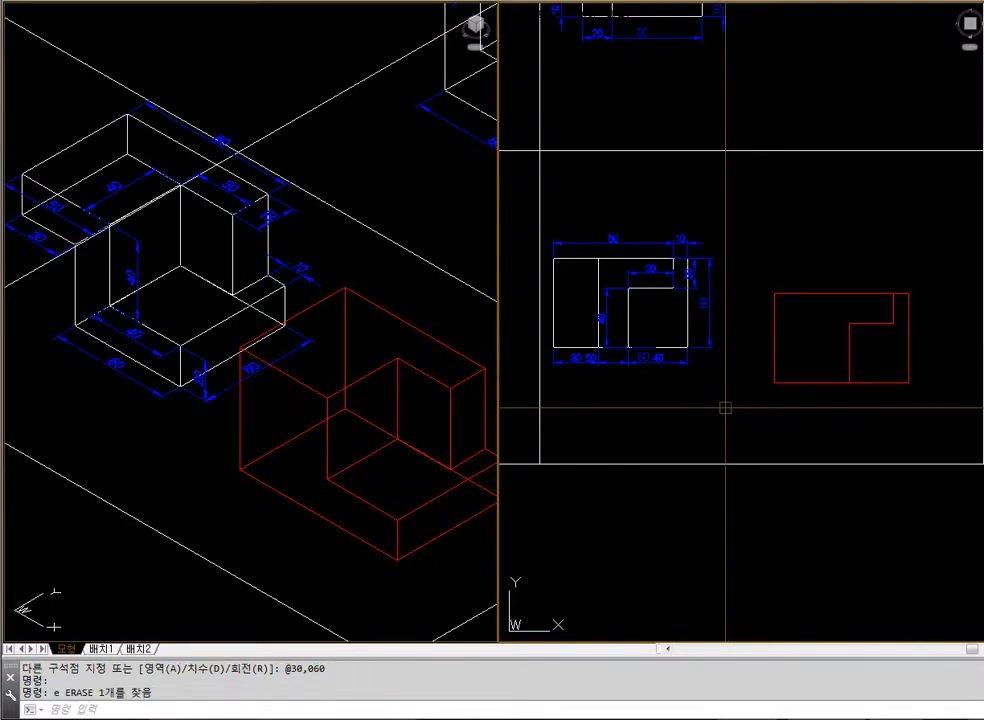
Draw a 30 by 60 rectangle just beside the red block in the plan view
type("rec")
key("Return")
type("@30,60")
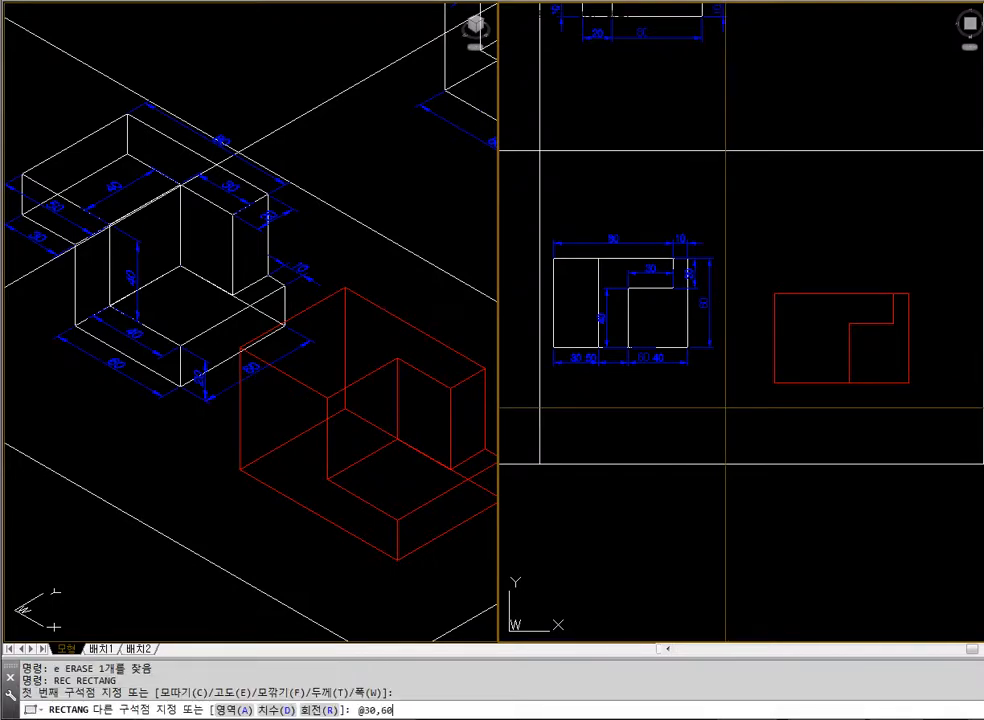
key("Return")
key("Escape")
key("Escape")
Extrude the 30 by 60 rectangle to a height of 40
type("e")
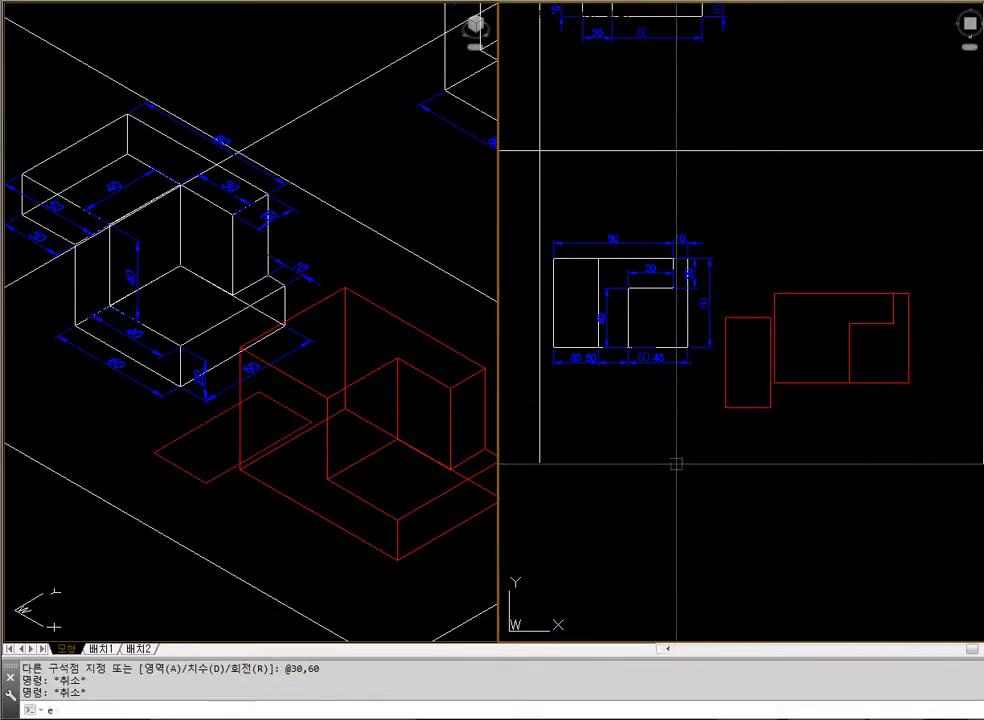
type("xt")
key("Return")
left_click(749, 407)
key("Return")
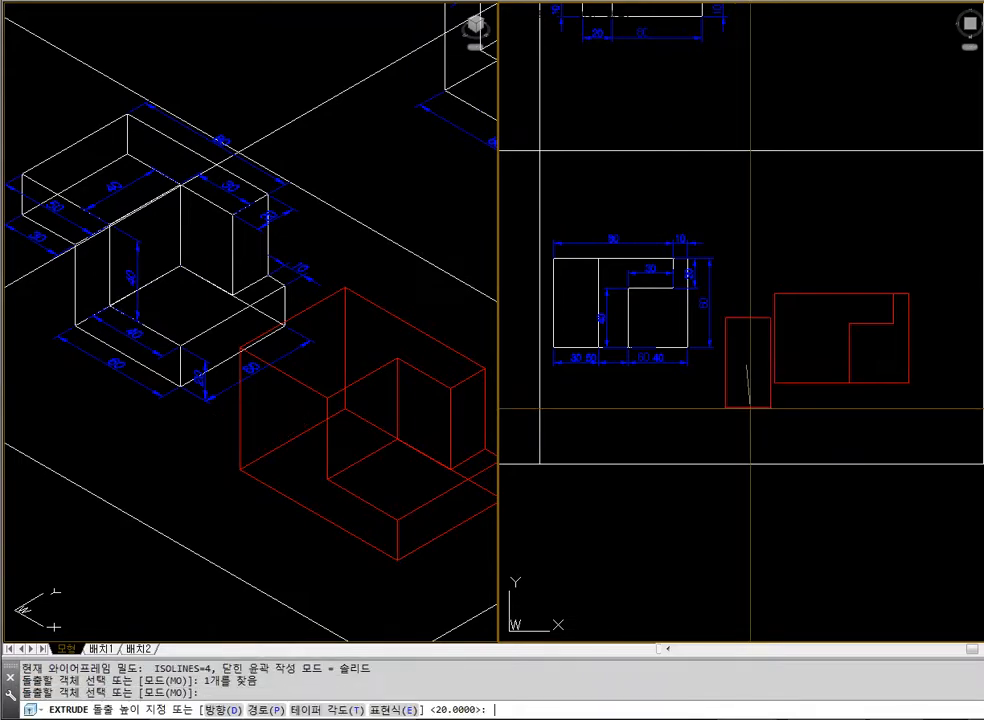
type("40")
key("Return")
key("Escape")
key("Escape")
Move the extruded box by its lower outer corner endpoint onto the matching lower corner of the red block
left_click(389, 527)
type("m")
key("Return")
left_click(193, 480)
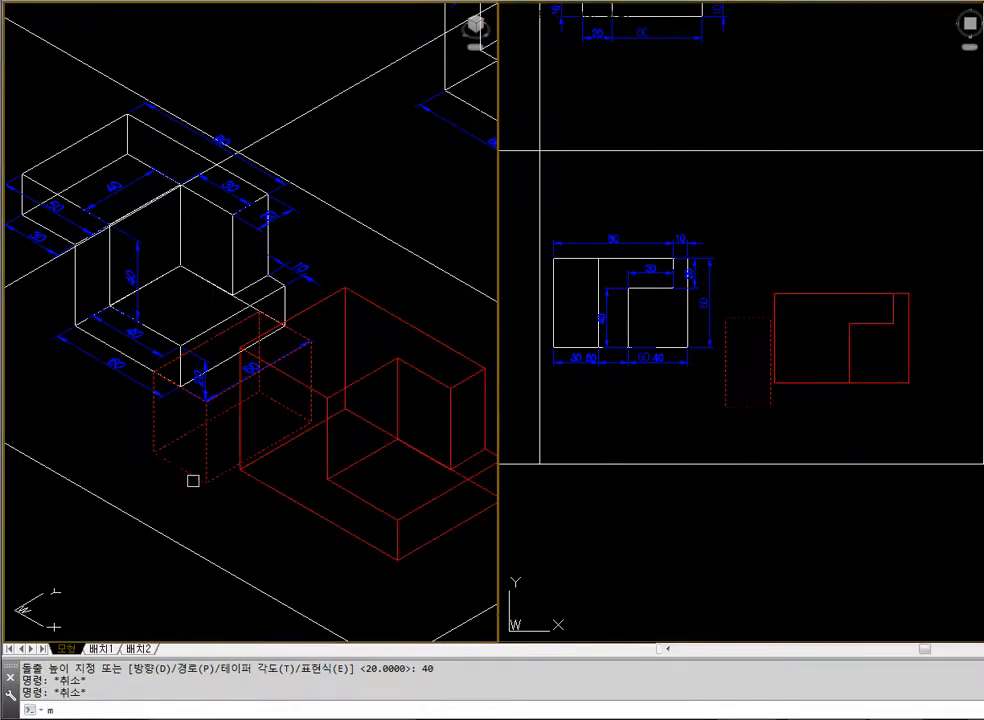
key("Return")
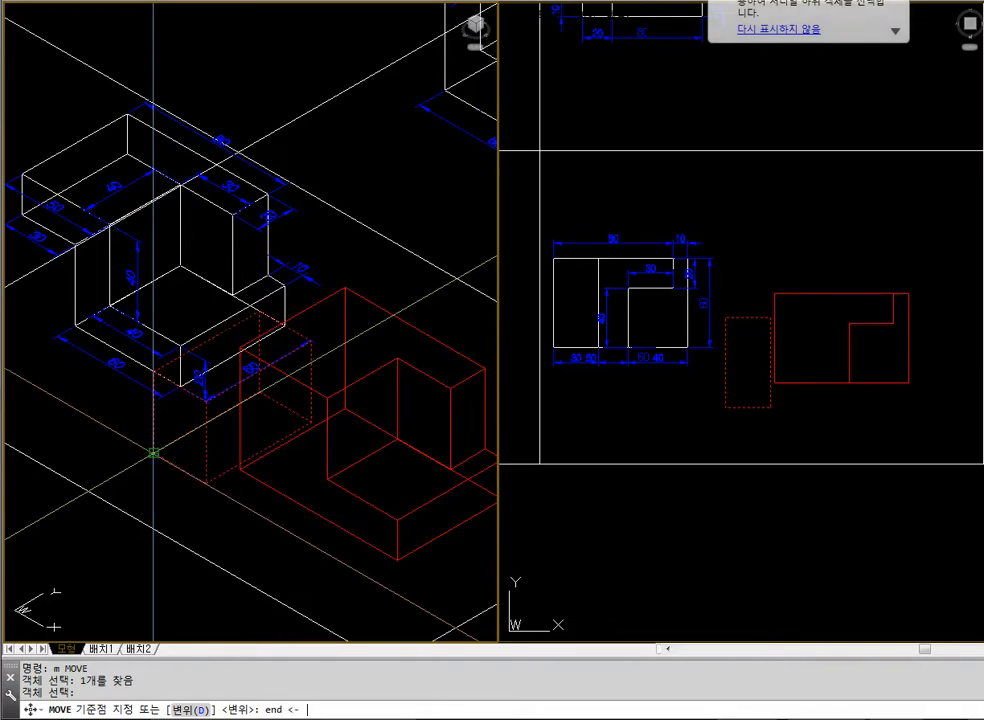
left_click(153, 453)
type("end")
key("Return")
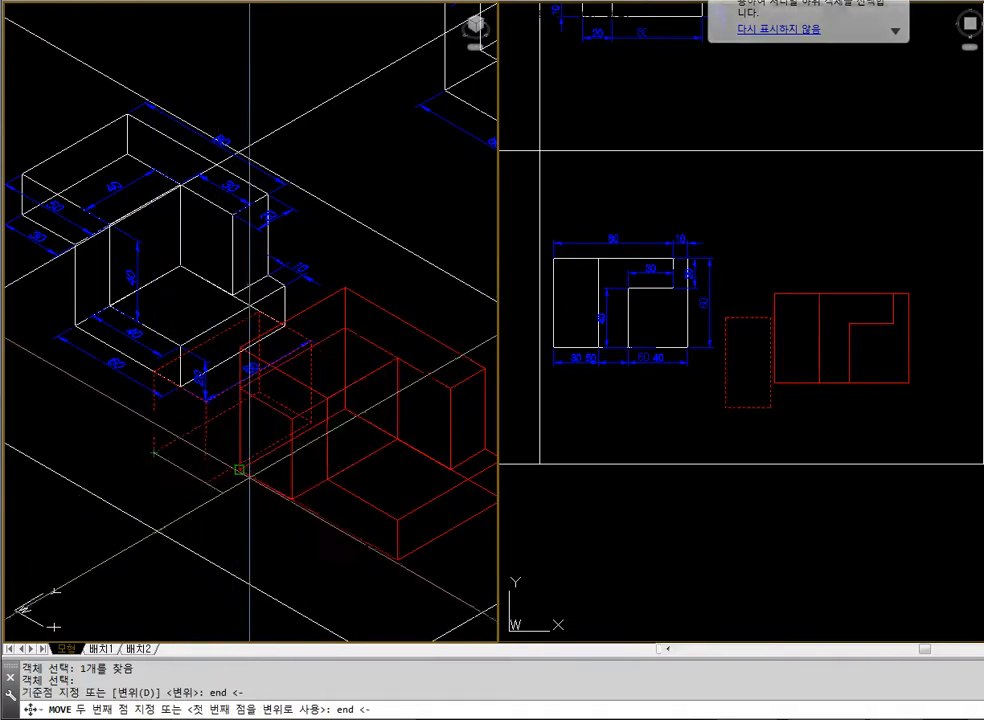
left_click(240, 469)
Check the box's position in the red block with hidden lines removed, and regenerate the wireframe
type("hide")
key("Return")
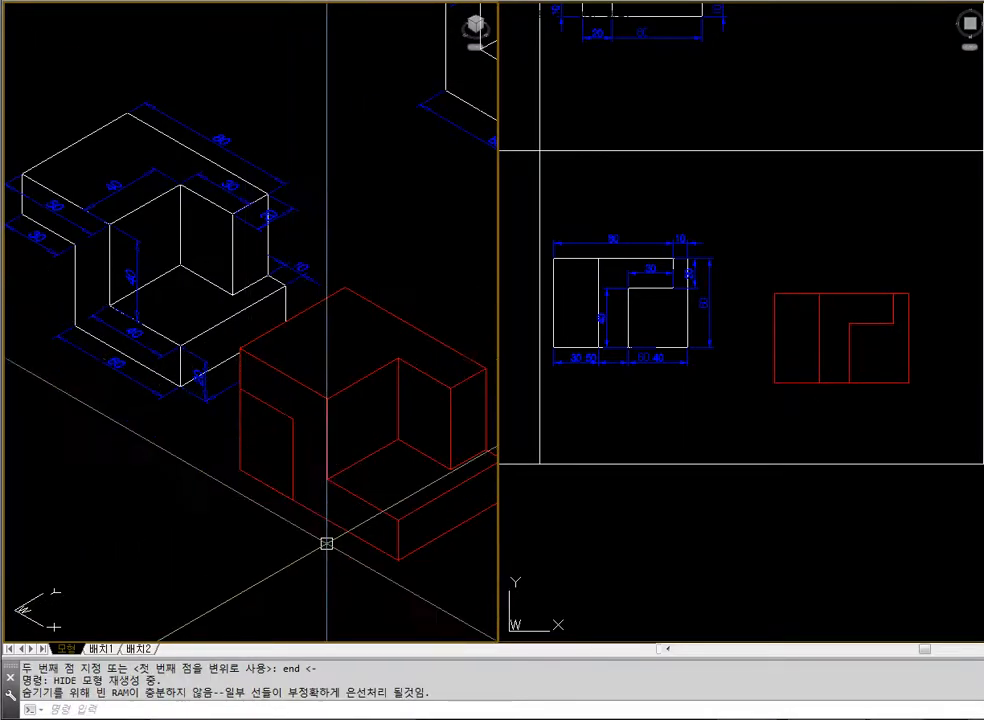
key("Escape")
key("Escape")
type("regen")
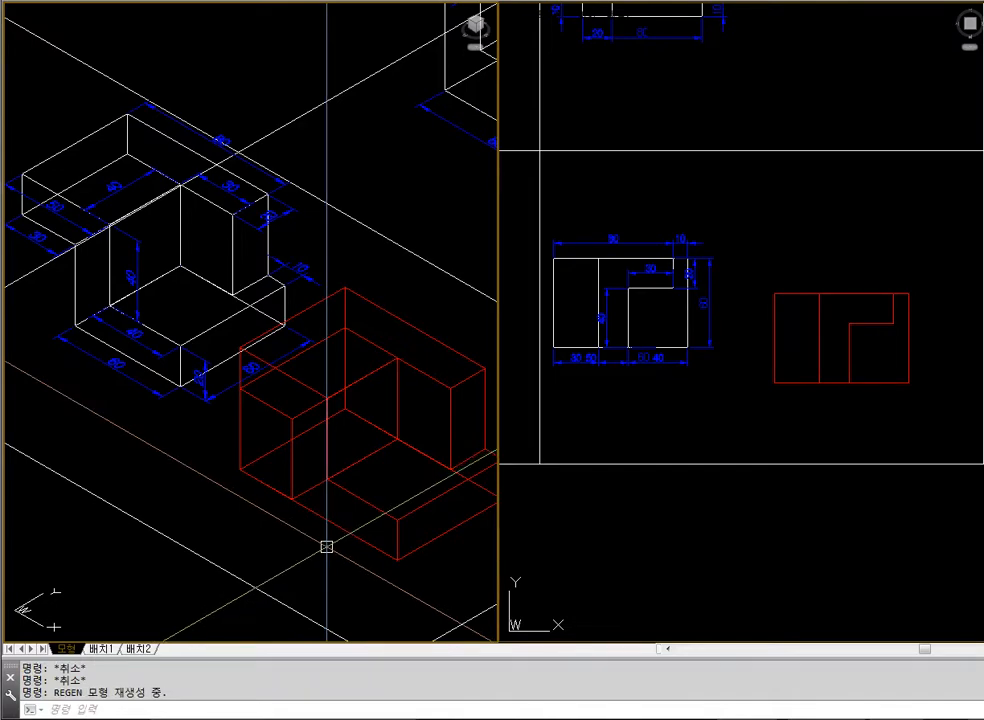
type("s")
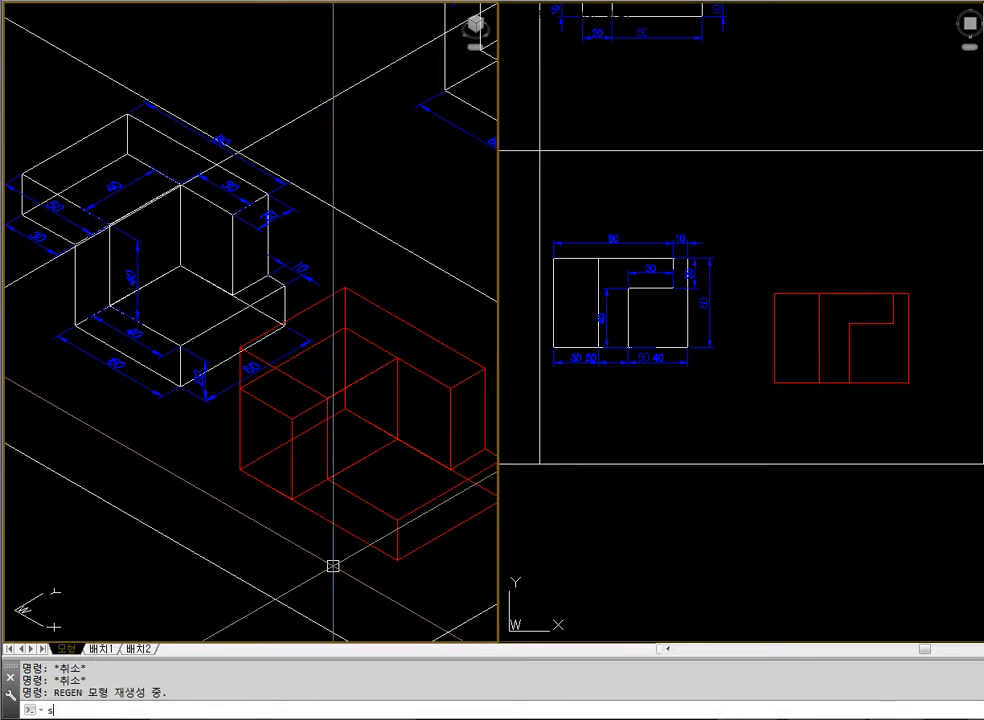
type("ub")
Subtract the box from the red block and display the result with hidden lines removed
key("Return")
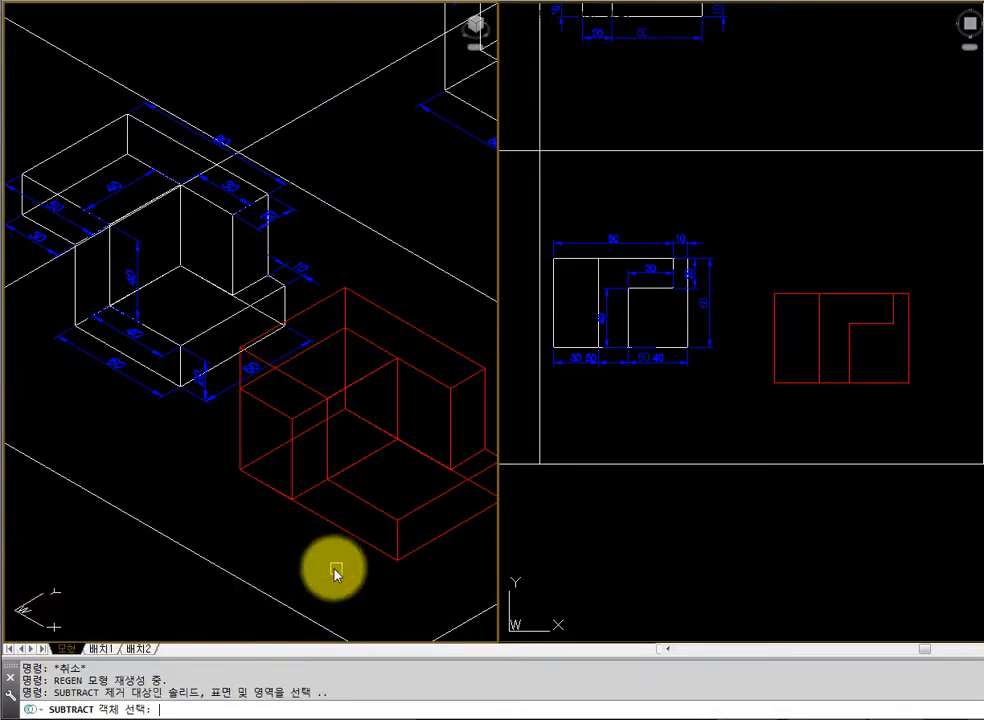
left_click(464, 357)
key("Return")
left_click(277, 407)
key("Return")
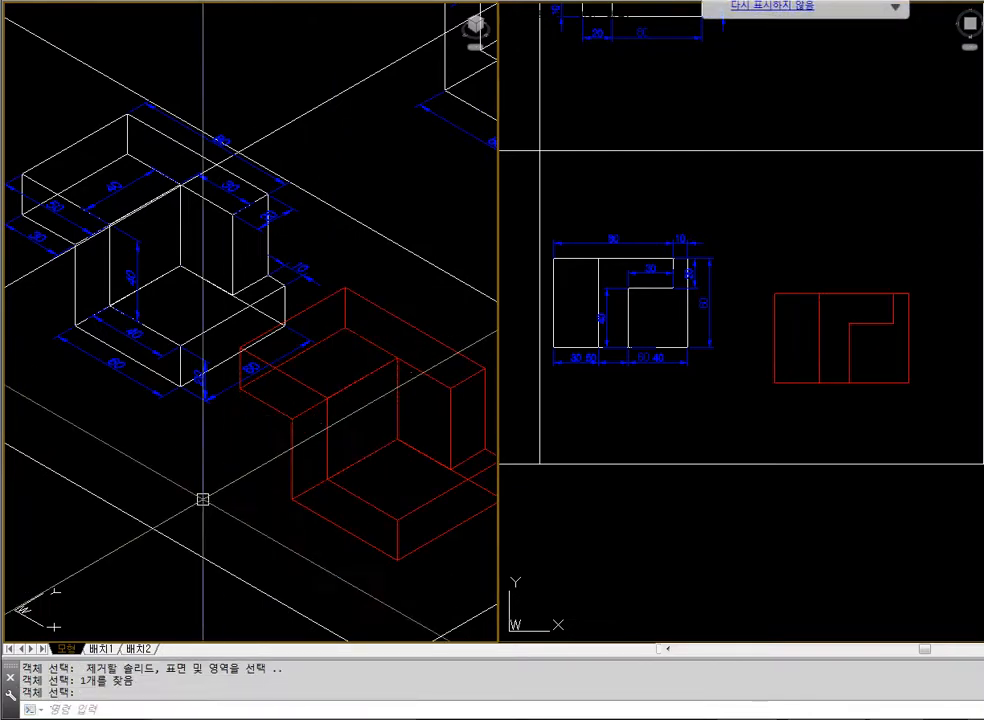
type("hide")
key("Return")
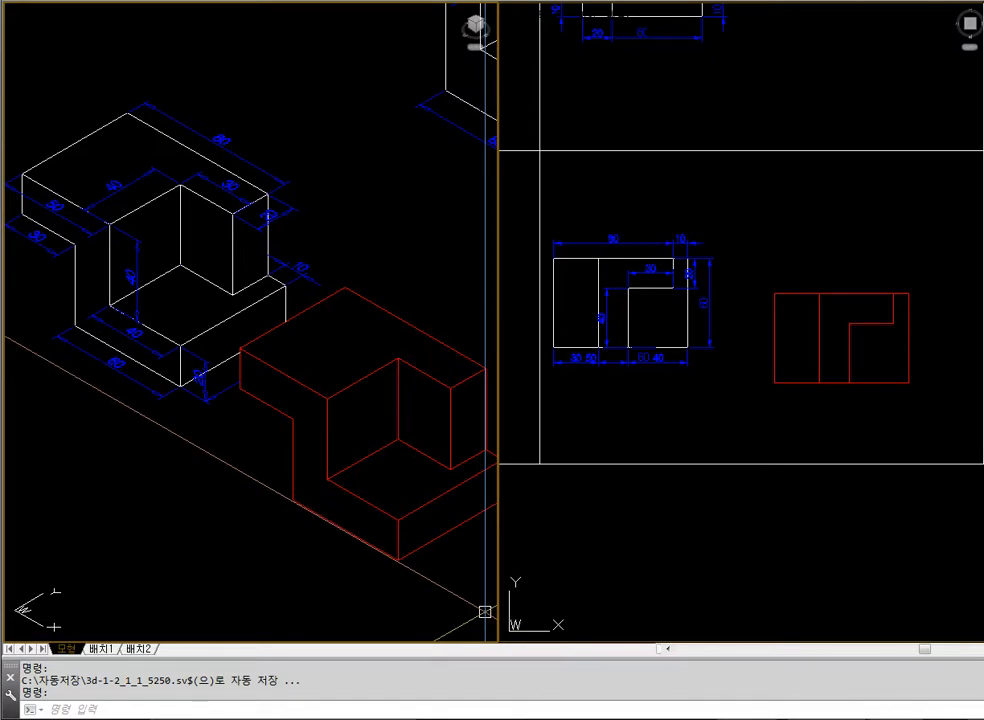
Erase the finished red practice block beside the example
left_click(758, 501)
left_click(857, 390)
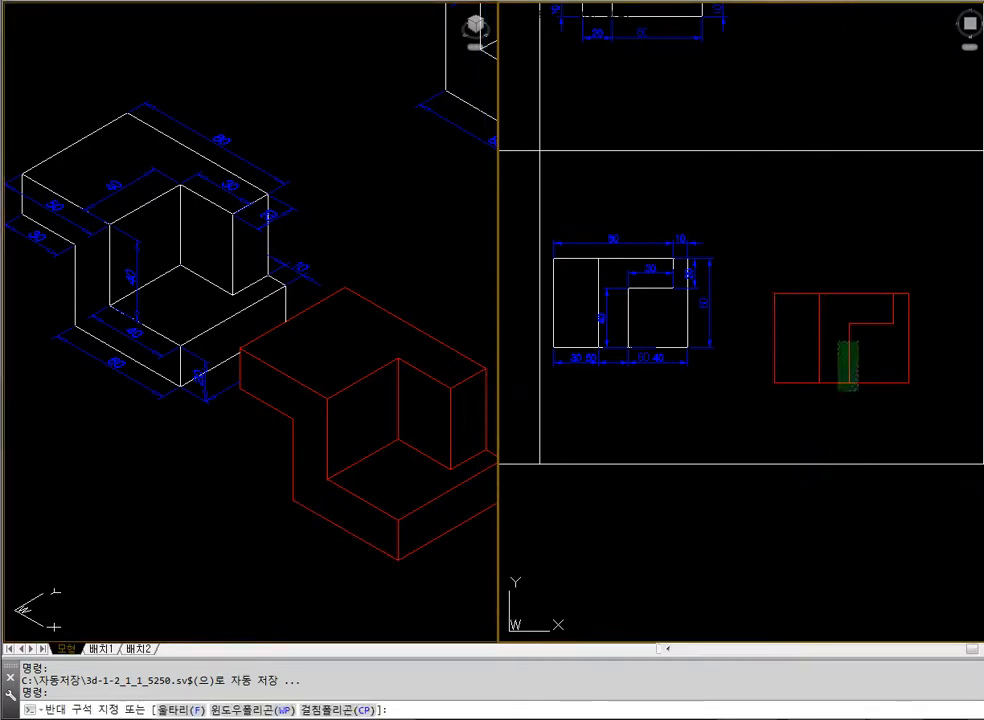
left_click(837, 338)
type("e")
key("Return")
Zoom the isometric view to the drawing's extents, and window in on the dimensioned example block
left_click(422, 435)
type("z e z")
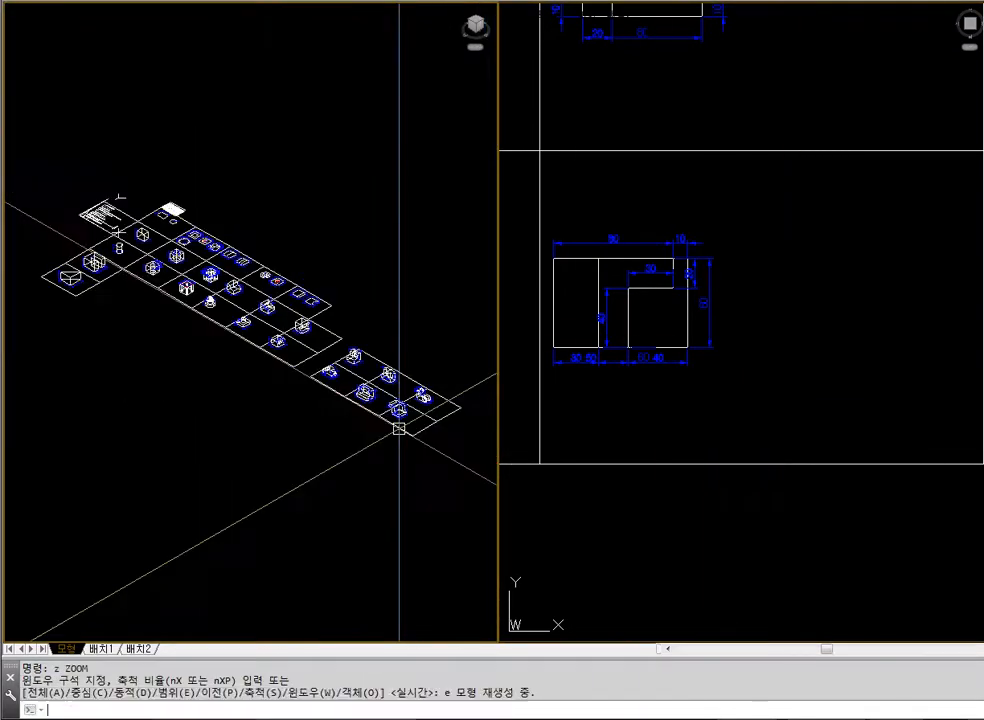
left_click(381, 373)
left_click(443, 424)
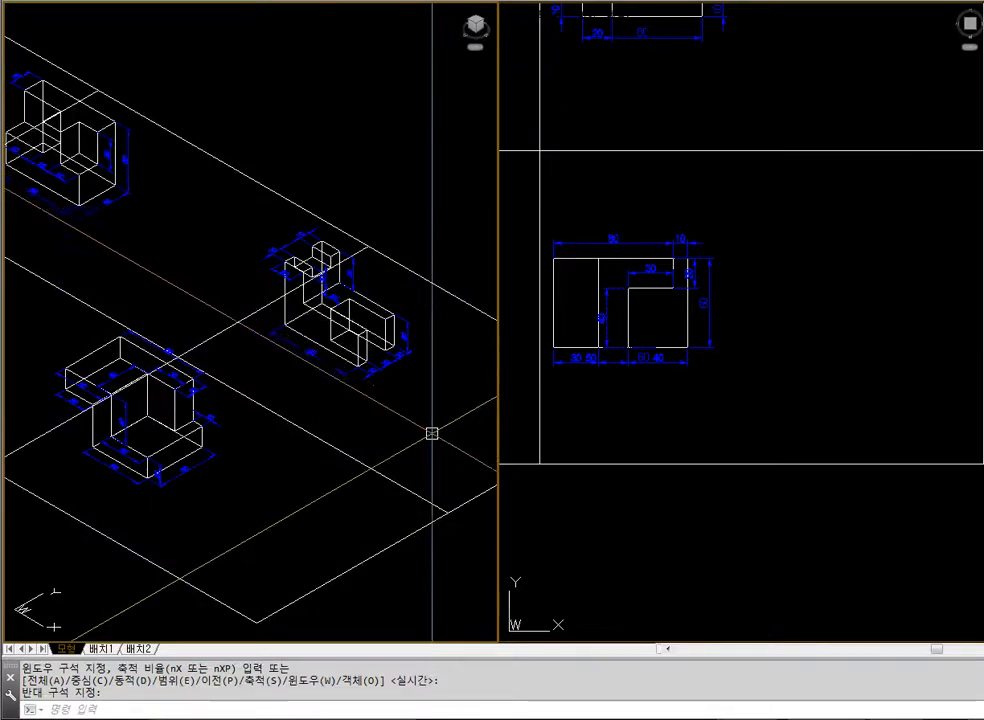
type("z")
left_click(59, 314)
left_click(261, 494)
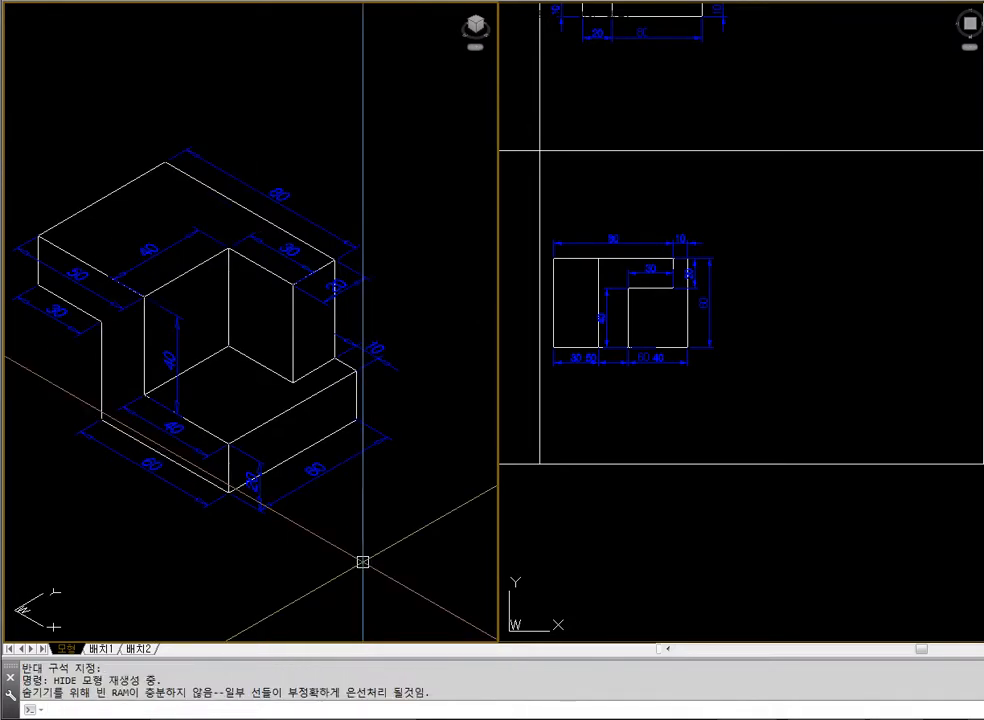
Zoom the plan viewport to the extents of the whole drawing
left_click(676, 546)
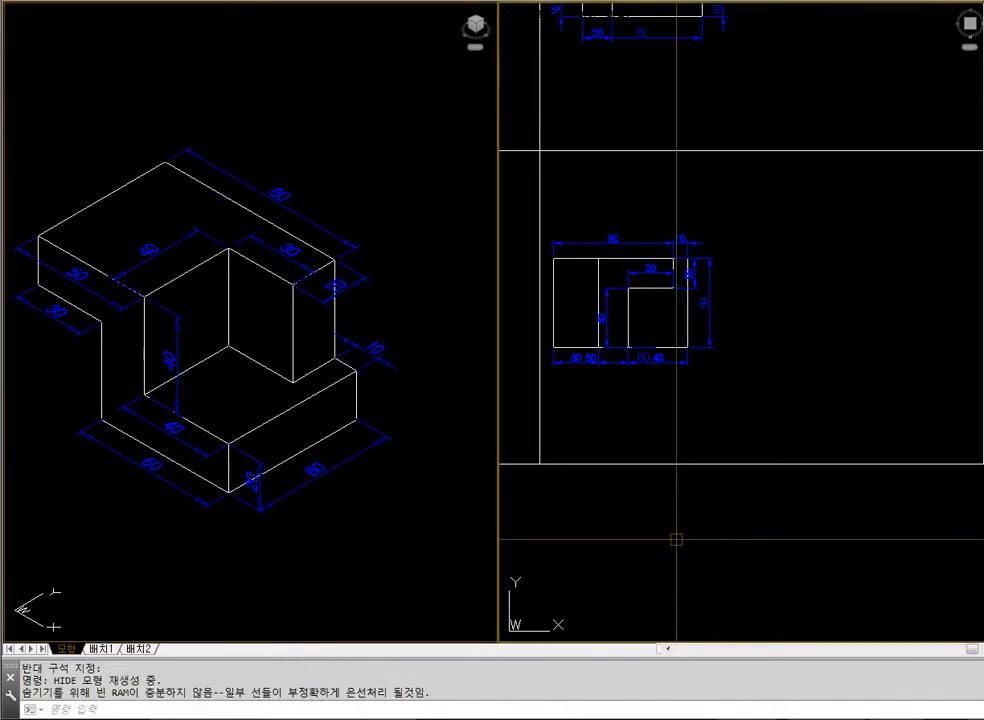
left_click(755, 527)
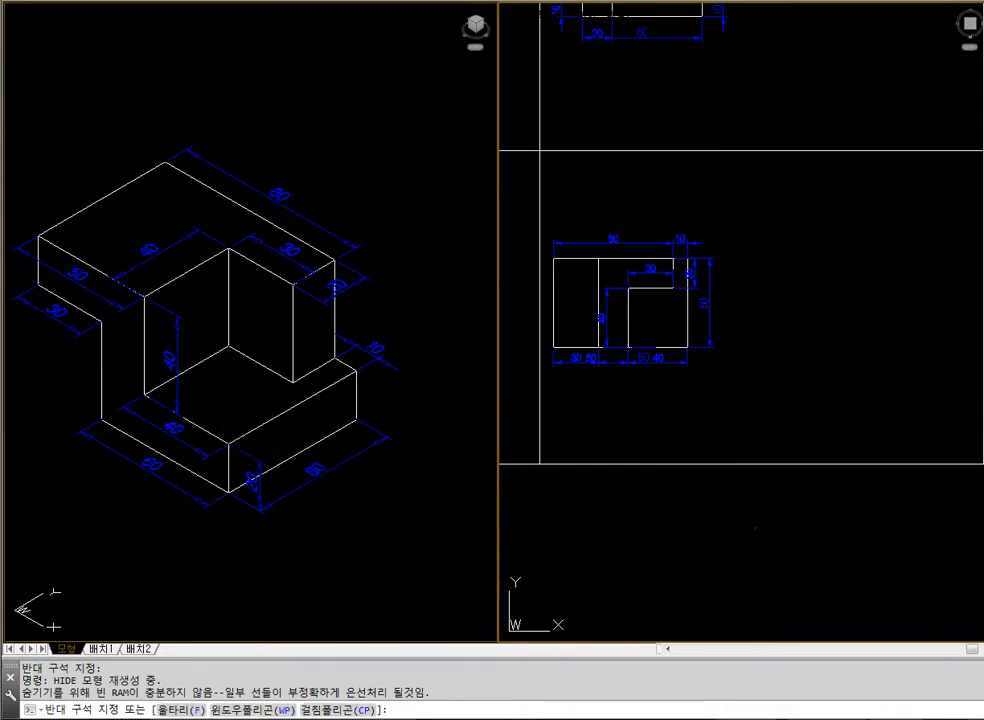
left_click(783, 546)
type("z")
key("Return")
type("e")
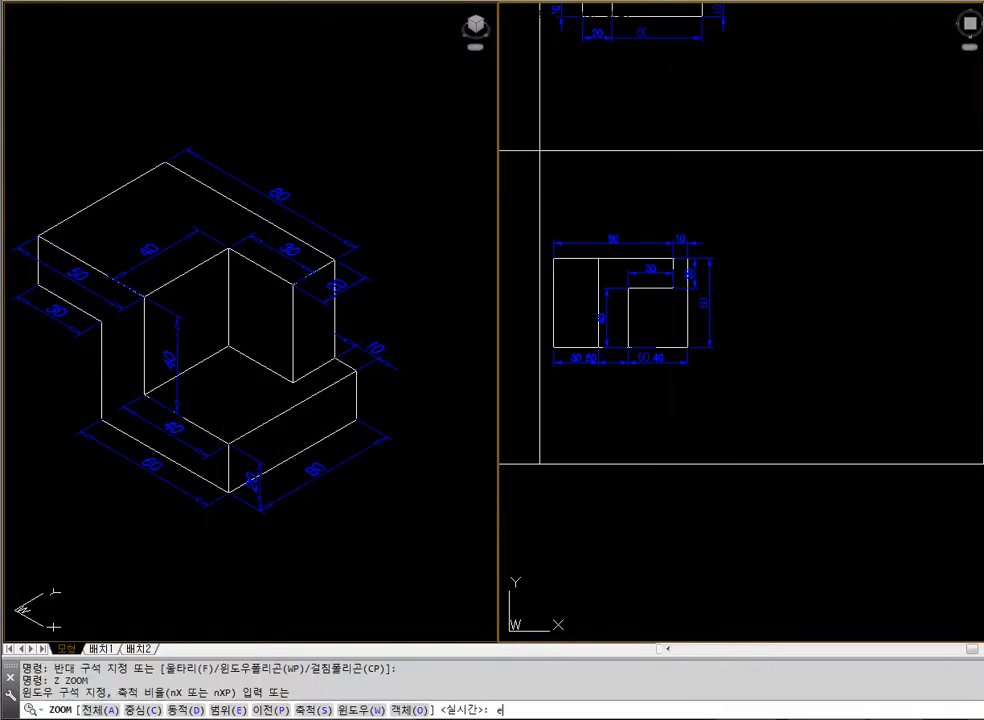
key("Return")
type("z")
key("Return")
type("o")
key("Return")
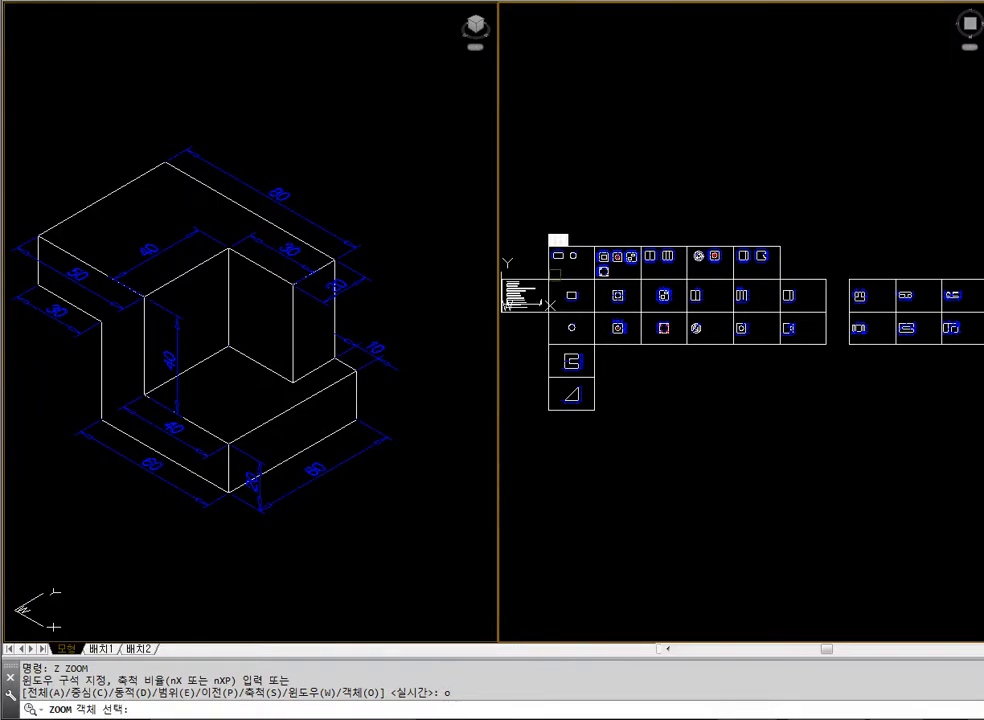
key("Escape")
key("Escape")
Change the viewport configuration to a single viewport showing the plan view
type("vports")
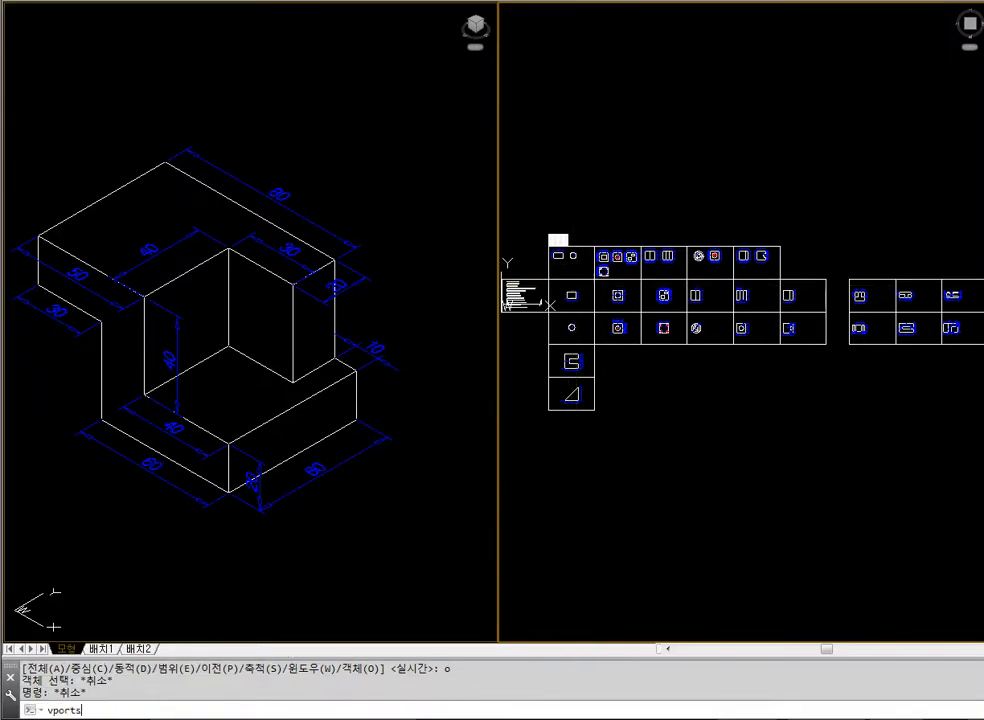
key("Return")
left_click(330, 212)
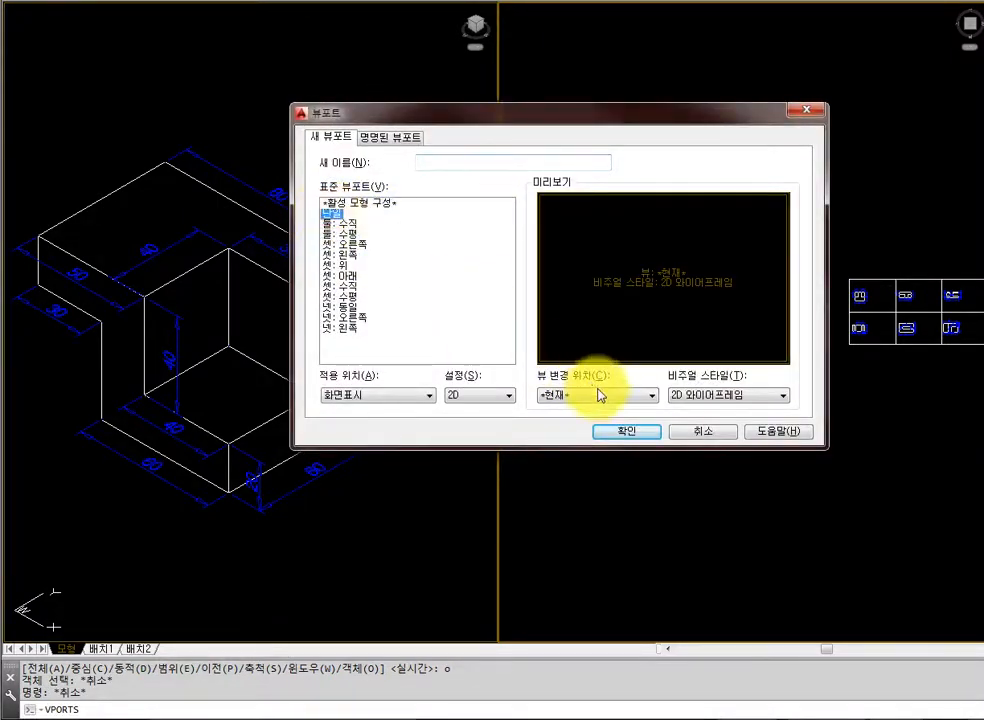
left_click(614, 432)
Zoom to the frame containing the list of 3D commands so it fills the view
type("z")
key("Return")
type("o")
key("Return")
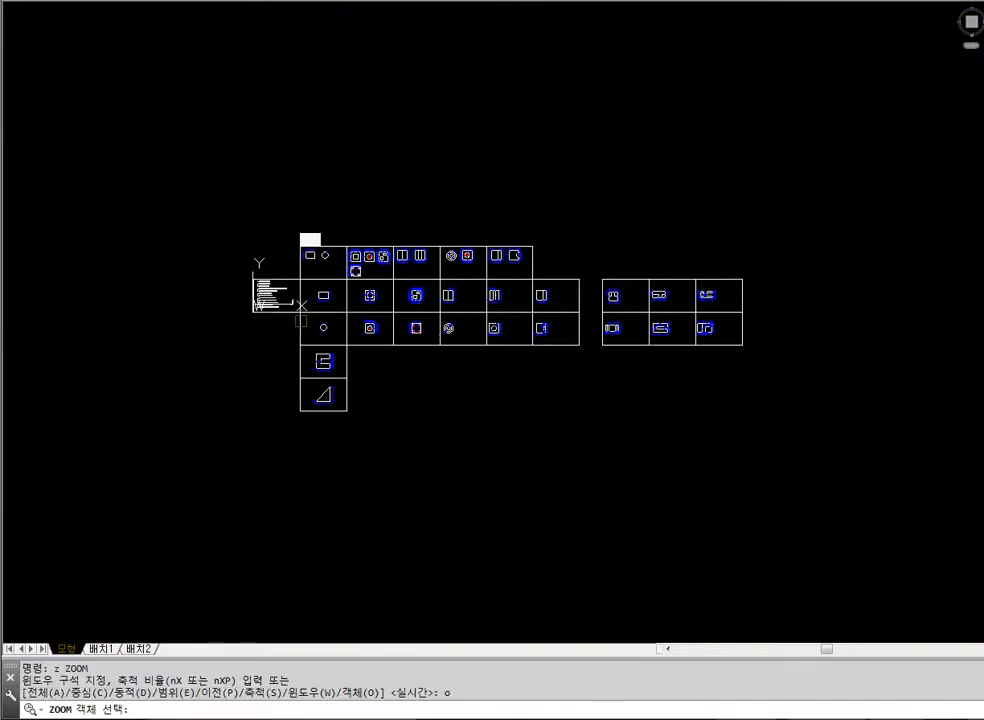
left_click(282, 314)
key("Return")
scroll(575, 467, "down", 6)
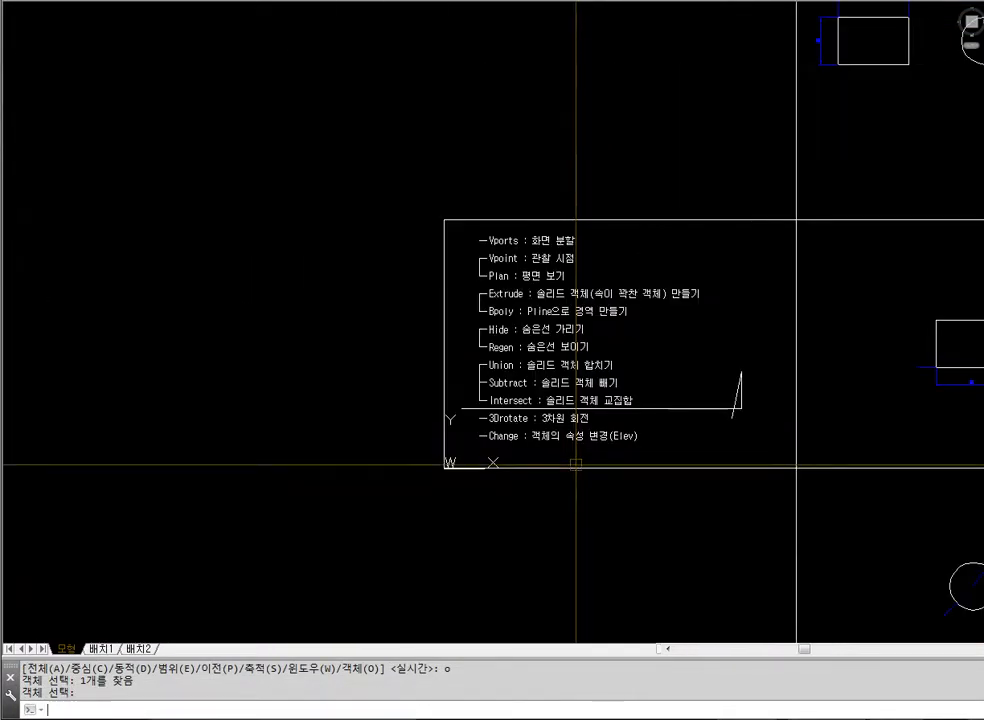
type("Z")
key("Return")
type("o")
key("Return")
left_click(485, 356)
key("Return")
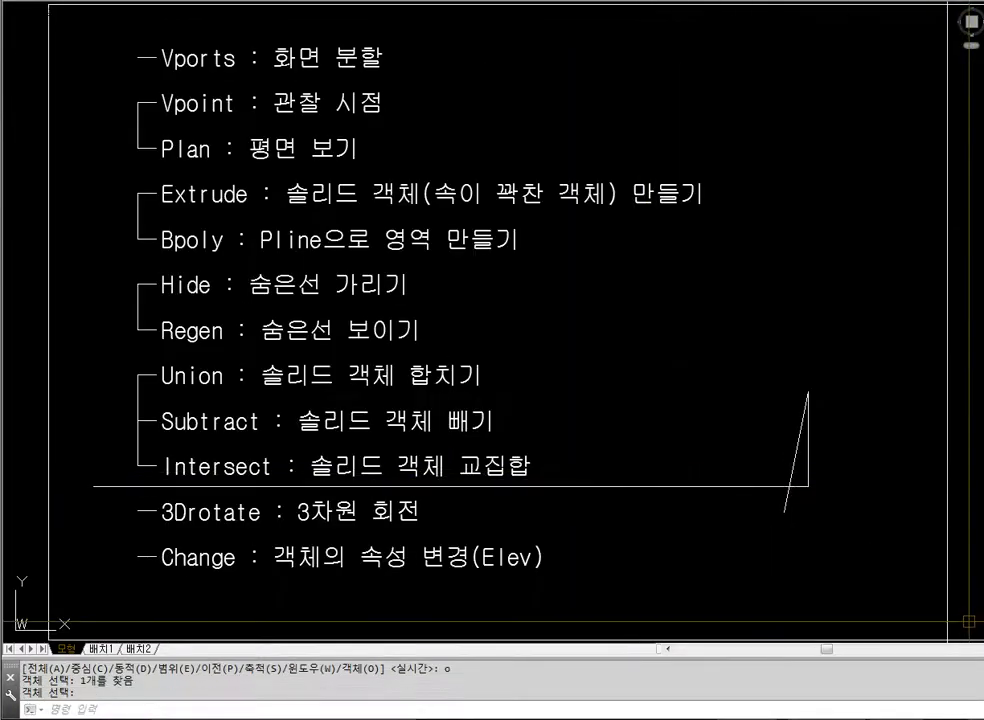